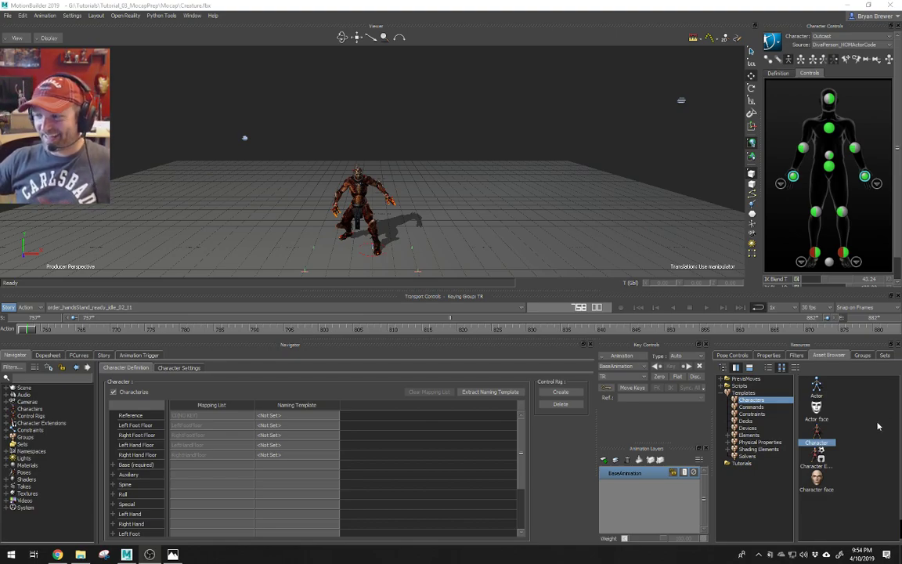
Frame the creature more closely and play the order_handsStand_ready_idle_02_t1 take
left_click(411, 154)
left_click_drag(409, 155, 451, 165, "ctrl")
left_click_drag(451, 165, 509, 172, "ctrl")
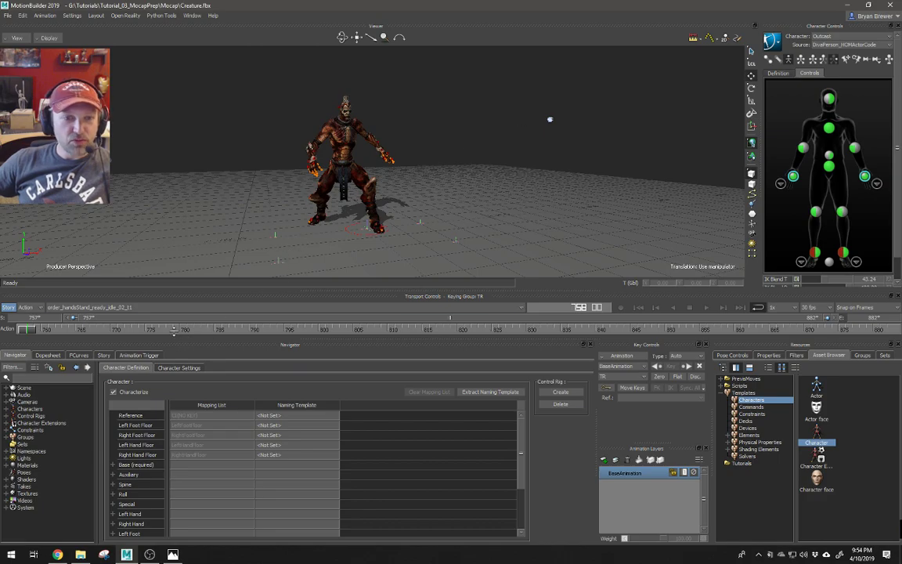
left_click(186, 307)
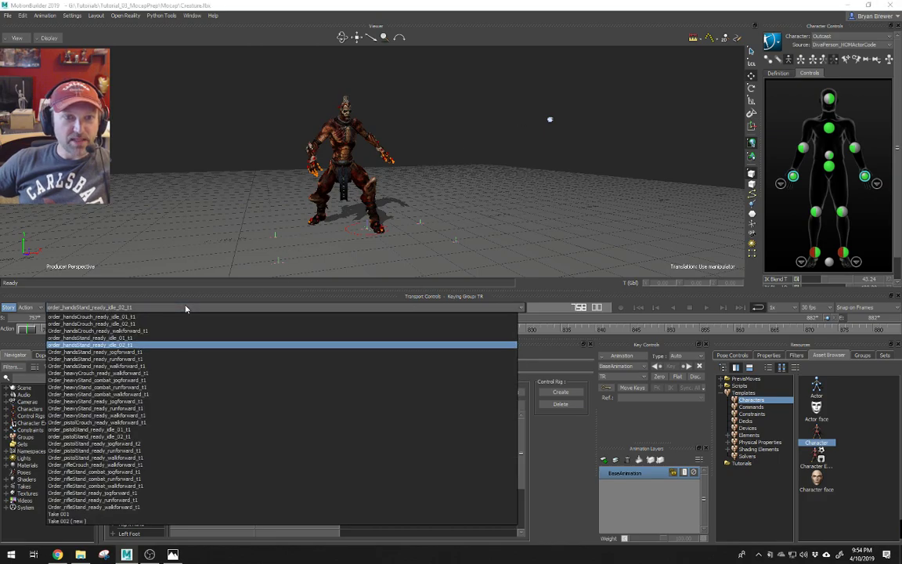
left_click(539, 131)
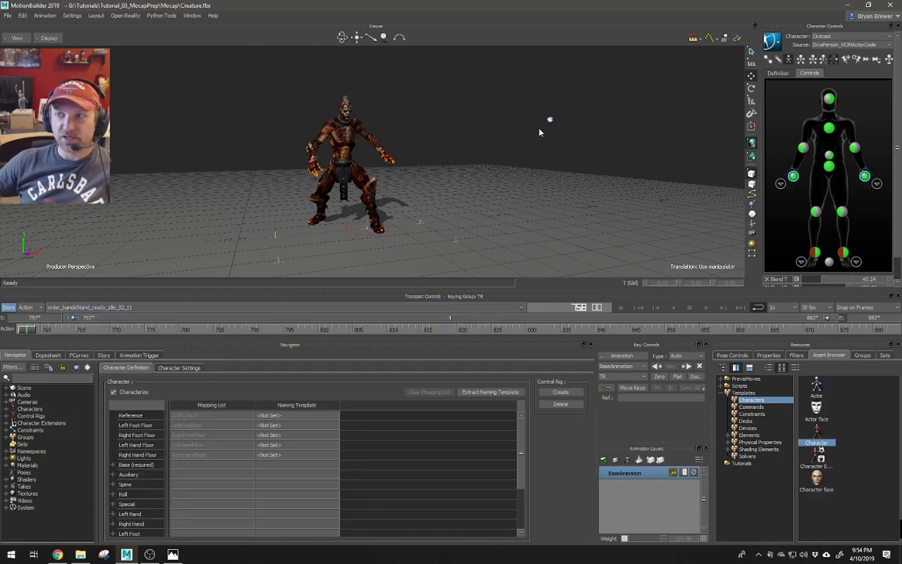
left_click_drag(380, 161, 461, 165, "ctrl")
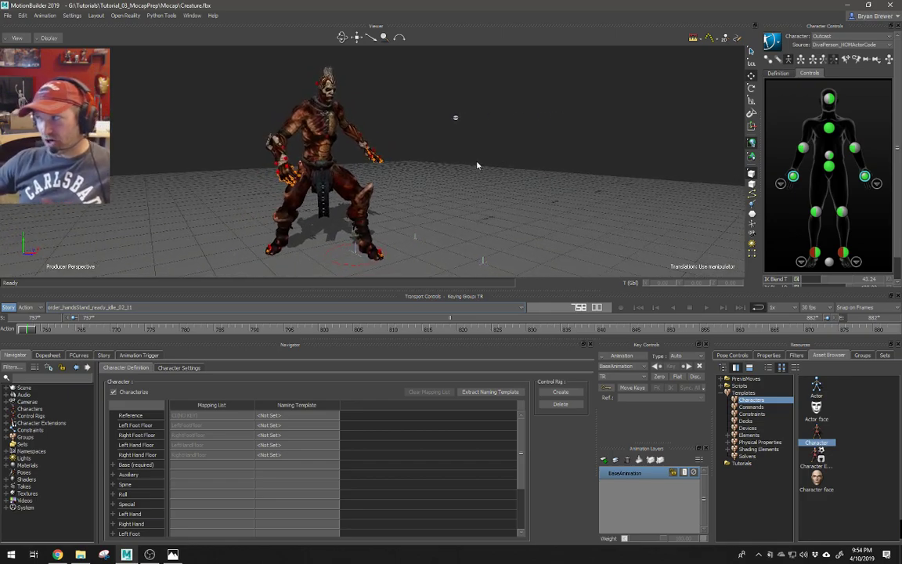
key("space")
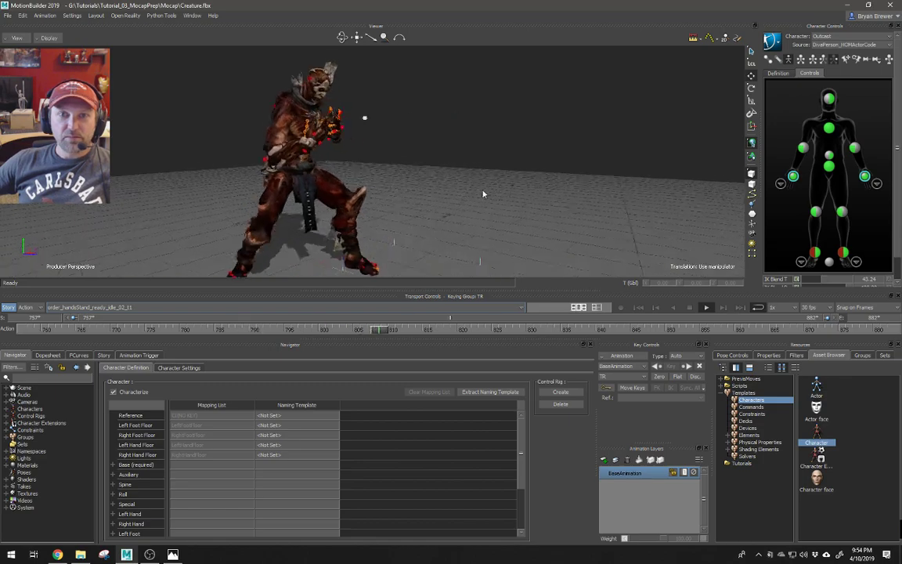
Examine the creature's skeleton in X-Ray display during playback, then restore the normal display and reframe the character
key("ctrl+x")
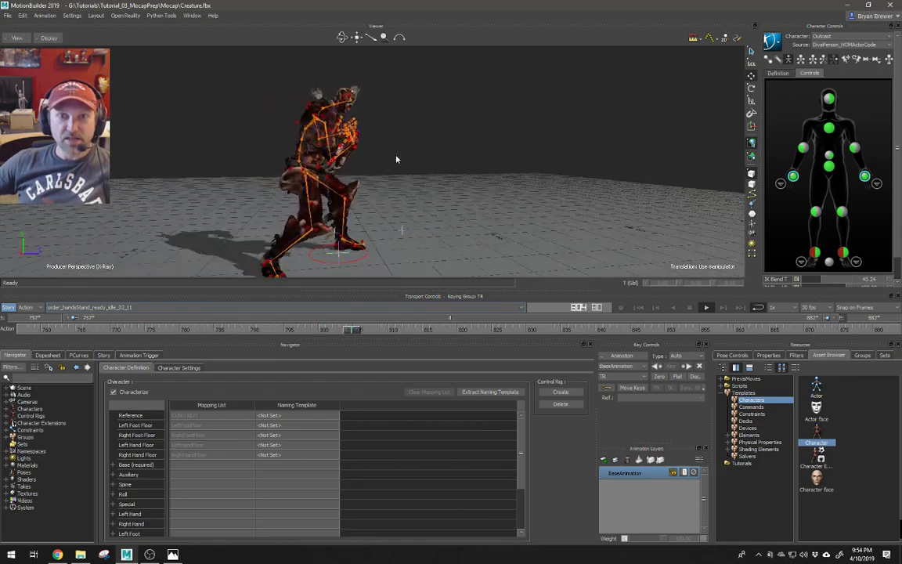
key("ctrl+a")
key("ctrl+a")
left_click_drag(337, 164, 374, 170, "alt")
right_click_drag(374, 171, 429, 179, "alt")
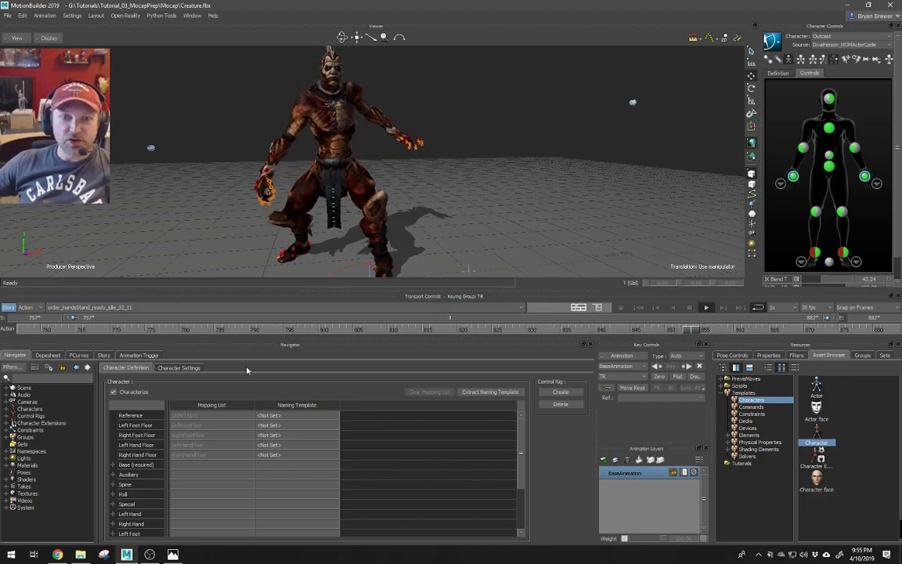
Switch to the order_handsStand_ready_idle_01_t1 take for playback and enlarge the viewer's height
left_click(100, 307)
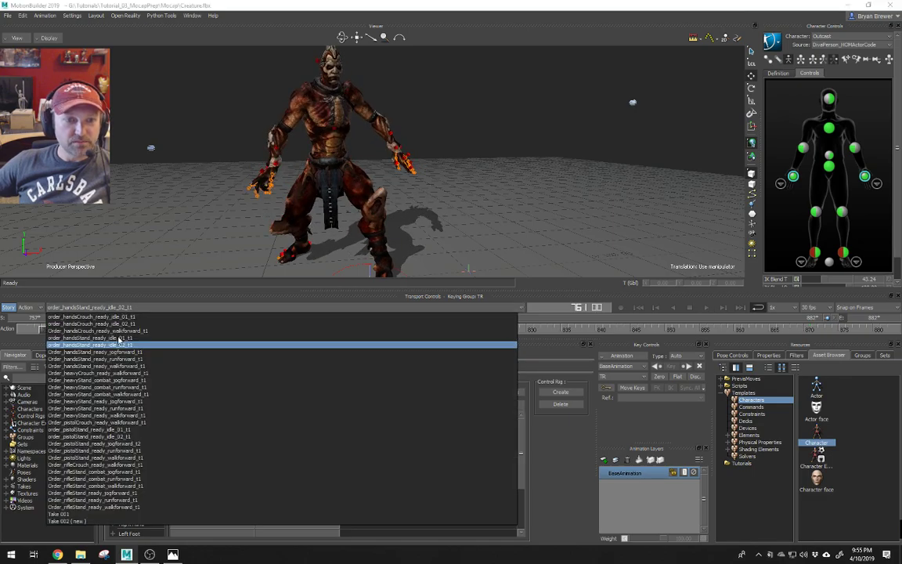
left_click(119, 338)
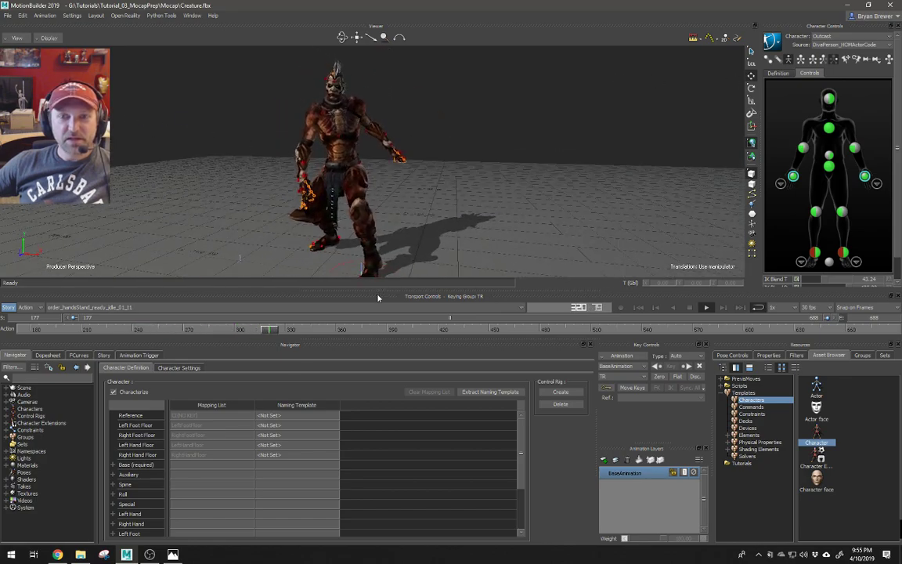
left_click_drag(378, 290, 368, 359)
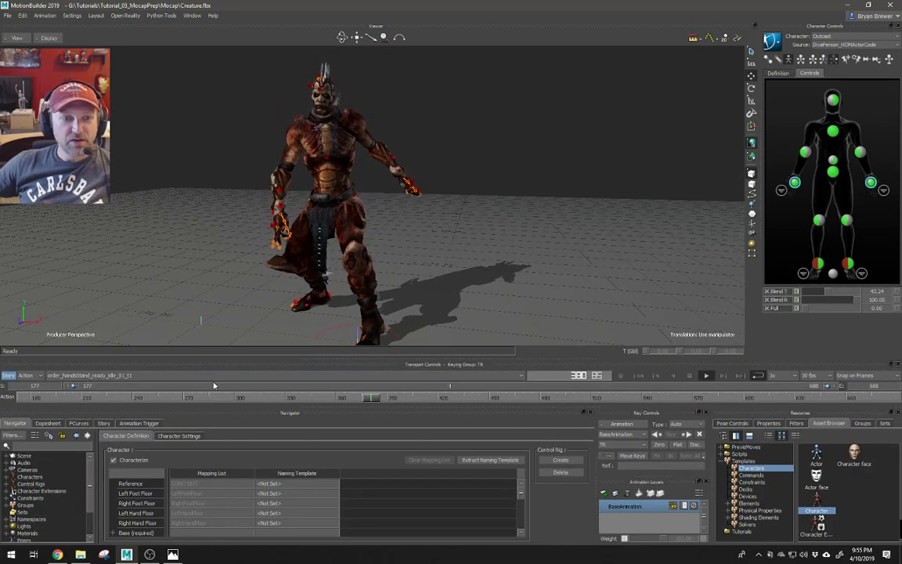
Play the order_handsStand_ready_idle_02_t1 take in Models only display, then stop playback
left_click(205, 375)
left_click(165, 366)
key("space")
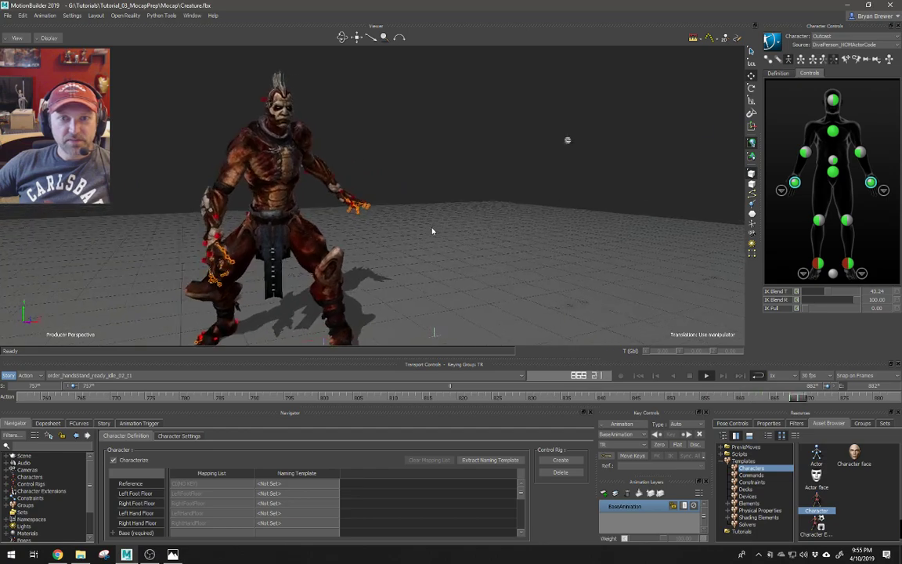
key("ctrl+a")
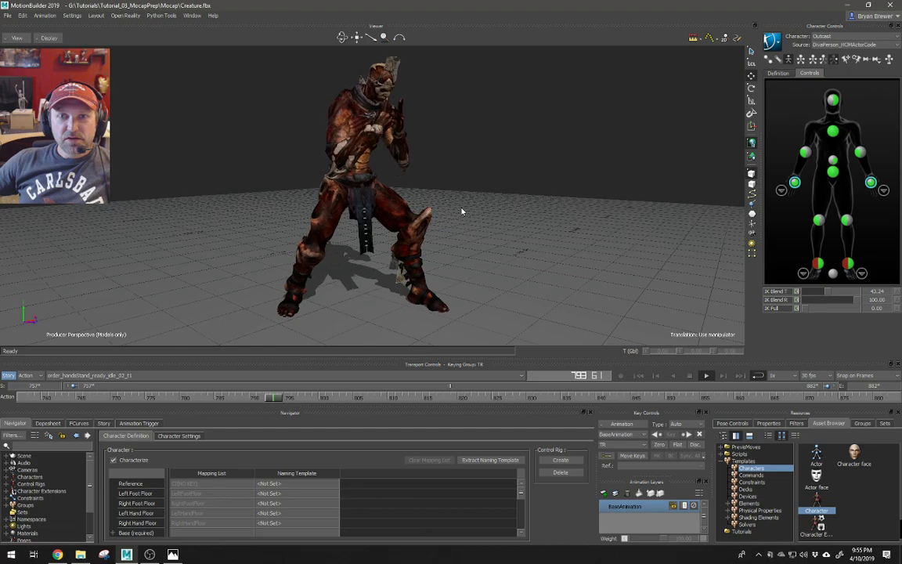
key("space")
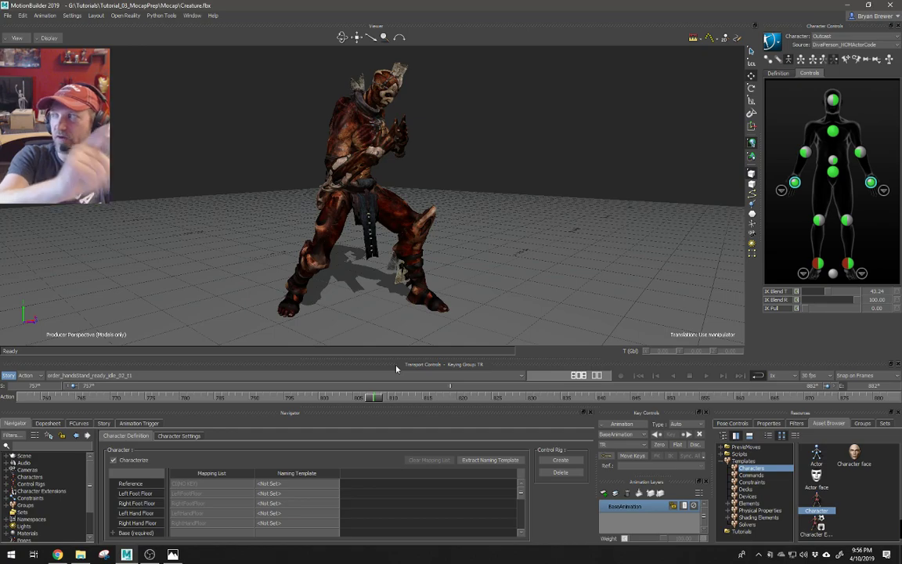
Rewind the idle take to its start, examine the creature's pose from several angles, and replay it
left_click_drag(342, 396, 26, 395)
left_click_drag(439, 174, 346, 198, "ctrl+shift")
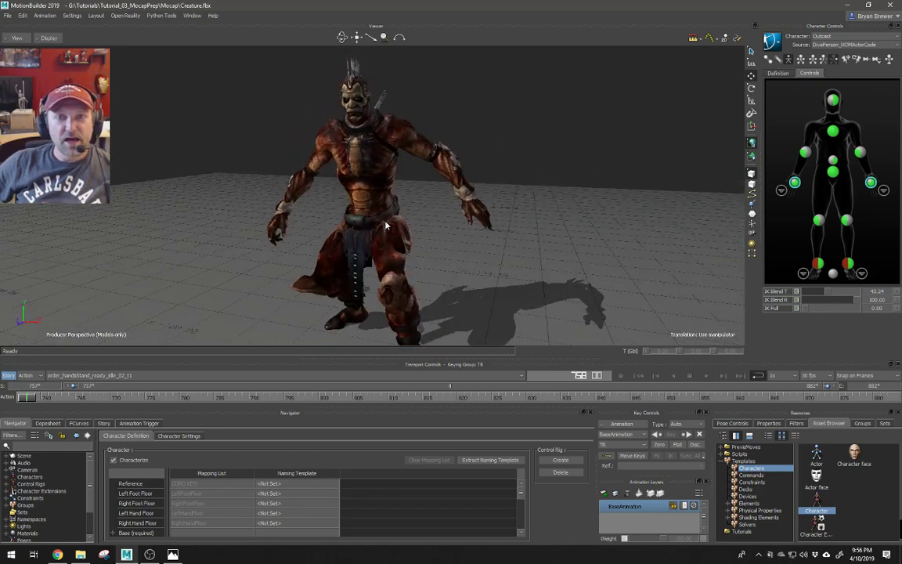
left_click_drag(419, 222, 328, 286, "ctrl+shift")
left_click_drag(355, 227, 429, 217, "ctrl+shift")
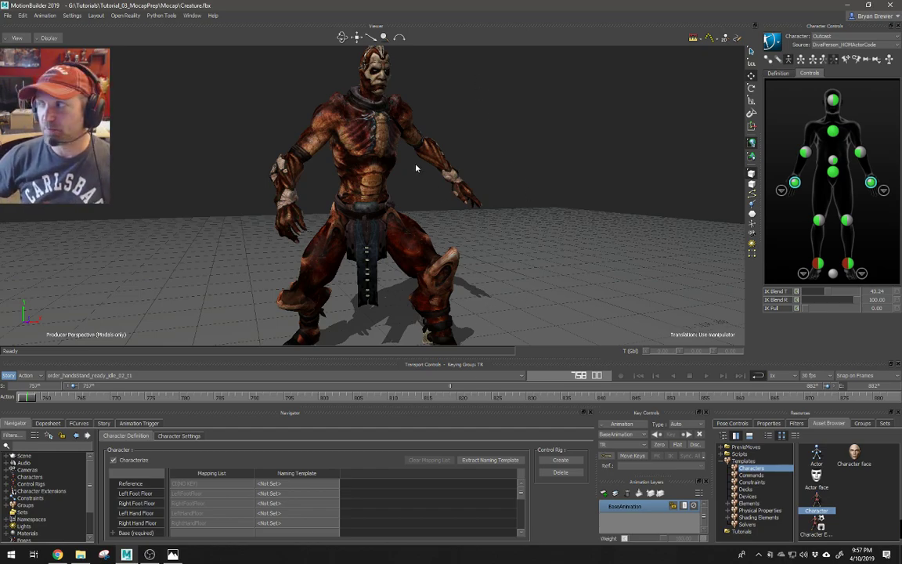
scroll(484, 202, "up", 2)
left_click_drag(483, 202, 458, 200, "ctrl+shift")
scroll(458, 201, "down", 2)
left_click(122, 376)
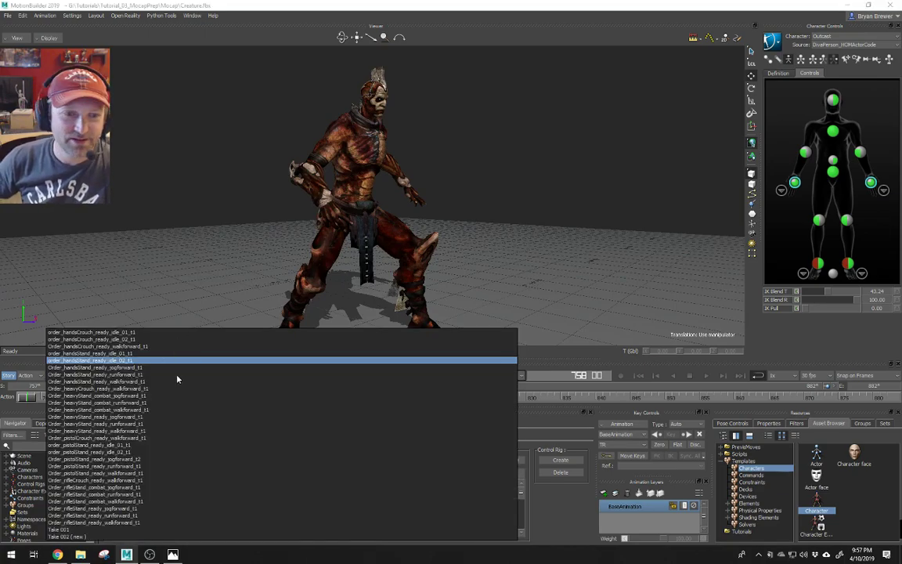
left_click(459, 215)
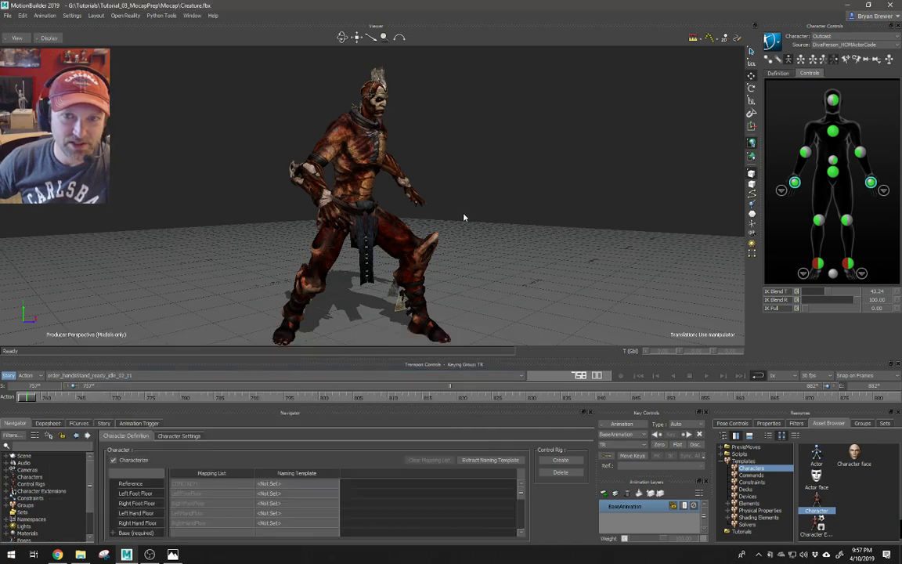
left_click(706, 375)
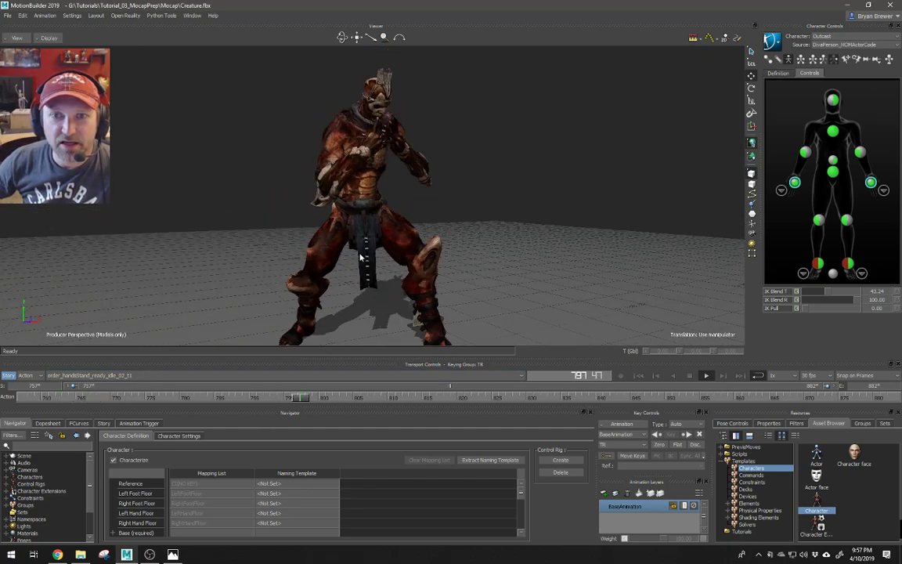
Switch to the Order_handsStand_ready_runforward_t1 take and watch the creature's run from a wider angle
left_click(134, 375)
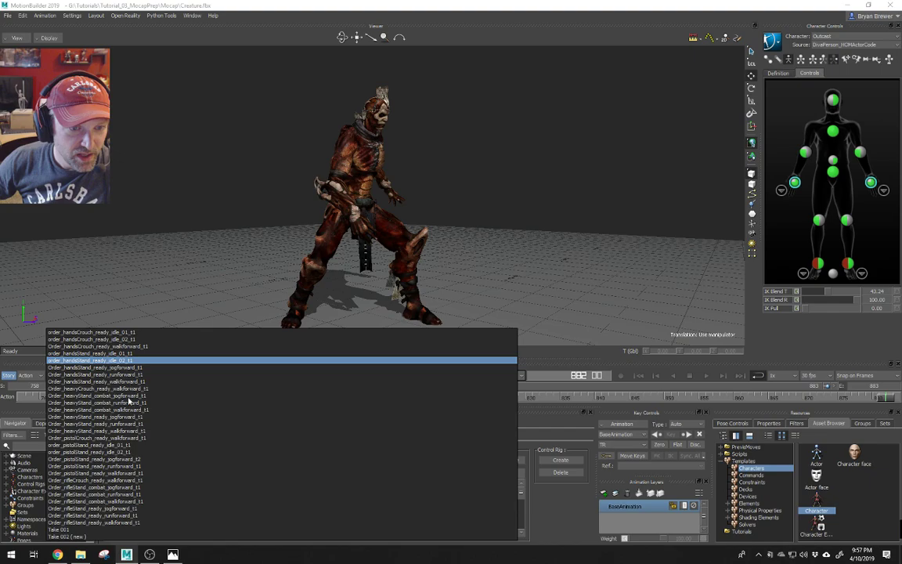
left_click(123, 374)
left_click_drag(399, 255, 424, 259, "alt")
key("alt+v")
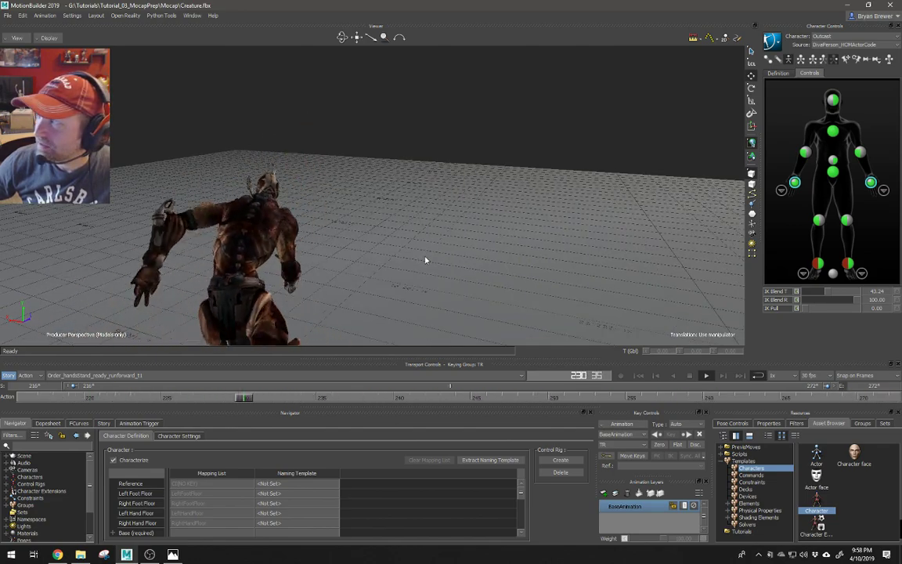
left_click_drag(394, 251, 487, 248, "alt")
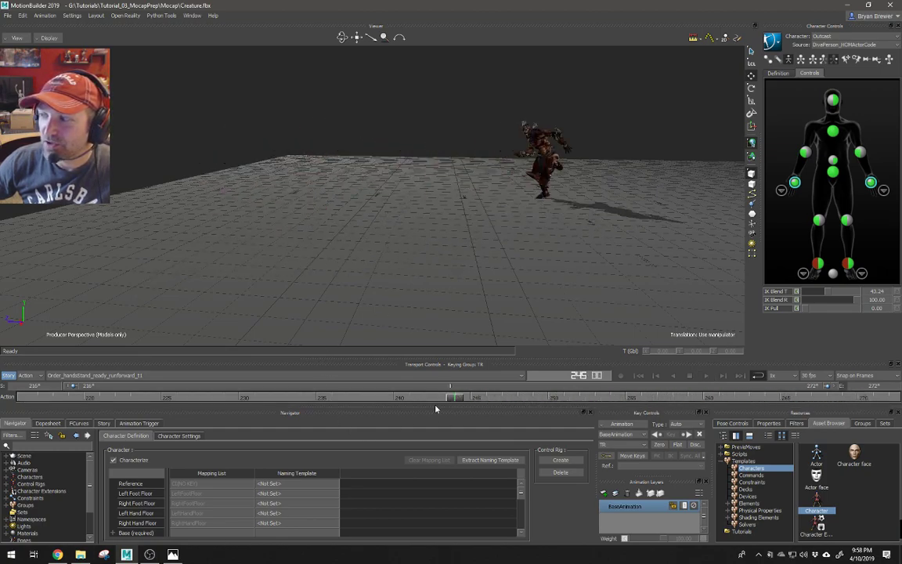
Preview the Order_rifleCrouch_ready_walkforward_t1 take in X-Ray display, then return to the normal display
left_click(212, 376)
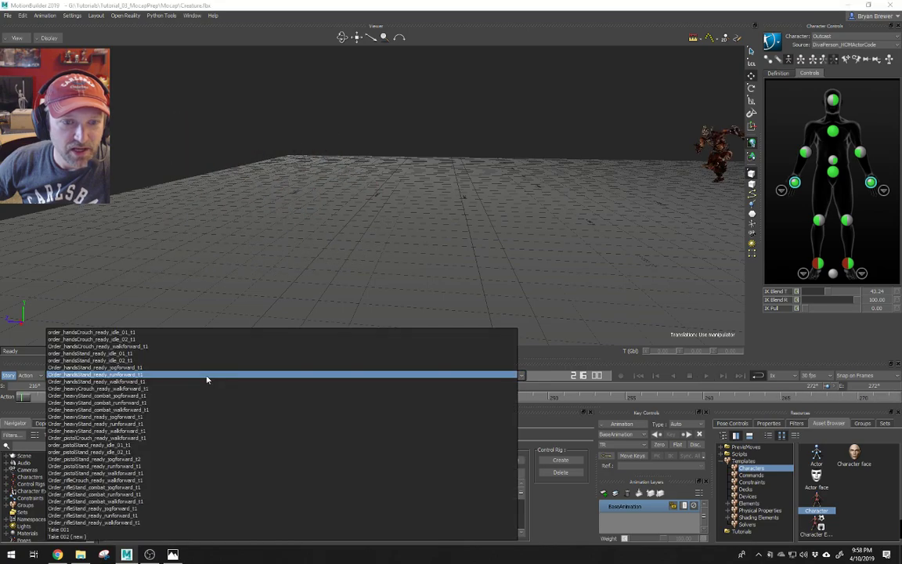
left_click(93, 479)
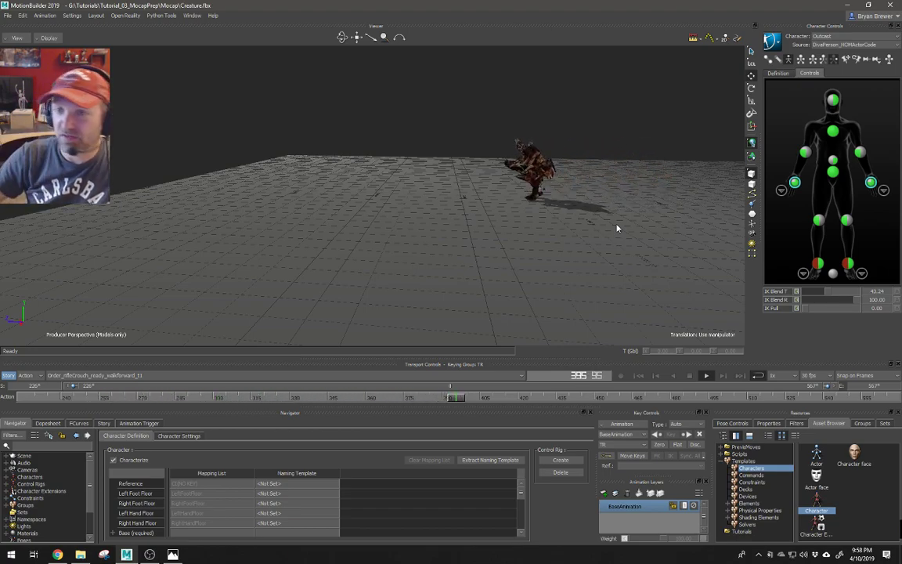
key("ctrl+a")
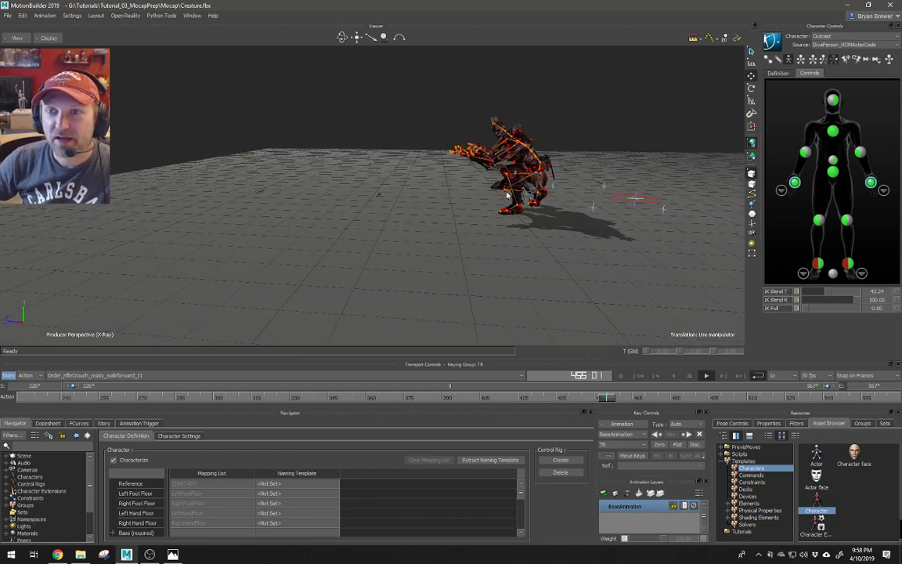
key("ctrl+a")
left_click_drag(524, 211, 482, 207, "ctrl+shift")
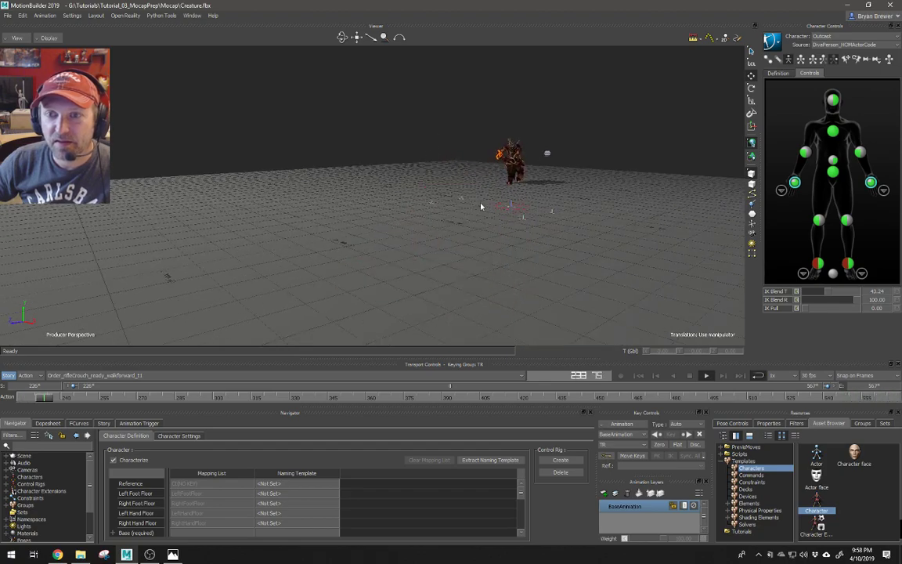
Check the Order_handsCrouch_ready_walkforward_t1 take, then switch to Order_handsStand_ready_walkforward_t1 and play it
left_click(159, 376)
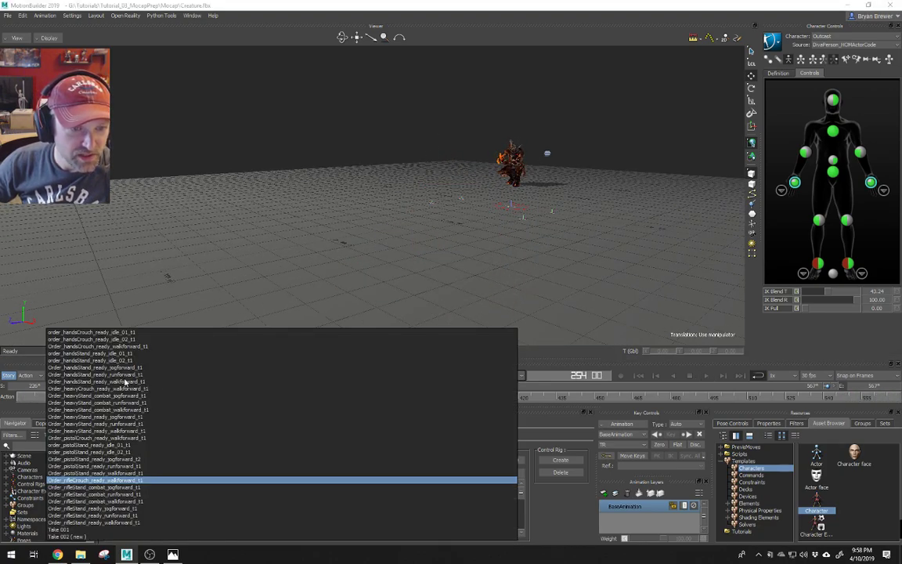
left_click(106, 346)
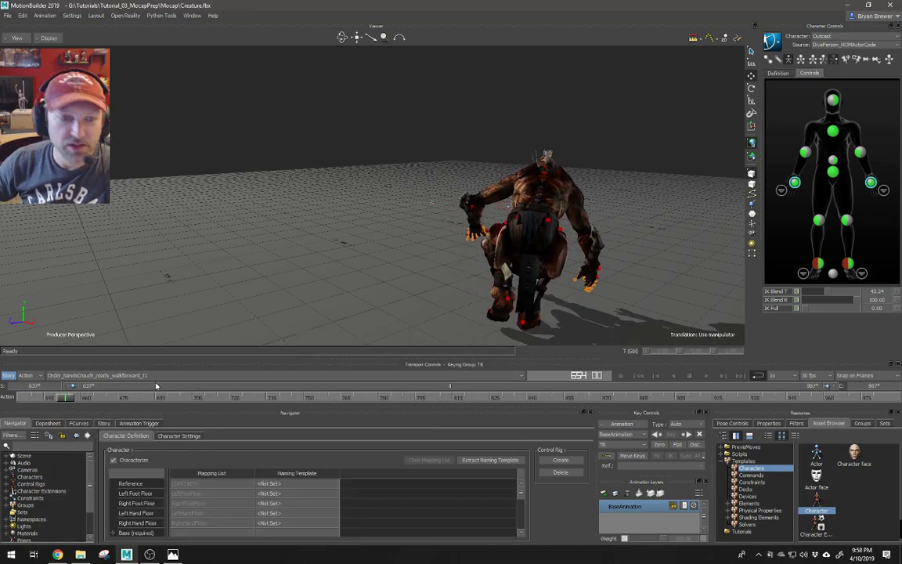
left_click(153, 377)
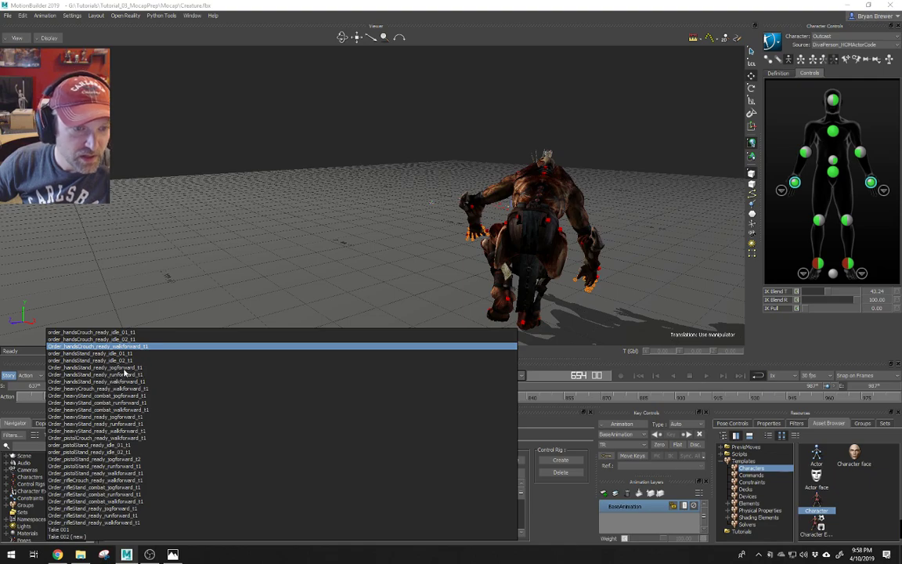
left_click(117, 381)
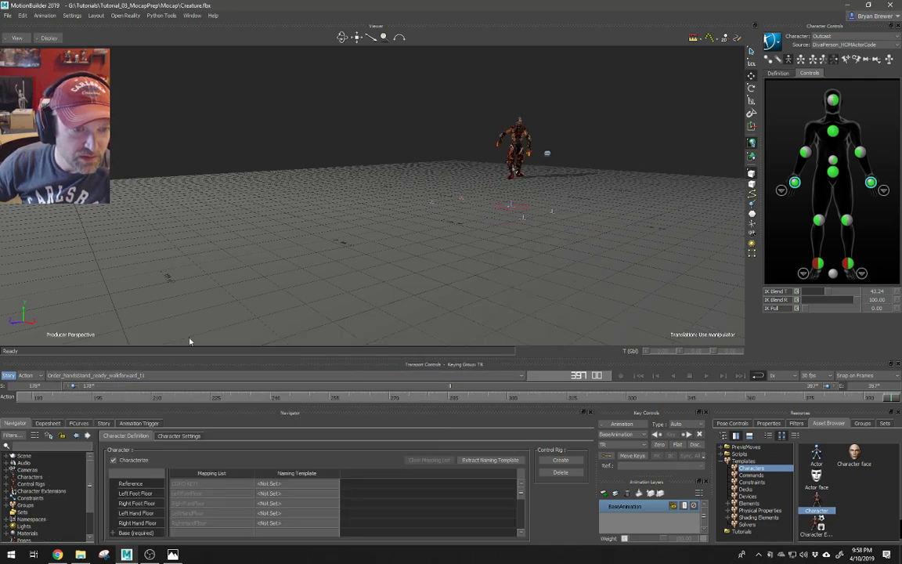
left_click_drag(446, 227, 319, 219, "ctrl+shift")
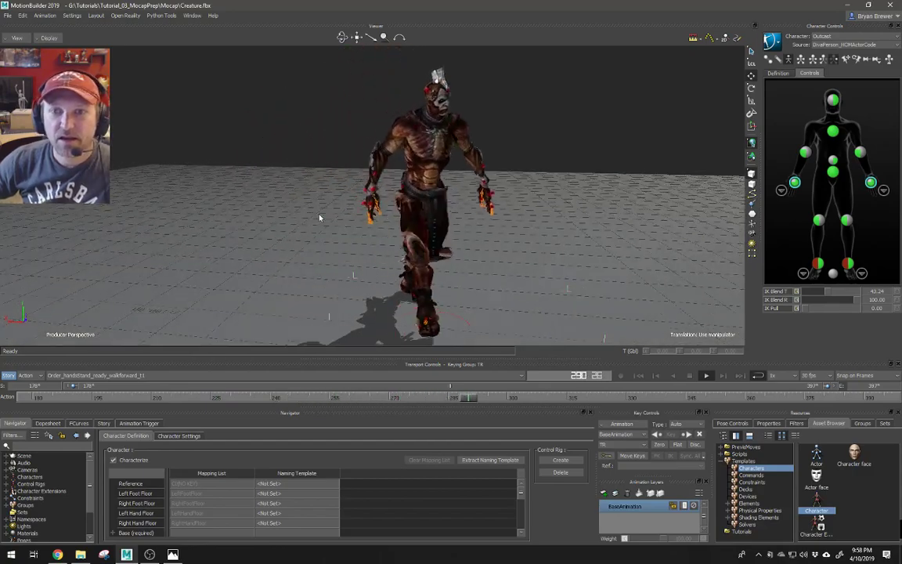
left_click_drag(373, 207, 359, 197, "ctrl")
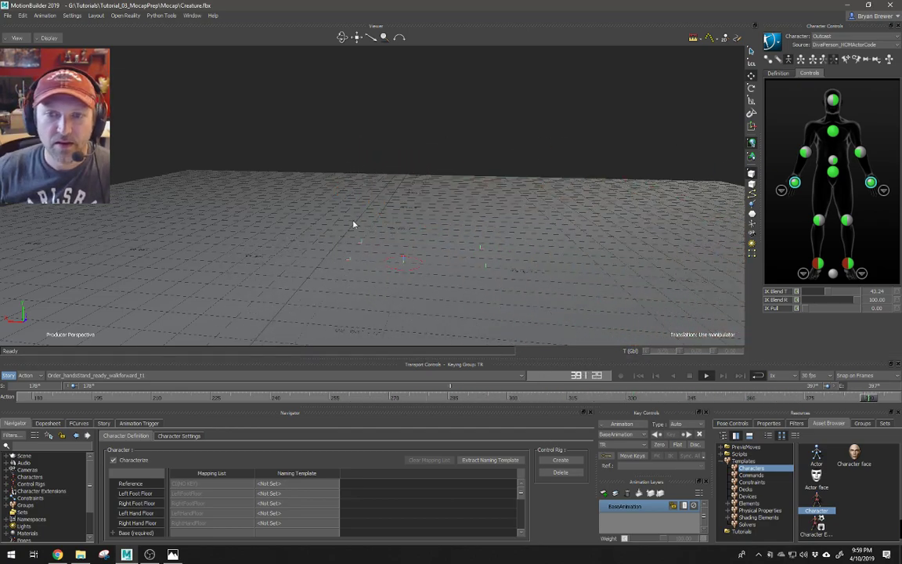
Examine the walk's travel direction against the world axes and floor grid from several angles, including during playback
left_click_drag(365, 166, 404, 188)
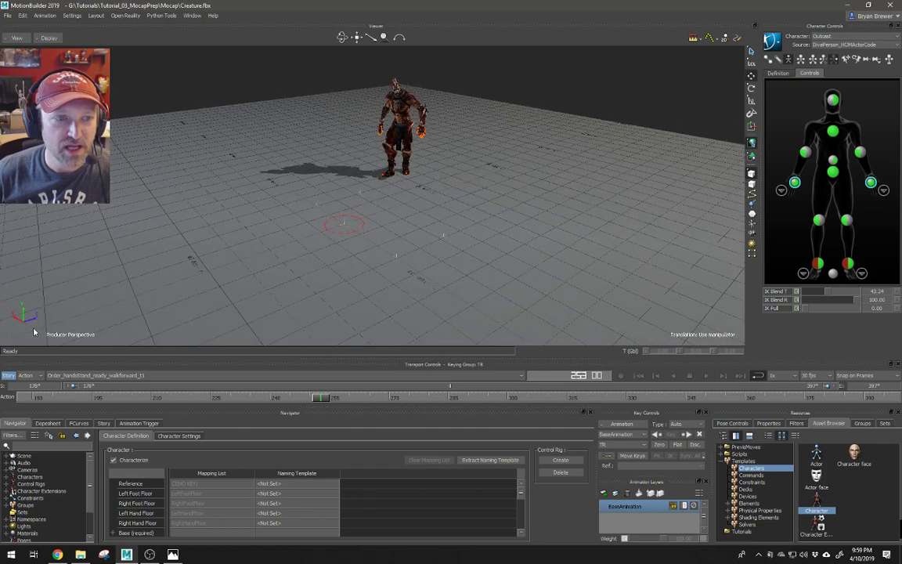
left_click_drag(33, 325, 104, 309)
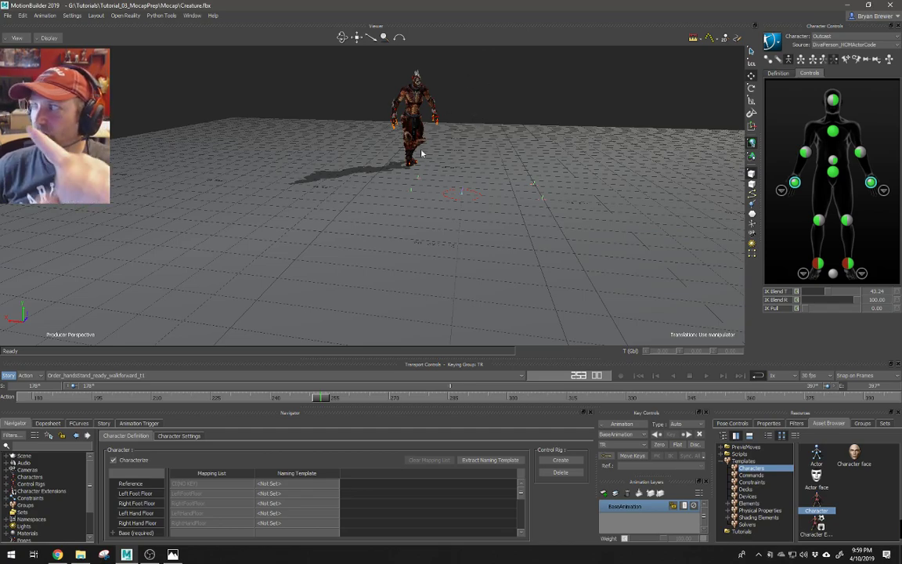
left_click_drag(478, 163, 398, 202)
key("ctrl+space")
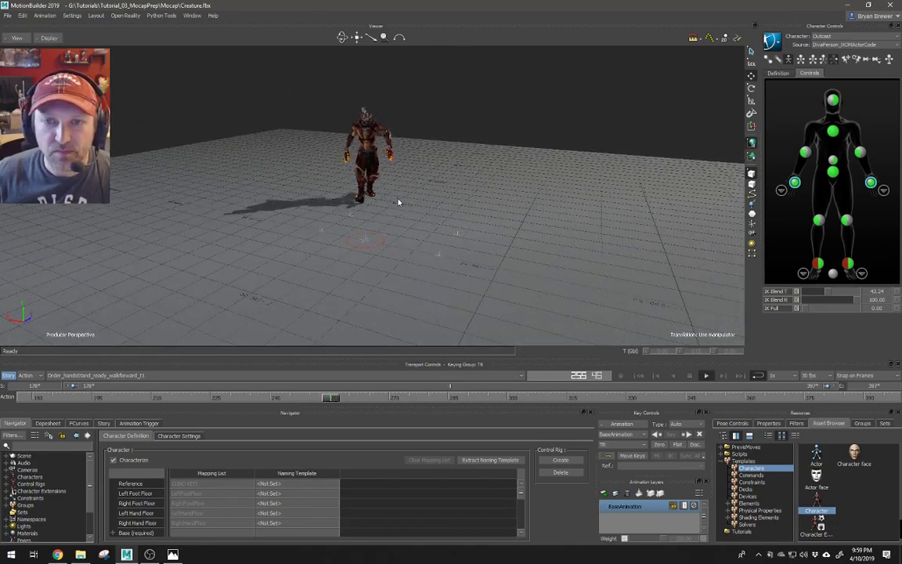
left_click_drag(439, 247, 417, 202, "shift")
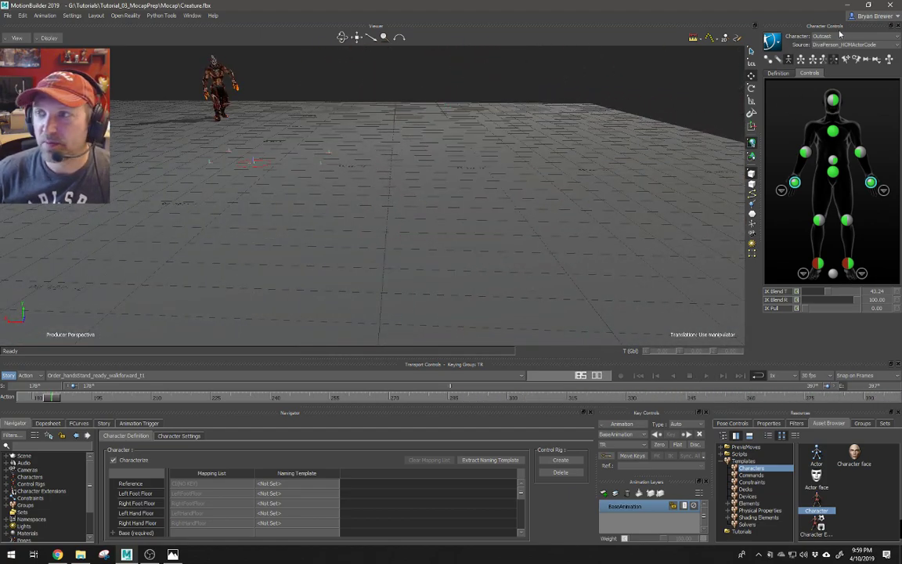
Bake the Outcast character's mocap motion to its skeleton and from there to its control rig
left_click(771, 40)
mouse_move(789, 92)
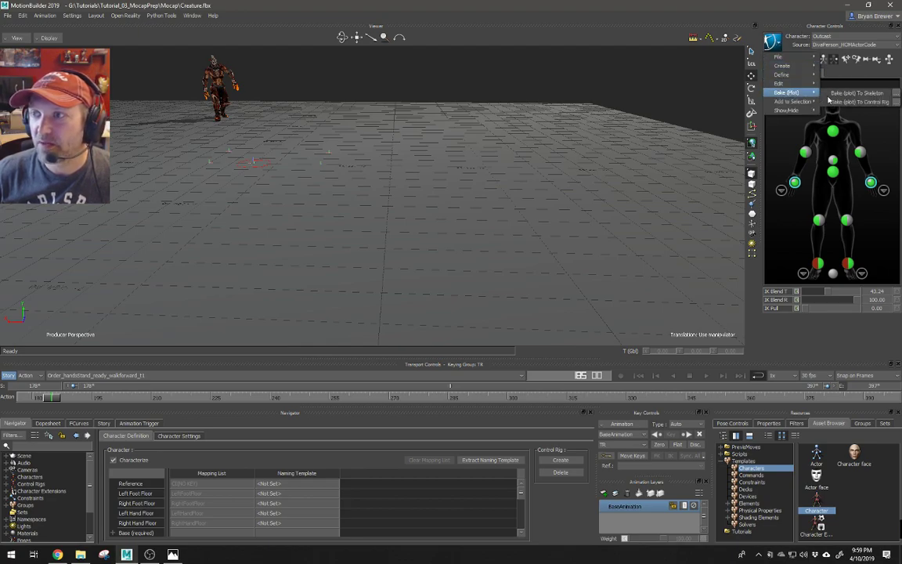
left_click(847, 94)
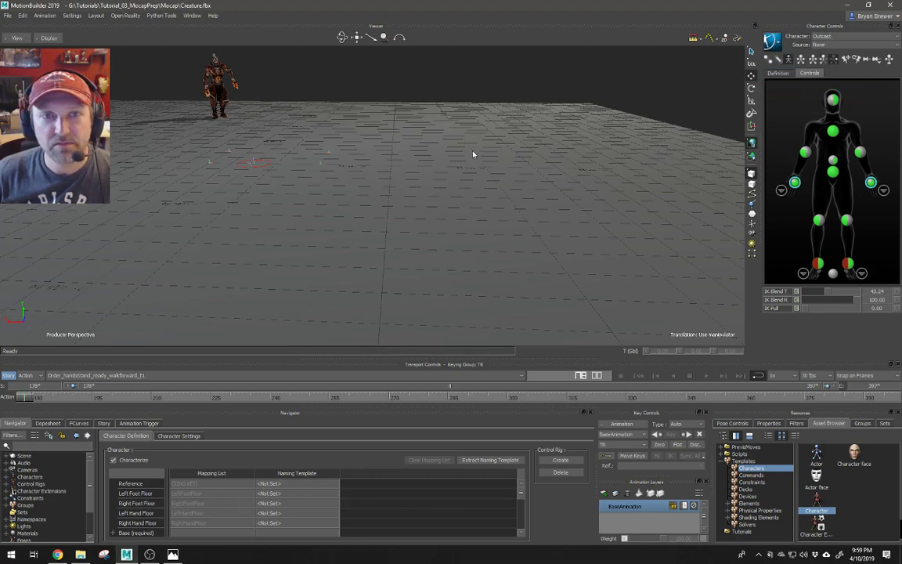
left_click(771, 40)
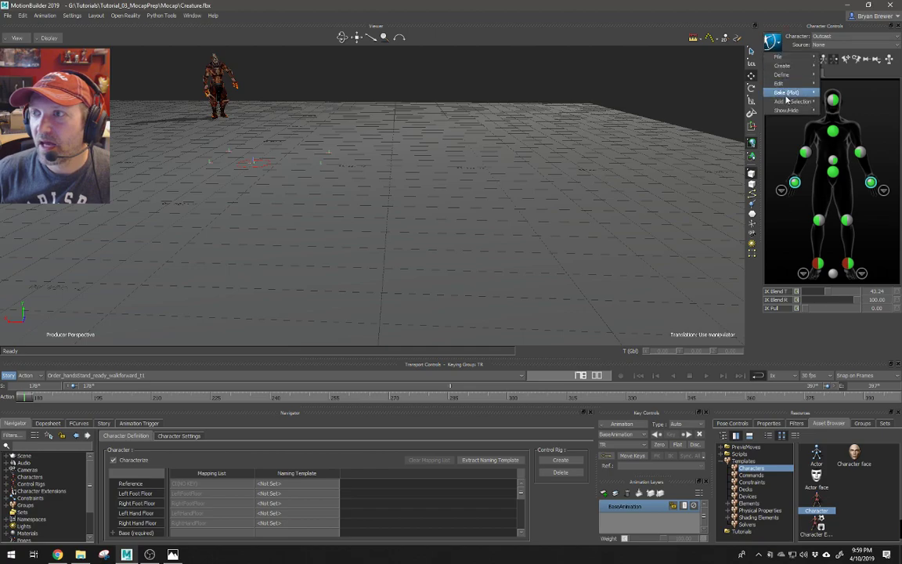
mouse_move(787, 94)
left_click(849, 107)
left_click(457, 155)
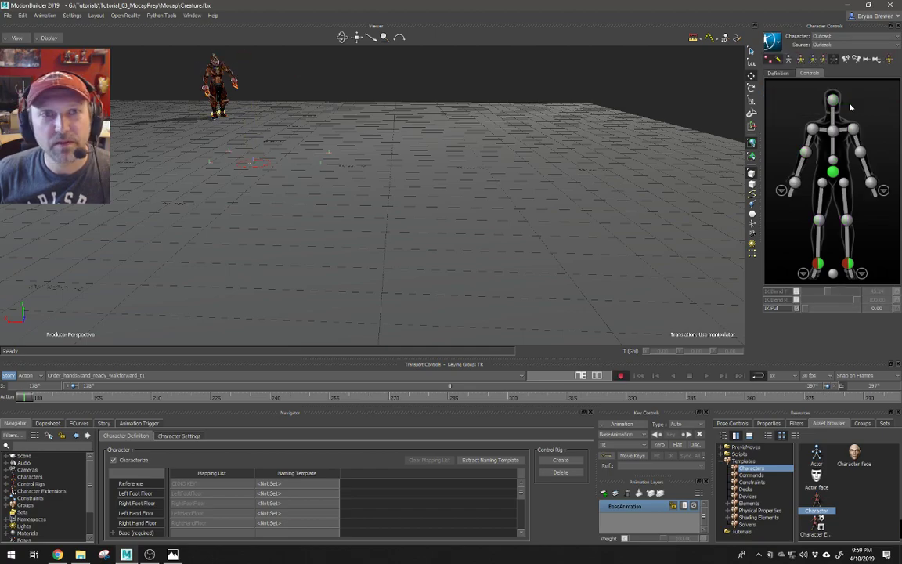
Play the baked walk up close and frame a marker on the creature's chest in X-Ray display
left_click_drag(457, 155, 410, 171, "ctrl+shift")
key("ctrl+space")
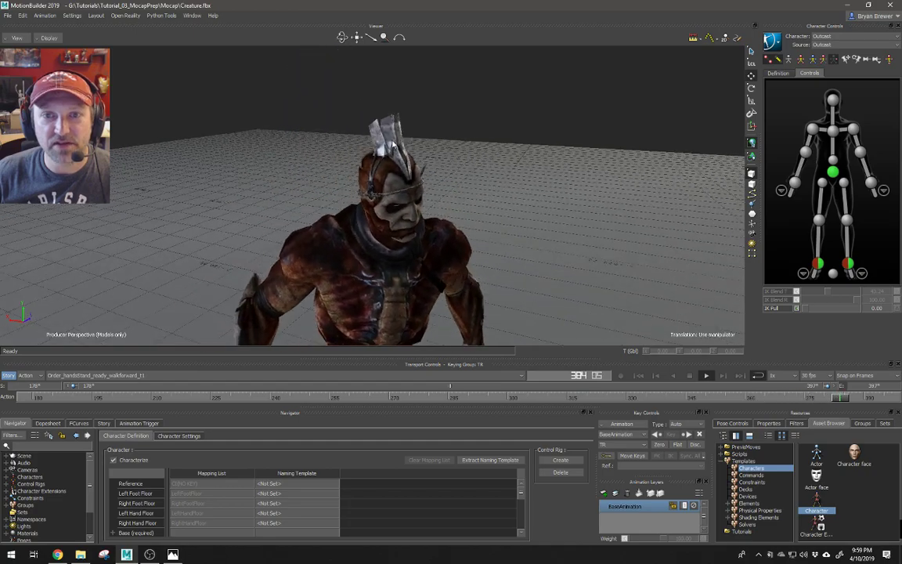
key("ctrl+a")
left_click_drag(432, 203, 434, 198, "shift")
left_click(430, 158)
key("f")
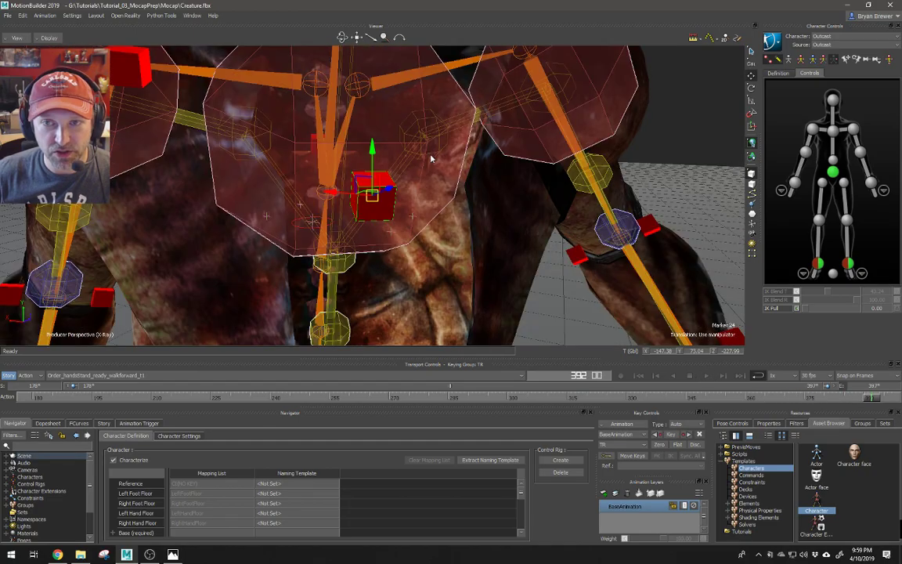
Inspect the head effector of the creature's control rig and the mocap skeleton's head and neck joints in different display modes
mouse_move(430, 159)
left_mouse_down("ctrl")
mouse_move(405, 149)
mouse_move(422, 136)
mouse_move(376, 114)
mouse_move(382, 136)
left_mouse_up("ctrl")
left_click(369, 136)
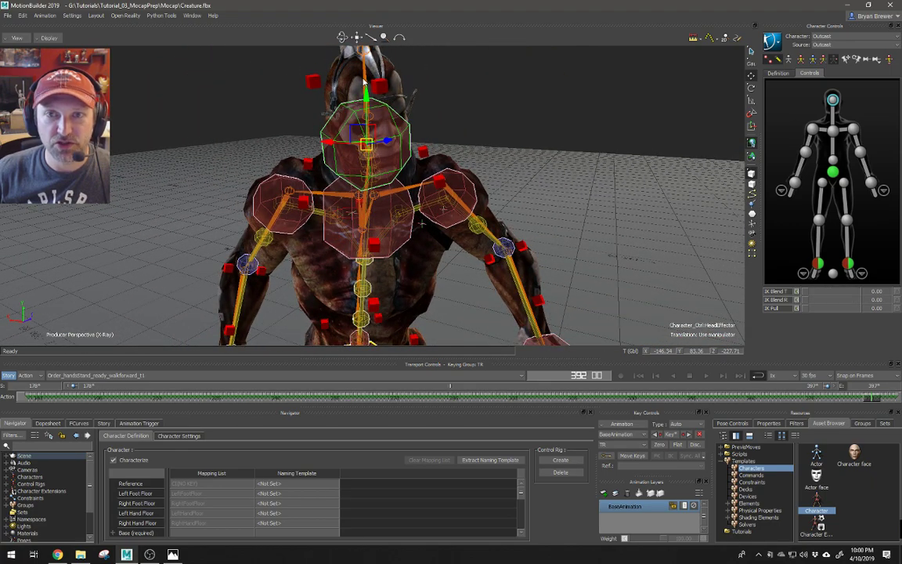
key("ctrl+a")
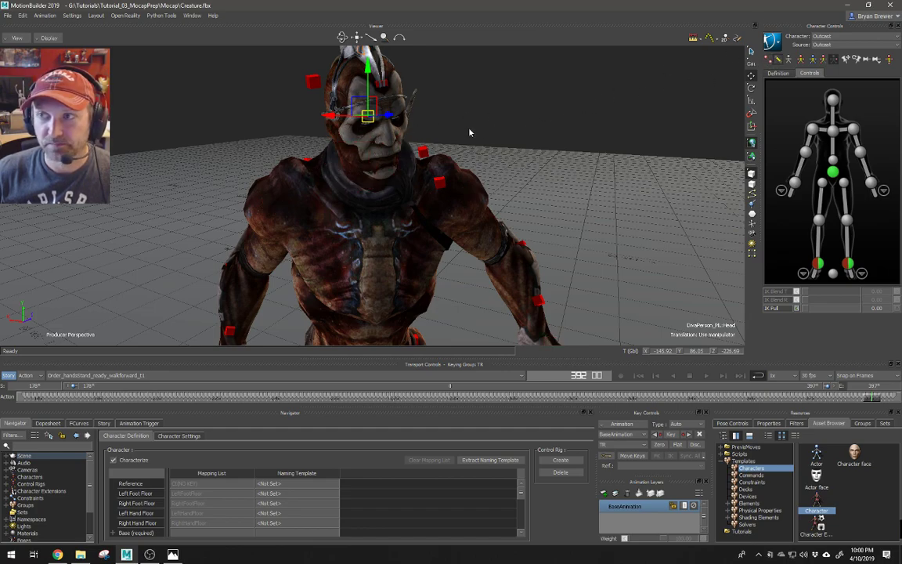
key("ctrl+a")
left_click(370, 151)
left_click_drag(369, 152, 405, 133, "alt")
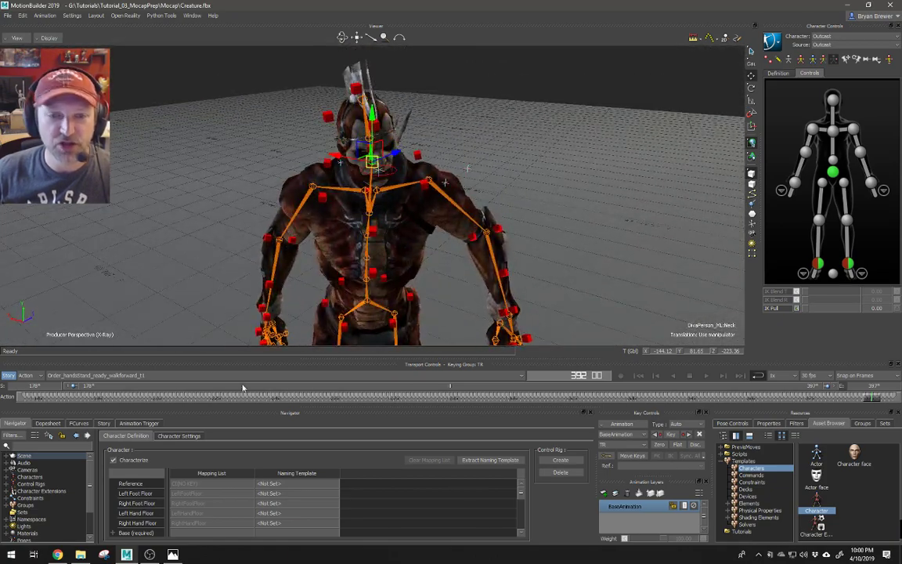
Check how creature and mocap skeleton line up in order_handsStand_ready_idle_01_t1, then return to Order_handsStand_ready_walkforward_t1
left_click(156, 375)
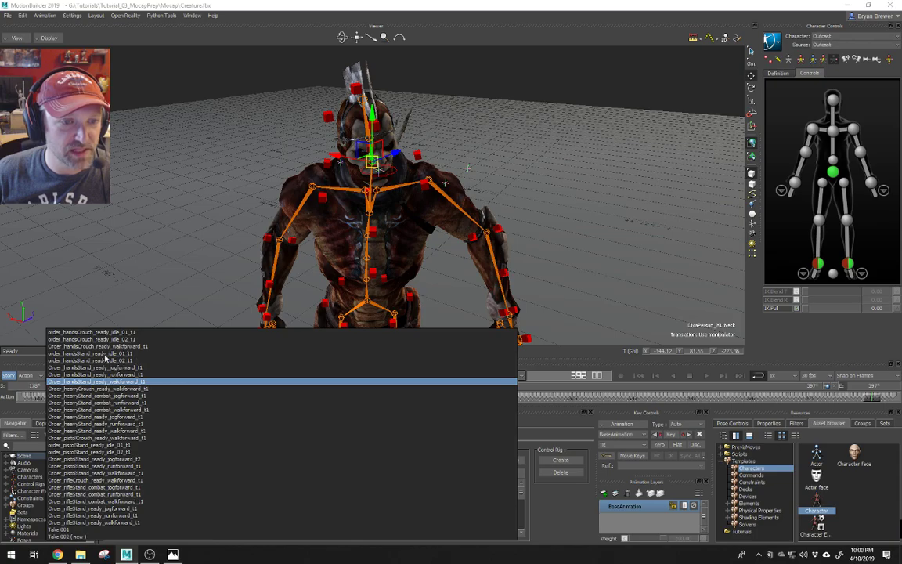
left_click(105, 353)
left_click_drag(416, 163, 391, 177, "alt")
key("f")
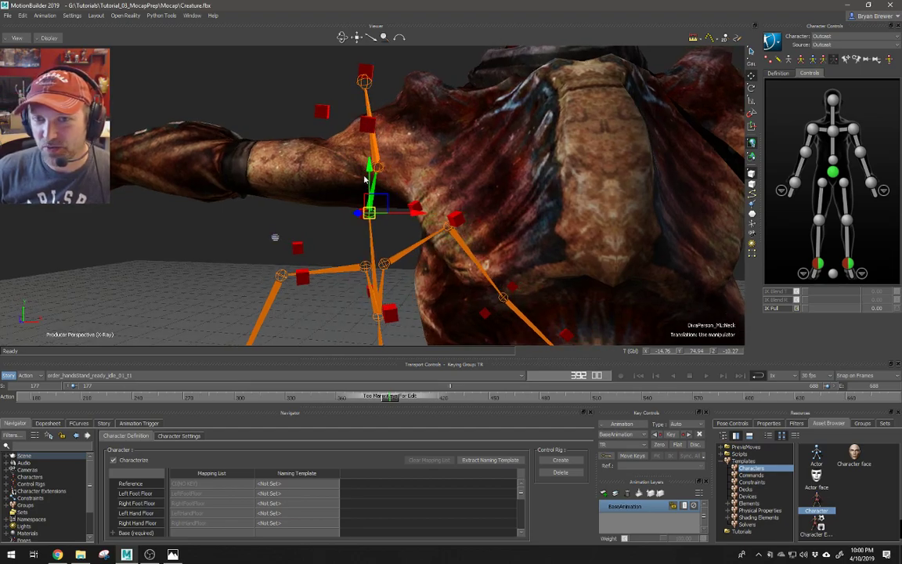
left_click_drag(418, 172, 415, 229, "alt")
left_click(125, 375)
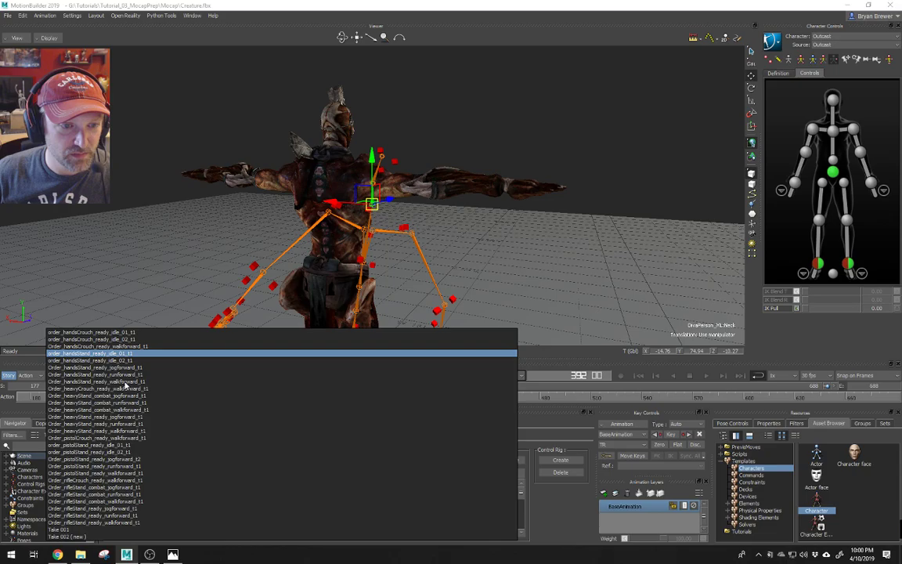
left_click(123, 382)
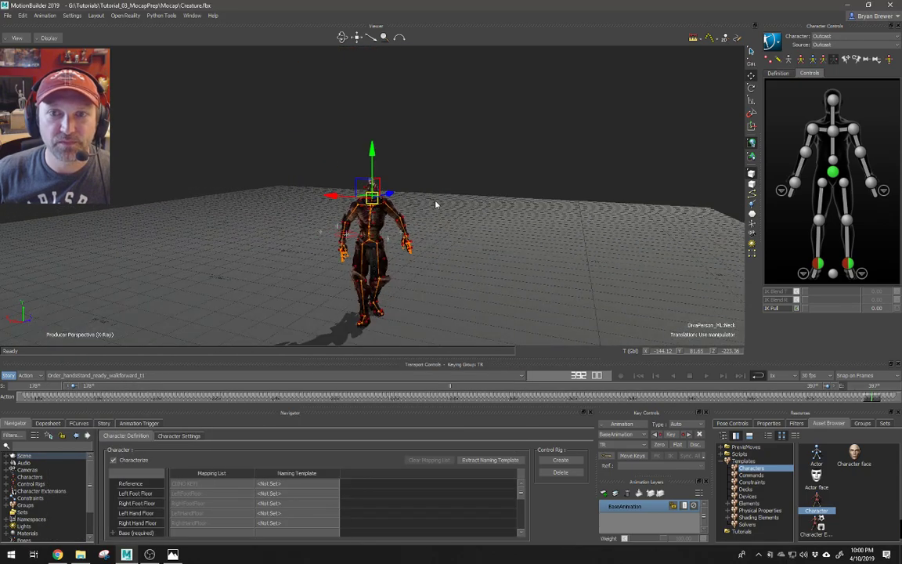
Return to the normal display and play the walk take from a wider angle
key("ctrl+a")
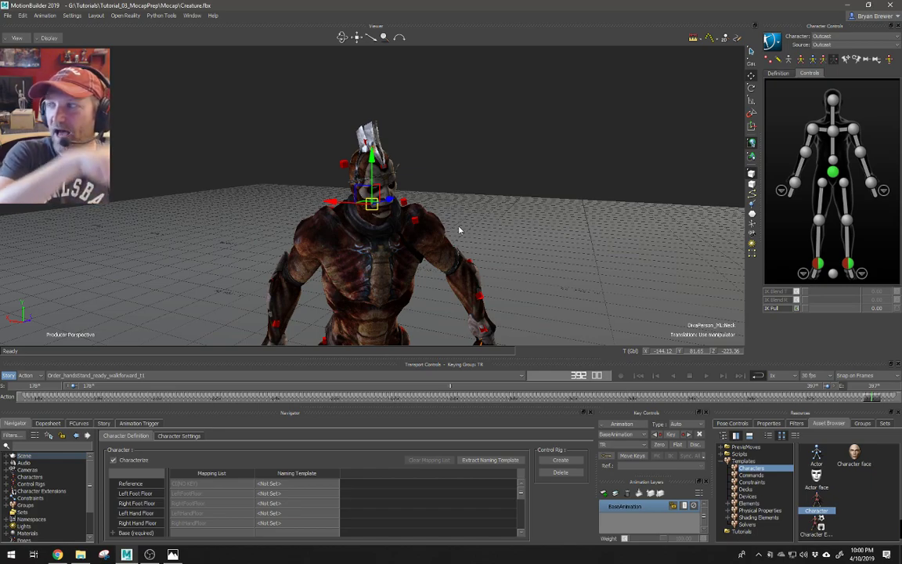
left_click_drag(434, 217, 401, 219, "ctrl")
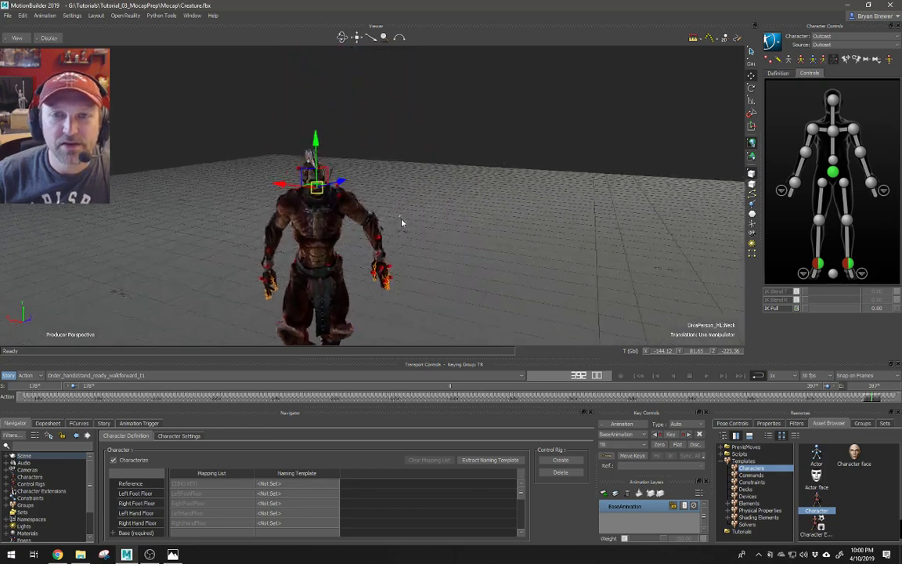
key("space")
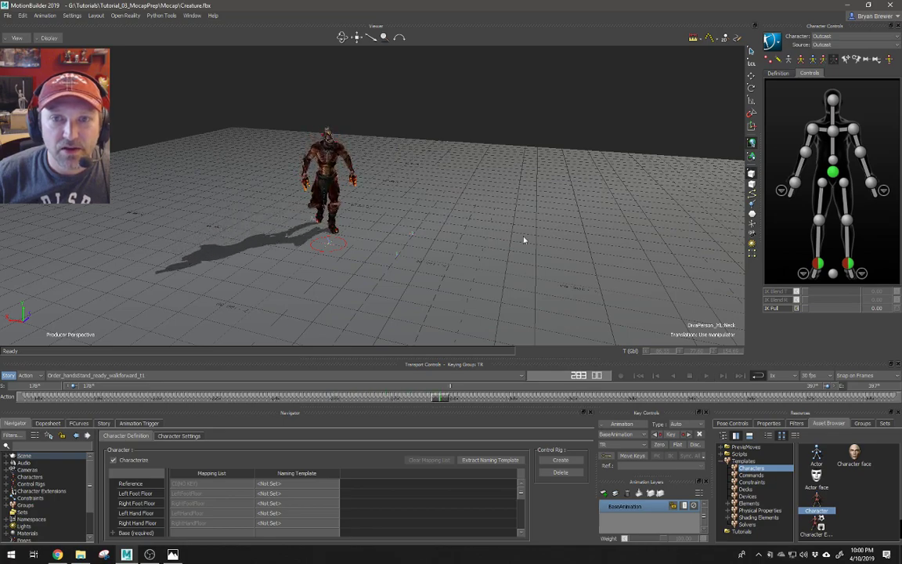
Select the entire DivaPerson_ML hierarchy in the schematic view, with the scene's groups listed
left_click(863, 423)
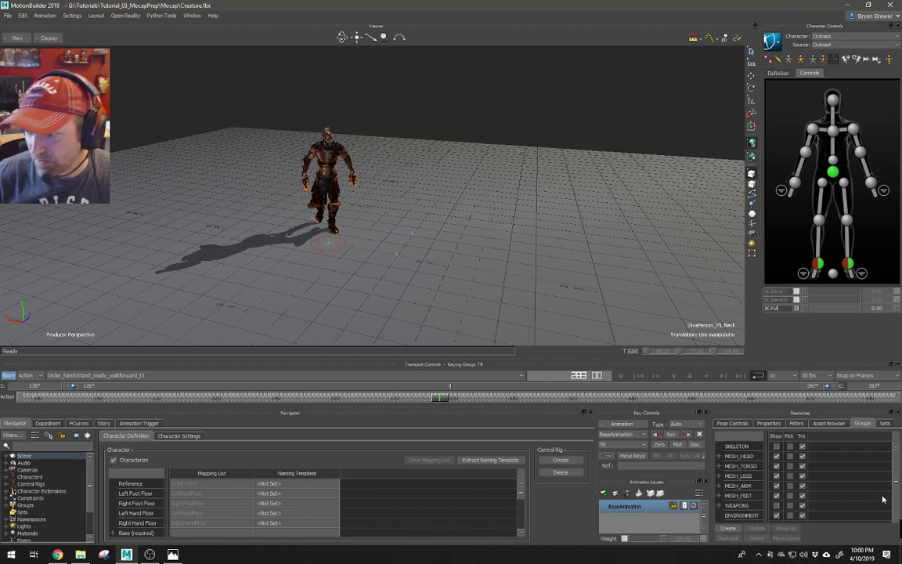
key("ctrl+w")
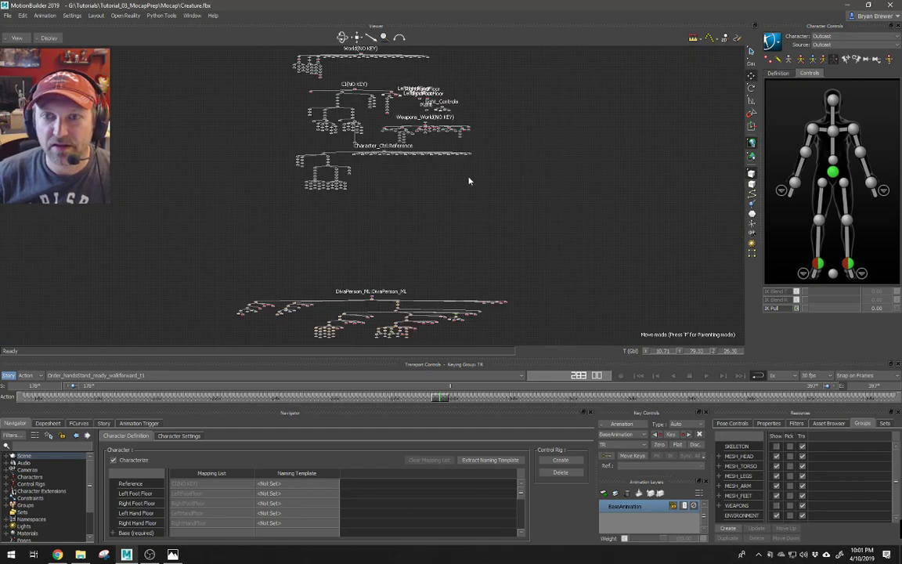
left_click_drag(559, 201, 200, 288)
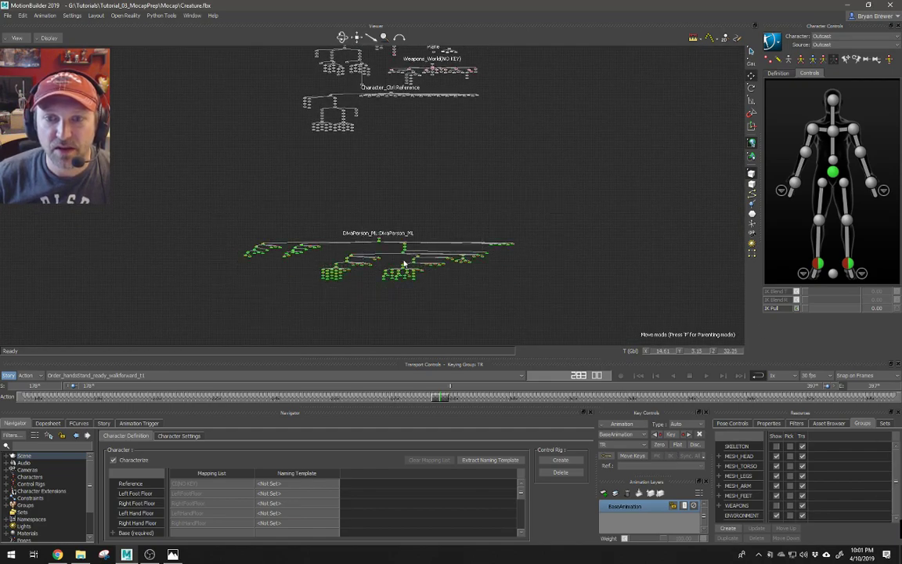
key("ctrl+w")
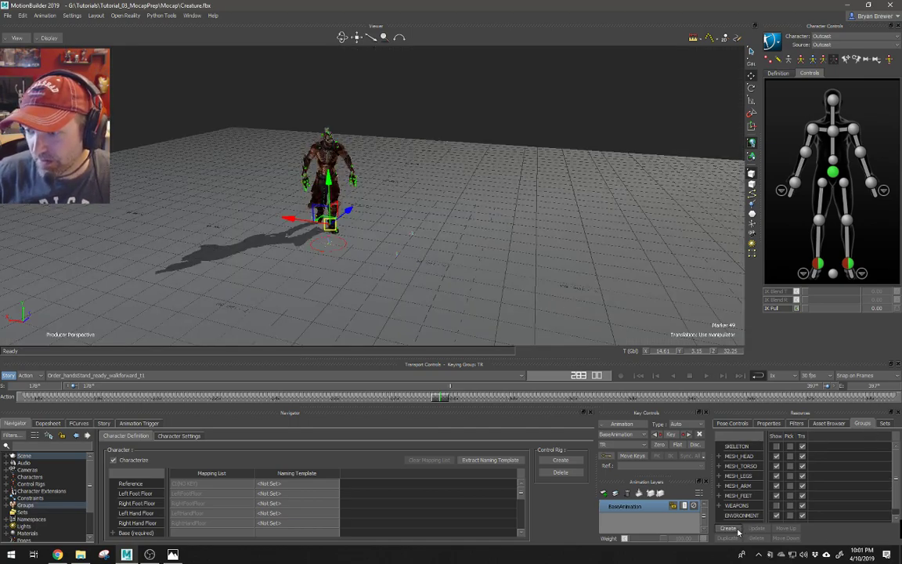
Create a group named Mocap from the selected hierarchy and turn off its visibility
left_click_drag(895, 495, 898, 513)
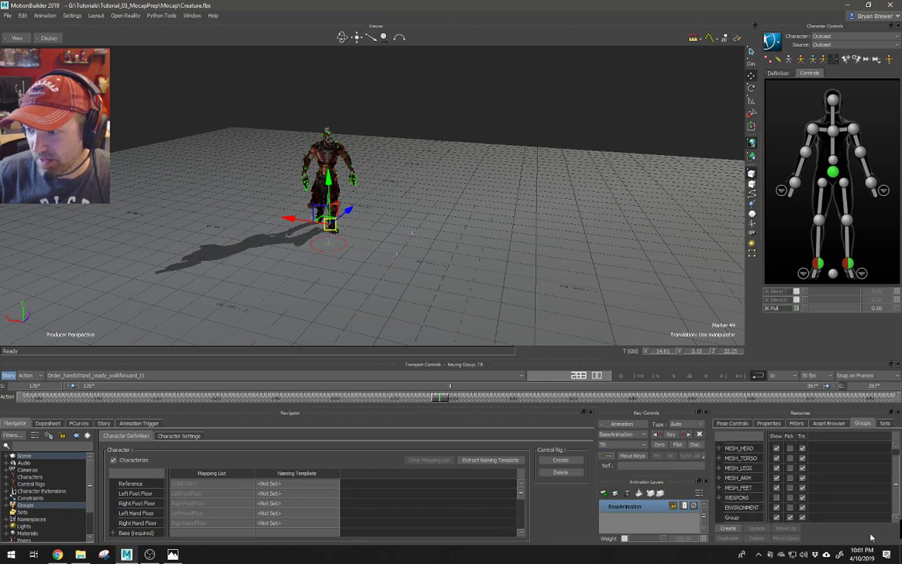
double_click(746, 518)
left_click(746, 519)
left_click_drag(746, 519, 707, 521)
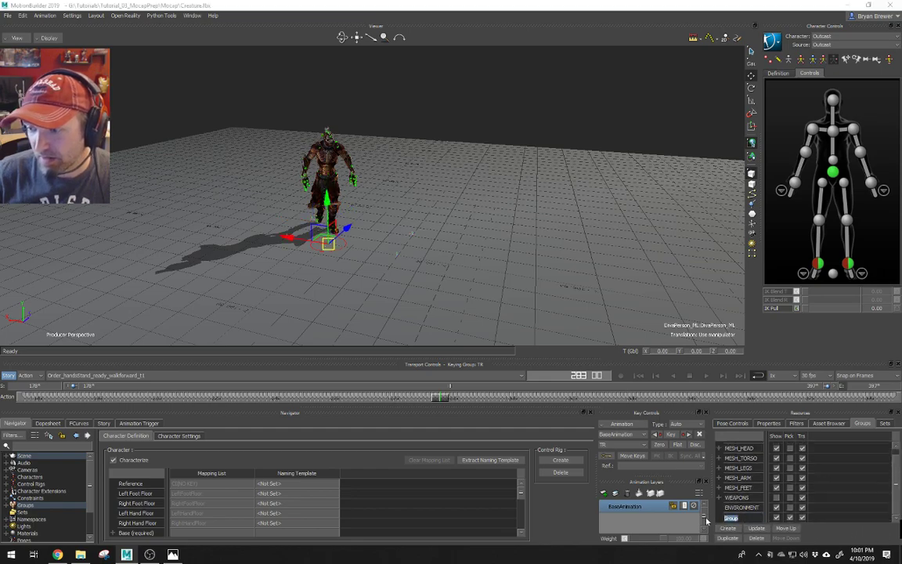
type("Mocap")
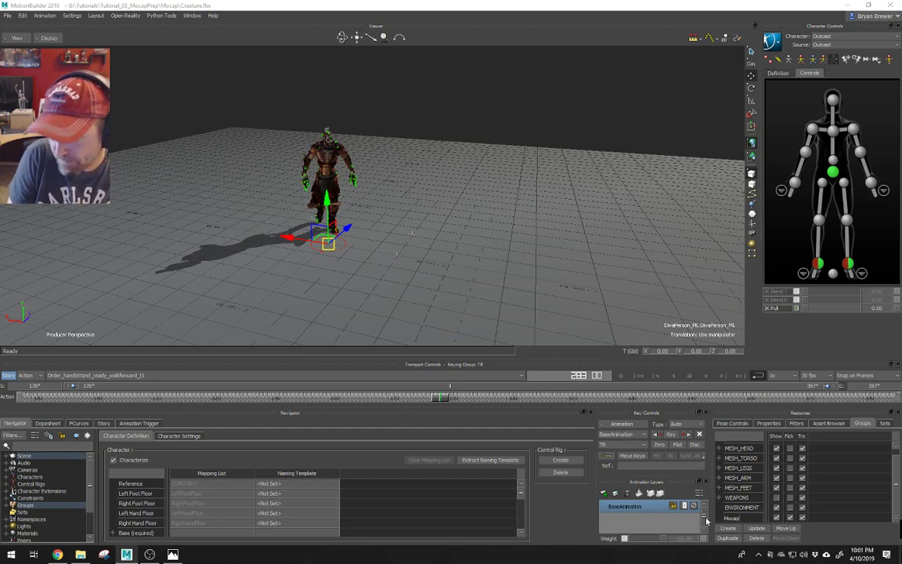
key("Return")
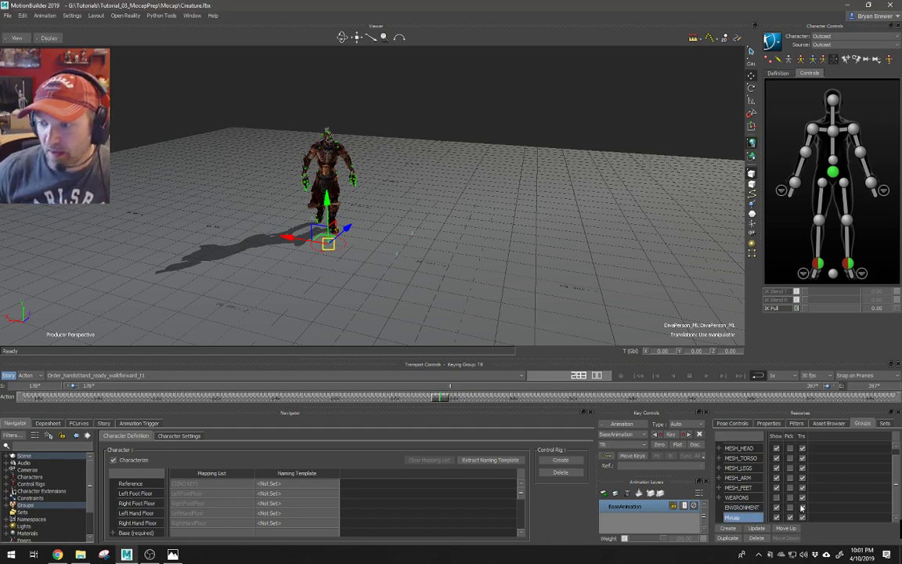
left_click(776, 517)
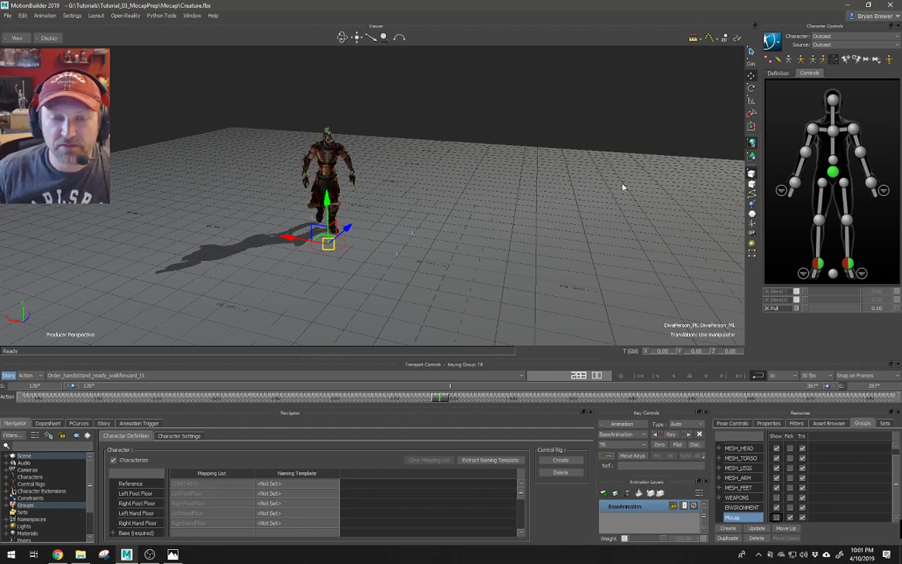
Deselect everything and play the creature's walk, viewing it from near and far
left_click(551, 134)
scroll(561, 152, "up", 5)
key("ctrl+space")
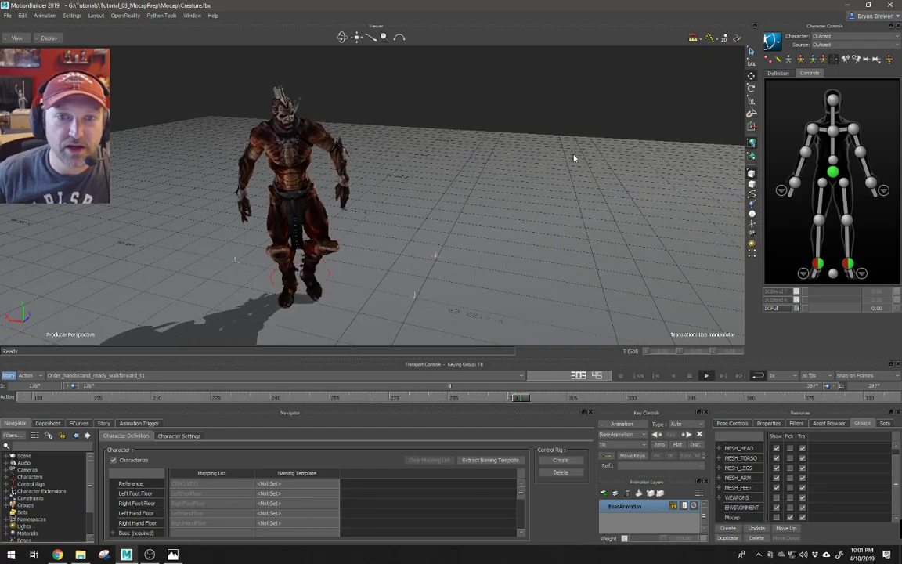
scroll(529, 142, "down", 5)
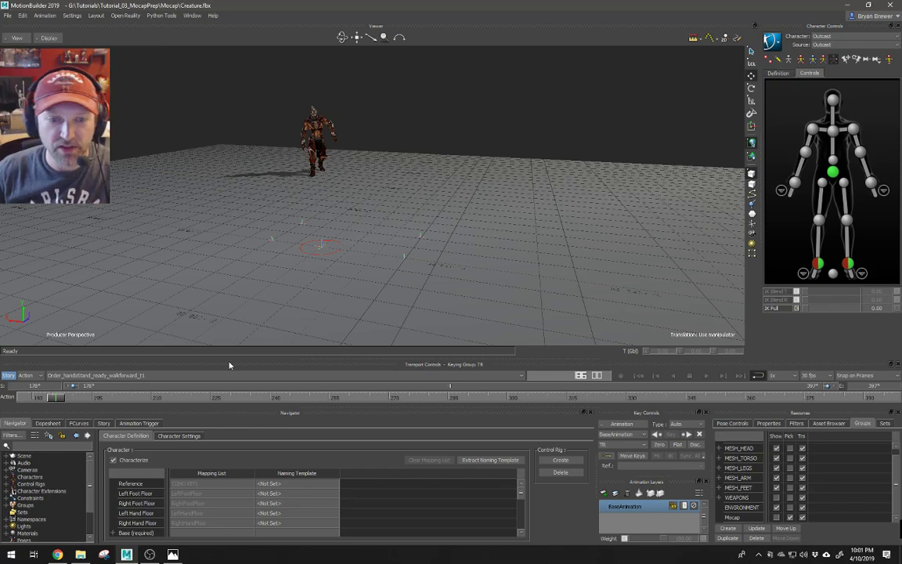
Insert a Character Animation Track in the Story editor
left_click(79, 423)
left_click(103, 422)
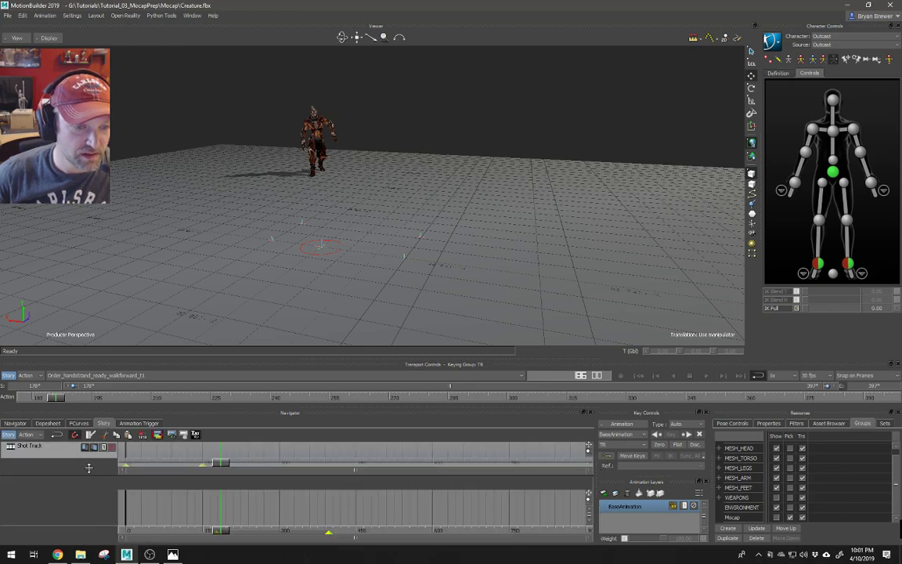
right_click(74, 426)
mouse_move(133, 289)
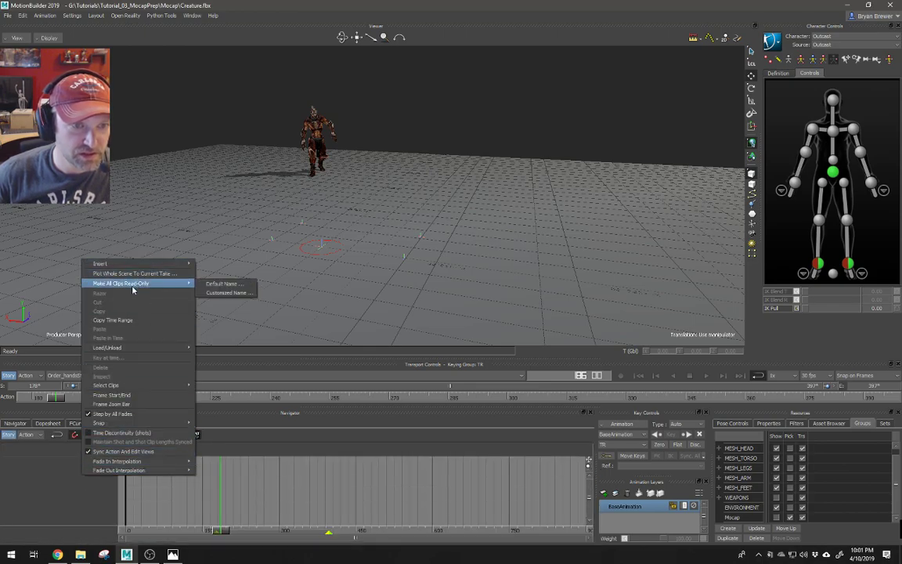
mouse_move(150, 263)
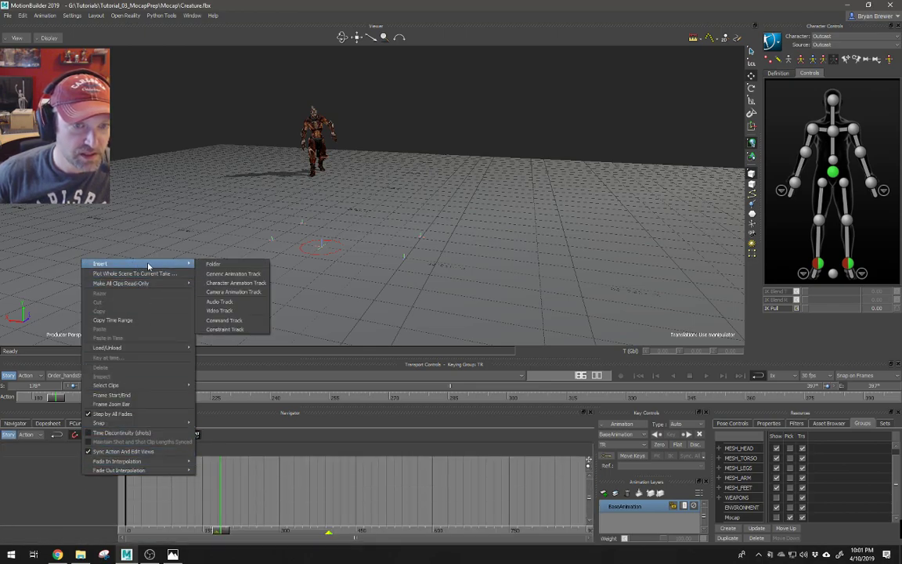
left_click(239, 285)
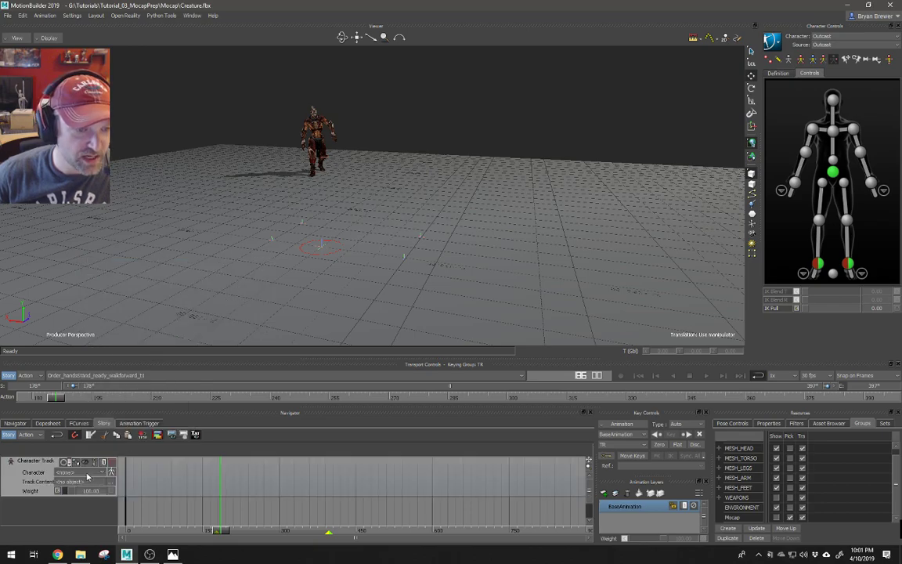
Assign the Outcast character to the new track and insert the current take as a clip
left_click(69, 472)
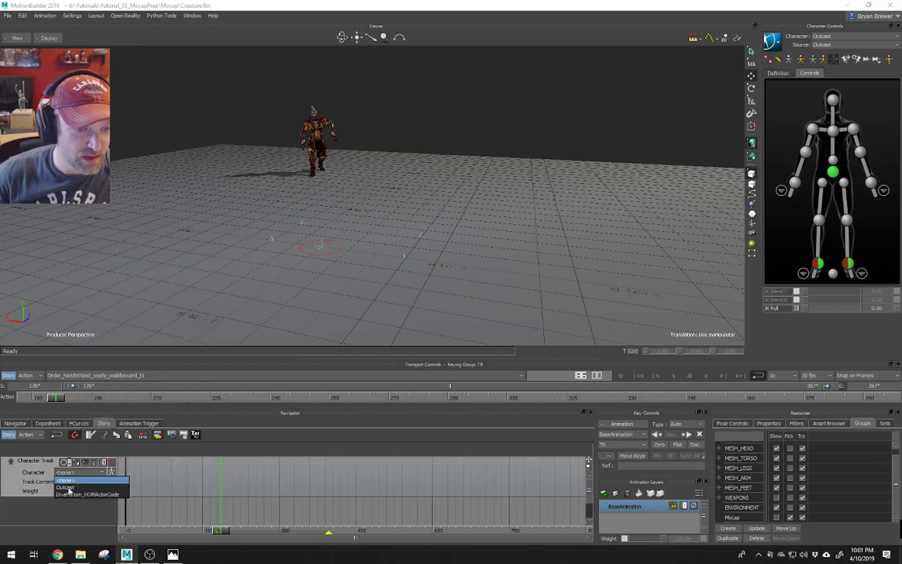
left_click(69, 487)
left_click(80, 472)
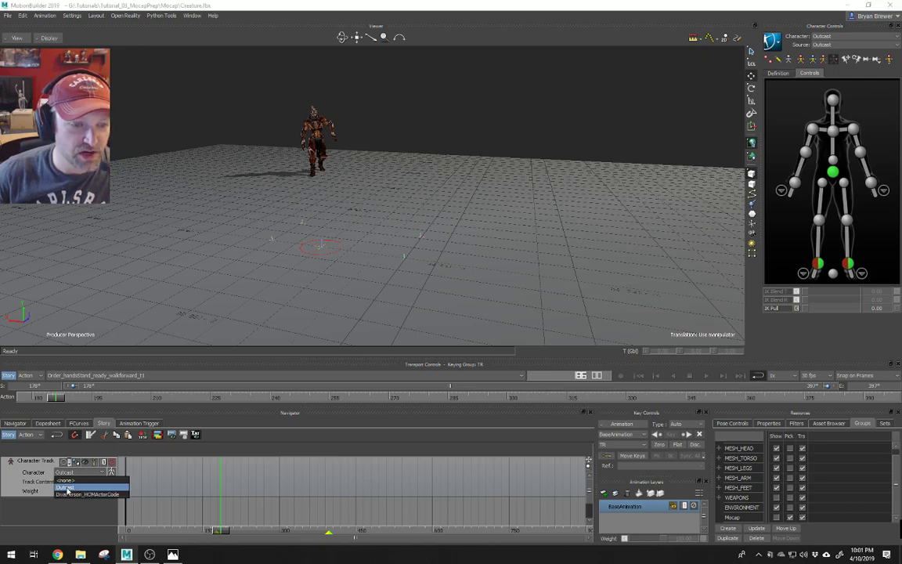
left_click(67, 488)
right_click(168, 475)
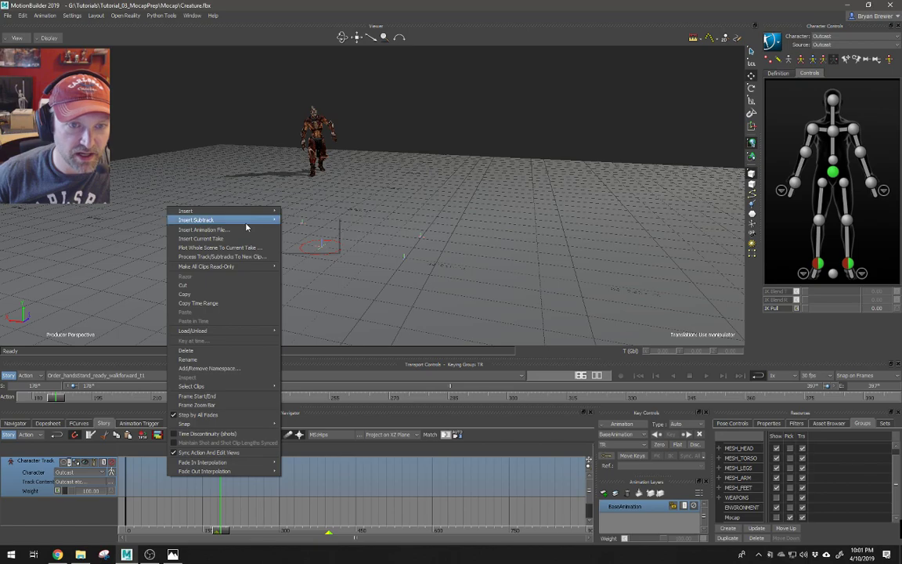
left_click(218, 238)
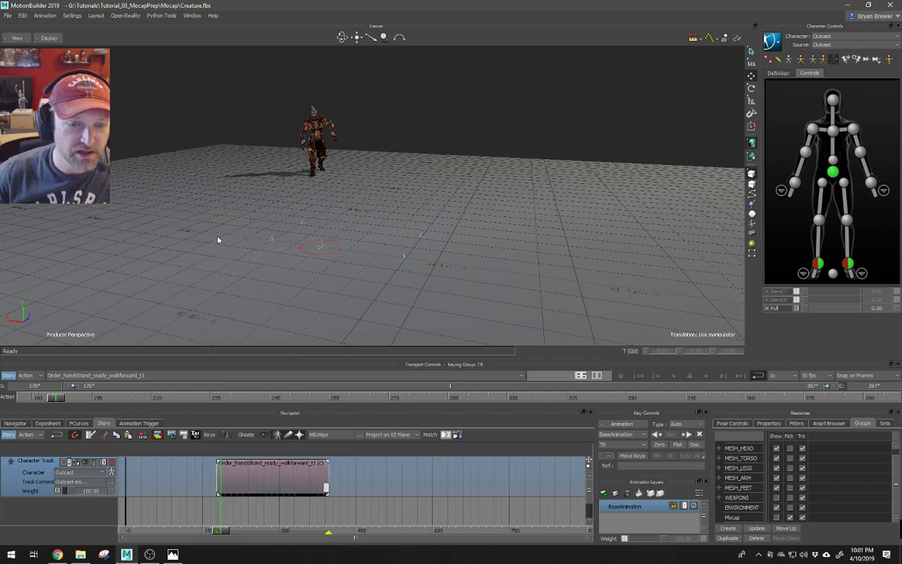
Select the walk clip in the Story and turn on ghost display for its character track
left_click(283, 479)
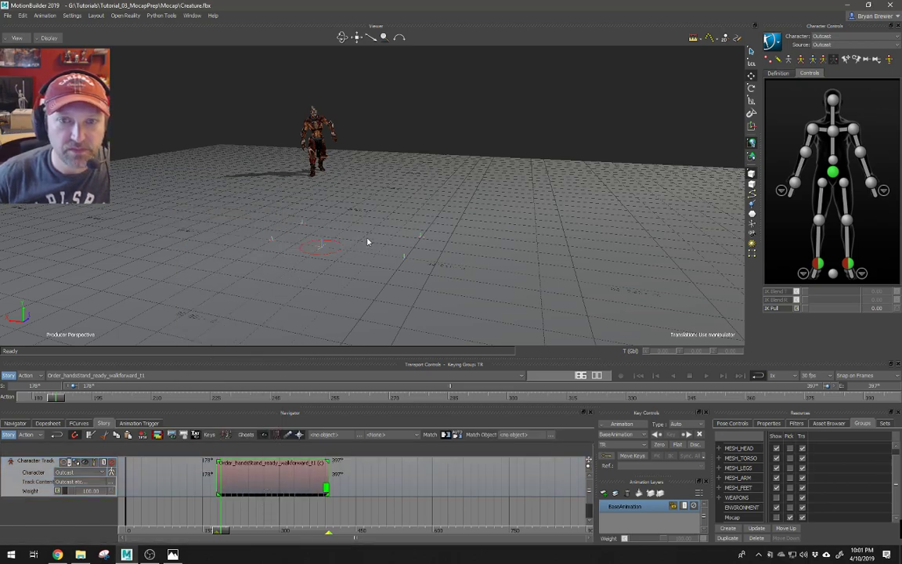
left_click(85, 463)
left_click_drag(345, 251, 461, 222, "ctrl+shift")
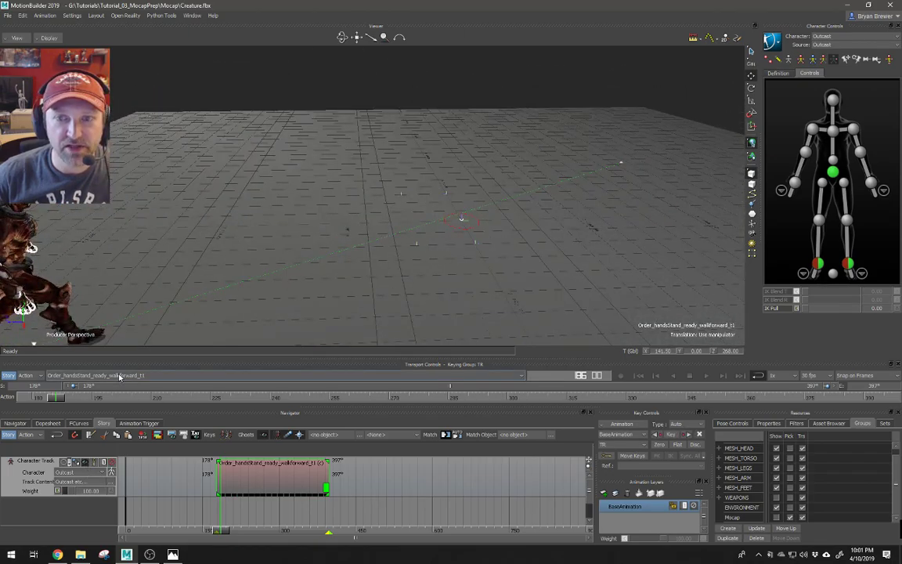
left_click_drag(490, 191, 415, 274, "ctrl+shift")
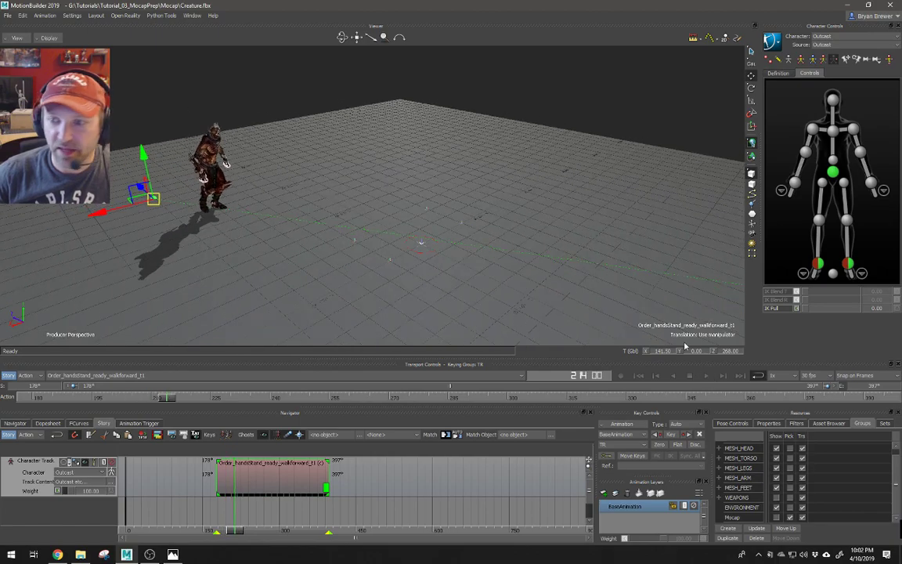
Set the walk clip's global X and Z translation to 0 so its start sits at the origin
double_click(669, 353)
type("0")
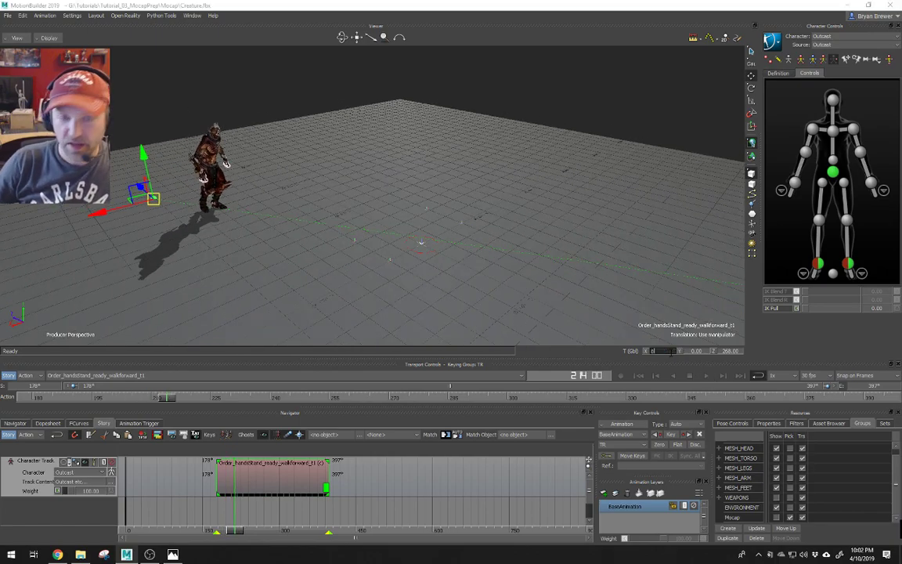
key("Tab")
key("Tab")
type("0")
key("Return")
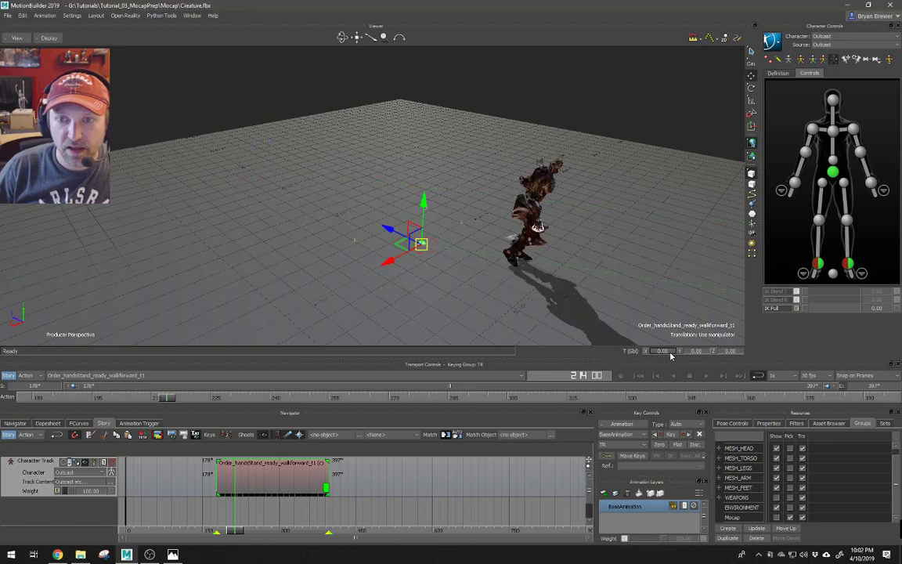
Try rotating the walk clip about Y to -4 degrees, and reset its global Y rotation to 0
left_click_drag(446, 218, 466, 237, "ctrl+shift")
key("e")
left_click_drag(450, 276, 385, 257)
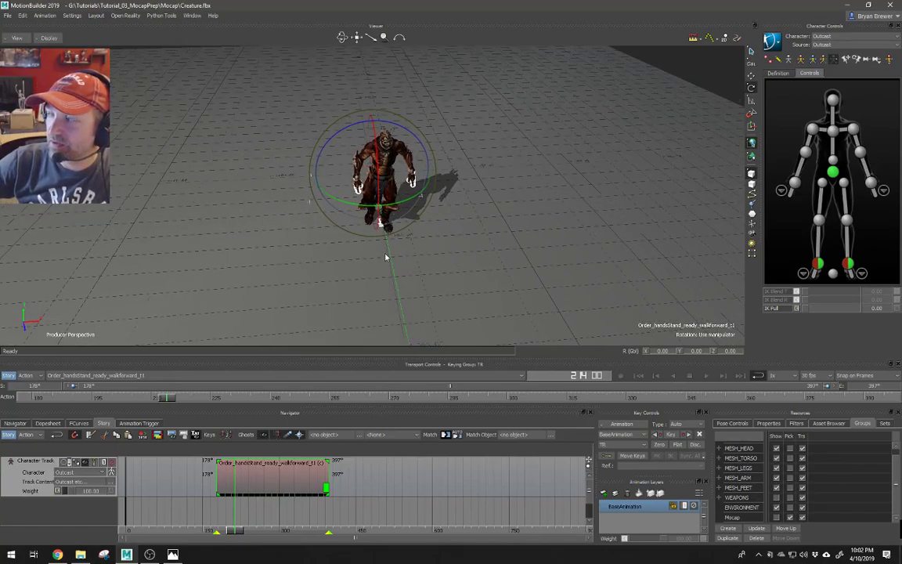
left_click_drag(400, 252, 460, 260, "ctrl")
left_click_drag(443, 244, 692, 352)
left_click_drag(567, 262, 546, 276, "alt")
mouse_move(197, 241)
left_mouse_down()
mouse_move(237, 197)
mouse_move(219, 227)
mouse_move(188, 235)
mouse_move(149, 220)
mouse_move(188, 215)
mouse_move(196, 225)
left_mouse_up()
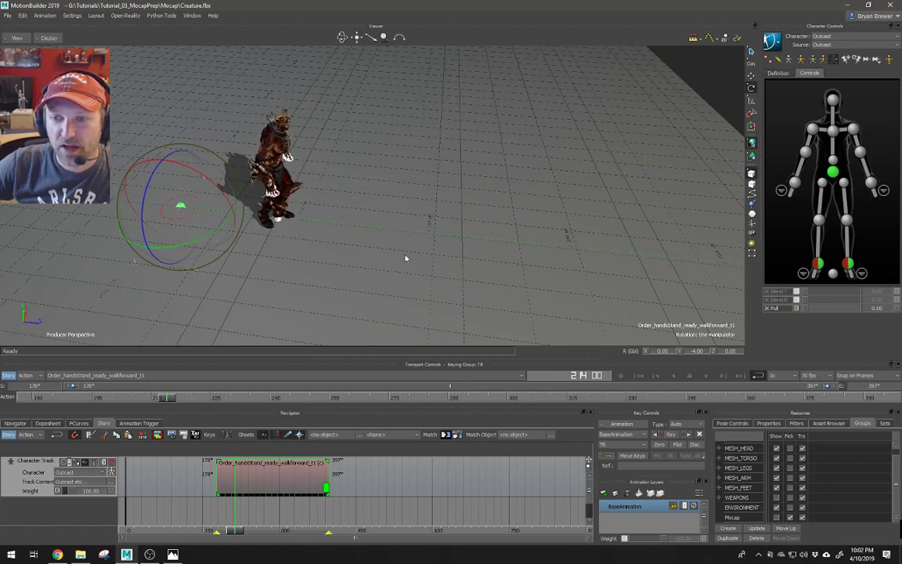
double_click(693, 352)
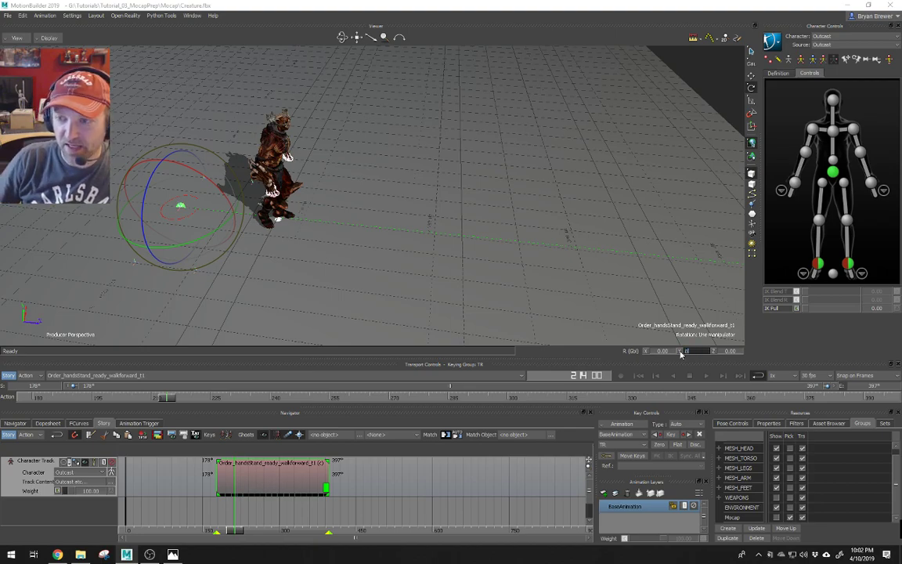
key("Return")
Examine how the clip's travel path lines up with the centre axis in the perspective, top and bottom views
left_click_drag(586, 313, 476, 278, "ctrl+shift")
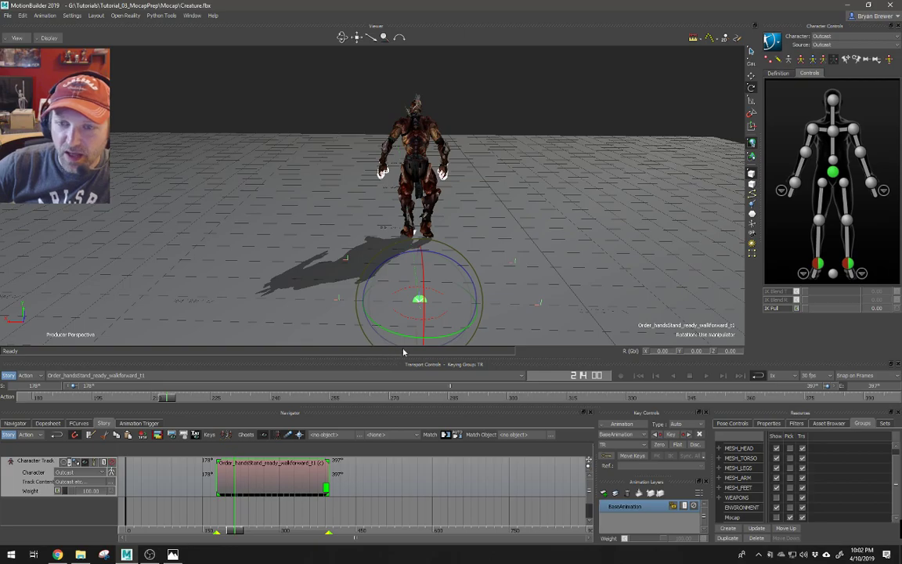
left_click_drag(531, 300, 433, 282, "ctrl+shift")
left_click_drag(379, 297, 352, 294, "ctrl+shift")
key("ctrl+t")
scroll(414, 262, "down", 4)
left_click_drag(411, 263, 401, 122, "shift")
left_click_drag(432, 240, 426, 95, "shift")
left_click_drag(421, 190, 425, 223, "ctrl")
key("ctrl+b")
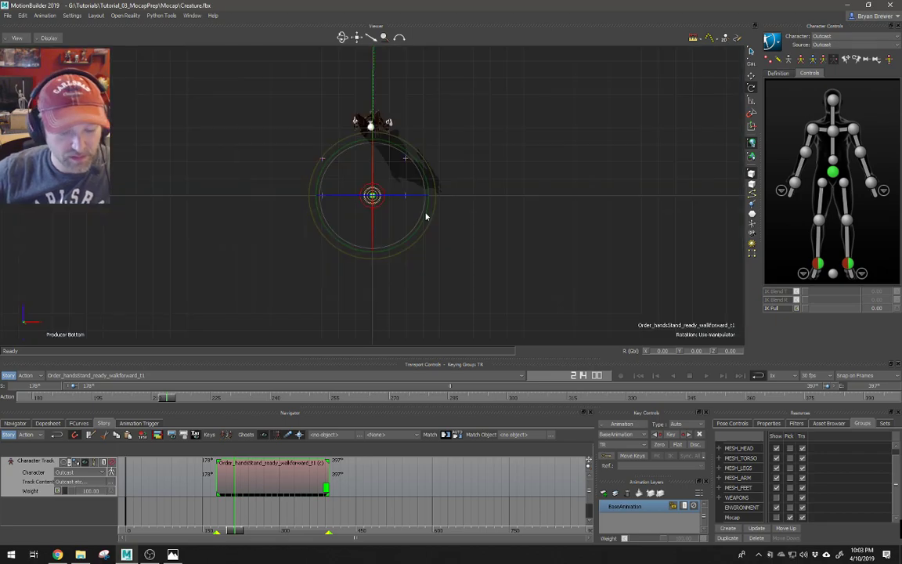
left_click_drag(432, 187, 443, 384, "shift")
left_click_drag(399, 175, 478, 257, "shift")
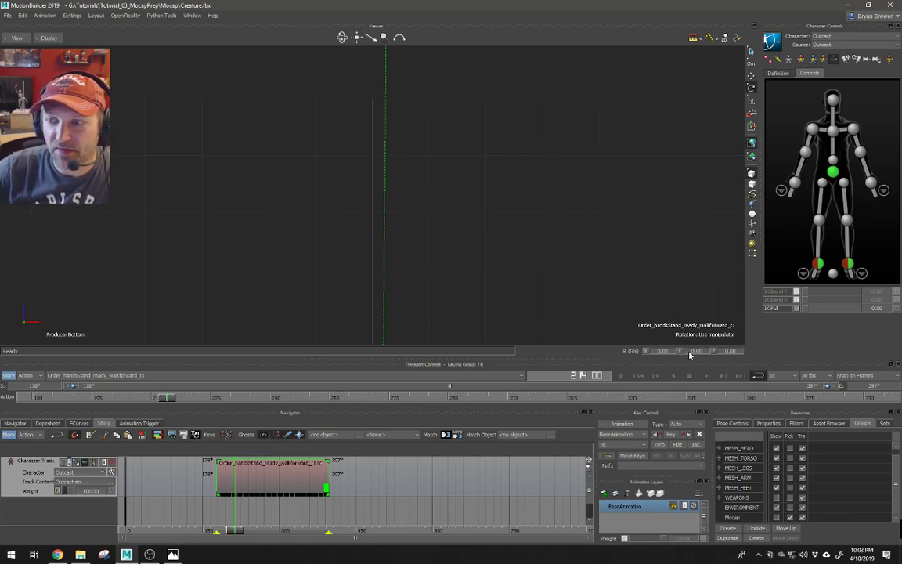
Fine-tune the walk clip's global Y rotation so its travel path runs parallel to the forward grid axis
left_click_drag(688, 354, 691, 354)
left_click_drag(598, 252, 651, 278)
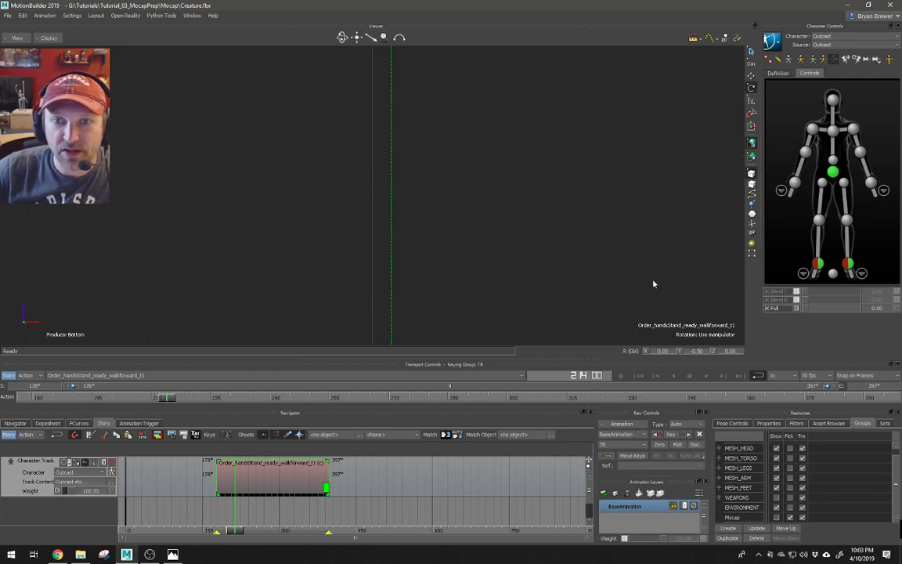
left_click_drag(694, 354, 695, 354)
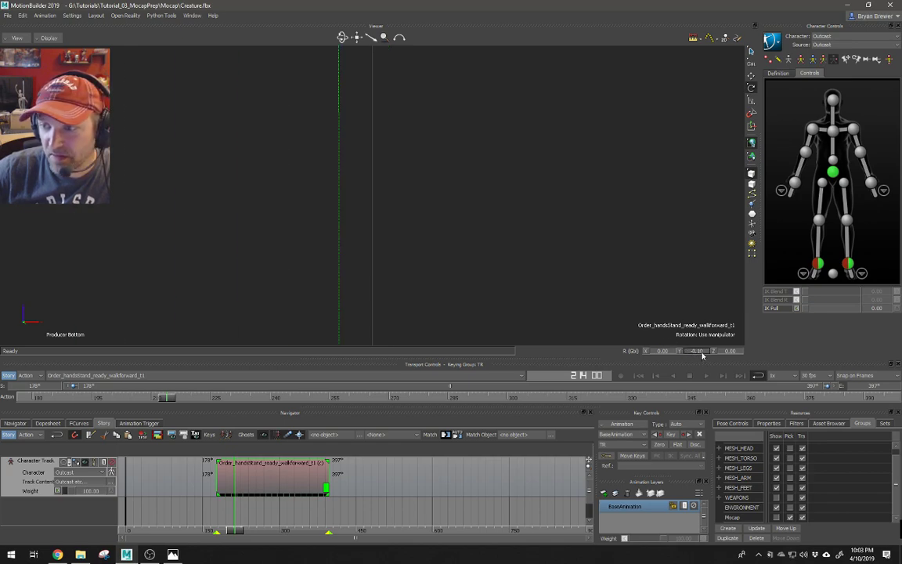
double_click(698, 352)
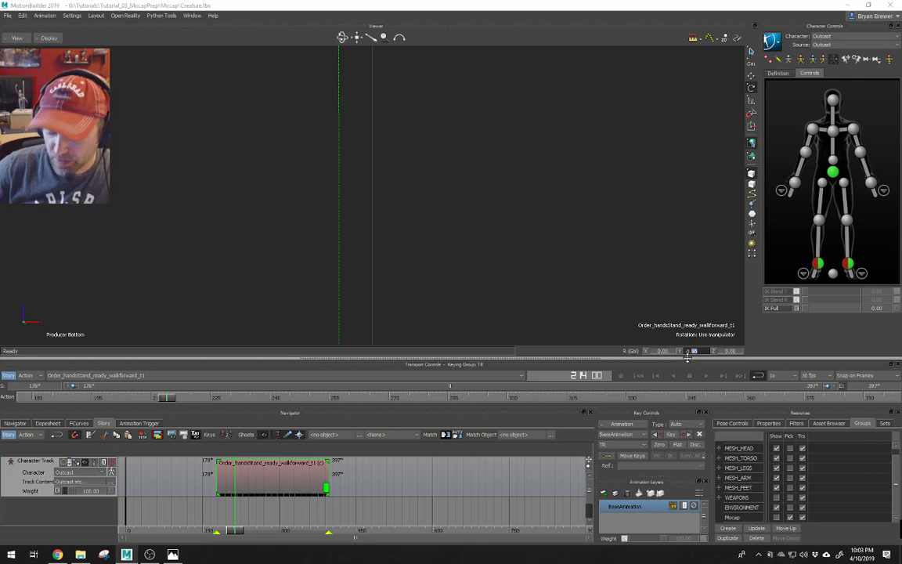
key("Return")
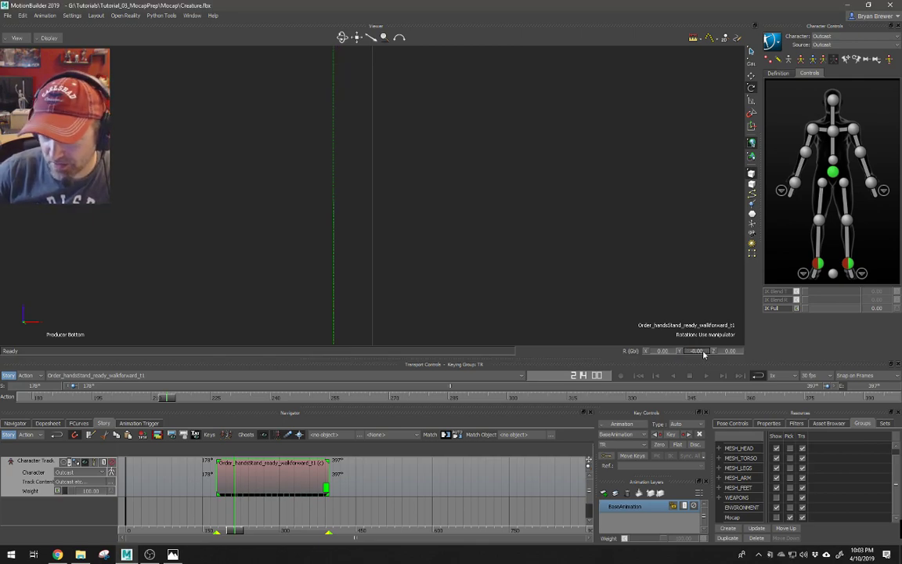
double_click(692, 351)
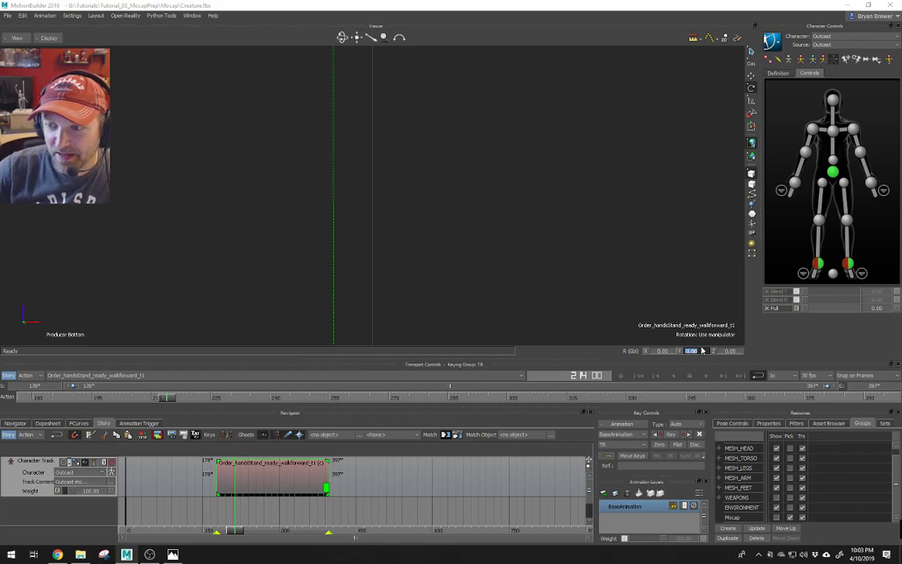
left_click_drag(555, 323, 413, 271, "ctrl")
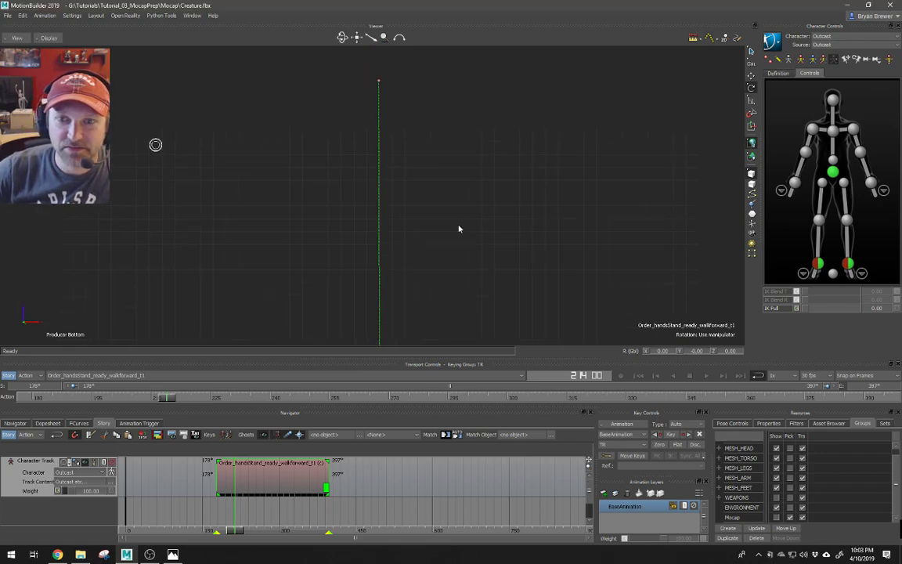
Deselect the clip and inspect the realigned walk and the reference object at the origin in perspective
key("ctrl+e")
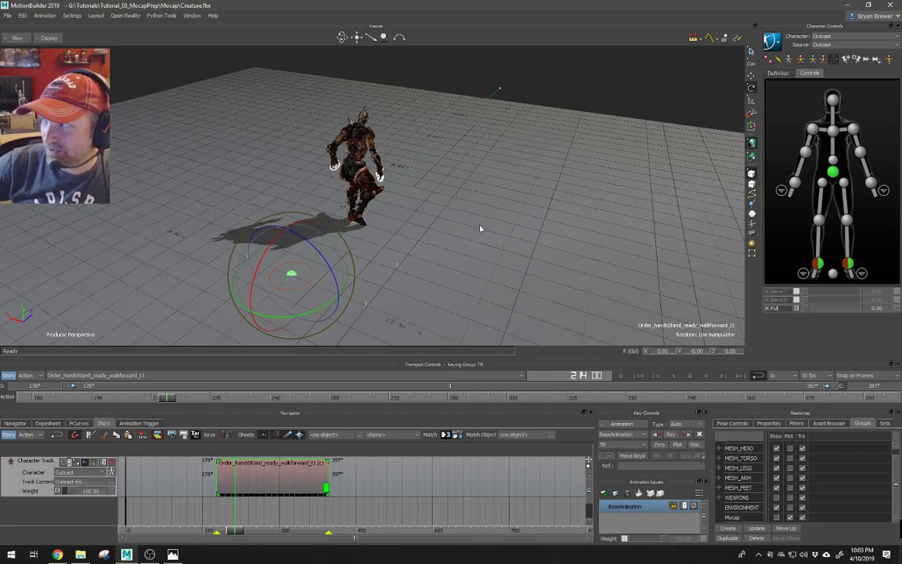
left_click_drag(373, 221, 266, 300, "ctrl+shift")
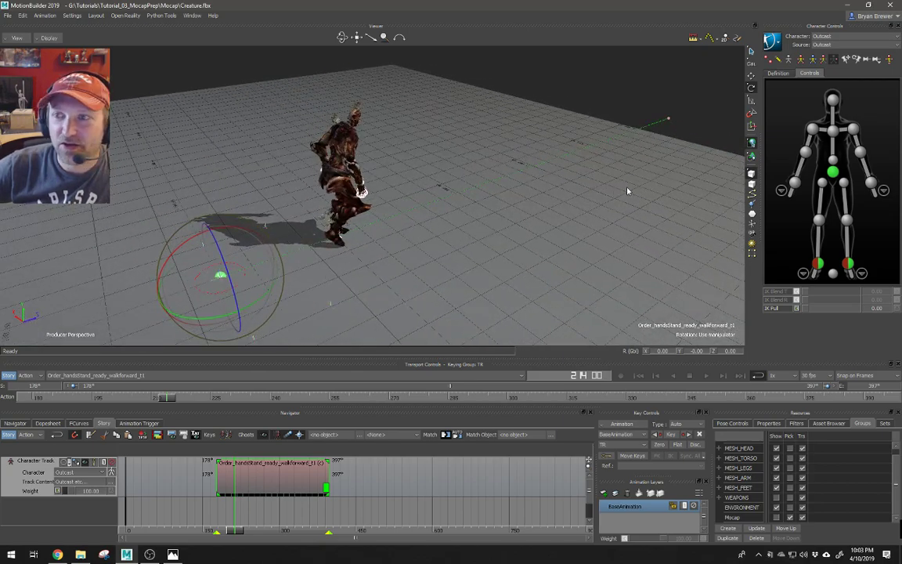
left_click(665, 126)
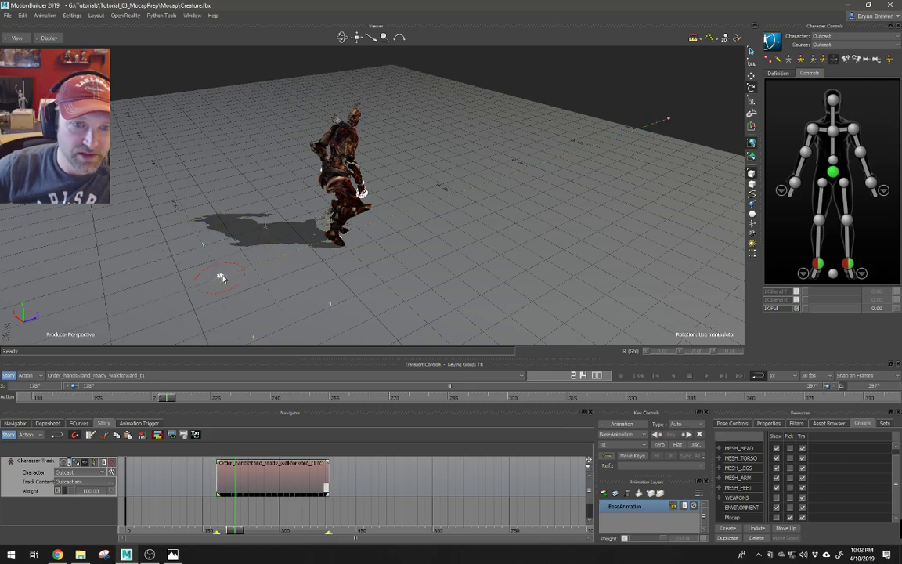
left_click_drag(258, 273, 314, 297, "ctrl+shift")
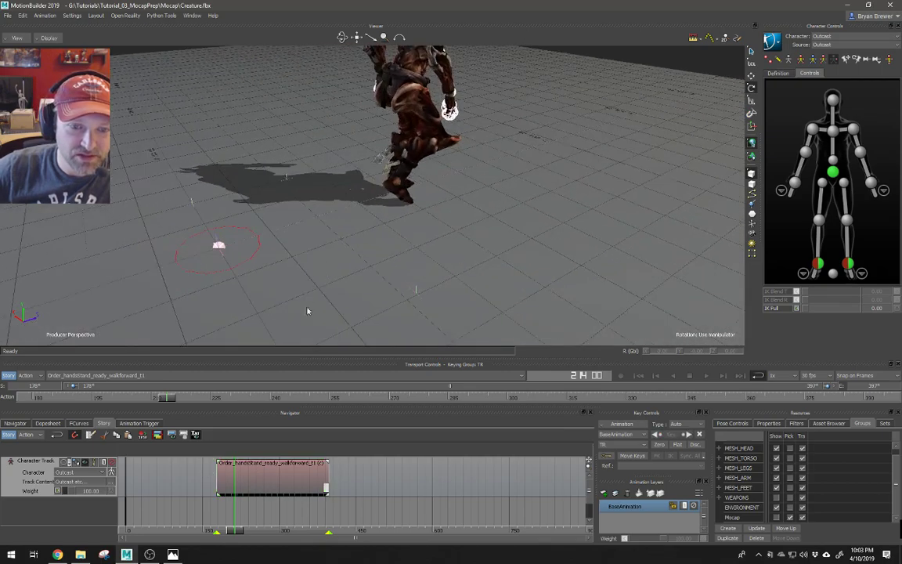
left_click(218, 245)
left_click(368, 268)
mouse_move(368, 269)
left_mouse_down("ctrl")
mouse_move(384, 227)
mouse_move(392, 233)
mouse_move(385, 277)
left_mouse_up("ctrl")
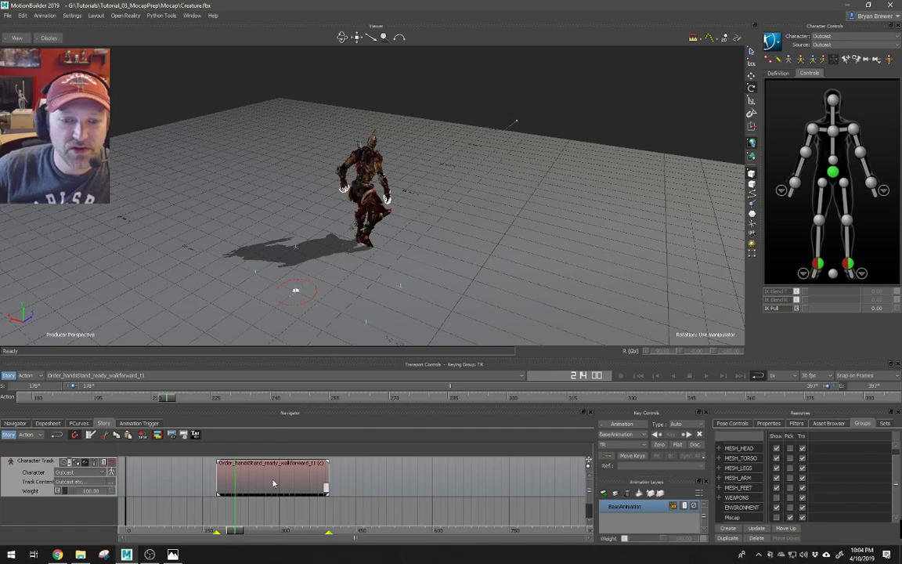
Play the walk in the left side view and scrub back to about frame 215
left_click_drag(322, 484, 330, 483, "shift")
left_click_drag(423, 254, 332, 231, "ctrl+shift")
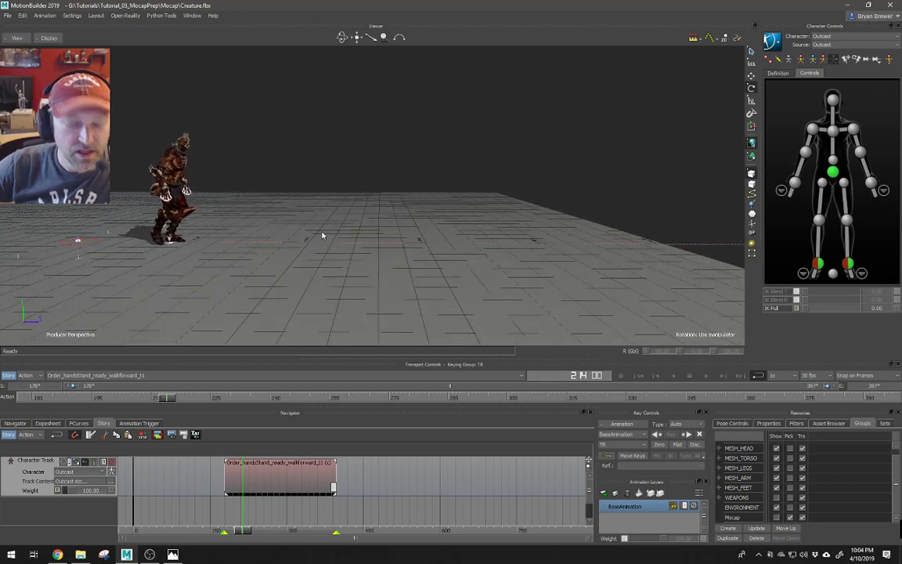
key("ctrl+l")
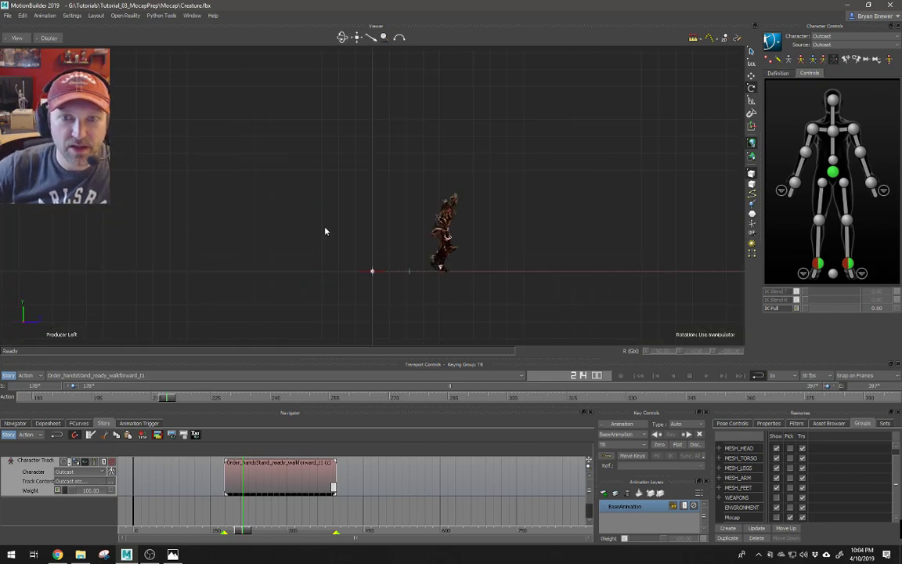
left_click_drag(342, 217, 250, 215, "shift")
key("ctrl+space")
left_click_drag(338, 247, 322, 225, "shift")
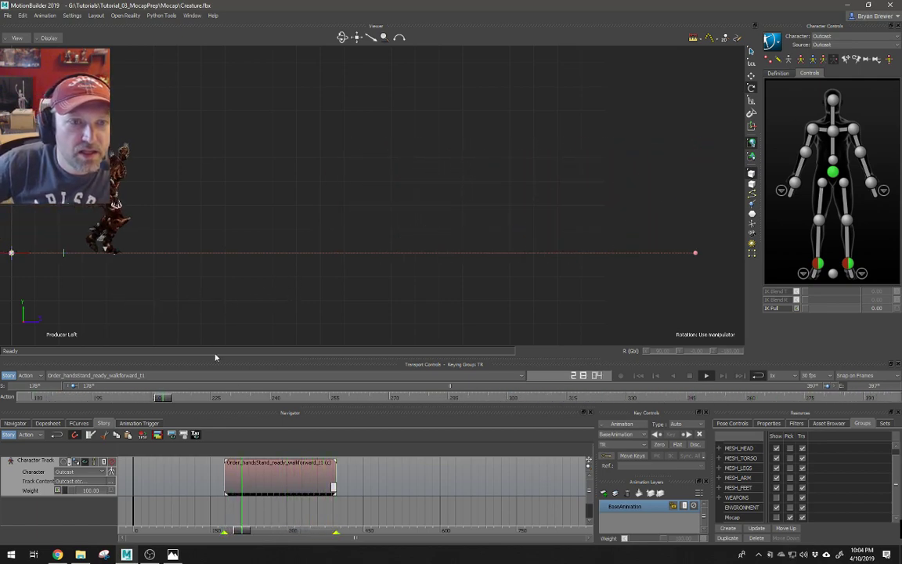
key("ctrl+space")
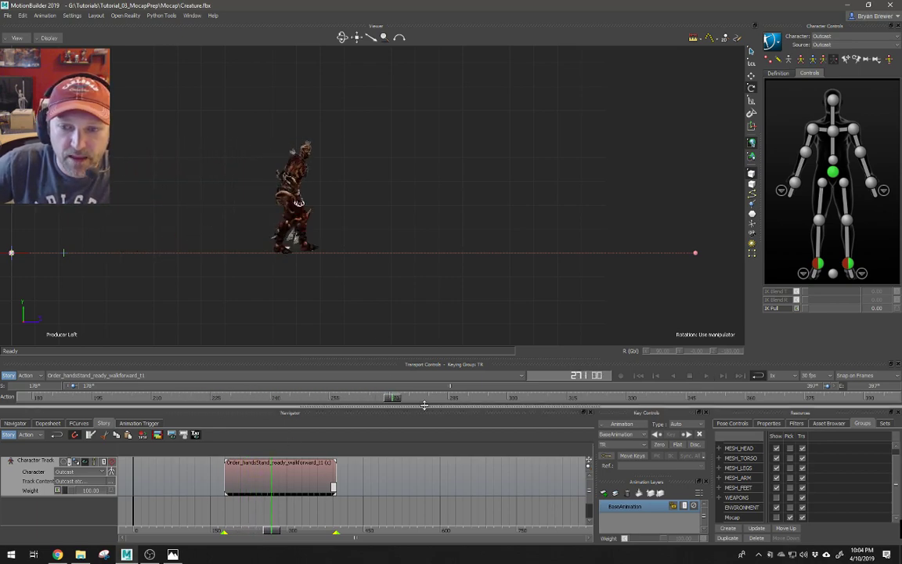
left_click_drag(393, 398, 169, 415)
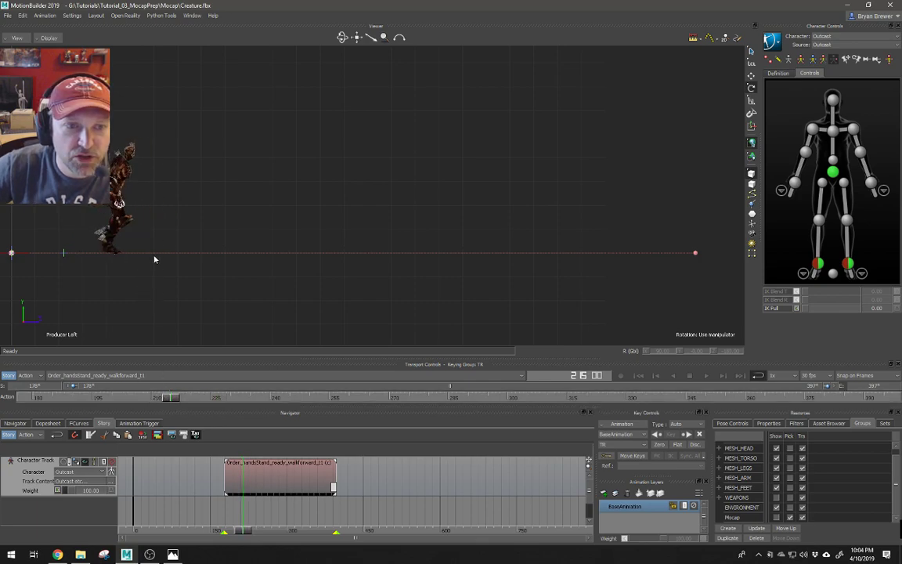
Examine the creature's single-foot pose up close in the side view at about frame 215
middle_click_drag(132, 257, 243, 262, "alt")
right_click_drag(244, 262, 264, 276, "alt")
middle_click_drag(274, 274, 370, 244, "alt")
right_click_drag(310, 255, 340, 265, "alt")
middle_click_drag(339, 265, 454, 249, "alt")
mouse_move(174, 399)
left_mouse_down()
mouse_move(120, 404)
mouse_move(175, 417)
left_mouse_up()
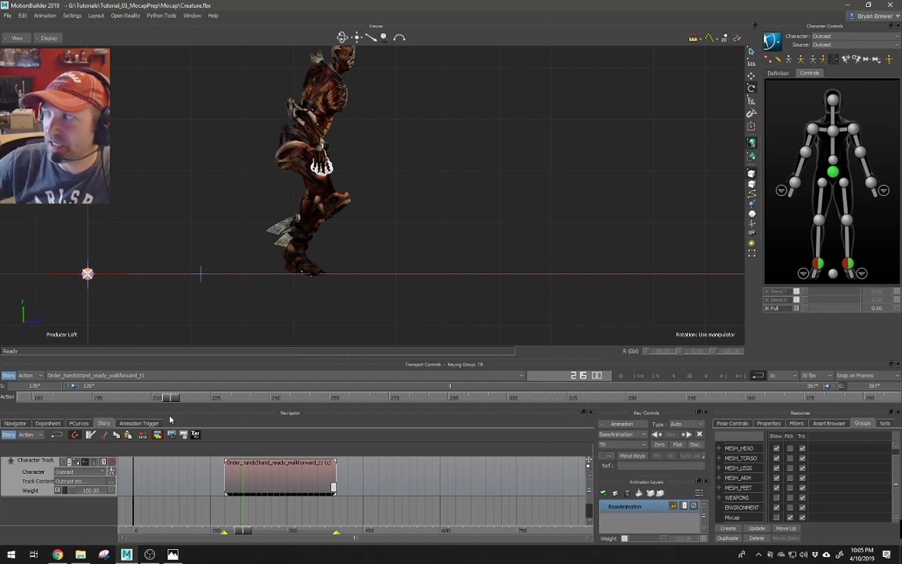
middle_click_drag(389, 299, 369, 300, "alt")
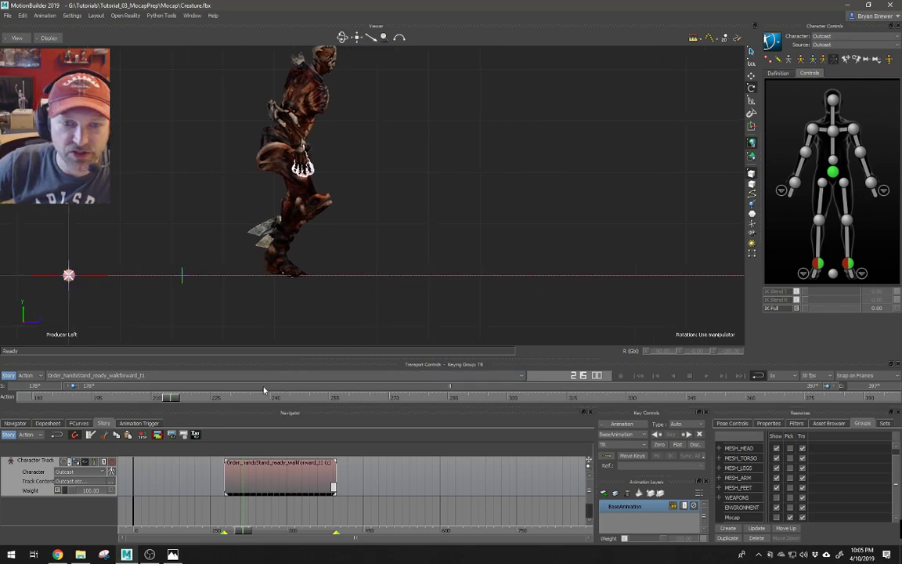
Scrub the walk to frame 205 and back to about frame 215 to compare the two poses
left_click_drag(174, 399, 132, 403)
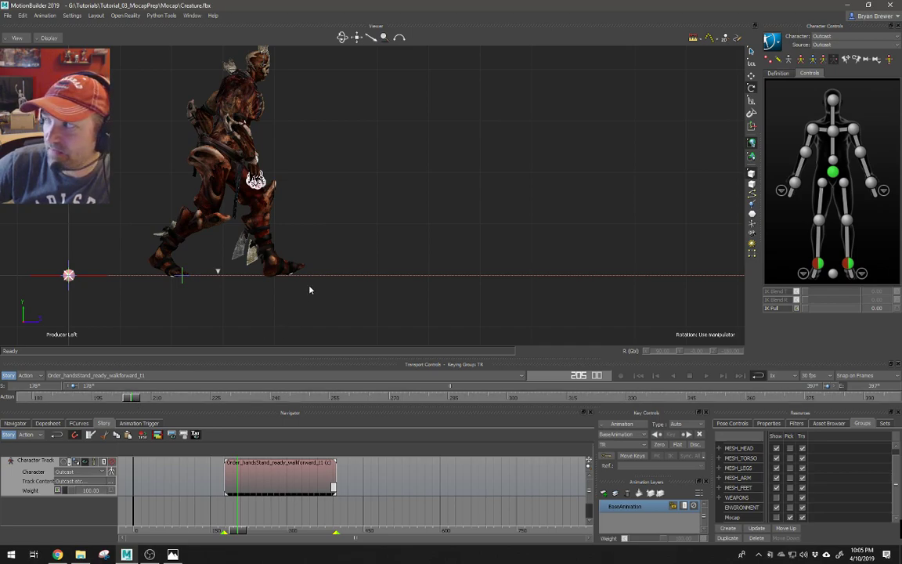
right_click_drag(375, 294, 342, 293, "alt")
middle_click_drag(342, 294, 212, 323, "alt")
middle_click_drag(289, 299, 168, 338, "alt")
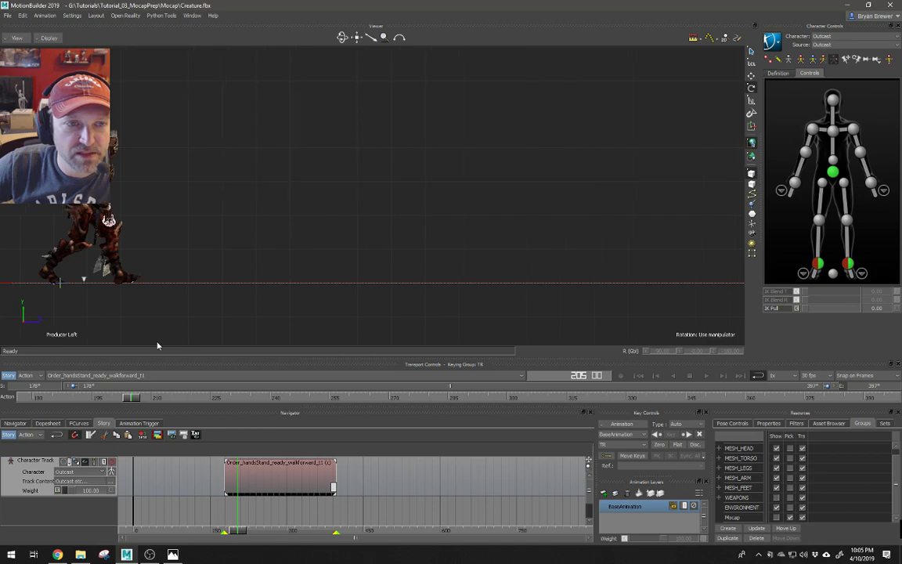
left_click_drag(133, 399, 170, 406)
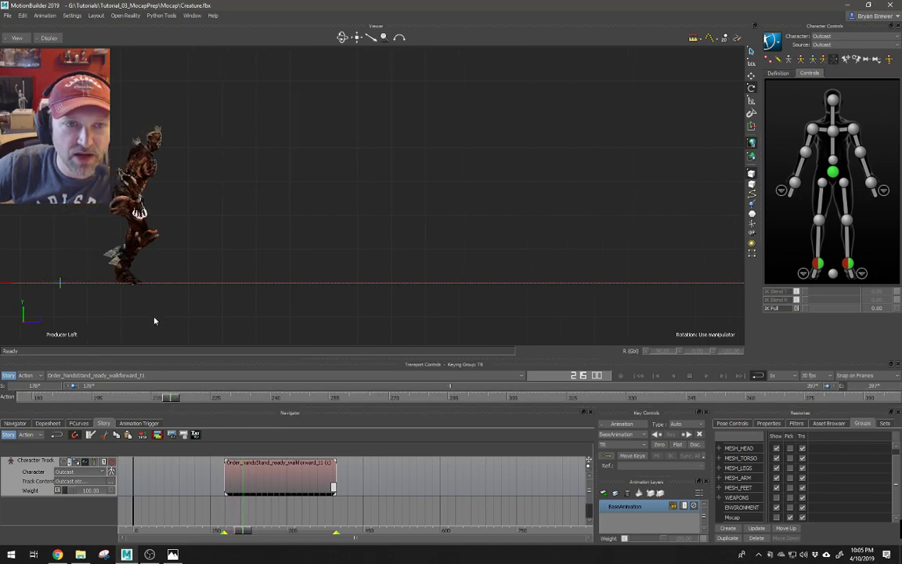
Razor the walk clip at the single-foot pose on frame 215 and delete the portion before the cut
left_click_drag(201, 288, 375, 282, "alt")
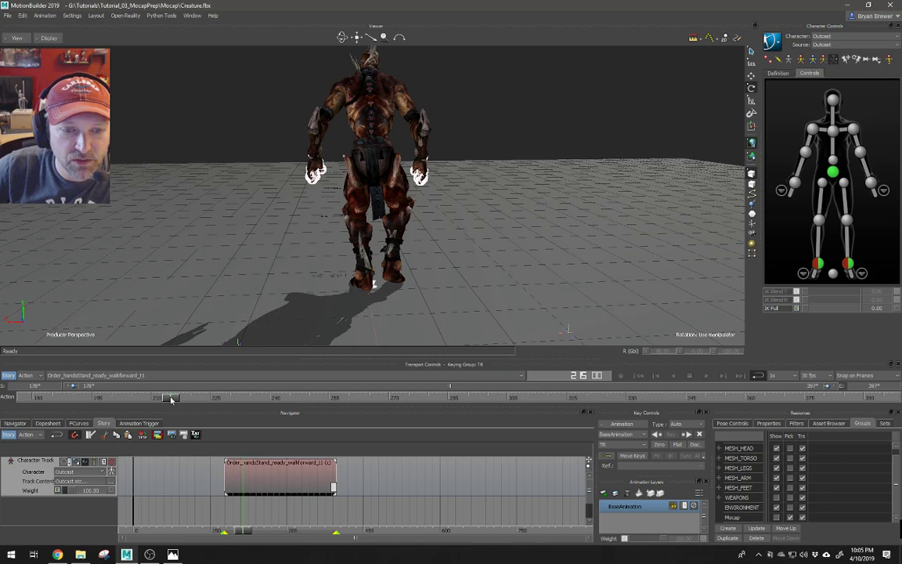
left_click_drag(172, 399, 171, 401)
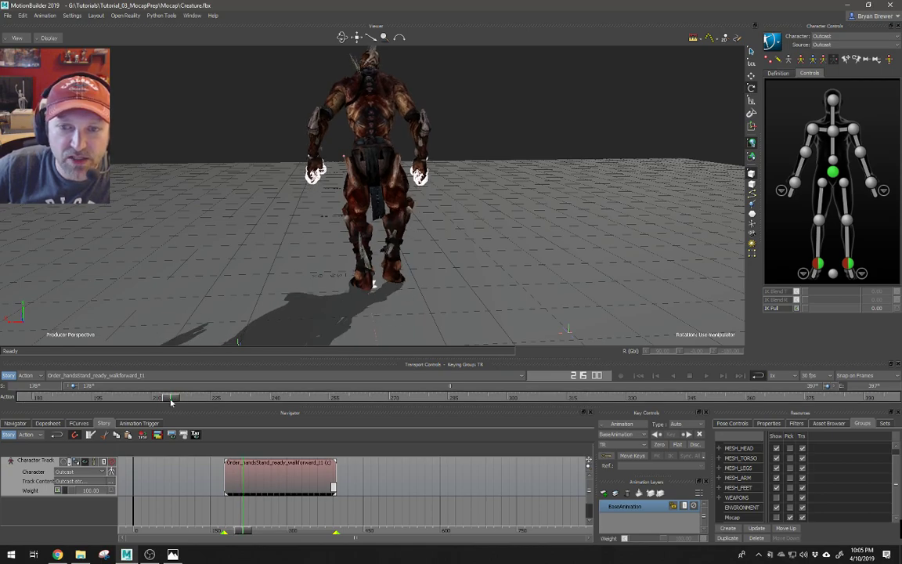
left_click_drag(337, 274, 306, 270, "alt")
key("ctrl+r")
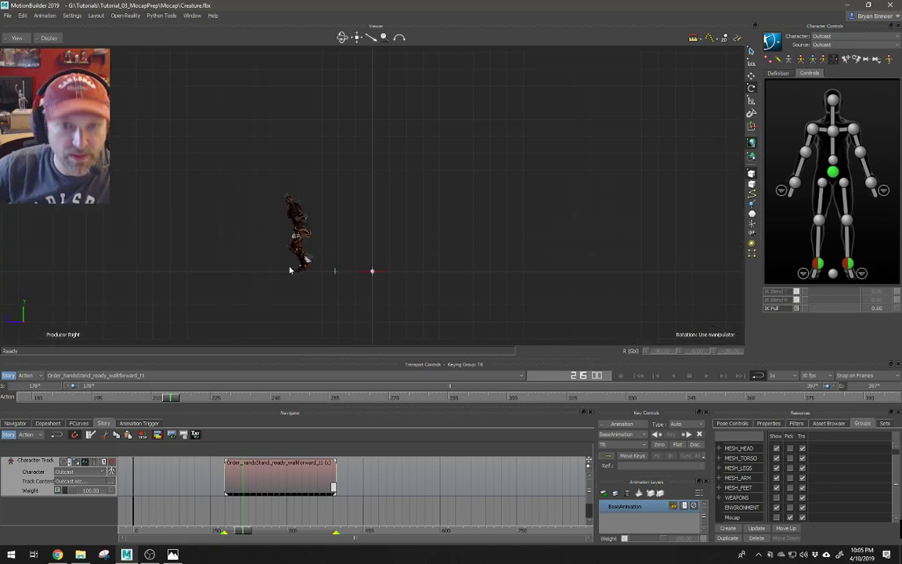
key("ctrl+l")
middle_click_drag(269, 262, 340, 239, "alt")
left_click(245, 483)
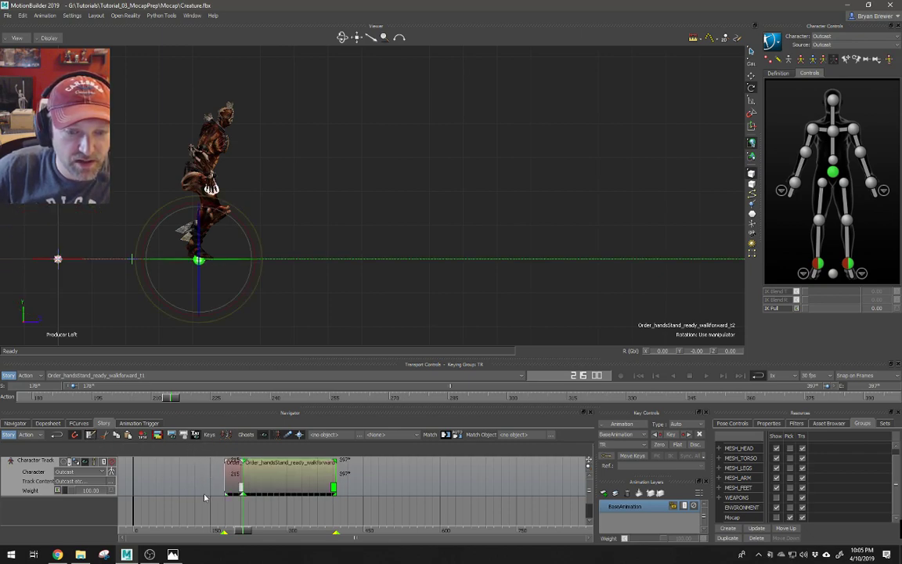
left_click_drag(208, 468, 229, 479)
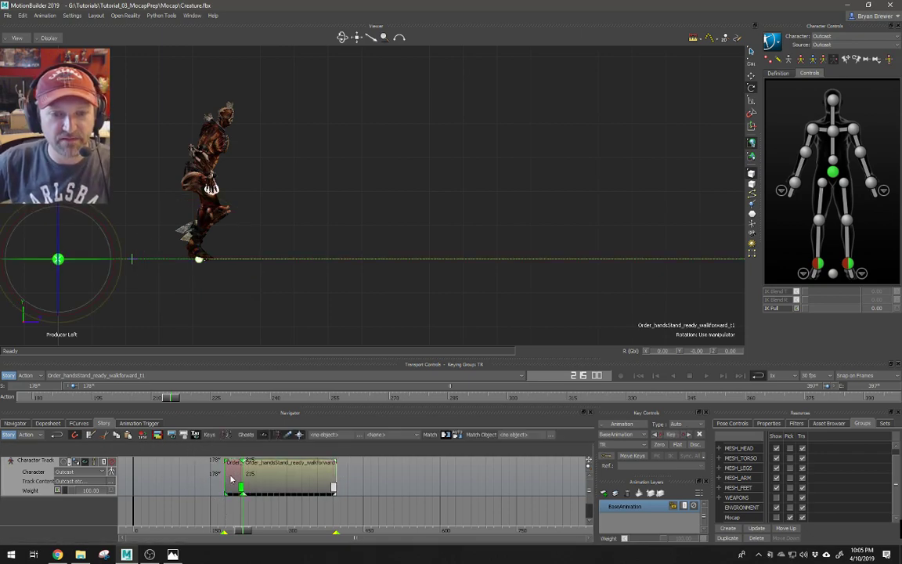
left_click(230, 478)
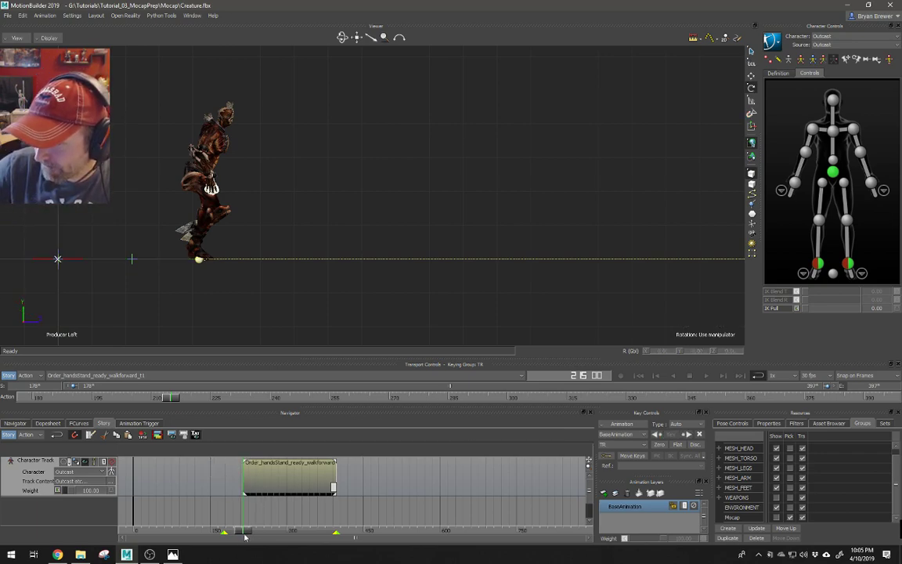
Find the matching single-foot pose at frame 355, razor the walk clip there and delete the portion after the cut
left_click_drag(243, 539, 262, 533)
mouse_move(407, 278)
left_mouse_down("shift")
mouse_move(362, 272)
mouse_move(256, 339)
left_mouse_up("shift")
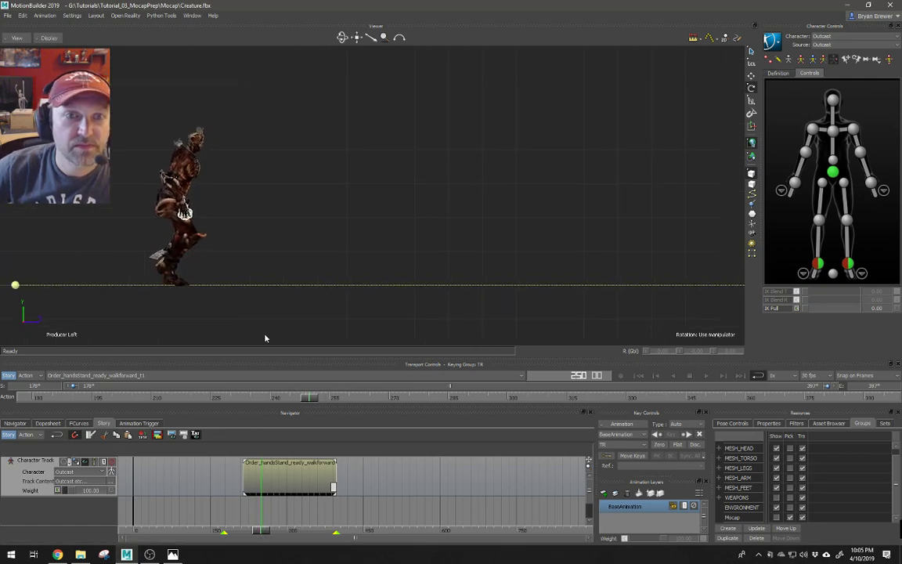
left_click_drag(261, 533, 297, 546)
left_click_drag(494, 290, 316, 299, "shift")
left_click_drag(316, 298, 400, 285, "ctrl")
left_click_drag(299, 532, 315, 552)
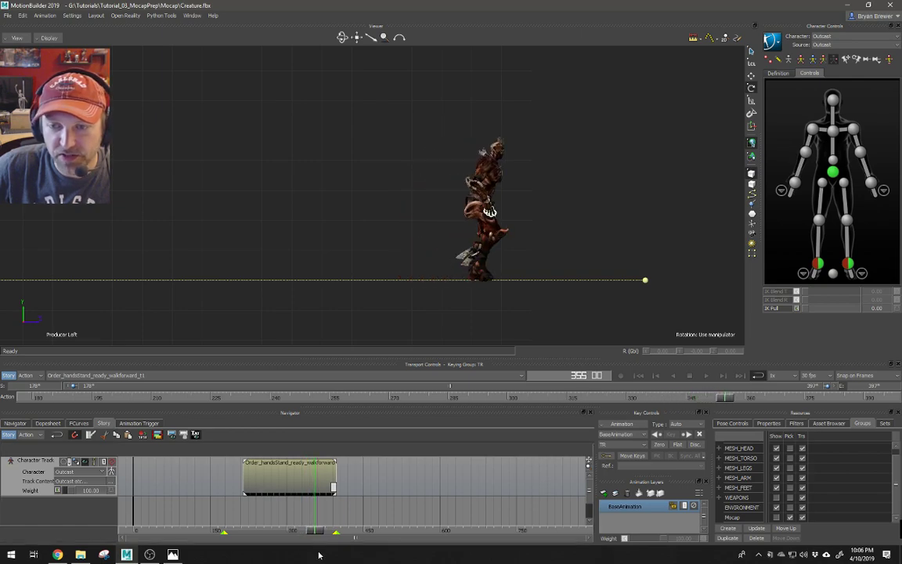
left_click(274, 477)
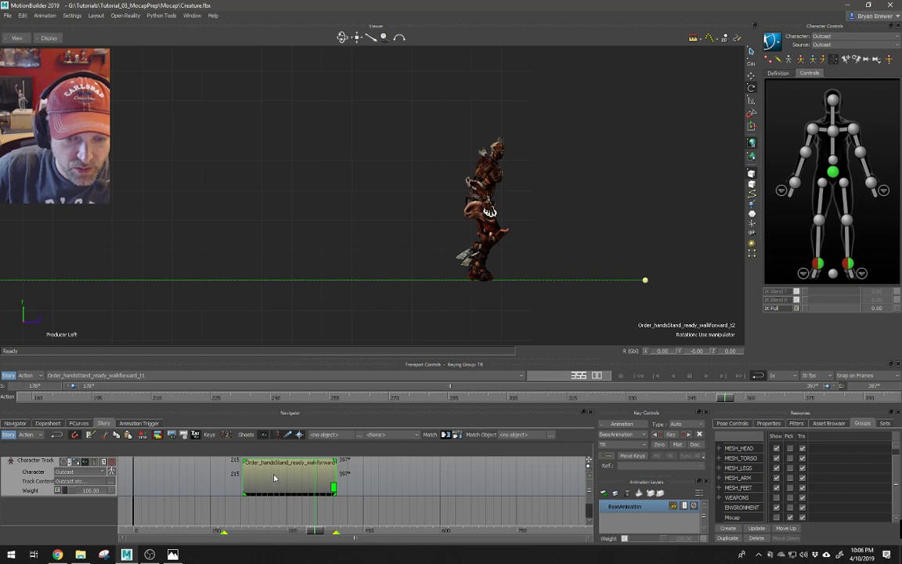
left_click(90, 435)
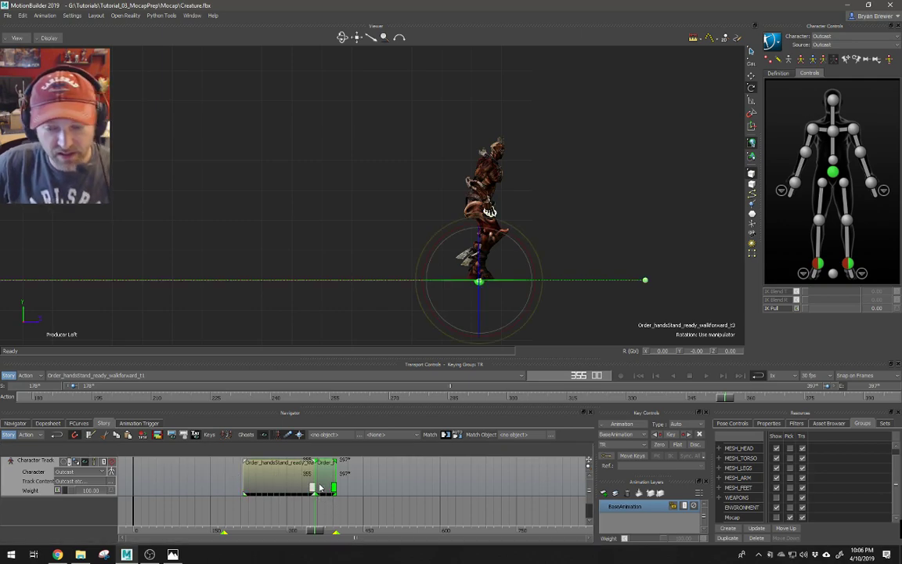
key("Delete")
Set the trimmed walk clip's global translation to 0 on X, Y and Z
left_click_drag(472, 292, 371, 281, "ctrl")
left_click_drag(349, 288, 507, 296, "shift")
left_click_drag(389, 323, 424, 329, "ctrl")
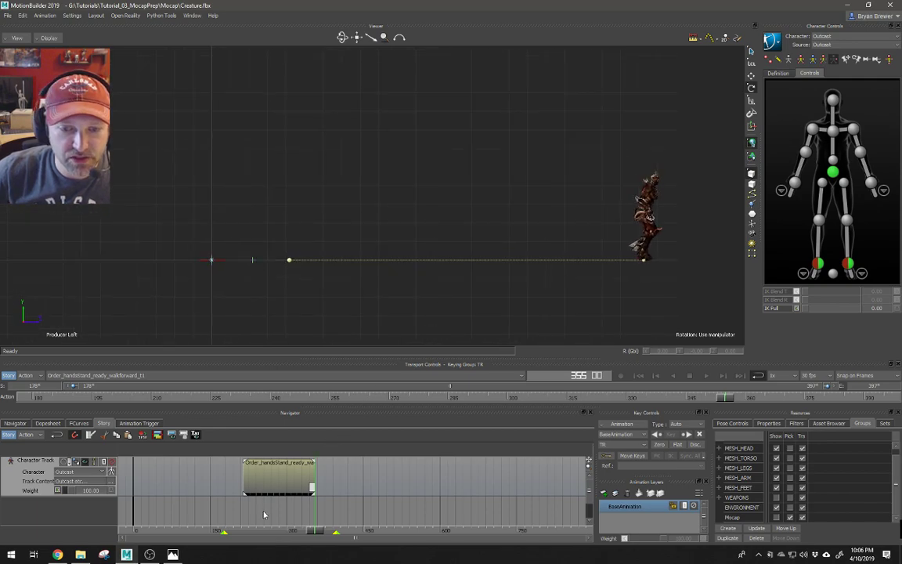
left_click(268, 461)
key("t")
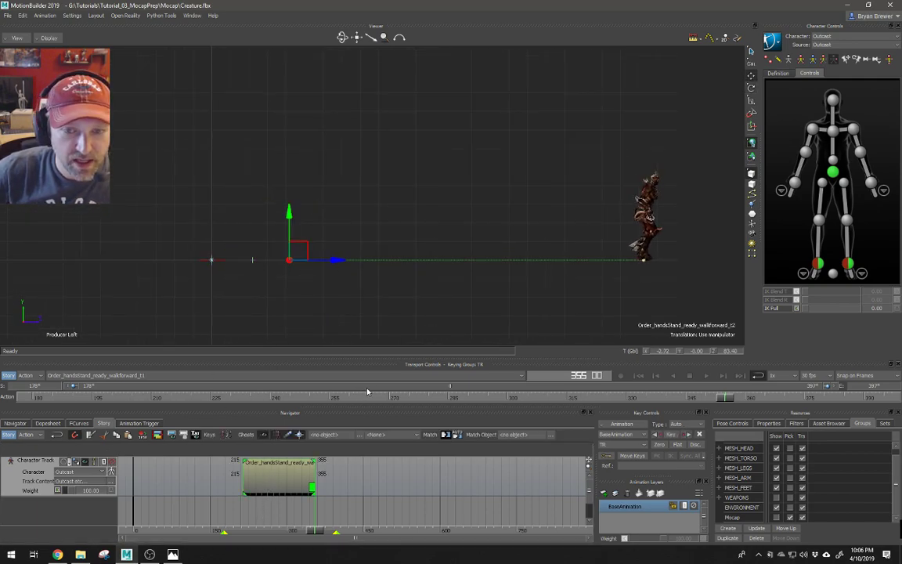
double_click(658, 350)
type("0")
key("Tab")
type("0")
key("Tab")
type("0")
key("Return")
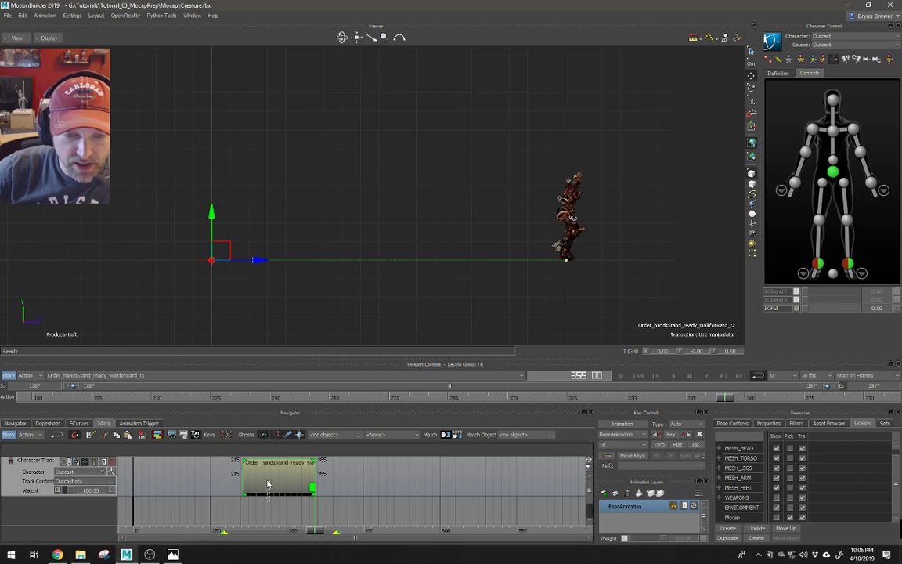
Set the clip's start to frame 0 and fit the timeline range to it with Frame Start/End
double_click(234, 460)
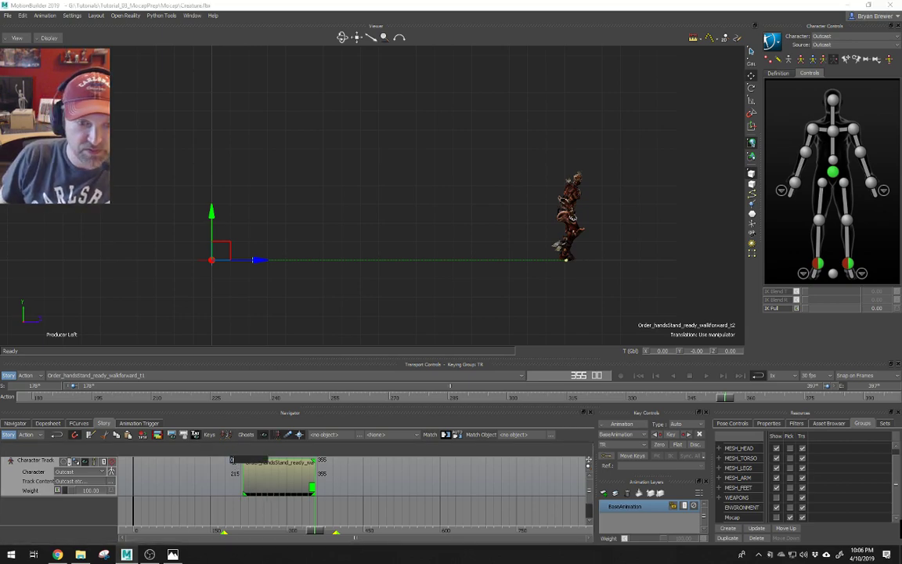
key("Return")
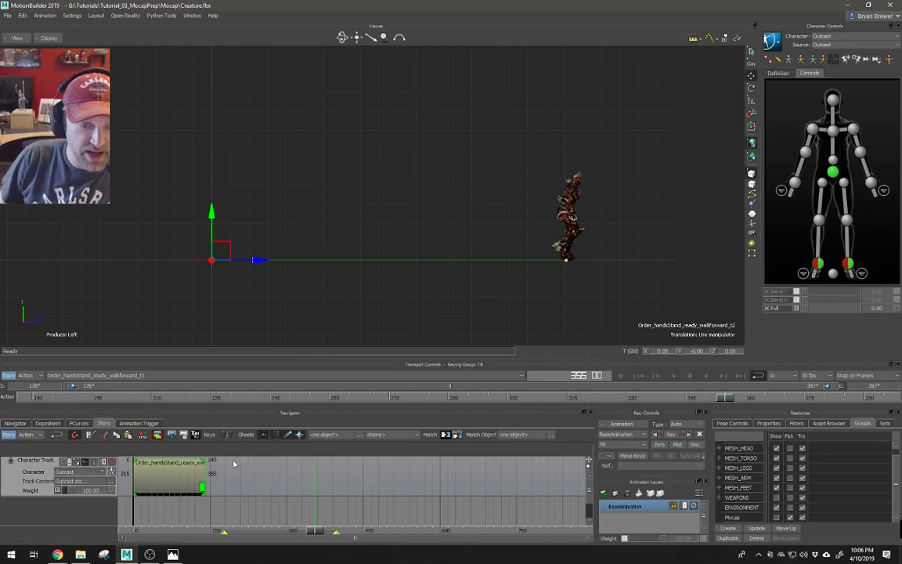
right_click(267, 517)
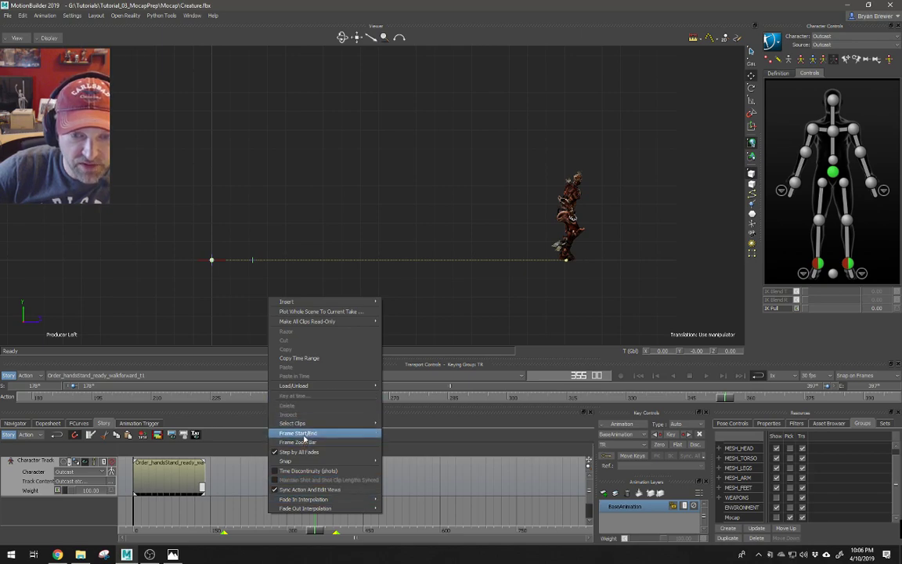
left_click(305, 437)
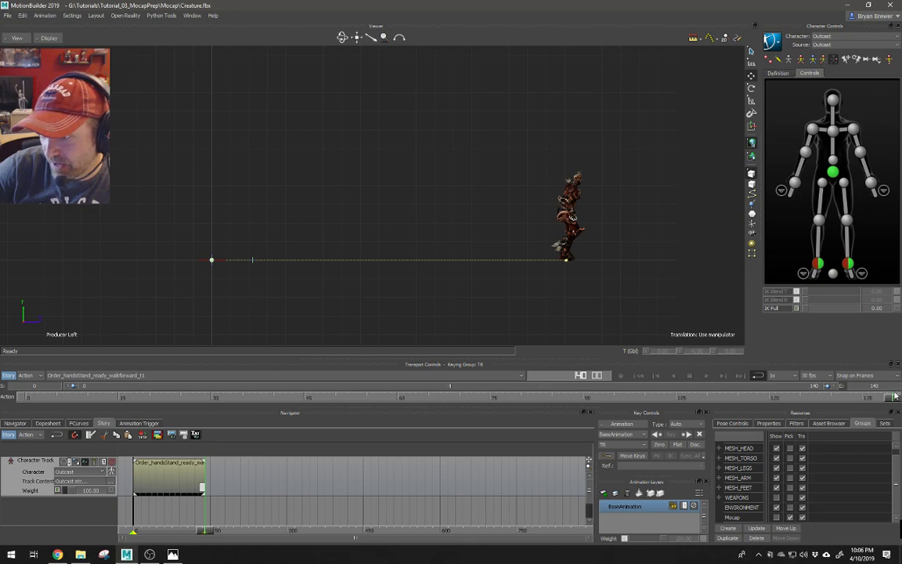
Play the trimmed walk from frame 0 in the left side view to check its travel from the origin
left_click_drag(890, 401, 13, 471)
key("space")
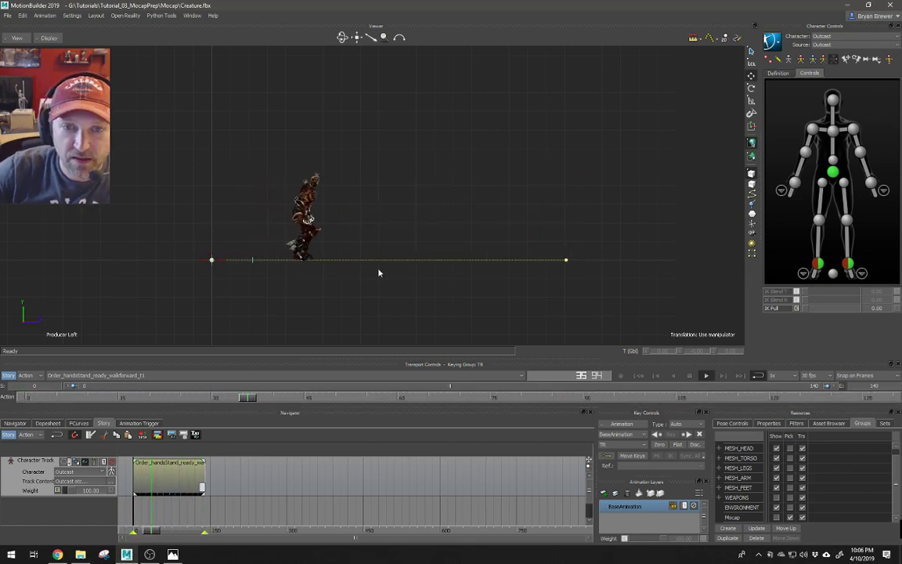
scroll(380, 270, "up", 2)
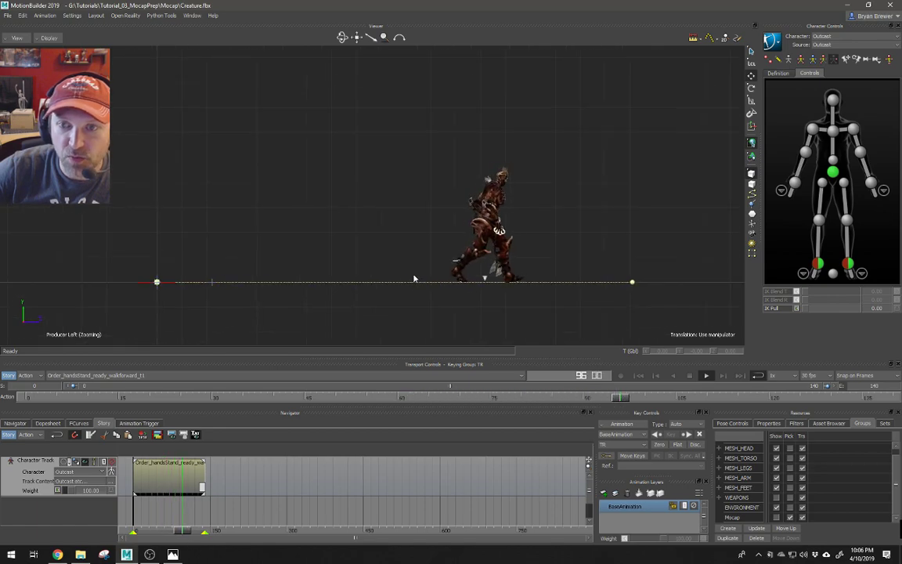
left_click_drag(413, 287, 374, 280, "shift")
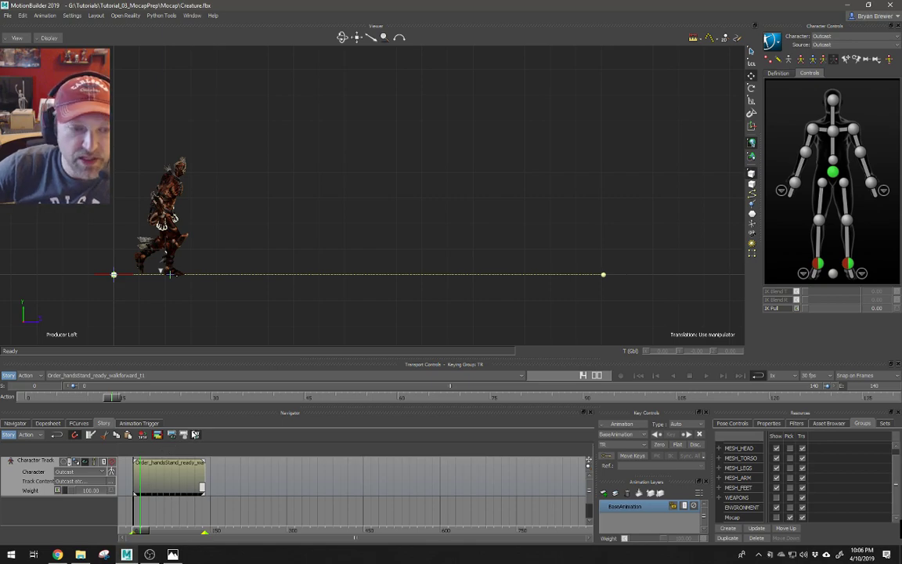
left_click(248, 478)
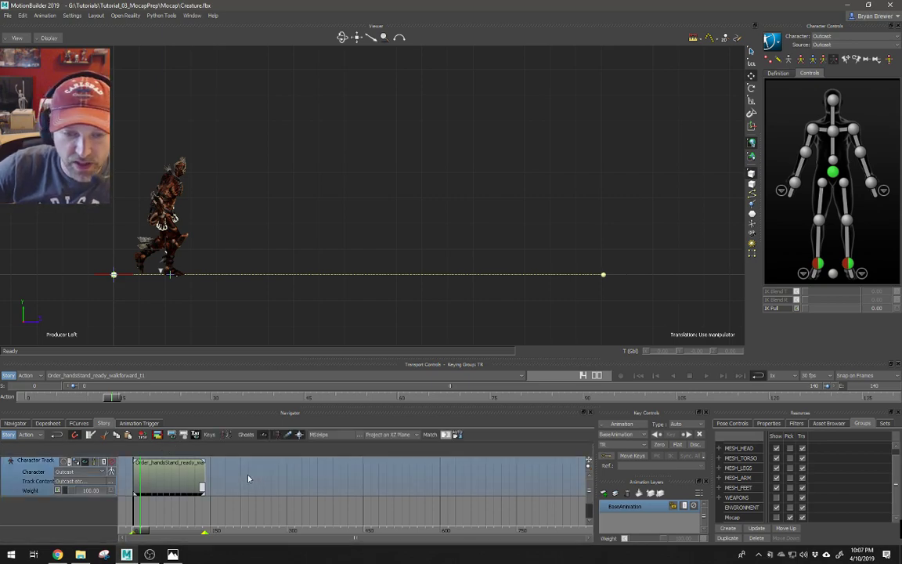
right_click(238, 476)
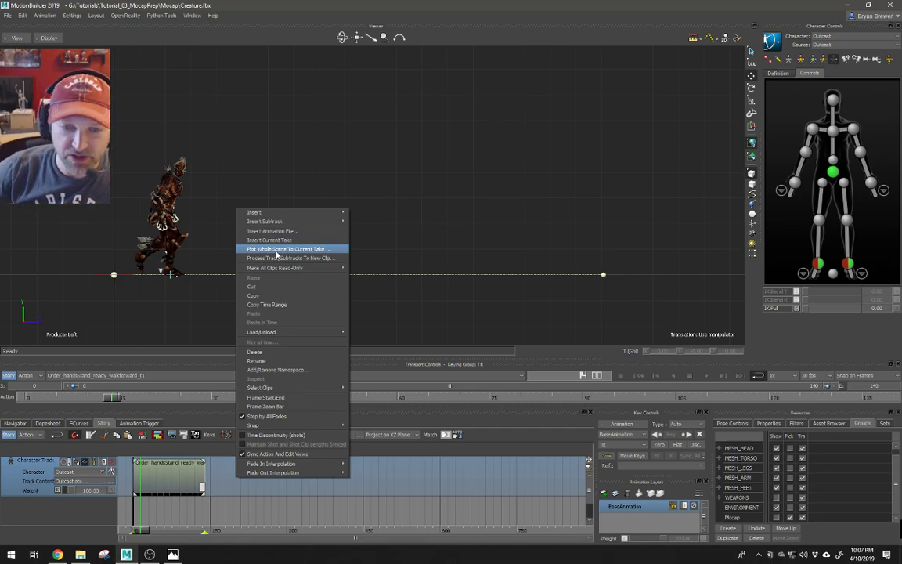
left_click(284, 515)
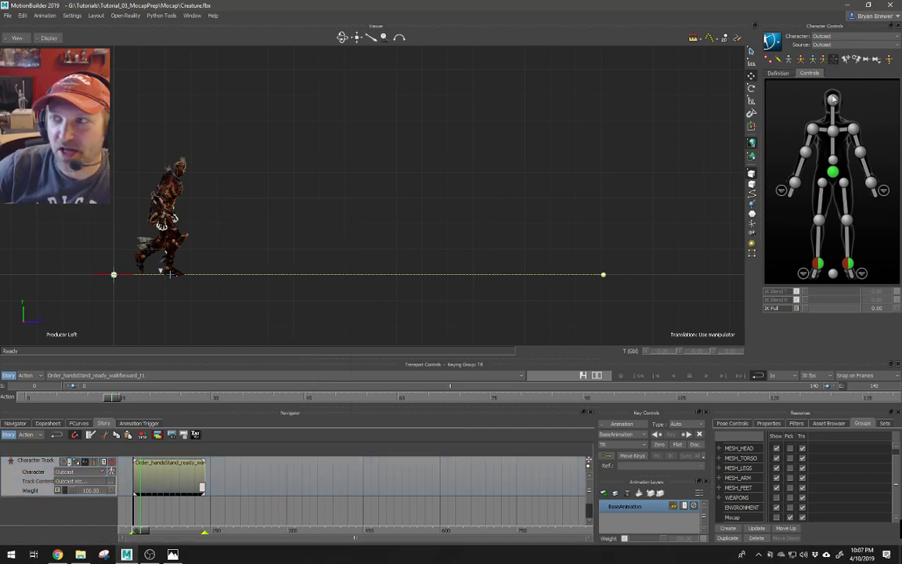
Bake the Outcast character's Story animation to the skeleton and then back to the control rig
left_click(773, 42)
mouse_move(791, 92)
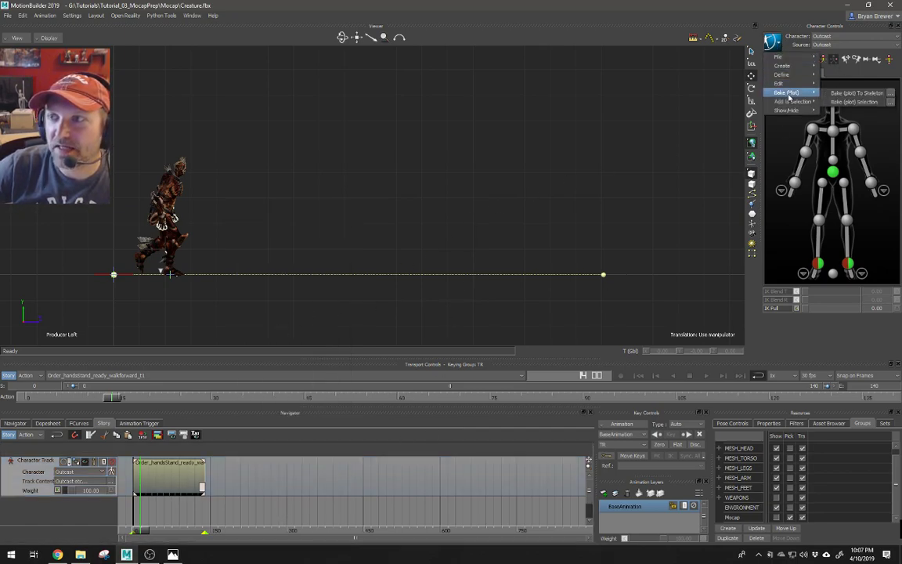
left_click(871, 93)
left_click(774, 42)
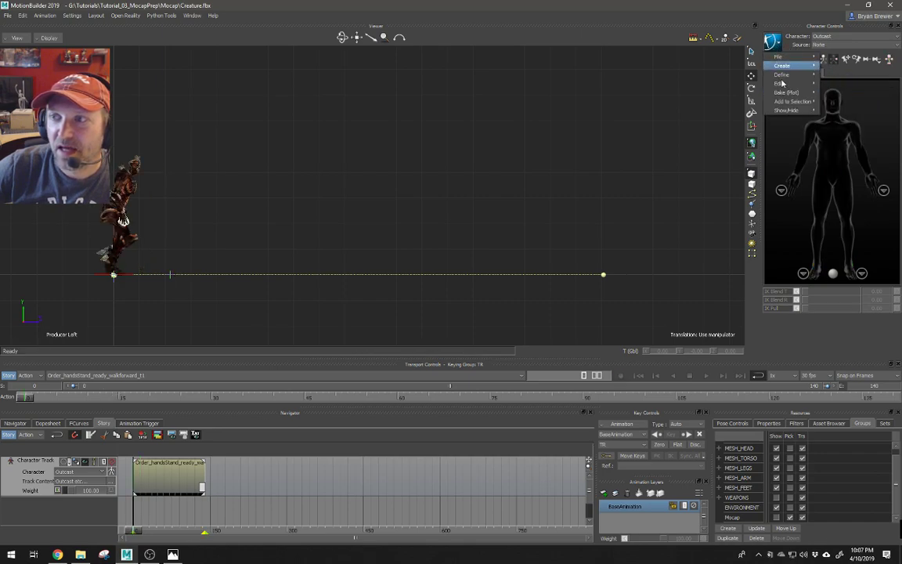
mouse_move(808, 96)
left_click(859, 102)
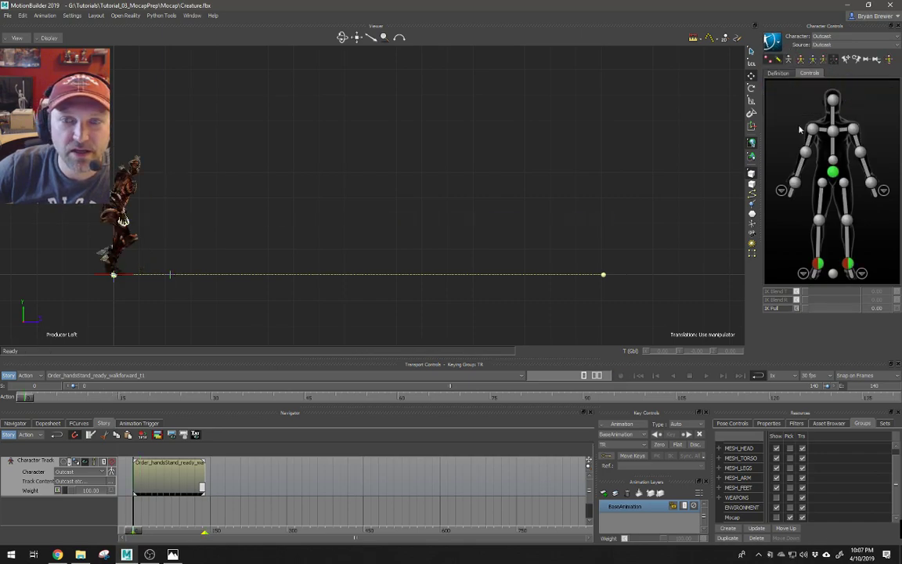
Delete the character track with the walk clip from the Story timeline
left_click(267, 479)
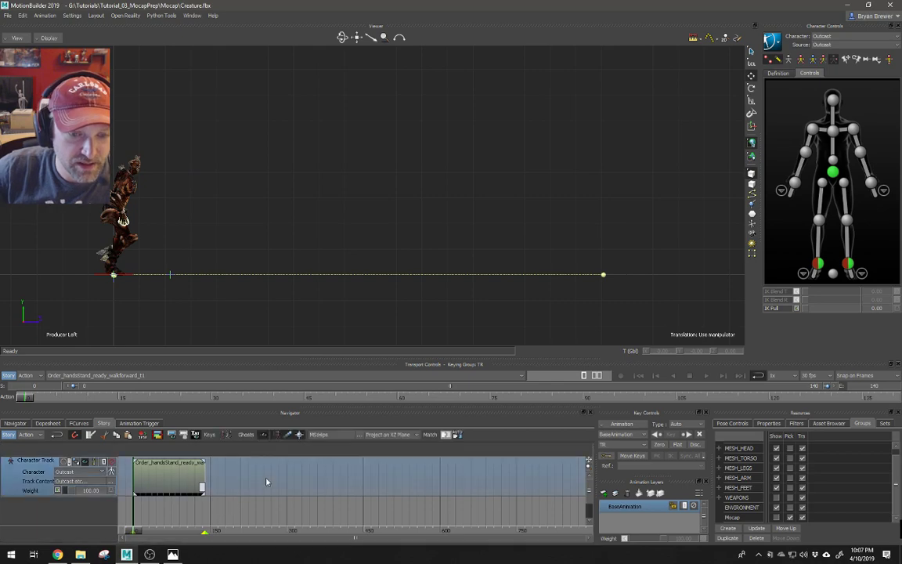
right_click(268, 479)
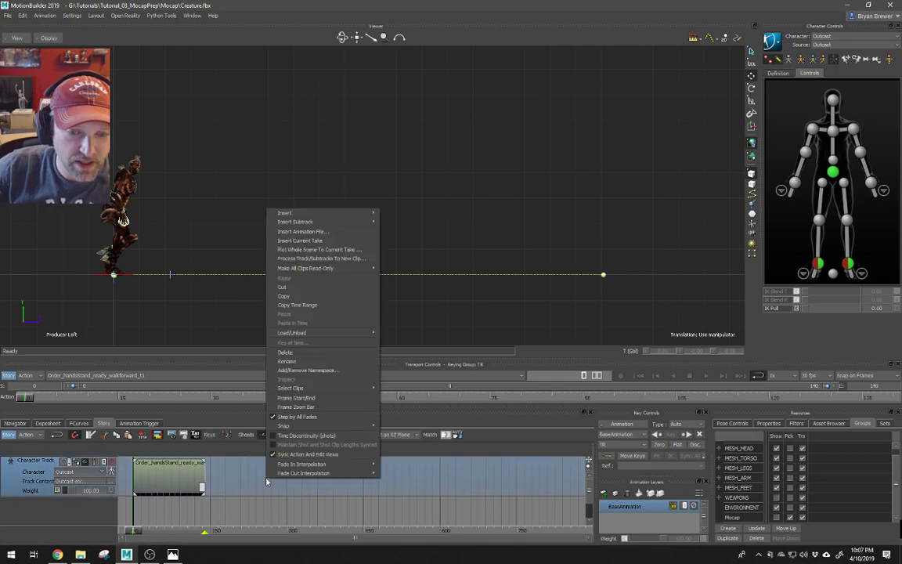
left_click(316, 356)
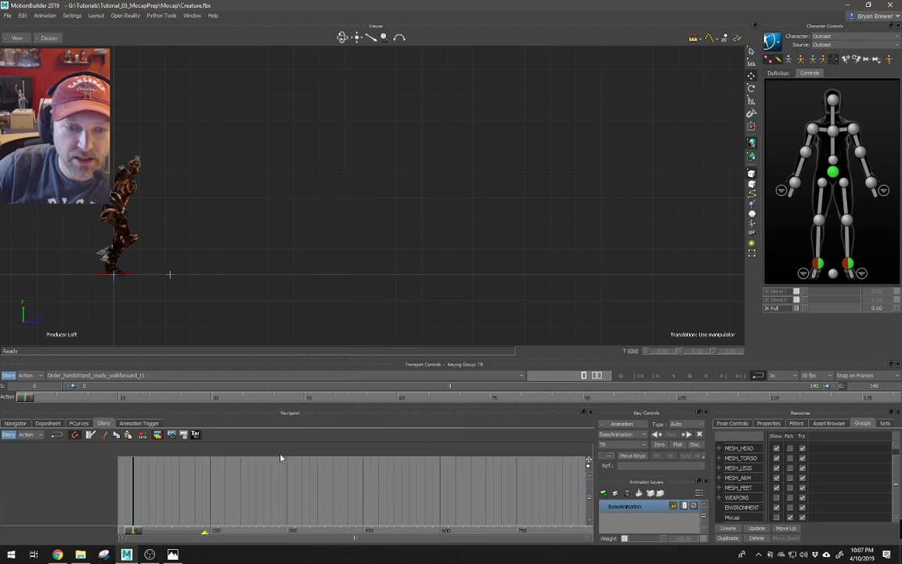
Play the baked walk in perspective, examine it from several angles, and stop playback to inspect the creature's pose
key("space")
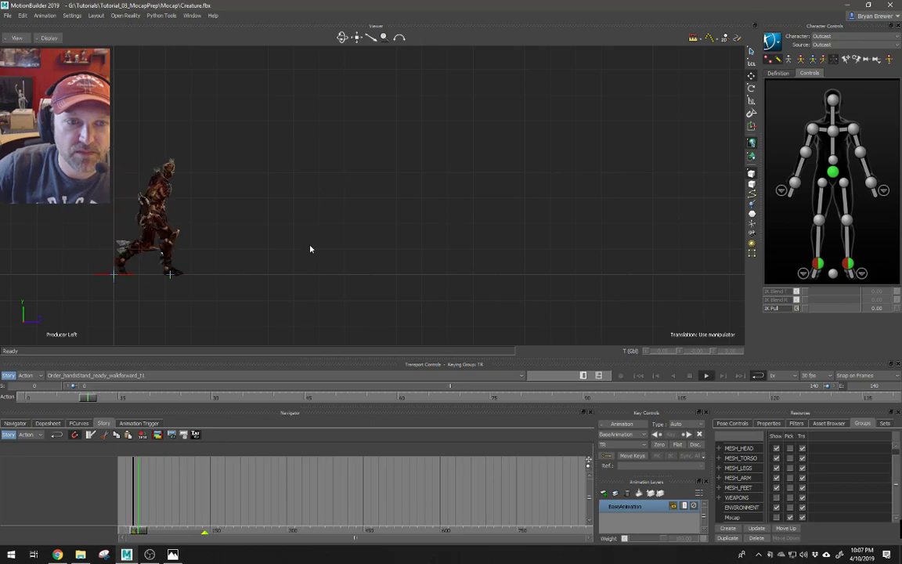
key("ctrl+p")
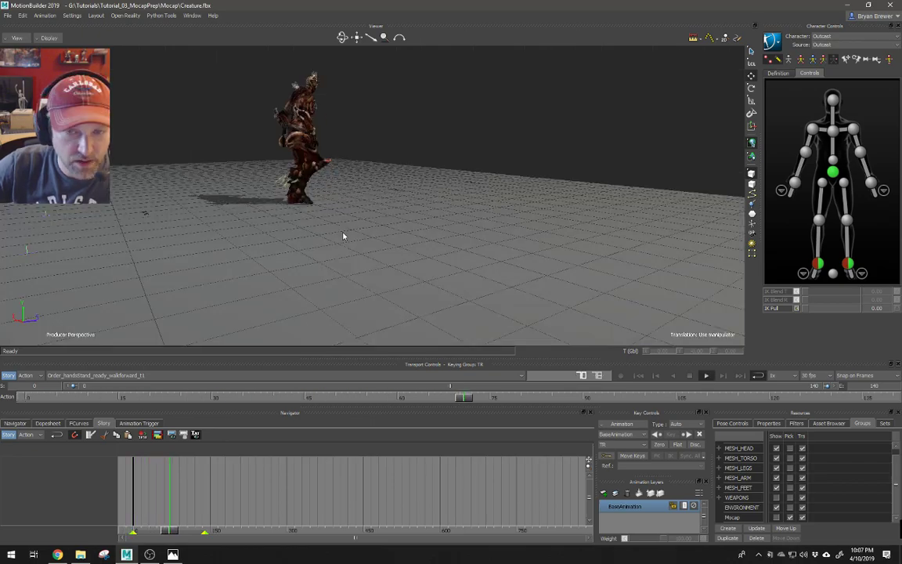
left_click_drag(375, 221, 259, 217, "alt")
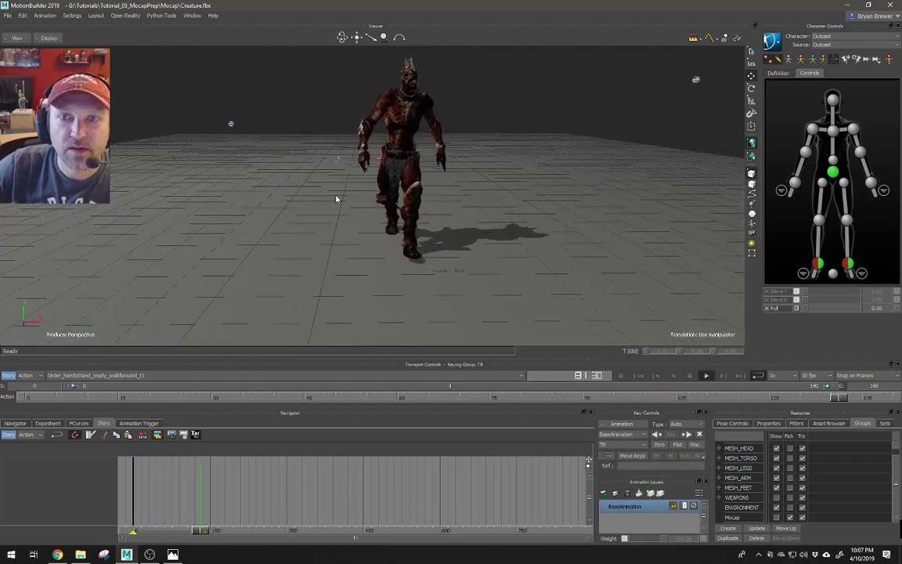
left_click_drag(335, 197, 349, 200, "alt")
middle_click_drag(350, 202, 320, 233, "alt")
right_click_drag(320, 233, 396, 257, "alt")
left_click_drag(396, 257, 371, 217, "alt")
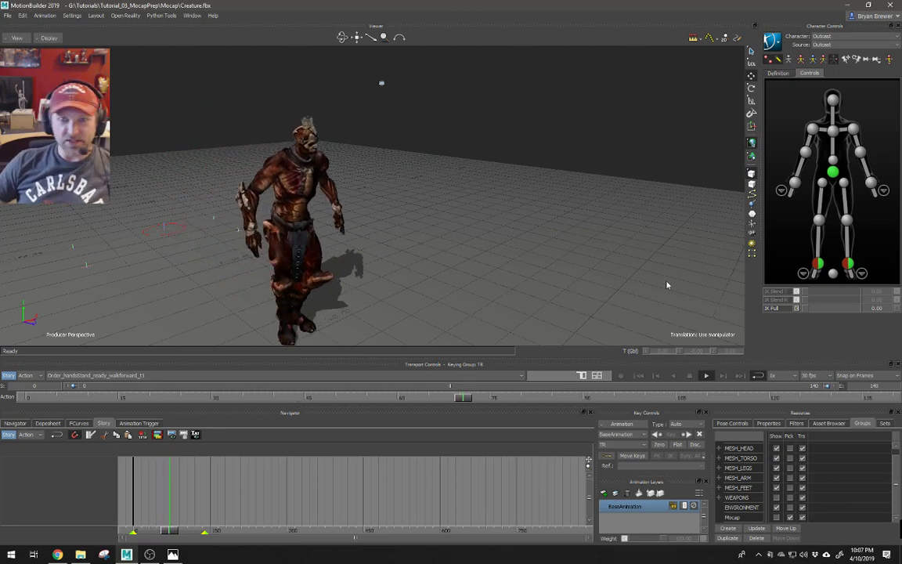
left_click(690, 375)
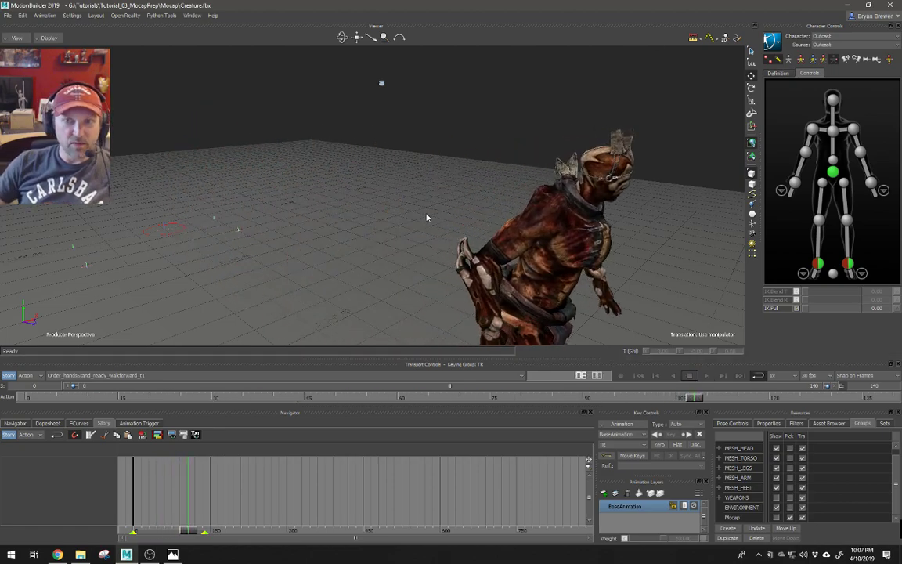
middle_click_drag(428, 217, 432, 188, "alt")
right_click_drag(432, 188, 389, 210, "alt")
left_click_drag(389, 210, 544, 176, "alt")
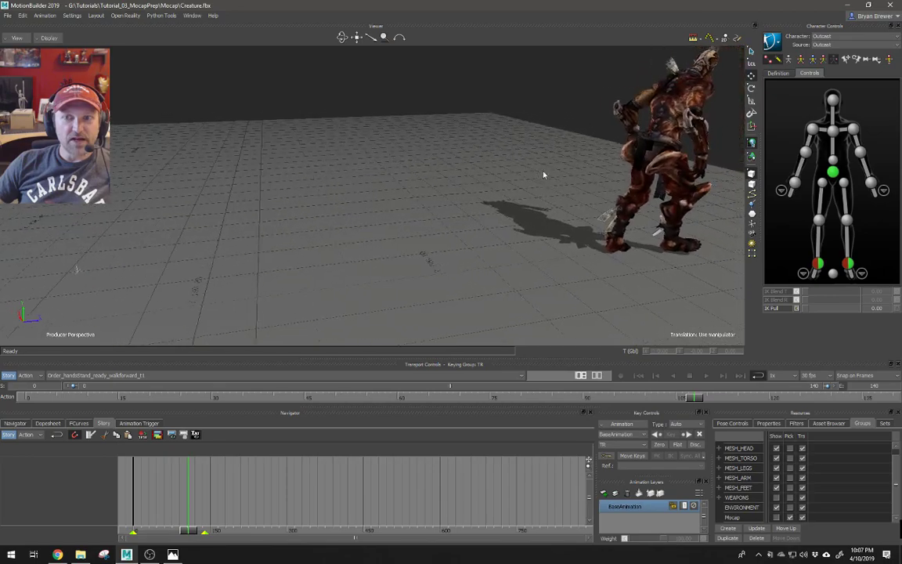
Return to frame 0 and examine the creature's starting pose in perspective from the front and sides
right_click_drag(544, 175, 366, 189, "alt")
left_click_drag(367, 189, 385, 226, "alt")
left_click_drag(125, 400, 3, 398)
middle_click_drag(417, 144, 473, 146, "alt")
left_click_drag(472, 147, 430, 169, "alt")
right_click_drag(354, 202, 423, 198, "alt")
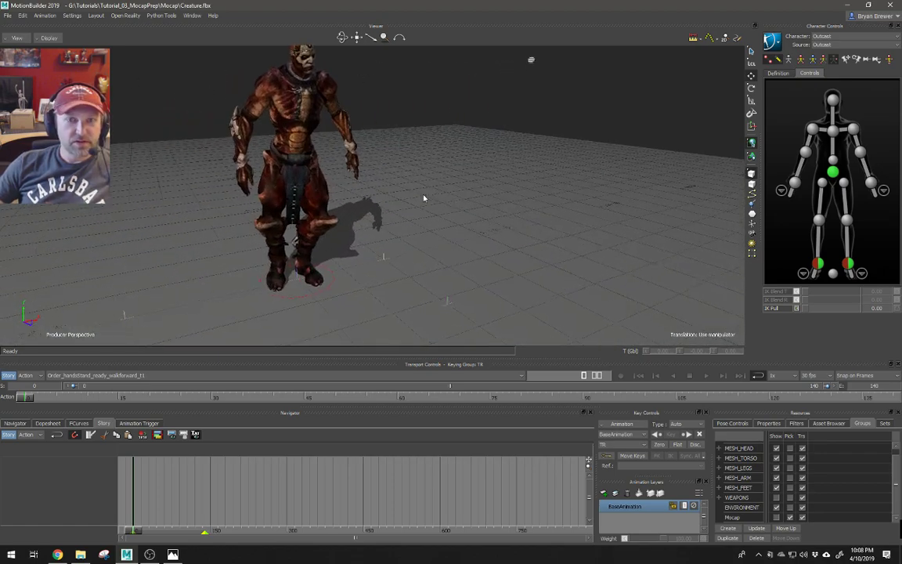
middle_click_drag(367, 167, 433, 200, "alt")
left_click_drag(433, 200, 417, 172, "alt")
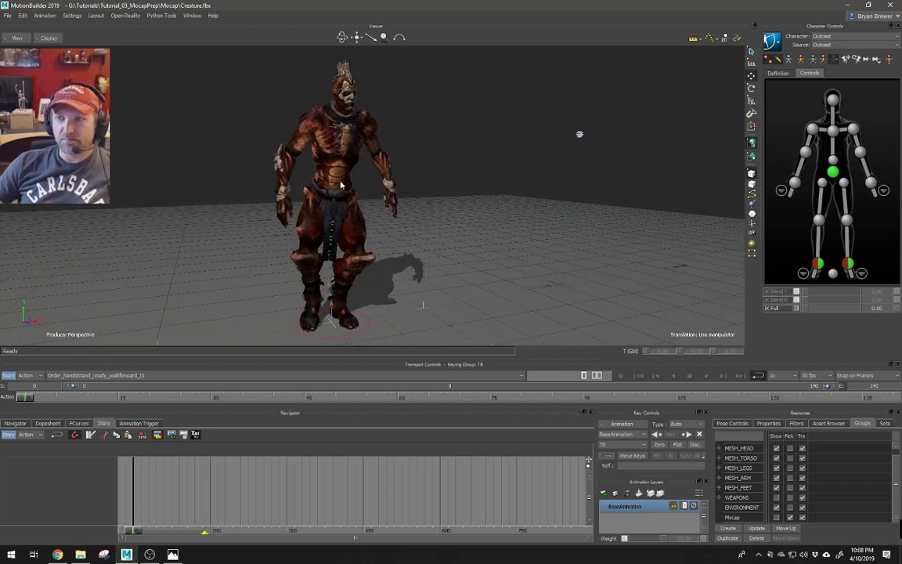
left_click_drag(455, 195, 526, 186, "alt")
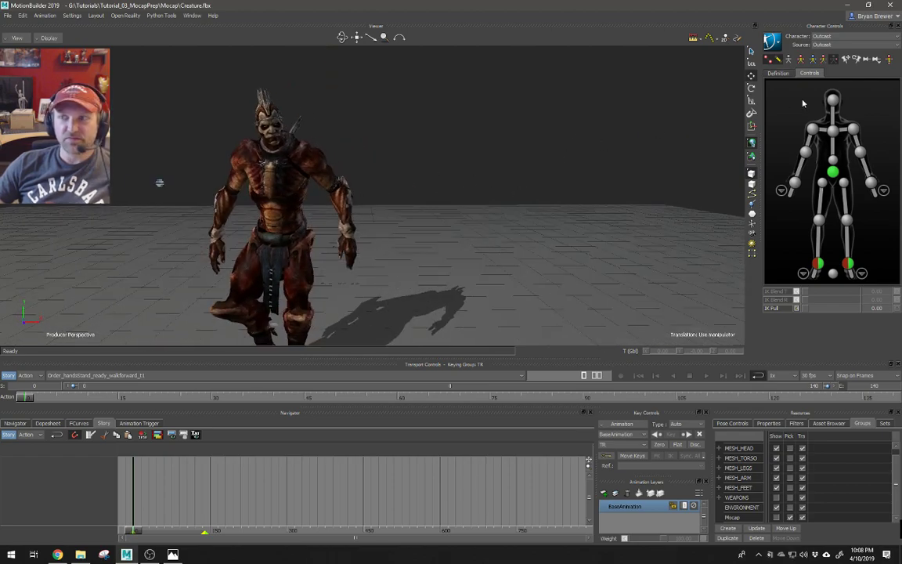
Select the head effector, frame it in the front view with rotation active, and add a new animation layer
left_click(833, 99)
key("e")
key("ctrl+f")
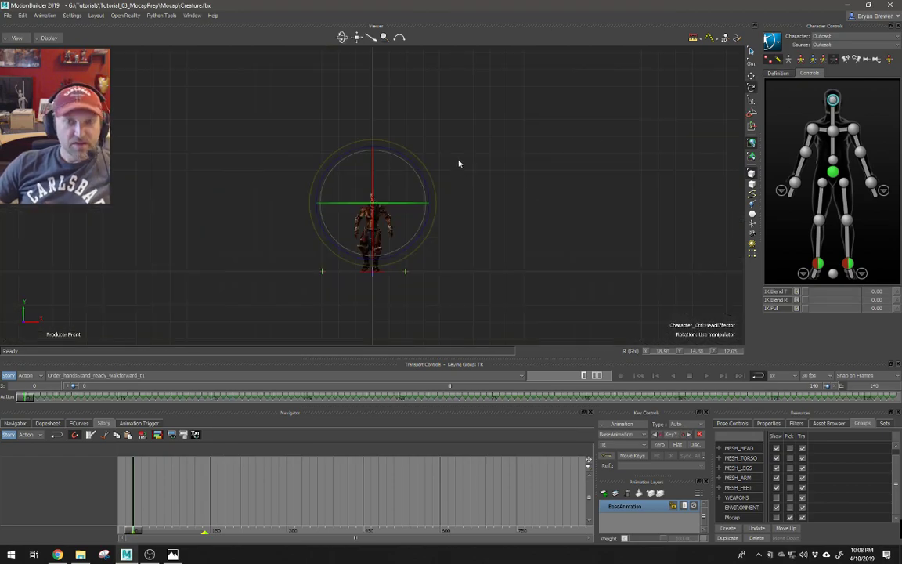
key("f")
right_click_drag(459, 206, 479, 195, "alt")
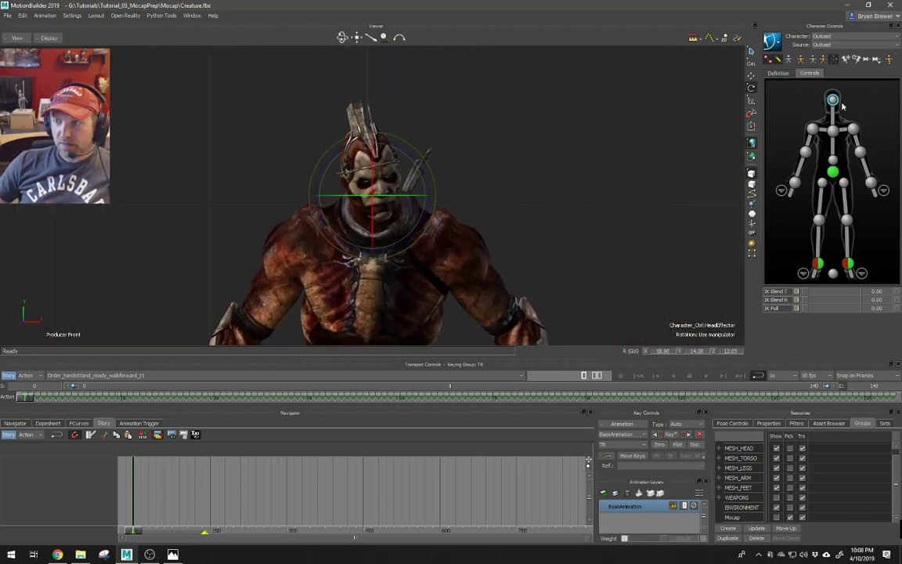
left_click(603, 493)
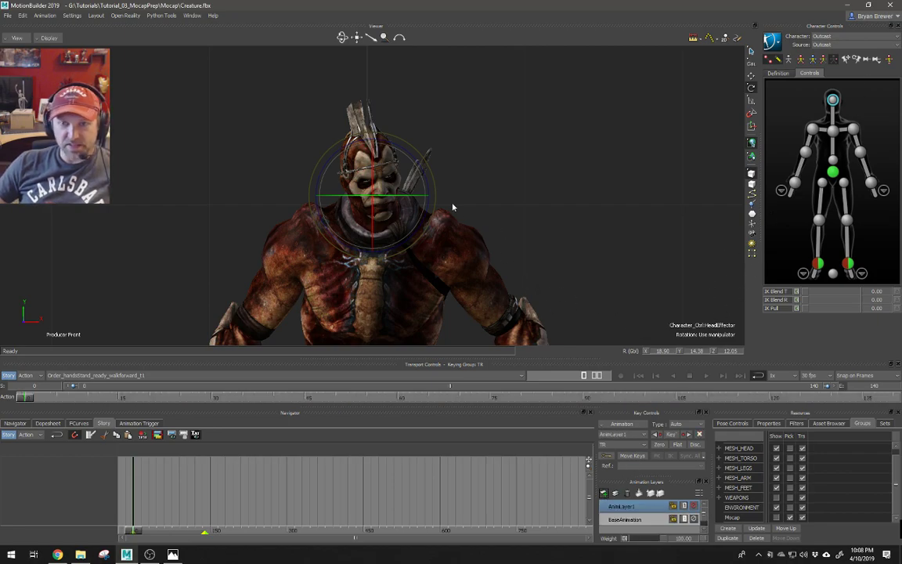
Select the control rig's neck and head bones in the schematic and switch their rotation to the local reference
key("ctrl+w")
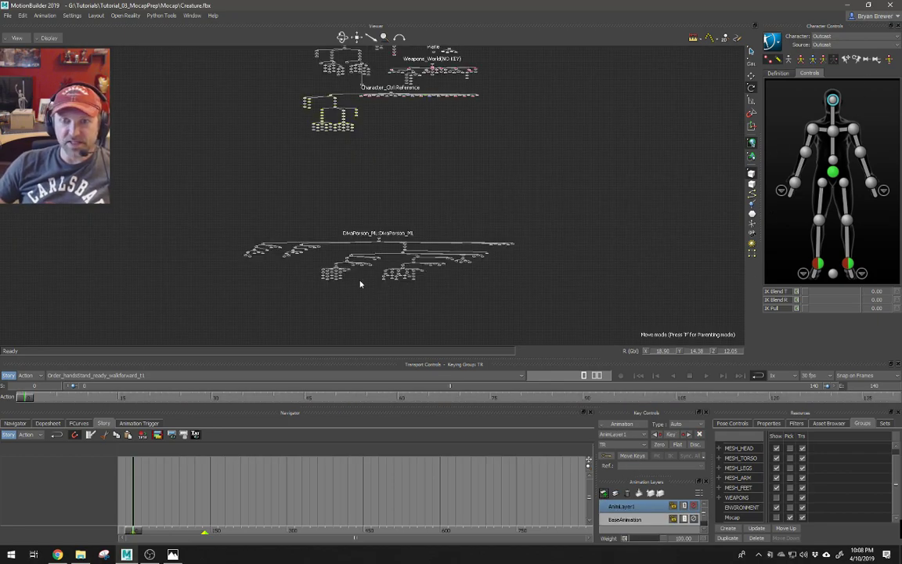
scroll(364, 281, "up", 3)
scroll(441, 272, "down", 2)
left_click_drag(450, 227, 426, 450, "shift")
left_click_drag(353, 266, 416, 233, "shift")
scroll(417, 232, "up", 5)
left_click_drag(433, 182, 429, 256, "shift")
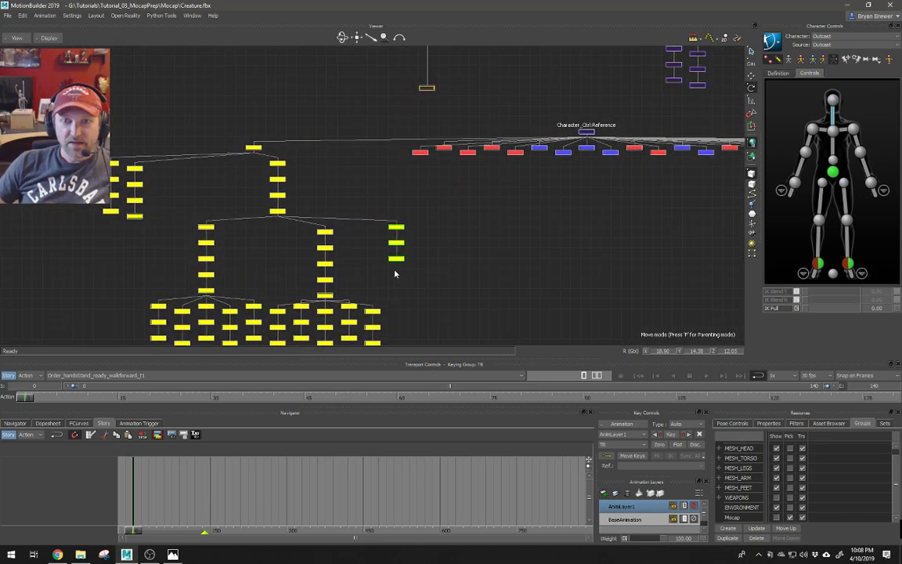
key("ctrl+e")
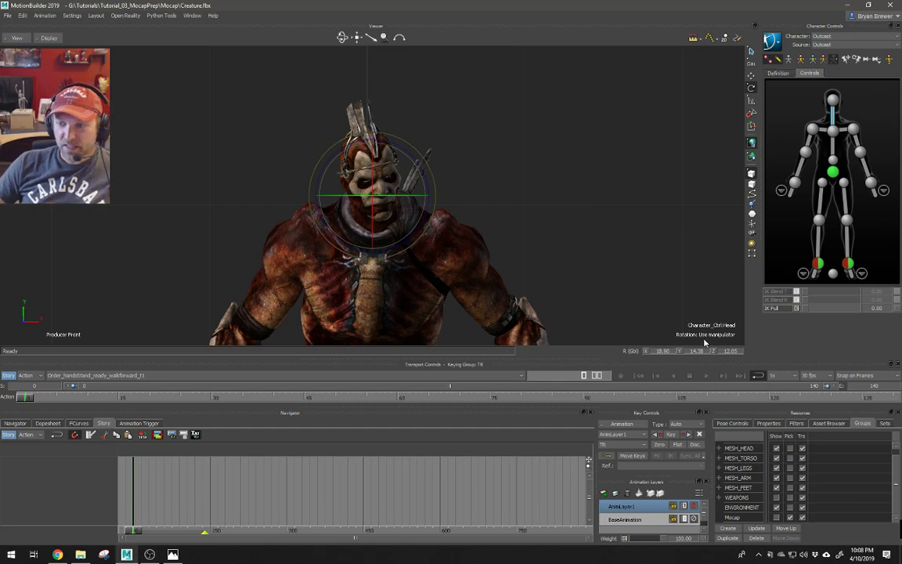
left_click(752, 63)
left_click(756, 71)
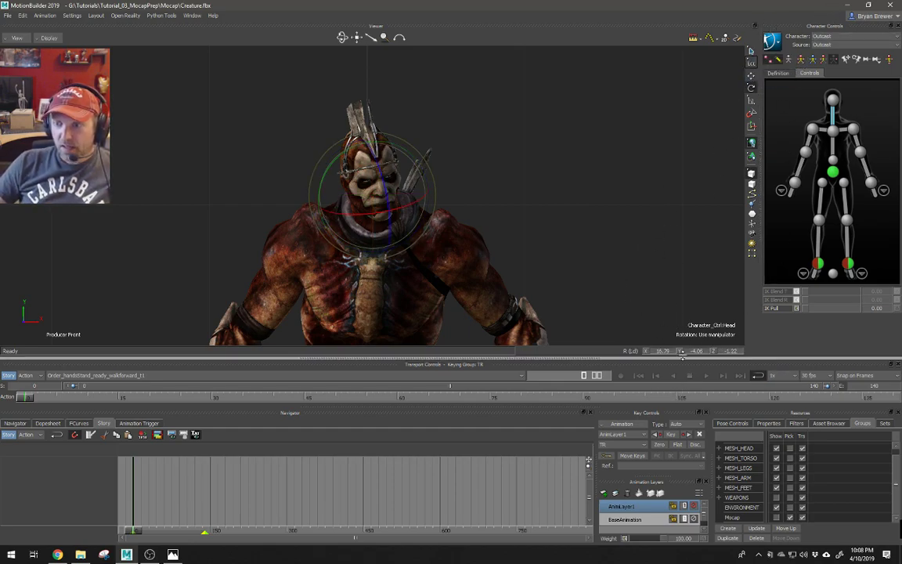
double_click(666, 352)
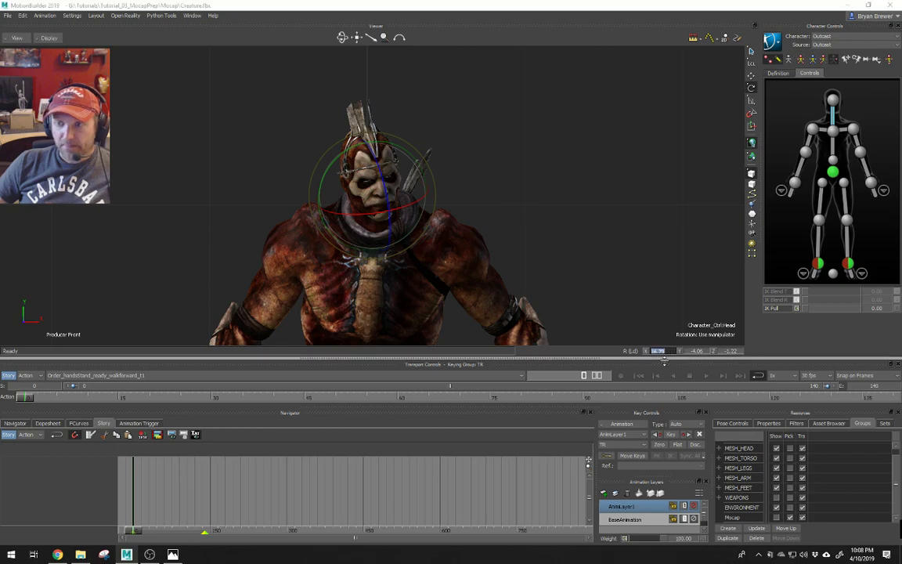
Show the neck and head bones' rotation curves on the BaseAnimation layer and select all their keys
left_click(77, 422)
left_click(50, 422)
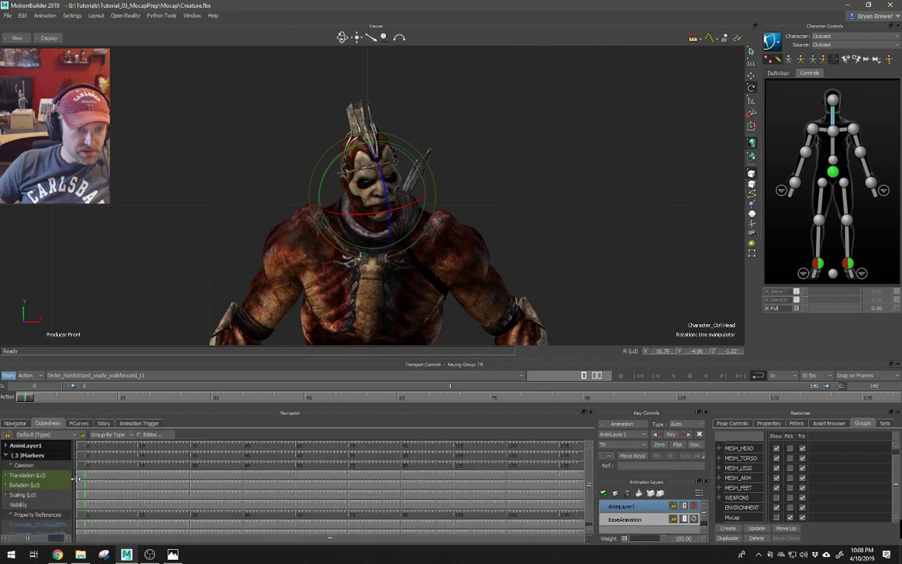
left_click(82, 423)
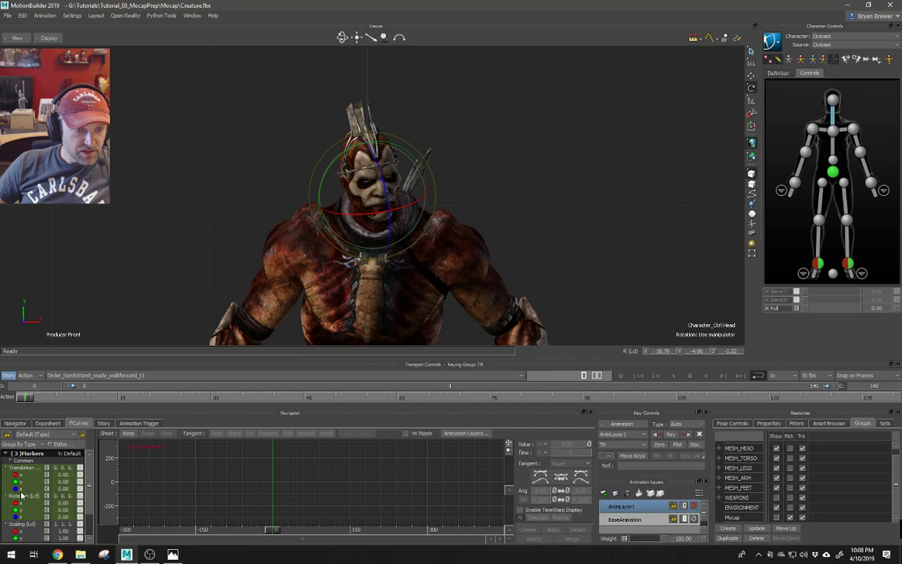
left_click(620, 519)
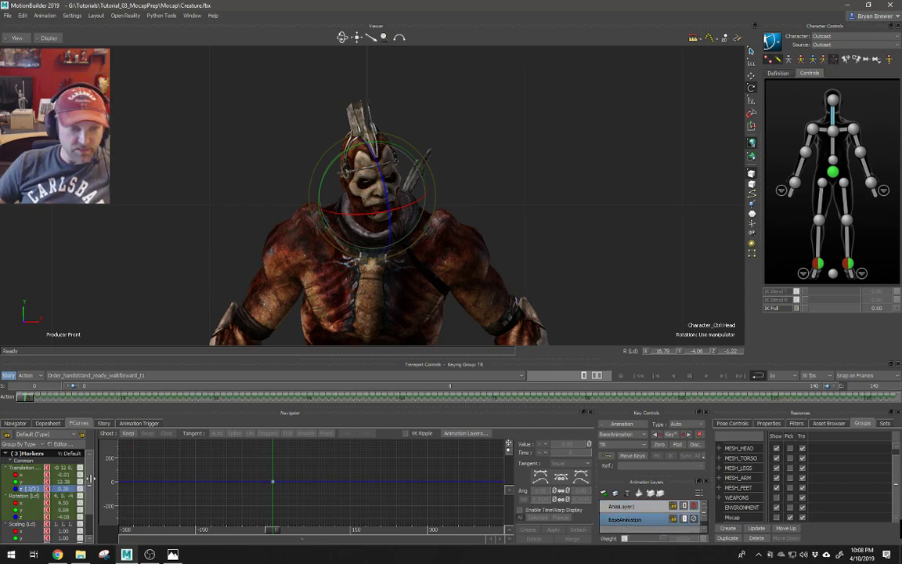
key("a")
left_click_drag(399, 458, 355, 433, "ctrl")
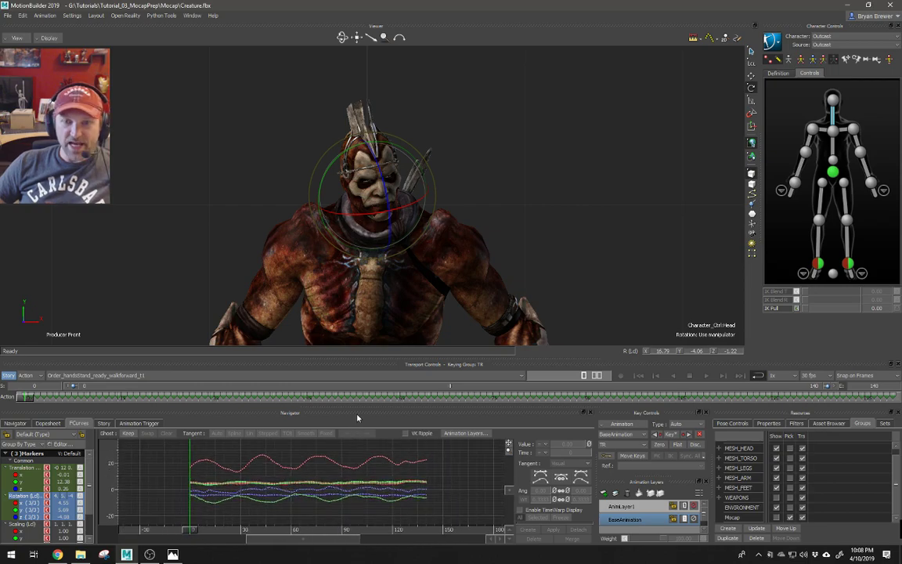
left_click_drag(438, 452, 156, 513)
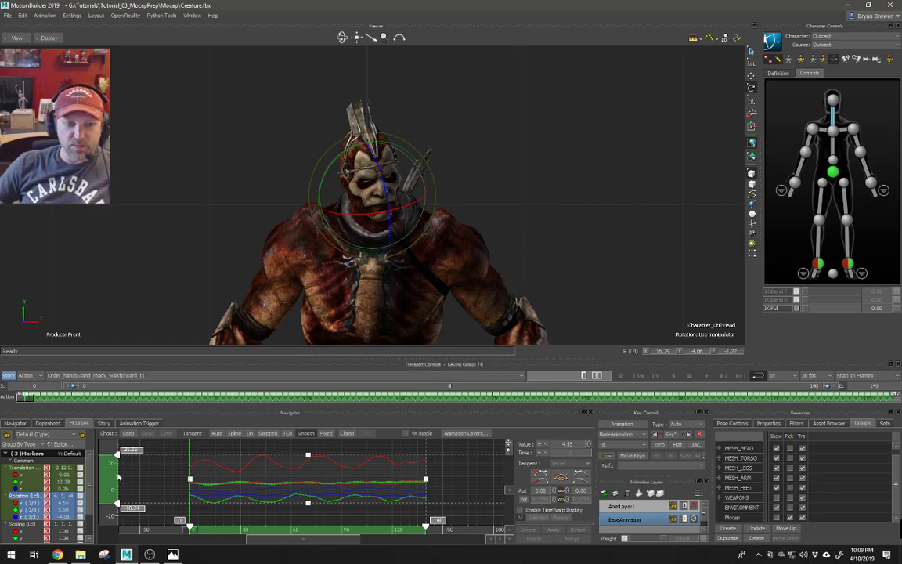
Check the bone selection in the schematic and set all selected neck and head rotation keys to 0
key("ctrl+w")
scroll(422, 191, "up", 2)
left_click_drag(451, 186, 366, 291)
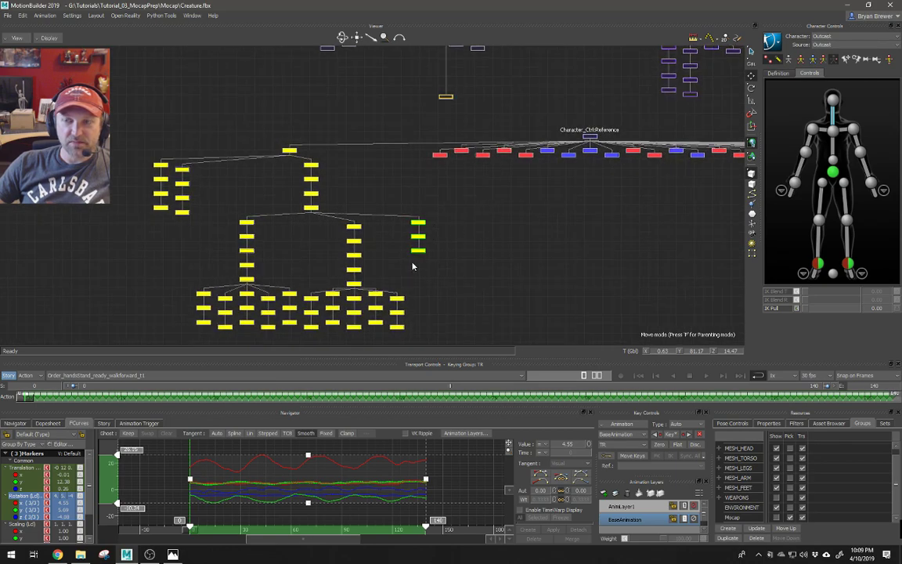
key("ctrl+e")
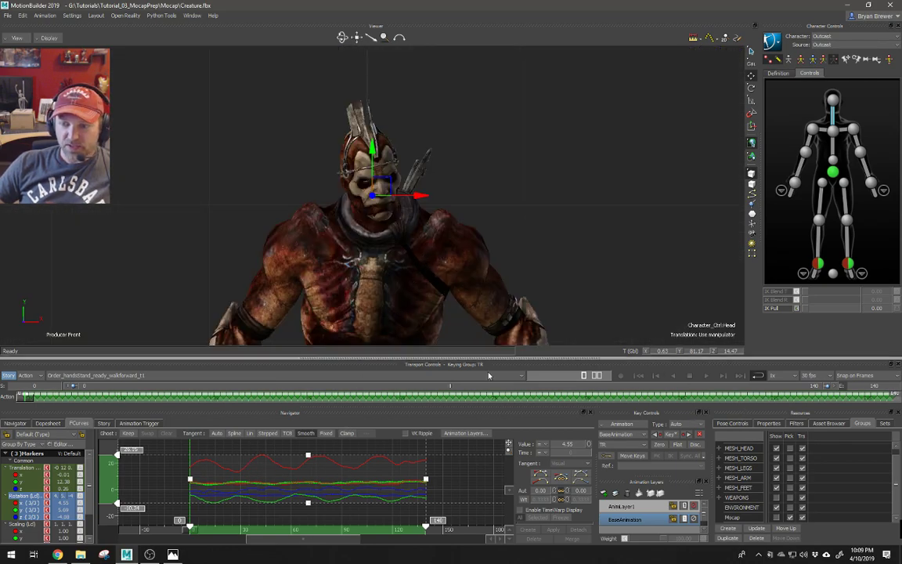
left_click(590, 445)
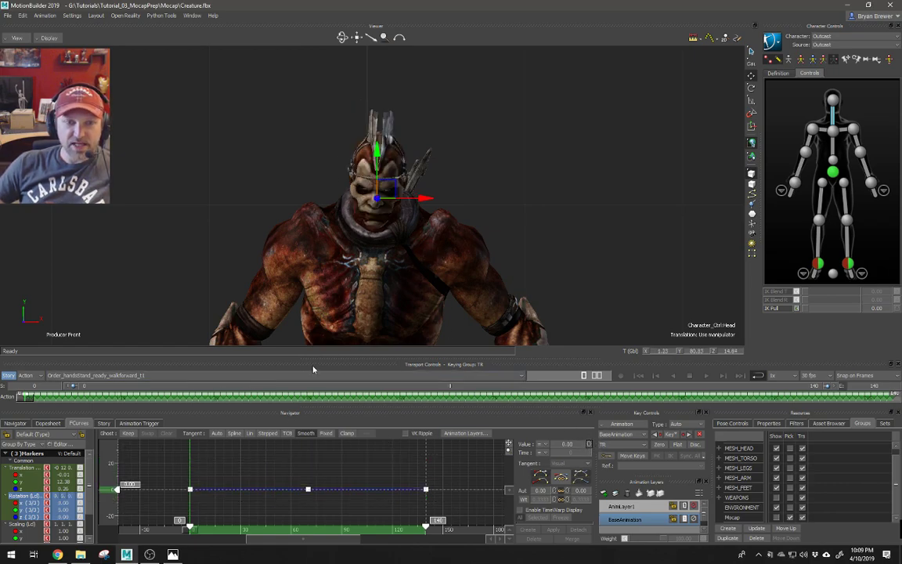
mouse_move(32, 397)
left_mouse_down()
mouse_move(150, 388)
mouse_move(21, 389)
left_mouse_up()
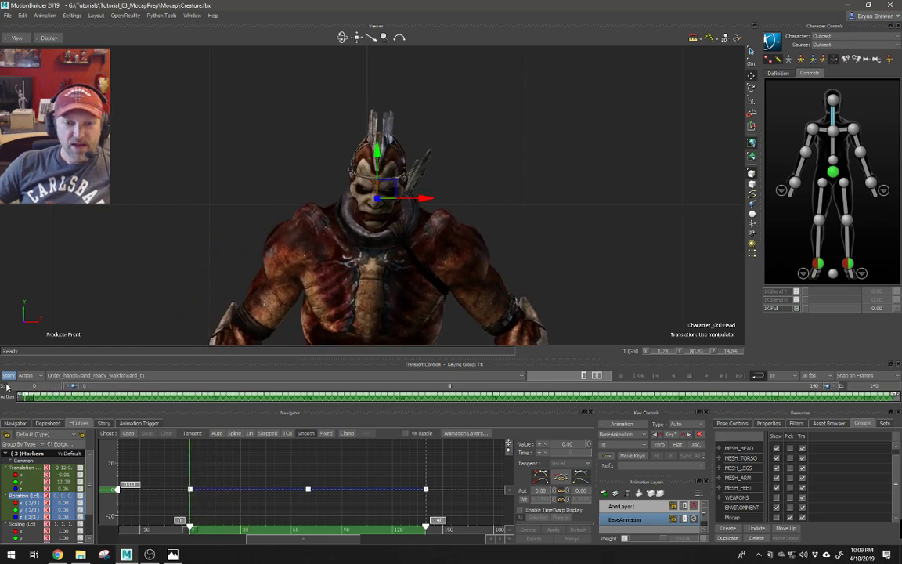
Set the head effector's IK Blend R to 100, check its rotation curves through the walk, and return to frame 0
left_click(832, 99)
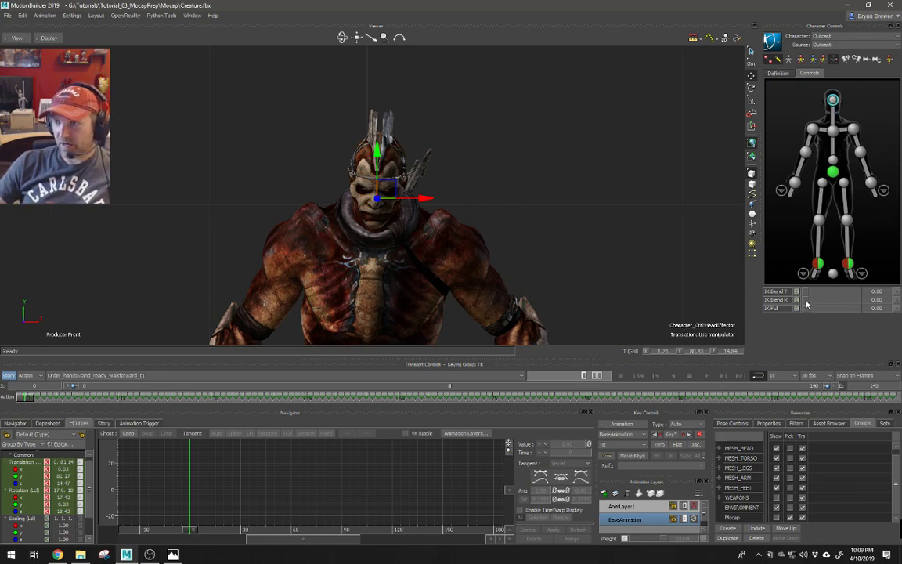
left_click_drag(809, 300, 872, 295)
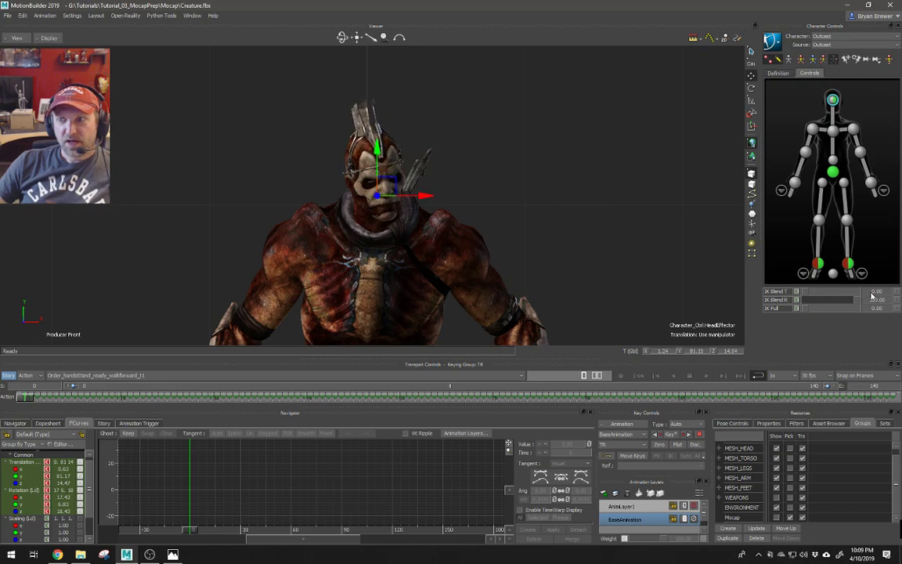
left_click(31, 490)
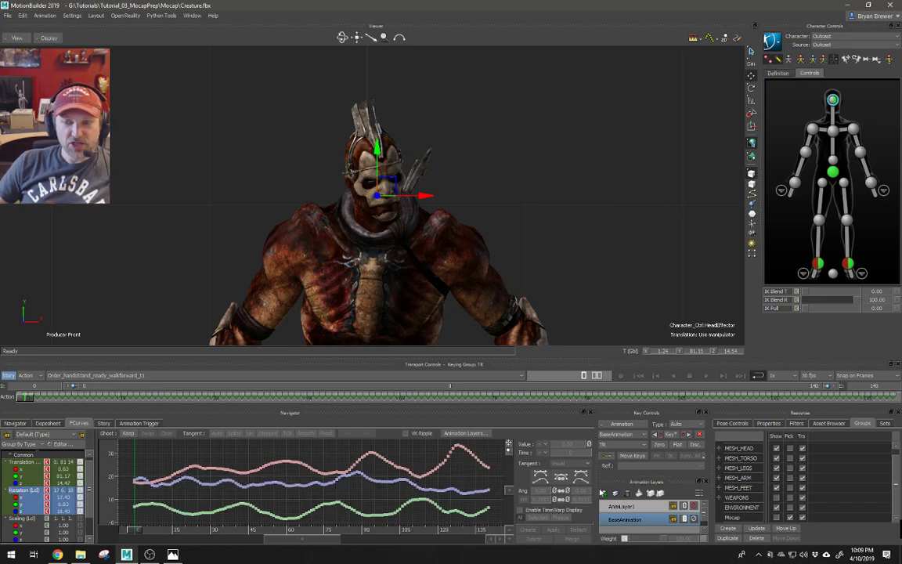
key("space")
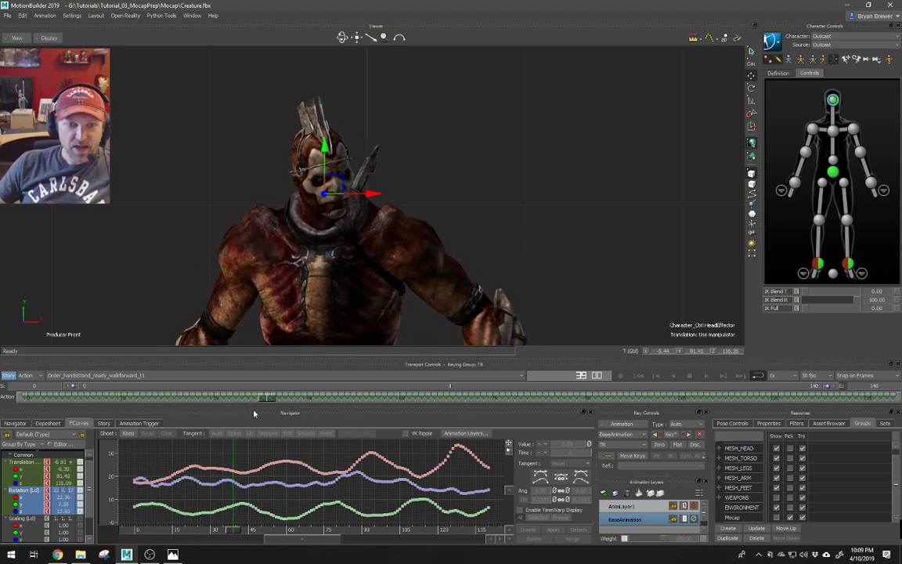
left_click_drag(266, 400, 2, 383)
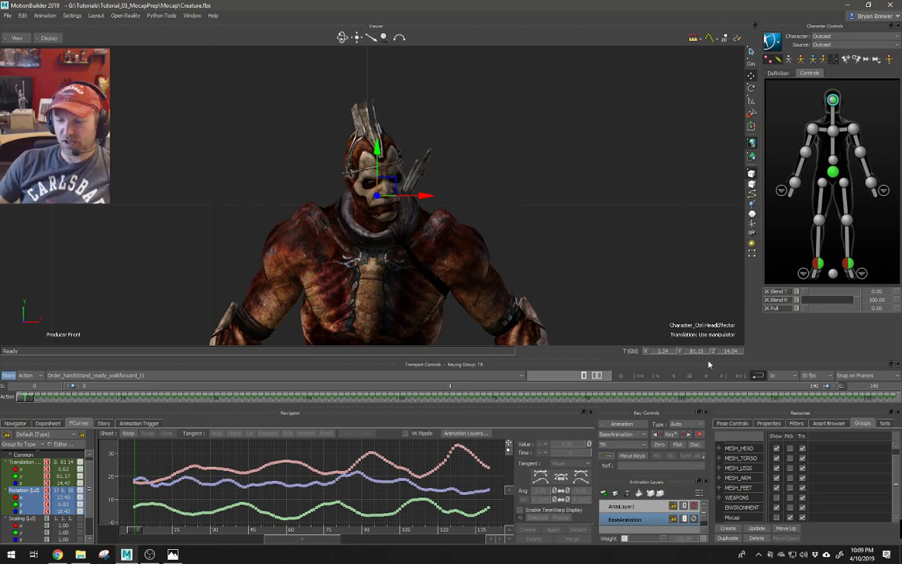
On AnimLayer1, set the head effector's local rotation to 0 on all axes at frame 0 and key it
left_click(628, 506)
key("e")
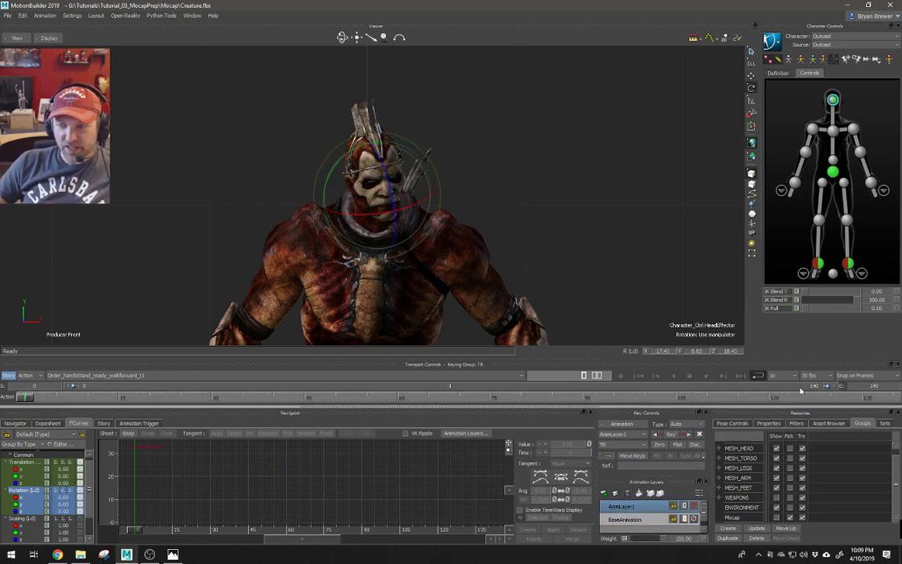
left_click(659, 351)
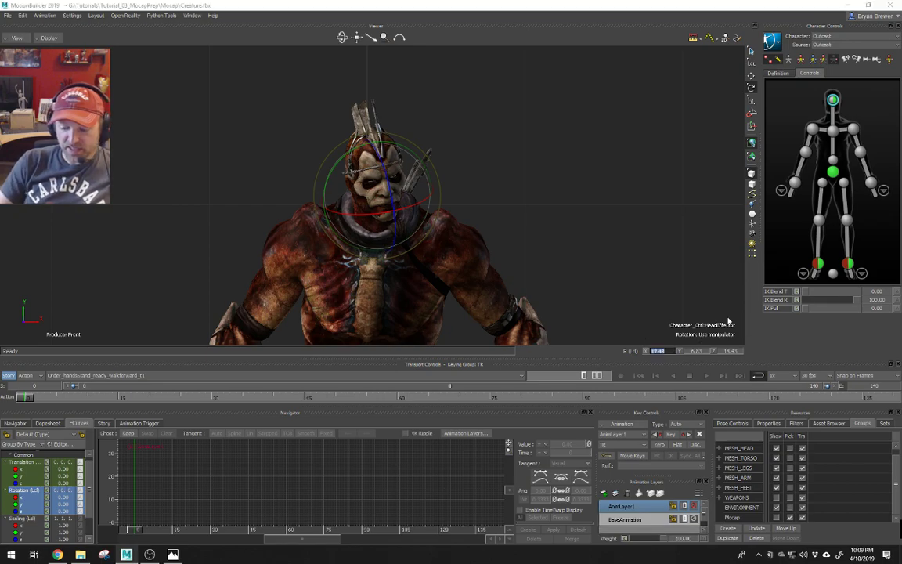
key("Tab")
type("0")
key("Tab")
type("0")
key("Tab")
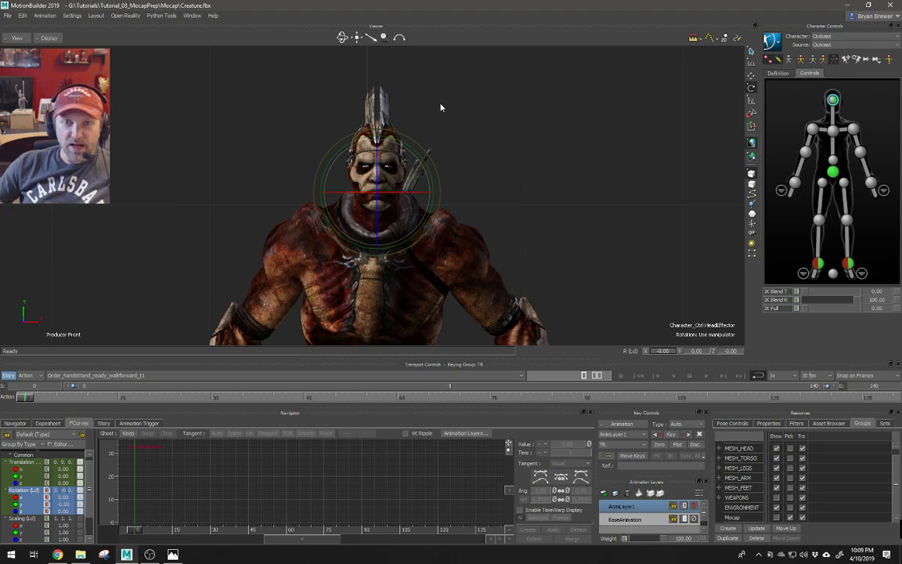
key("k")
key("ctrl+space")
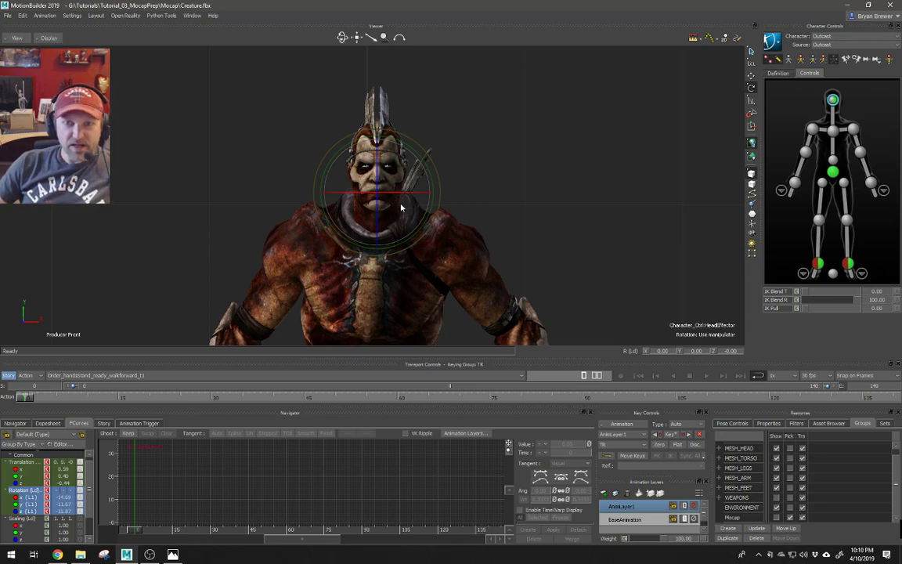
Tilt the head downward about 15 degrees, key the pose, play the walk to check it, and return to frame 0
left_click_drag(377, 212, 345, 216)
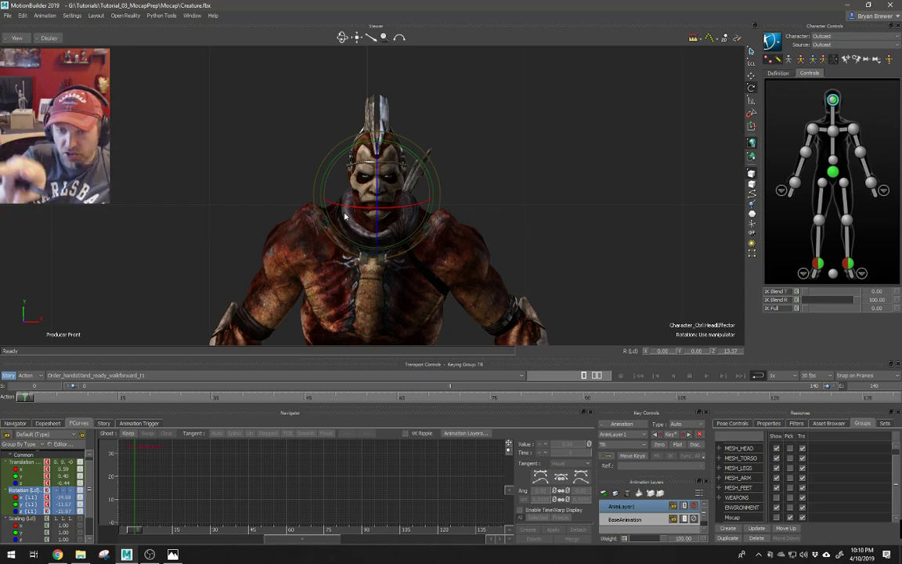
left_click_drag(378, 182, 373, 188)
key("k")
key("space")
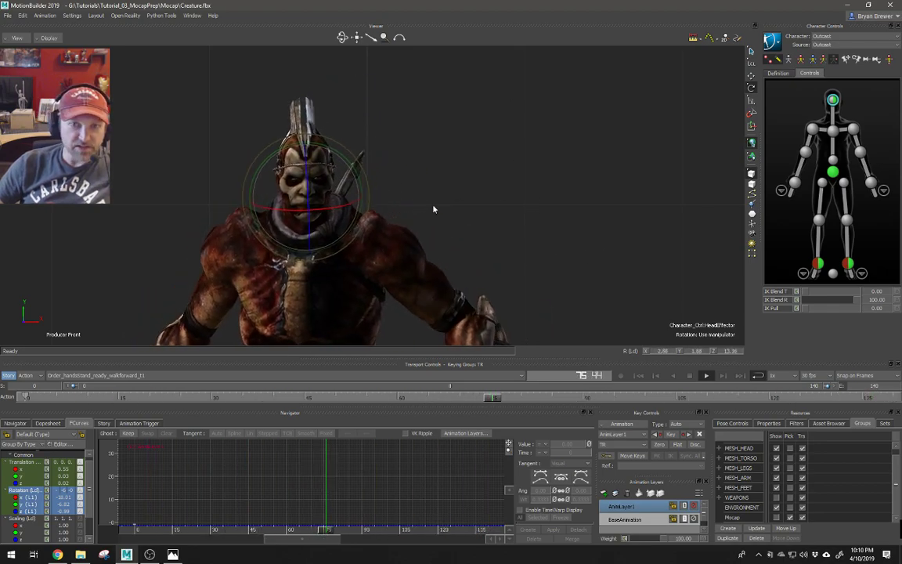
key("ctrl+space")
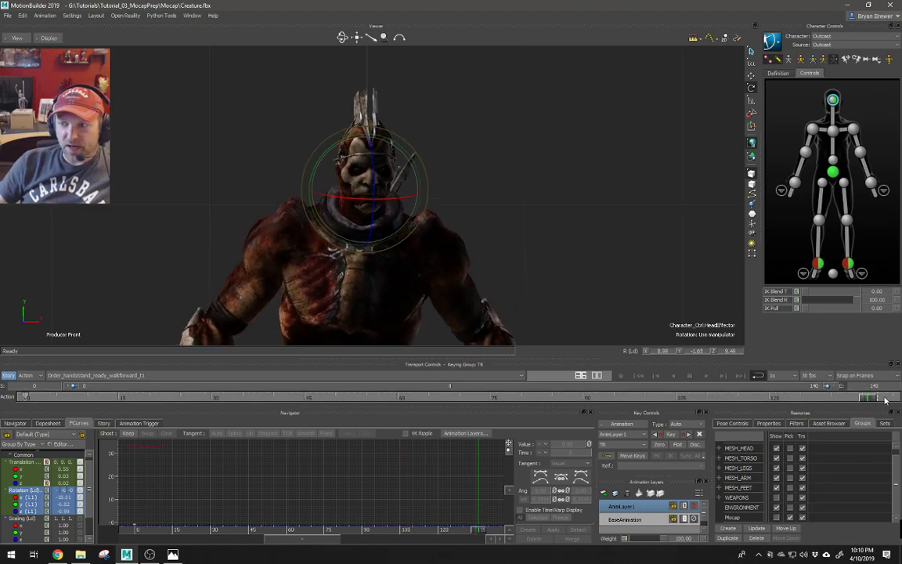
left_click_drag(869, 397, 24, 329)
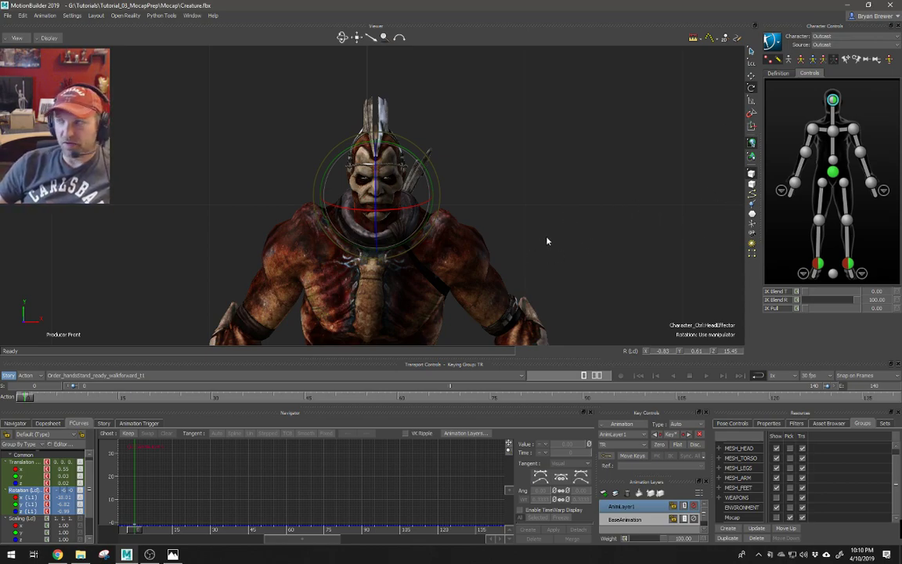
Switch the viewer to the perspective camera and bring up the Producer Perspective camera's settings from the scene's camera list
left_click_drag(532, 242, 506, 139, "shift")
key("ctrl+p")
left_click(833, 173)
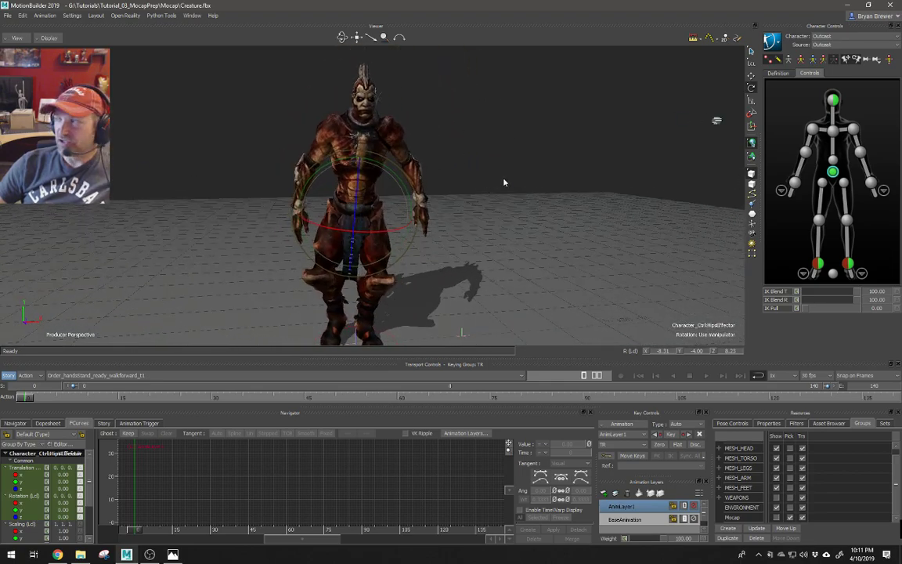
left_click_drag(504, 182, 485, 197, "ctrl+shift")
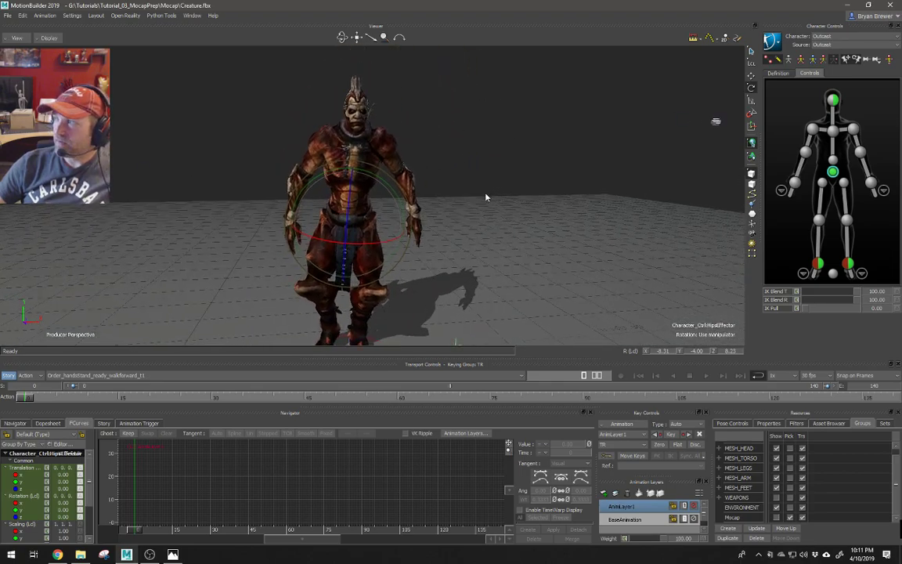
left_click(26, 423)
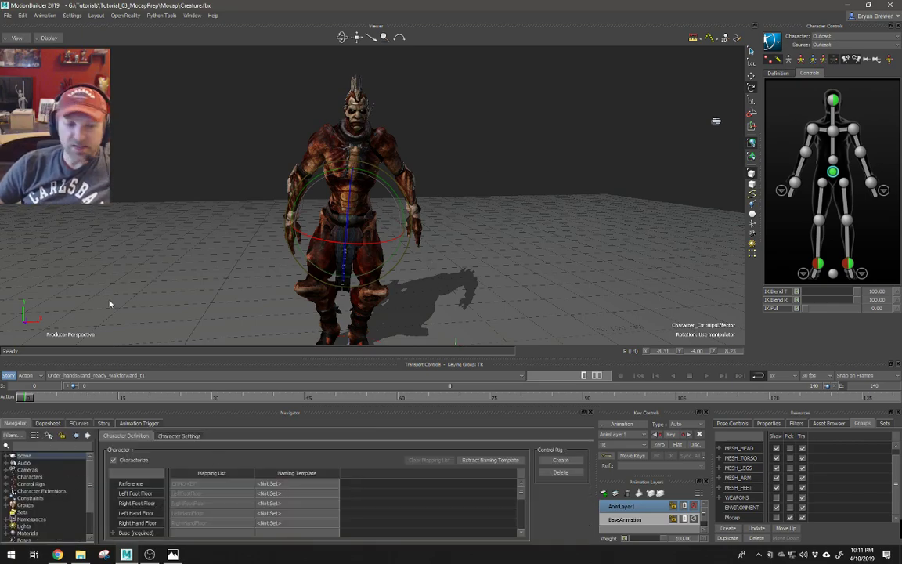
left_click(6, 470)
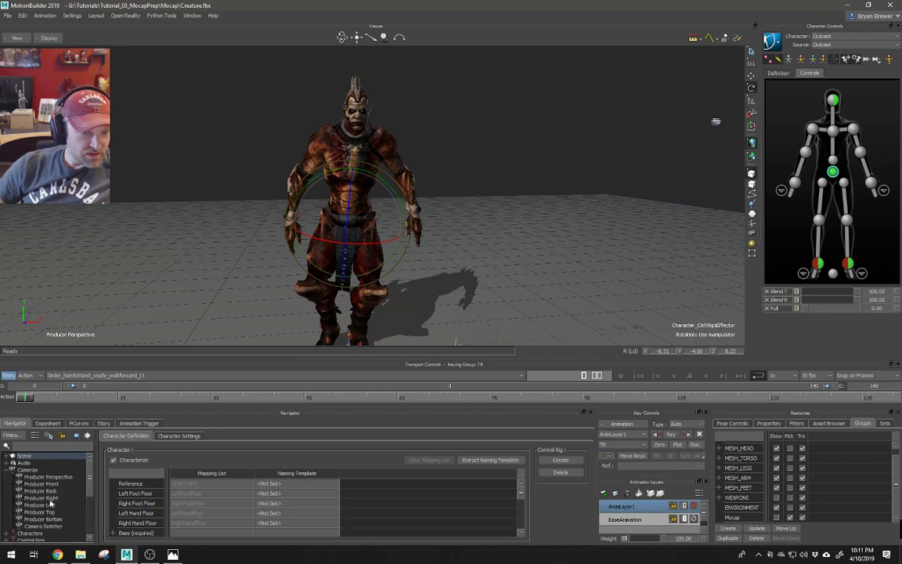
left_click(42, 476)
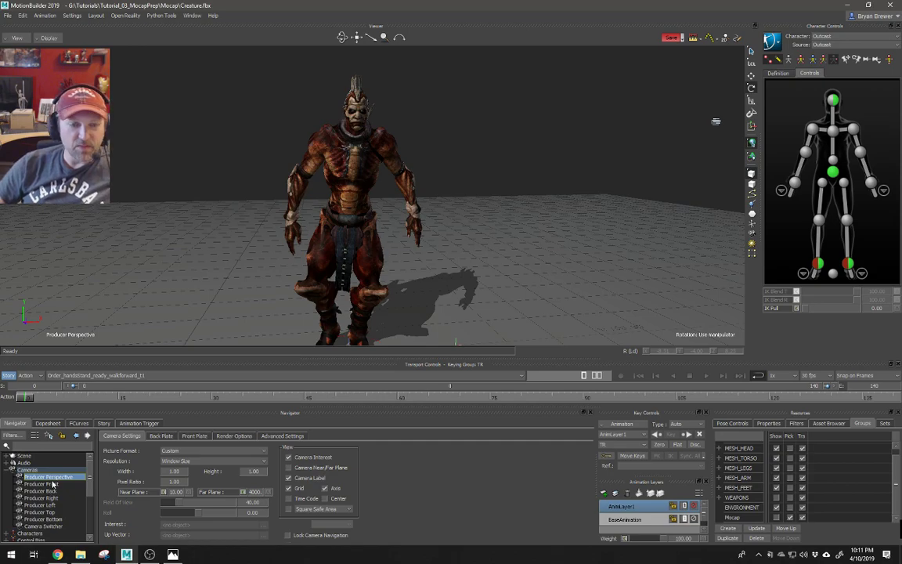
Set the Producer Perspective camera's background color to muted dark blue: hue 215, saturation about 35, and brightness about 33
left_click_drag(539, 360, 591, 258)
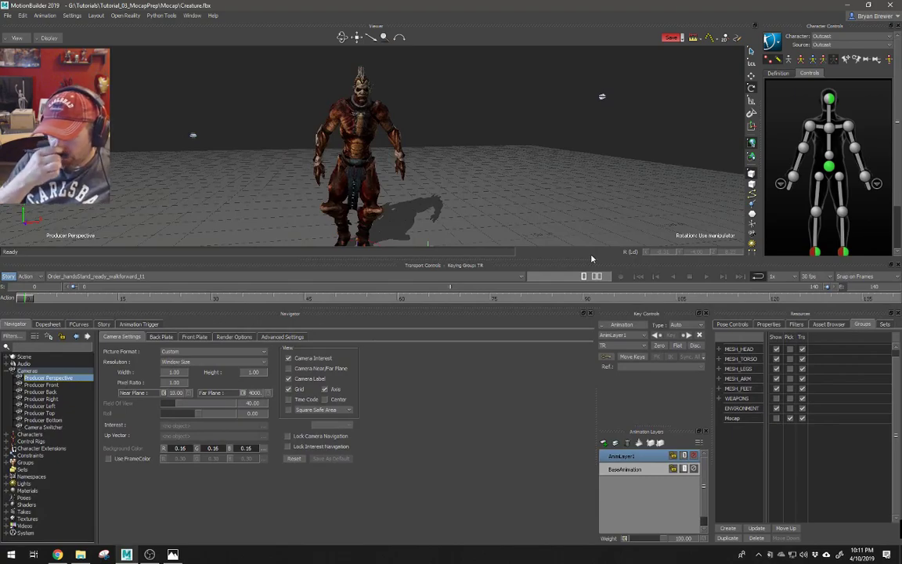
left_click(264, 449)
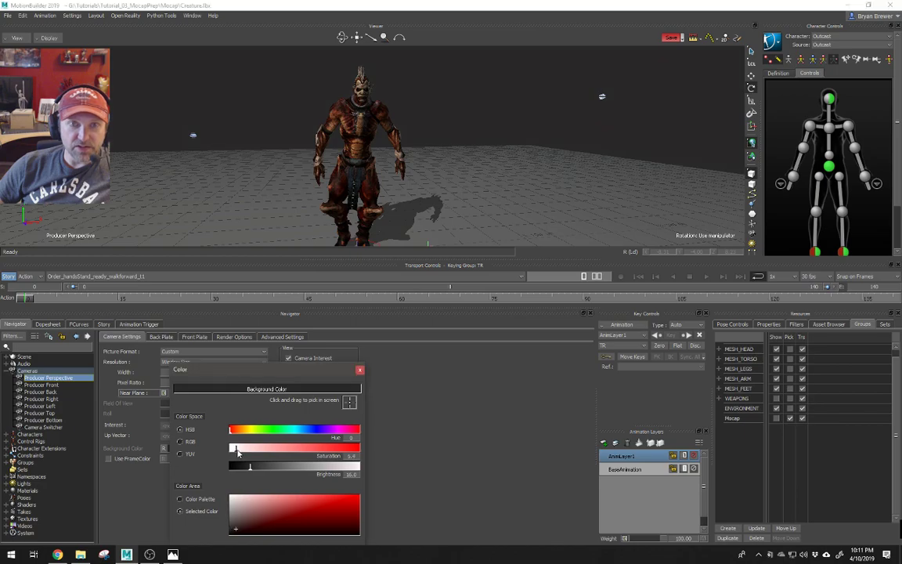
left_click_drag(242, 453, 258, 469)
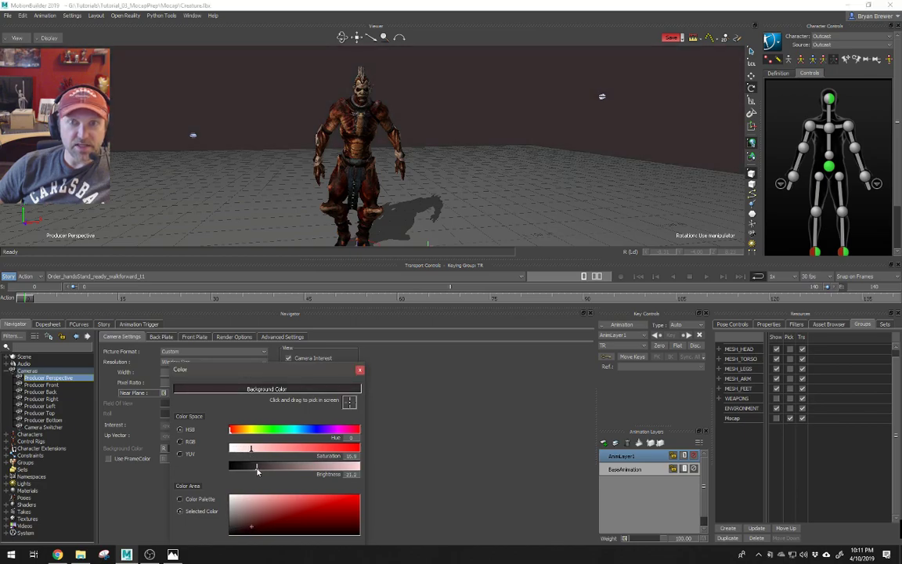
left_click_drag(238, 434, 304, 439)
mouse_move(258, 468)
left_mouse_down()
mouse_move(270, 468)
mouse_move(265, 450)
mouse_move(279, 450)
left_mouse_up()
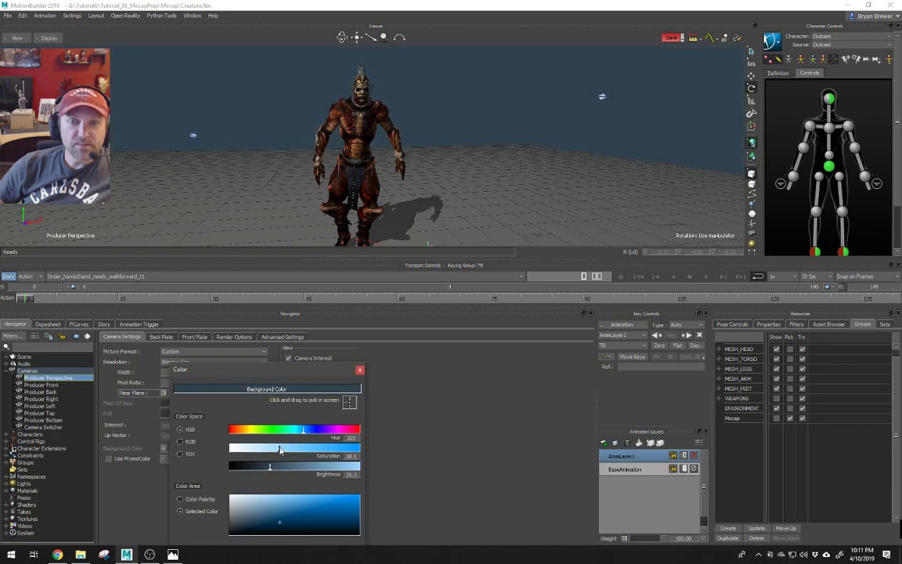
left_click_drag(479, 151, 454, 188, "ctrl+shift")
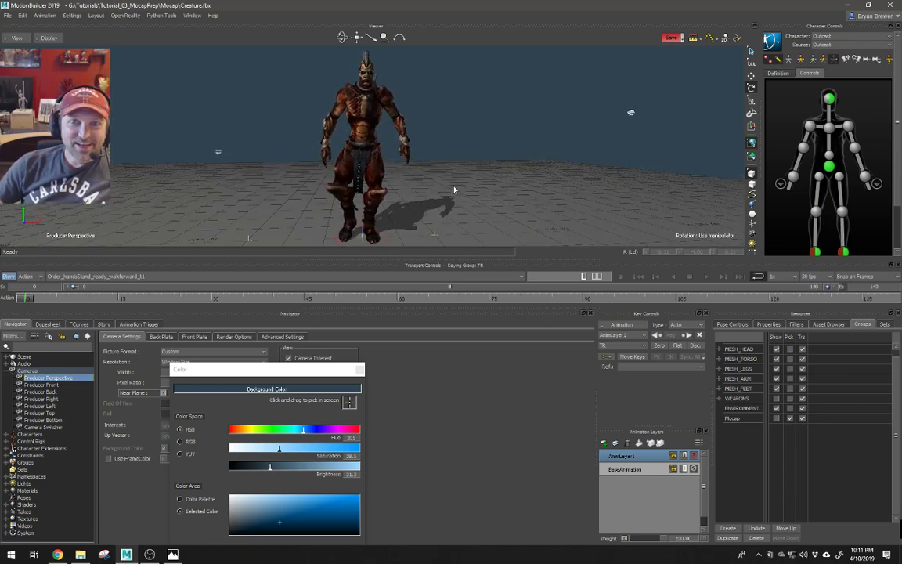
left_click_drag(279, 449, 369, 452)
left_click_drag(304, 432, 255, 431)
mouse_move(264, 469)
left_mouse_down()
mouse_move(348, 469)
mouse_move(253, 467)
left_mouse_up()
left_click_drag(347, 443, 307, 428)
left_click_drag(249, 454, 277, 469)
Play the creature's walk and examine it from several angles against the new background
mouse_move(441, 233)
left_mouse_down()
mouse_move(454, 133)
mouse_move(453, 149)
mouse_move(476, 140)
mouse_move(513, 153)
mouse_move(453, 137)
mouse_move(449, 144)
mouse_move(513, 170)
mouse_move(465, 142)
mouse_move(451, 145)
left_mouse_up()
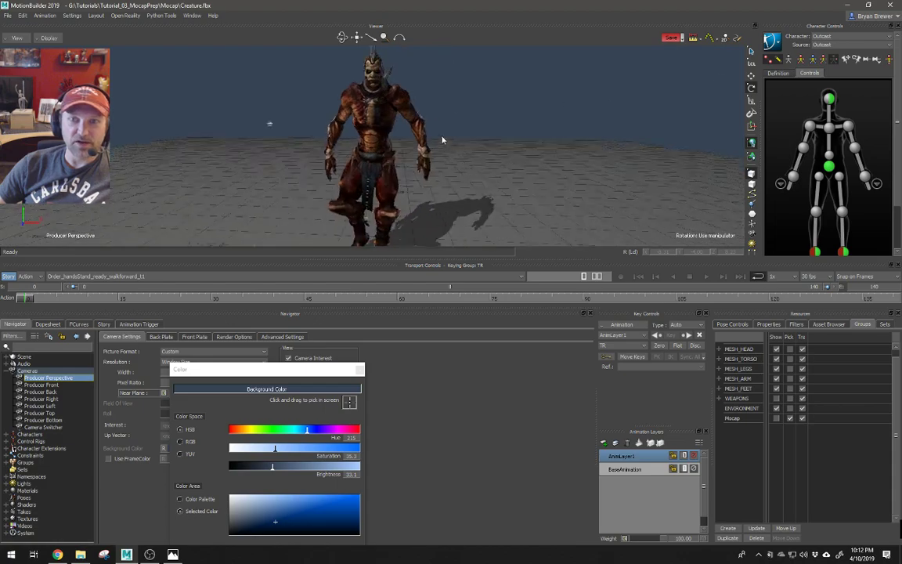
mouse_move(509, 168)
left_mouse_down()
mouse_move(469, 128)
mouse_move(536, 173)
mouse_move(473, 151)
left_mouse_up()
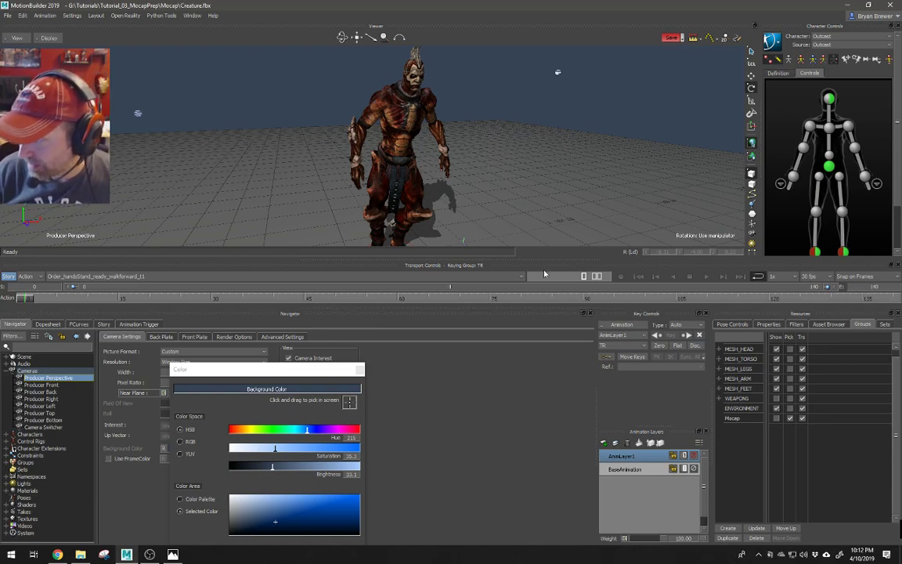
scroll(477, 163, "down", 5)
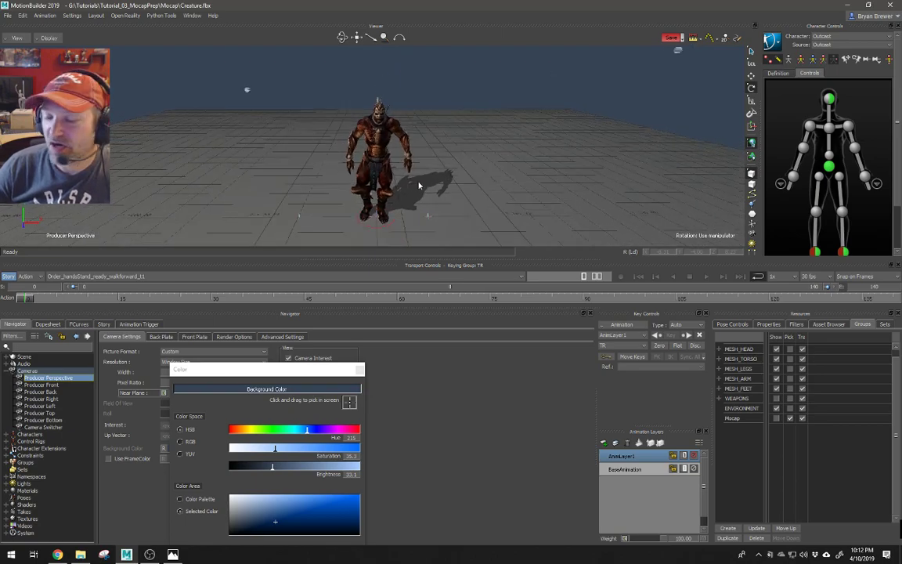
mouse_move(419, 186)
left_mouse_down()
mouse_move(472, 153)
mouse_move(411, 158)
mouse_move(446, 185)
mouse_move(484, 171)
mouse_move(511, 185)
mouse_move(503, 187)
left_mouse_up()
key("space")
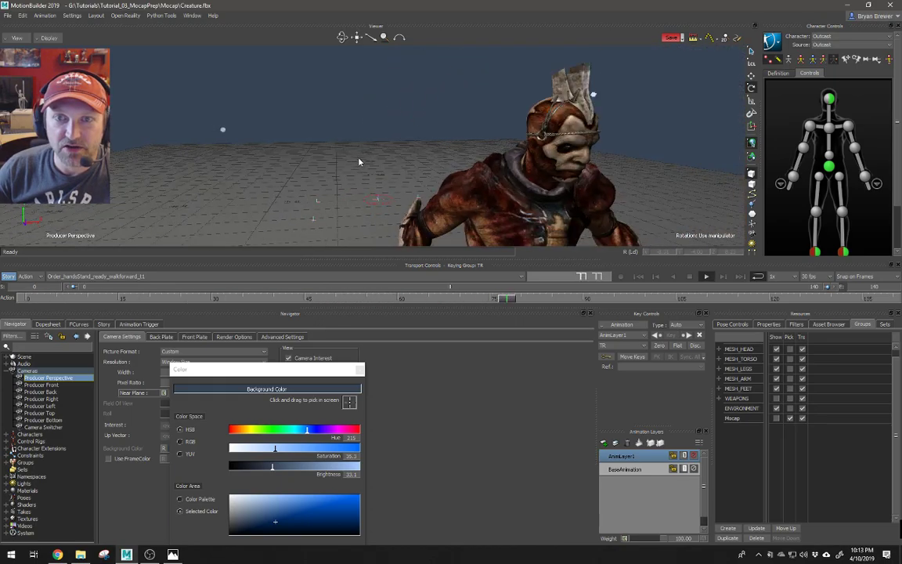
left_click_drag(353, 172, 482, 183, "ctrl")
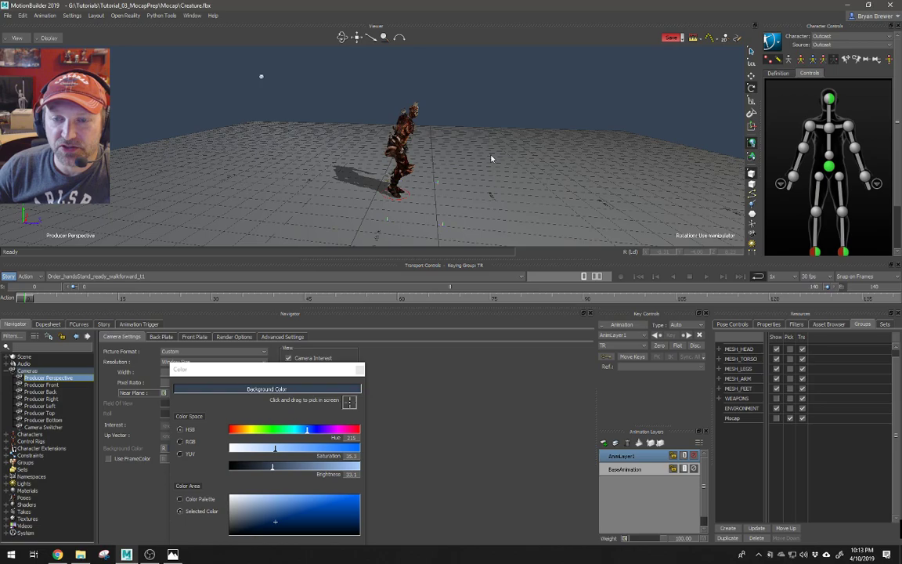
Select the Light_Controle object in the schematic and activate translation for it in the perspective view
key("ctrl+w")
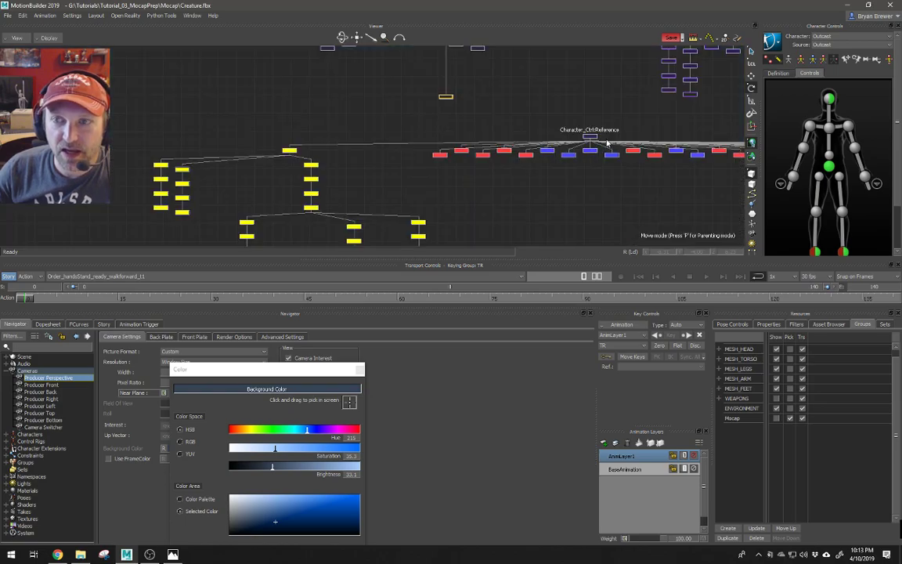
scroll(606, 145, "down", 5)
scroll(555, 152, "up", 5)
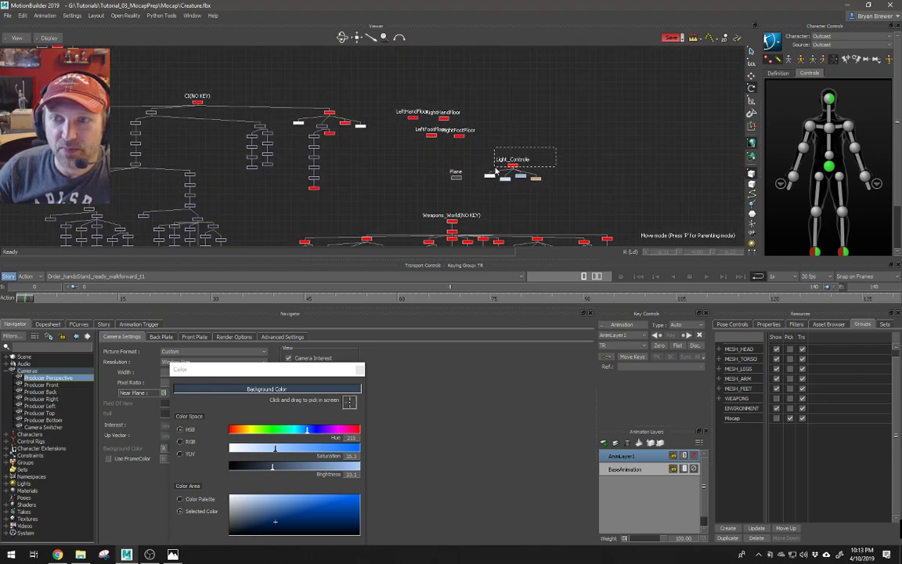
left_click_drag(496, 171, 492, 173)
key("ctrl+e")
key("t")
left_click_drag(428, 197, 578, 181, "ctrl+shift")
key("ctrl+z")
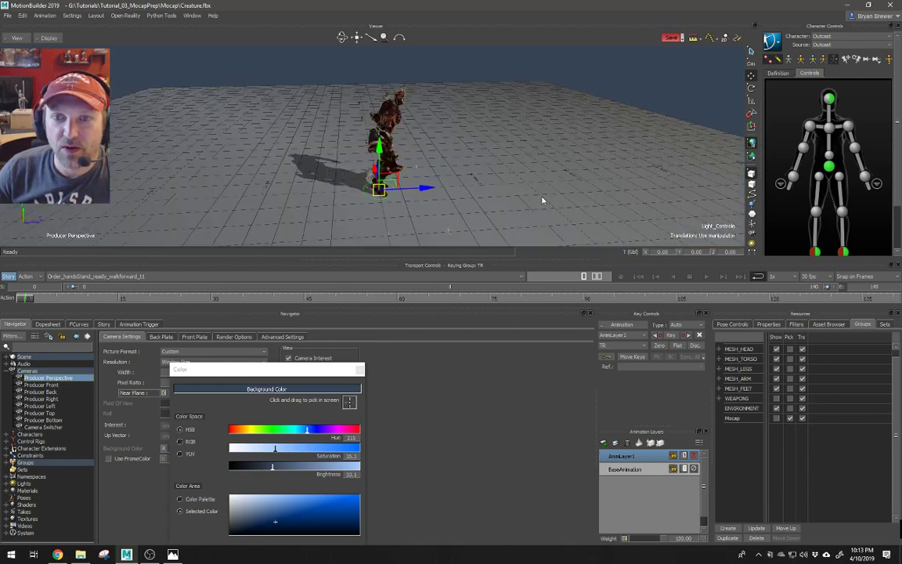
Collapse the camera list and reselect the Light_Controle object through the schematic, returning to the 3D view
left_click(417, 198)
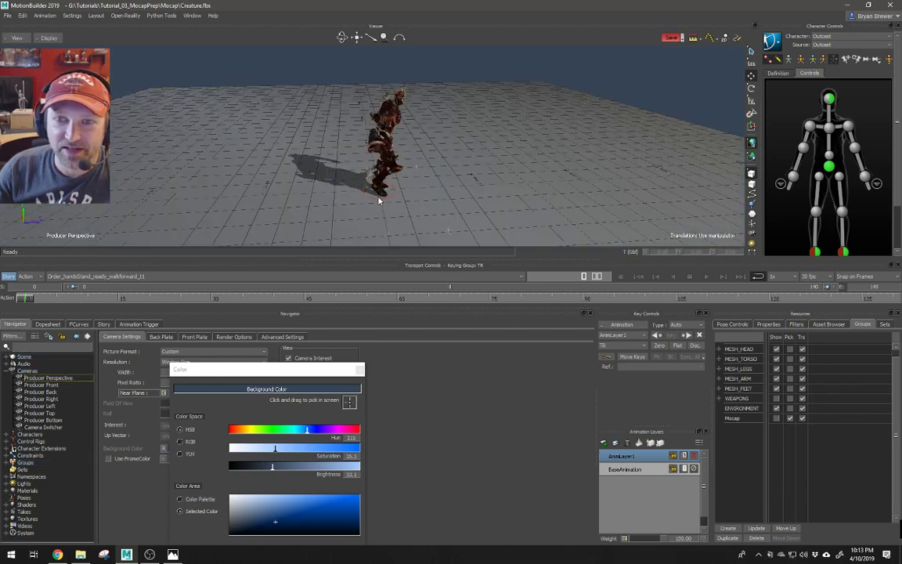
left_click(45, 378)
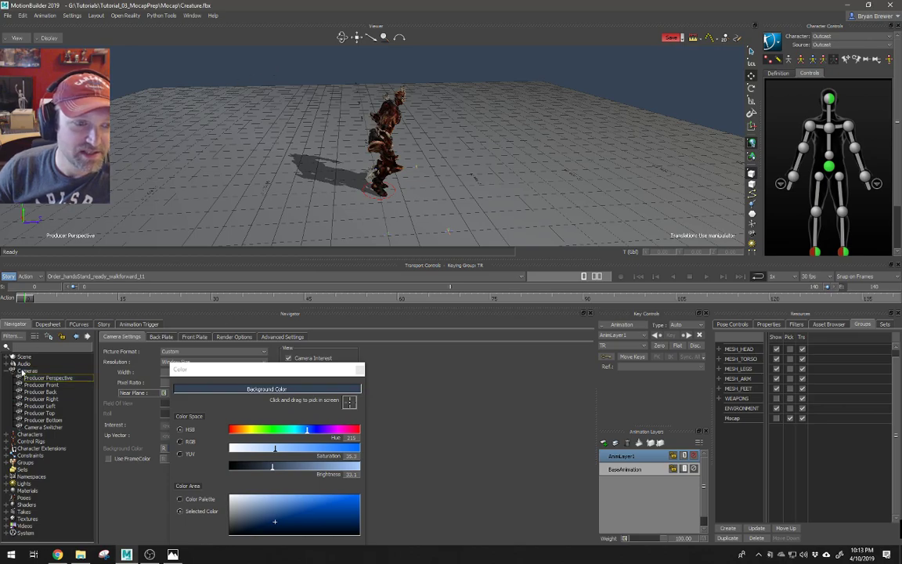
left_click(11, 371)
key("ctrl+w")
left_click(513, 166)
key("ctrl+e")
Key Light_Controle at frame 0, move it to the creature at about 382 on Z at frame 140, key it, and return to frame 0
left_click_drag(431, 193, 376, 189)
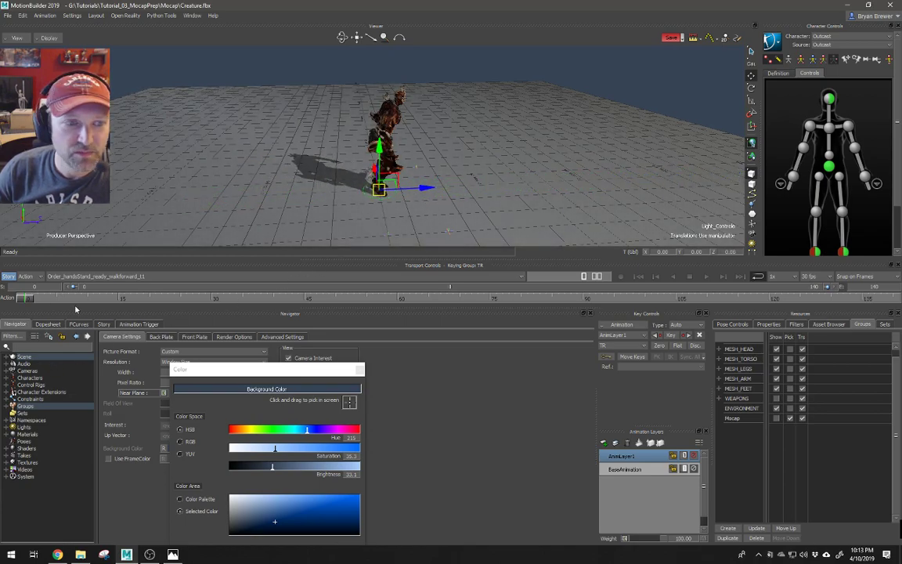
left_click_drag(30, 298, 835, 298)
left_click_drag(873, 339, 899, 325)
middle_click_drag(592, 176, 532, 181, "alt")
left_click_drag(157, 205, 559, 217)
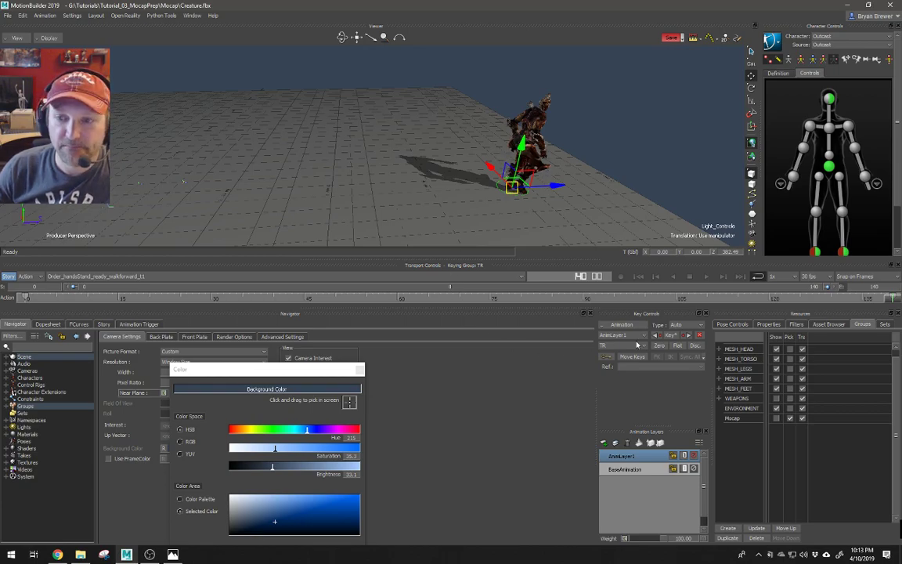
left_click_drag(891, 300, 3, 257)
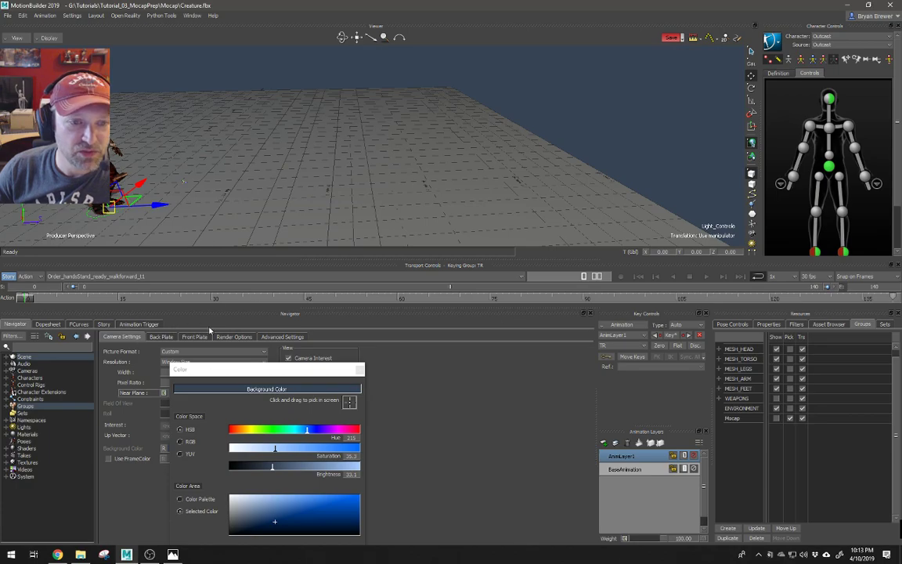
Close the color dialog and set linear tangents on Light_Controle's translation keys
left_click(87, 324)
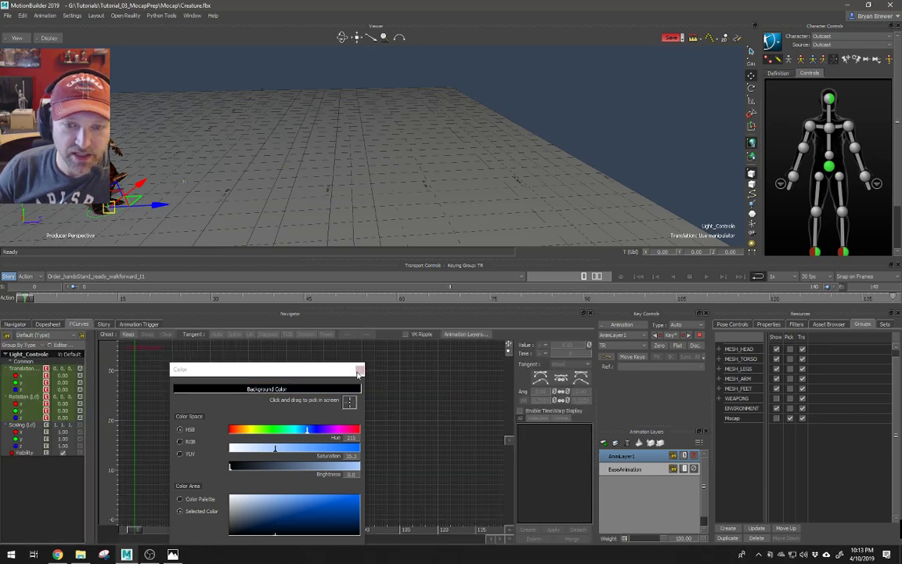
left_click(20, 368)
key("a")
left_click_drag(201, 491, 200, 492)
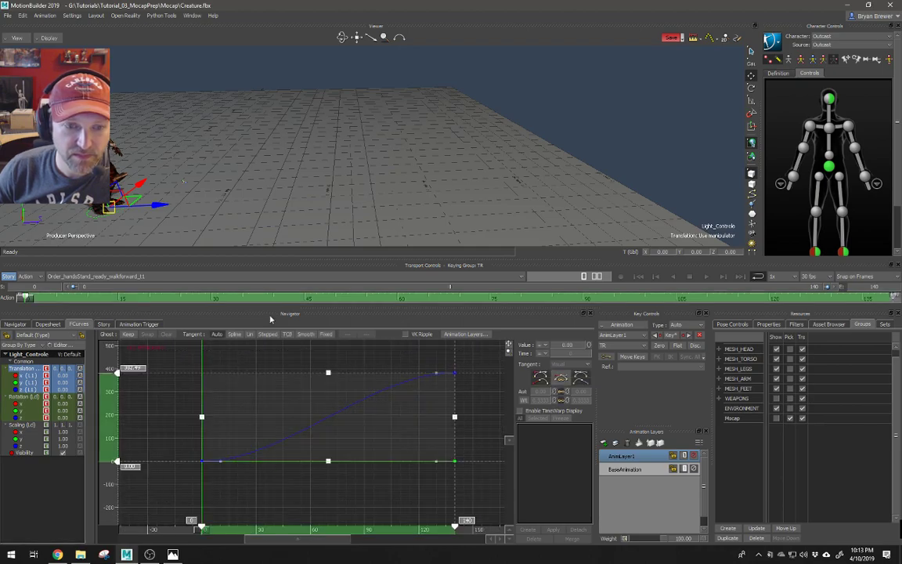
left_click(249, 335)
left_click(182, 361)
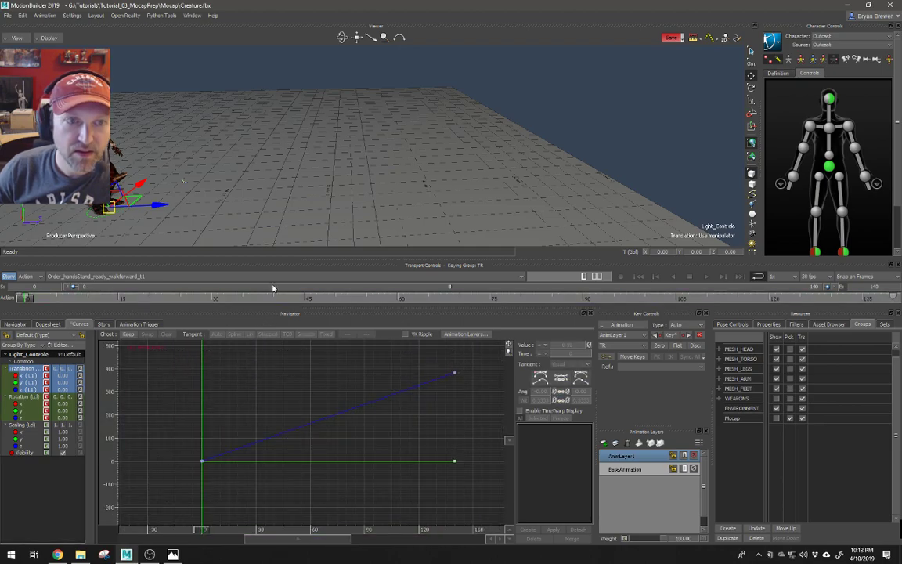
Play the walk in perspective and front views to check that the lights follow the creature, and return to frame 0
key("ctrl+space")
left_click_drag(373, 187, 442, 163, "ctrl+shift")
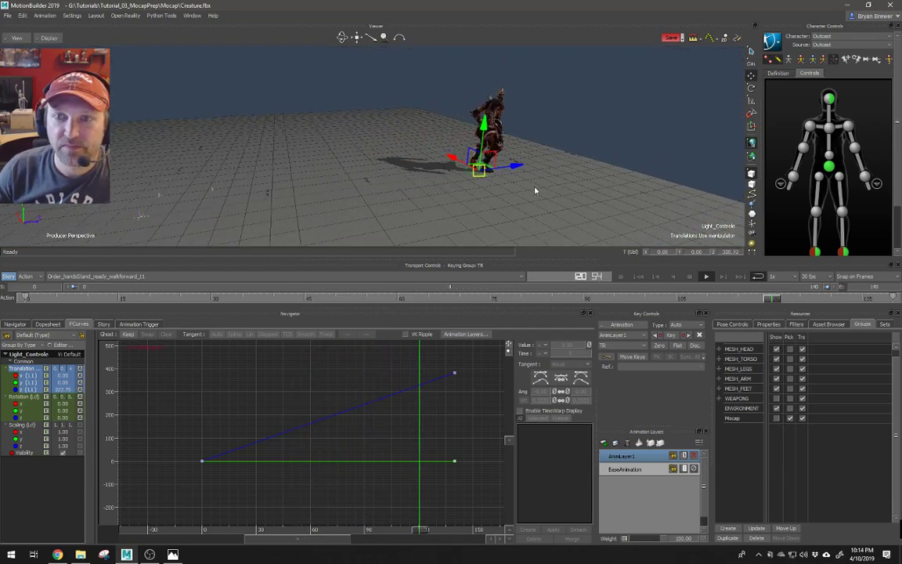
key("ctrl+r")
key("ctrl+f")
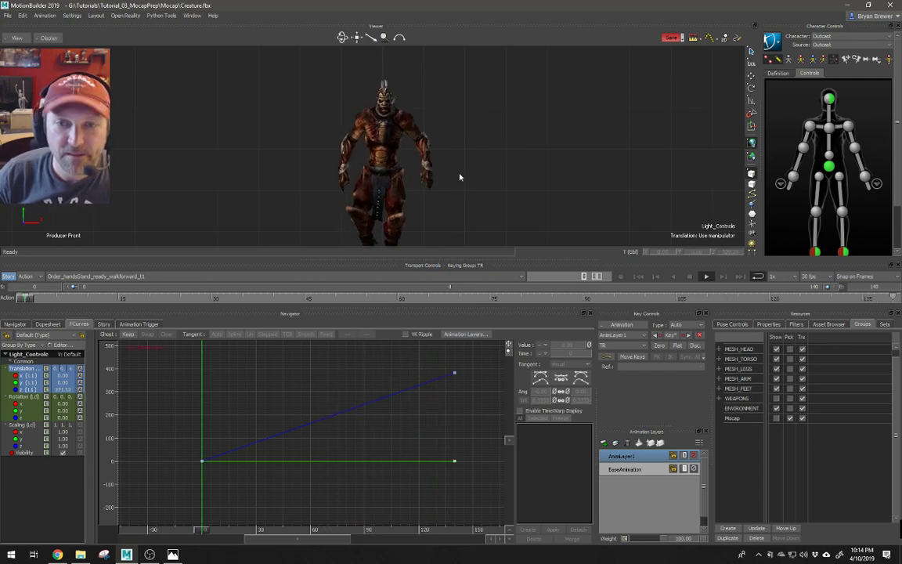
key("ctrl+p")
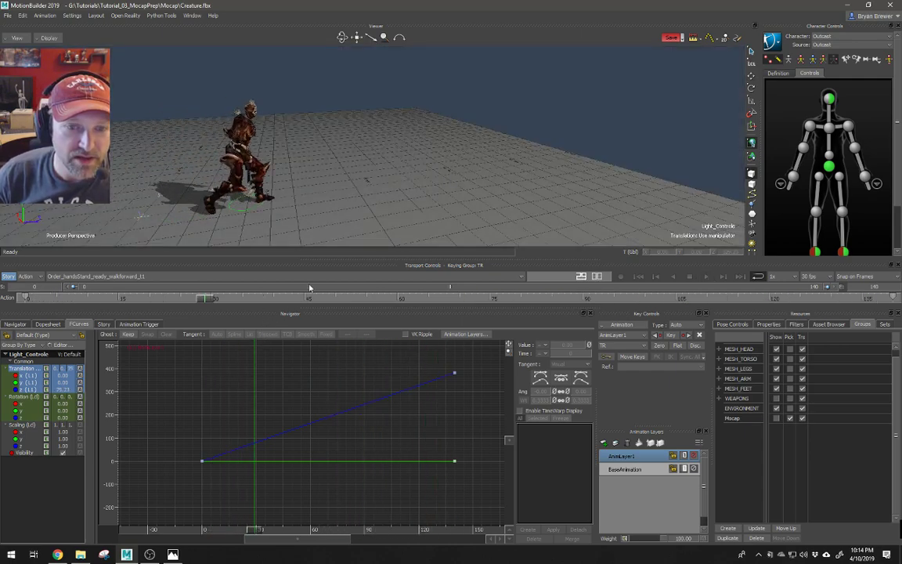
left_click_drag(204, 298, 23, 298)
Examine the hips effector and both ankle effectors on the character control rig
double_click(878, 113)
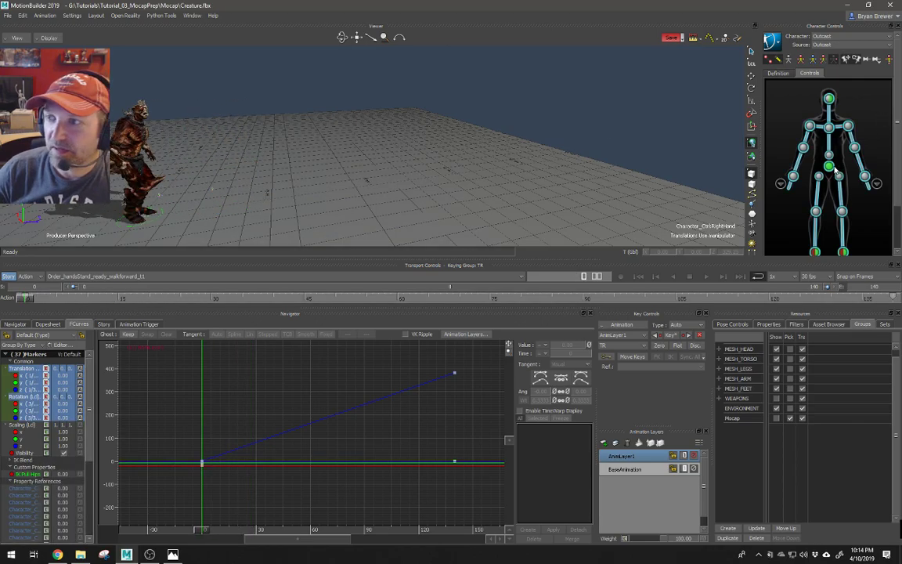
left_click(829, 166)
left_click_drag(342, 188, 431, 162, "ctrl+shift")
left_click_drag(897, 177, 897, 222)
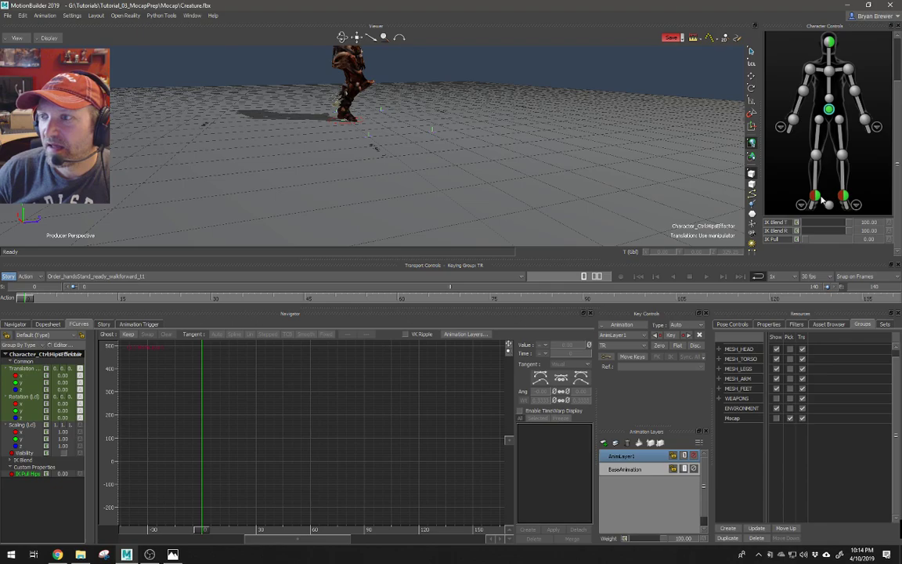
left_click(815, 195)
left_click(843, 196, "shift")
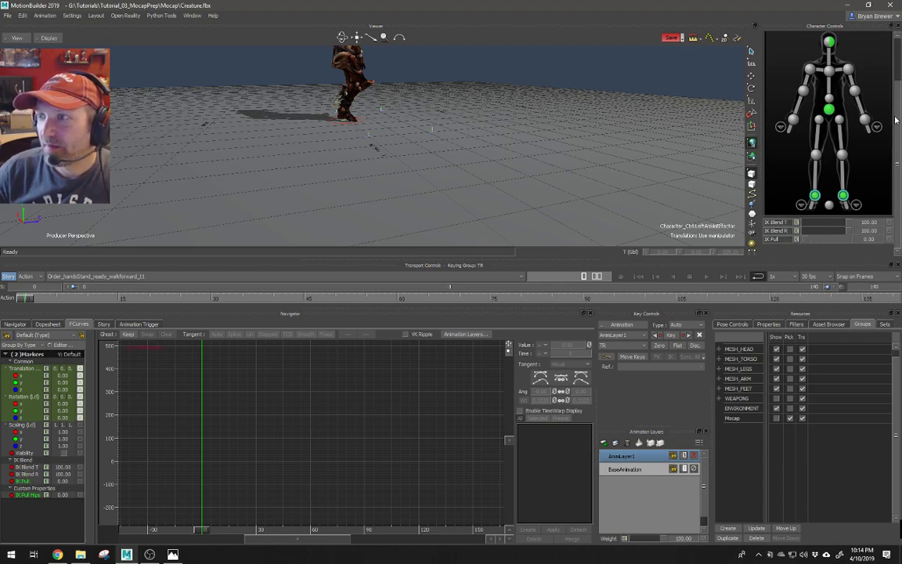
left_click_drag(897, 102, 893, 83)
Set the character's keying mode to Body Parts and select the right ankle effector
left_click(817, 44)
left_click(853, 146)
left_click(829, 150)
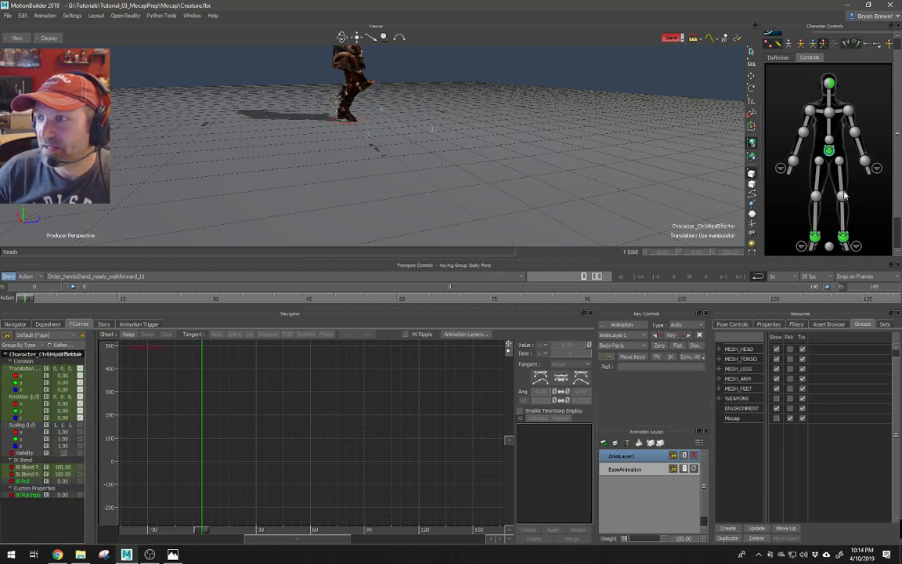
left_click(814, 234)
scroll(810, 238, "down", 2)
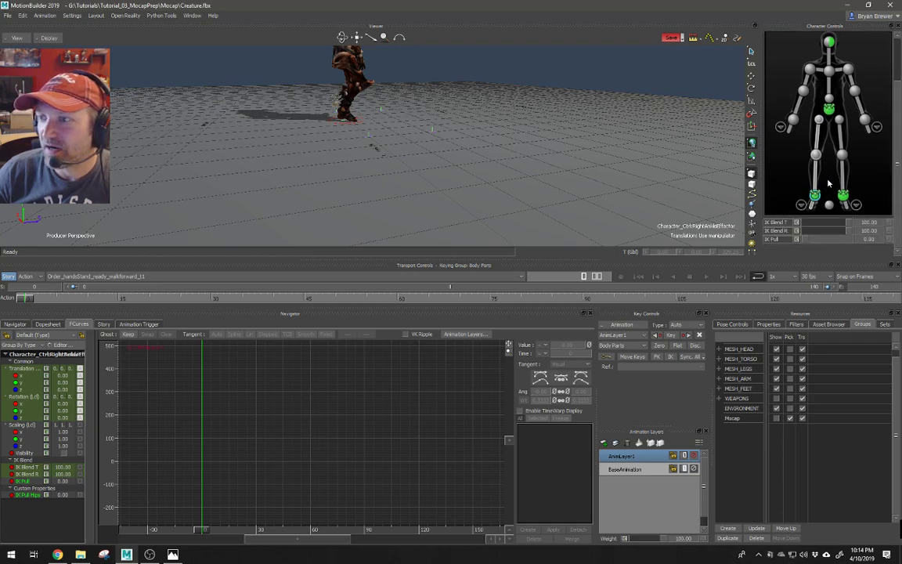
left_click_drag(538, 159, 626, 157, "ctrl+shift")
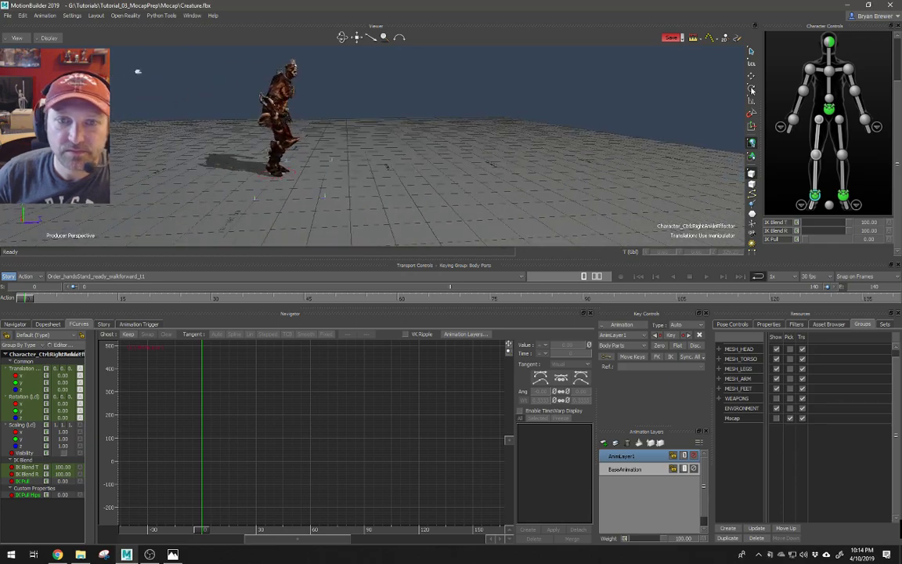
Examine the creature's hips and head pose from several angles at the start of the walk
left_click(828, 111)
key("f")
scroll(460, 123, "down", 6)
mouse_move(451, 121)
left_mouse_down("ctrl+shift")
mouse_move(448, 144)
mouse_move(423, 140)
mouse_move(415, 155)
mouse_move(439, 144)
mouse_move(433, 162)
mouse_move(448, 133)
left_mouse_up("ctrl+shift")
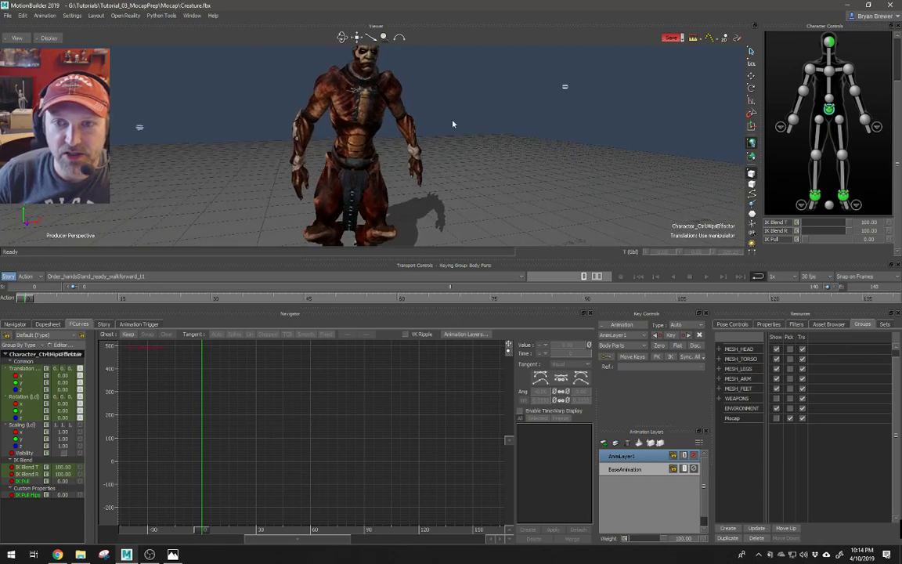
left_click_drag(405, 174, 415, 153, "ctrl+shift")
left_click(830, 42)
mouse_move(449, 124)
left_mouse_down("ctrl+shift")
mouse_move(392, 134)
mouse_move(504, 155)
left_mouse_up("ctrl+shift")
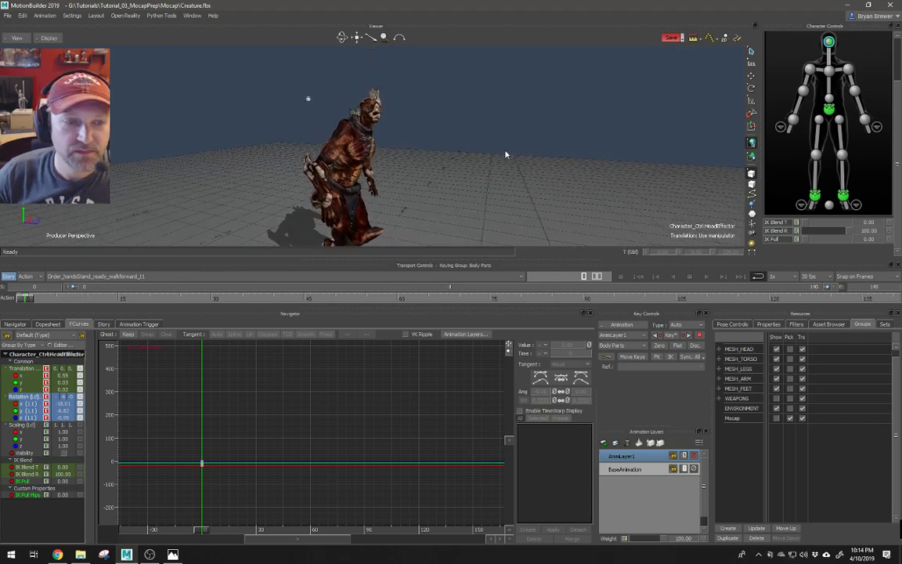
key("ctrl+space")
left_click_drag(133, 300, 21, 297)
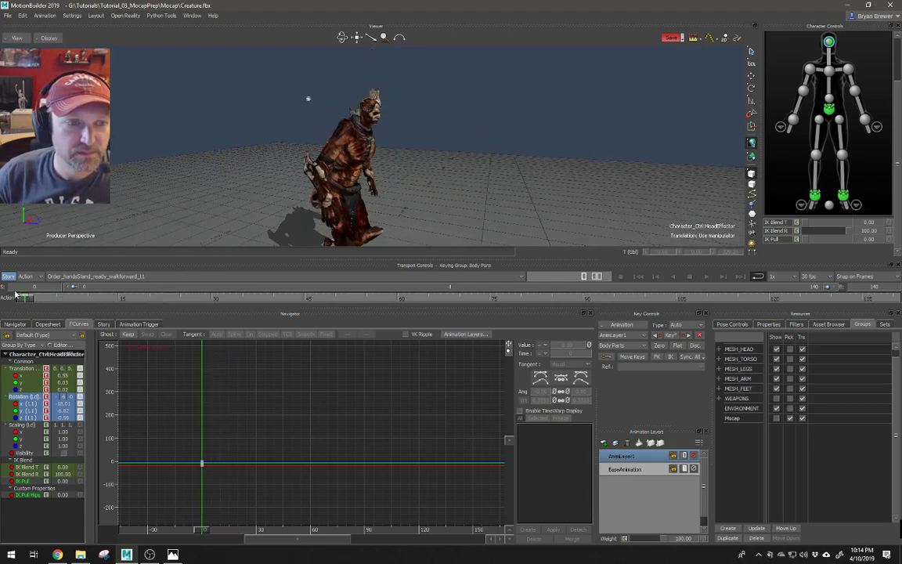
left_click_drag(422, 149, 449, 178, "shift")
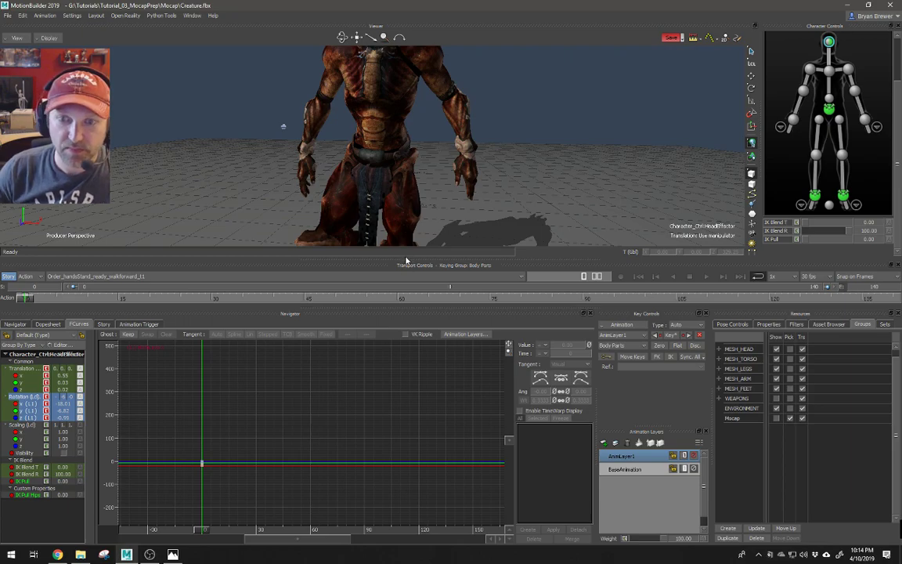
Enlarge the viewer and show the schematic beside the perspective view, focused on the left hand's finger nodes
left_click_drag(420, 258, 420, 358)
left_click_drag(418, 194, 273, 205, "ctrl")
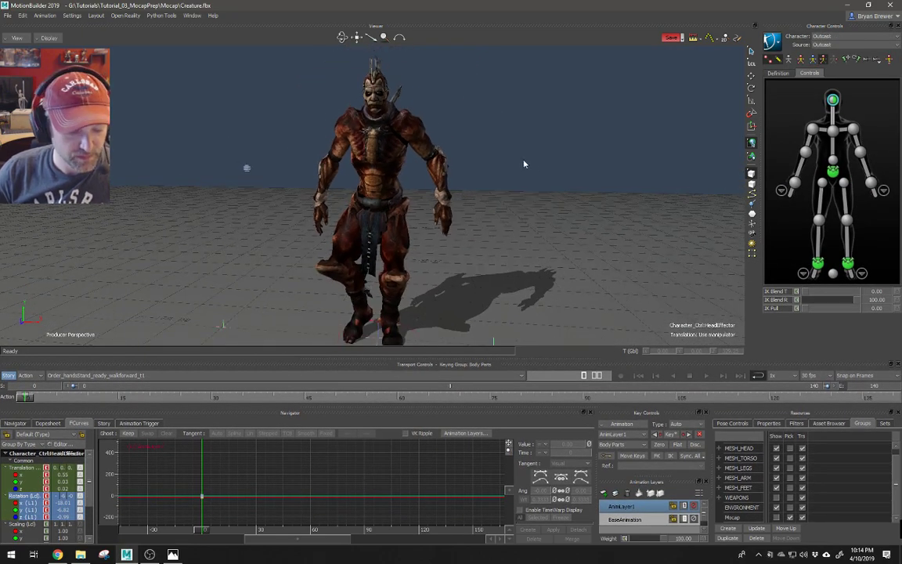
key("ctrl+2")
left_click_drag(559, 253, 610, 14, "shift")
left_click_drag(551, 202, 597, 190, "ctrl")
left_click_drag(483, 179, 458, 192)
left_click_drag(423, 220, 452, 217, "ctrl")
left_click_drag(431, 186, 467, 185, "shift")
left_click_drag(540, 265, 509, 181, "shift")
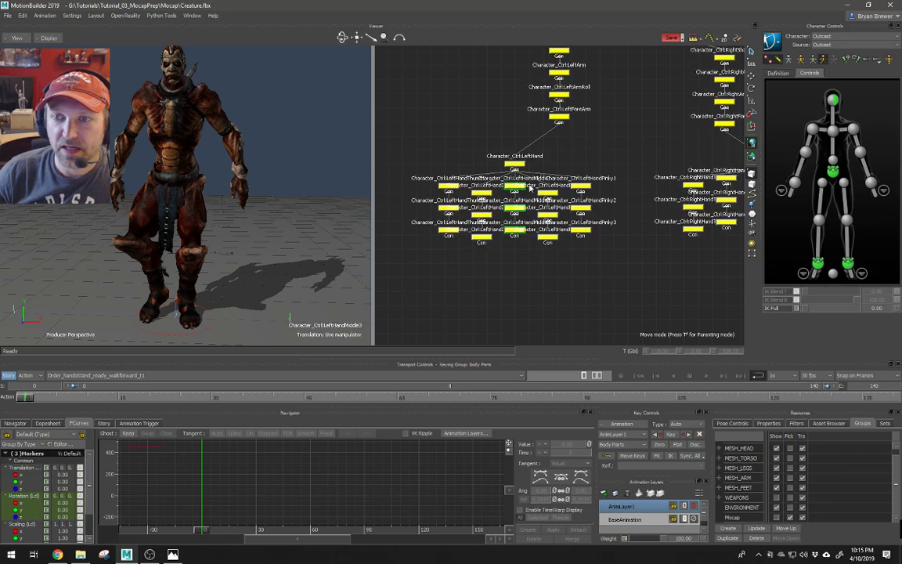
Rearrange the finger nodes of both hands in the schematic so that each finger chain stands apart
mouse_move(516, 264)
left_mouse_down()
mouse_move(515, 281)
mouse_move(514, 272)
left_mouse_up()
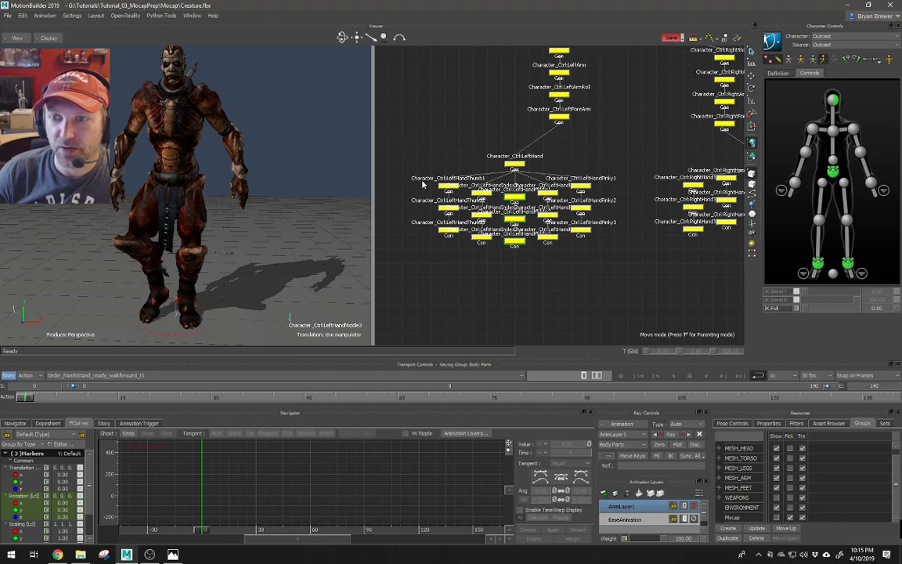
left_click_drag(416, 199, 419, 234)
left_click_drag(518, 164, 613, 194)
left_click_drag(523, 201, 477, 235)
left_click_drag(600, 252, 559, 190)
left_click_drag(559, 235, 570, 211)
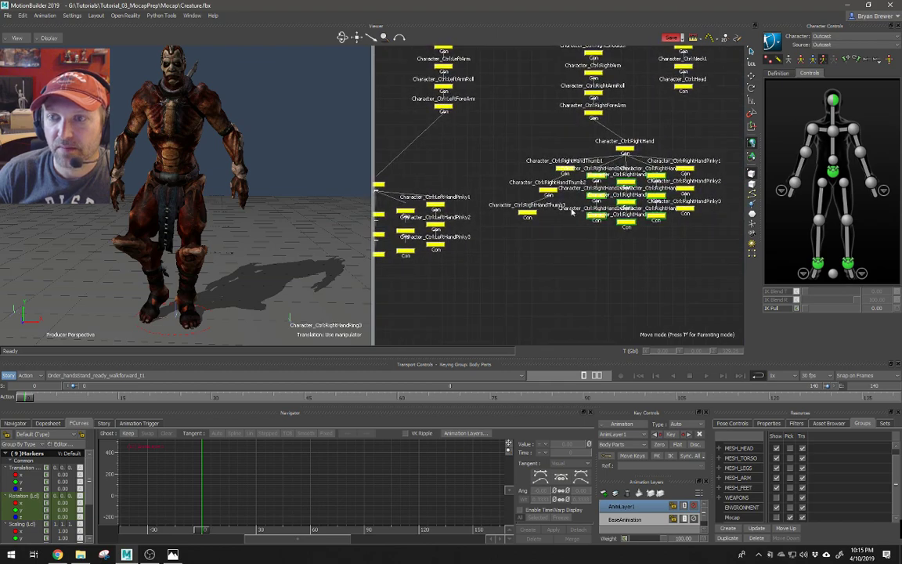
scroll(638, 162, "down", 5)
left_click_drag(620, 167, 631, 177)
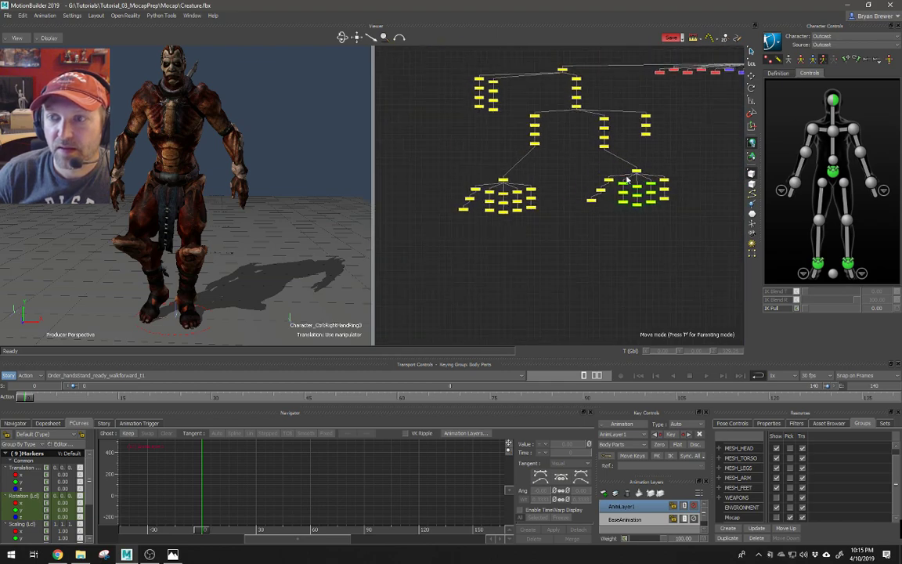
Select the left hand's index, middle, ring and pinky control nodes for rotation and bring that hand into close view
left_click_drag(491, 192, 468, 169)
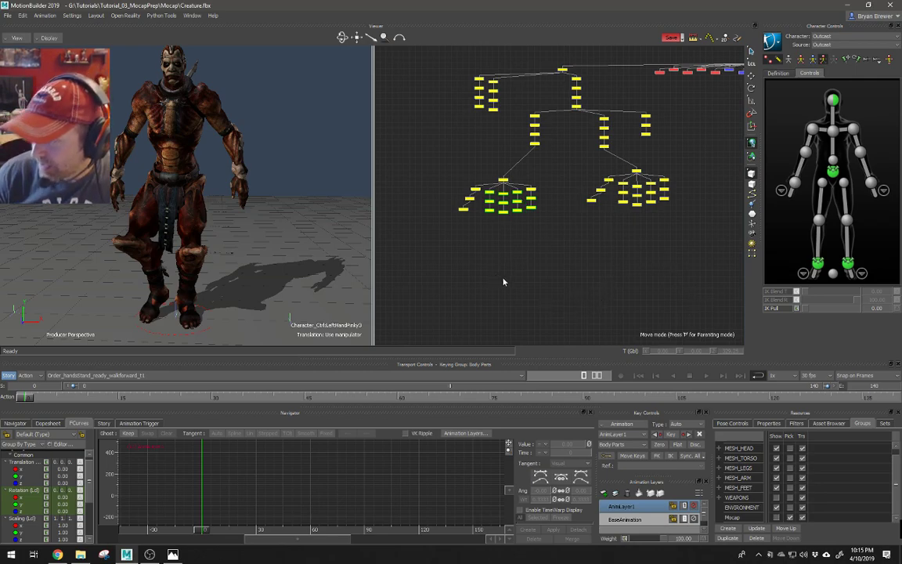
mouse_move(235, 223)
left_mouse_down()
mouse_move(265, 231)
mouse_move(237, 235)
left_mouse_up()
key("e")
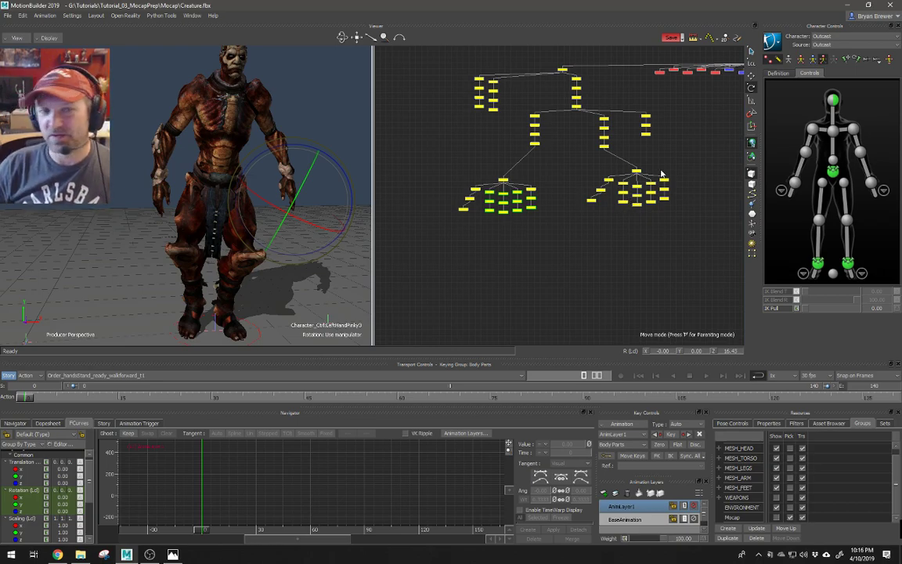
left_click_drag(547, 227, 486, 188)
left_click_drag(295, 236, 311, 255, "ctrl")
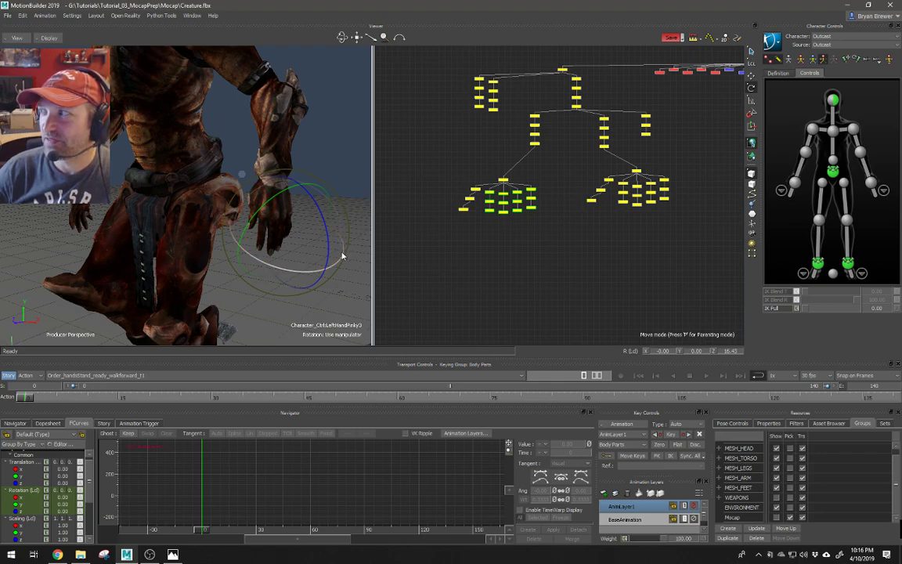
mouse_move(301, 212)
left_mouse_down("ctrl+shift")
mouse_move(306, 225)
mouse_move(288, 233)
mouse_move(284, 225)
mouse_move(316, 212)
left_mouse_up("ctrl+shift")
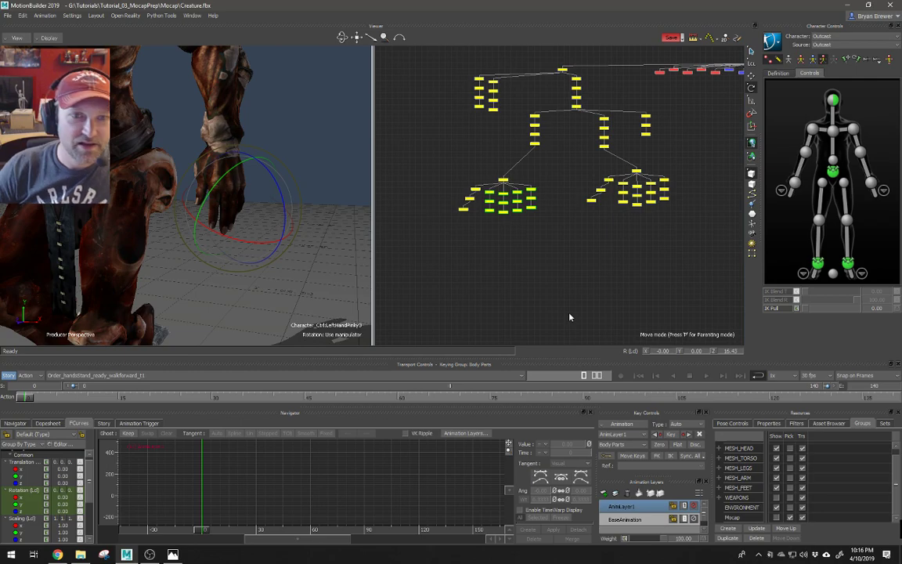
Frame the left hand closely and adjust the rotation of its finger joints
left_click_drag(241, 215, 278, 253, "alt")
key("f")
left_click_drag(271, 244, 304, 232, "alt")
middle_click_drag(304, 232, 258, 213, "alt")
right_click_drag(259, 213, 125, 188, "alt")
left_click_drag(205, 200, 255, 207, "alt")
left_click_drag(490, 195, 483, 196)
left_click_drag(294, 203, 242, 158, "alt")
middle_click_drag(242, 157, 270, 183, "alt")
Select the left thumb's controls and bend its tip joint about 23 degrees on the Z axis
left_click_drag(438, 213, 473, 202)
key("w")
left_click_drag(242, 206, 187, 165, "alt")
left_click_drag(162, 216, 164, 257)
key("e")
key("w")
left_click_drag(165, 184, 237, 184, "alt")
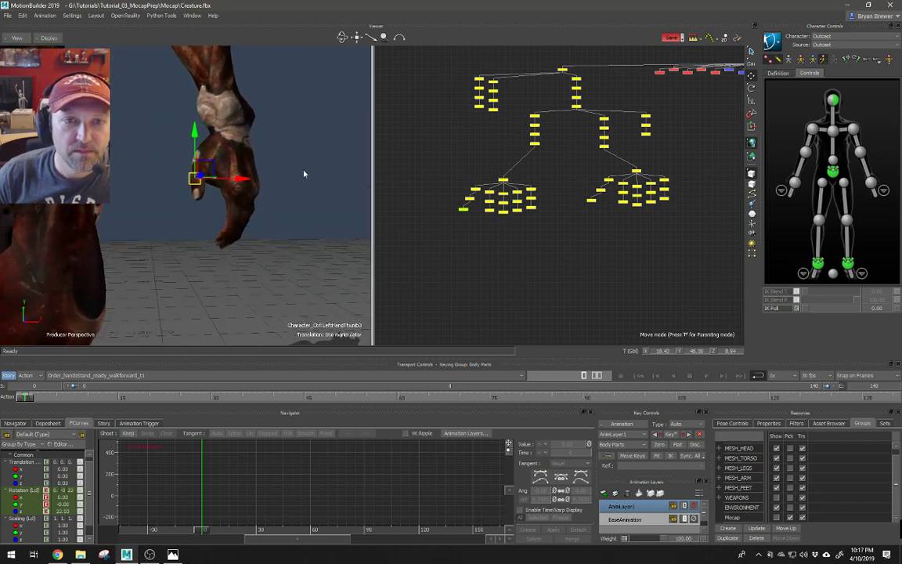
Switch the keying mode to Full Body and set the left thumb tip's Z rotation to about 17 degrees
left_click(800, 60)
right_click_drag(208, 197, 266, 207, "alt")
left_click_drag(266, 206, 246, 210, "alt")
left_click_drag(309, 198, 320, 198, "alt")
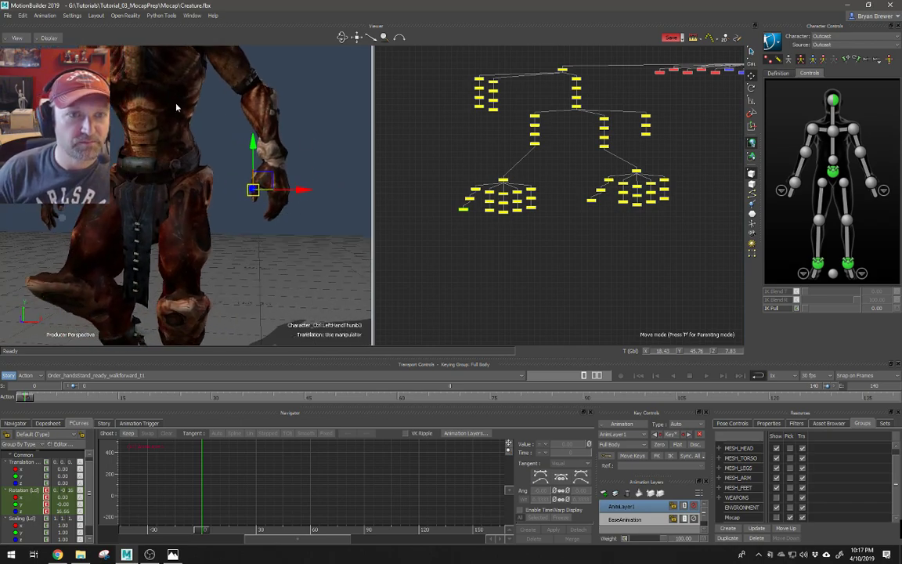
left_click(322, 222)
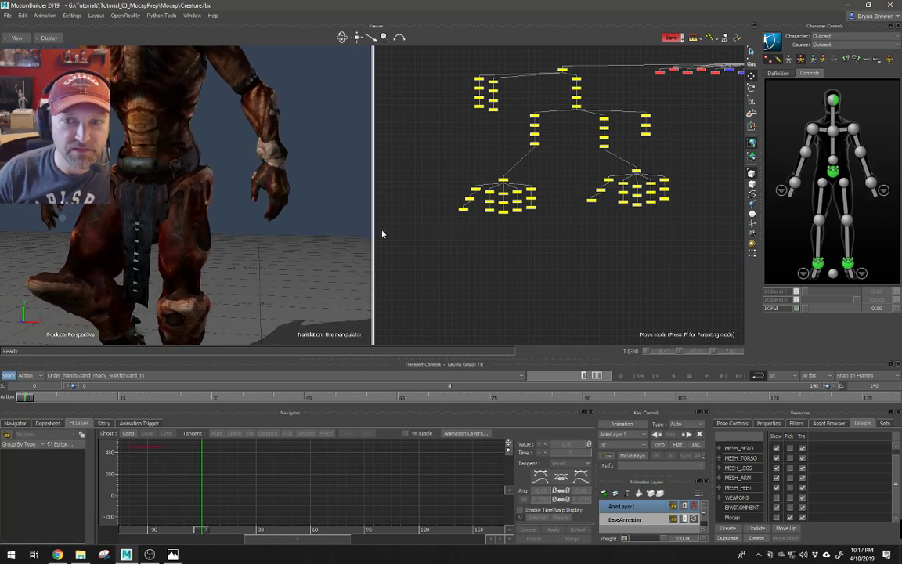
Switch the perspective view to untextured shading and inspect the left hand's pose up close
key("5")
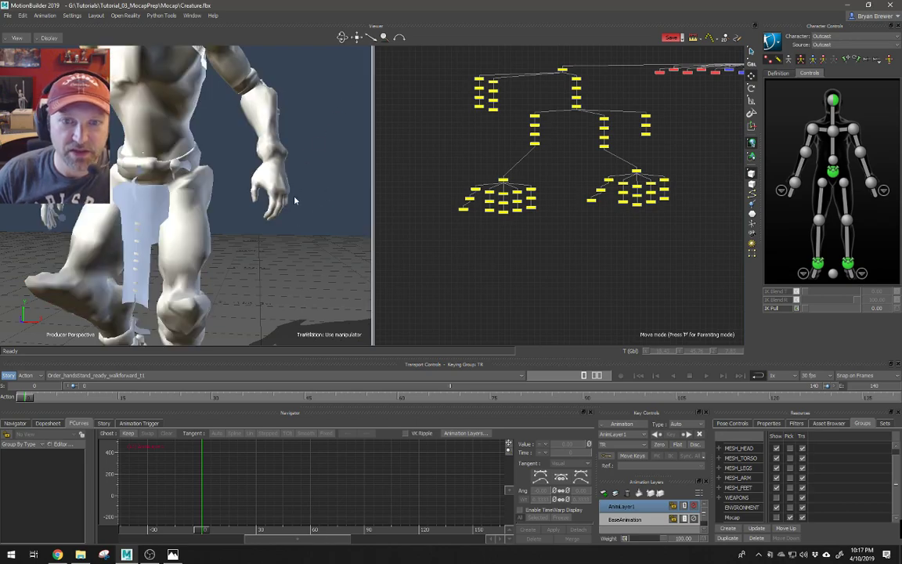
right_click_drag(313, 210, 346, 209, "alt")
left_click_drag(346, 210, 346, 131, "alt")
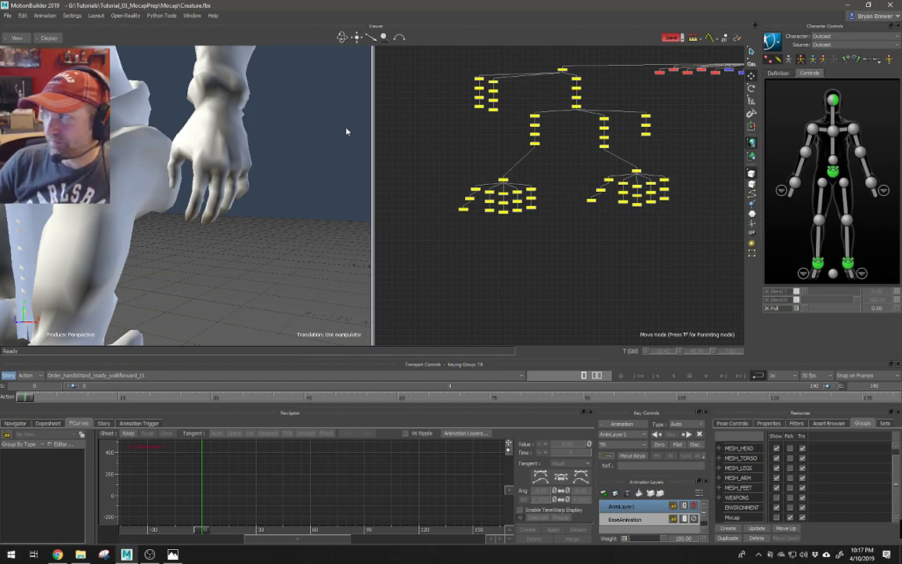
left_click(752, 258)
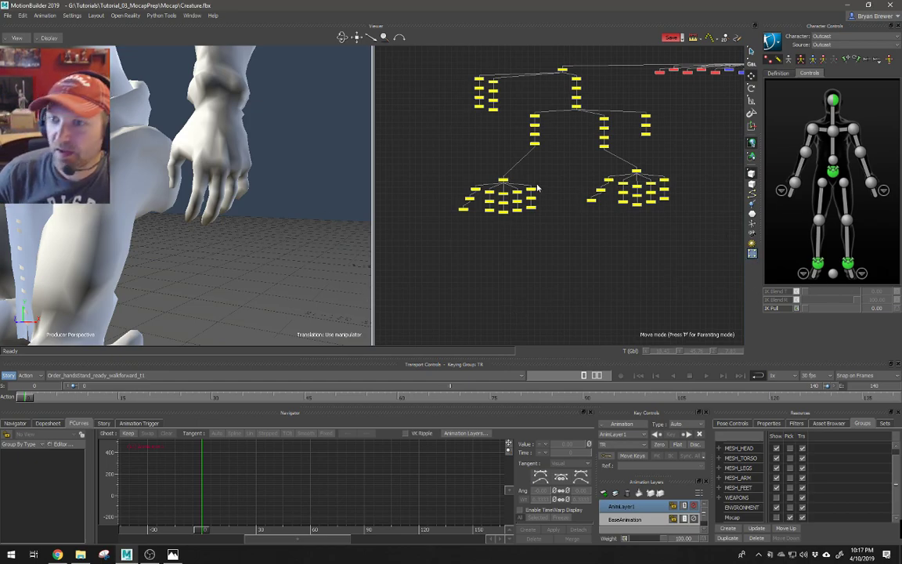
left_click_drag(294, 198, 292, 165, "alt")
key("r")
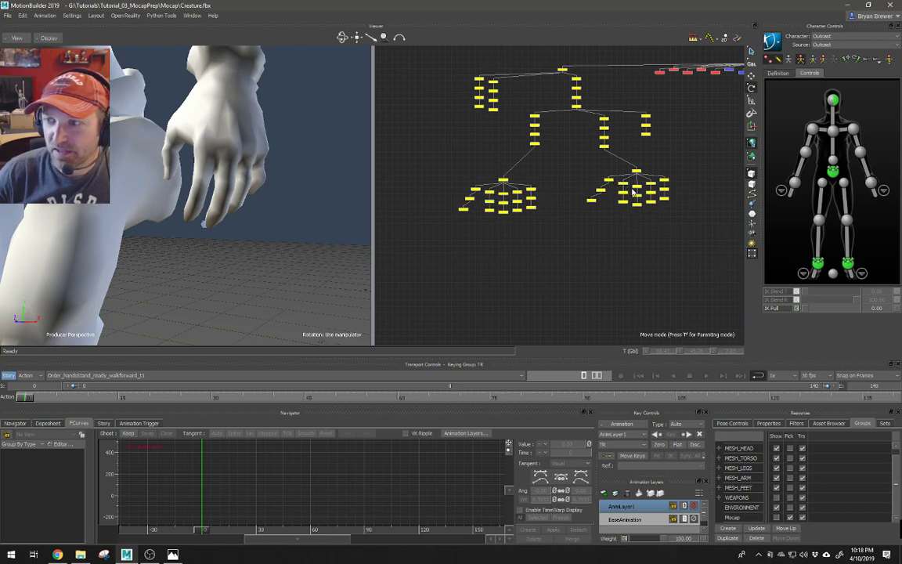
Try the selection filters by selecting across the whole schematic with different object types enabled, clearing the selection each time
middle_click_drag(635, 186, 543, 218)
scroll(567, 195, "down", 5)
middle_click_drag(621, 172, 537, 228)
scroll(589, 223, "down", 2)
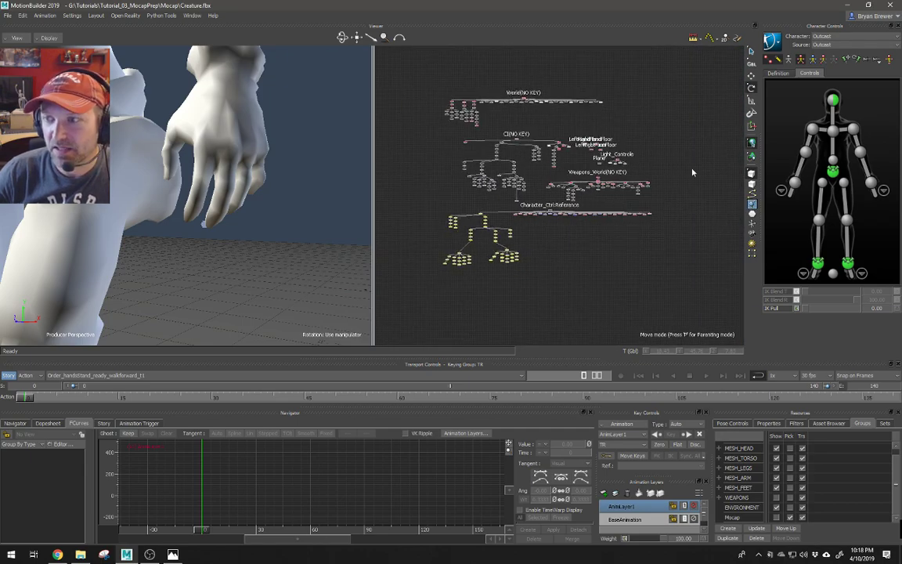
left_click_drag(691, 97, 341, 296)
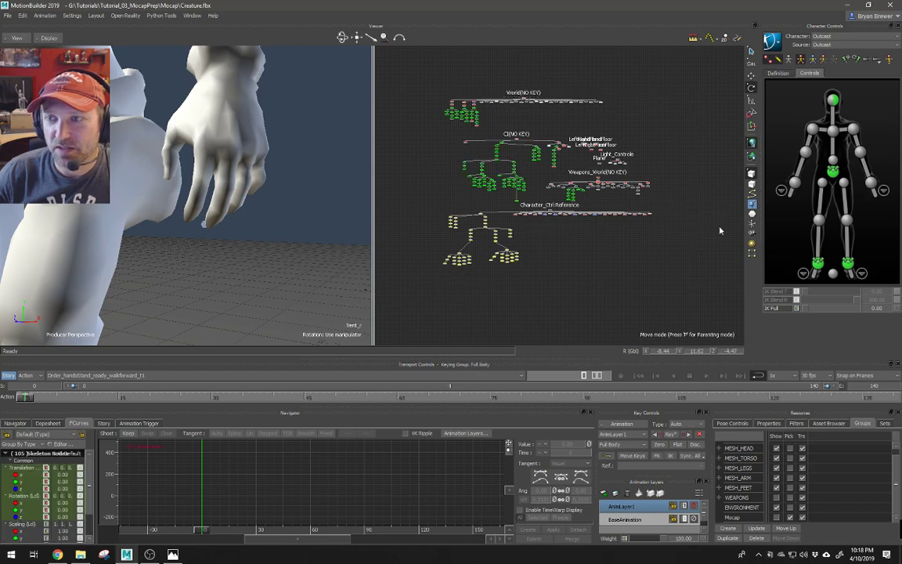
left_click(694, 236)
left_click_drag(702, 60, 398, 316)
left_click(695, 188)
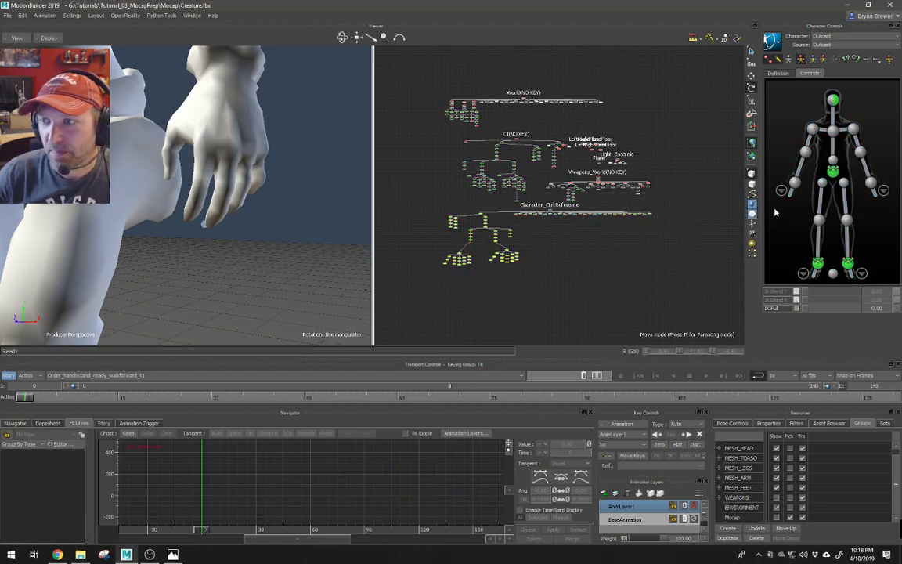
left_click_drag(708, 75, 405, 314)
left_click(671, 202)
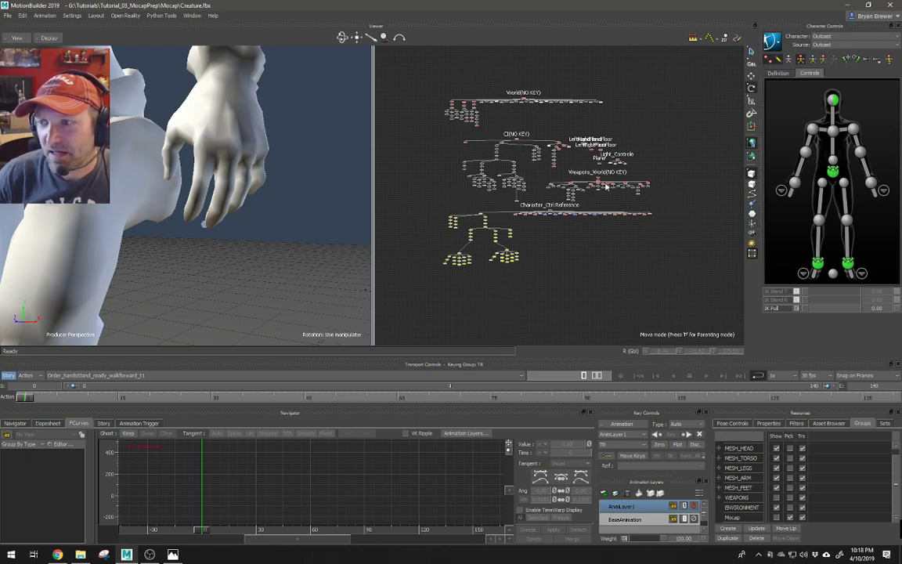
Select the left index finger's base joint and rotate it into a more relaxed pose
scroll(416, 237, "up", 3)
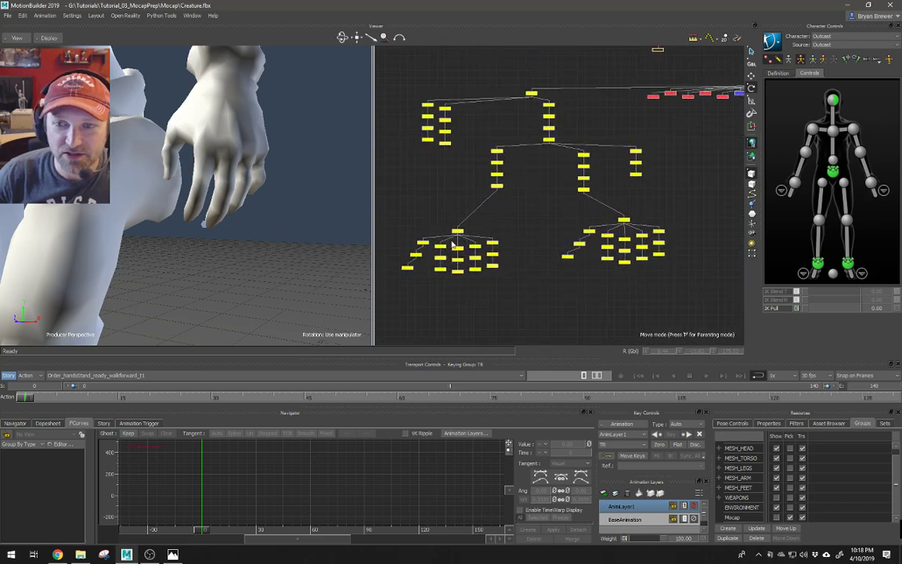
left_click(397, 227)
left_click_drag(263, 168, 260, 152, "ctrl+shift")
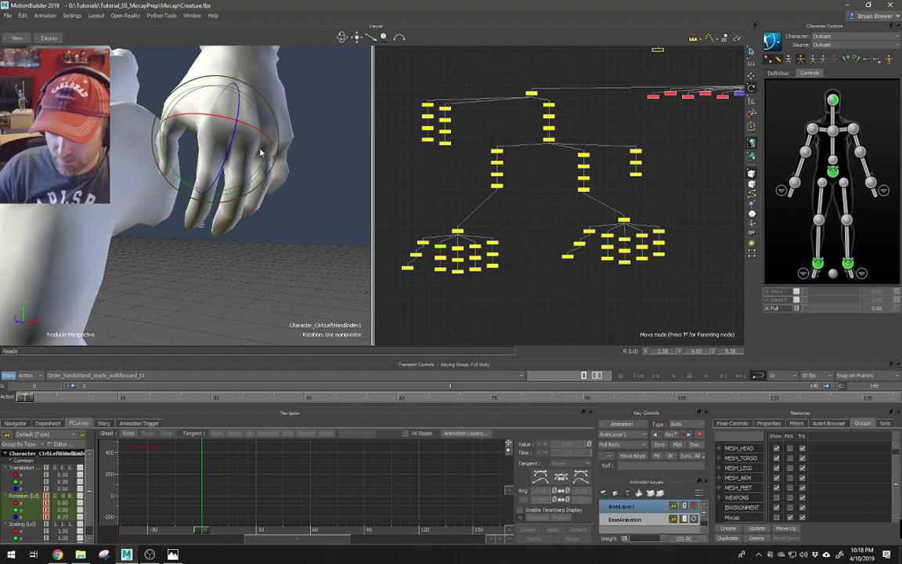
left_click_drag(227, 169, 203, 187, "ctrl+shift")
left_click(252, 182)
Rotate the left hand's middle, ring and pinky joints together to curl those fingers
left_click(244, 244)
left_click_drag(243, 243, 301, 207)
scroll(263, 205, "down", 5)
left_click_drag(219, 192, 314, 147, "alt")
scroll(254, 182, "down", 4)
scroll(262, 166, "down", 5)
middle_click_drag(209, 158, 203, 181, "alt")
right_click_drag(202, 182, 283, 201, "alt")
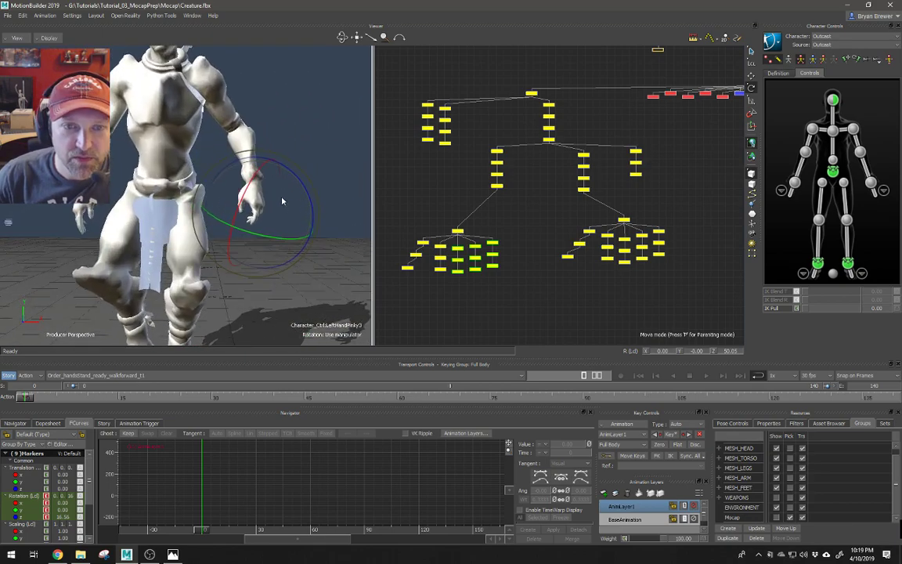
Create a pose from the current left-hand pose and update its thumbnail with a close-up of the hand
left_click(731, 423)
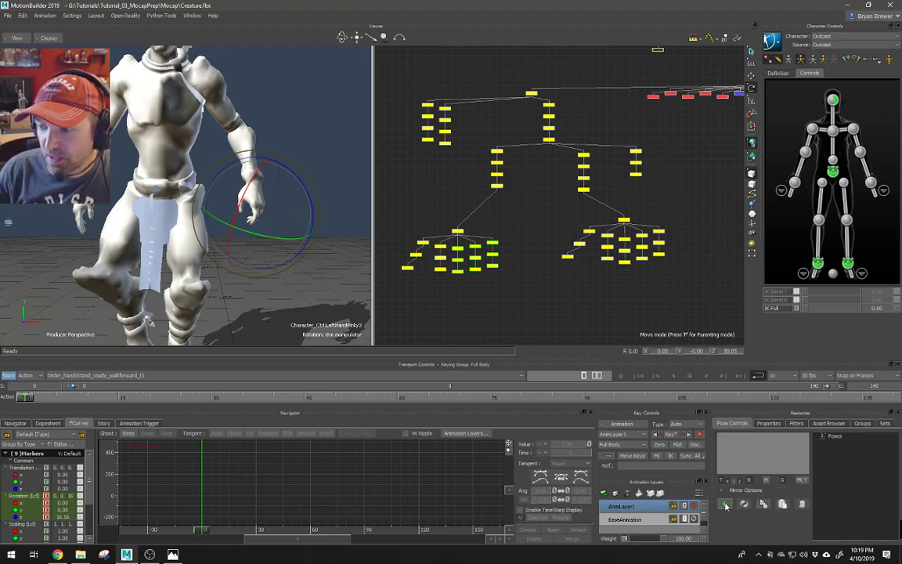
left_click(725, 504)
right_click_drag(268, 247, 370, 249, "alt")
middle_click_drag(304, 255, 232, 246, "alt")
right_click_drag(232, 245, 296, 250, "alt")
left_click_drag(296, 251, 280, 249, "alt")
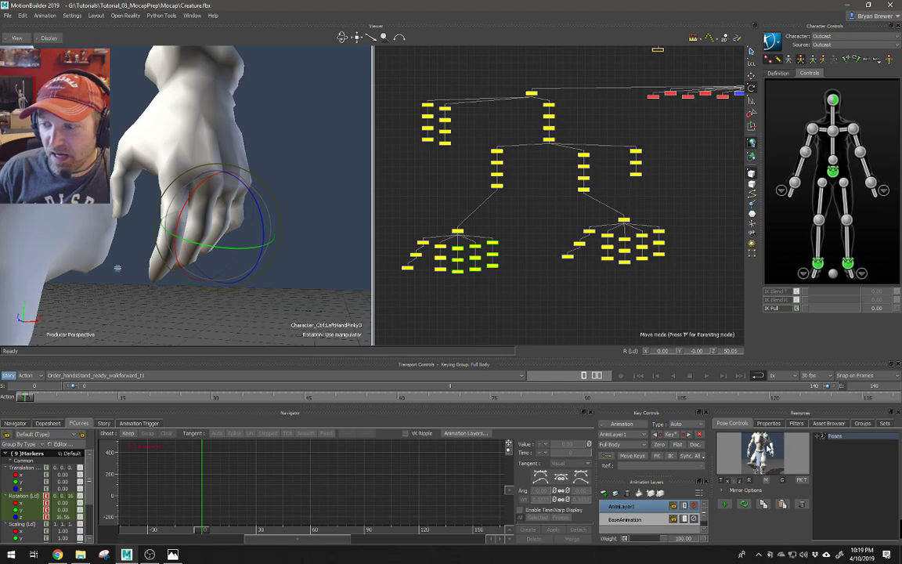
left_click(765, 453)
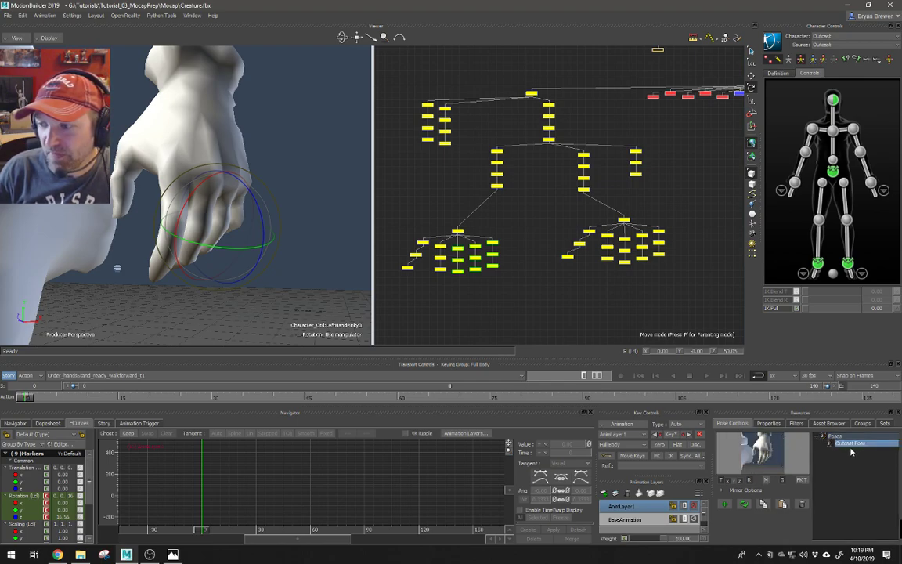
Select the right hand's finger controls and paste the saved hand pose onto them, mirrored, with Body Parts keying
left_click_drag(280, 217, 224, 234, "alt")
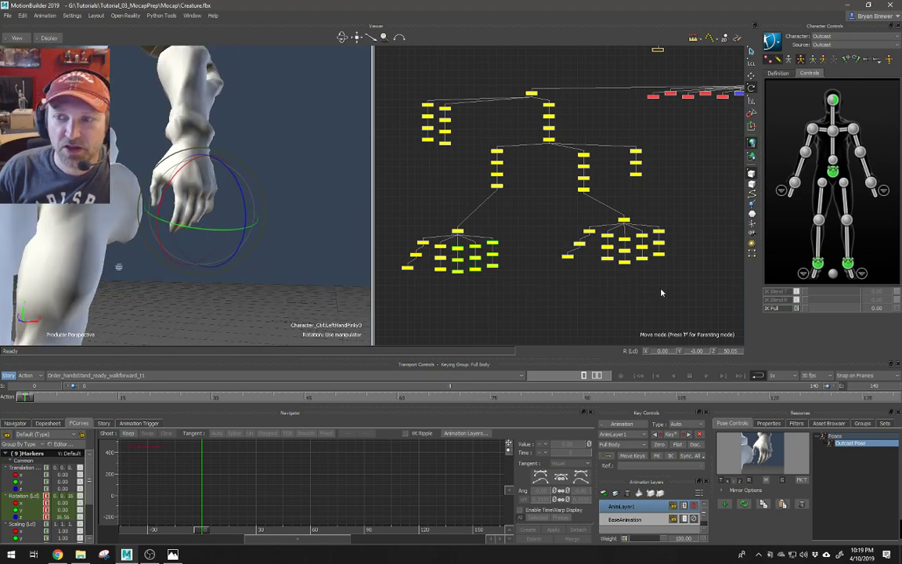
left_click_drag(177, 253, 315, 246, "alt")
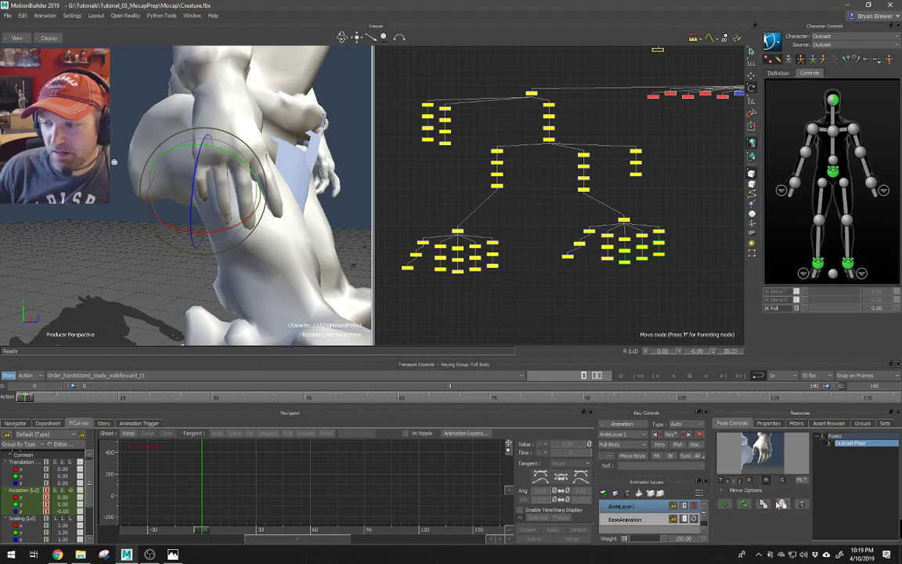
left_click(782, 504)
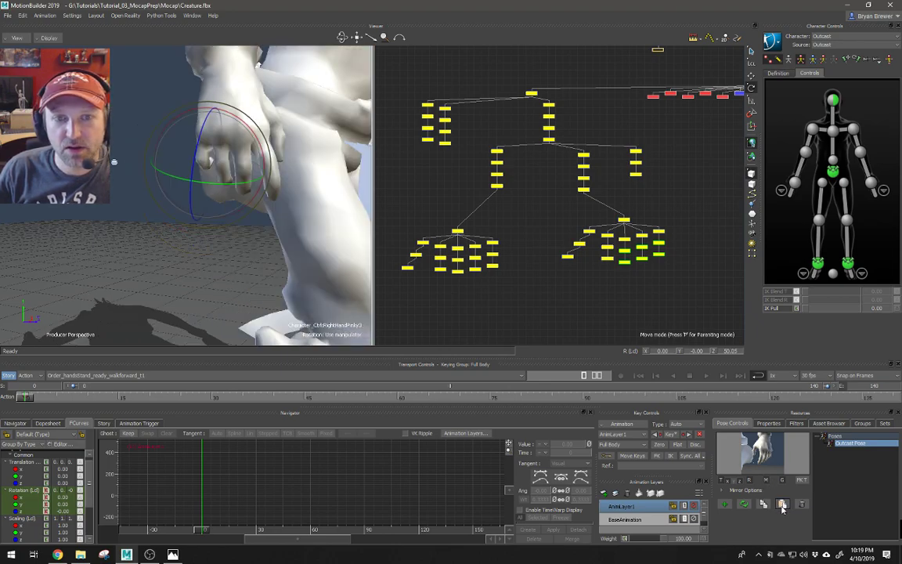
left_click(782, 506)
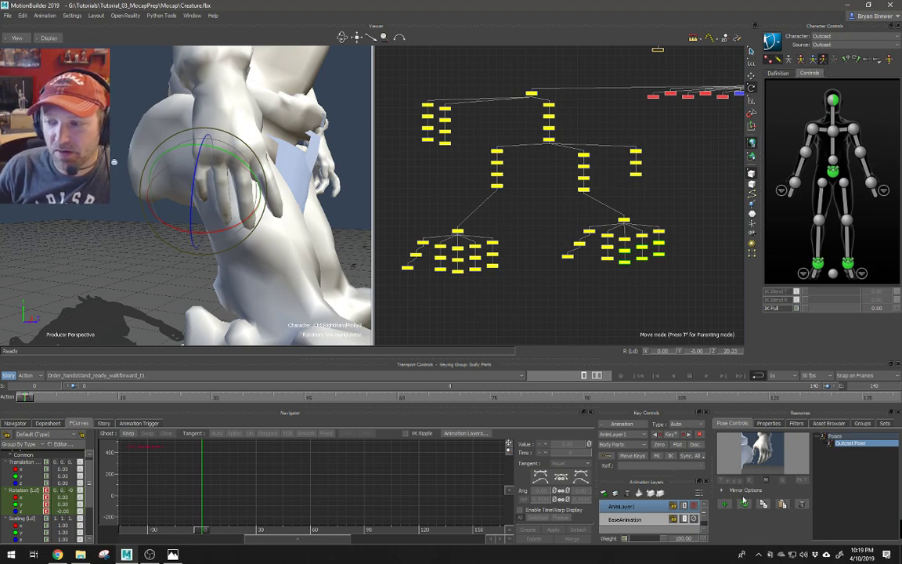
left_click(782, 505)
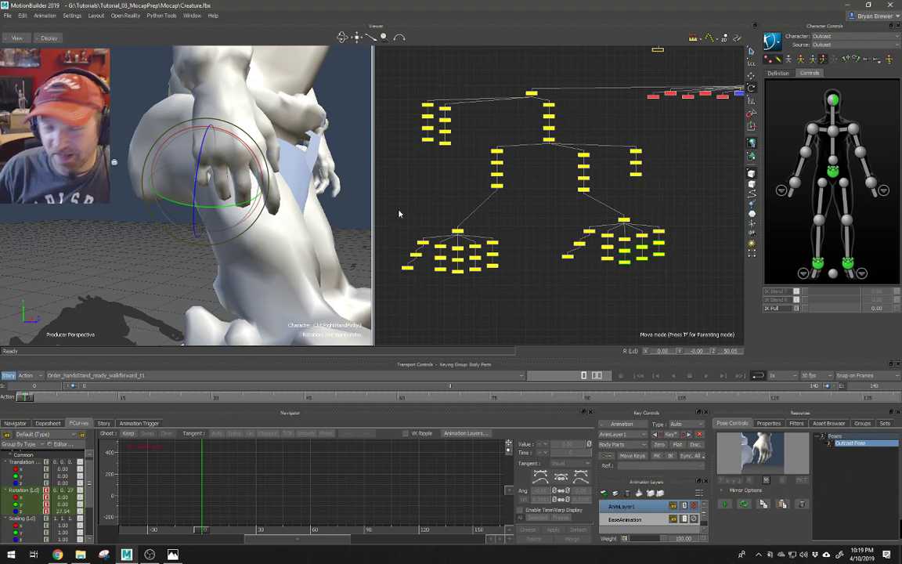
Examine both hands and the creature's overall body pose from the front and the side
right_click_drag(356, 206, 329, 188, "alt")
left_click_drag(329, 187, 263, 159, "alt")
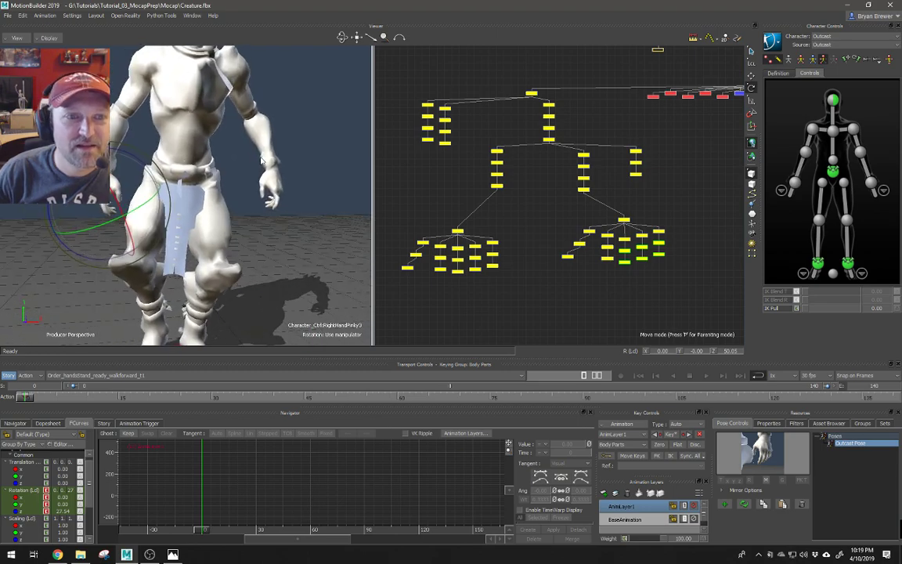
right_click_drag(263, 160, 213, 165, "alt")
left_click_drag(212, 166, 260, 181, "alt")
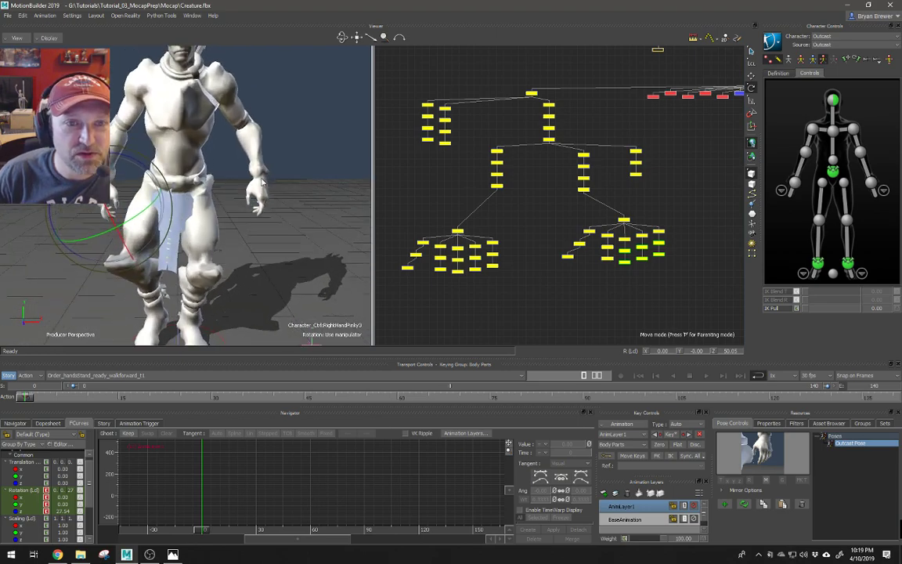
right_click_drag(260, 181, 313, 183, "alt")
left_click_drag(313, 183, 355, 155, "alt")
mouse_move(285, 167)
left_mouse_down("alt")
mouse_move(312, 167)
mouse_move(286, 165)
left_mouse_up("alt")
left_click_drag(205, 153, 186, 176, "alt")
Switch keying to Full Body and check the chest, hips, head and right shoulder effectors of the control rig
left_click(832, 129)
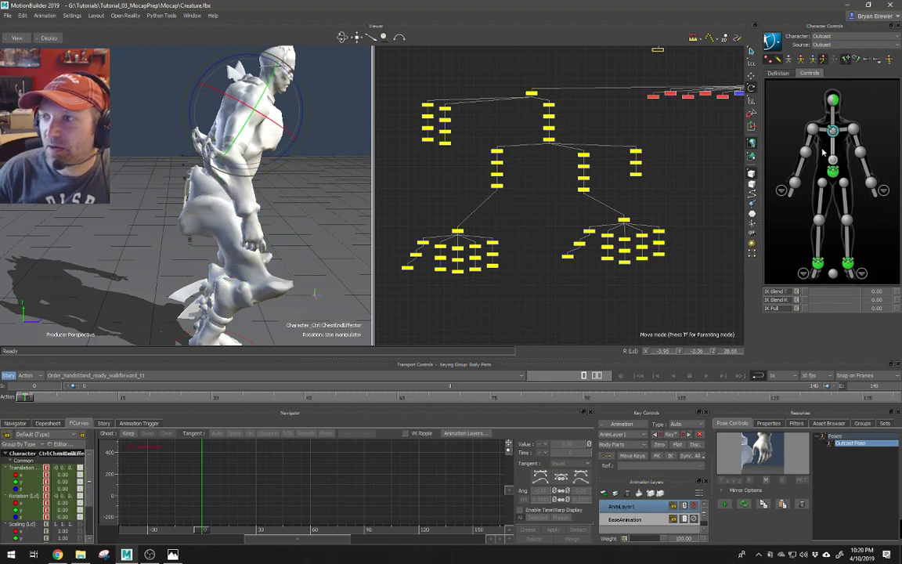
left_click(799, 61)
left_click(832, 170)
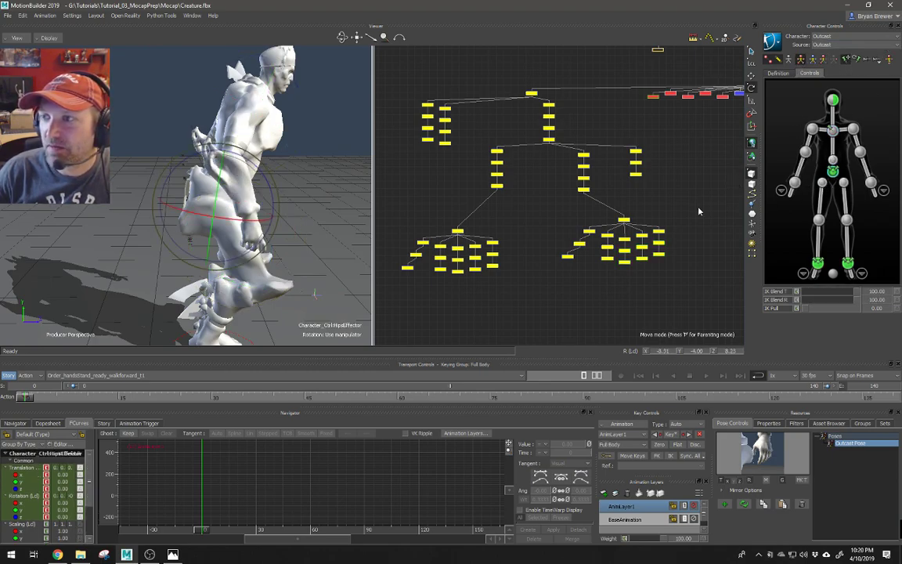
left_click_drag(260, 189, 267, 197, "alt")
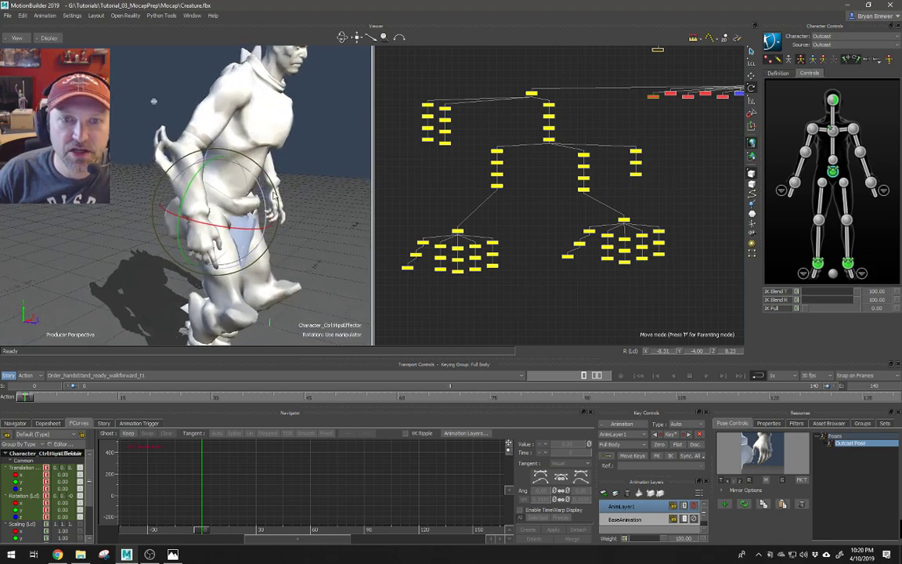
left_click(838, 99)
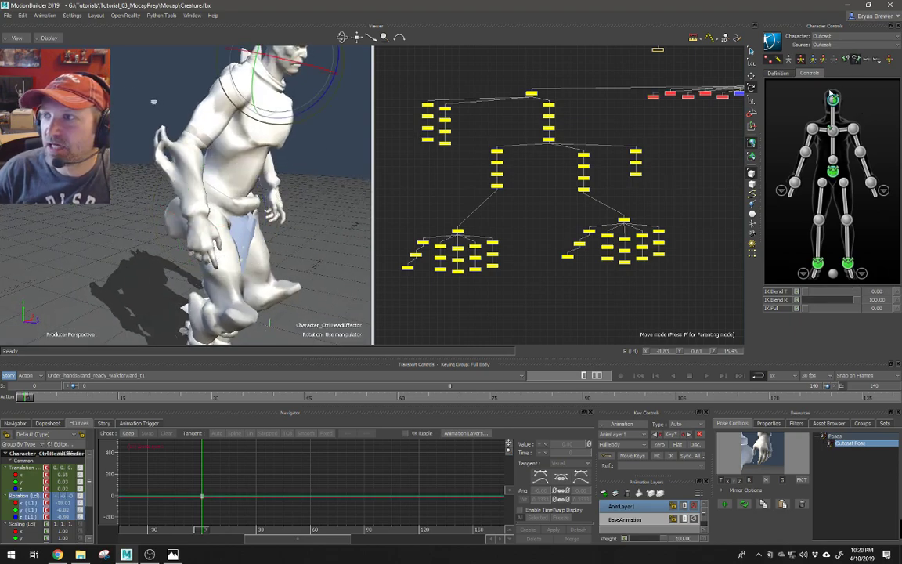
scroll(263, 164, "down", 3)
left_click(804, 130)
left_click(811, 130)
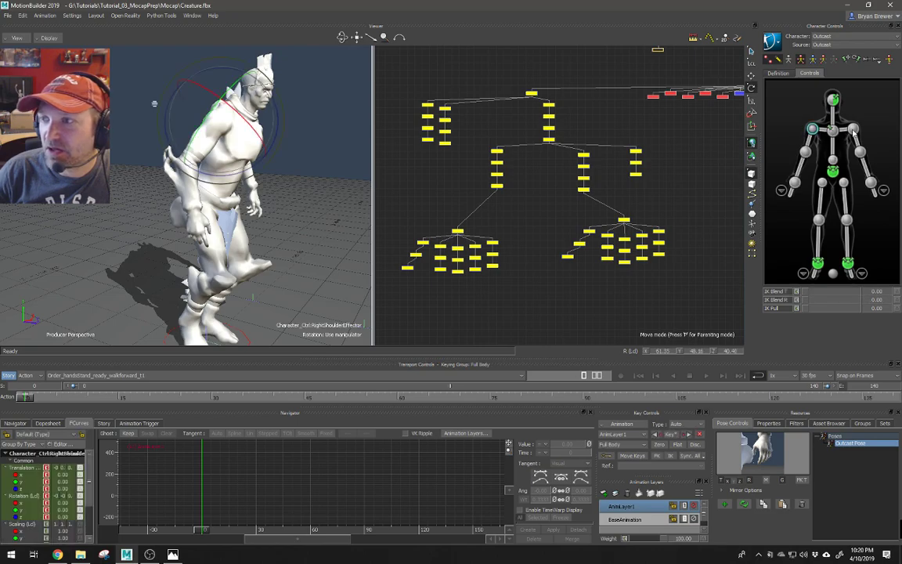
Select the hips effector and rotate it to adjust the body's lean on AnimLayer1
left_click(834, 171)
mouse_move(293, 190)
left_mouse_down("alt")
mouse_move(232, 197)
mouse_move(297, 199)
mouse_move(285, 189)
mouse_move(305, 179)
left_mouse_up("alt")
middle_click_drag(305, 180, 300, 172, "alt")
left_click_drag(238, 180, 302, 198)
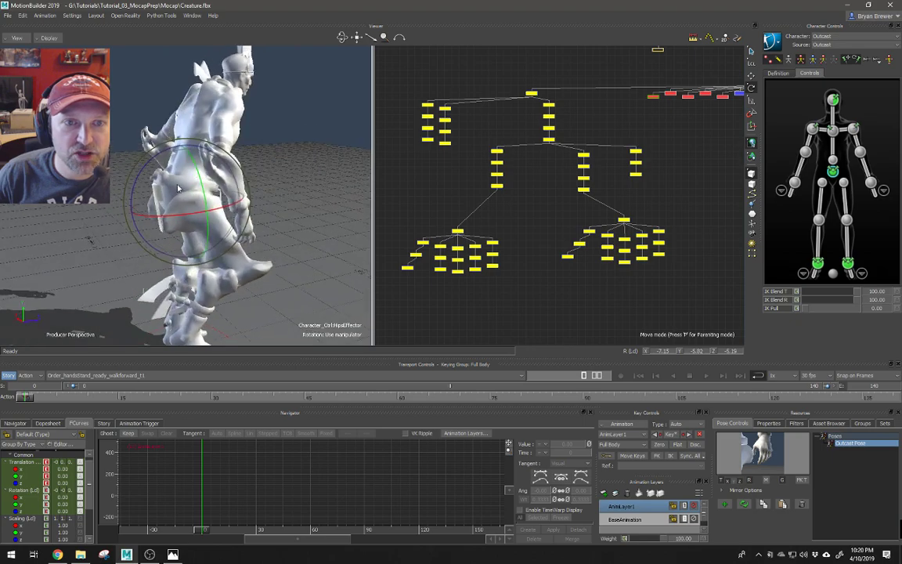
left_click_drag(137, 183, 165, 177)
mouse_move(282, 175)
left_mouse_down("alt")
mouse_move(260, 173)
mouse_move(279, 177)
left_mouse_up("alt")
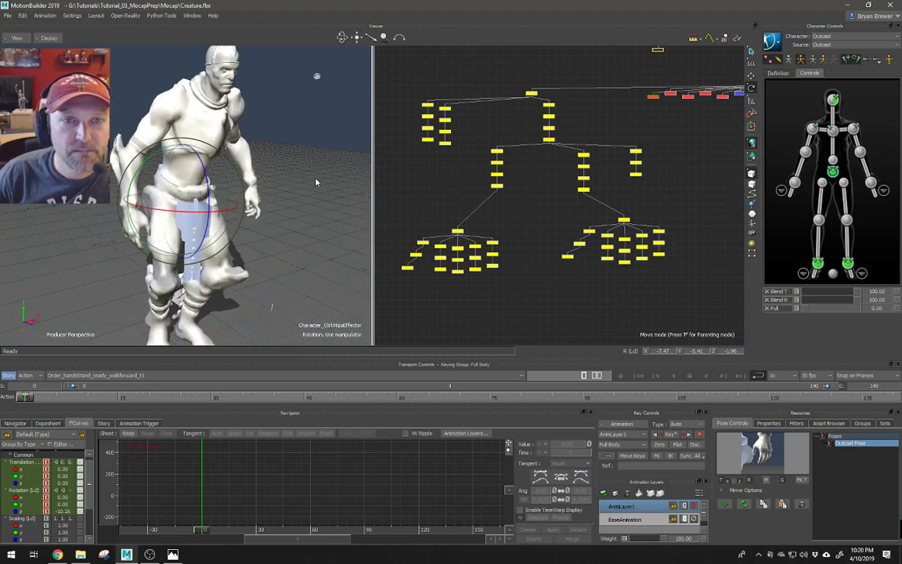
Play the walk and review the adjusted body pose in the front and perspective views
key("ctrl+f")
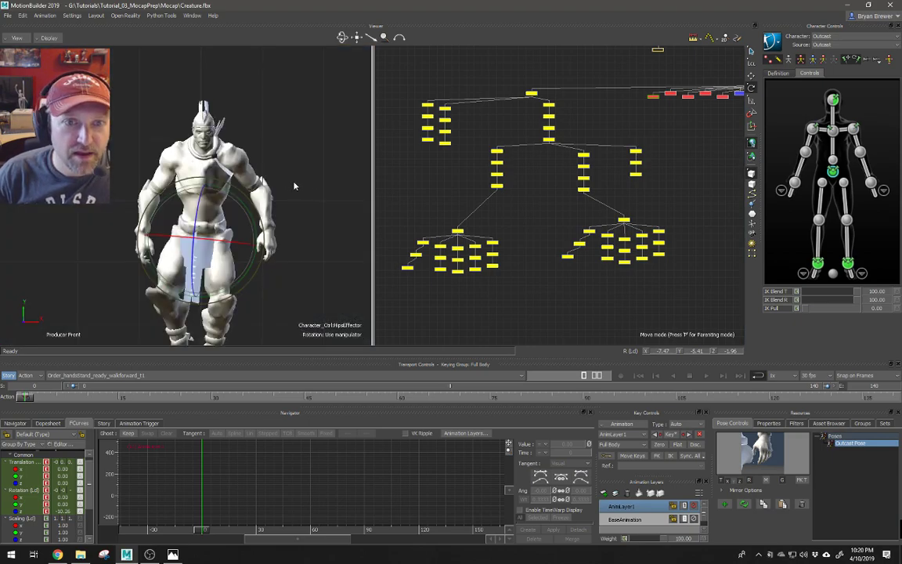
middle_click_drag(269, 224, 255, 173, "alt")
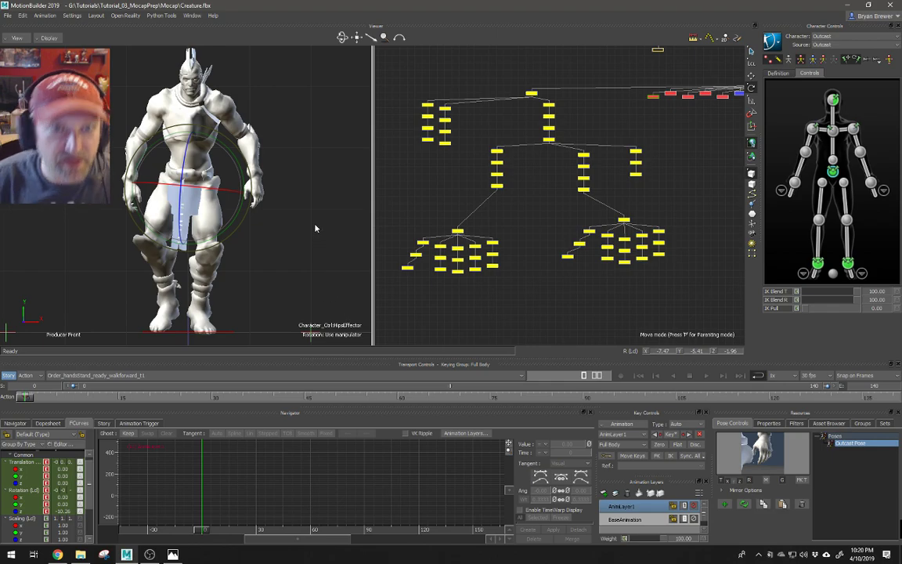
right_click_drag(314, 229, 283, 208, "alt")
key("alt+v")
right_click_drag(252, 240, 279, 248, "alt")
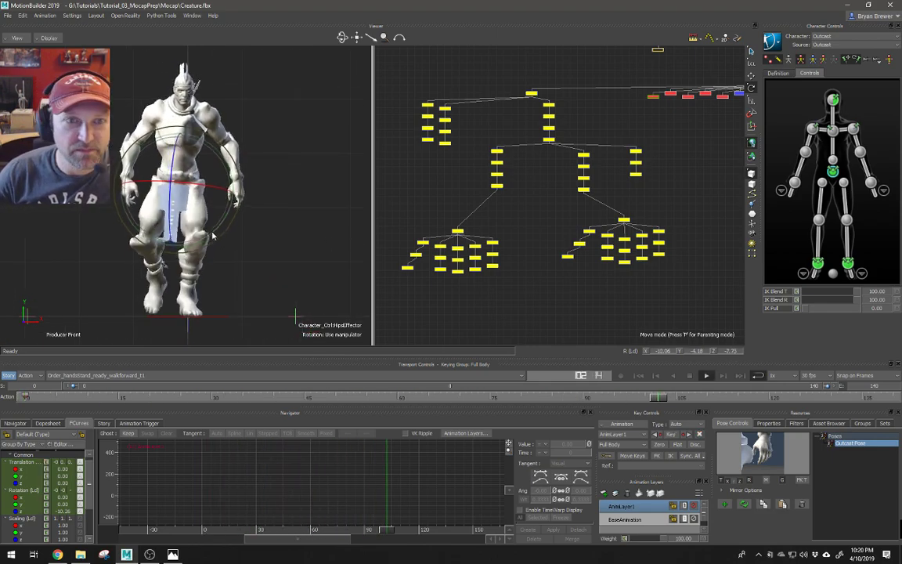
key("ctrl+e")
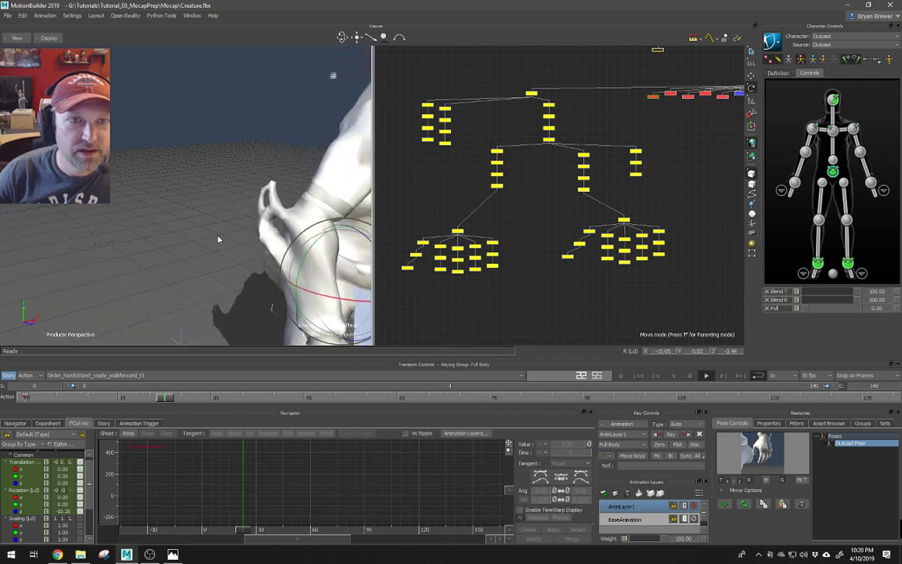
right_click_drag(250, 233, 229, 204, "alt")
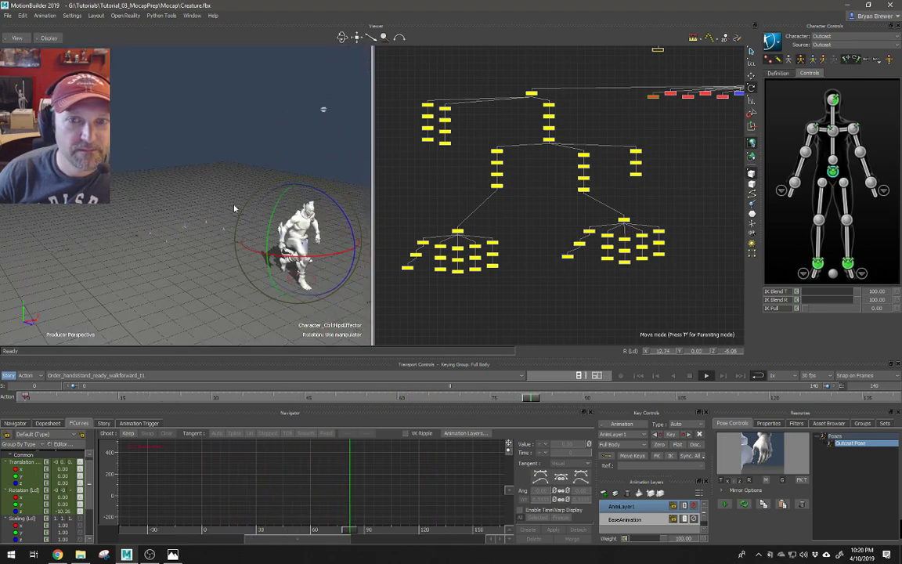
left_click_drag(229, 203, 219, 204, "alt")
middle_click_drag(212, 205, 210, 203, "alt")
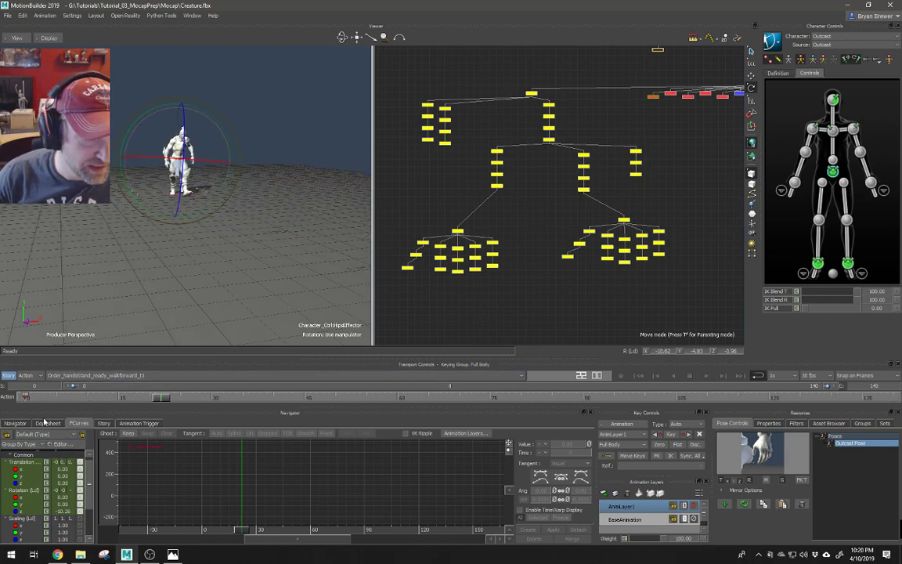
Enlarge the Navigator area and open the Outcast character's settings
left_click(15, 423)
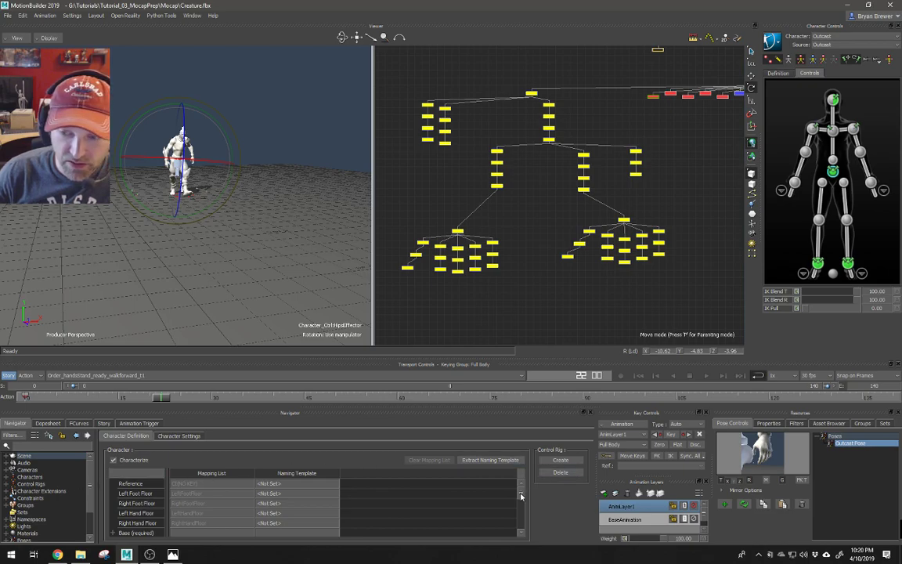
left_click_drag(519, 499, 514, 532)
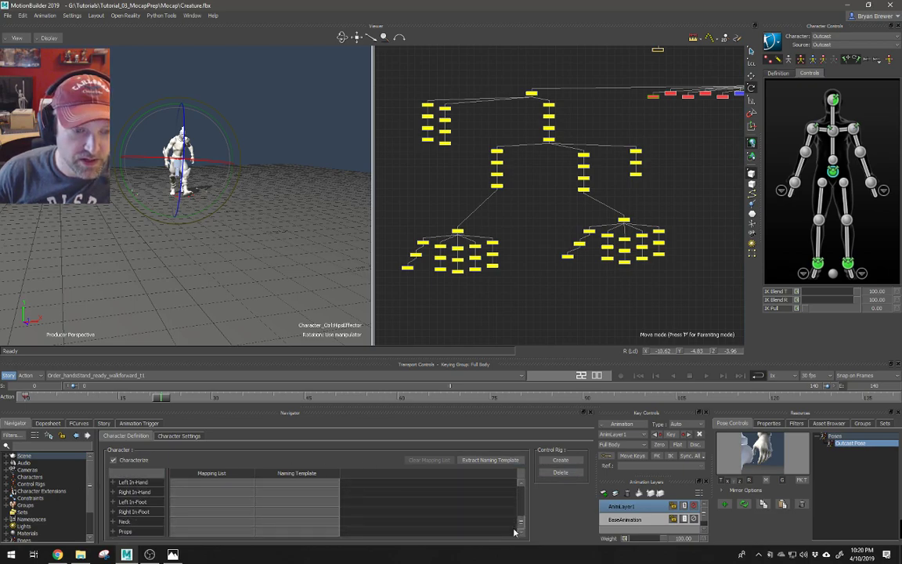
left_click_drag(270, 358, 298, 285)
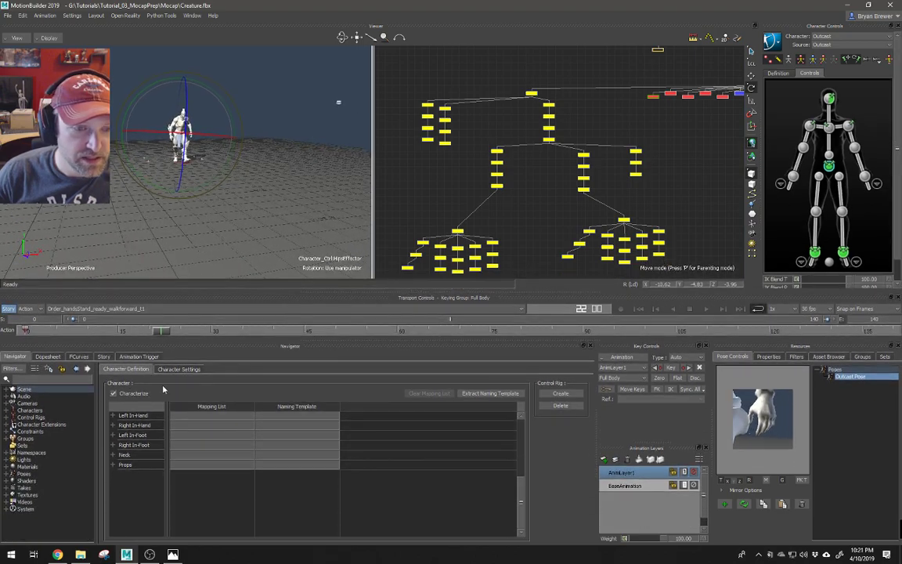
left_click(7, 410)
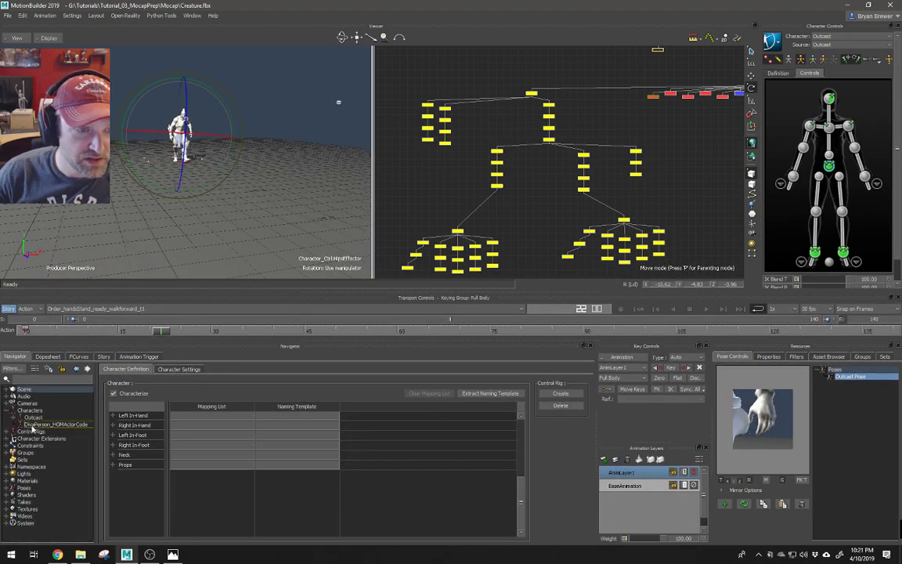
left_click(31, 417)
left_click(186, 370)
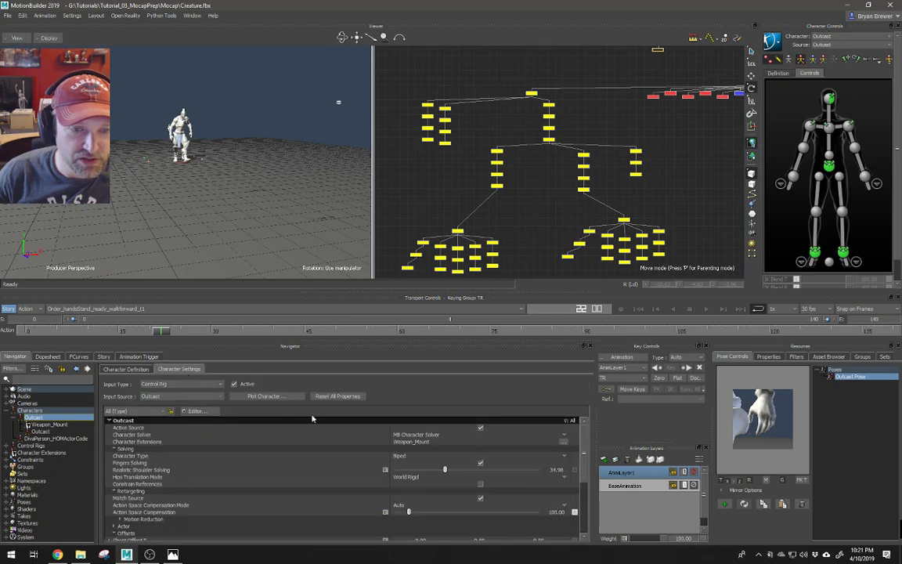
Expand the character's In Place modifiers and turn on Lock X, Lock Y and Lock Z during playback
scroll(505, 501, "down", 5)
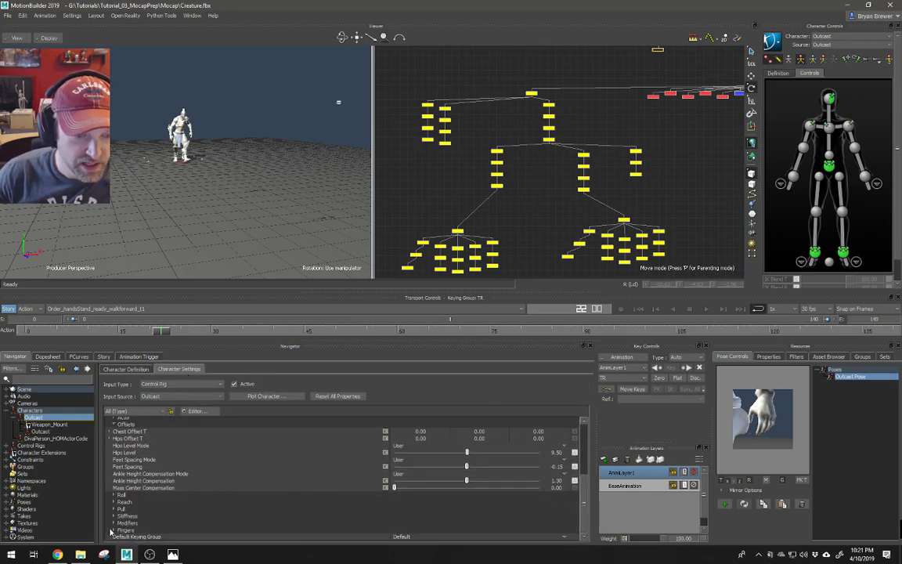
left_click(113, 524)
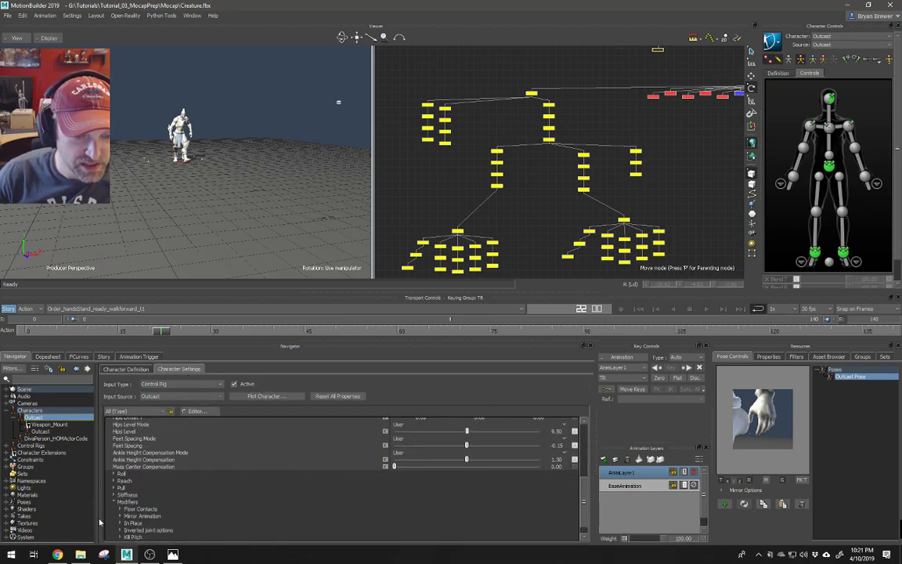
left_click(119, 524)
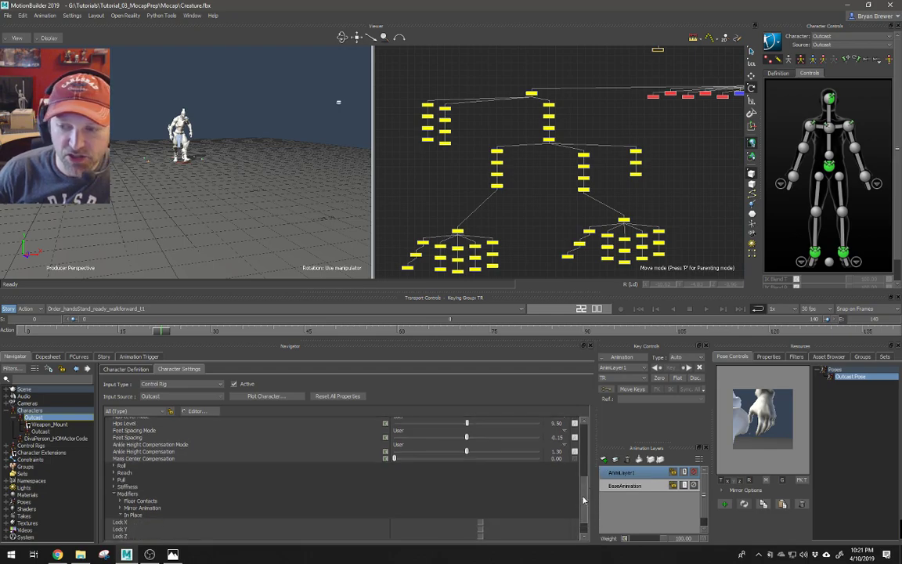
scroll(228, 465, "down", 2)
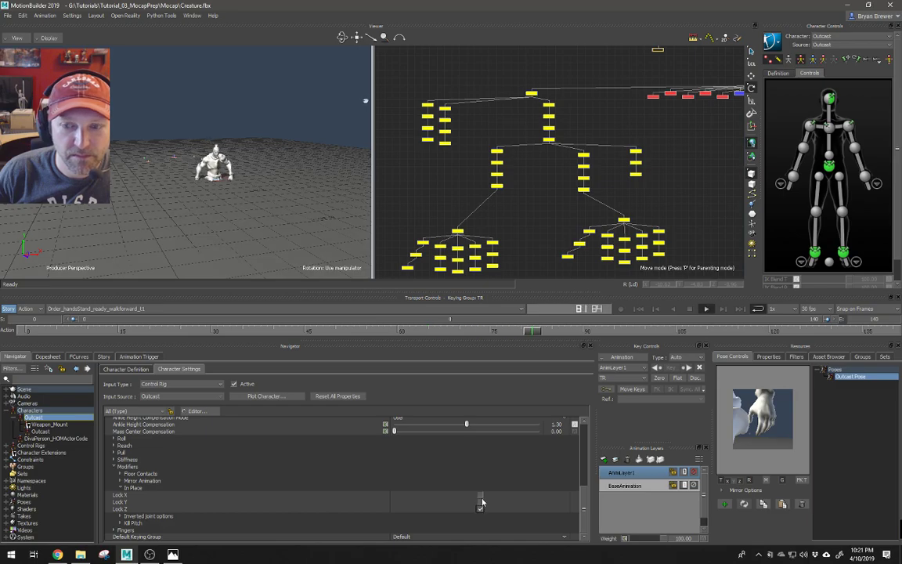
left_click_drag(323, 245, 308, 173, "ctrl+shift")
left_click_drag(448, 178, 327, 262, "ctrl+shift")
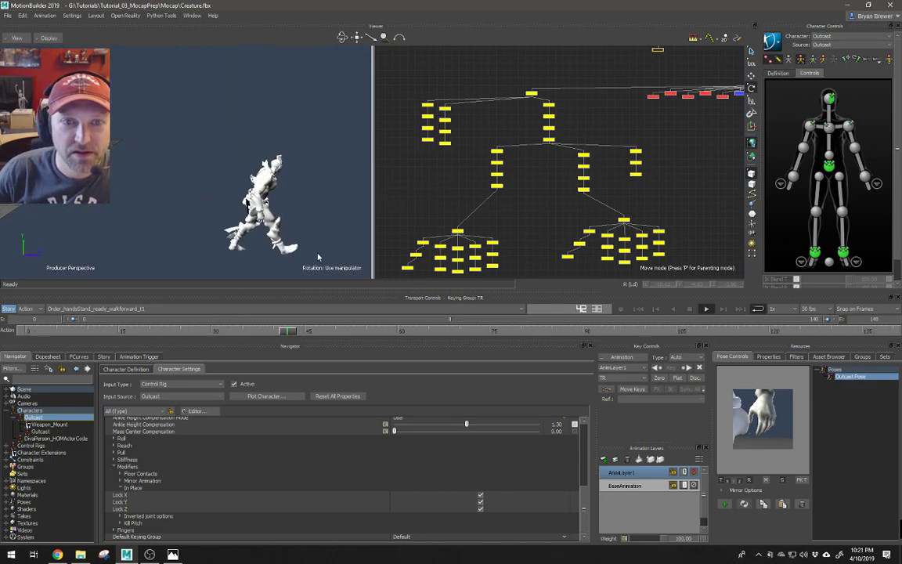
Examine the in-place walk playback from the side and from behind
left_click_drag(252, 202, 202, 174, "ctrl+shift")
mouse_move(266, 214)
left_mouse_down("ctrl+shift")
mouse_move(299, 220)
mouse_move(221, 213)
mouse_move(312, 229)
mouse_move(227, 213)
mouse_move(285, 221)
mouse_move(232, 216)
mouse_move(278, 220)
left_mouse_up("ctrl+shift")
left_click_drag(195, 219, 301, 222, "shift")
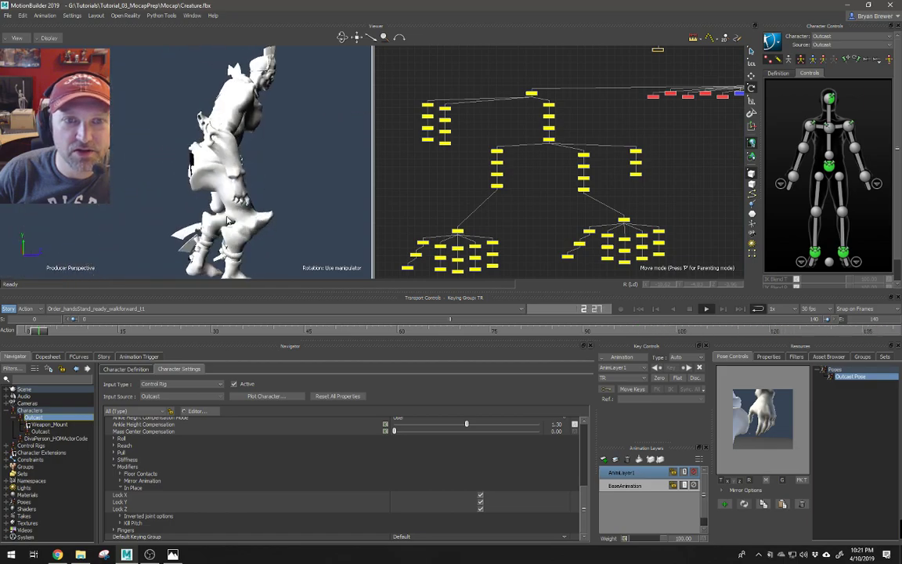
left_click_drag(224, 220, 292, 213, "ctrl+shift")
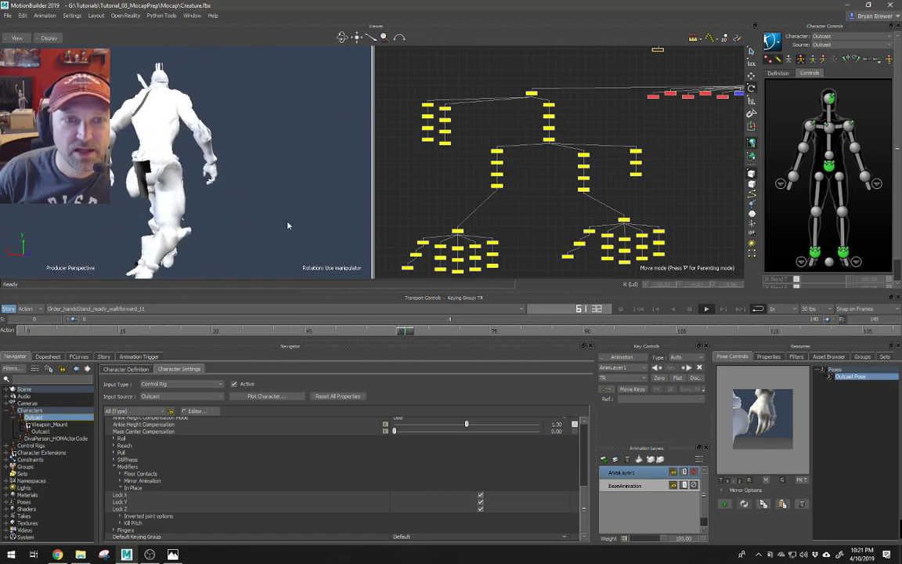
left_click_drag(213, 190, 279, 186, "shift")
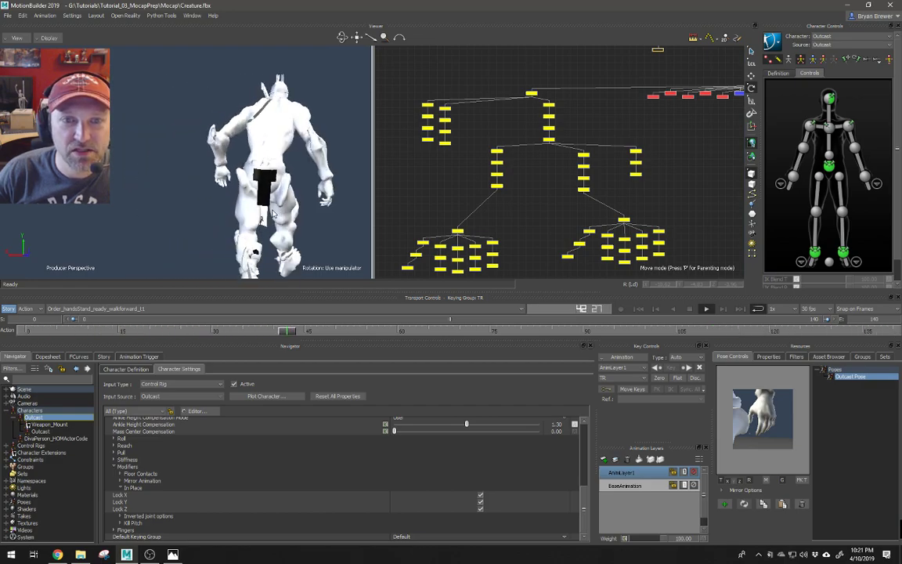
left_click_drag(345, 222, 276, 219, "shift")
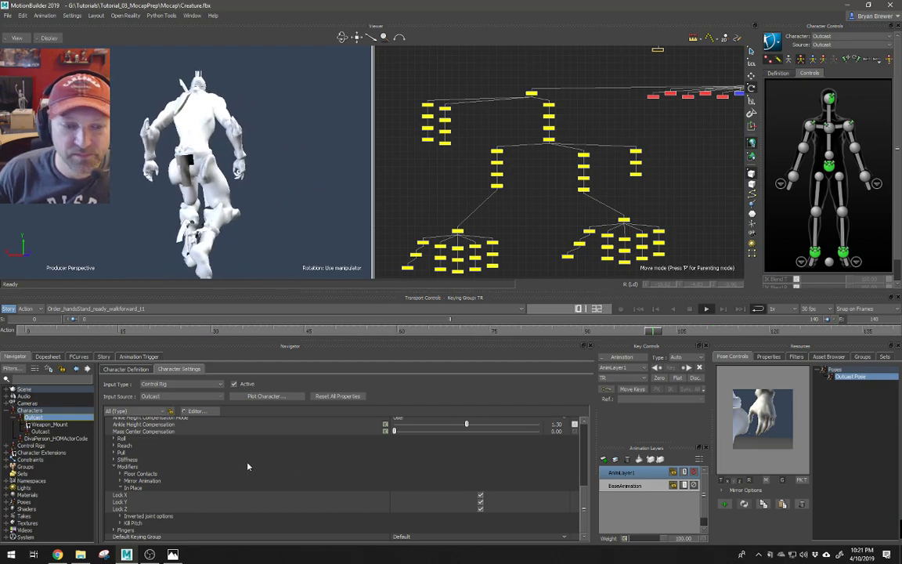
Turn off Lock X and Lock Z, review the walk with only Lock Y active, and turn off Lock Y
left_click(480, 495)
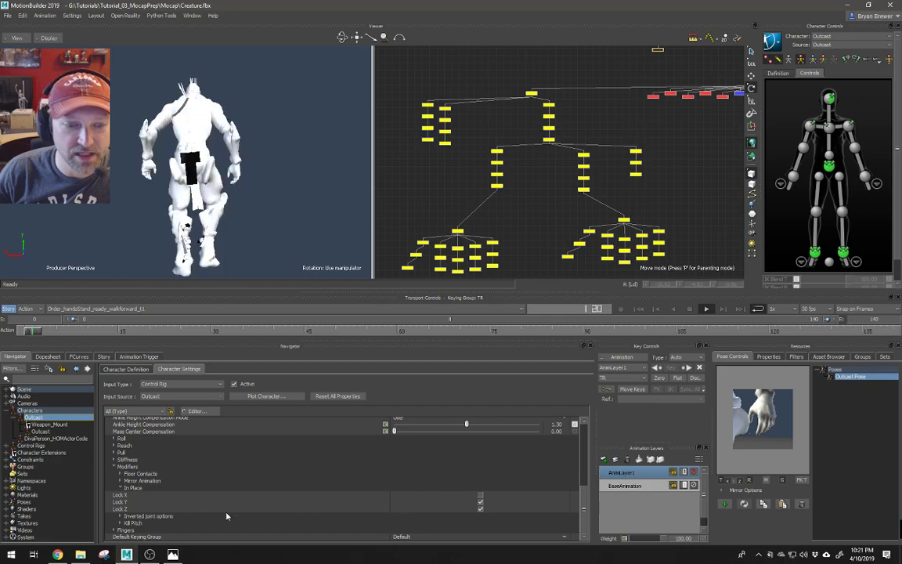
left_click(481, 506)
left_click(480, 502)
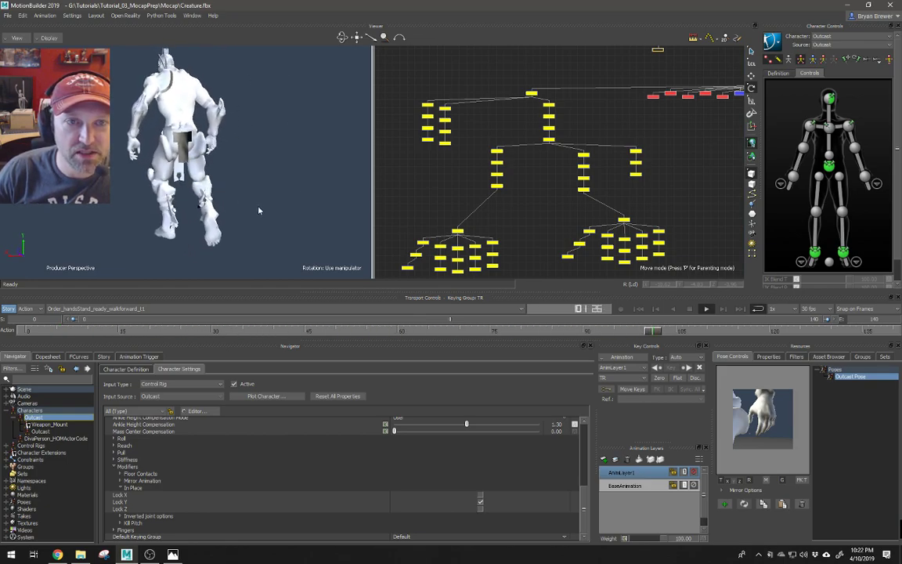
left_click_drag(225, 205, 249, 278, "ctrl+shift")
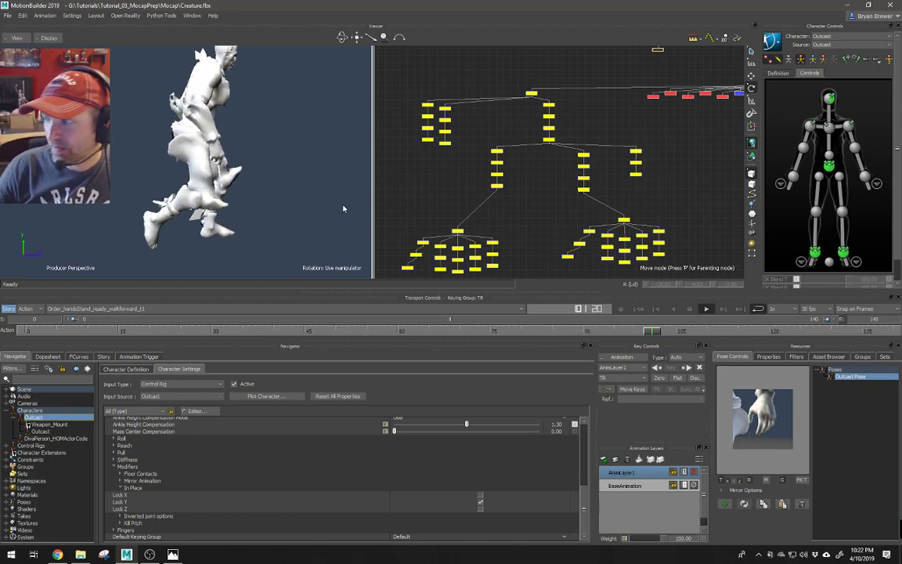
left_click_drag(199, 208, 155, 149, "ctrl+shift")
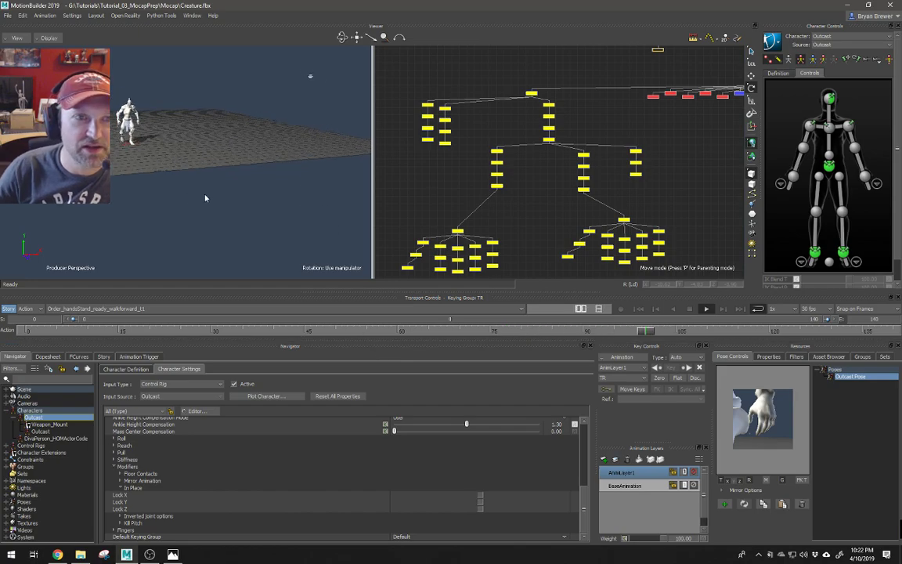
Review the unlocked walk in the front and perspective views
key("ctrl+f")
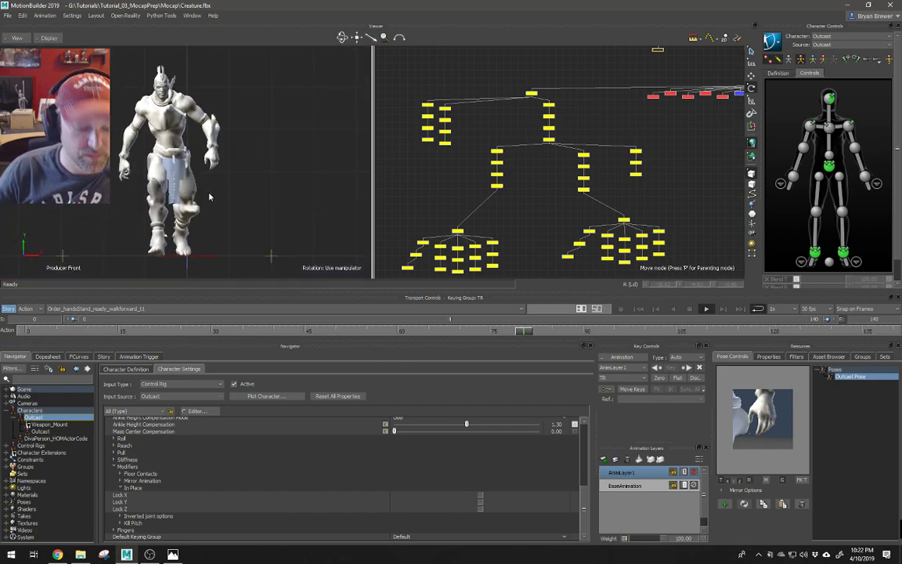
key("ctrl+p")
mouse_move(154, 188)
left_mouse_down("shift")
mouse_move(649, 204)
mouse_move(612, 179)
mouse_move(650, 182)
left_mouse_up("shift")
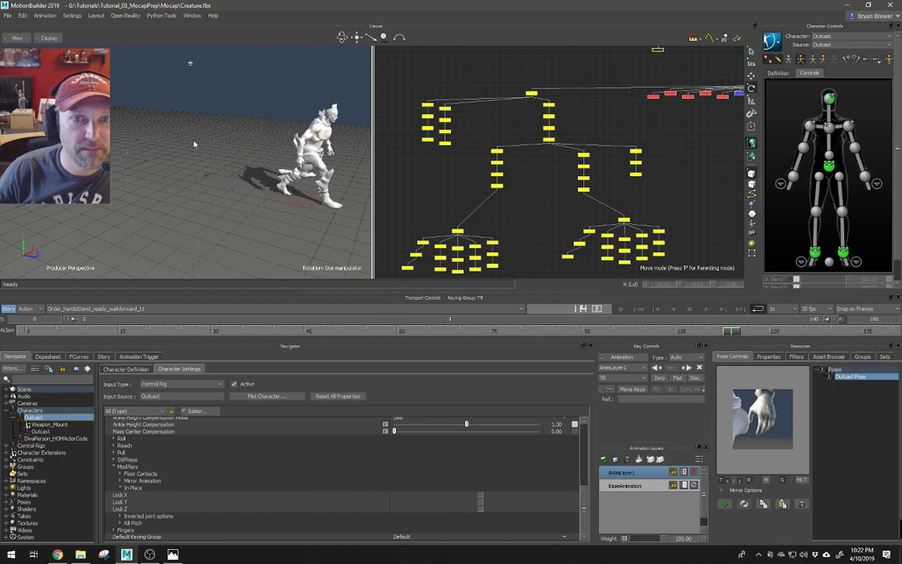
Return to the start of the take and frame the whole creature in the perspective view
left_click(50, 332)
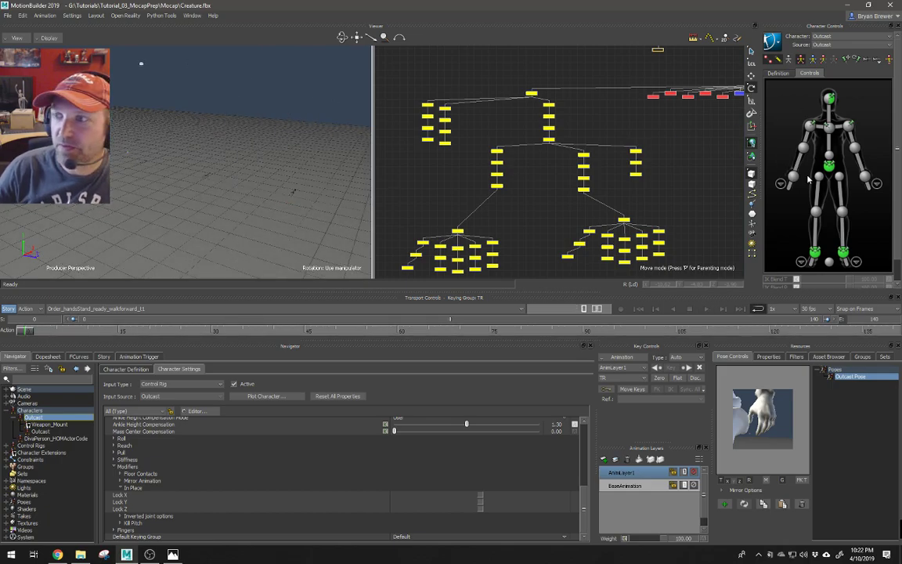
left_click(826, 174)
key("f")
key("f")
scroll(256, 137, "down", 6)
left_click_drag(257, 137, 205, 109, "ctrl+shift")
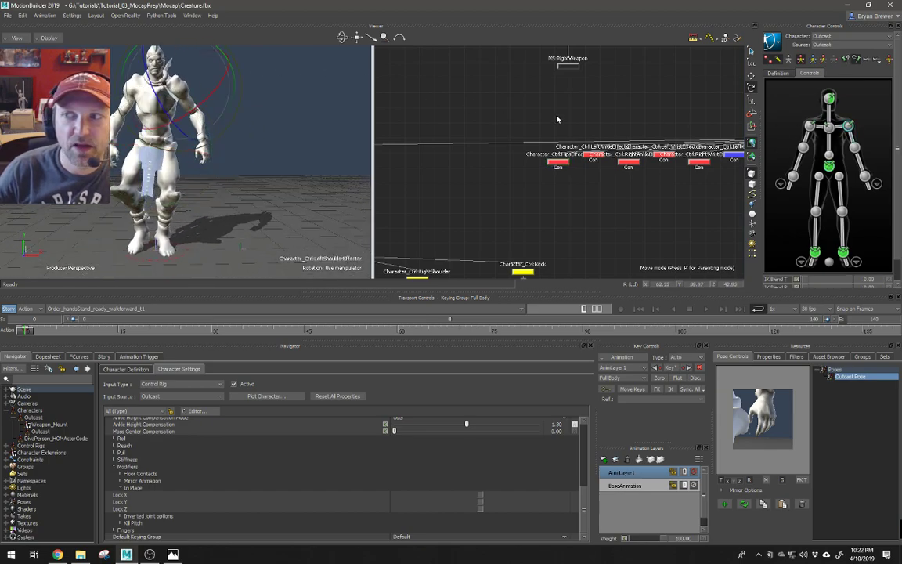
Play the walk from the first frame and compare it in the front and perspective views
key("space")
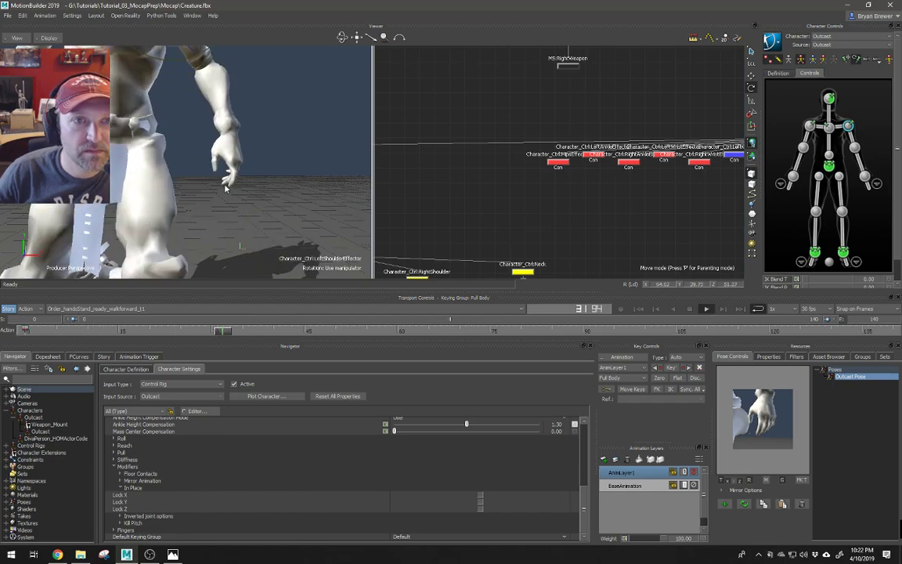
key("ctrl+f")
key("space")
left_click_drag(25, 333, 20, 332)
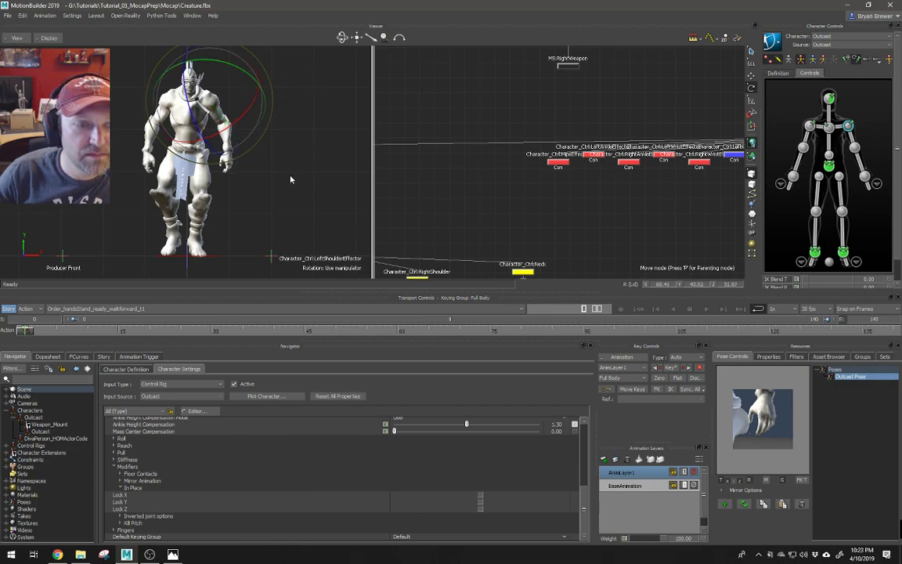
key("space")
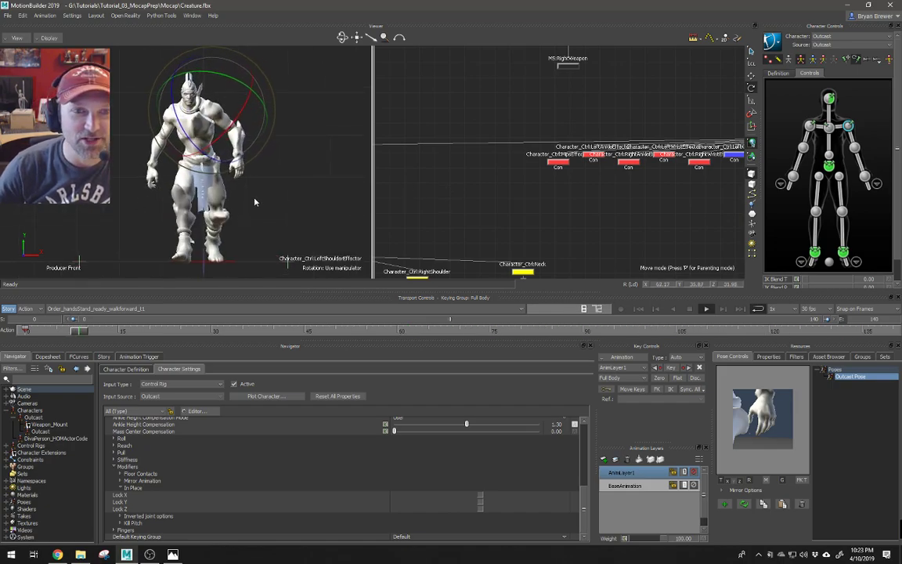
key("ctrl+e")
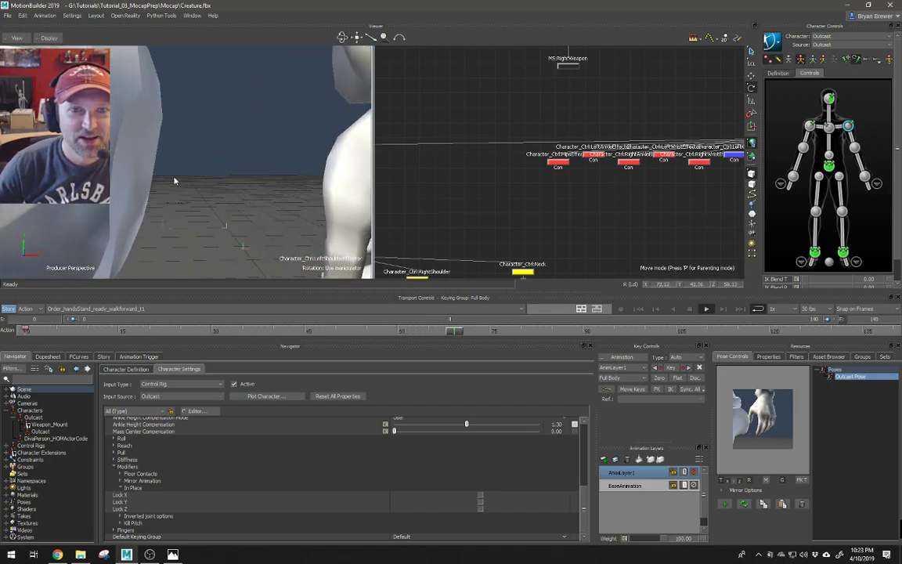
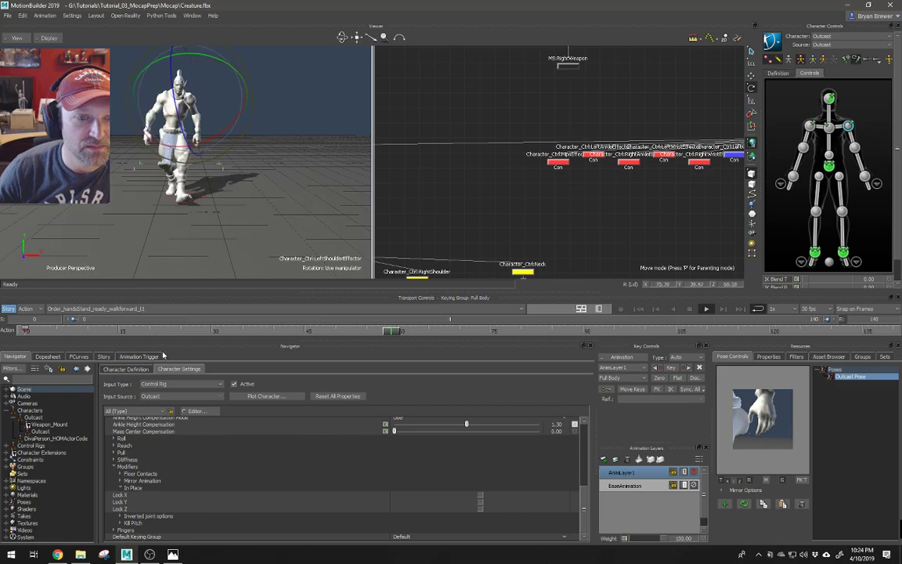
Enlarge the viewer and scrub through the walk back to the first frame
left_click_drag(197, 292, 204, 359)
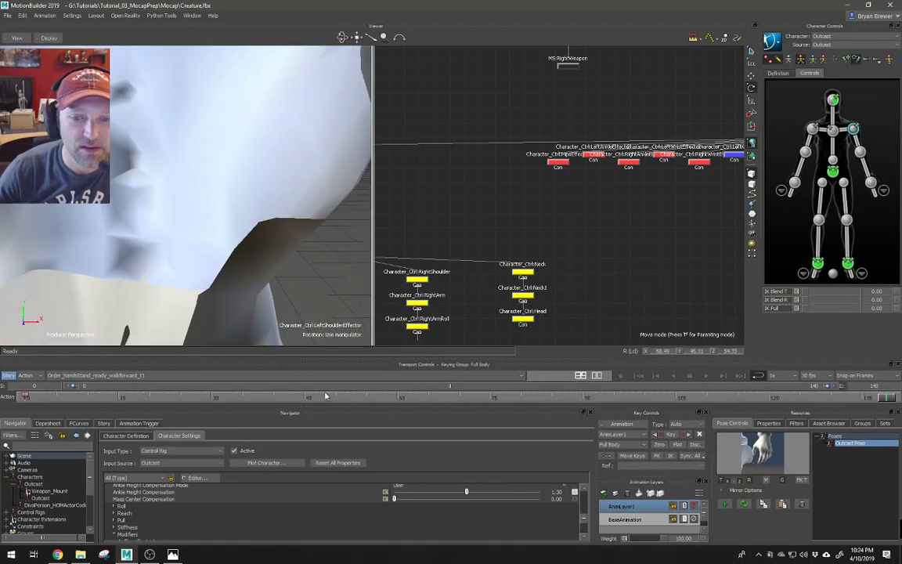
left_click(197, 398)
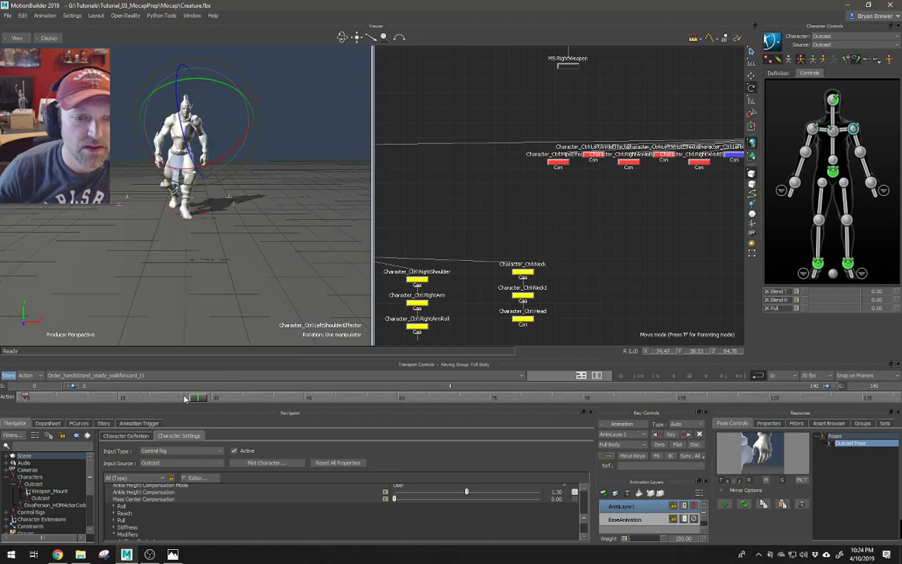
left_click_drag(198, 399, 2, 373)
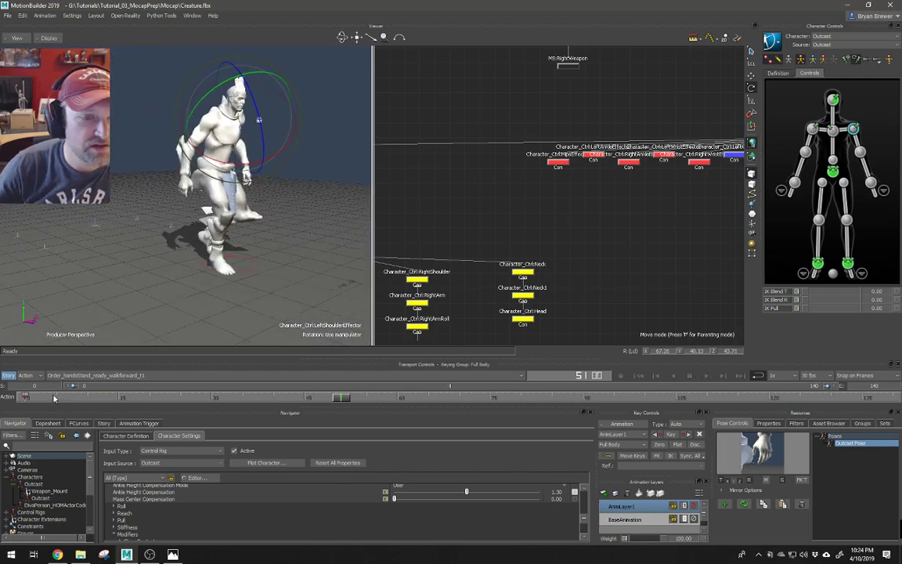
left_click(33, 399)
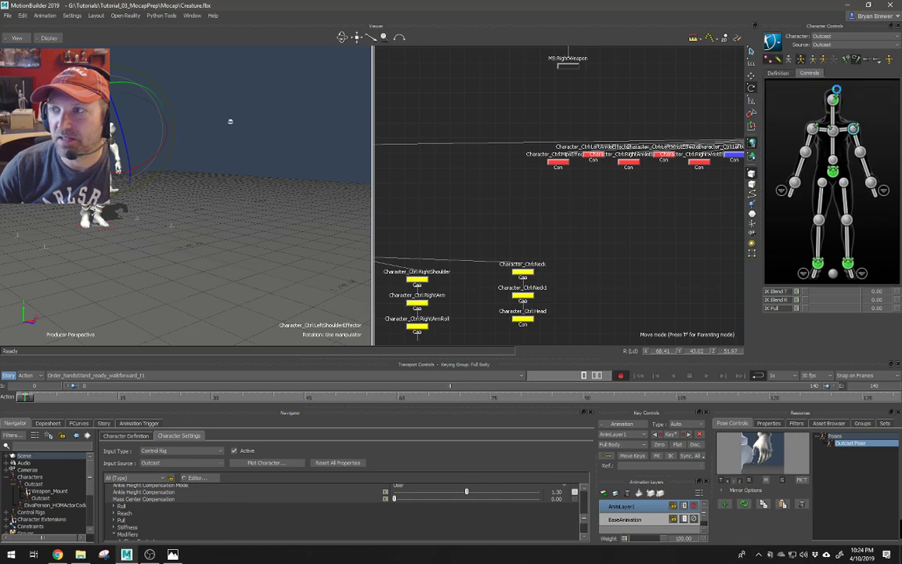
Bake the character's animation to its control rig and save the first-frame pose as Walk
left_click(773, 41)
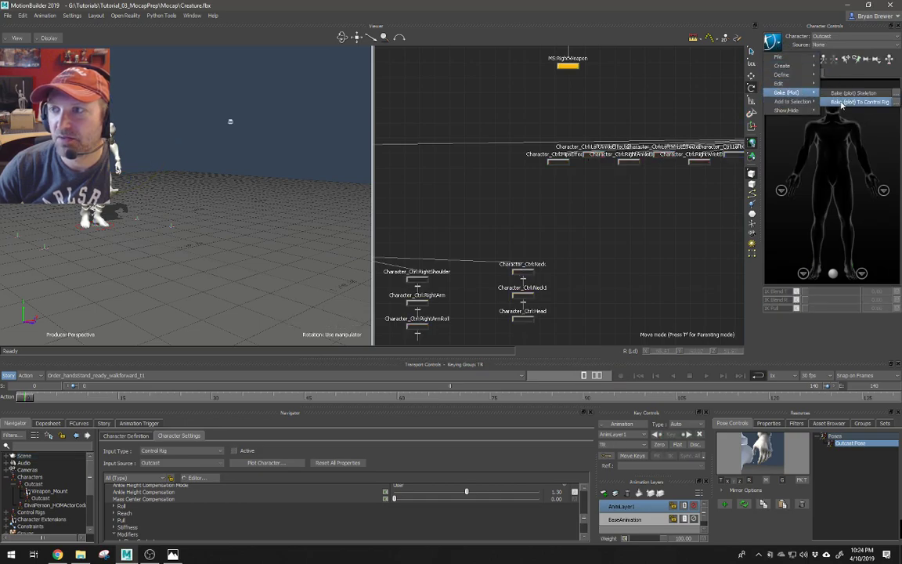
left_click(841, 103)
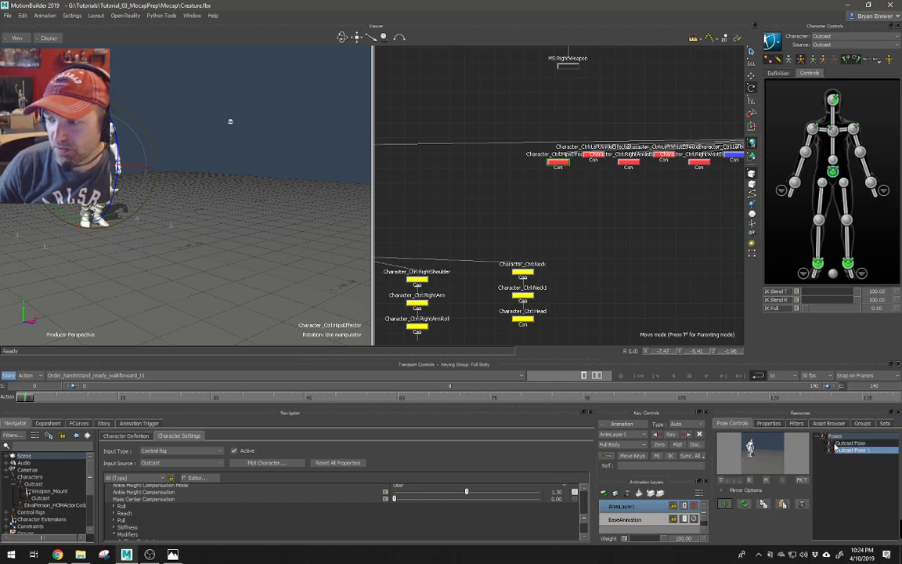
right_click(854, 451)
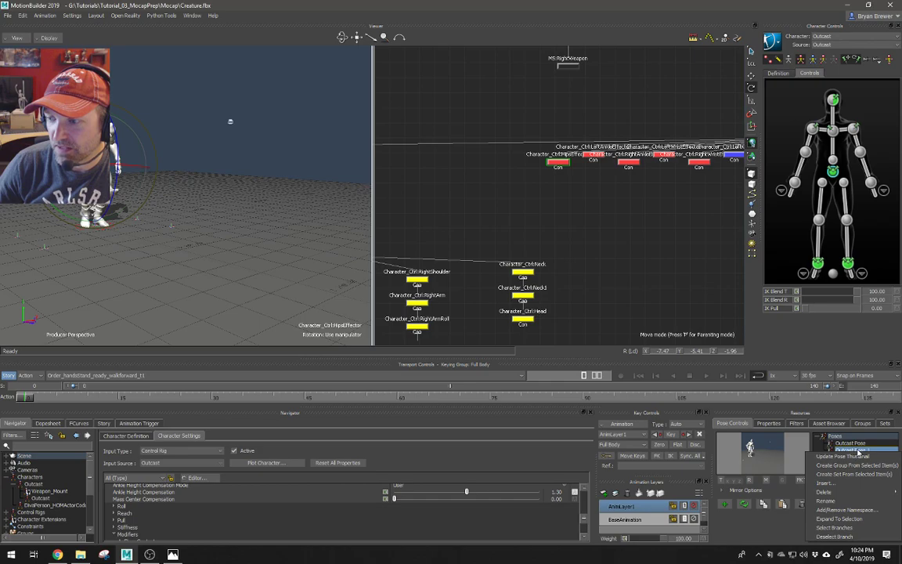
left_click(837, 501)
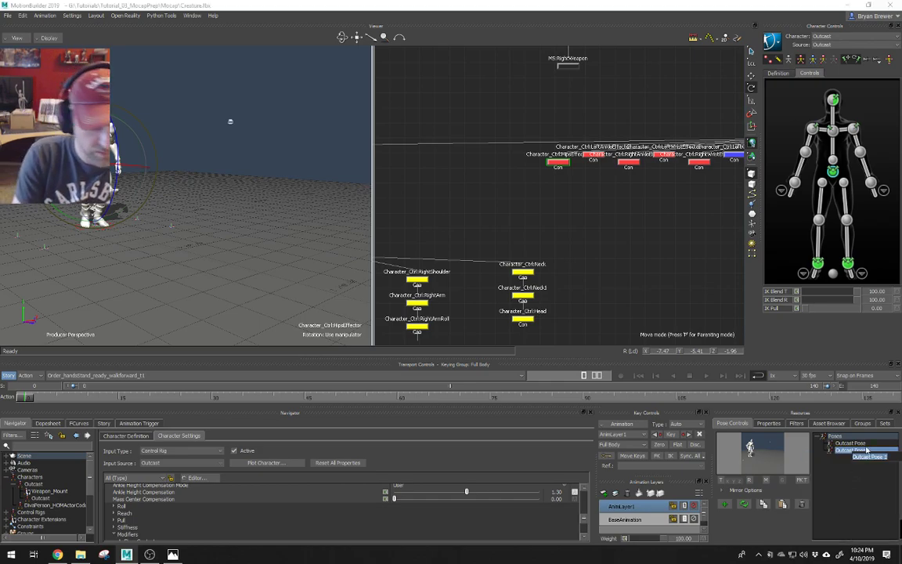
type("Walk")
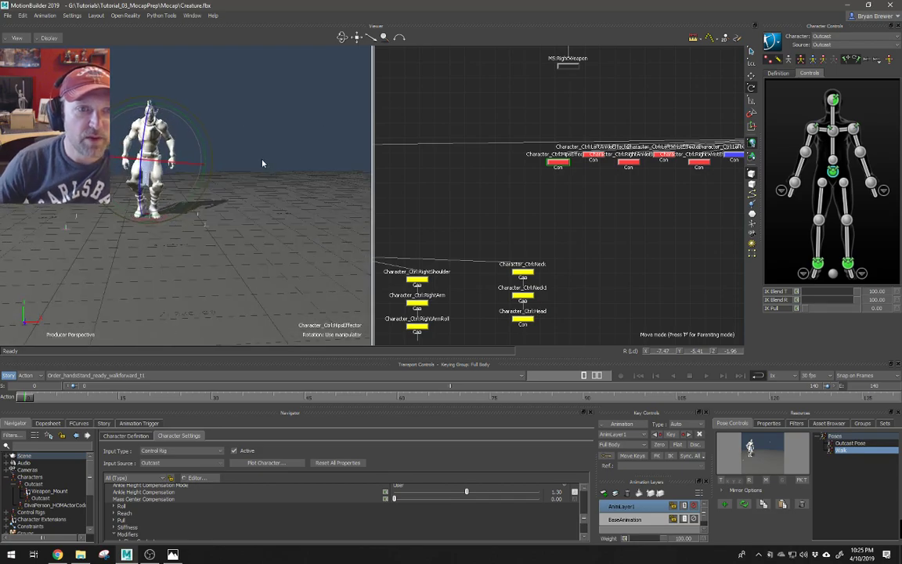
Compare the hips effector's translation and rotation curves on BaseAnimation with those on AnimLayer1
left_click_drag(304, 202, 207, 180, "ctrl+shift")
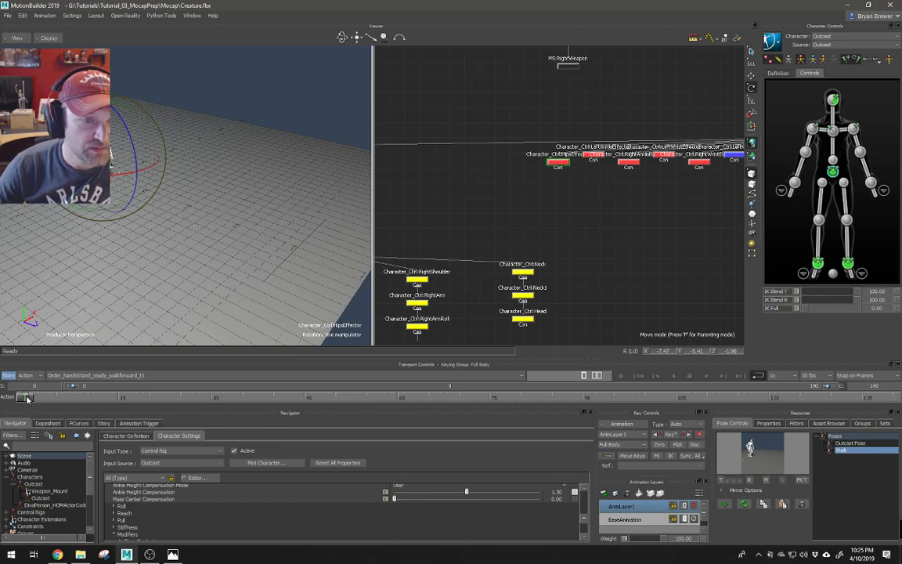
left_click_drag(26, 400, 34, 367)
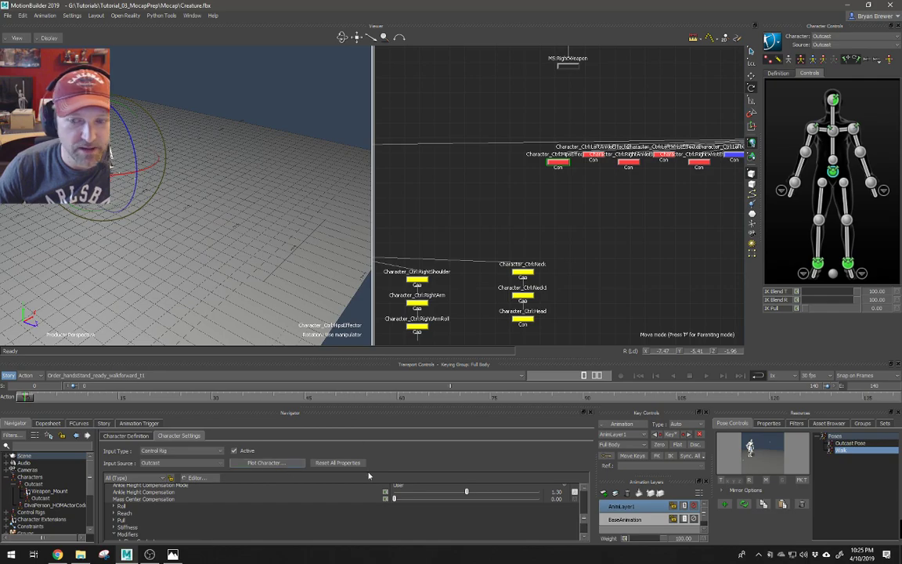
left_click(637, 520)
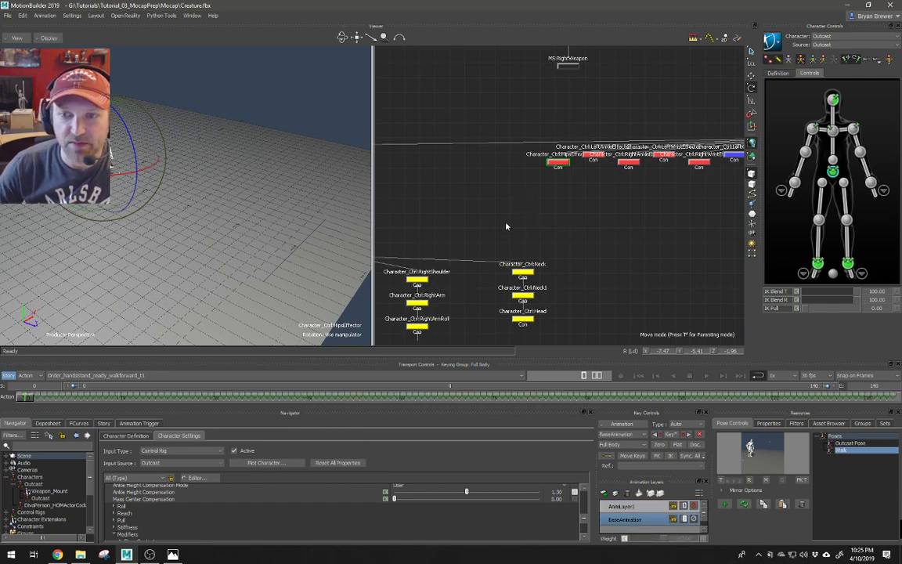
left_click(78, 423)
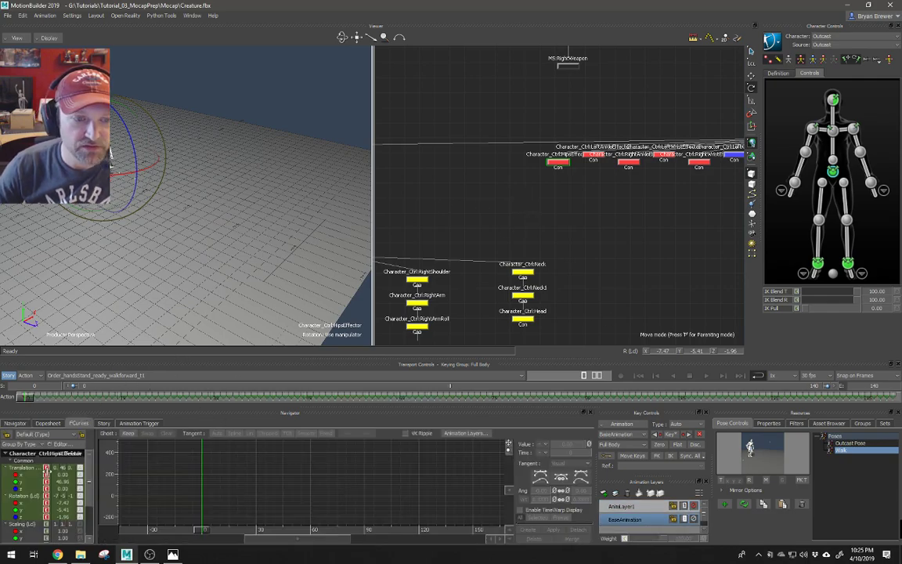
left_click_drag(247, 465, 236, 429, "ctrl")
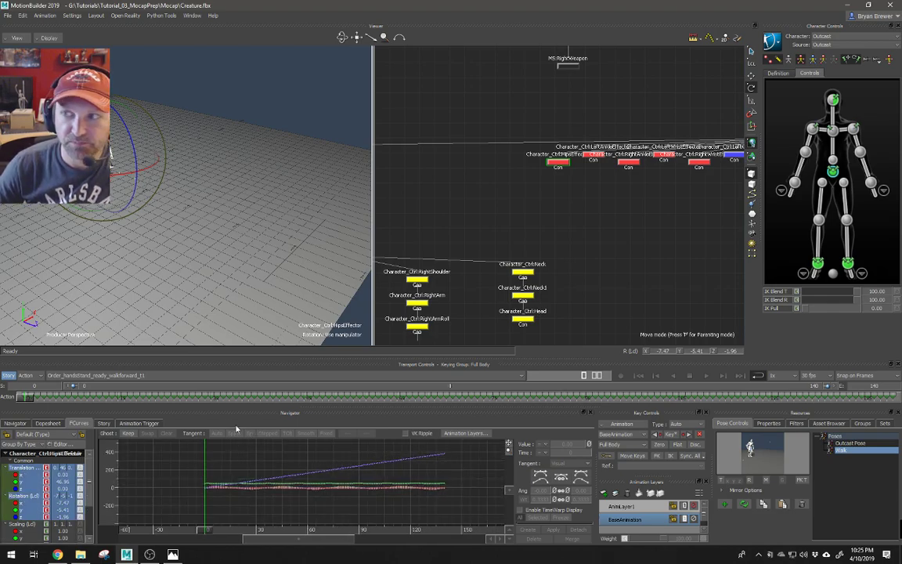
left_click_drag(262, 474, 284, 459, "ctrl")
left_click(626, 506)
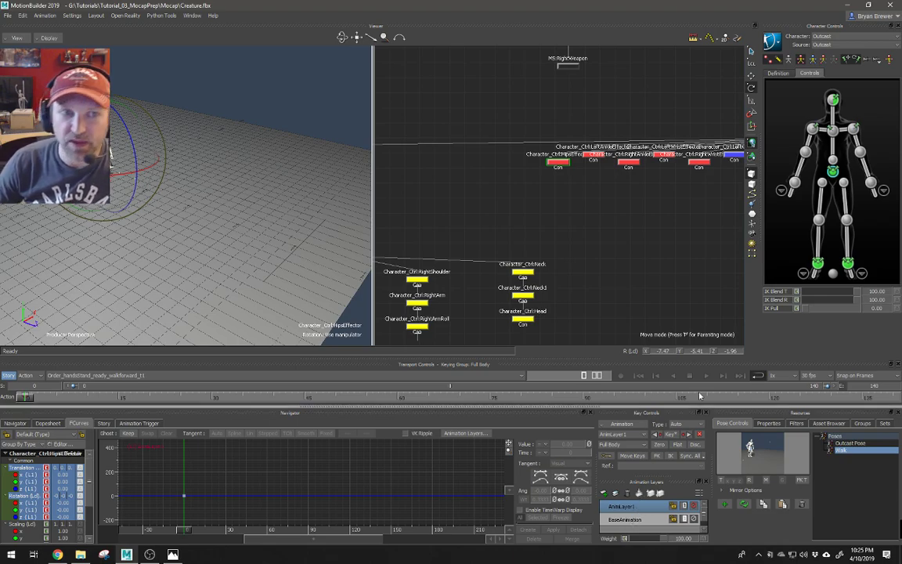
Try a rotation offset of the right shoulder effector on AnimLayer1, review it in playback, and zero the key
left_click(811, 129)
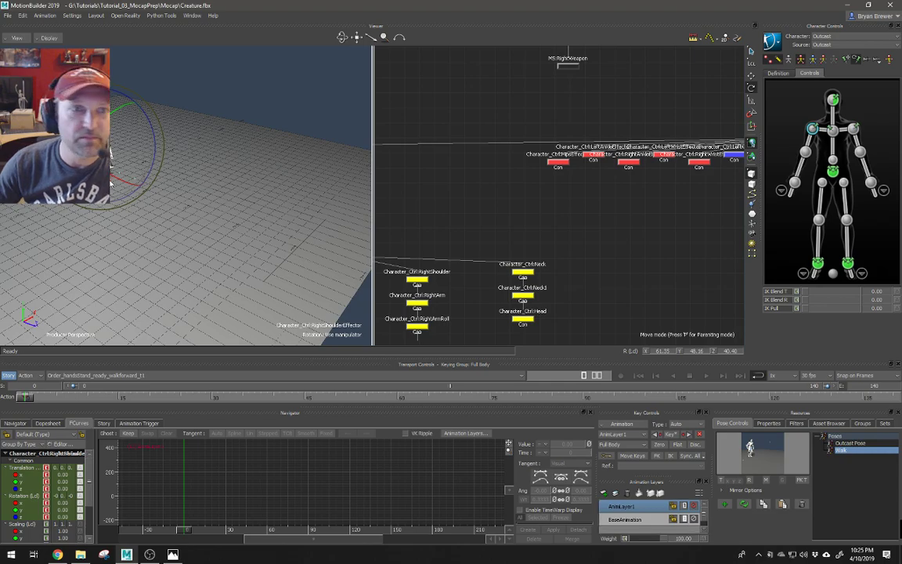
key("a")
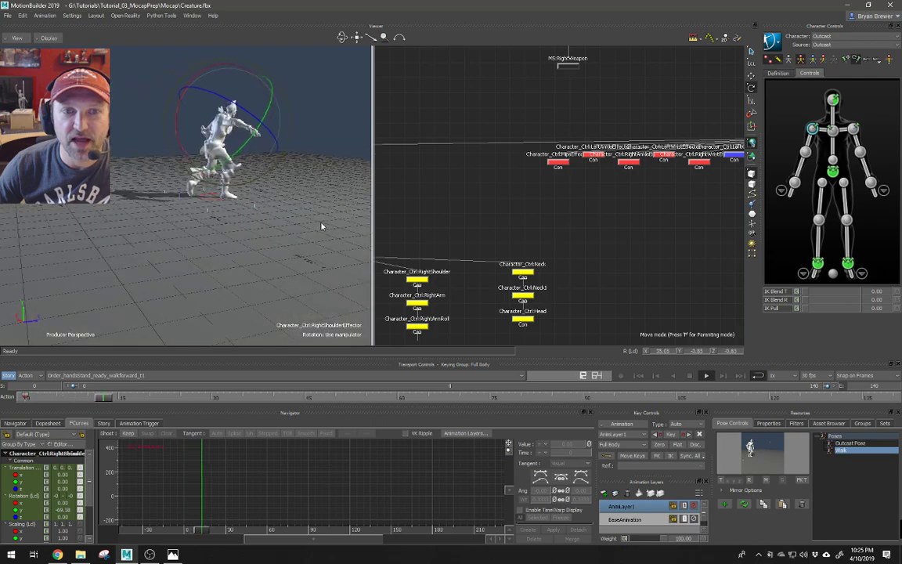
left_click(48, 398)
left_click_drag(193, 188, 227, 208, "shift")
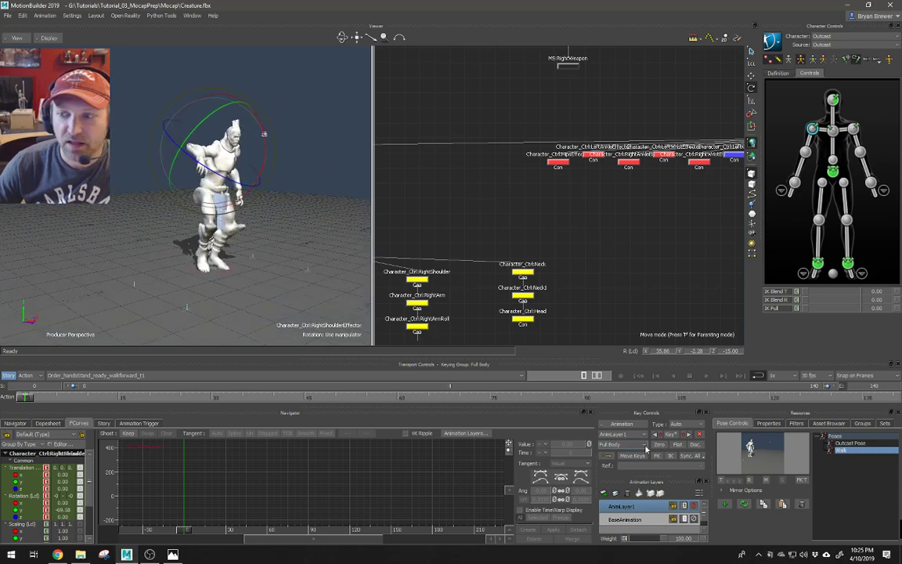
left_click(659, 445)
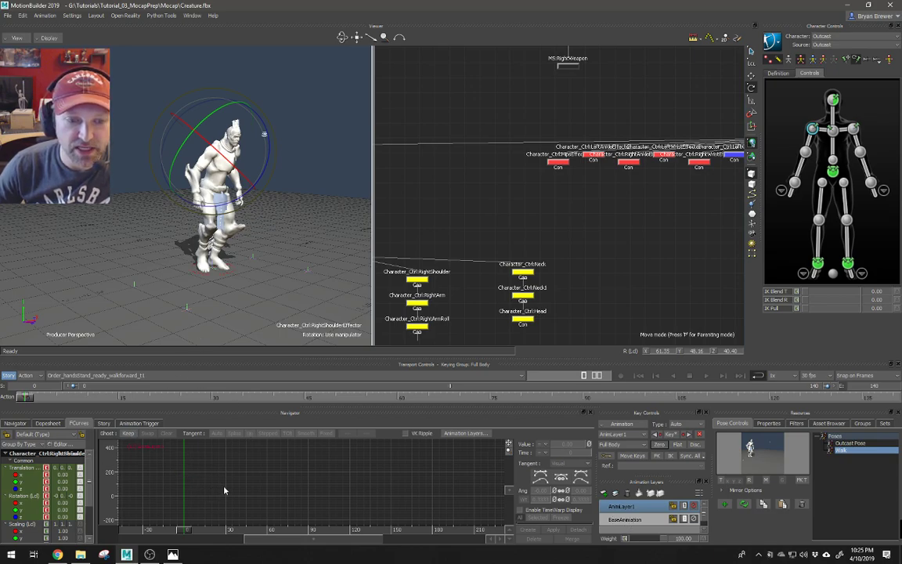
Examine the right shoulder effector's translation and rotation curves on AnimLayer1 and inspect the creature's start pose
left_click(18, 487)
left_click(19, 467)
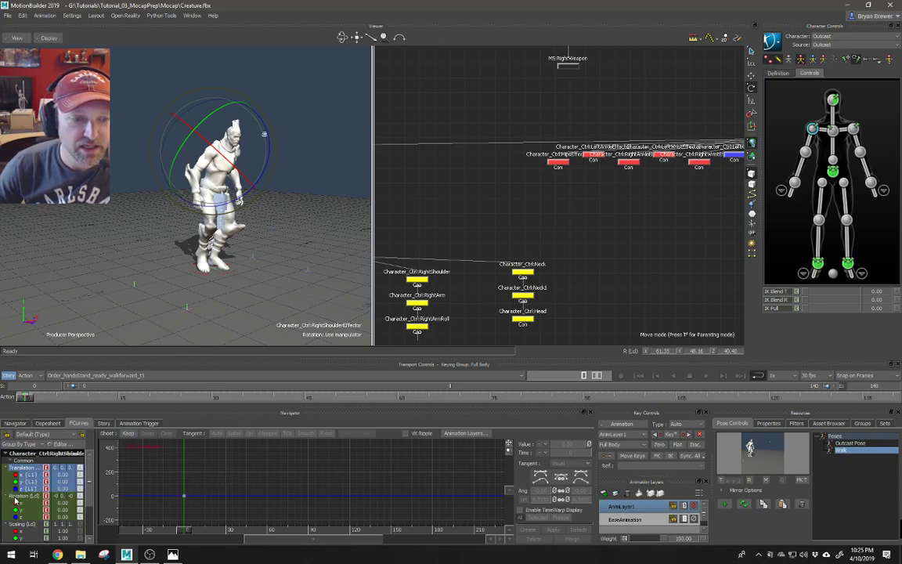
left_click(15, 495, "ctrl")
key("a")
left_click_drag(270, 258, 262, 250, "alt")
right_click_drag(262, 251, 305, 258, "alt")
left_click_drag(305, 258, 272, 266, "alt")
middle_click_drag(271, 266, 271, 273, "alt")
right_click_drag(271, 273, 239, 278, "alt")
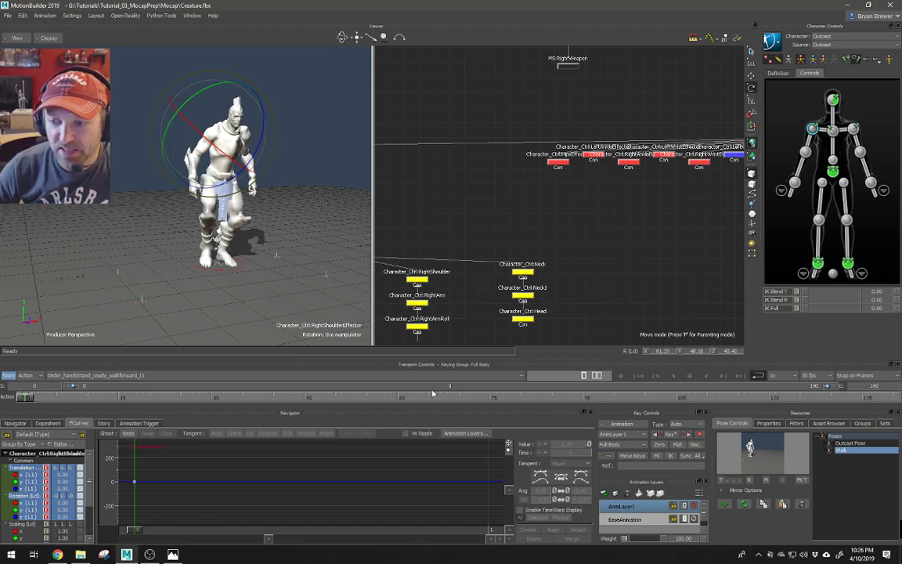
Try pasting the Walk pose onto the character at frame 140, then revert it
key("space")
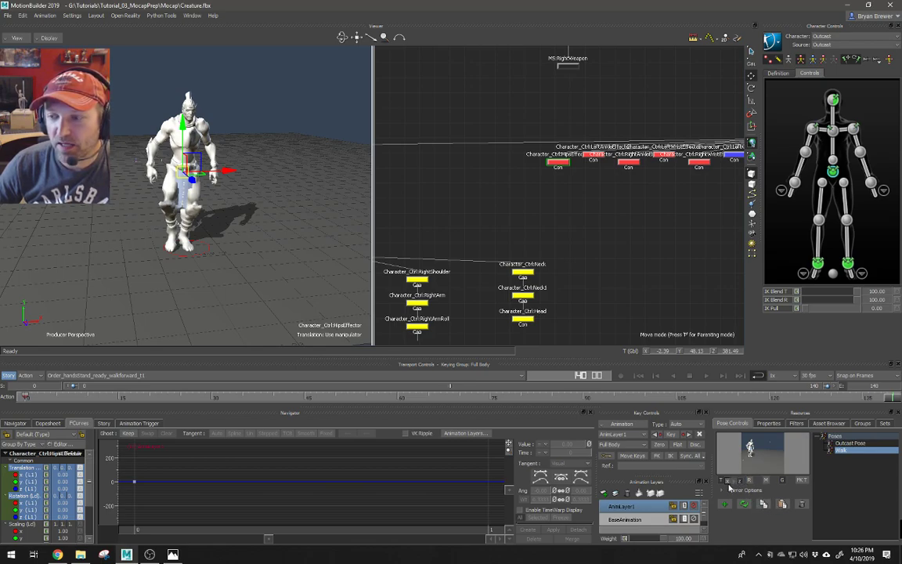
left_click(782, 505)
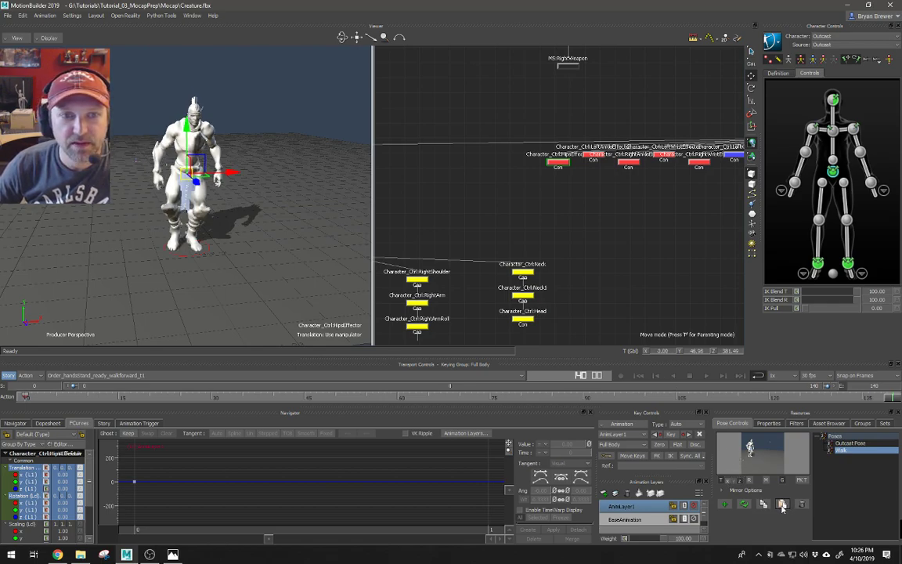
scroll(233, 236, "up", 6)
scroll(236, 224, "down", 4)
scroll(237, 222, "up", 1)
scroll(236, 222, "up", 1)
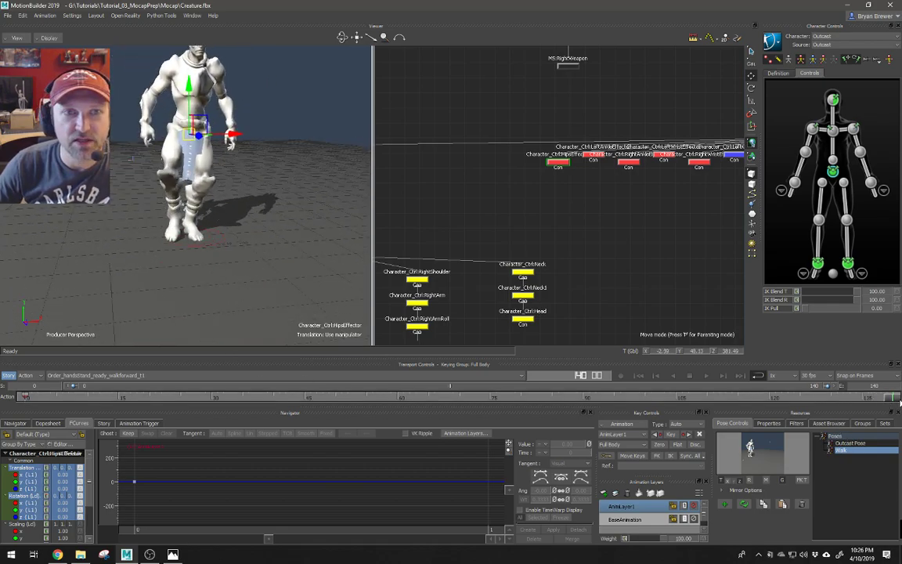
Inspect the final pose up close and paste the Walk pose onto the full body at frame 140
scroll(242, 205, "up", 8)
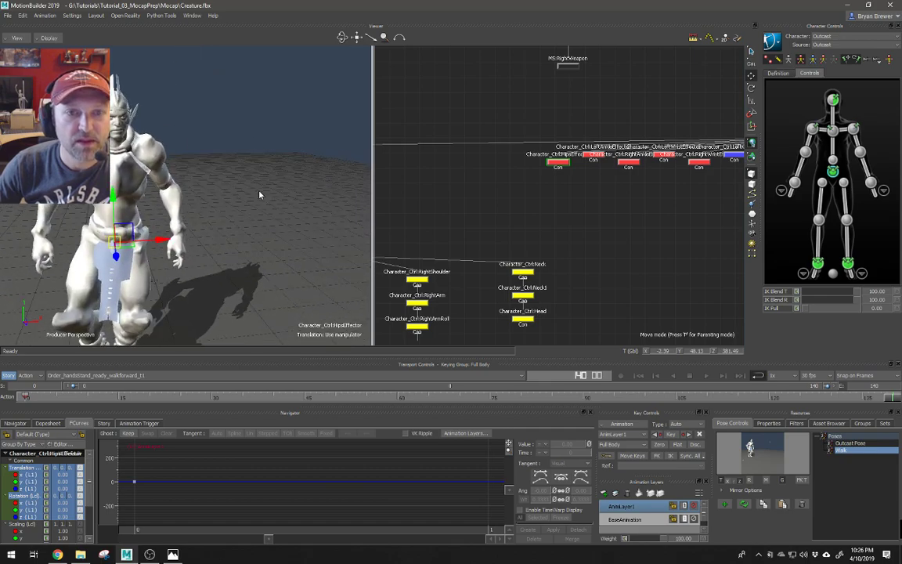
scroll(235, 208, "down", 8)
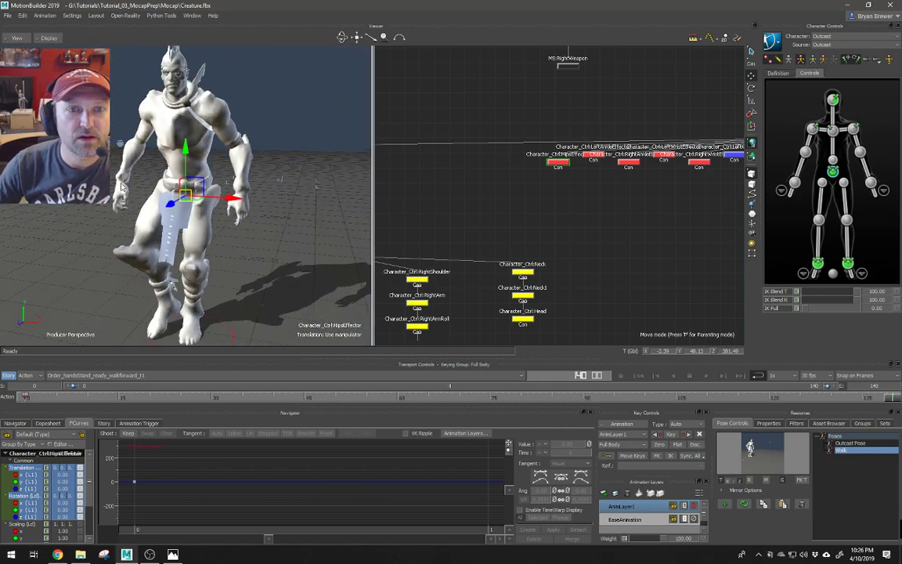
left_click_drag(246, 212, 271, 211, "ctrl+shift")
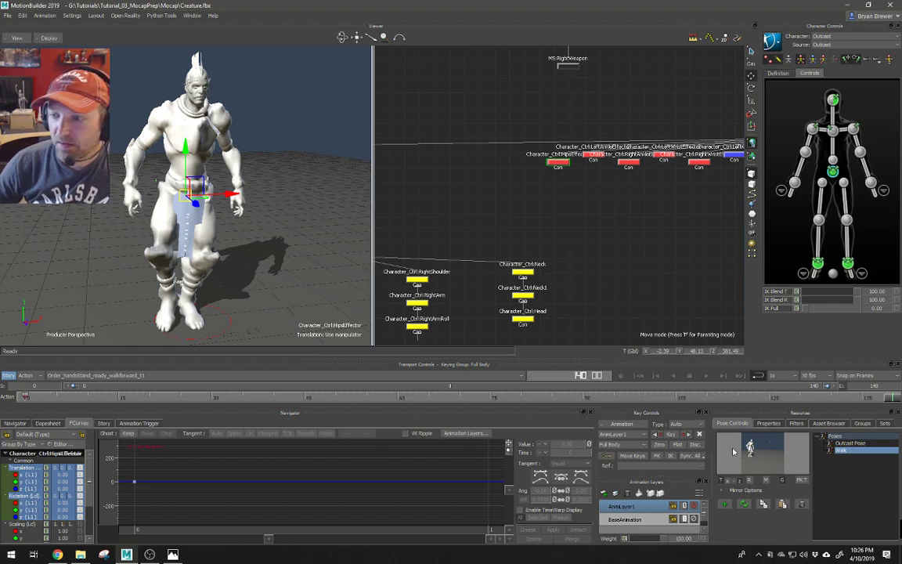
left_click(782, 505)
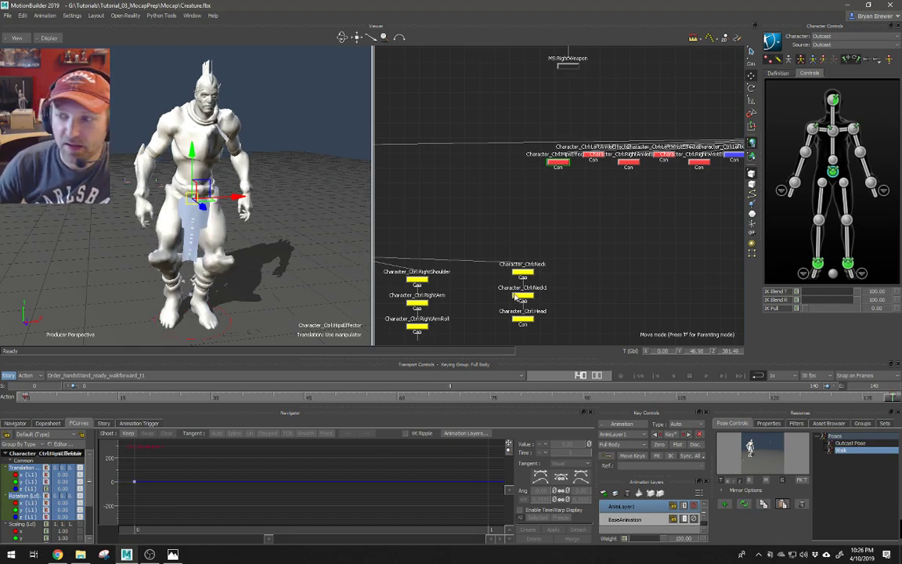
Review the creature's full walk in front and perspective views, checking its sideways drift between the first and last frames
key("ctrl+f")
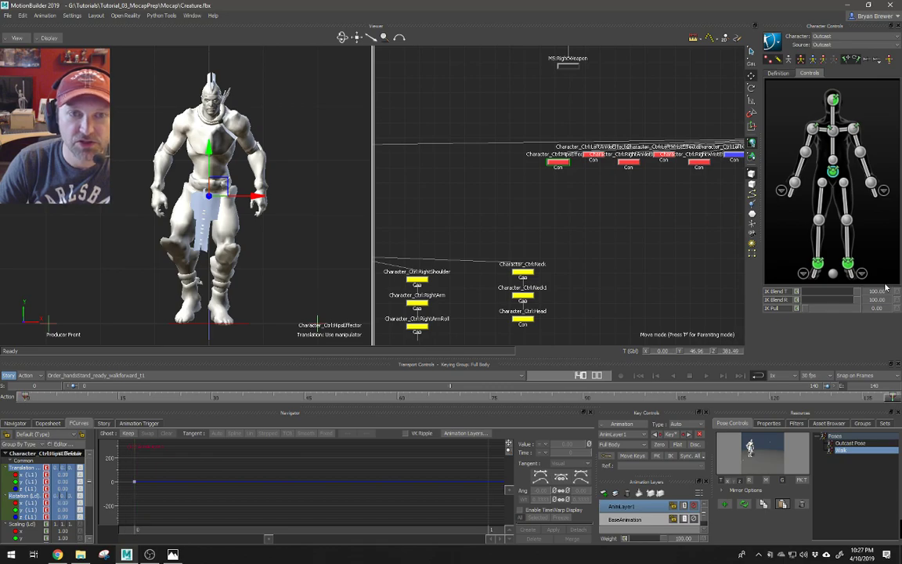
key("space")
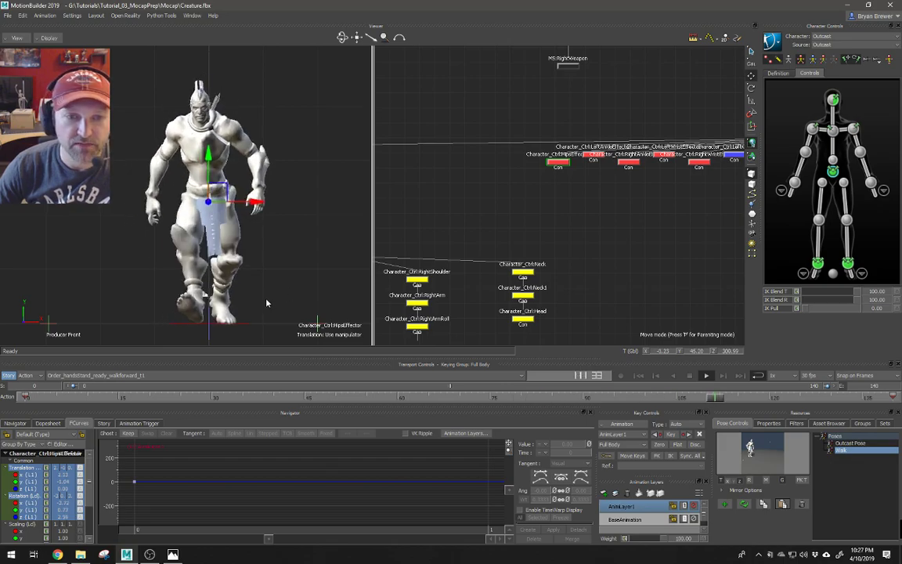
key("ctrl+e")
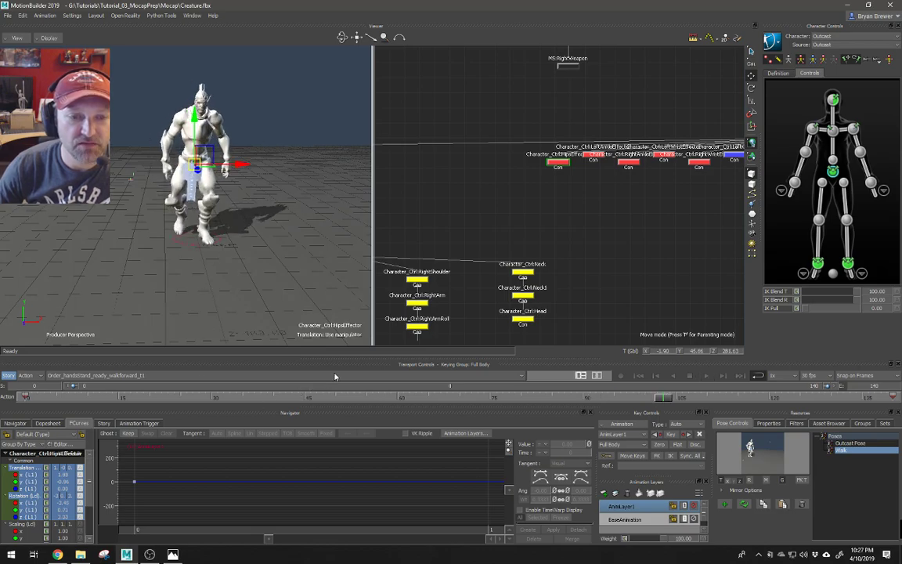
left_click_drag(126, 398, 20, 396)
left_click_drag(173, 266, 235, 234, "alt")
key("ctrl+f")
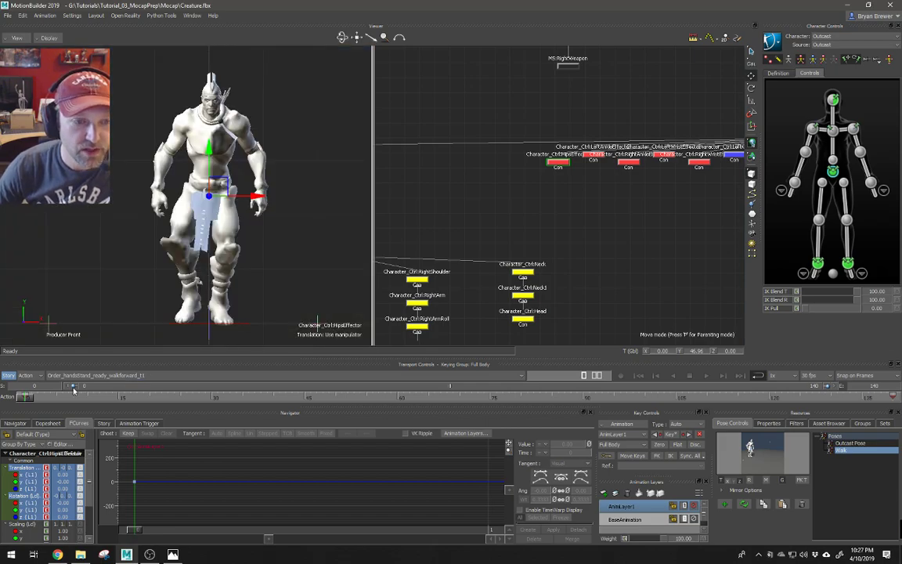
Release all pinning and shift the creature's hips effector sideways to about X 0.71 just past frame 30
left_click_drag(25, 397, 225, 398)
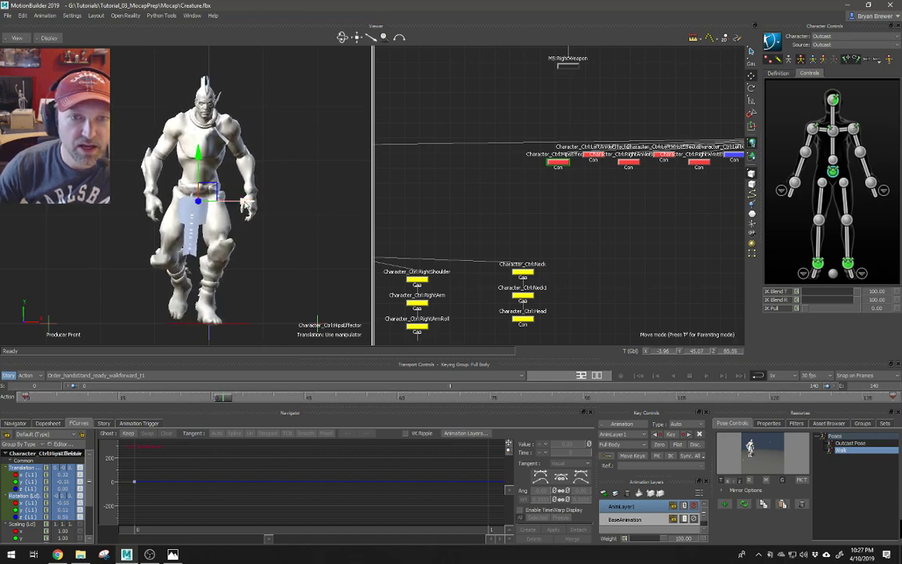
left_click(875, 60)
left_click(868, 62)
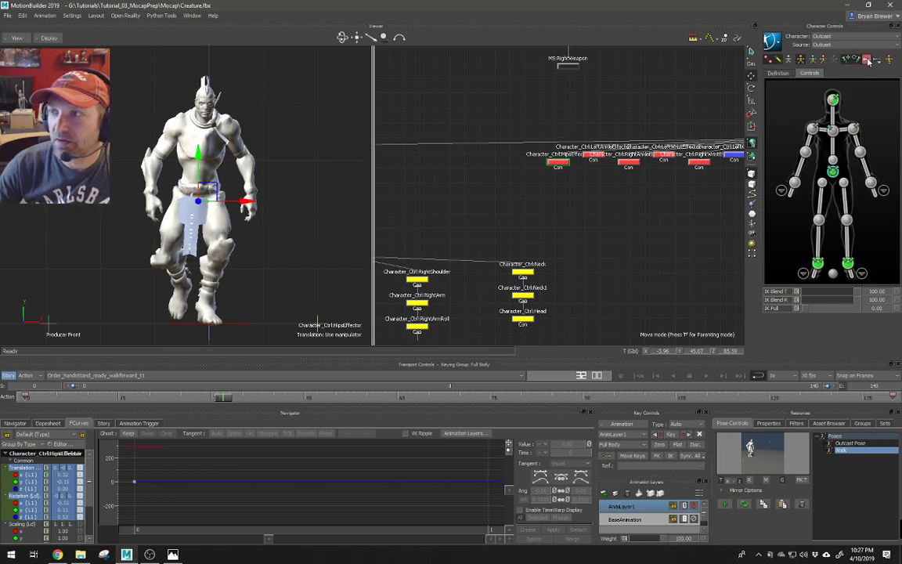
left_click_drag(245, 205, 259, 208)
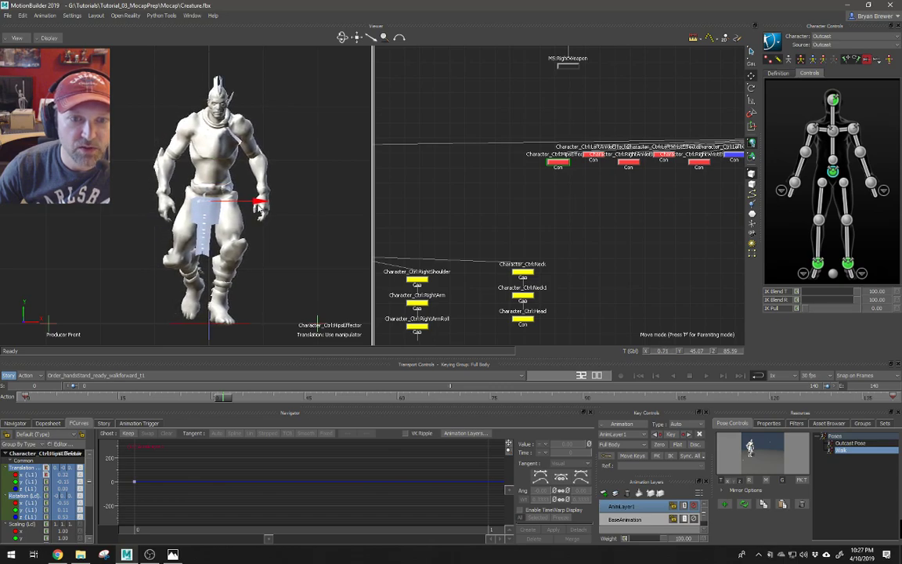
Shift the hips effector sideways along X to recentre the body and key the full body at frames 32, 68 and 104
key("k")
left_click_drag(215, 397, 447, 395)
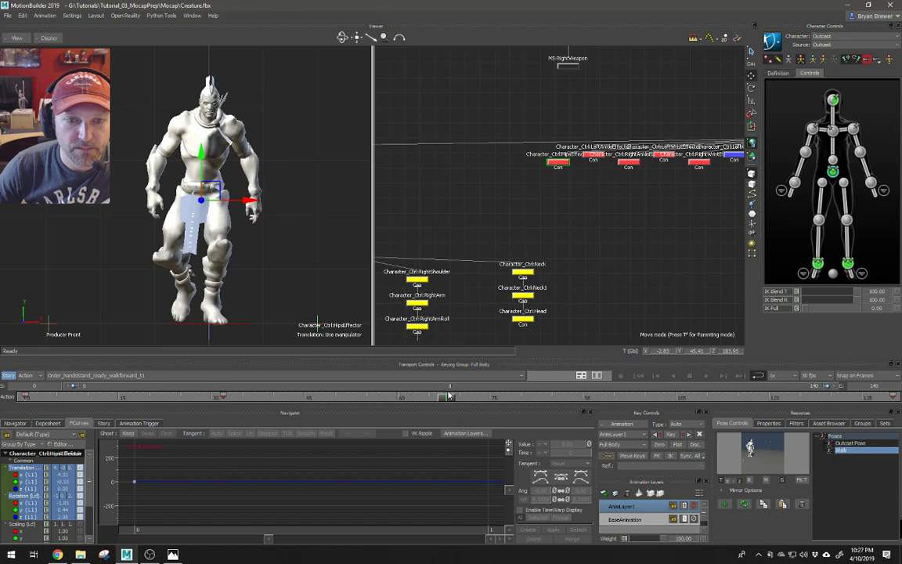
left_click_drag(248, 202, 256, 205)
left_click_drag(450, 398, 669, 412)
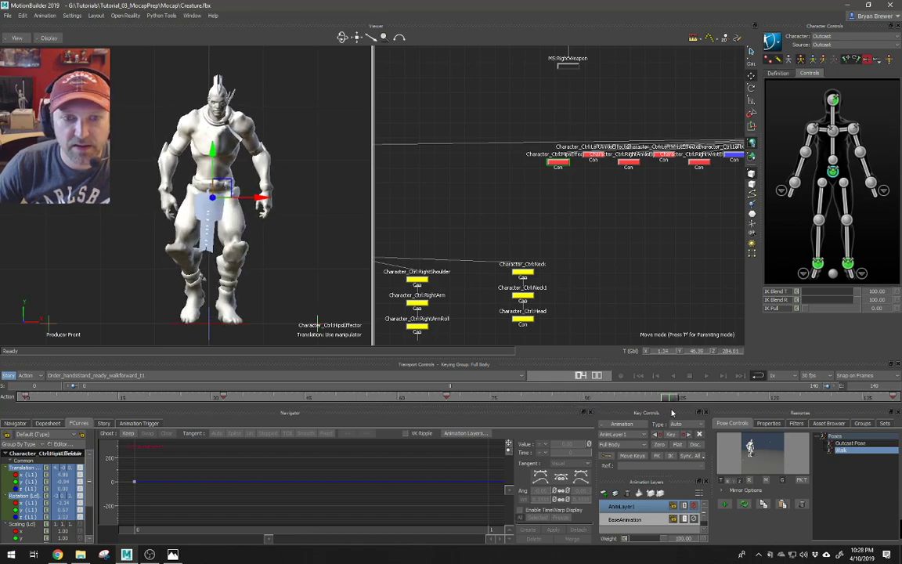
left_click_drag(258, 201, 250, 202)
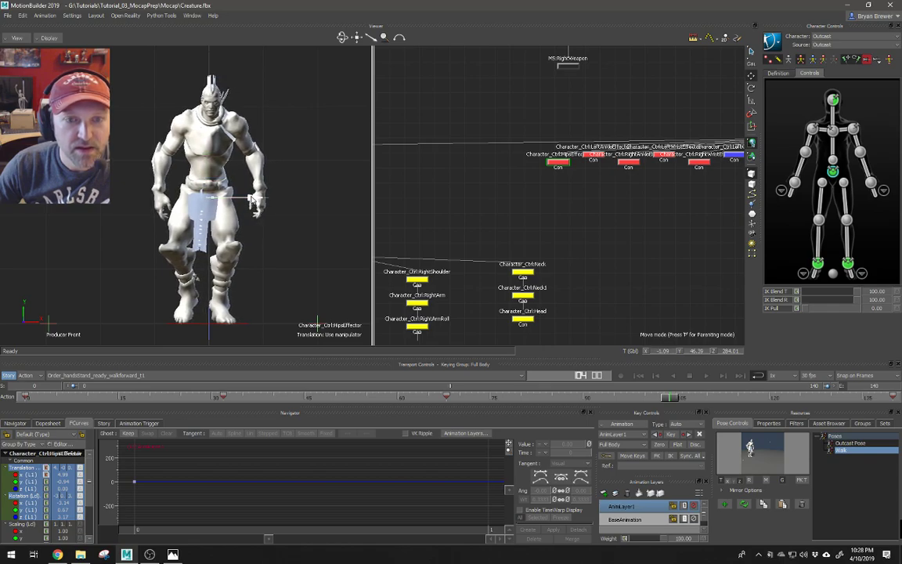
Play the walk from frame 0 and review the corrected motion from a side angle in the perspective view
left_click_drag(675, 400, 3, 308)
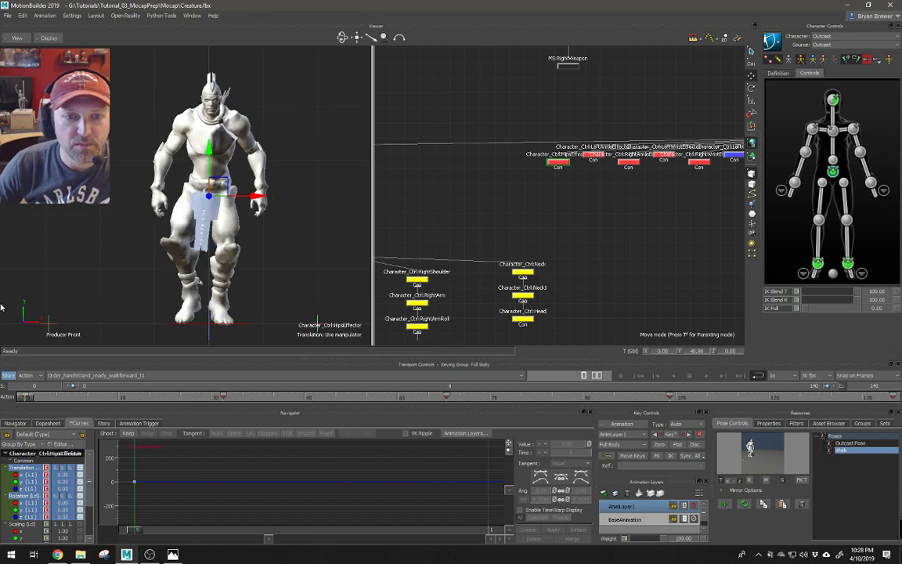
key("ctrl+space")
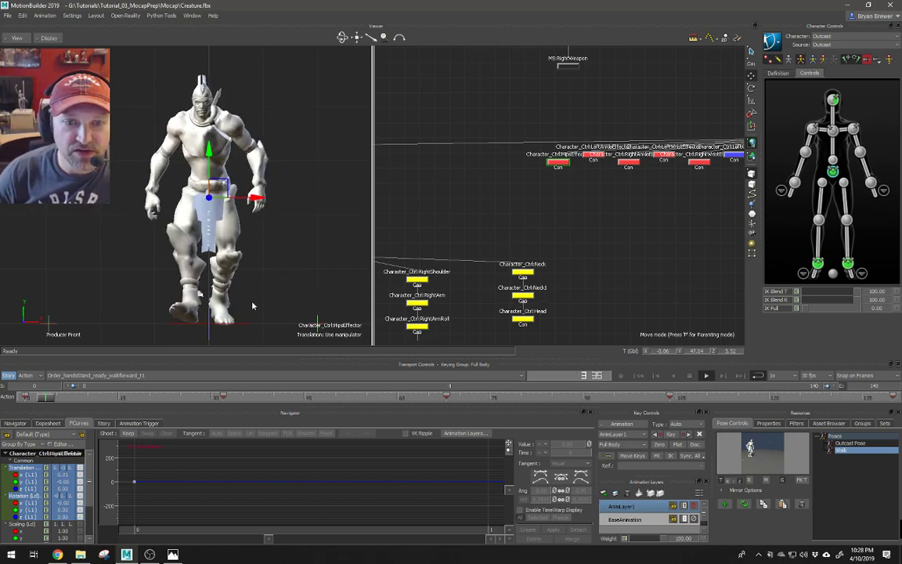
key("ctrl+p")
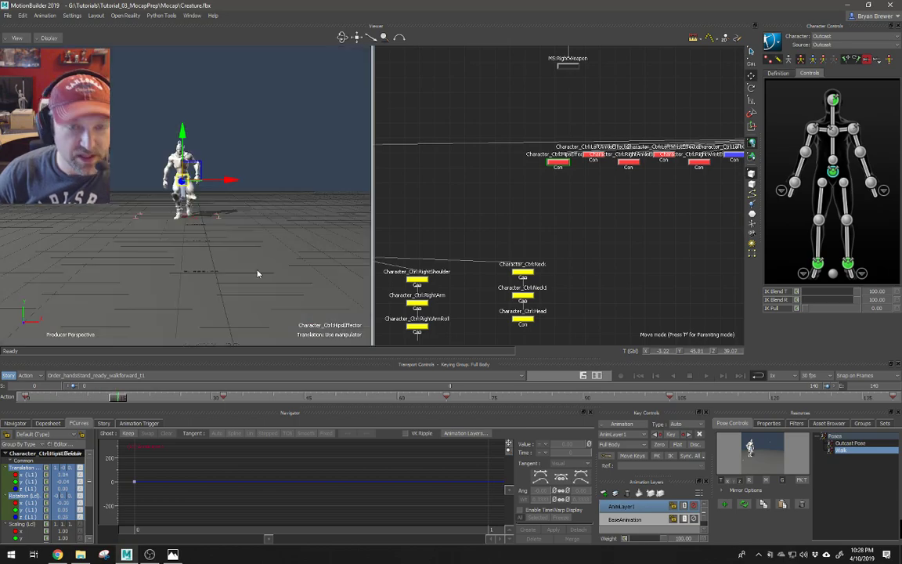
left_click_drag(179, 259, 239, 255, "ctrl+shift")
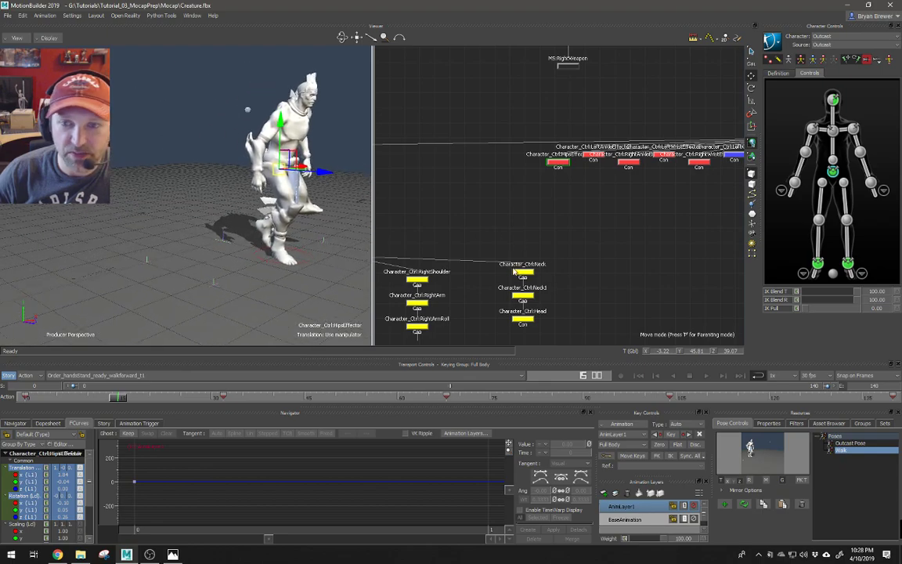
Select the right ankle effector, show it in the left orthographic view and set the keying mode to Body Parts
left_click(820, 266)
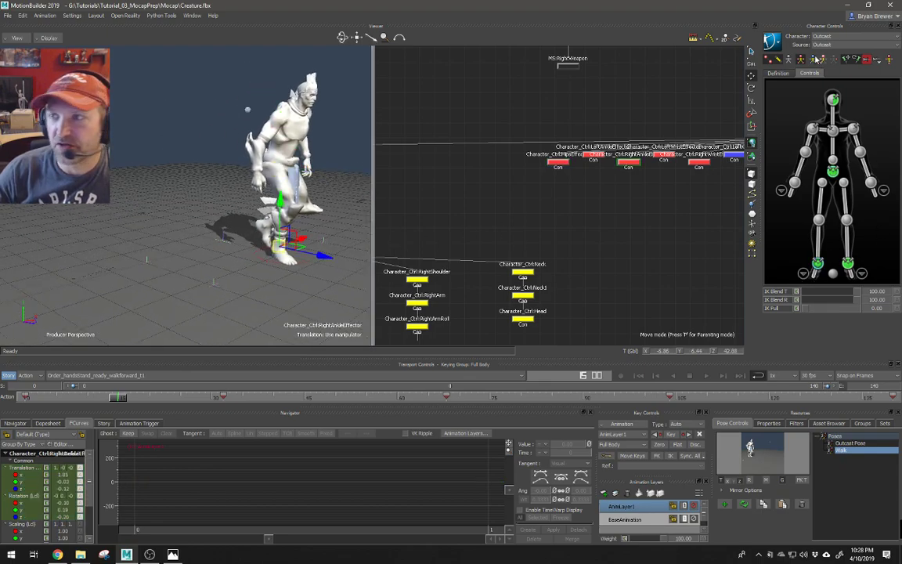
left_click(822, 59)
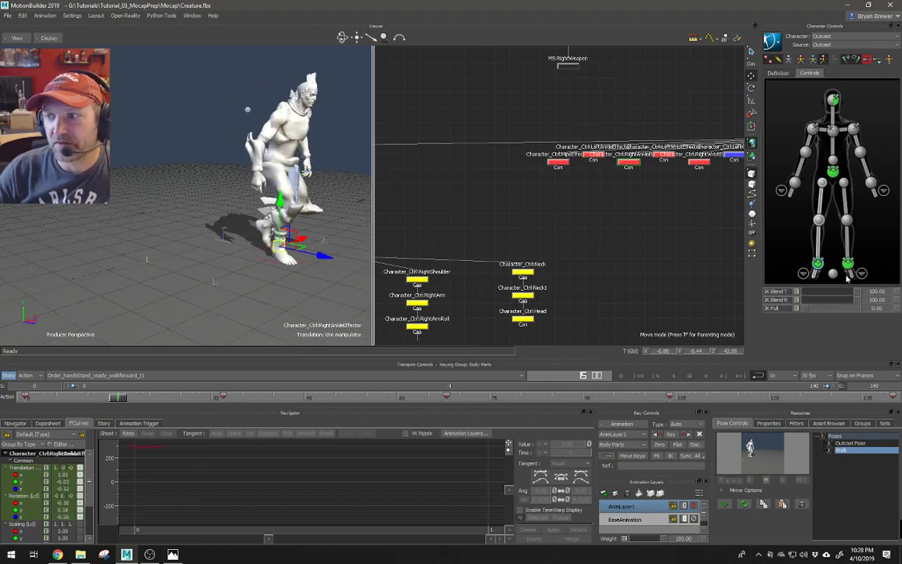
left_click(800, 61)
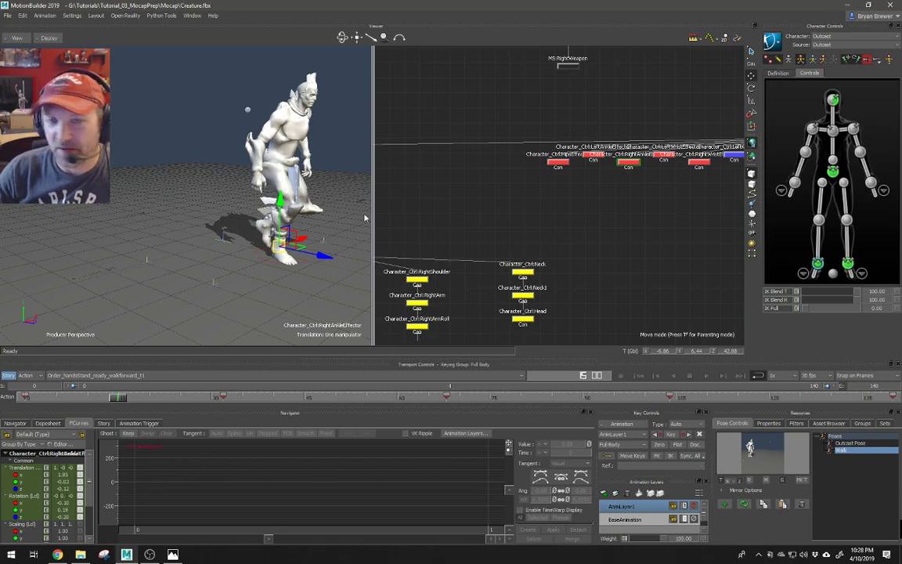
mouse_move(256, 259)
left_mouse_down()
mouse_move(278, 235)
mouse_move(257, 237)
mouse_move(262, 249)
left_mouse_up()
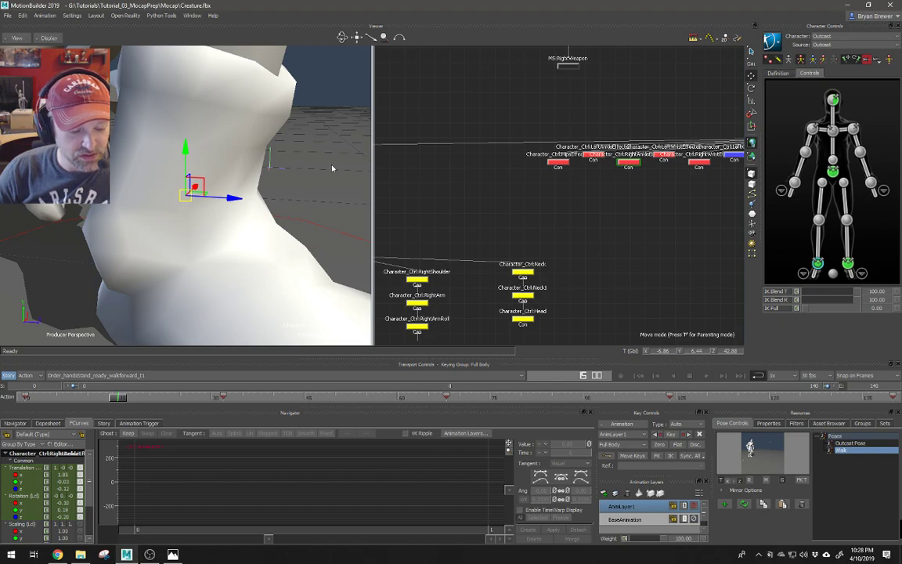
key("ctrl+r")
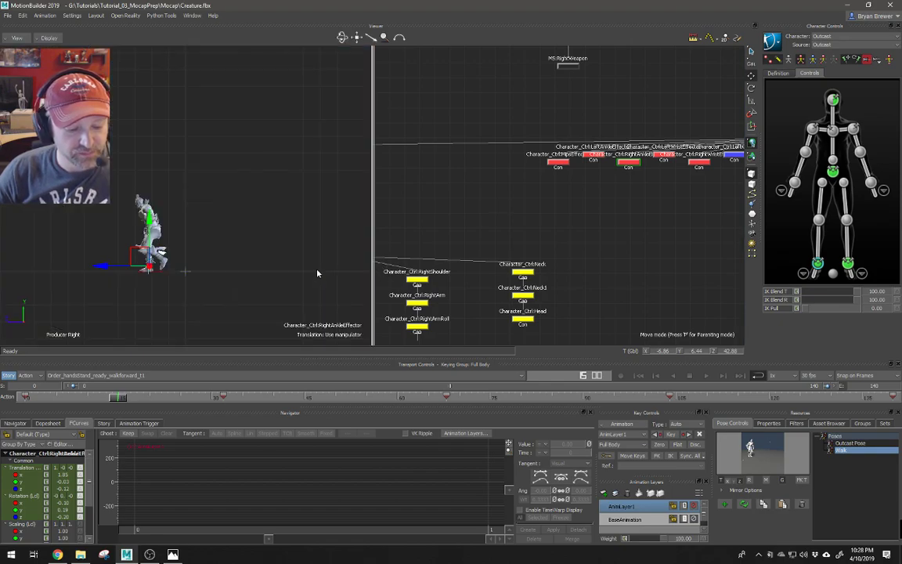
key("ctrl+l")
left_click_drag(268, 255, 262, 289, "shift")
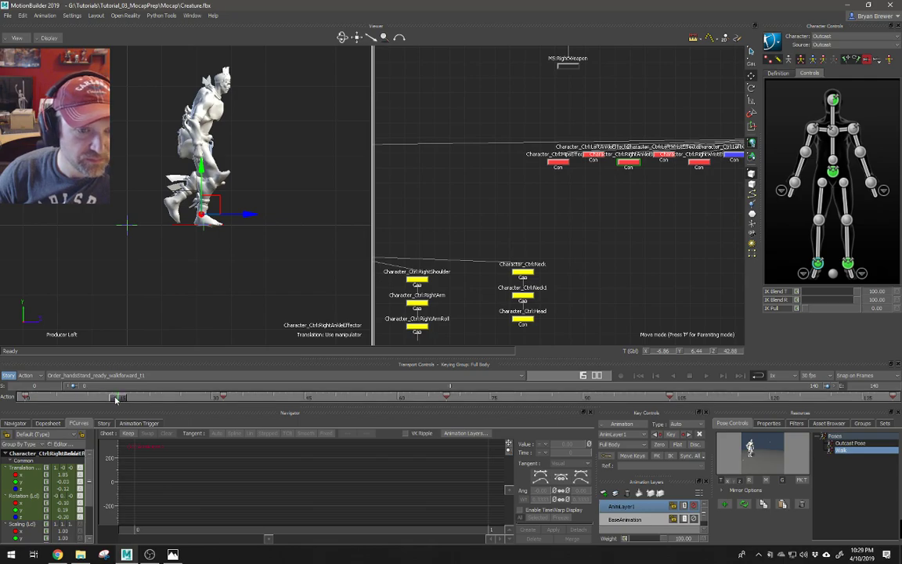
left_click(823, 59)
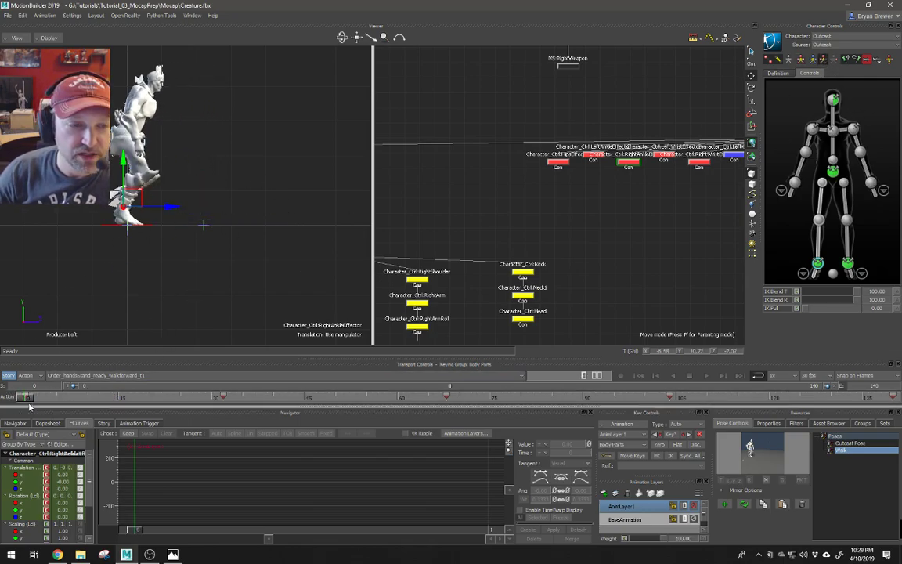
Move the right ankle's frame 32 key to the foot plant at frame 7 and key the same offset at frame 29
left_click_drag(26, 401, 67, 405)
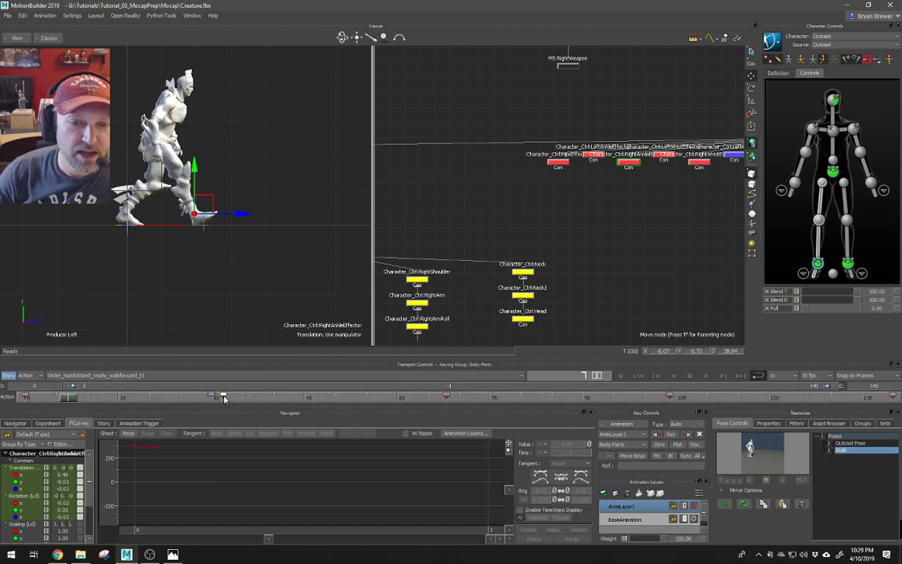
mouse_move(76, 398)
left_mouse_down()
mouse_move(151, 400)
mouse_move(81, 397)
left_mouse_up()
scroll(279, 268, "up", 5)
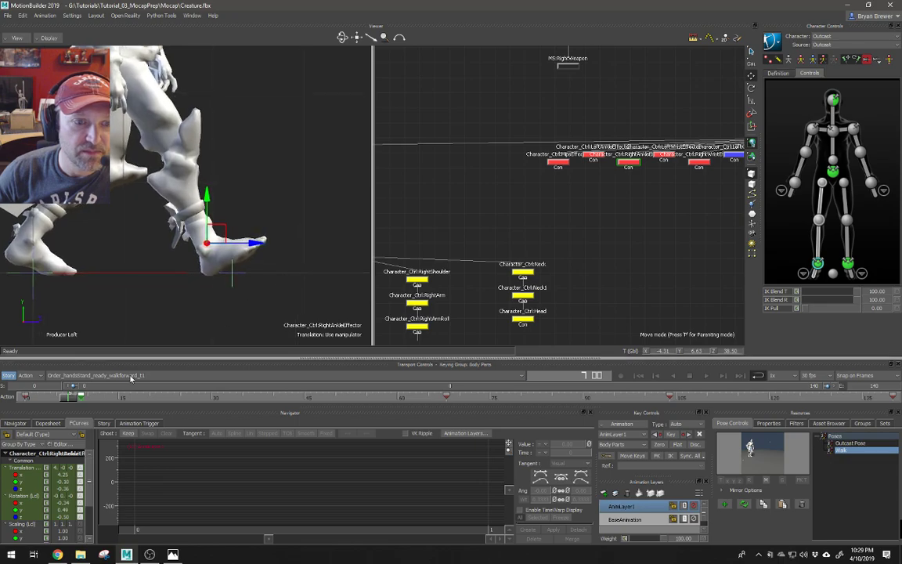
left_click_drag(275, 403, 70, 398)
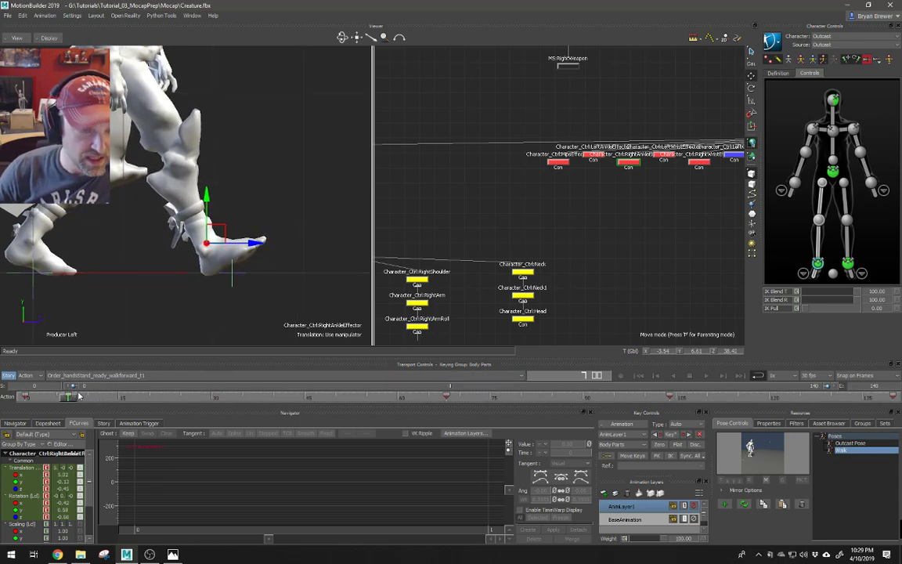
mouse_move(72, 398)
left_mouse_down()
mouse_move(177, 399)
mouse_move(196, 414)
mouse_move(211, 410)
mouse_move(212, 400)
left_mouse_up()
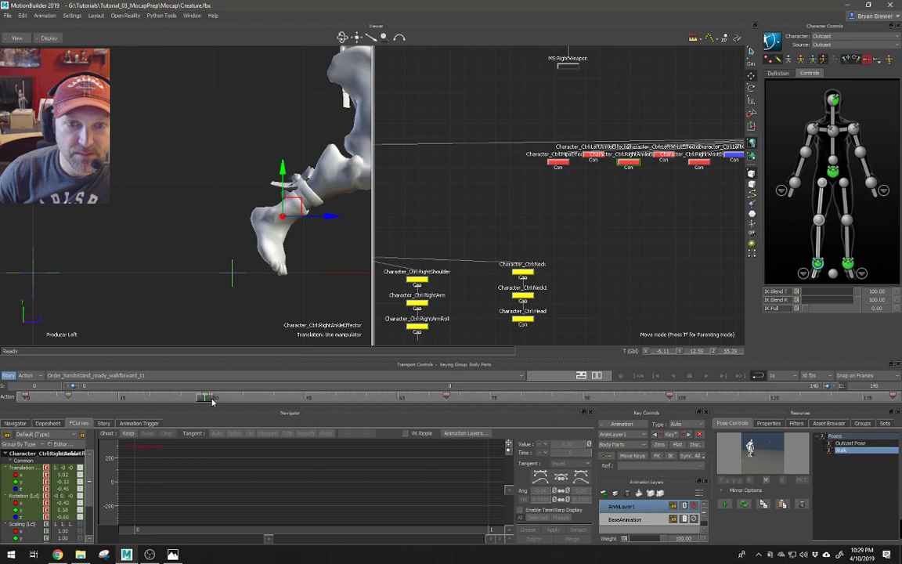
Move the right ankle's frame 68 key to frame 43 and key the same offset at frame 65
left_click_drag(294, 318, 210, 342, "shift")
mouse_move(205, 400)
left_mouse_down()
mouse_move(102, 397)
mouse_move(268, 401)
left_mouse_up()
middle_click_drag(290, 280, 173, 279, "alt")
left_click_drag(272, 400, 289, 399)
mouse_move(447, 398)
left_mouse_down()
mouse_move(290, 396)
mouse_move(430, 401)
mouse_move(341, 398)
left_mouse_up()
middle_click_drag(275, 289, 244, 295, "alt")
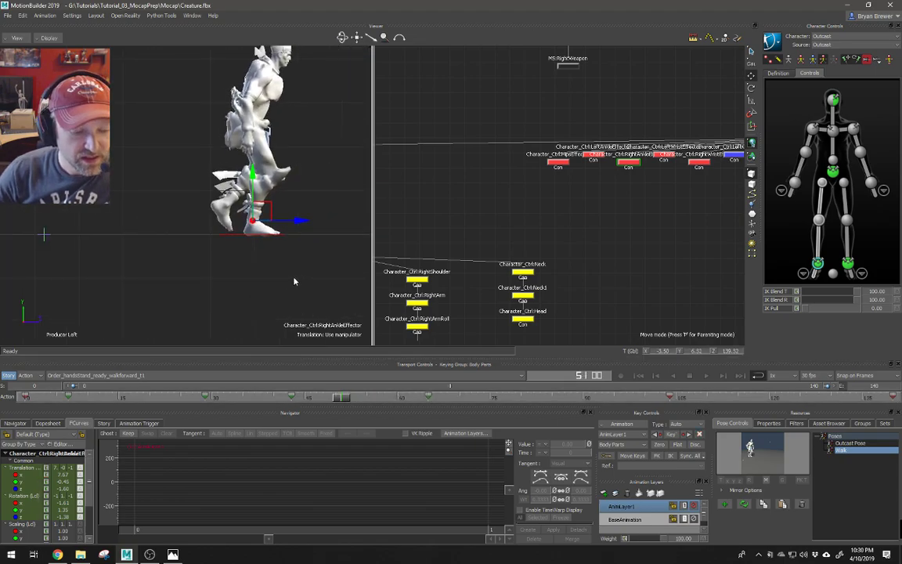
Enlarge the left view to a single pane and hold the right ankle's third foot plant with matching keys at frames 77 and 99
key("ctrl+1")
middle_click_drag(406, 274, 294, 288, "alt")
right_click_drag(338, 290, 317, 313, "alt")
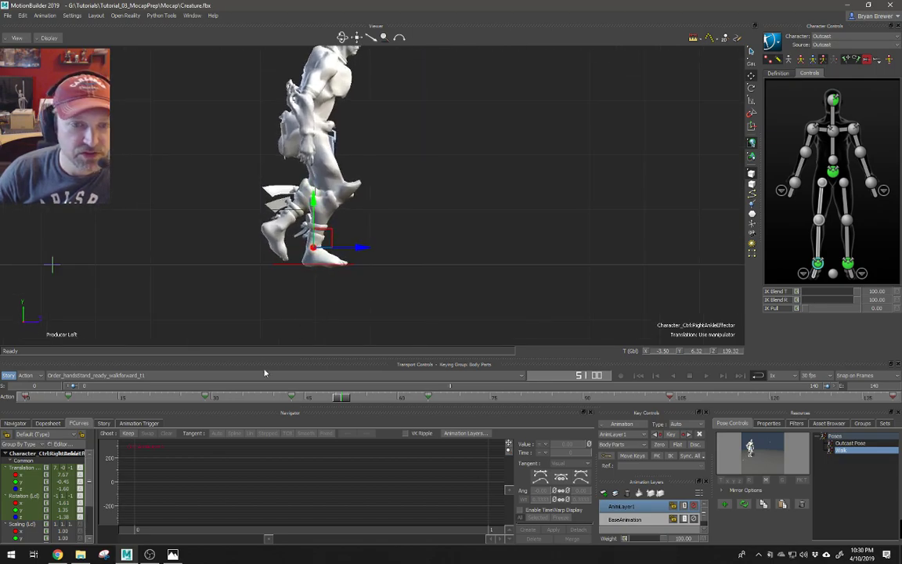
left_click_drag(341, 403, 502, 401)
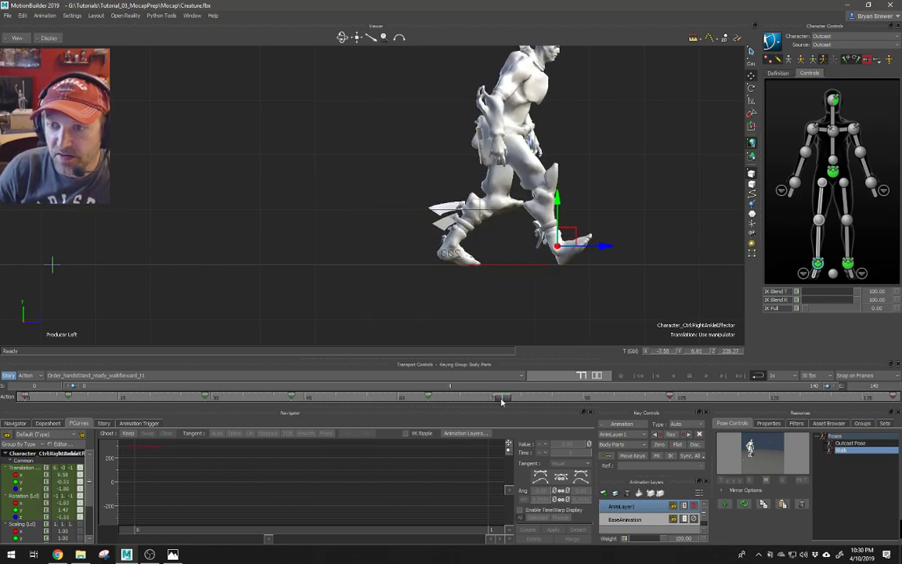
mouse_move(670, 398)
left_mouse_down()
mouse_move(501, 396)
mouse_move(681, 399)
left_mouse_up()
middle_click_drag(496, 245, 360, 256, "alt")
Hold the right ankle's last foot plant with matching offset keys at frames 112 and 134
left_click_drag(682, 398, 718, 397)
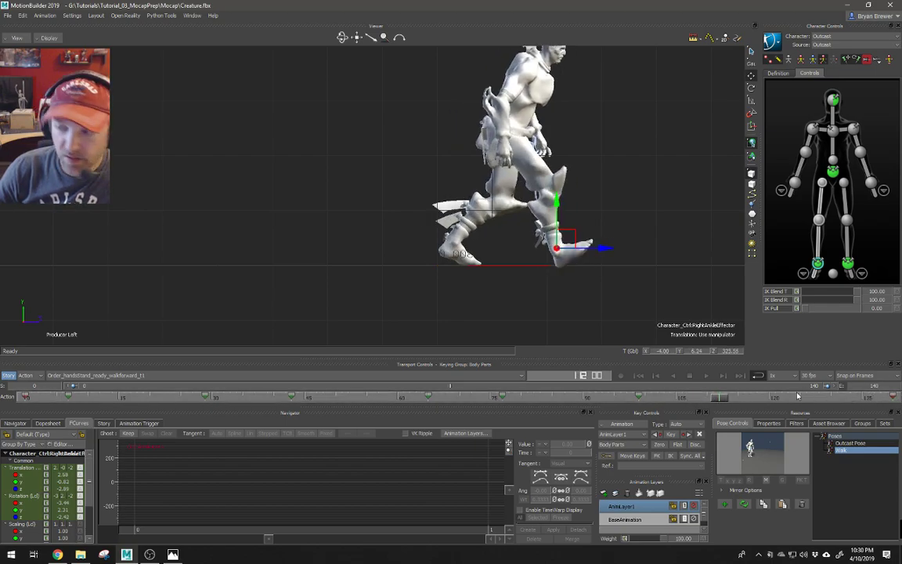
key("k")
left_click_drag(721, 398, 856, 402)
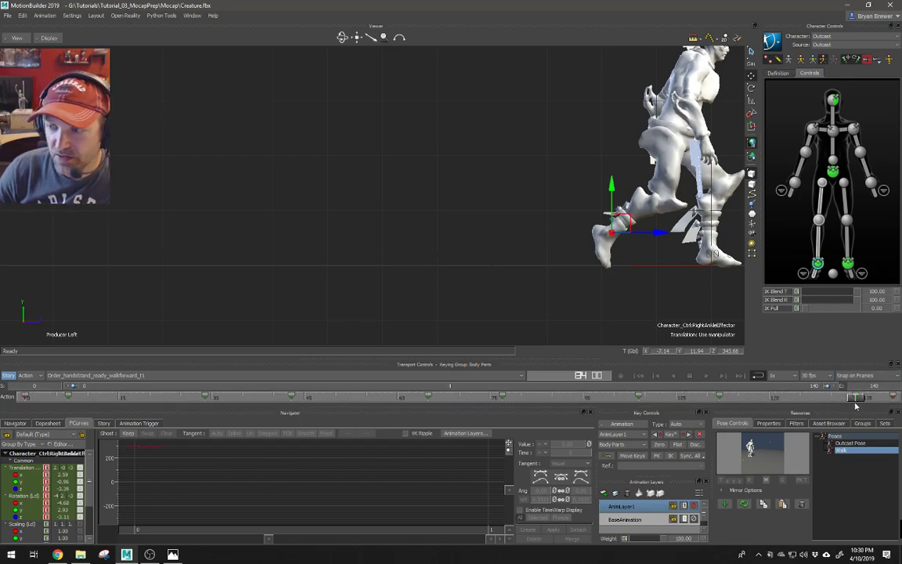
Select the left ankle effector and key its zero offset at frame 12 to hold the first foot plant
left_click_drag(851, 397, 294, 339)
left_click_drag(317, 289, 555, 288, "shift")
left_click(817, 264)
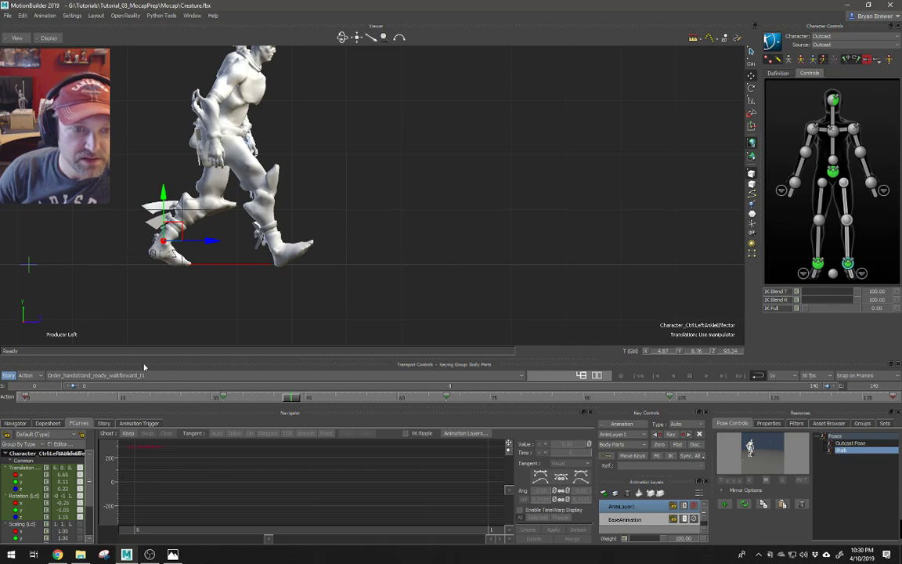
left_click_drag(25, 397, 39, 397)
key("f")
key("a")
left_click_drag(364, 284, 513, 290, "ctrl")
left_click_drag(459, 289, 413, 304, "shift")
left_click_drag(17, 397, 99, 399)
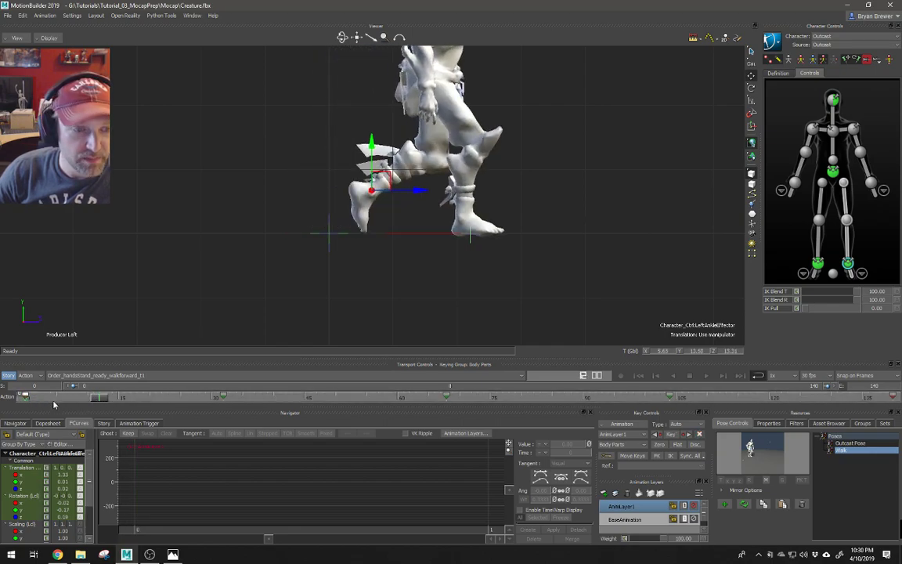
key("k")
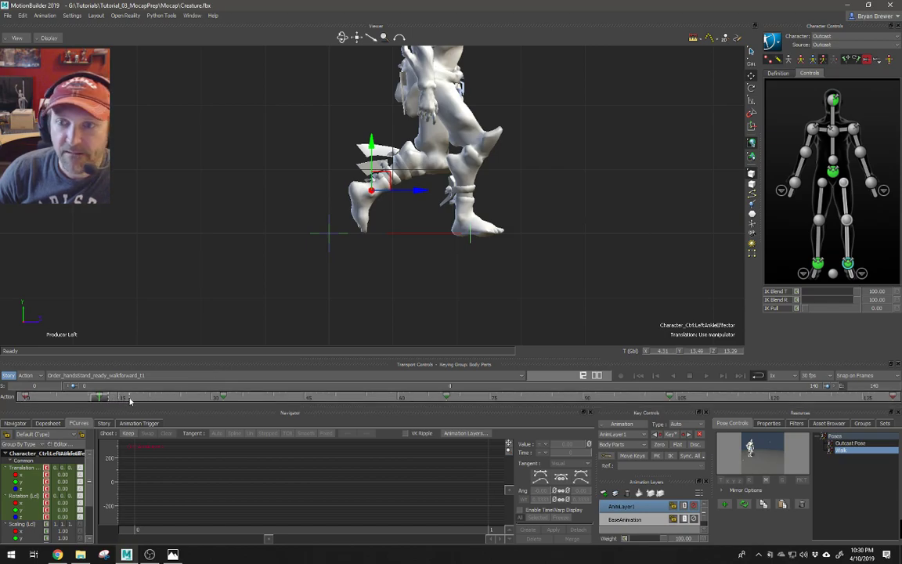
Hold the left ankle's next two foot plants with matching offset keys at frames 25 and 47, and at 60 and 81
left_click_drag(108, 399, 318, 405)
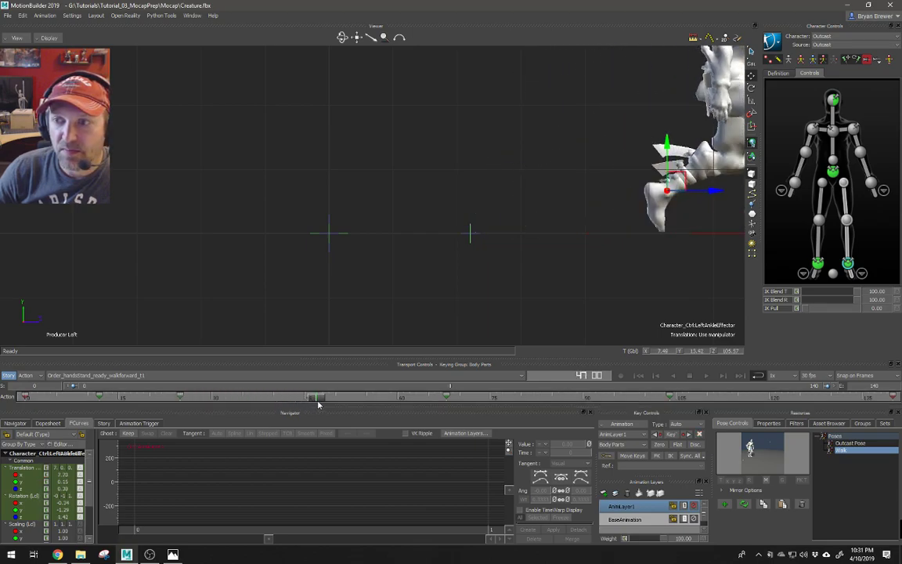
middle_click_drag(494, 306, 258, 322, "alt")
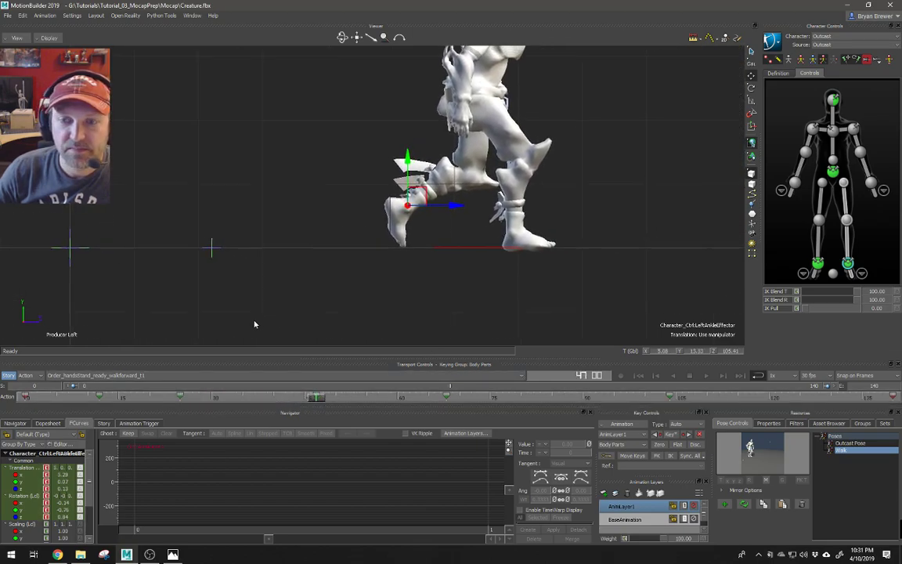
left_click_drag(314, 397, 549, 404)
middle_click_drag(562, 315, 207, 317, "alt")
Display the left ankle's rotation curves and frame them to examine the held key pairs
left_click_drag(526, 402, 334, 387)
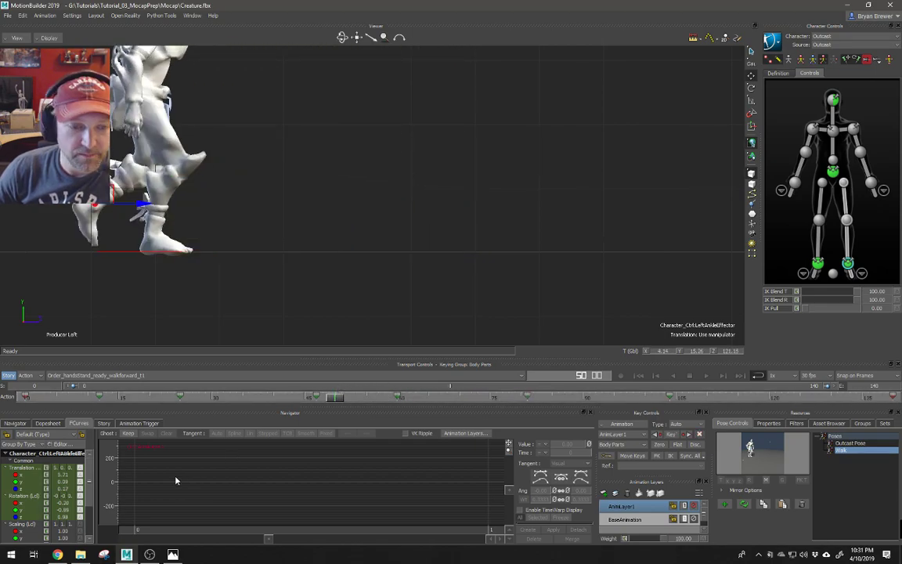
left_click(26, 496)
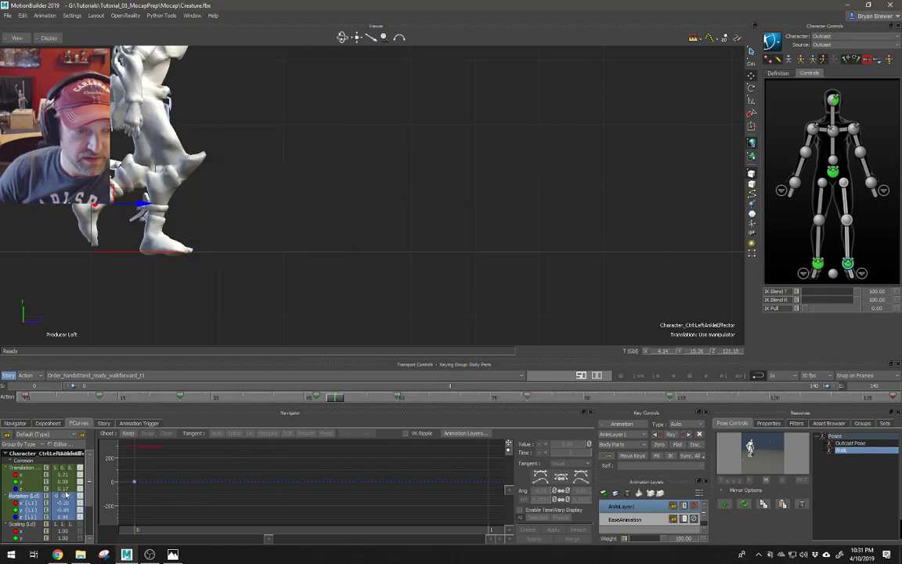
key("a")
key("a")
right_click(313, 465)
left_click(210, 461)
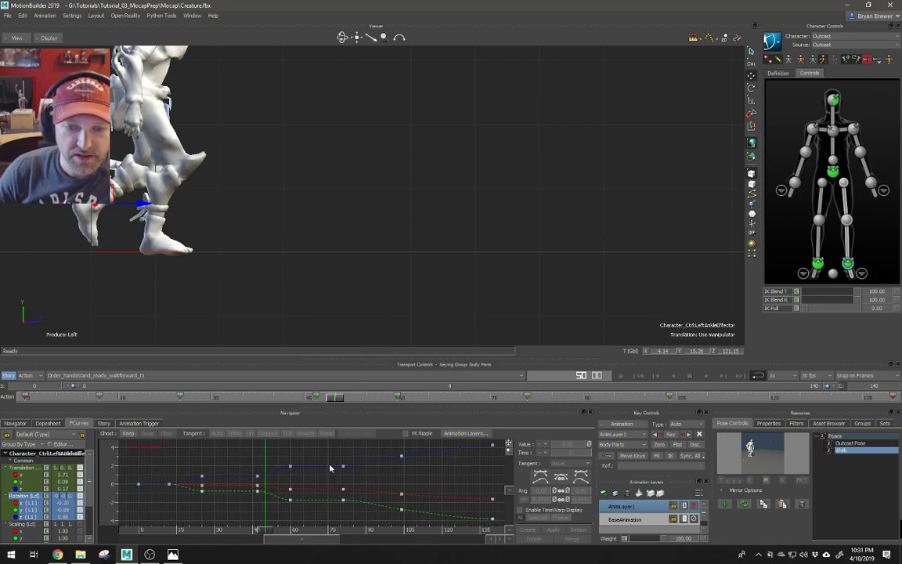
left_click_drag(271, 524, 323, 516)
Move the left ankle's frame 104 key to frame 95 and key the same offset at frame 116
mouse_move(462, 398)
left_mouse_down()
mouse_move(601, 398)
mouse_move(616, 412)
left_mouse_up()
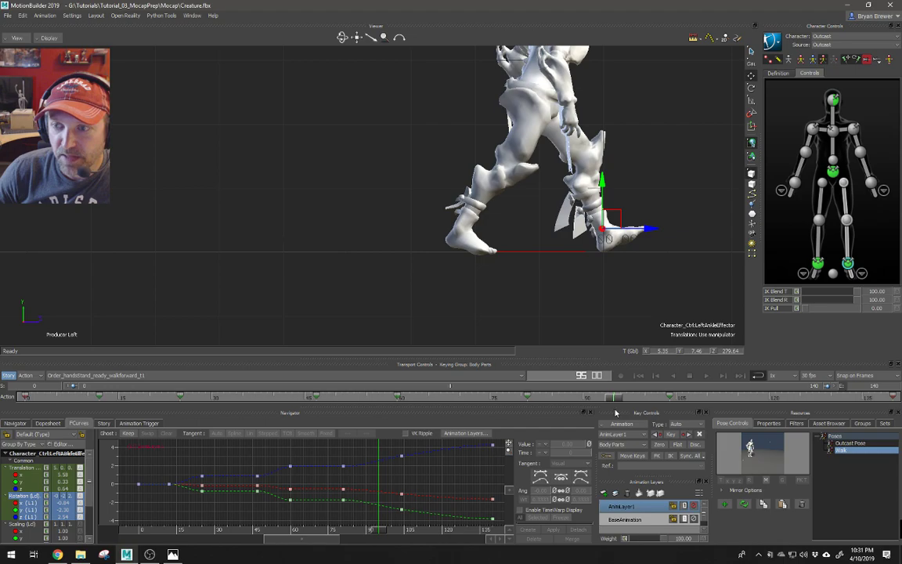
mouse_move(668, 399)
left_mouse_down()
mouse_move(636, 400)
mouse_move(747, 403)
left_mouse_up()
key("k")
left_click_drag(575, 261, 591, 273)
left_click_drag(591, 236, 362, 241)
mouse_move(458, 240)
left_mouse_down()
mouse_move(429, 237)
mouse_move(446, 244)
left_mouse_up()
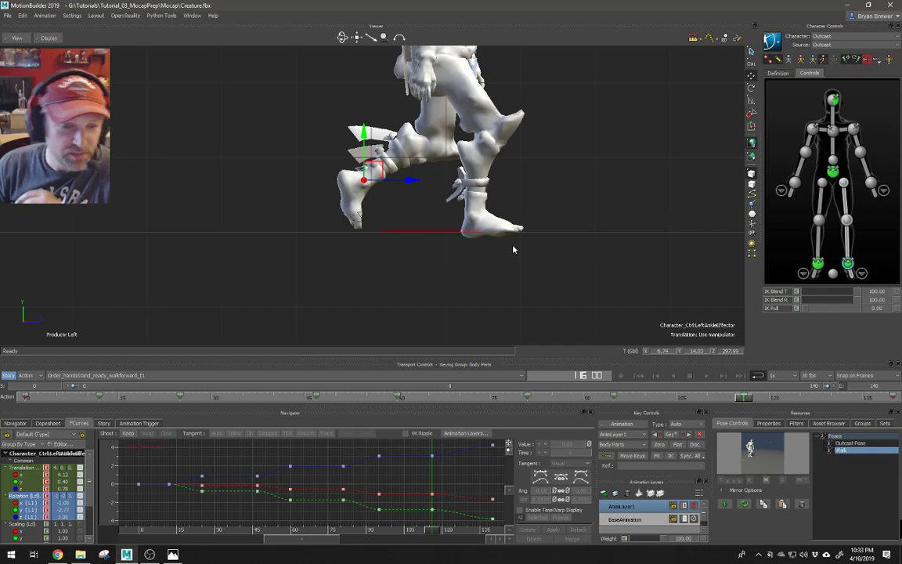
Switch to Chrome and look over the MotionBuilder overview page on the Autodesk website
left_click(58, 554)
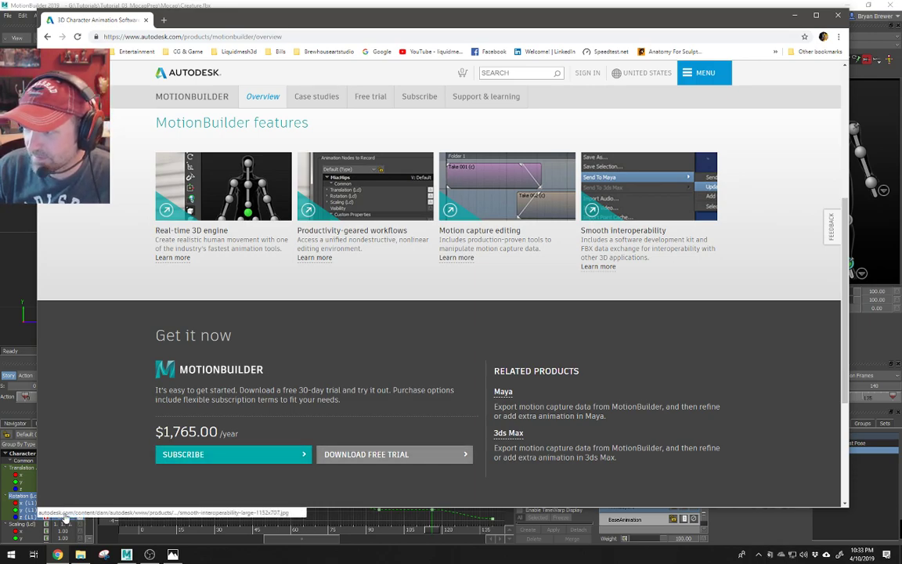
scroll(844, 258, "up", 3)
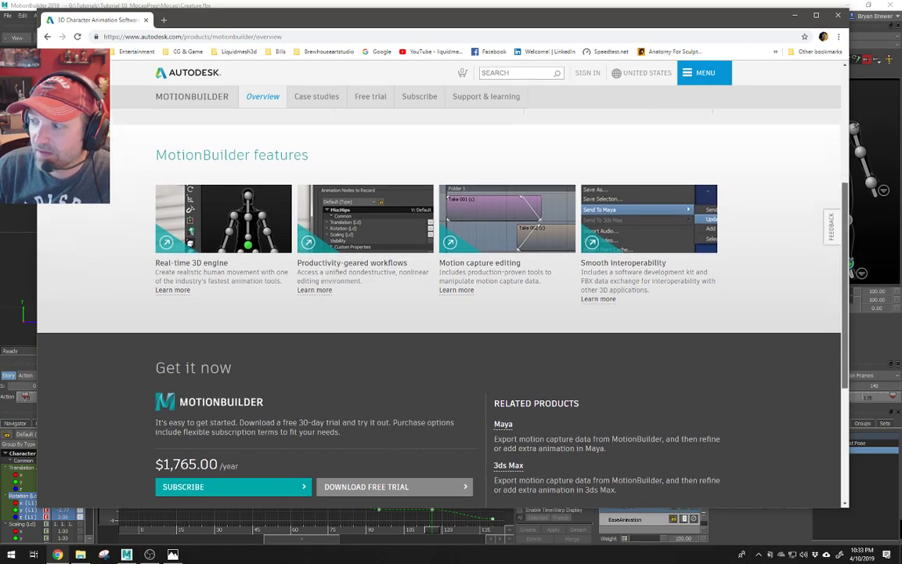
Look over the pricing and related products on the Autodesk page and return to MotionBuilder
scroll(844, 250, "down", 4)
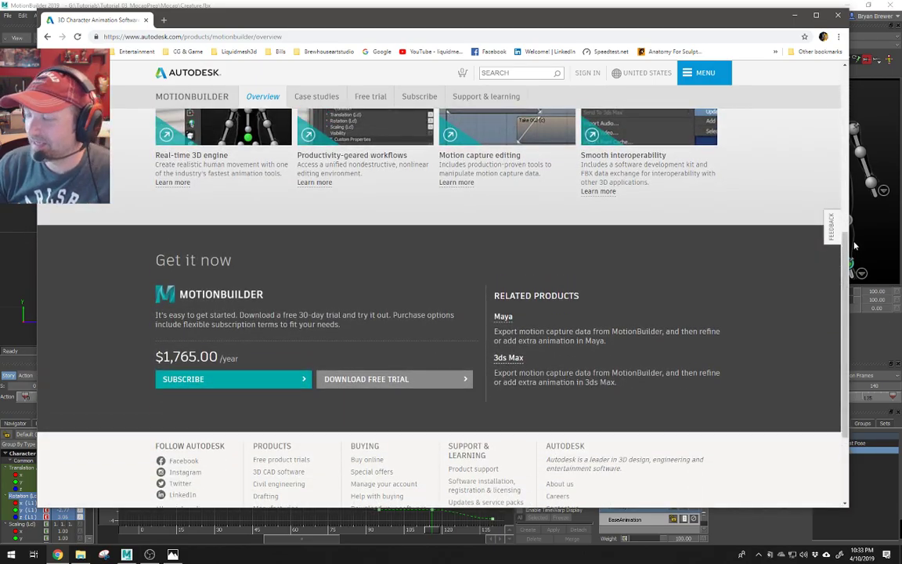
scroll(843, 251, "down", 2)
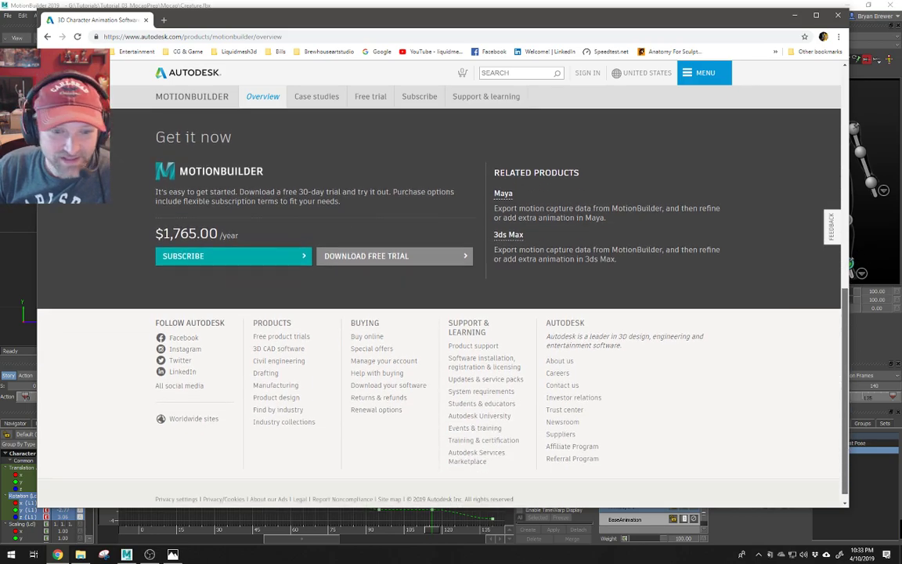
scroll(844, 251, "up", 2)
scroll(844, 251, "down", 1)
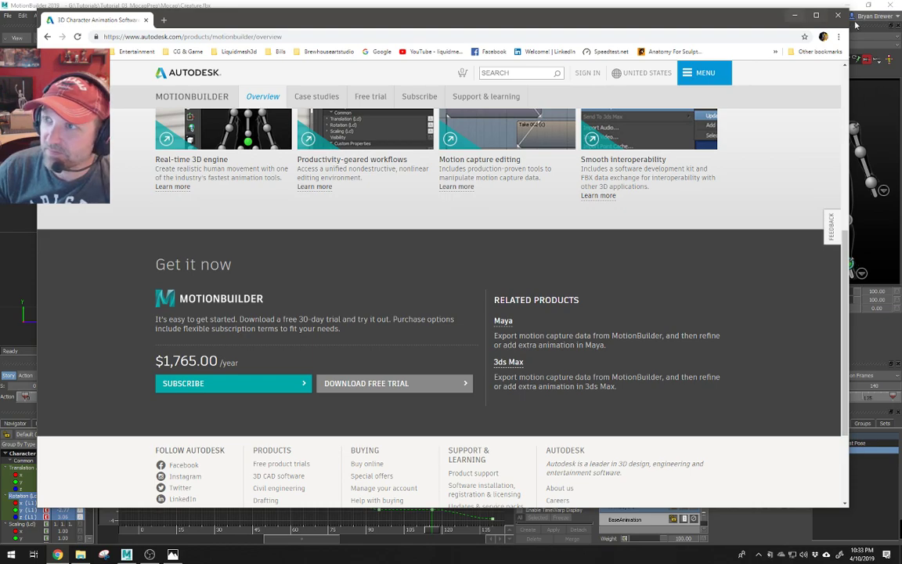
left_click(793, 15)
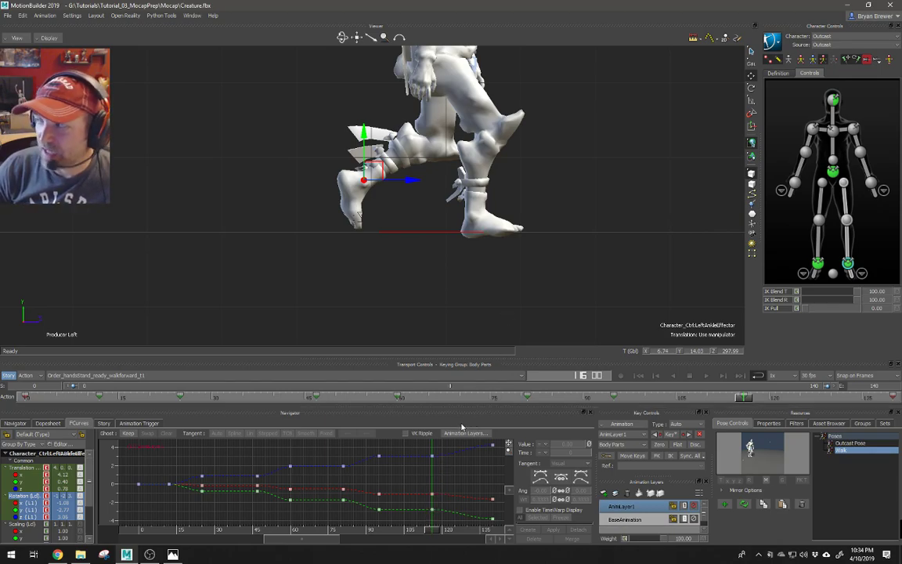
Key the left ankle's end offset at about frame 130 so the last foot plant holds
left_click(425, 530)
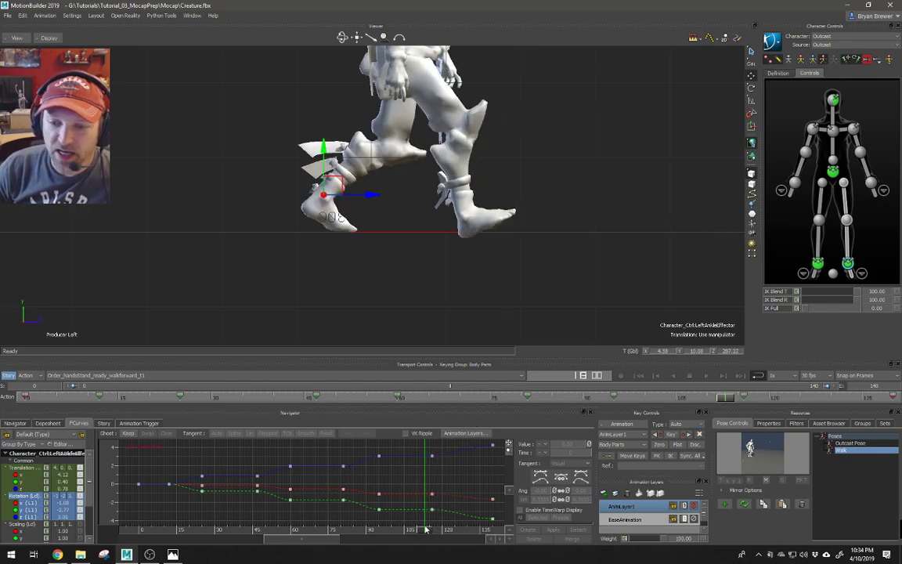
left_click_drag(425, 530, 422, 530)
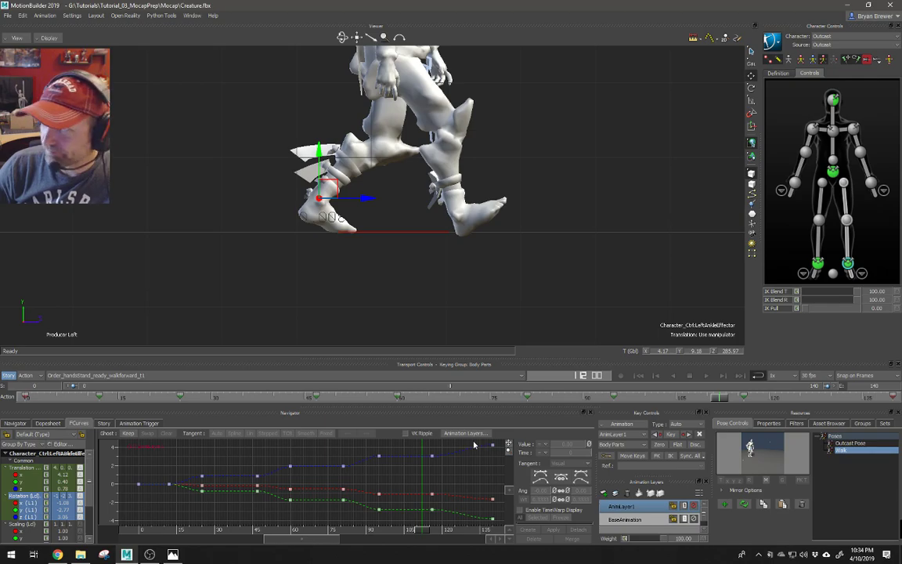
left_click(435, 531)
left_click_drag(434, 534, 468, 533)
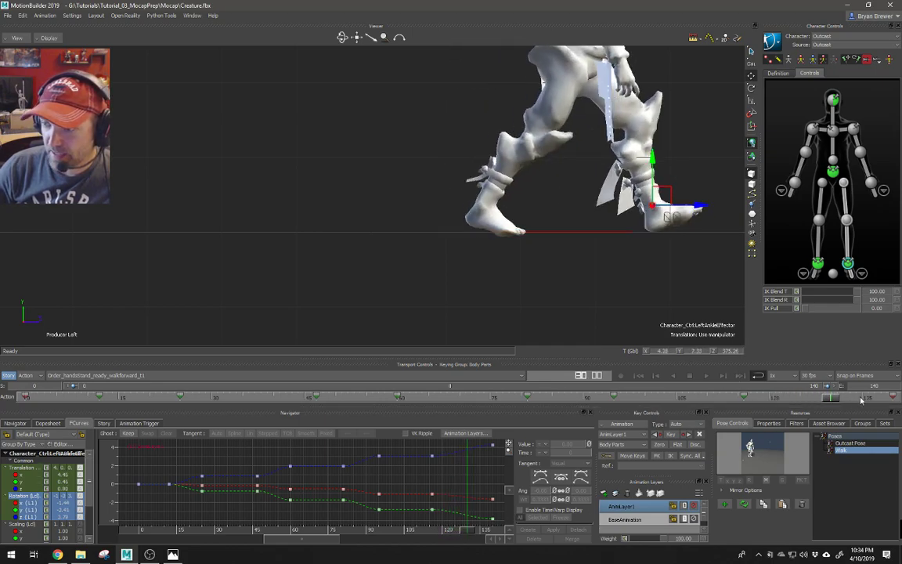
key("k")
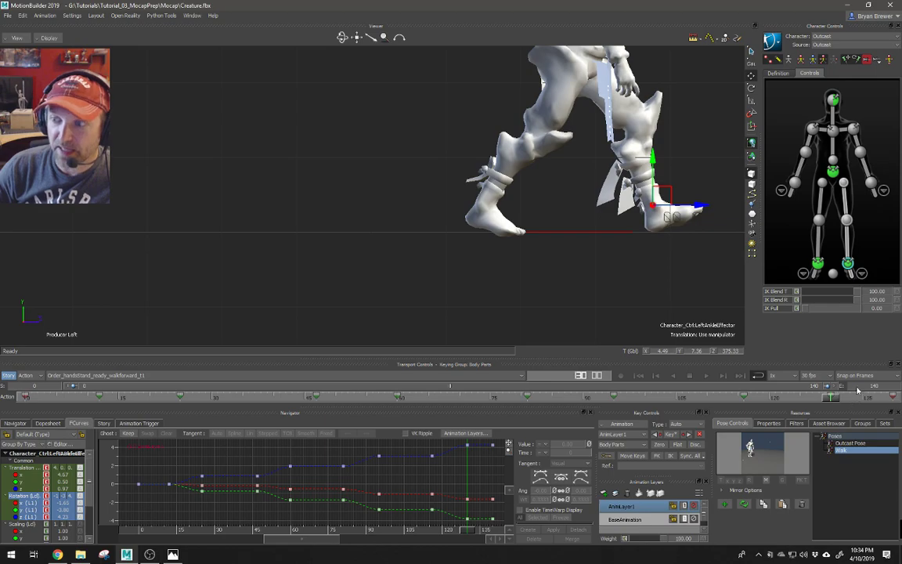
left_click_drag(502, 259, 368, 277, "shift")
left_click_drag(537, 269, 557, 313, "ctrl")
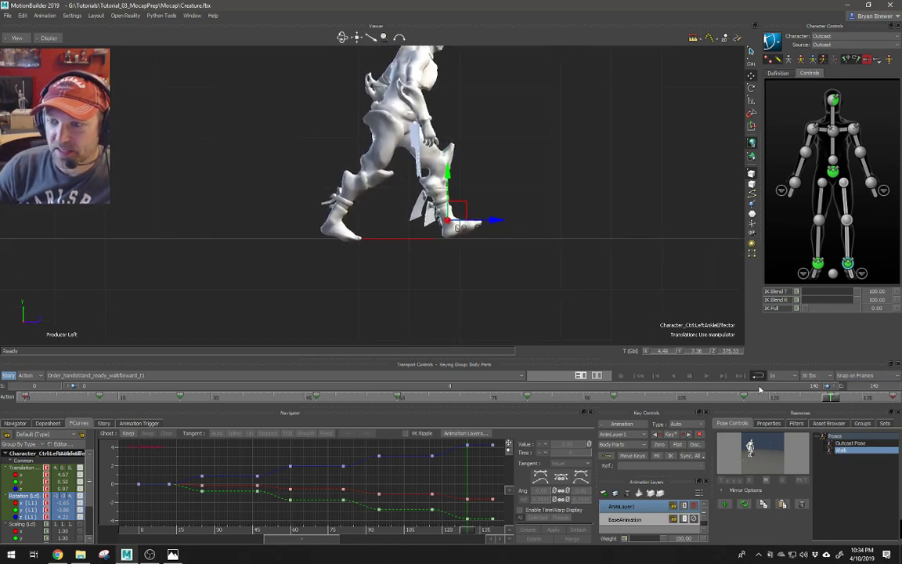
mouse_move(831, 399)
left_mouse_down()
mouse_move(886, 400)
mouse_move(846, 399)
left_mouse_up()
Add the right ankle to the selection and frame the translation and rotation curves of both ankles
left_click_drag(389, 462, 328, 445, "ctrl")
left_click(818, 264, "shift")
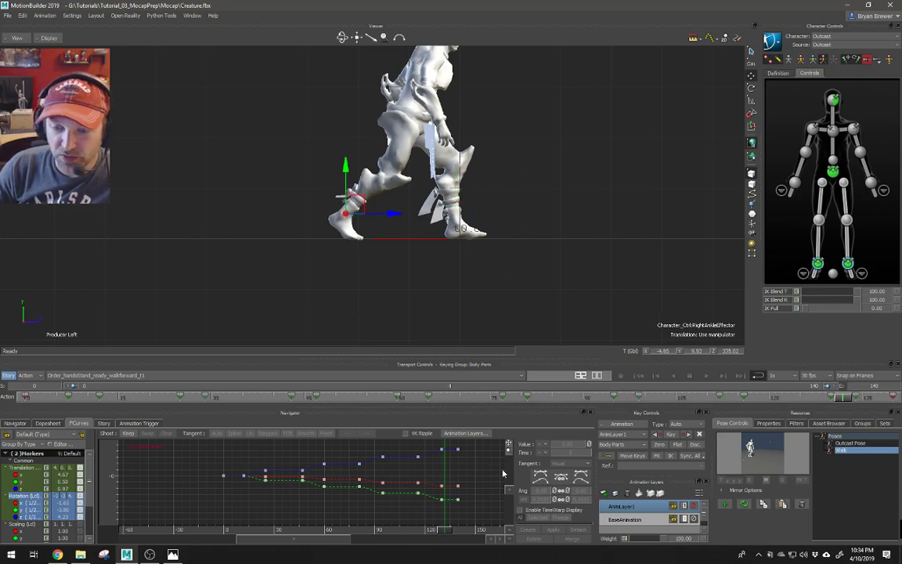
left_click(20, 502)
left_click(21, 496)
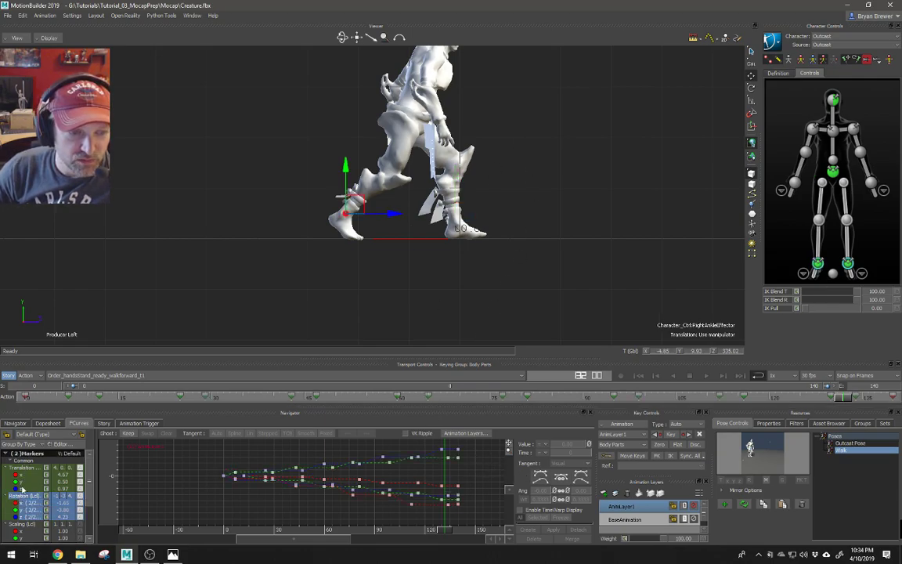
left_click(25, 470, "ctrl")
key("a")
left_click_drag(446, 478, 378, 463, "ctrl")
left_click_drag(452, 444, 225, 520)
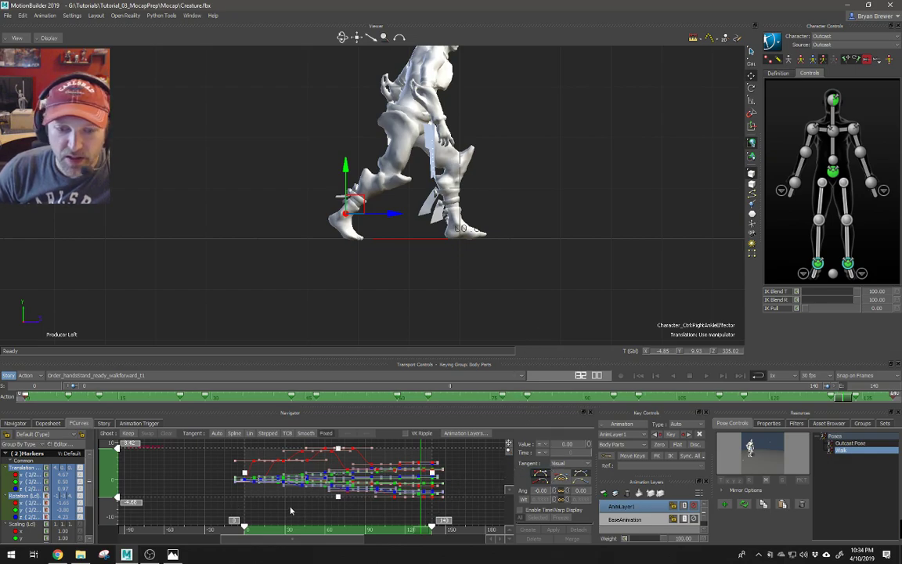
left_click(199, 504)
left_click_drag(339, 501, 440, 459, "ctrl")
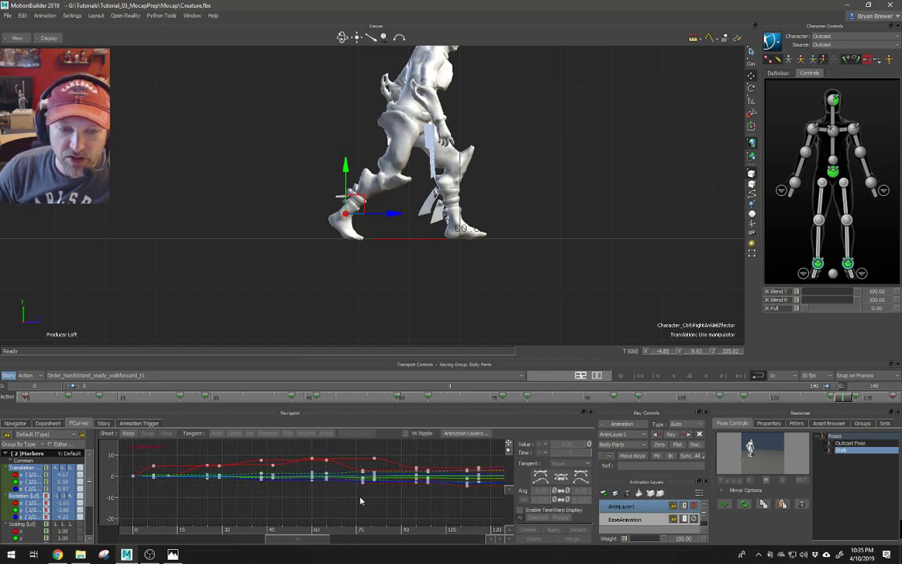
Examine the ankle keys between about frames 60 and 81 and scrub through the rest of the walk
left_click(337, 528)
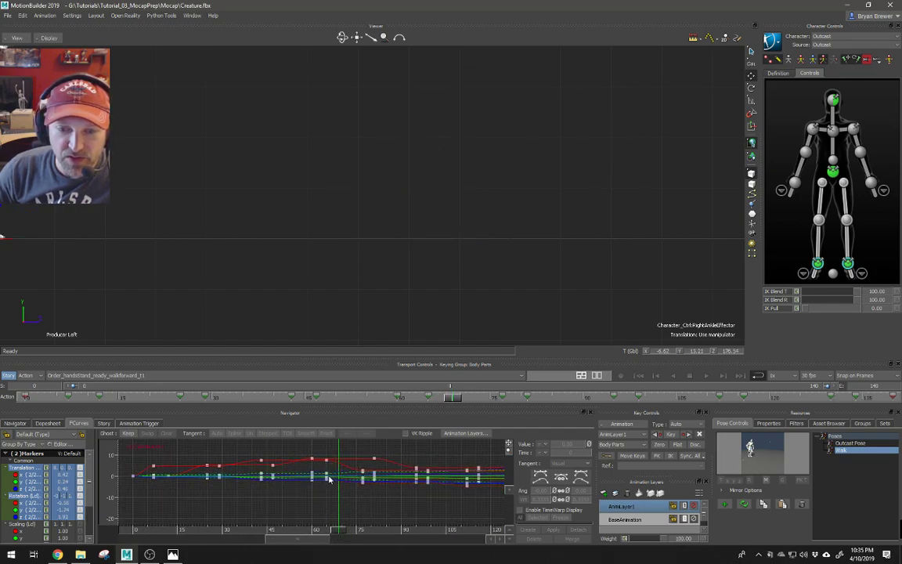
left_click_drag(320, 450, 309, 463)
left_click_drag(388, 452, 364, 468)
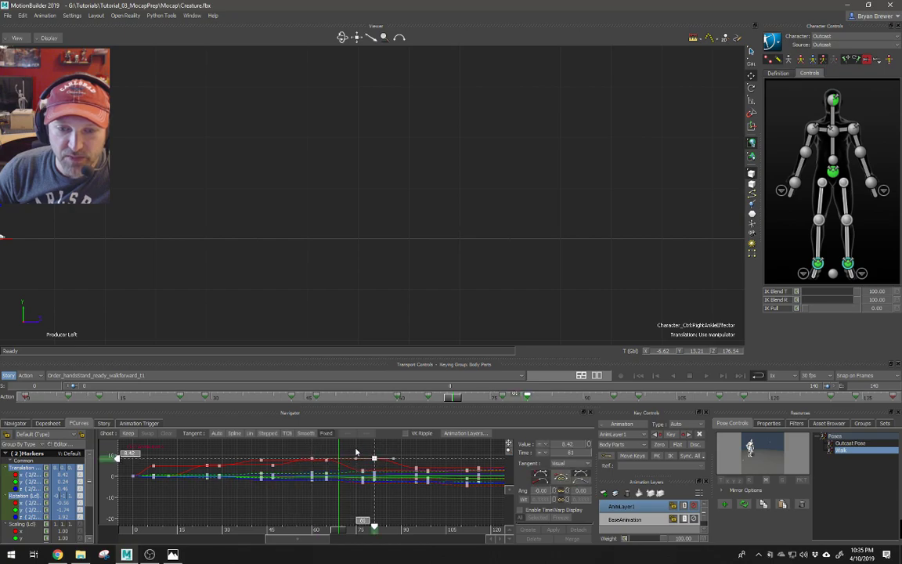
left_click_drag(241, 309, 481, 339, "shift")
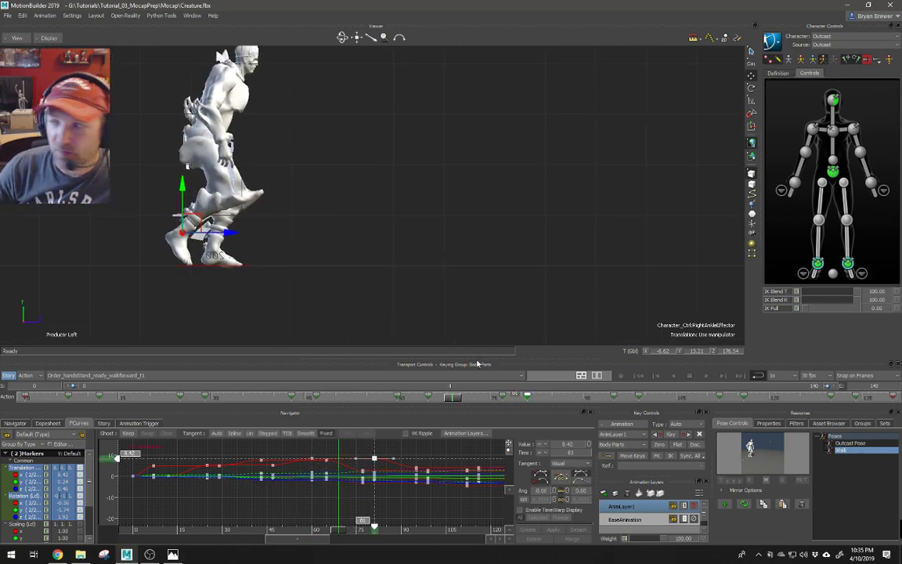
left_click(334, 530)
left_click_drag(335, 529, 534, 503)
scroll(513, 279, "down", 5)
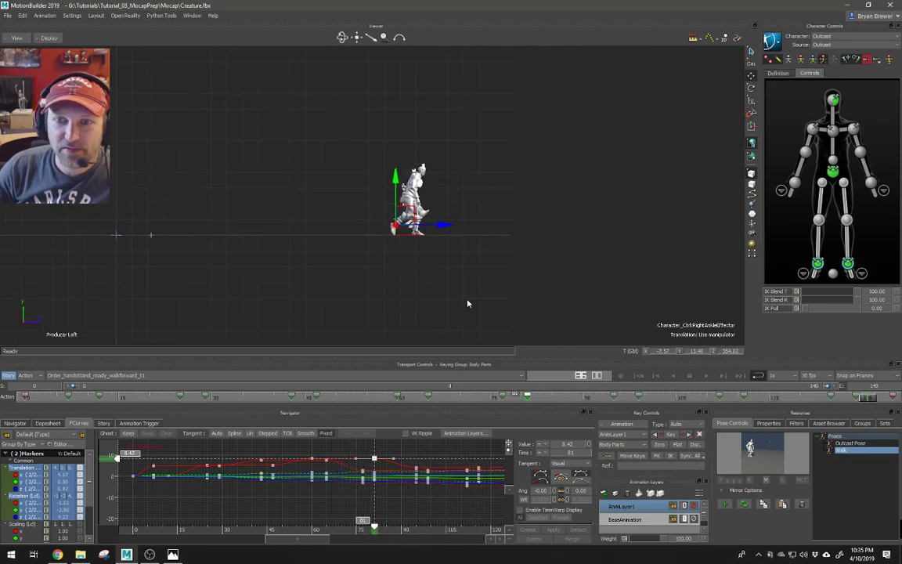
Play the walk in the perspective view and inspect the planted feet from the front, close up and from behind
key("space")
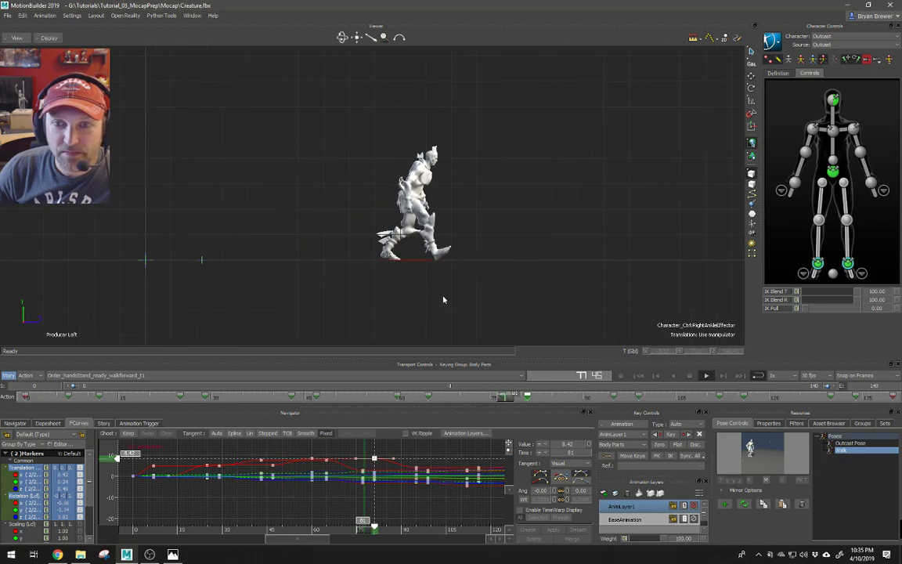
key("ctrl+e")
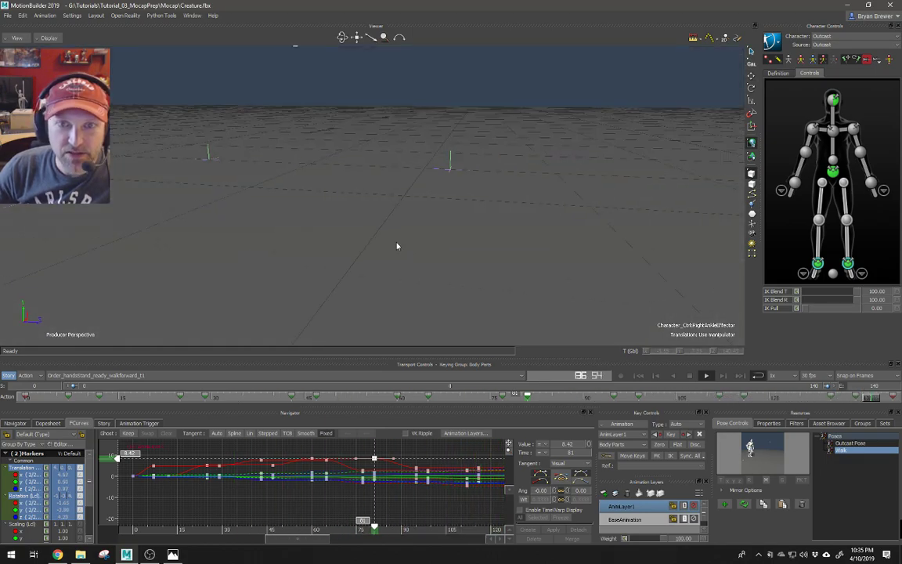
key("f")
scroll(428, 239, "down", 5)
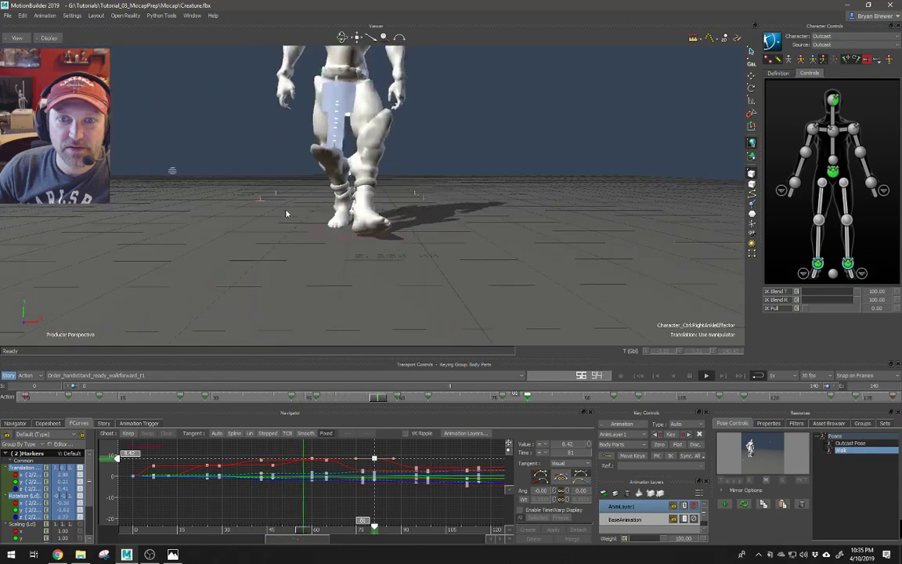
scroll(444, 252, "down", 5)
scroll(445, 253, "up", 8)
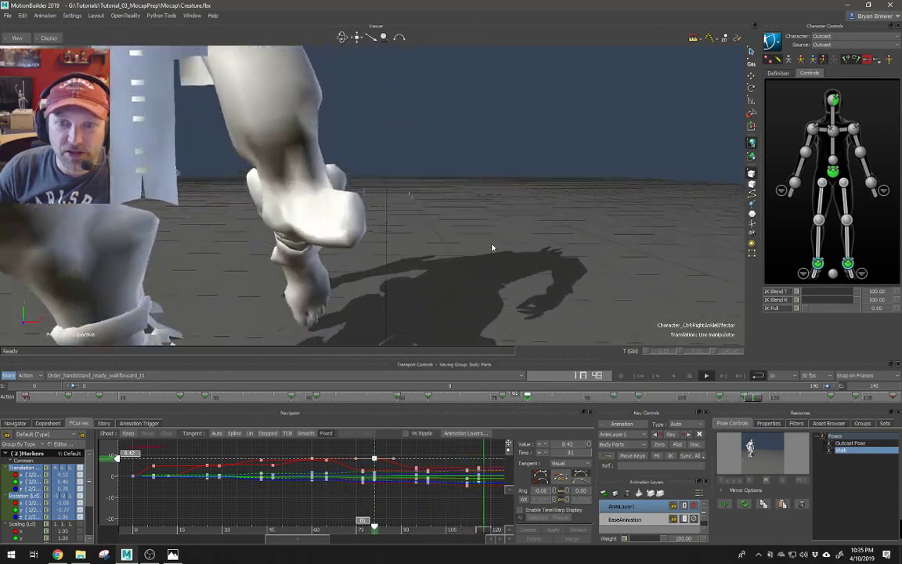
scroll(503, 246, "down", 5)
scroll(515, 258, "up", 6)
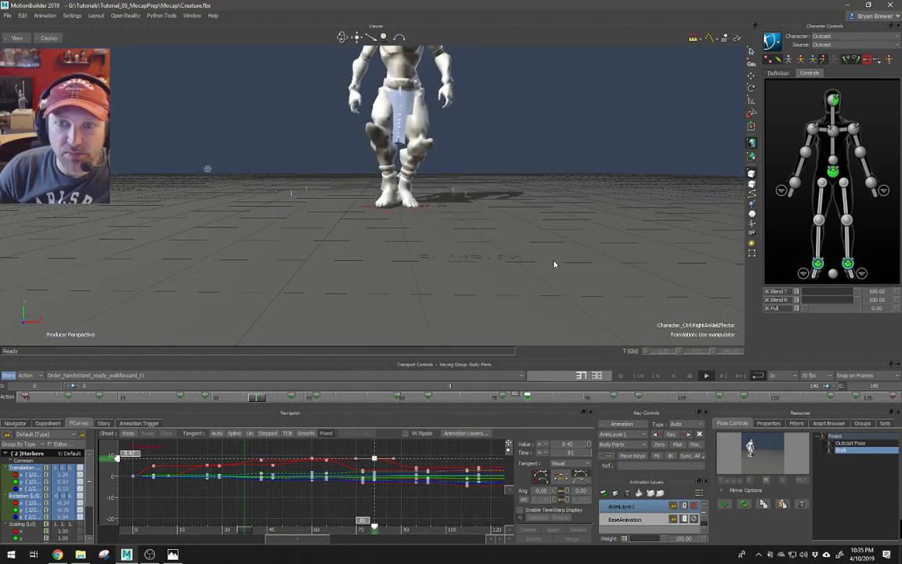
scroll(524, 268, "down", 5)
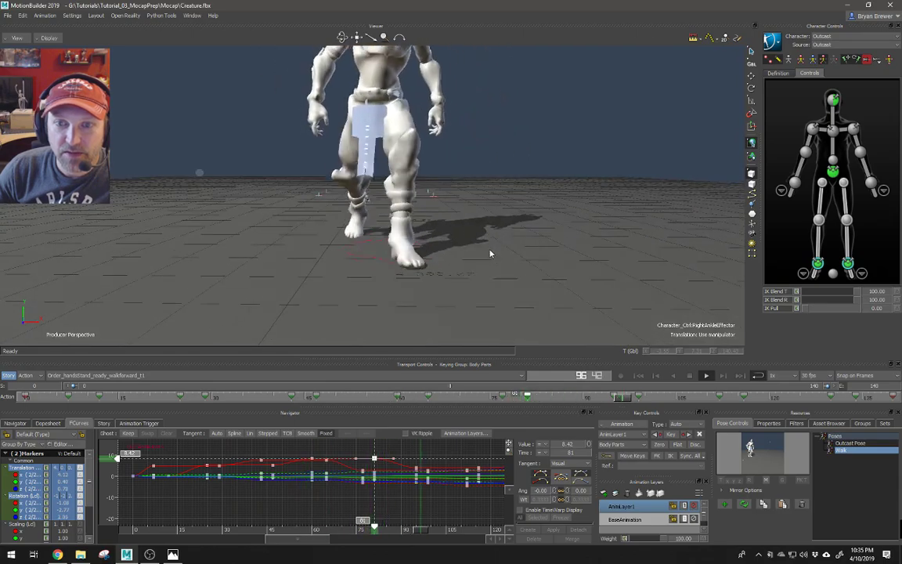
scroll(490, 254, "up", 3)
scroll(561, 236, "up", 3)
scroll(548, 310, "down", 8)
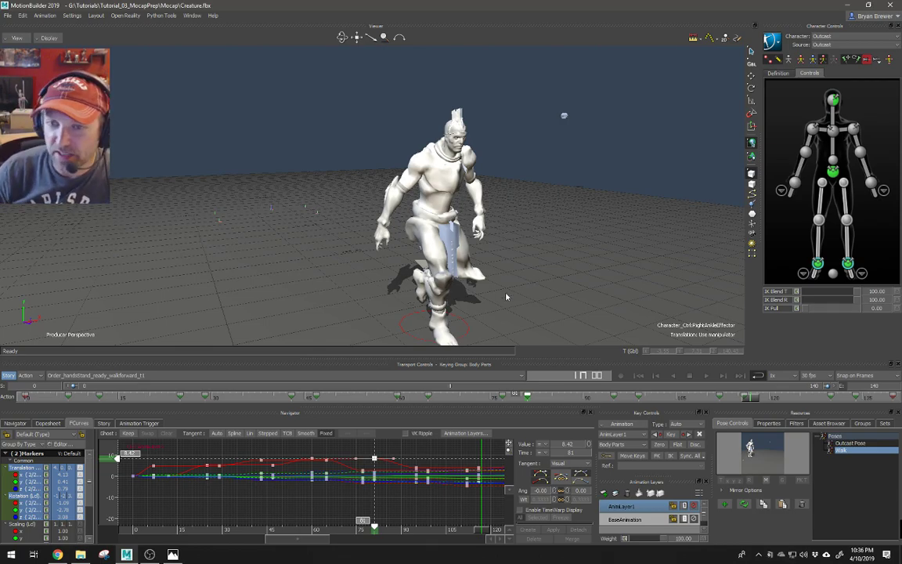
left_click_drag(509, 235, 591, 238, "alt")
right_click_drag(591, 237, 576, 239, "alt")
middle_click_drag(575, 239, 497, 234, "alt")
right_click_drag(525, 228, 558, 228, "alt")
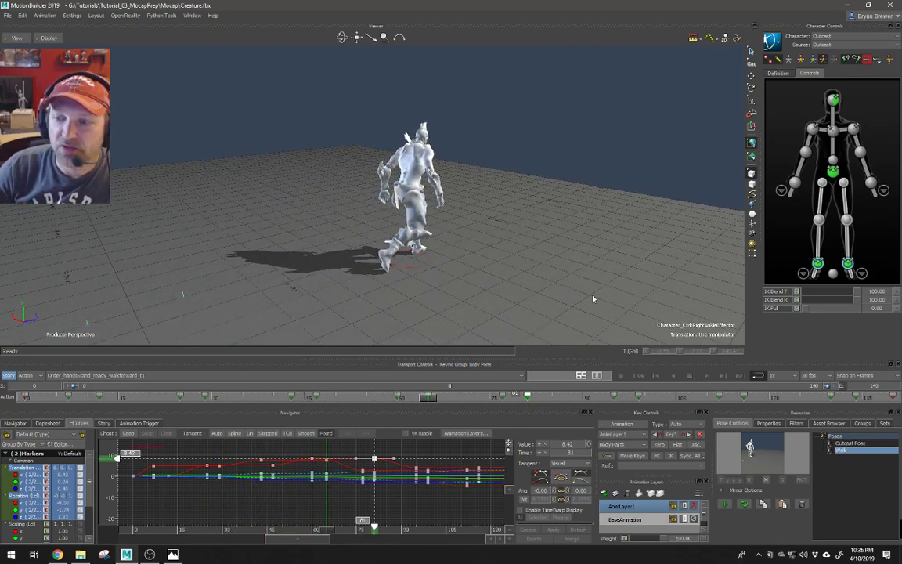
Bake the character's layered animation to the skeleton and plot it back to the control rig
left_click(775, 44)
mouse_move(791, 92)
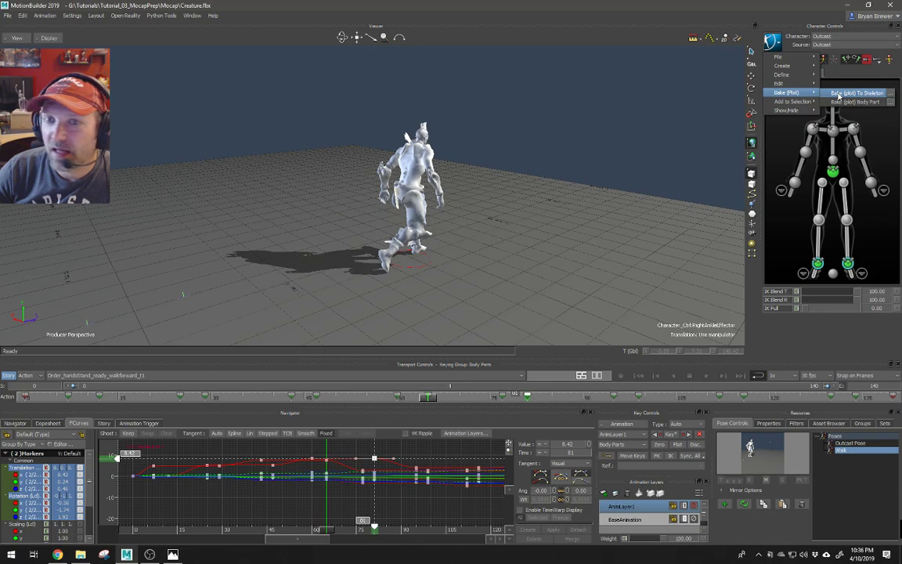
left_click(838, 95)
left_click(772, 43)
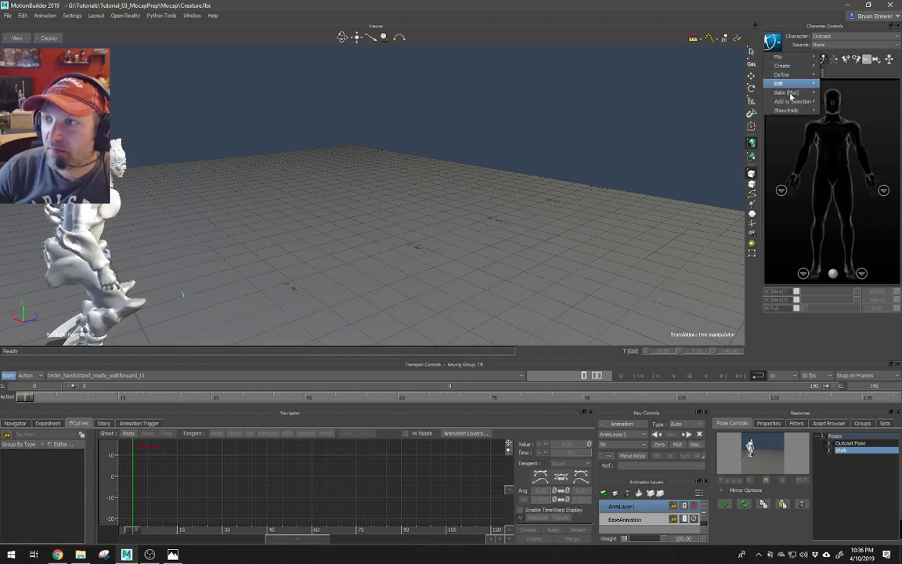
mouse_move(791, 92)
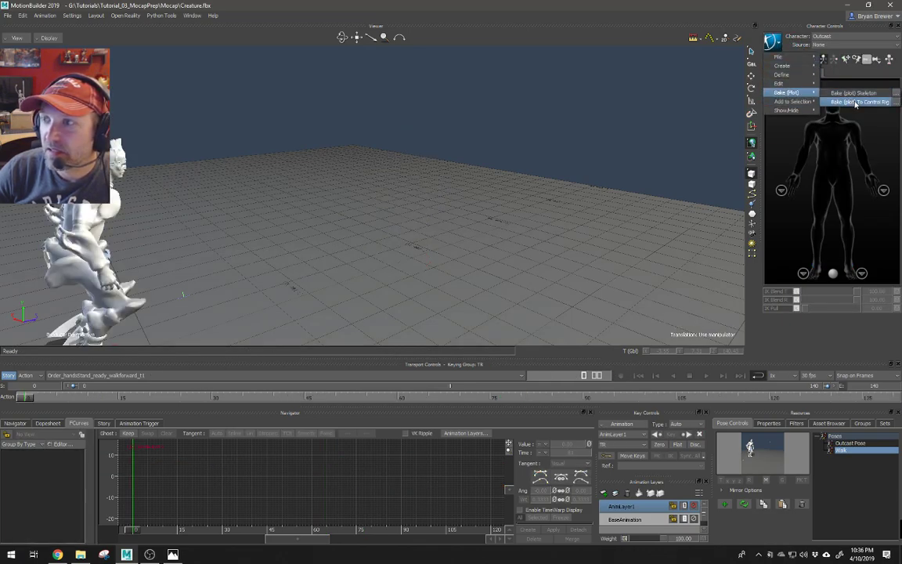
left_click(855, 102)
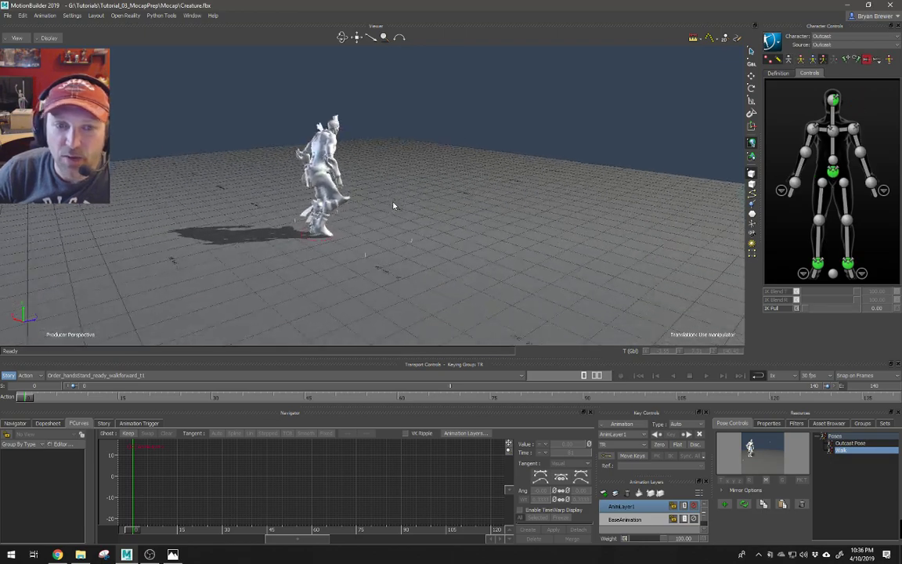
right_click_drag(393, 206, 409, 208, "alt")
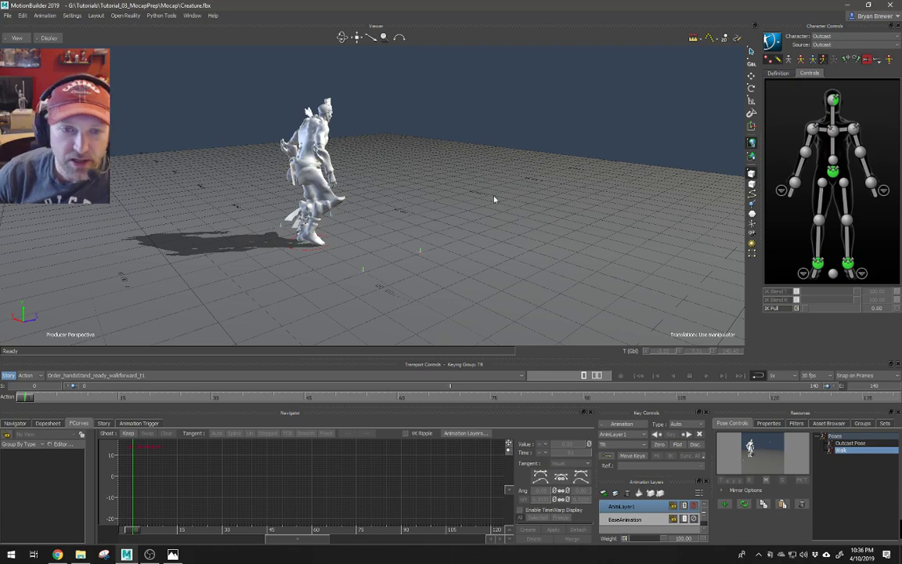
Display the hips' Y translation curve on the BaseAnimation layer, enlarge the curve editor and frame the whole curve
left_click(833, 174)
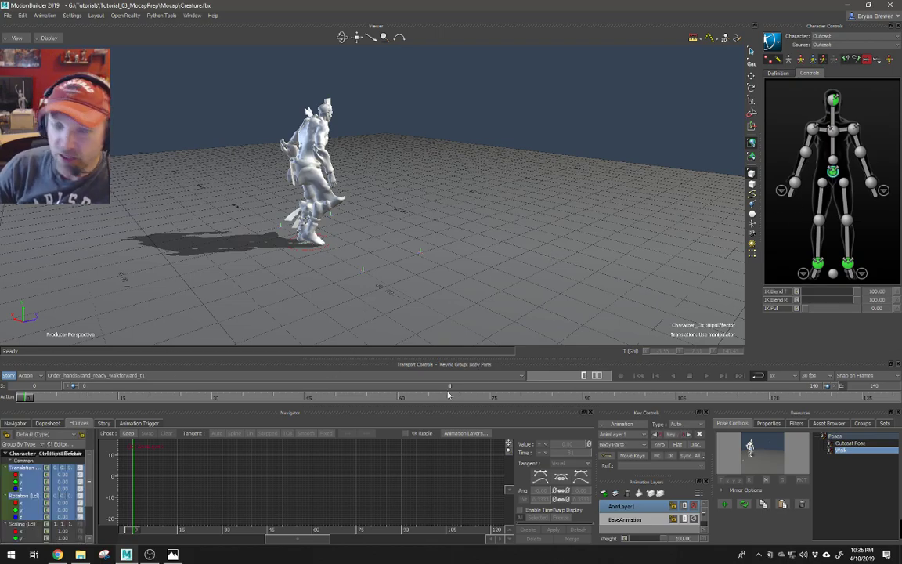
left_click(610, 520)
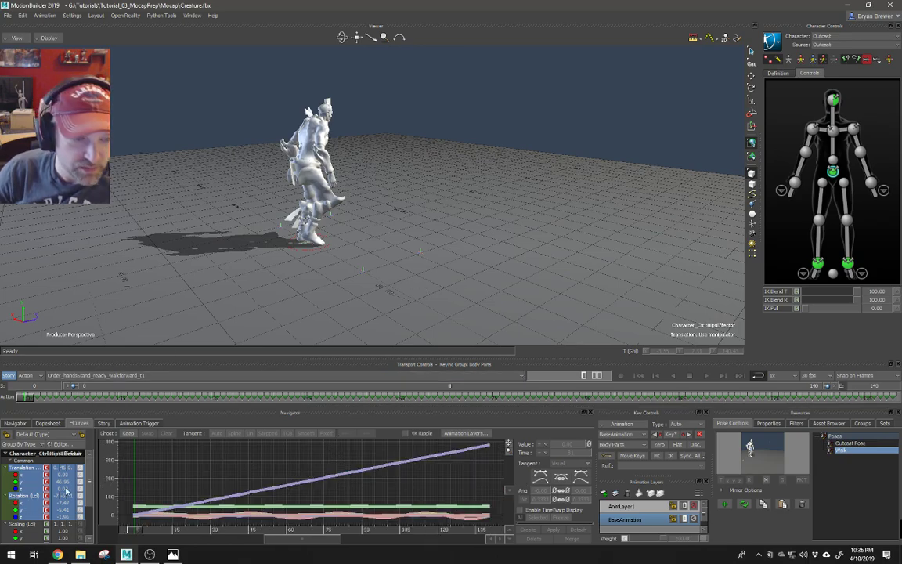
left_click(22, 480)
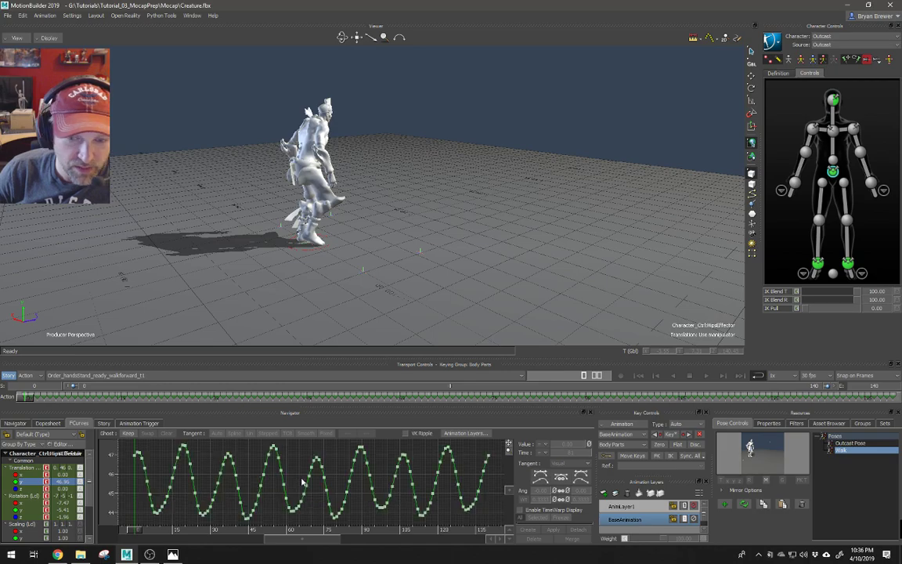
left_click_drag(311, 464, 345, 156, "ctrl")
right_click(300, 362)
left_click(404, 474)
left_click_drag(407, 474, 265, 352, "ctrl")
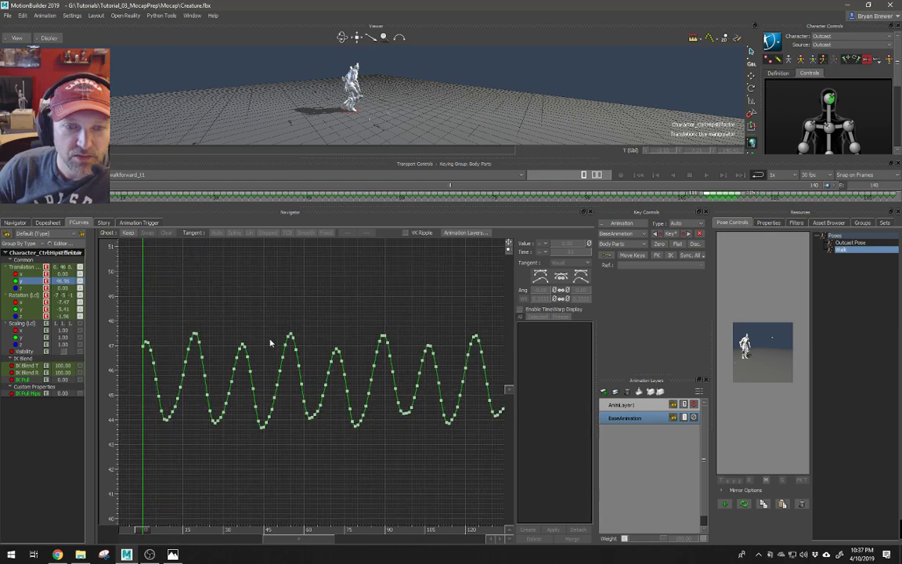
key("a")
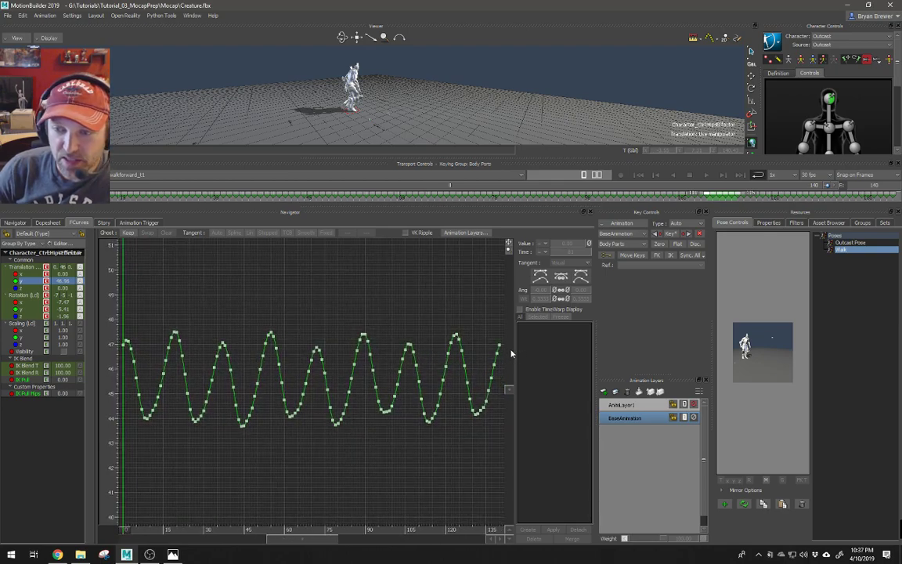
Widen the curve editor and frame the hips' Y translation curve across the whole walk
left_click_drag(594, 352, 690, 351)
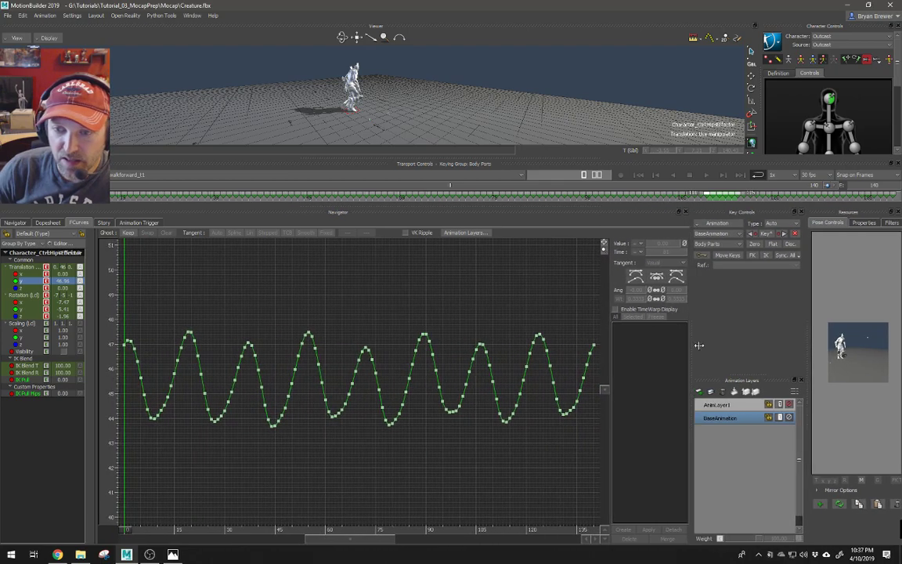
right_click(376, 386)
left_click(376, 367)
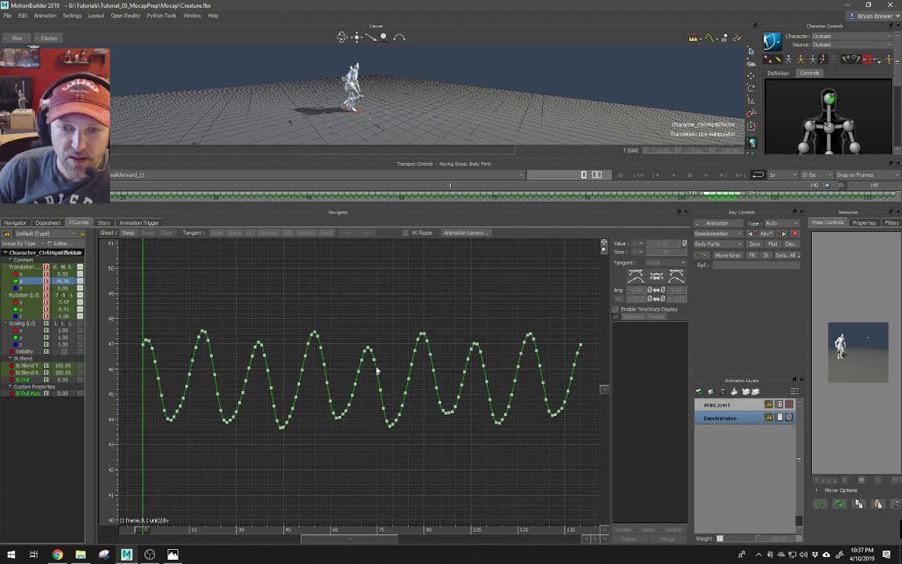
middle_click_drag(376, 362, 356, 359, "alt")
middle_click_drag(248, 357, 270, 351, "alt")
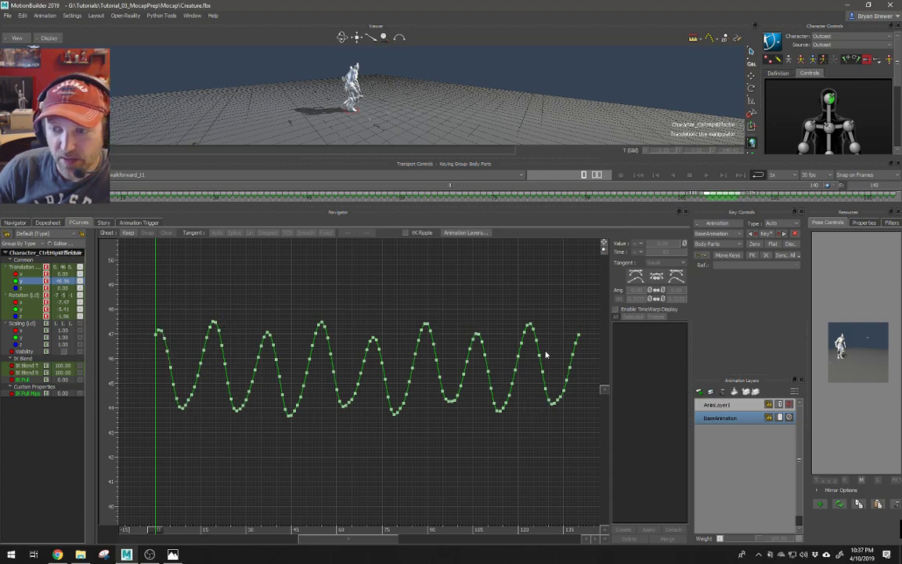
Compare the hips' Y translation keys at frames 0 and 140, where the walk's end has to meet its start
left_click(577, 335)
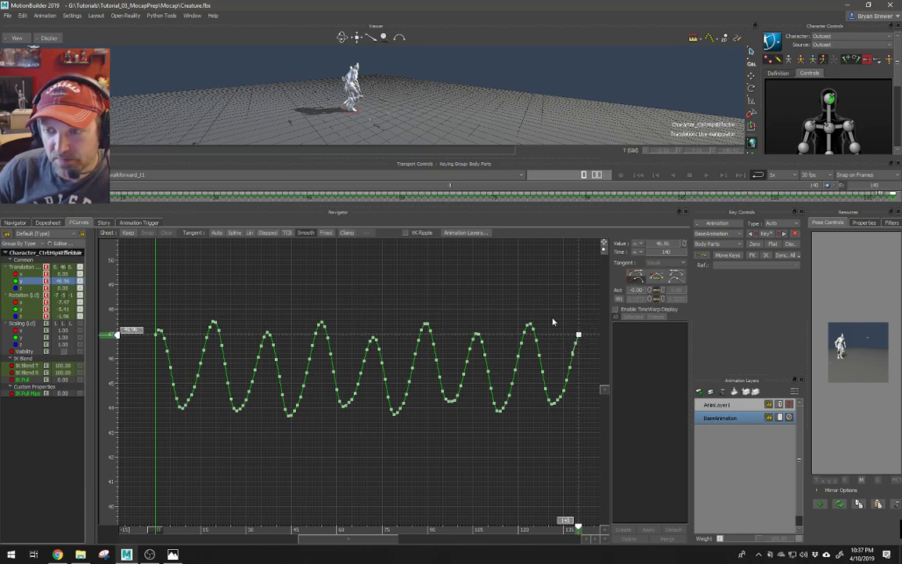
left_click_drag(140, 347, 160, 337)
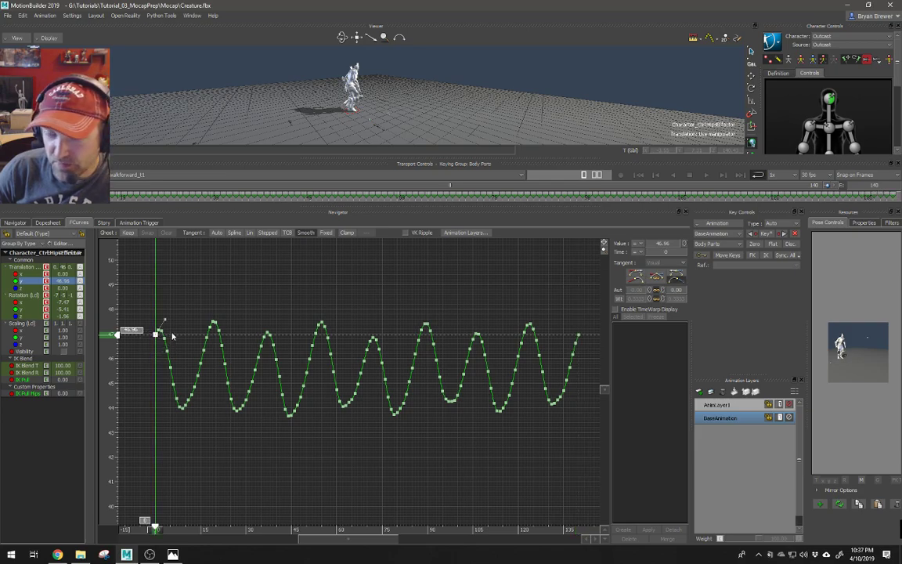
left_click(163, 320)
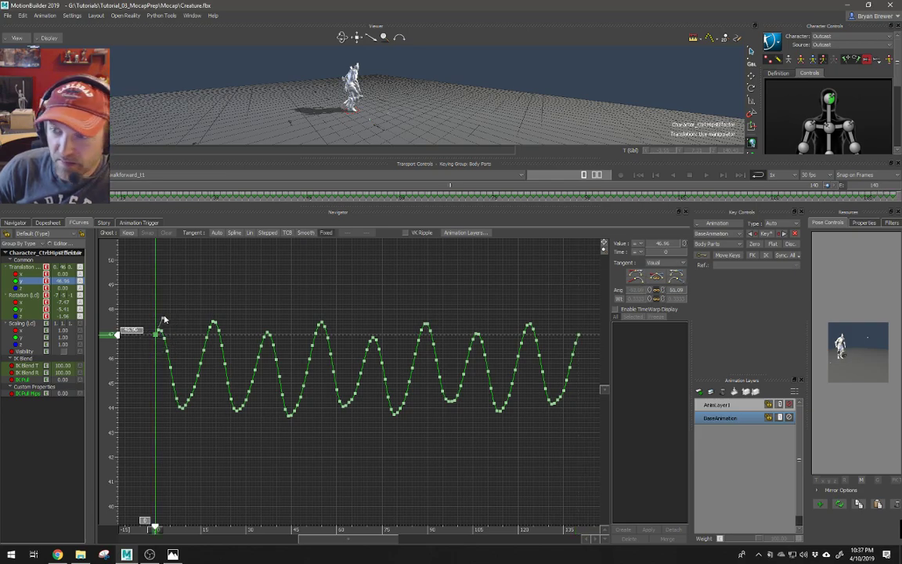
key("ctrl+z")
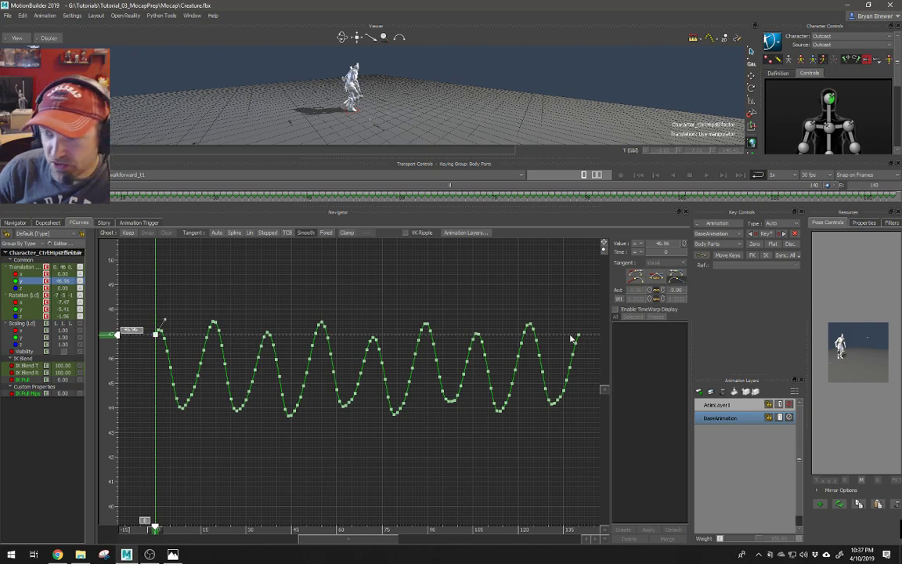
middle_click_drag(468, 341, 461, 332, "alt")
middle_click_drag(202, 332, 223, 331, "alt")
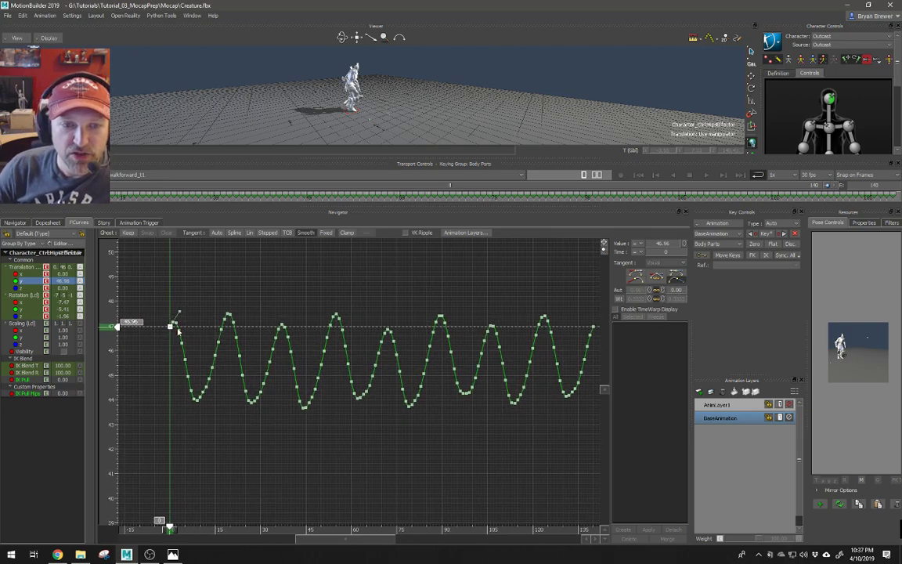
middle_click_drag(594, 331, 569, 329, "alt")
middle_click_drag(139, 314, 229, 299, "alt")
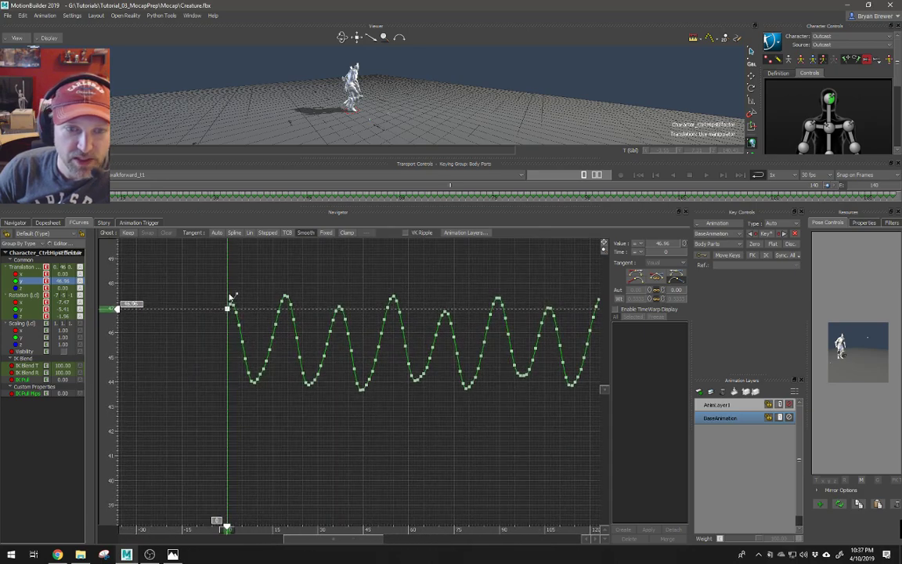
Check all of the hips' translation curves, and return to the full Y translation curve
left_click(24, 270)
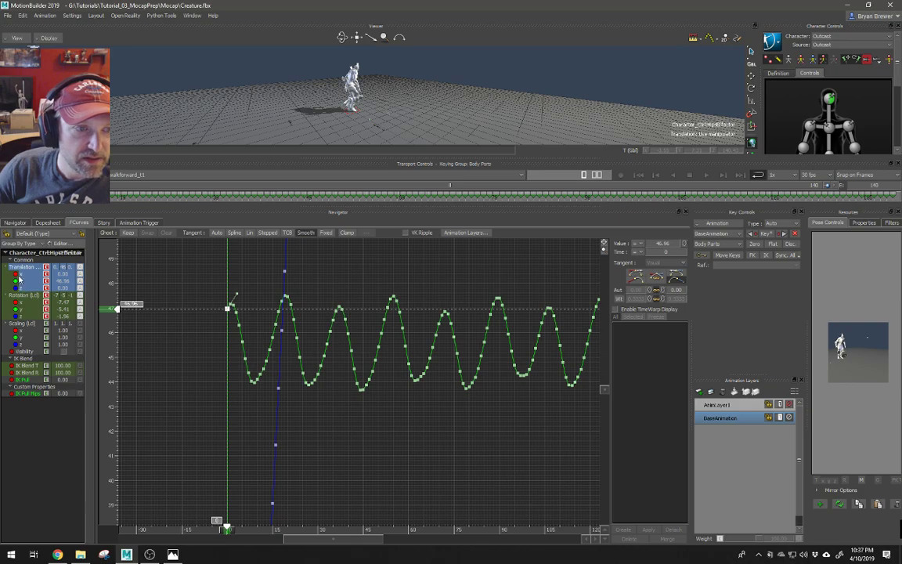
left_click(21, 280)
left_click(182, 325)
left_click_drag(438, 332, 308, 314, "ctrl")
left_click_drag(422, 320, 447, 313, "ctrl")
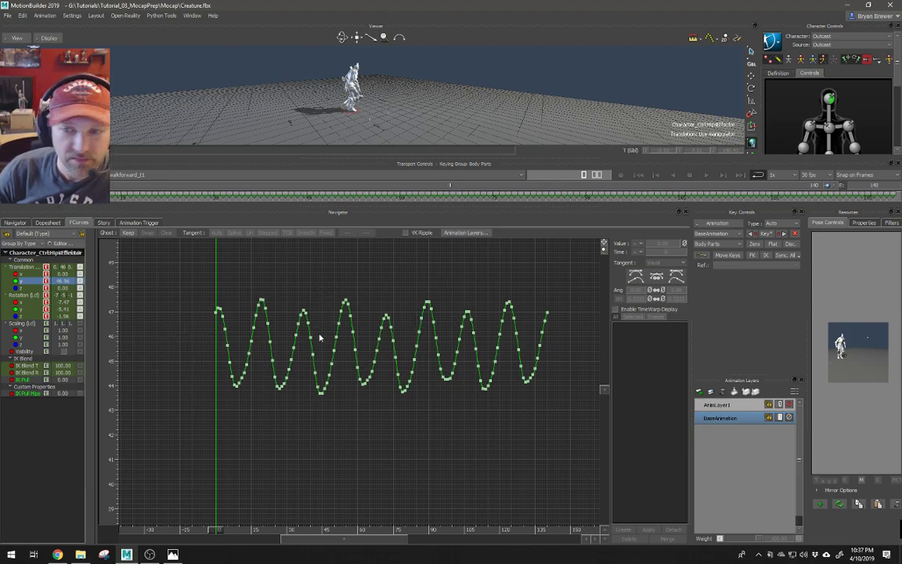
Open the Story timeline, enlarge the viewer, and insert a character animation track assigned to the Outcast character
left_click(104, 223)
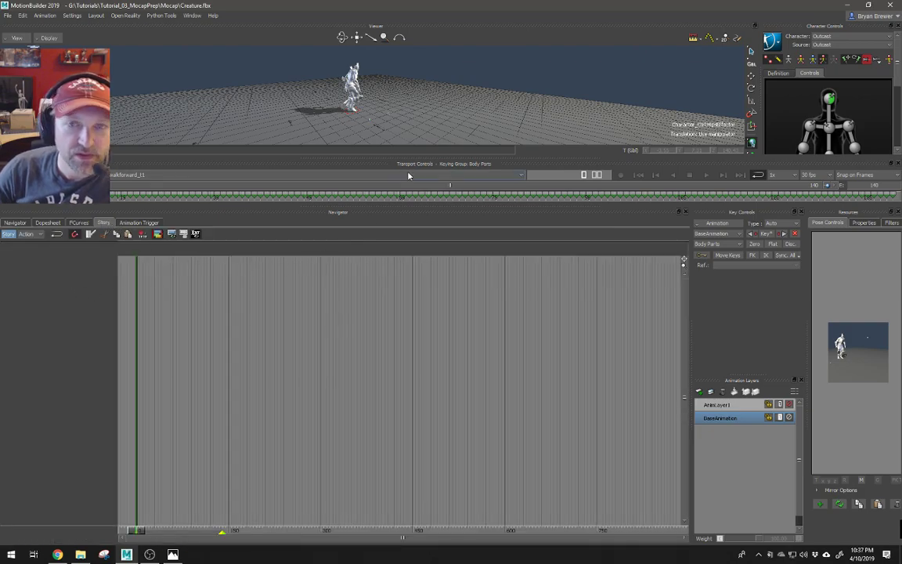
left_click_drag(392, 158, 329, 358)
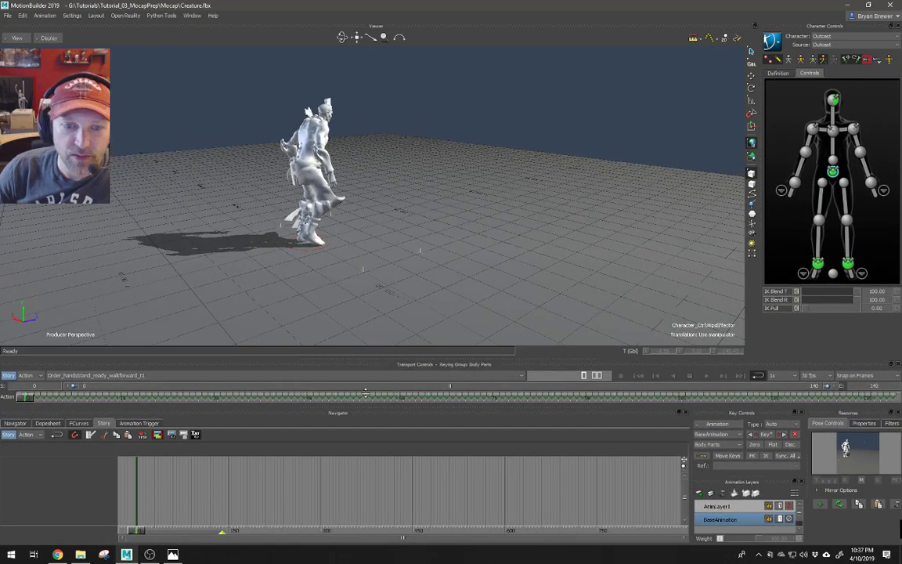
right_click(55, 454)
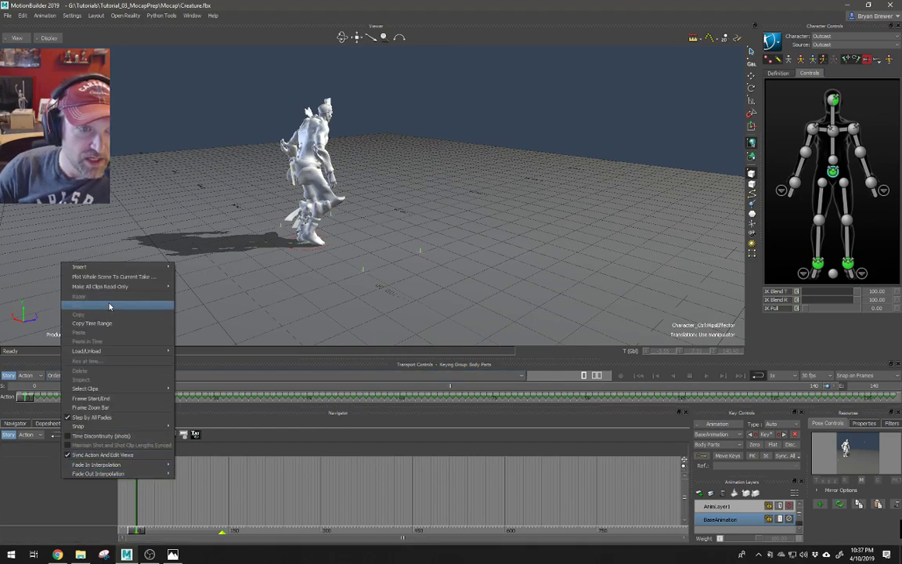
mouse_move(90, 267)
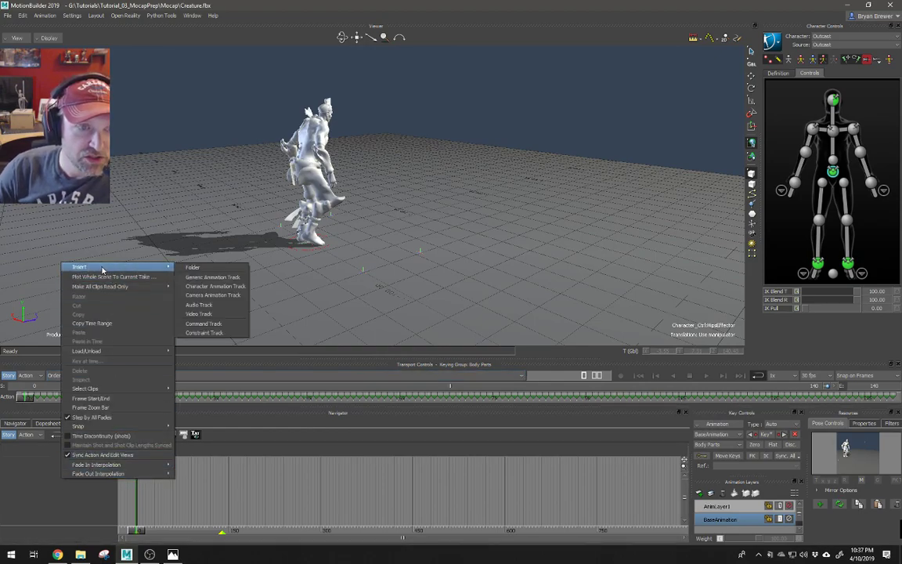
left_click(213, 286)
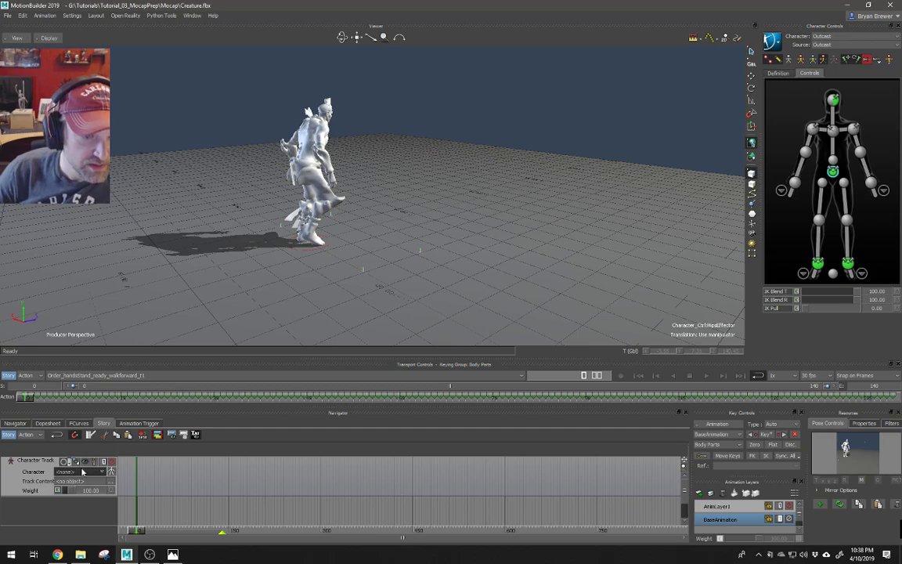
left_click(81, 471)
left_click(67, 486)
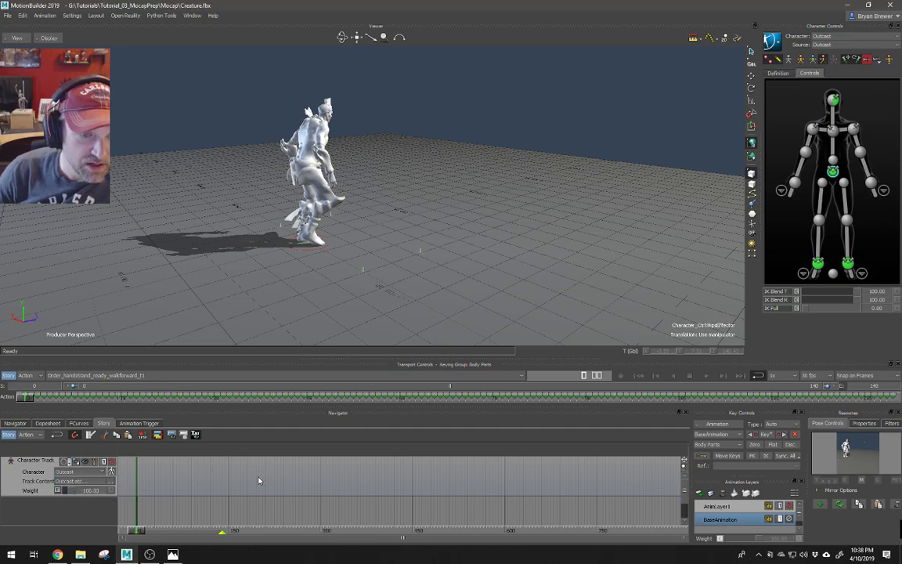
Insert the current take as a clip on the character track, accepting the merged layers, and scrub into it
right_click(251, 476)
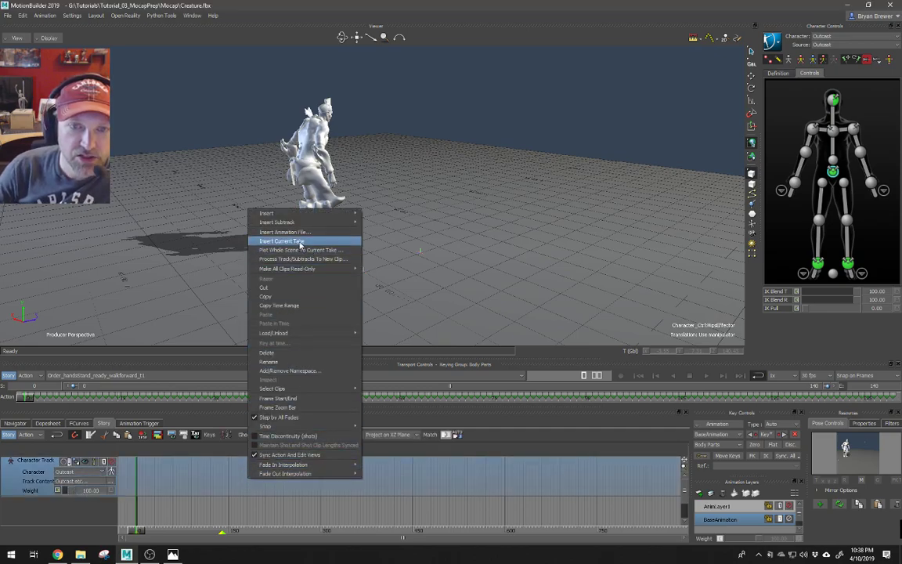
left_click(300, 242)
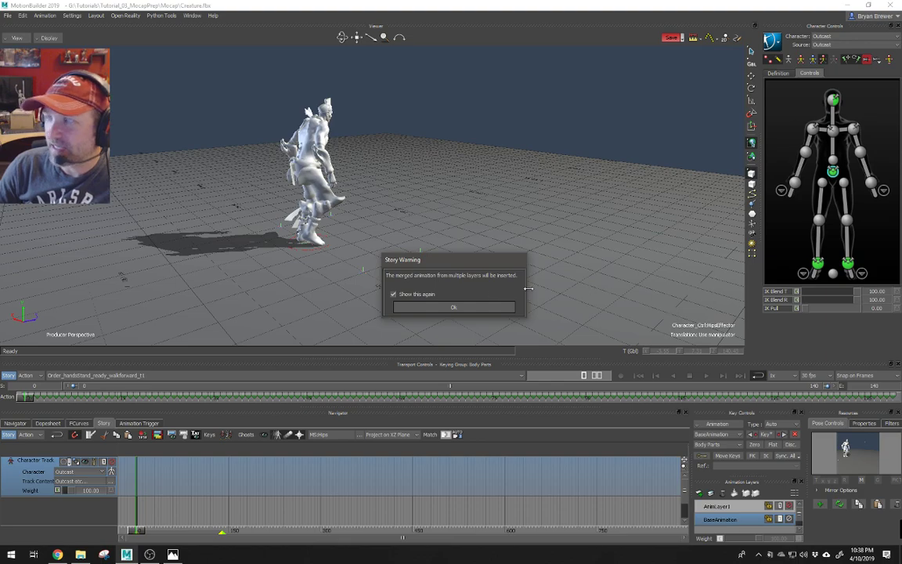
left_click(457, 307)
left_click_drag(137, 533, 160, 538)
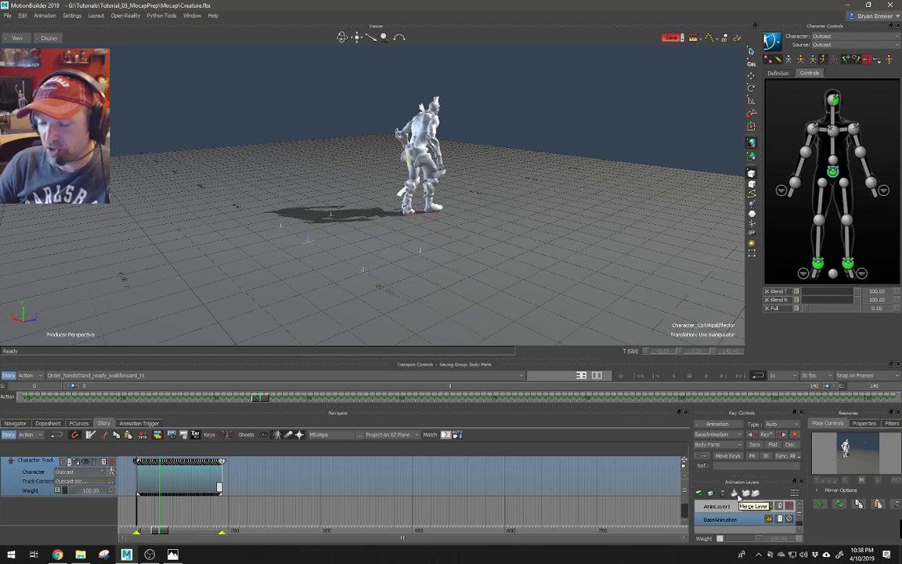
Slide the walk clip to start at about frame 255 and insert the current take again at frame 0
left_click(229, 467)
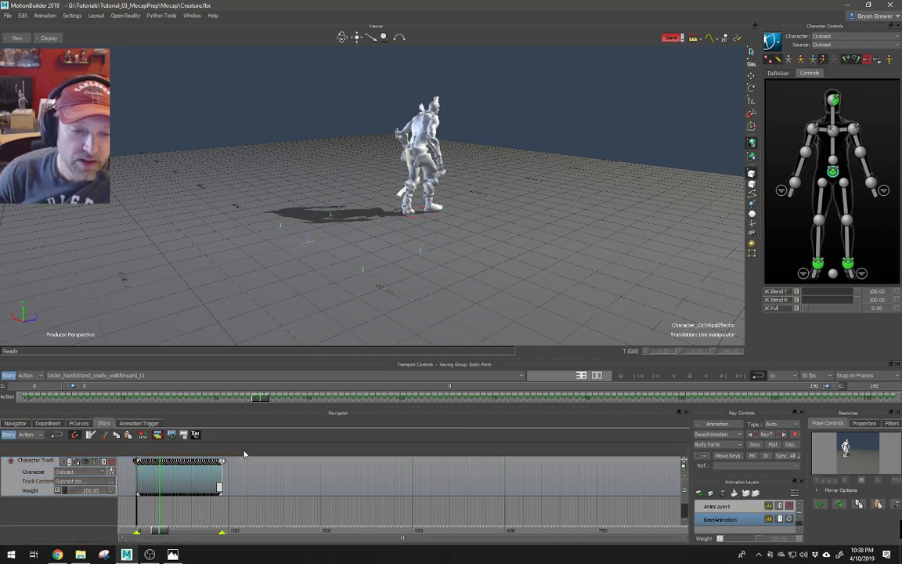
left_click(422, 310)
left_click_drag(160, 534, 135, 532)
left_click_drag(187, 476, 344, 476)
right_click(166, 479)
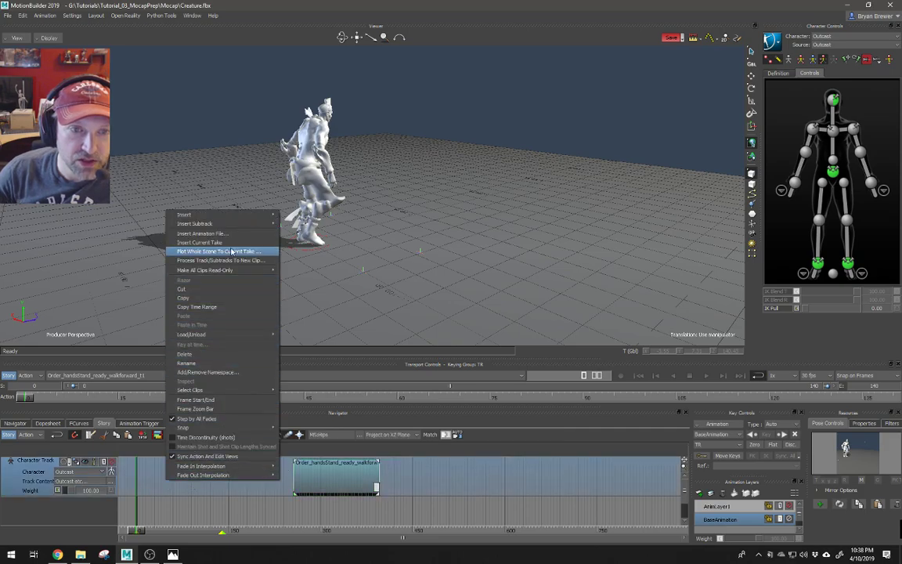
left_click(226, 246)
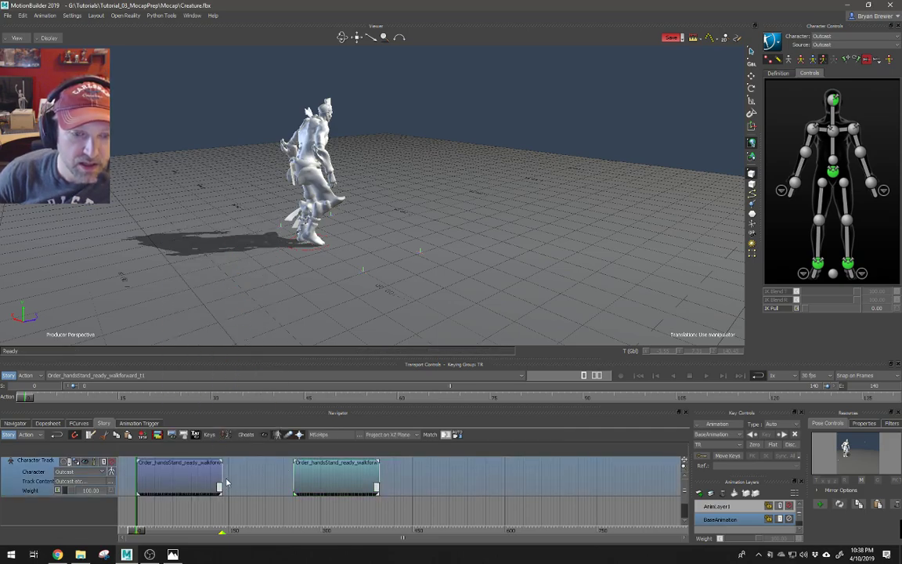
Move the second walk clip ahead of frame 0 and insert the current take a third time at frame 0
middle_click_drag(222, 485, 321, 495)
left_click_drag(313, 487, 176, 483)
right_click(272, 486)
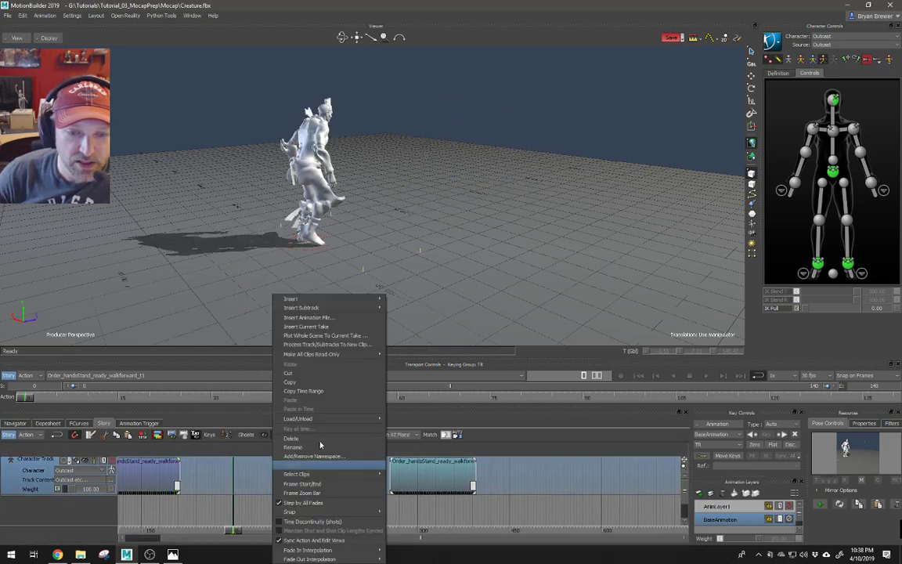
left_click(310, 335)
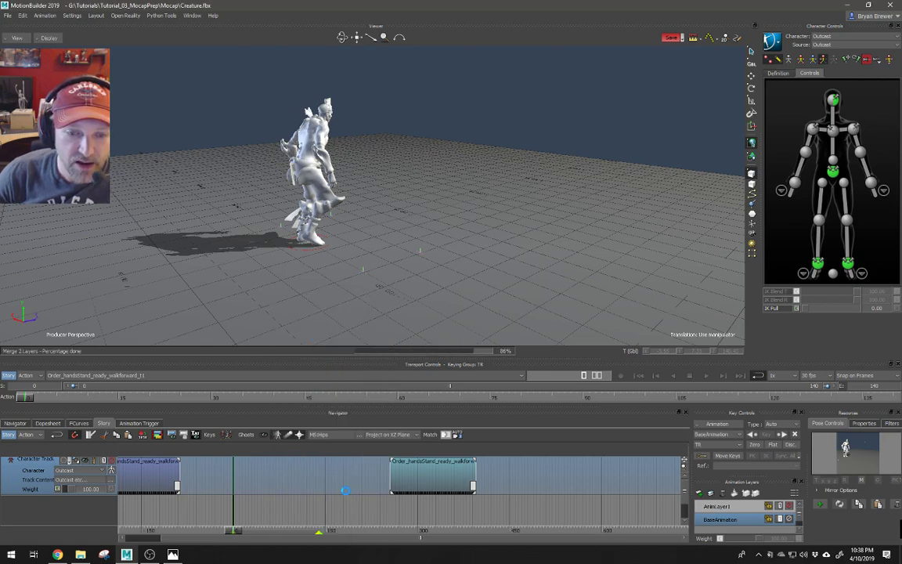
left_click_drag(358, 500, 232, 498, "ctrl")
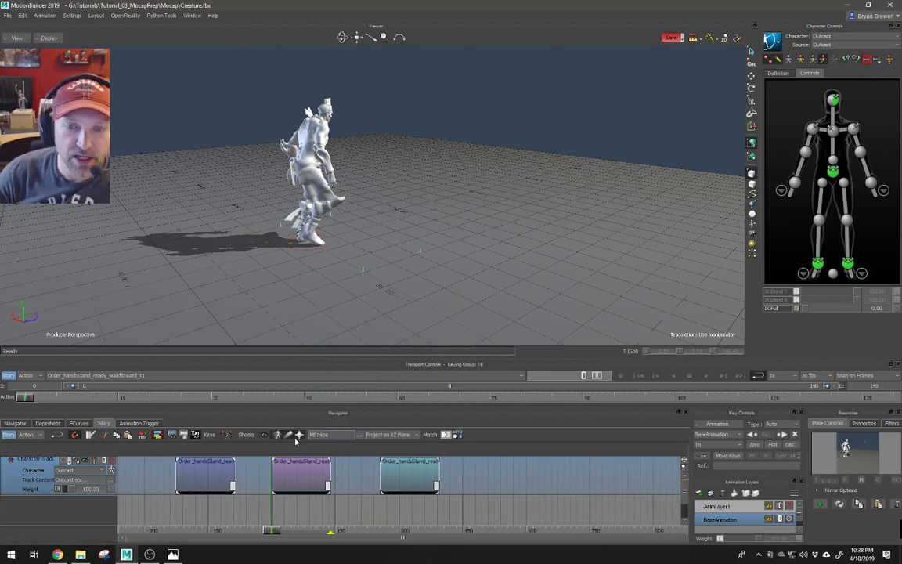
Butt the outer walk clips against both ends of the middle clip and scrub through the clip transitions
left_click_drag(439, 235, 461, 242, "ctrl")
left_click_drag(606, 128, 560, 145, "ctrl+shift")
left_click_drag(212, 480, 248, 480)
left_click_drag(416, 480, 364, 485)
mouse_move(282, 532)
left_mouse_down()
mouse_move(212, 531)
mouse_move(273, 531)
left_mouse_up()
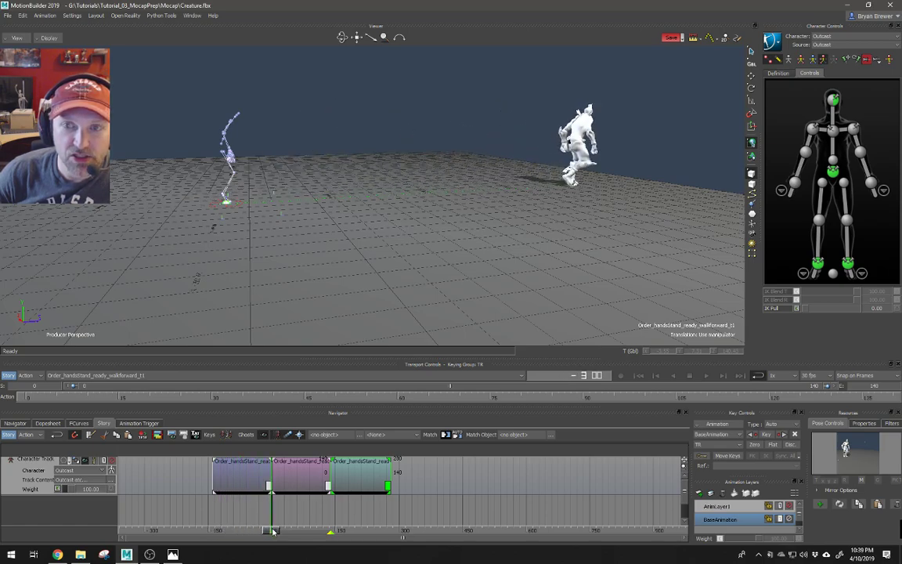
left_click_drag(347, 530, 298, 515)
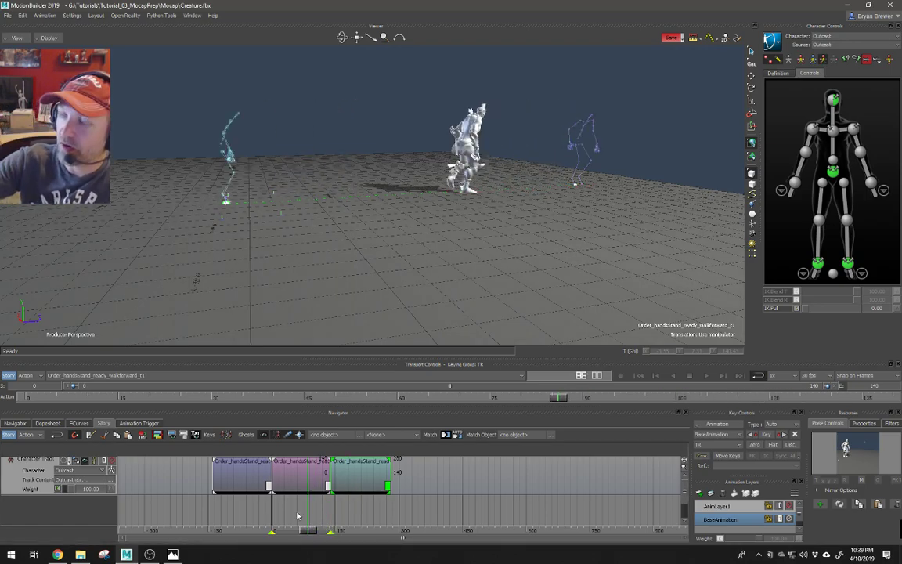
left_click_drag(311, 531, 294, 530)
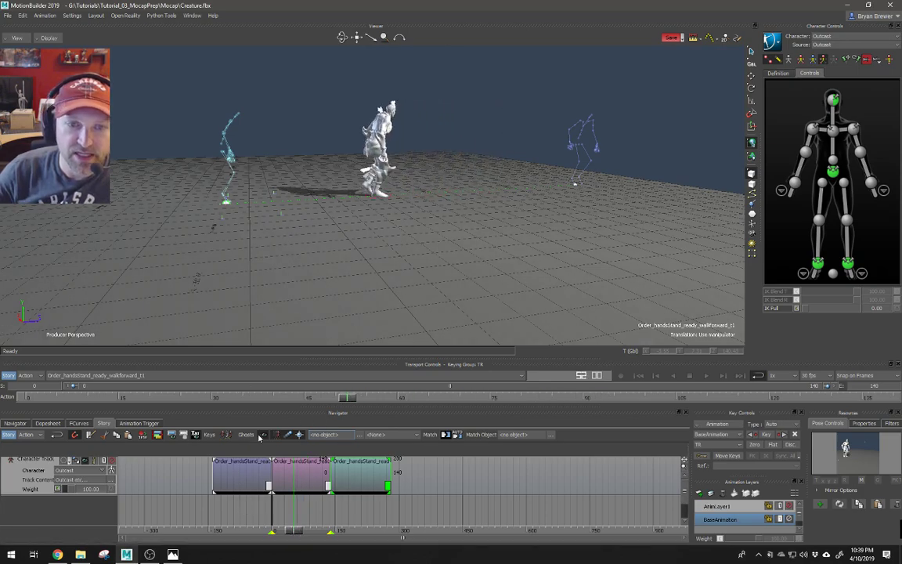
Match the first clip to the next clip at its start using the hips effector, with Gravity XZ translation and rotation, and scrub the joint
left_click(231, 476)
left_click(271, 531)
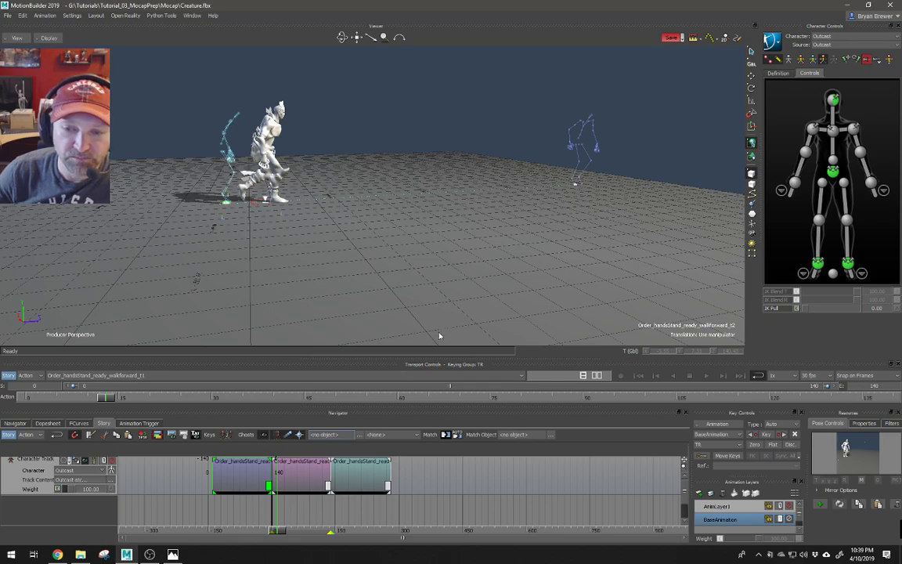
left_click(836, 173)
left_click(309, 478)
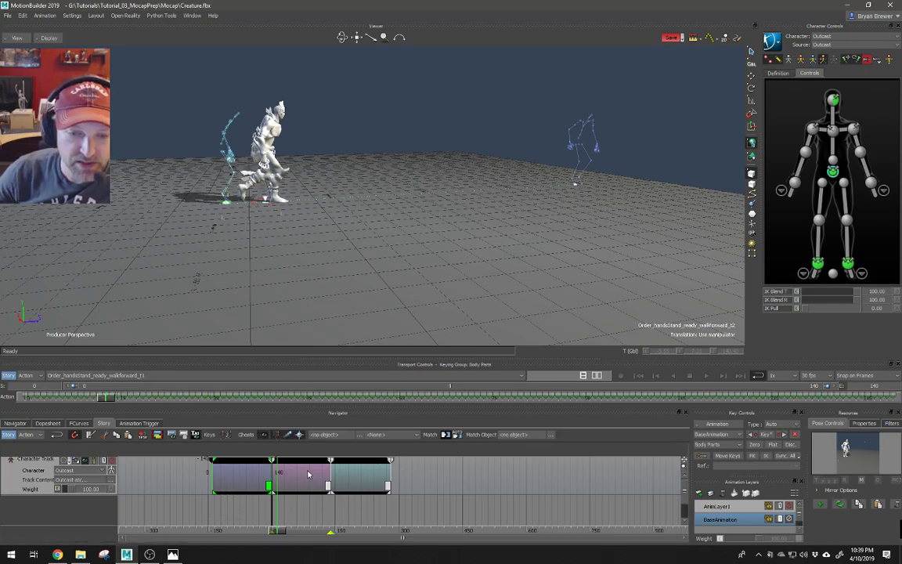
left_click(446, 435)
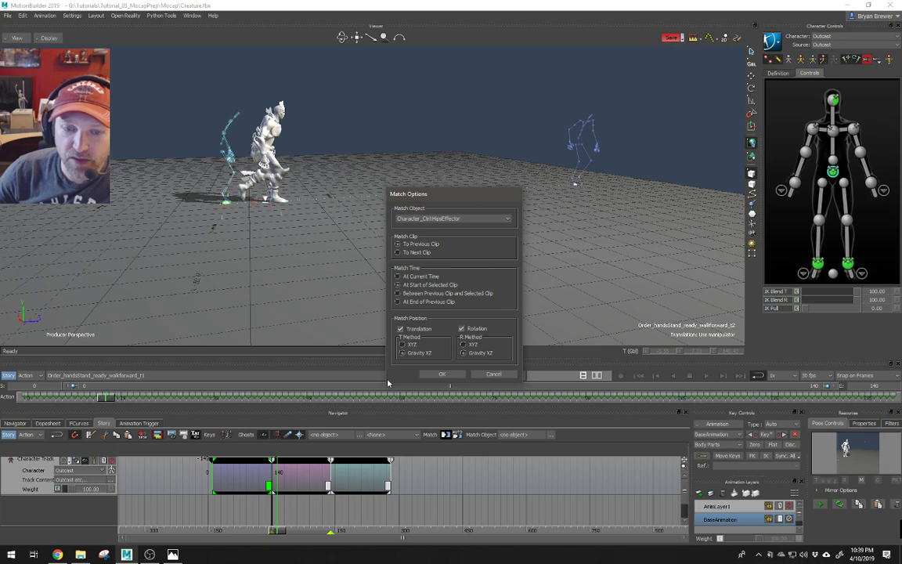
left_click(399, 252)
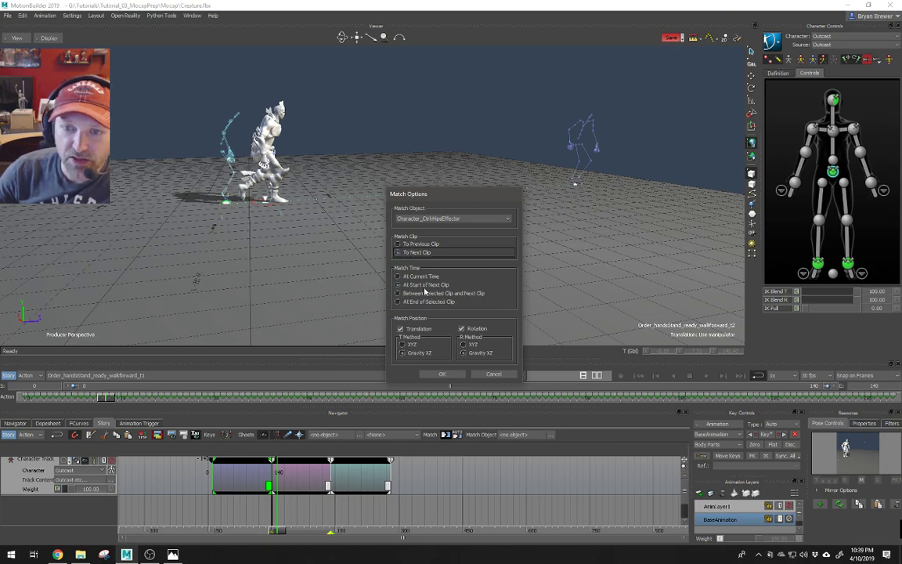
left_click(442, 375)
left_click_drag(409, 265, 425, 189, "ctrl+shift")
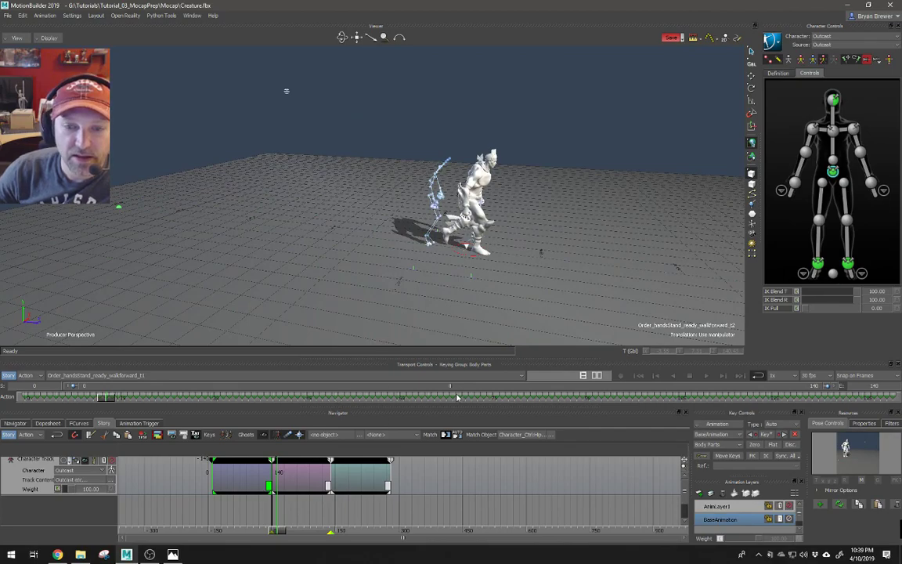
mouse_move(275, 531)
left_mouse_down()
mouse_move(205, 529)
mouse_move(280, 533)
left_mouse_up()
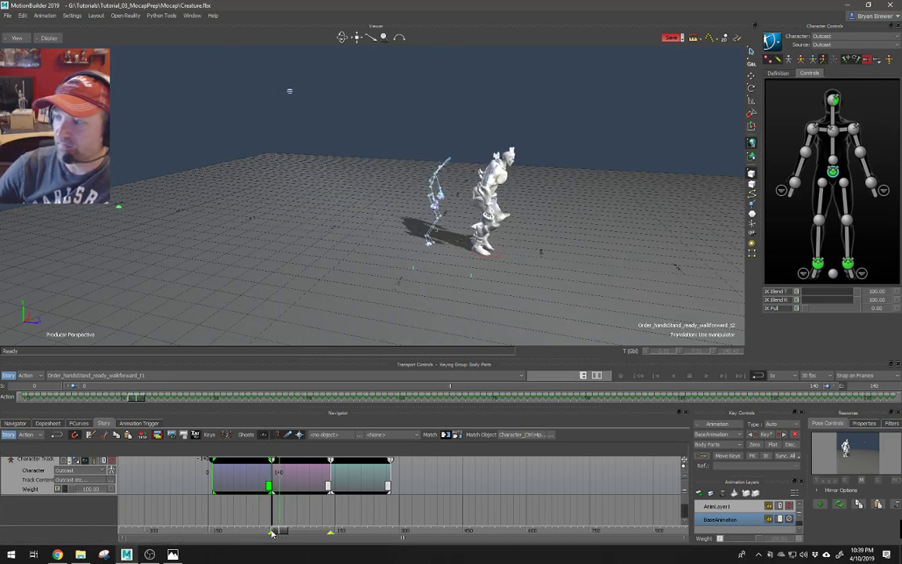
Match the third clip to the previous clip at its start using the hips effector with Gravity XZ translation and rotation, and scrub the joint
left_click_drag(498, 278, 577, 233, "shift")
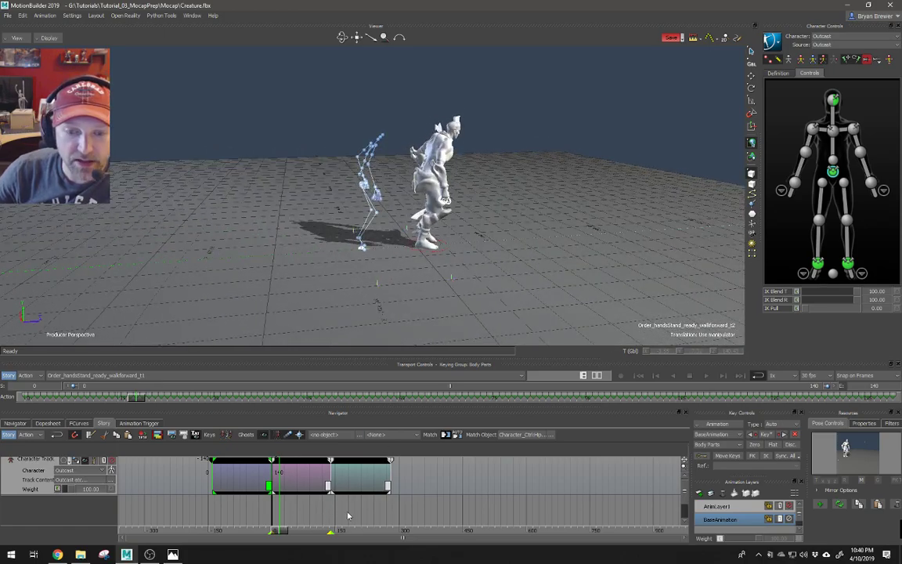
left_click(371, 477)
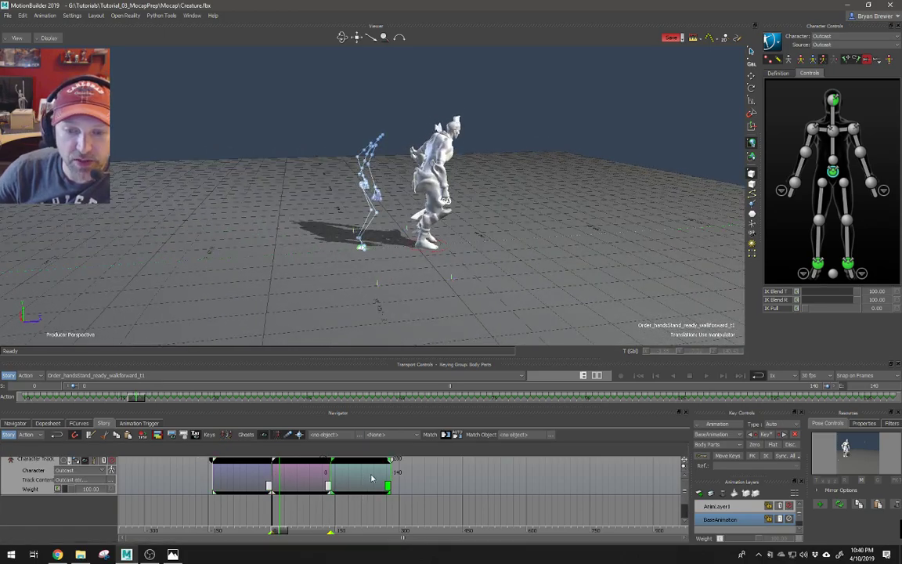
left_click(444, 435)
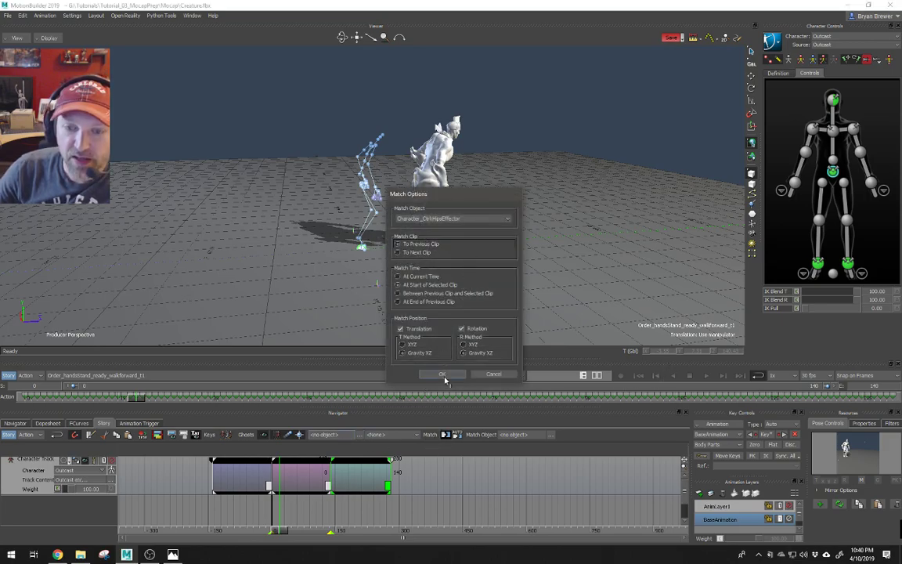
left_click(443, 375)
left_click_drag(605, 277, 512, 266, "ctrl+shift")
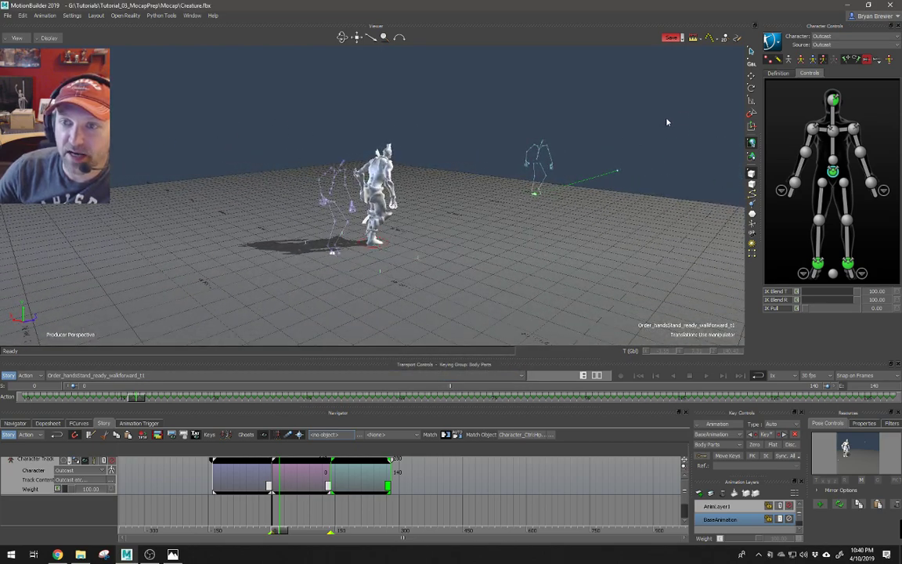
mouse_move(280, 536)
left_mouse_down()
mouse_move(255, 544)
mouse_move(340, 536)
mouse_move(328, 536)
left_mouse_up()
left_click(402, 513)
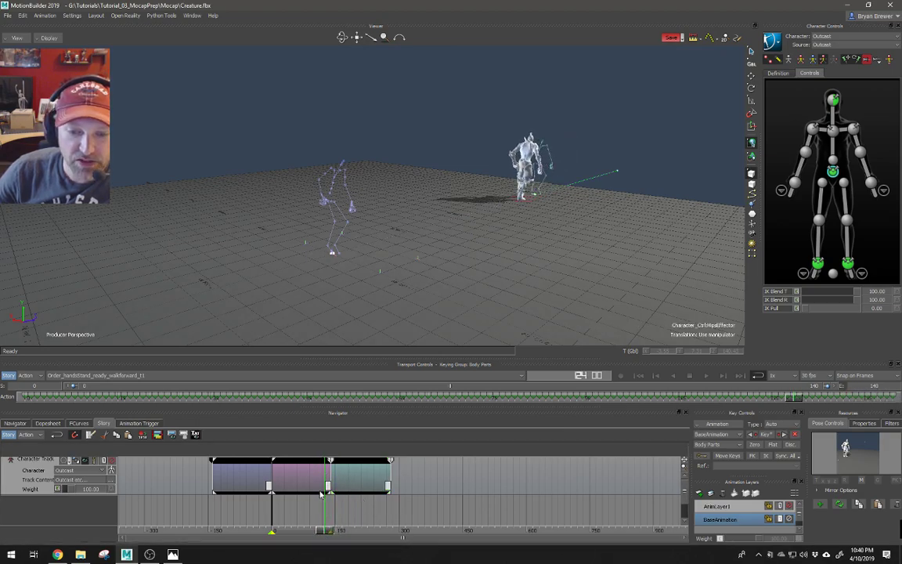
Frame the timeline's start and end to the full span of the three clips and scrub back to the first joint
right_click(335, 513)
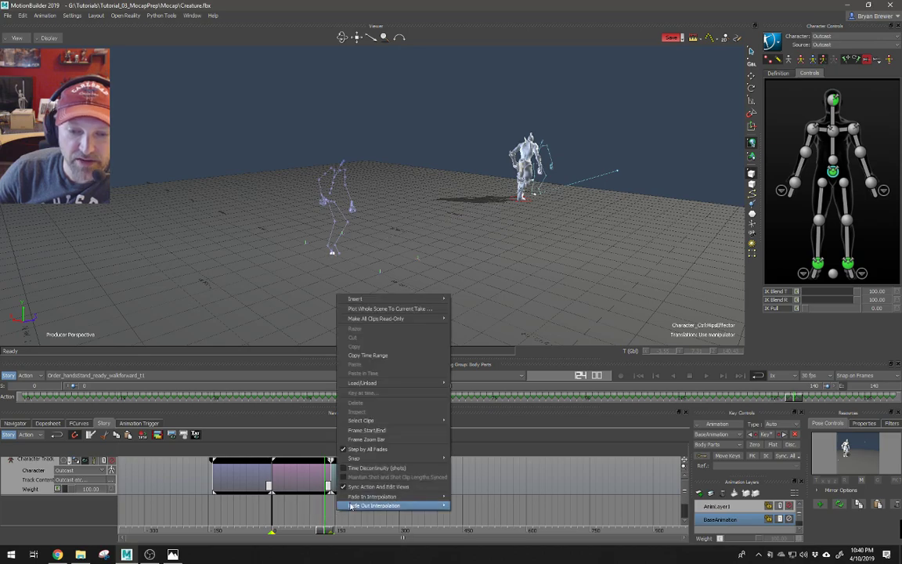
left_click(368, 430)
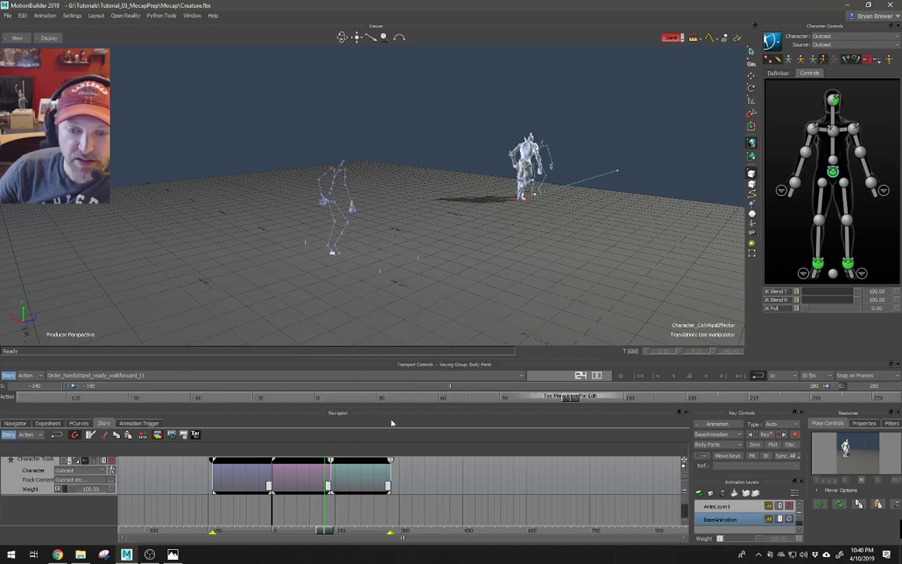
left_click_drag(333, 533, 267, 524)
Bake the combined Story walk to the Outcast character's skeleton and bake it back to the control rig
left_click(772, 42)
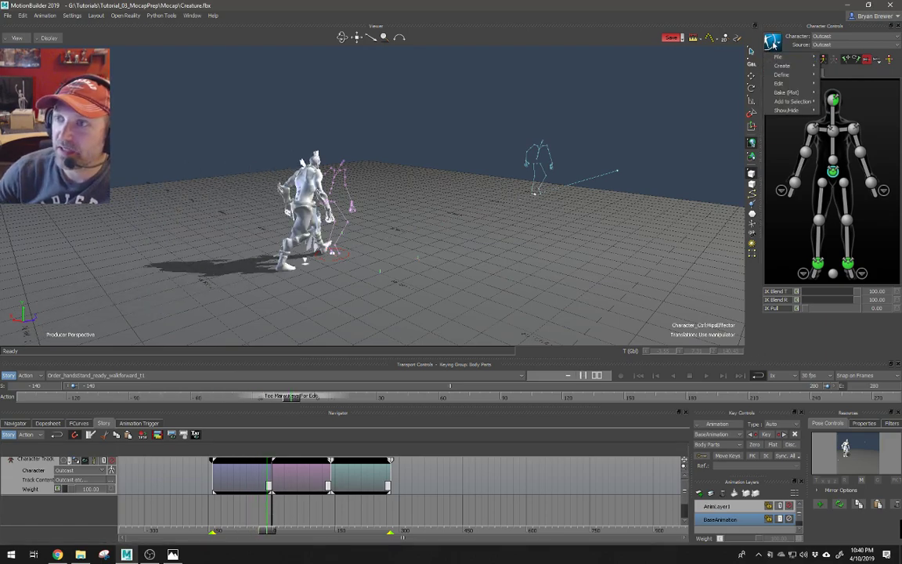
mouse_move(791, 93)
left_click(842, 92)
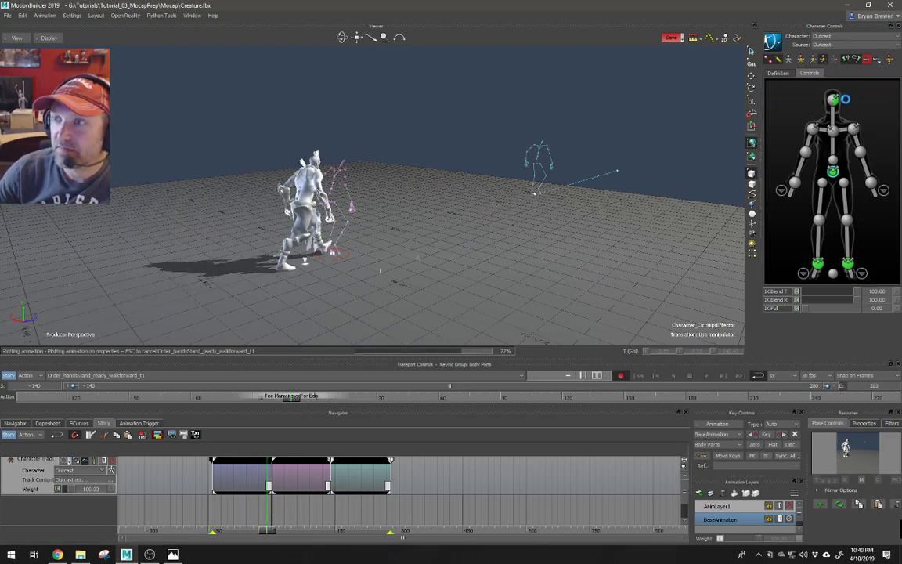
left_click(772, 42)
mouse_move(790, 92)
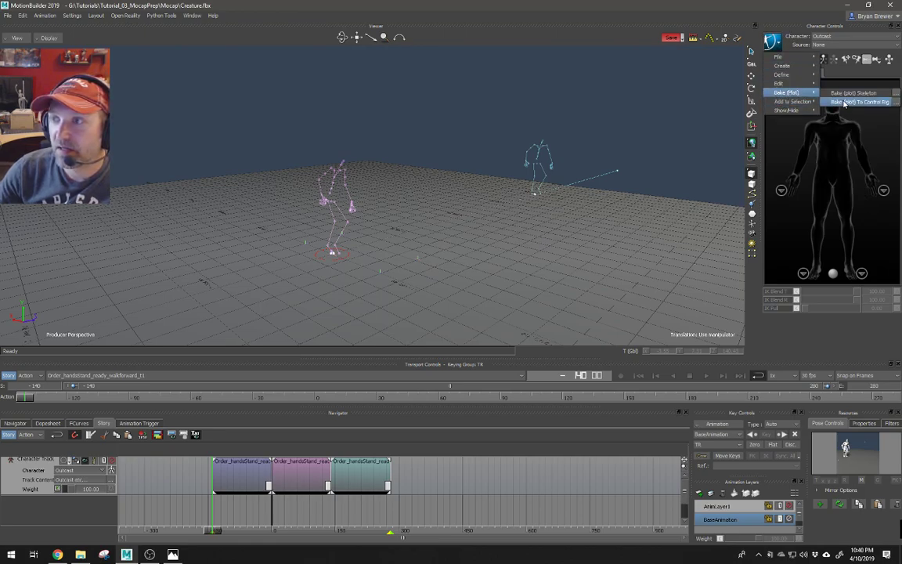
left_click(844, 103)
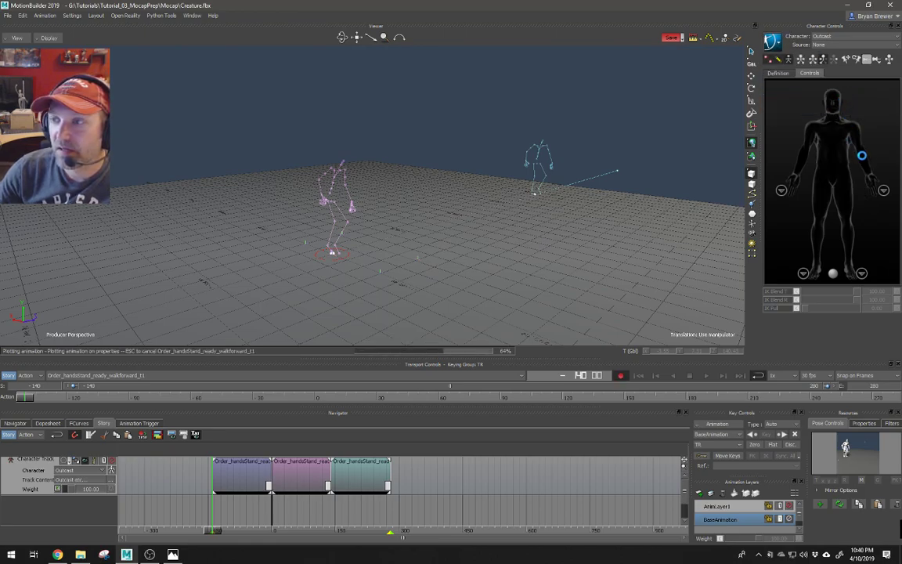
Delete the Outcast character track with its three walk clips from Story
right_click(421, 501)
left_click(404, 506)
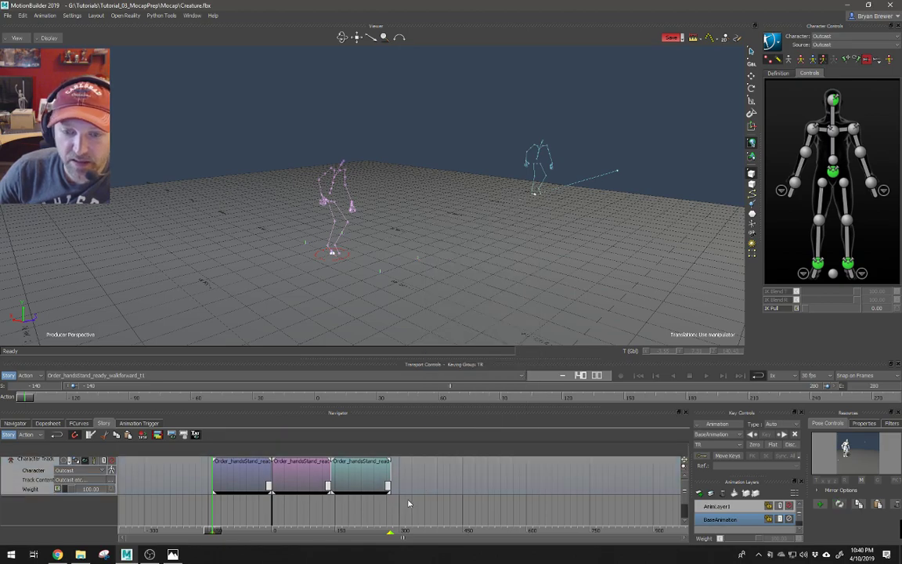
right_click(416, 486)
left_click(419, 485)
right_click(421, 485)
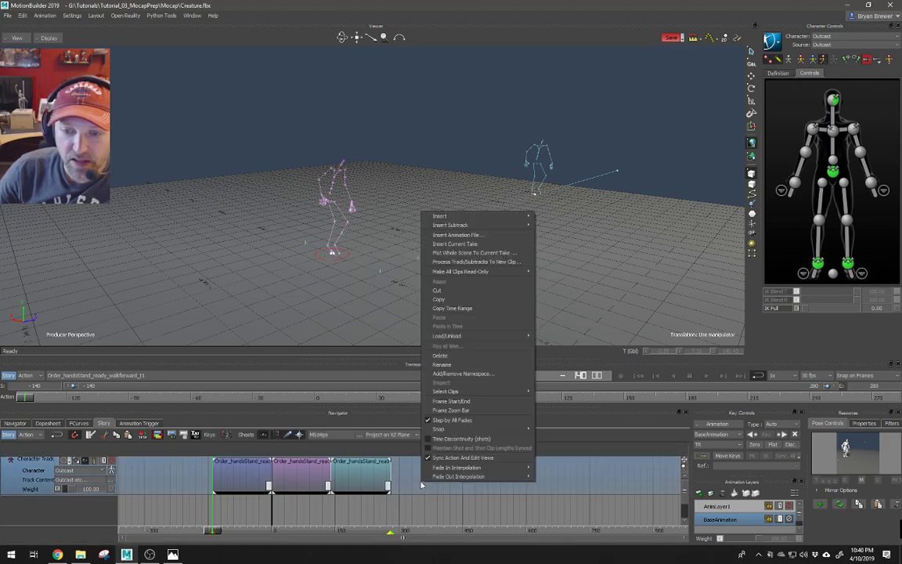
left_click(460, 355)
Play back the baked walk in the perspective view, overall and close up on the character
mouse_move(564, 199)
left_mouse_down("ctrl+shift")
mouse_move(275, 223)
mouse_move(306, 231)
mouse_move(303, 224)
left_mouse_up("ctrl+shift")
key("space")
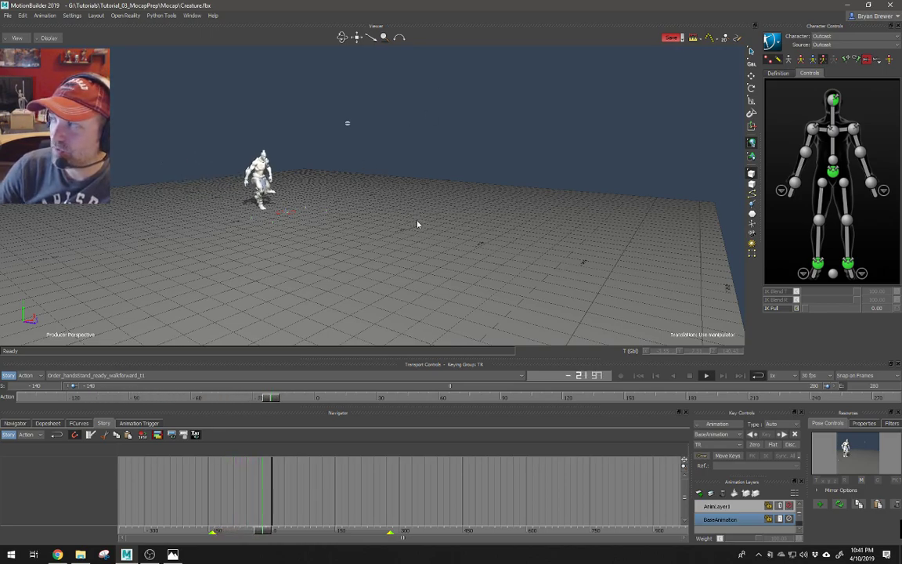
key("space")
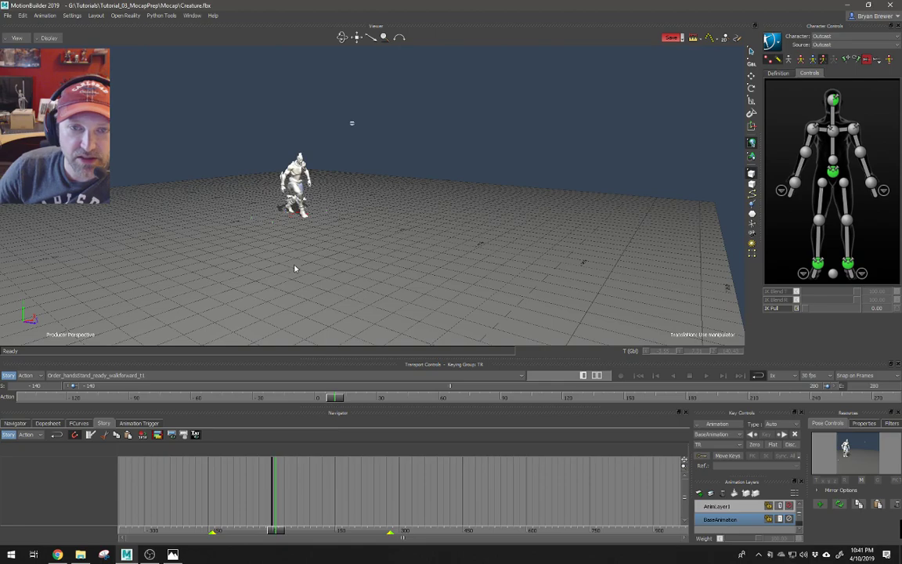
right_click_drag(306, 272, 400, 274, "alt")
mouse_move(400, 274)
middle_mouse_down("alt")
mouse_move(405, 292)
mouse_move(415, 282)
middle_mouse_up("alt")
right_click_drag(415, 282, 429, 283, "alt")
left_click_drag(328, 396, 259, 386)
key("ctrl+space")
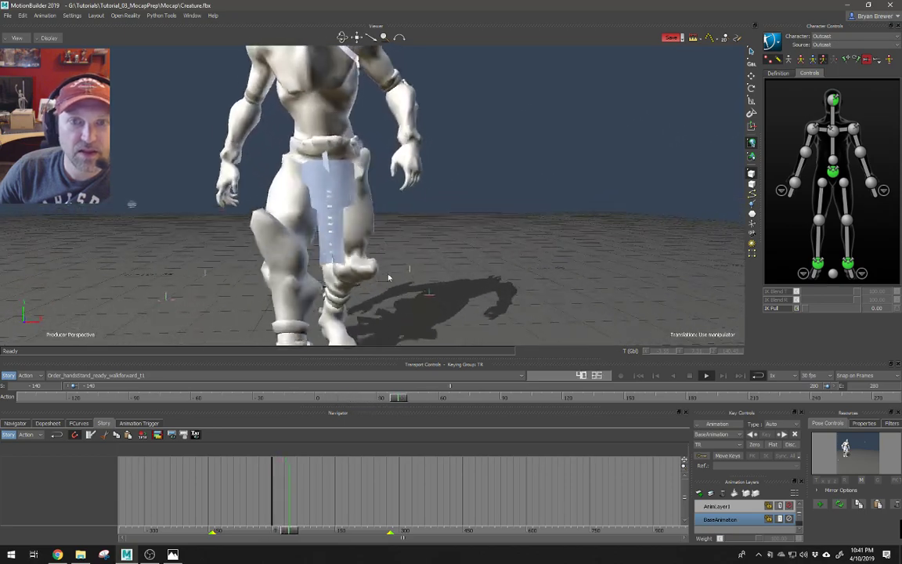
Play the walk from before frame 0 in the front view and scrub back over the first clip transition
key("ctrl+f")
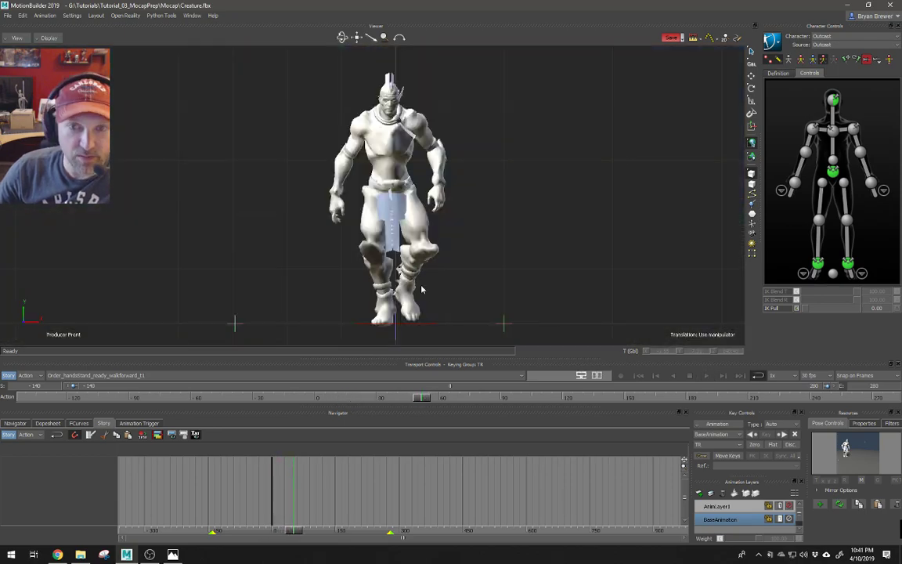
left_click(276, 397)
key("ctrl+space")
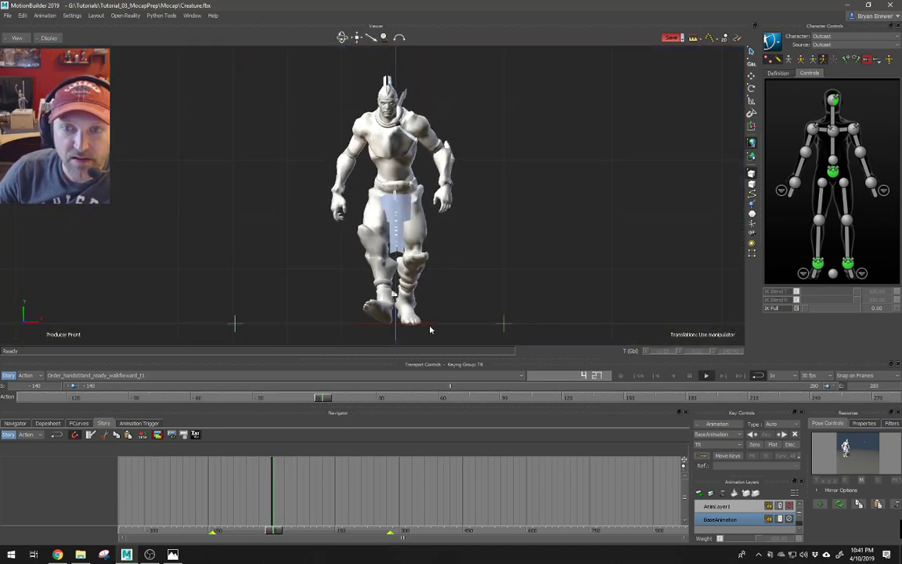
left_click_drag(407, 398, 257, 396)
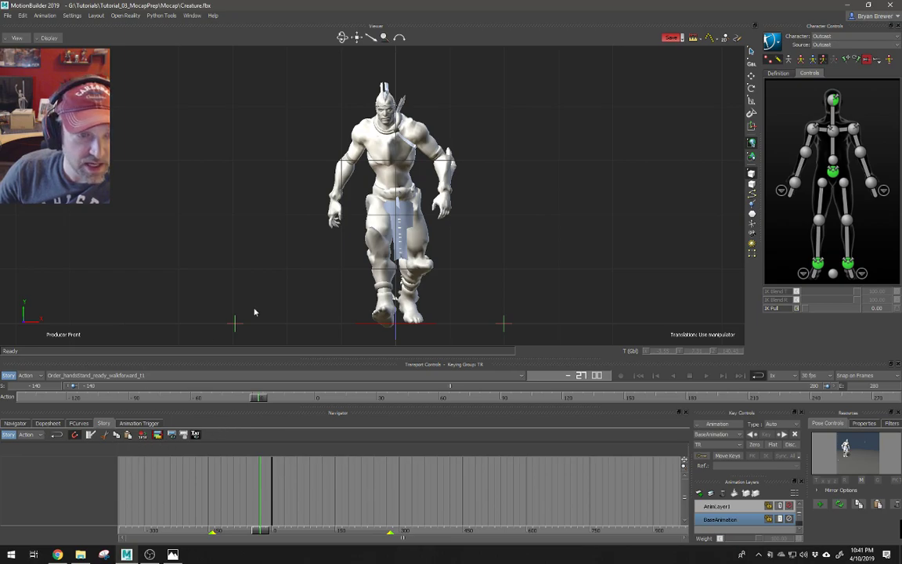
Select the whole Character_Ctrl:Reference hierarchy in the schematic and show all of its animation curves in the FCurves editor
key("ctrl+w")
scroll(425, 197, "down", 3)
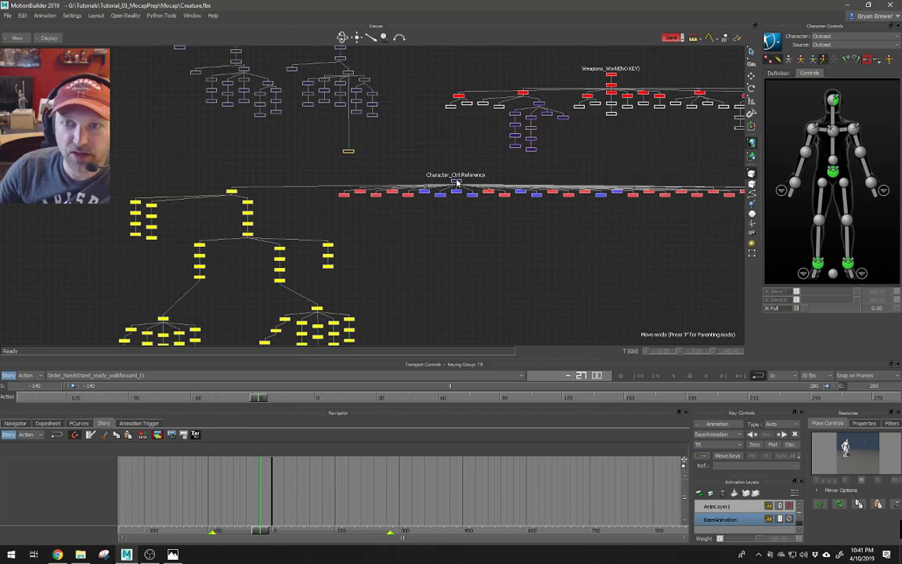
double_click(457, 183)
key("ctrl+w")
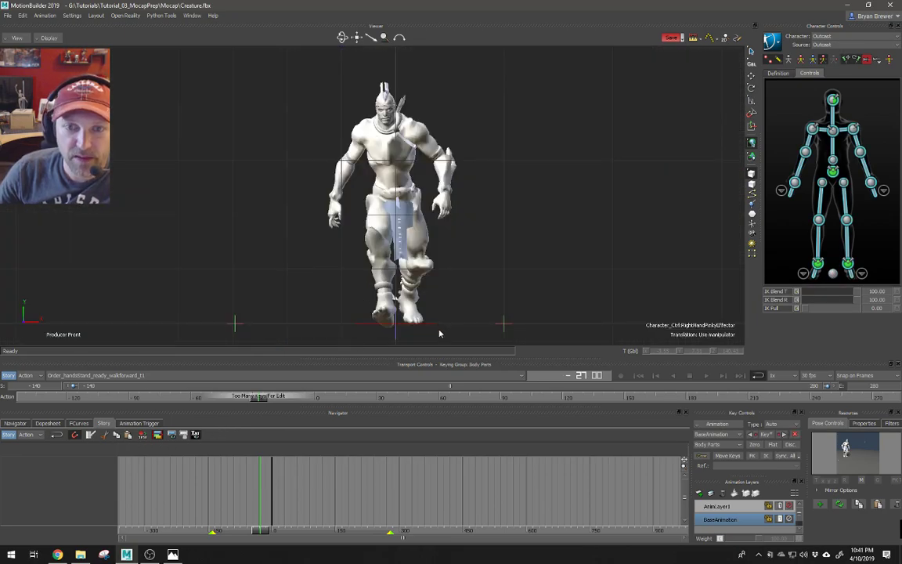
left_click(79, 422)
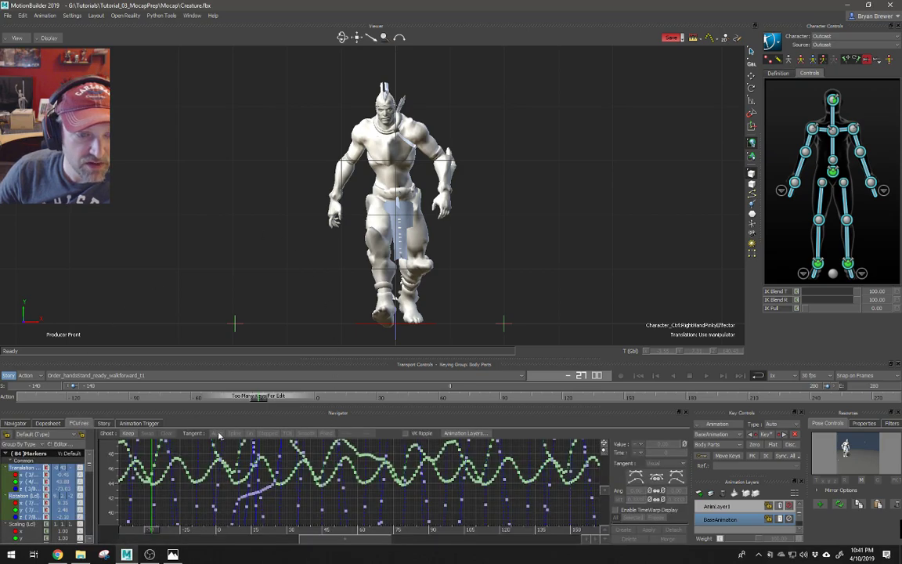
key("a")
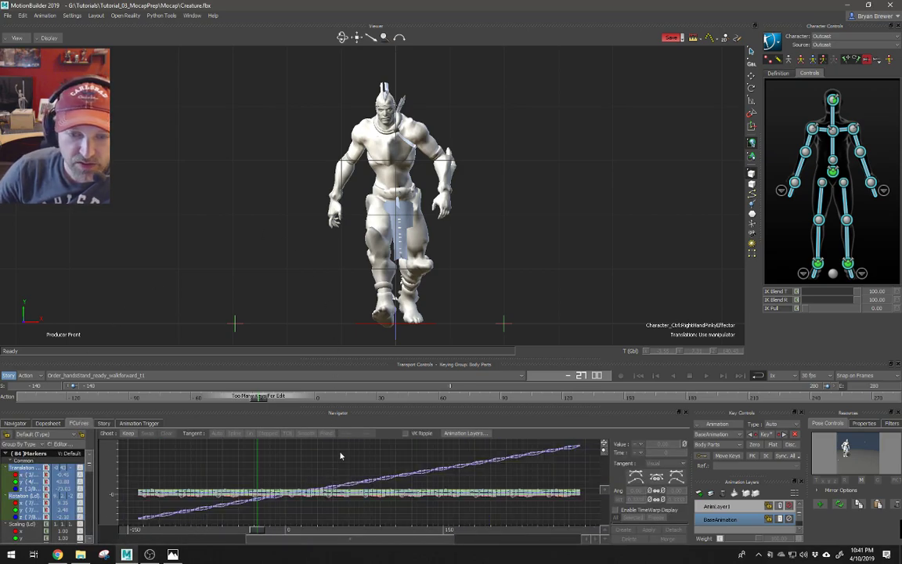
Select both the Translation and Rotation properties of the control rig markers so only their curves are edited
left_click(22, 467)
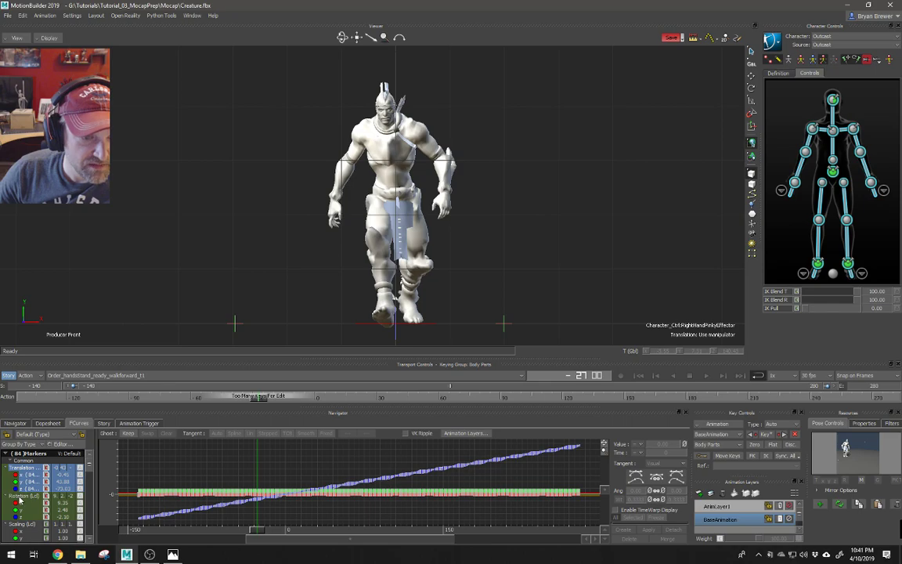
left_click(20, 497, "ctrl")
left_click(19, 469)
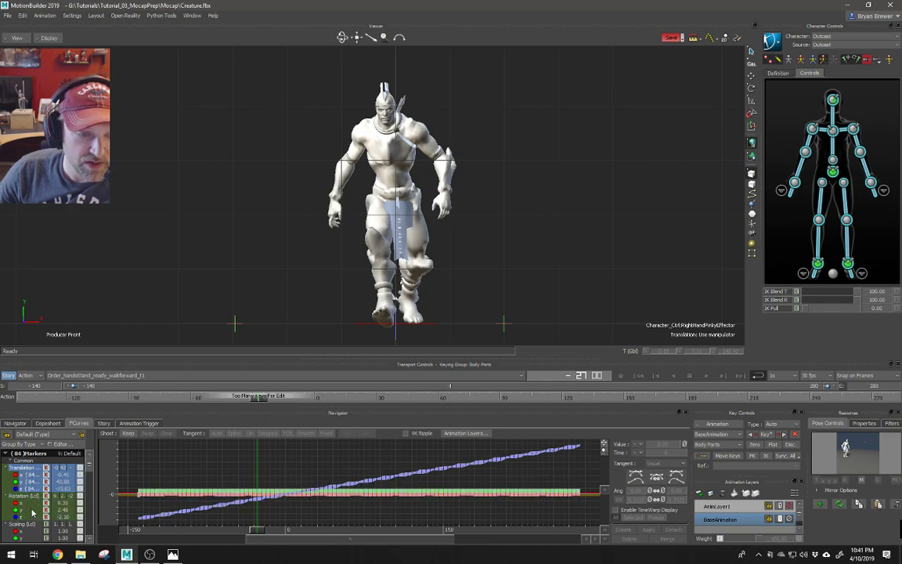
left_click(19, 498)
left_click(23, 469)
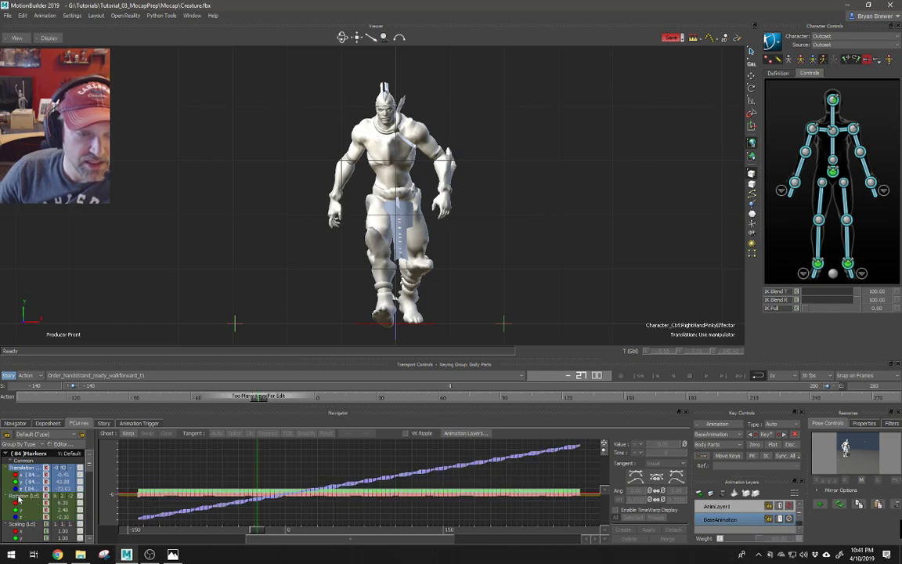
left_click(19, 496, "ctrl")
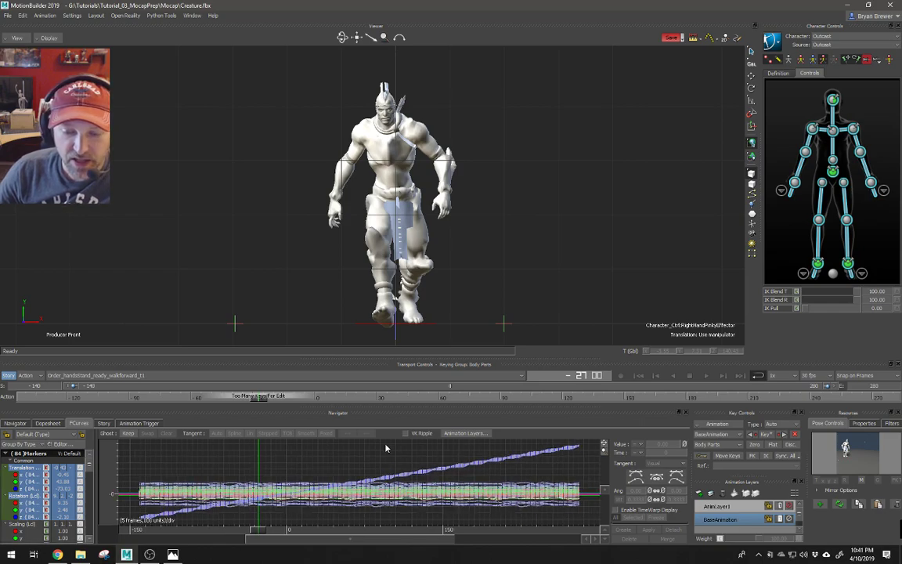
scroll(387, 448, "down", 5)
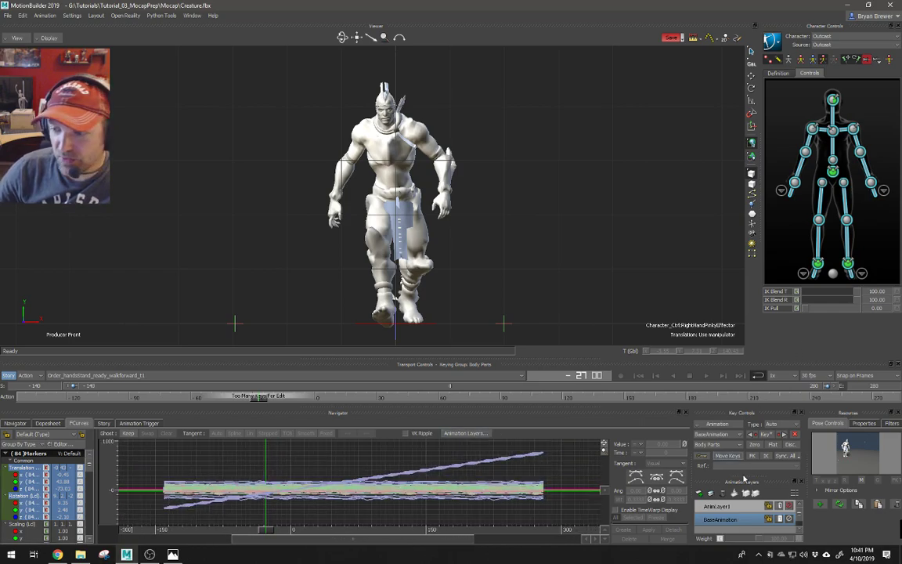
Choose the Smooth filter for the selected properties, set its width to 2 and preview it in an enlarged curve editor
left_click(891, 423)
left_click_drag(880, 501, 878, 517)
left_click(823, 522)
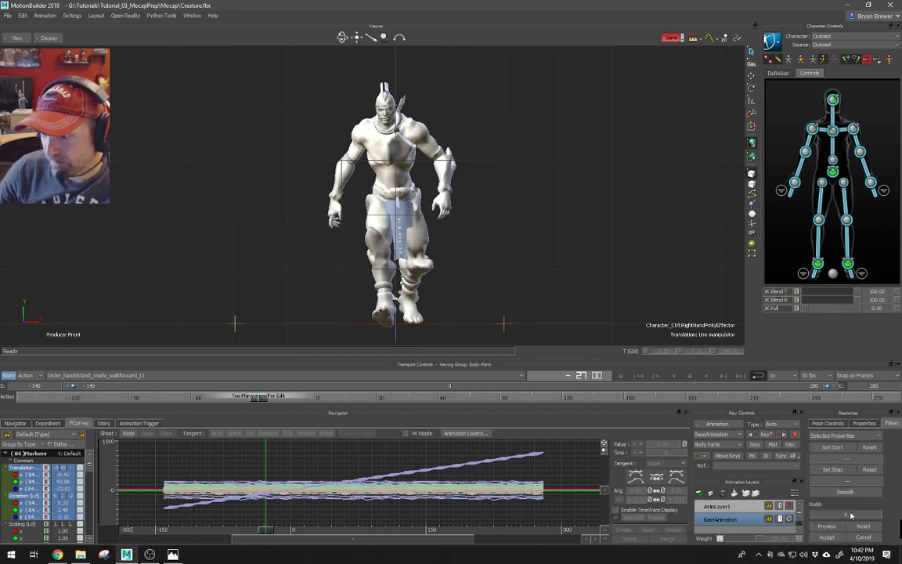
left_click_drag(525, 357, 533, 268)
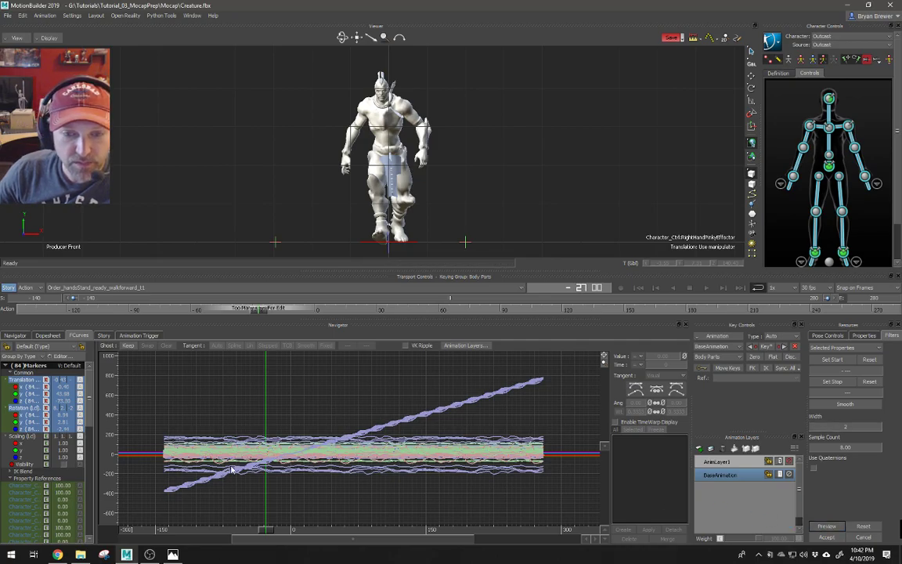
Inspect the curves closely, preview the Smooth filter again, accept it and play back the smoothed walk
scroll(293, 486, "up", 8)
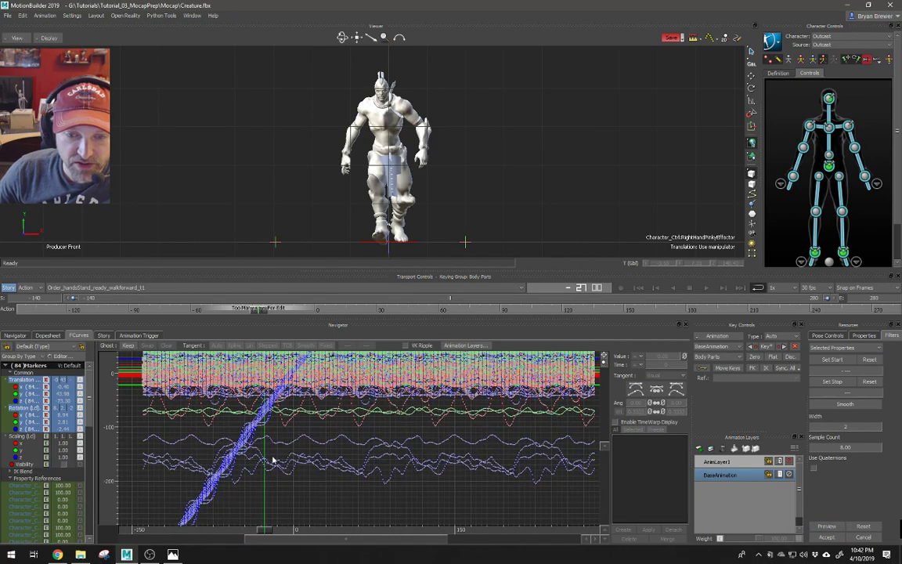
scroll(392, 456, "up", 5)
left_click_drag(317, 559, 321, 402, "ctrl")
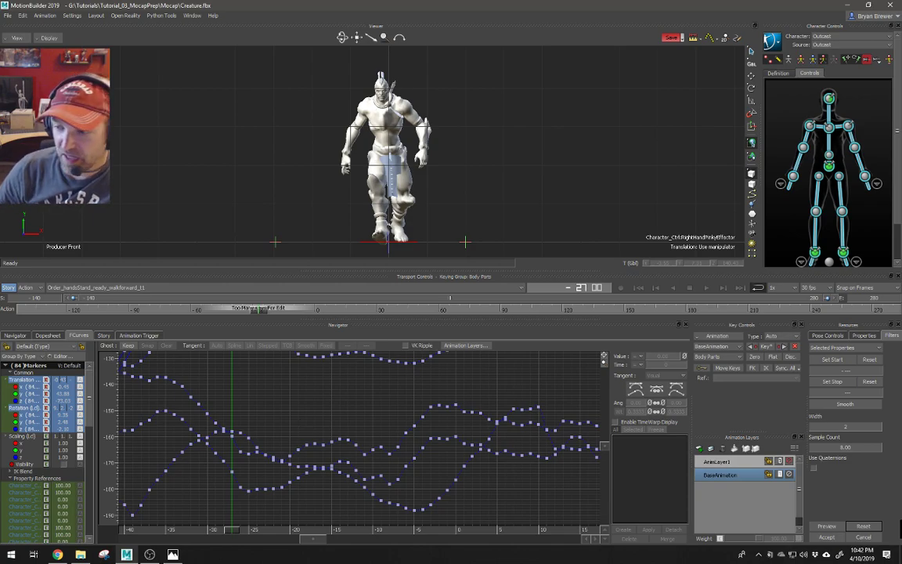
left_click(830, 529)
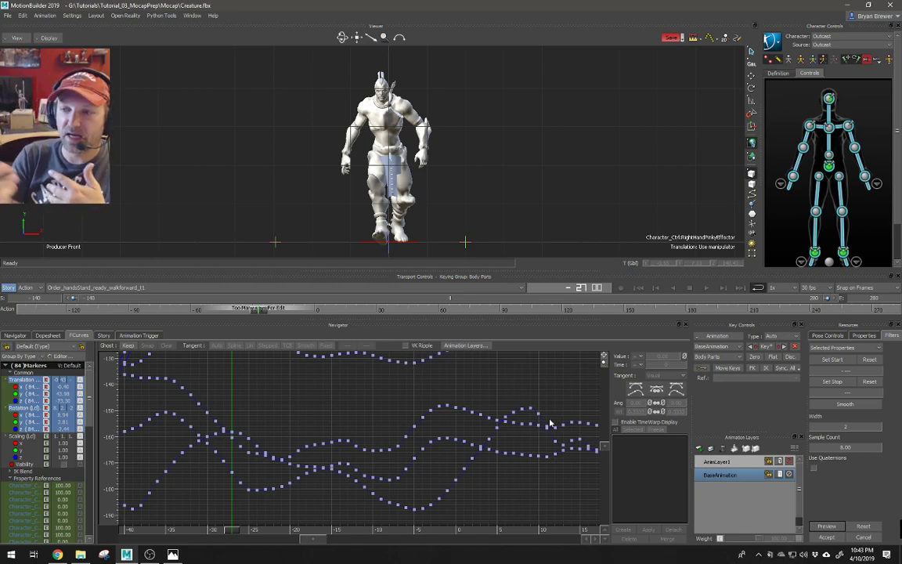
left_click(833, 538)
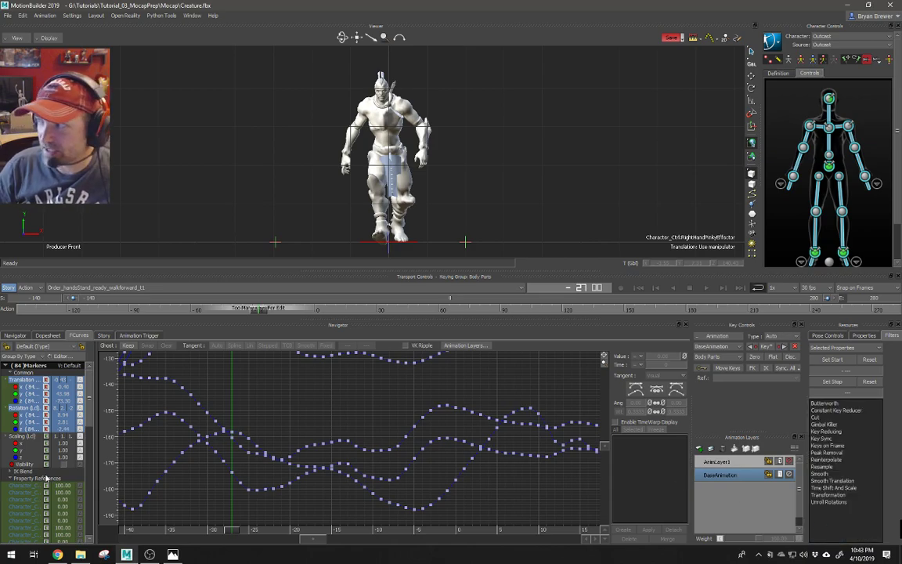
key("space")
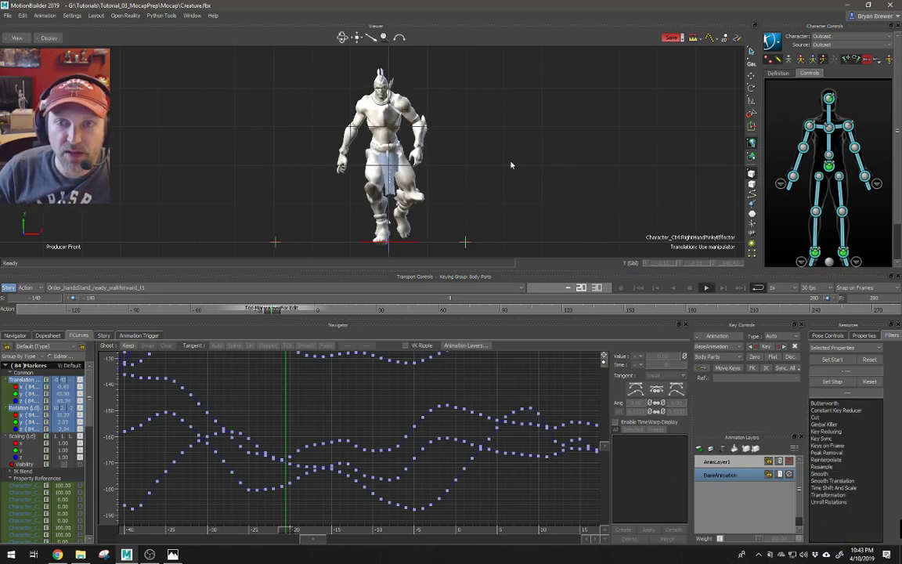
Enlarge the viewport, clear the selection and watch the smoothed walk play in the perspective view
left_click_drag(367, 306, 364, 393)
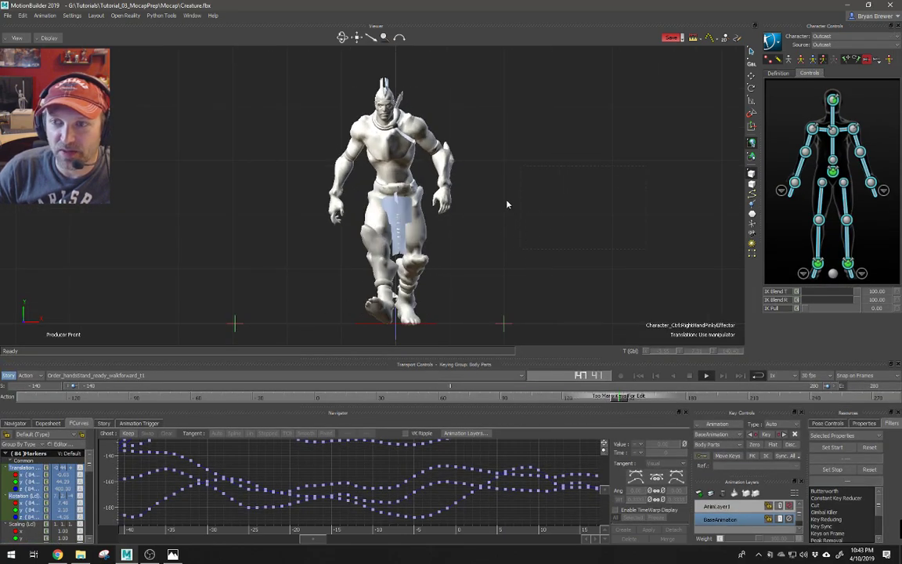
left_click(567, 263)
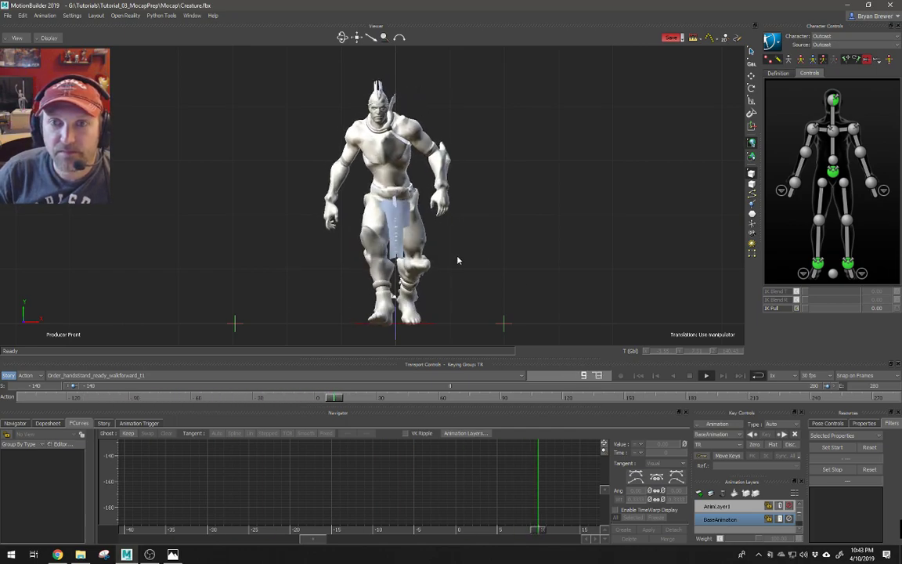
key("ctrl+p")
right_click_drag(487, 251, 364, 226, "alt")
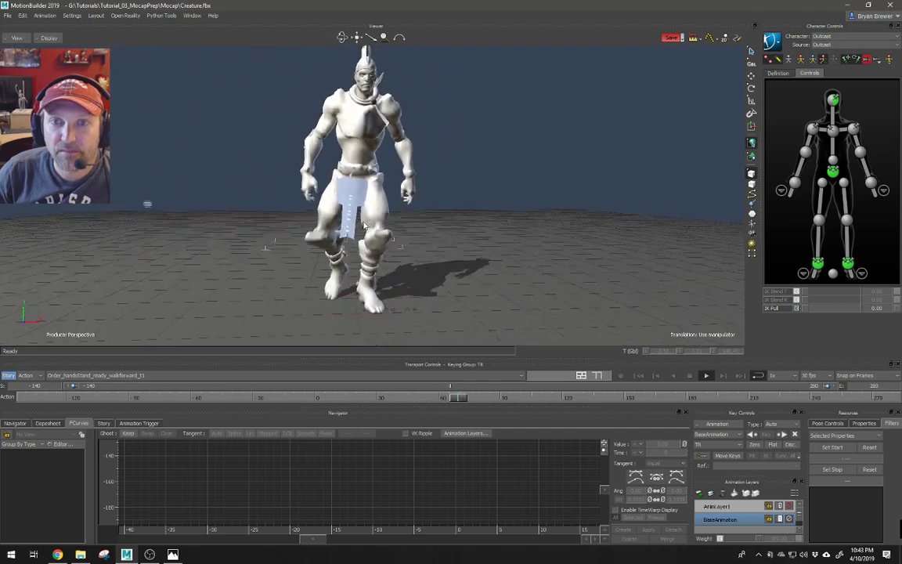
left_click_drag(364, 225, 511, 233, "alt")
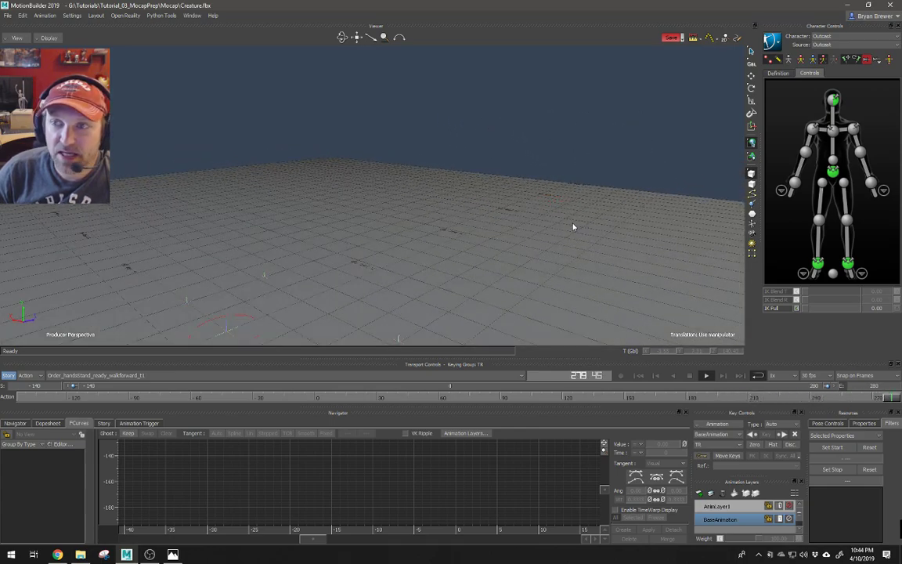
left_click_drag(447, 260, 356, 255, "alt")
right_click_drag(356, 255, 395, 258, "alt")
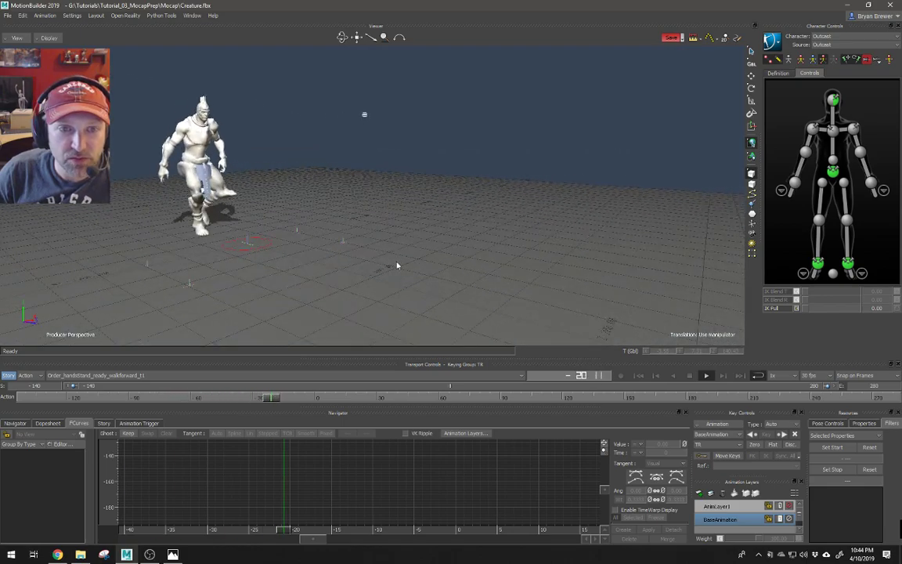
Examine the playing walk from the side and behind, restart it and check the whole travel path
middle_click_drag(262, 205, 303, 220, "alt")
left_click_drag(327, 222, 380, 212, "alt")
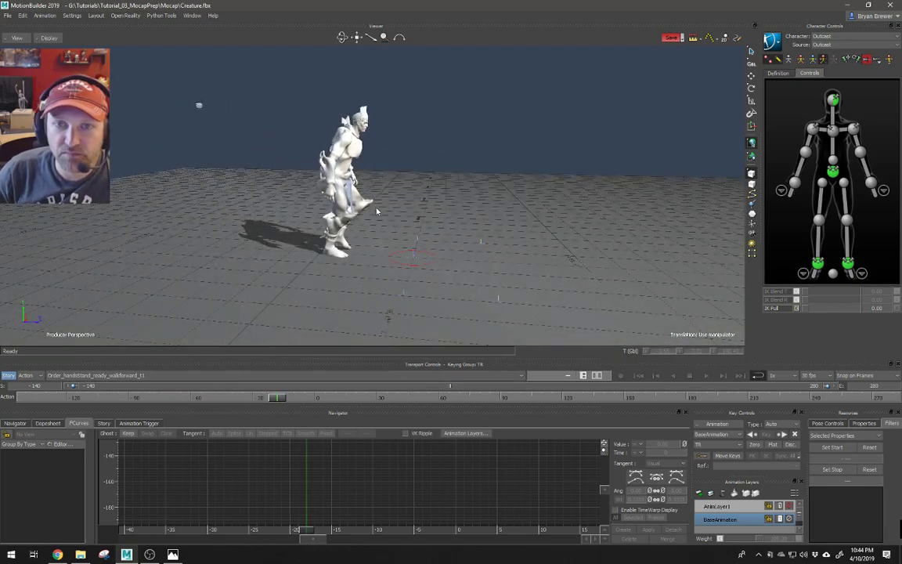
right_click_drag(381, 212, 424, 212, "alt")
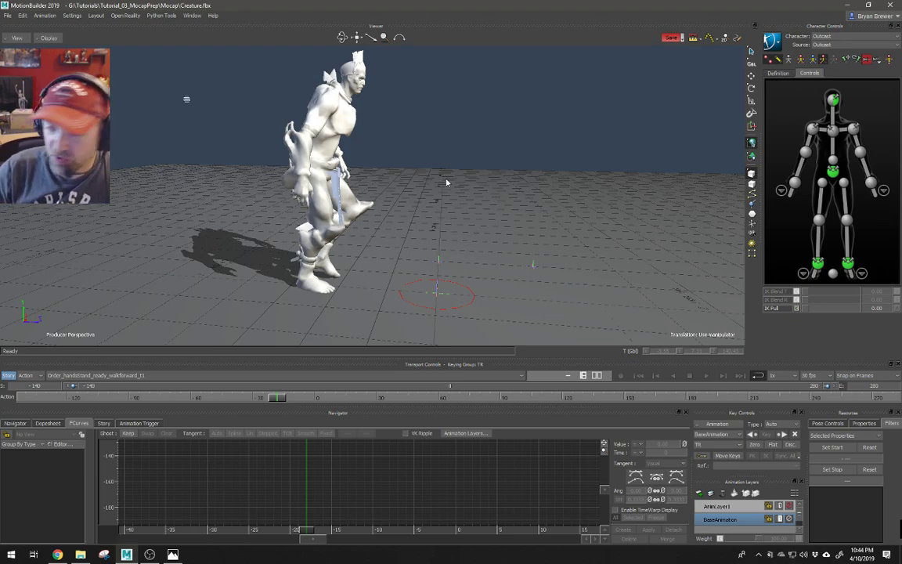
right_click_drag(526, 229, 469, 227, "alt")
left_click_drag(470, 227, 533, 229, "alt")
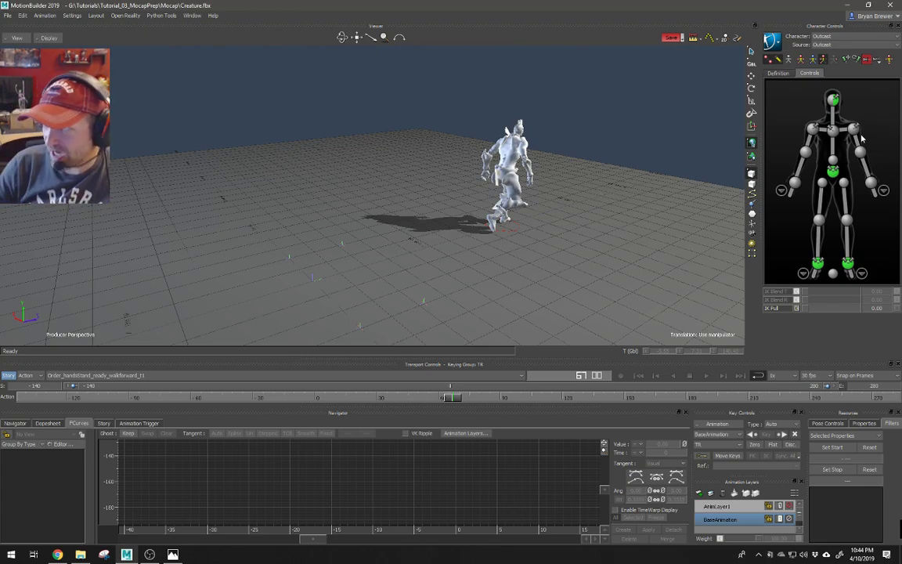
key("ctrl+space")
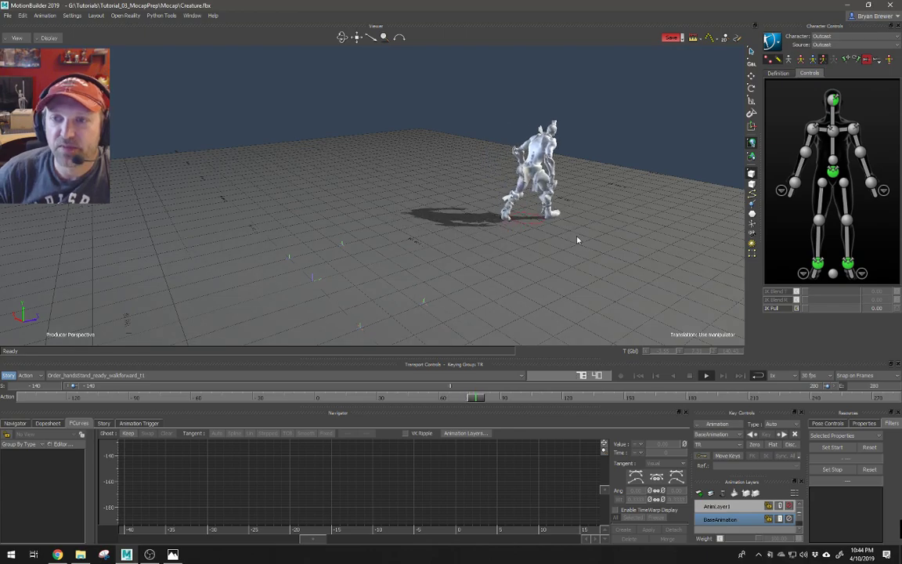
left_click_drag(584, 243, 505, 251, "ctrl+shift")
left_click_drag(410, 253, 419, 282, "ctrl+shift")
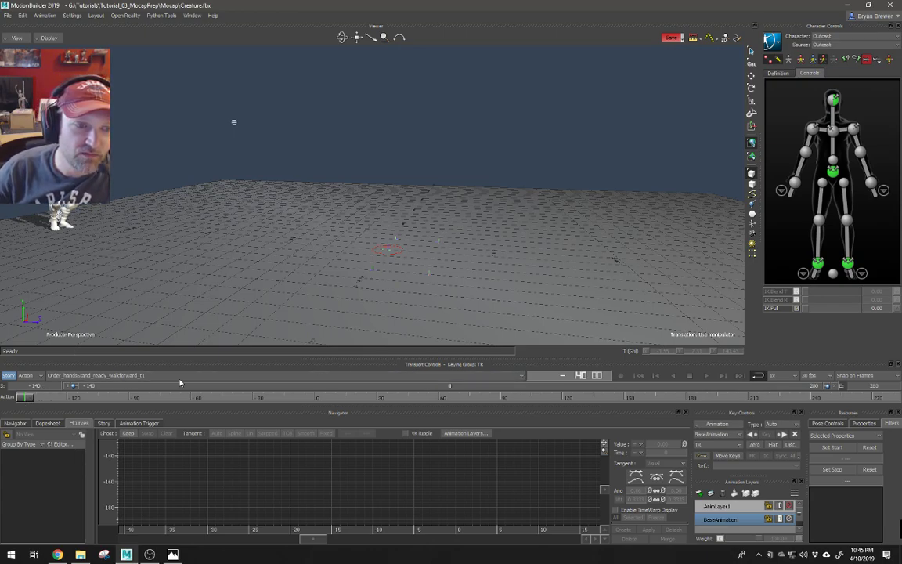
Set the take's frame range to start at 0 and end at 140, and play it in the front view
double_click(852, 386)
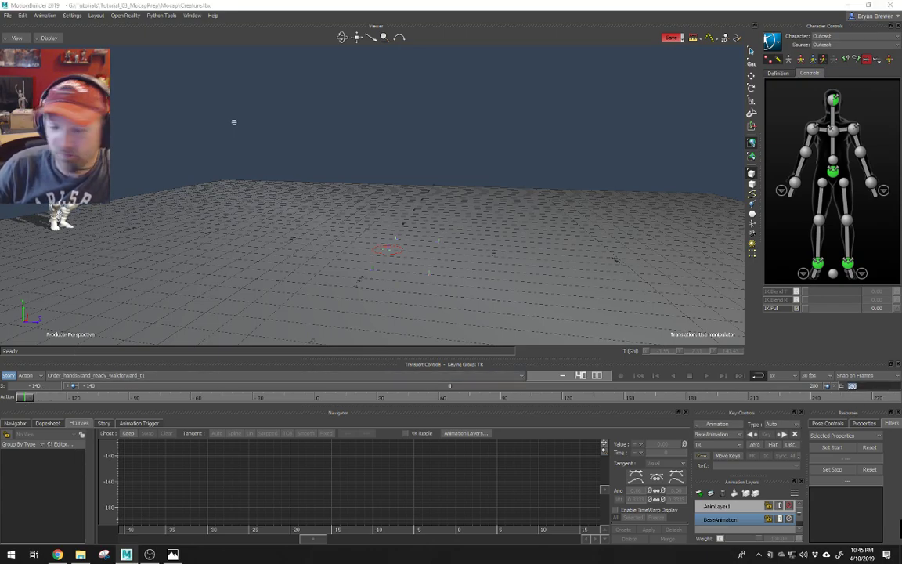
type("140")
key("Return")
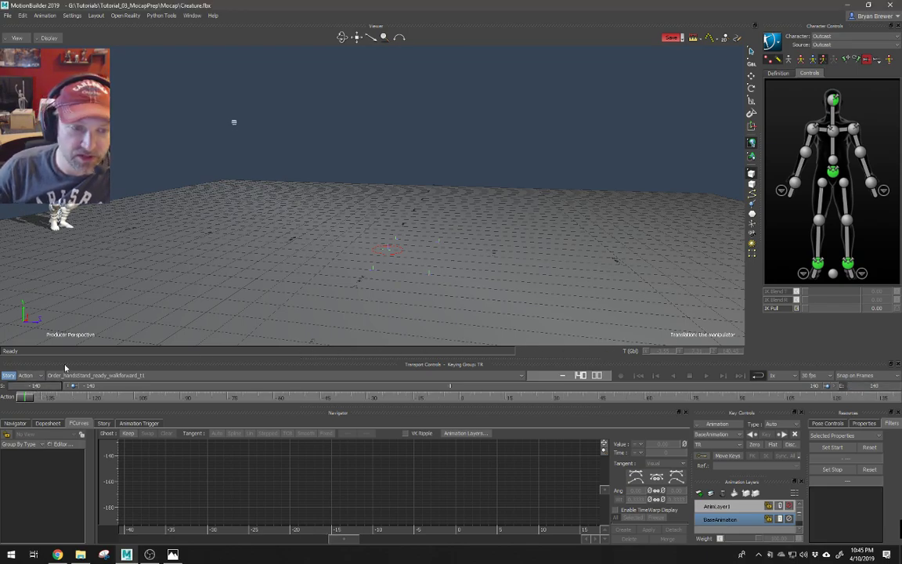
double_click(47, 385)
type("0")
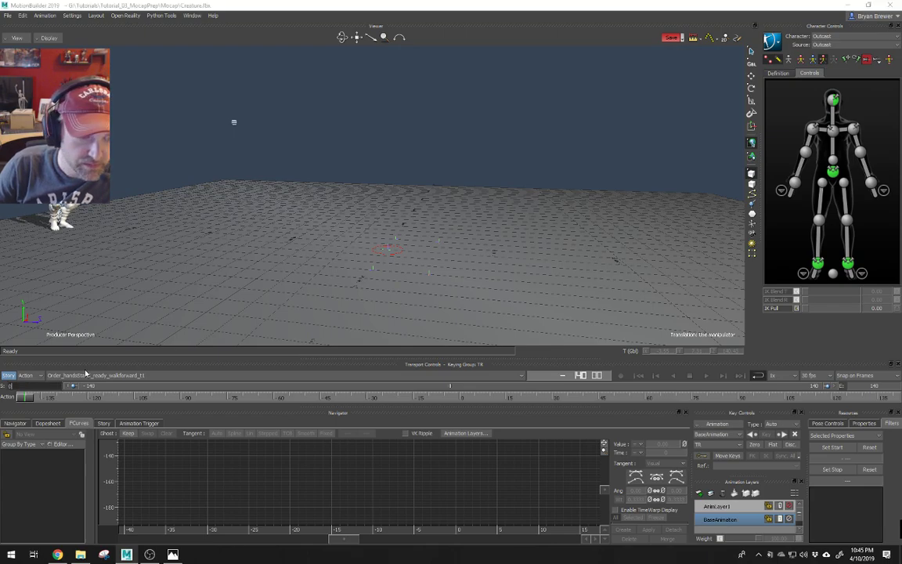
key("Return")
key("ctrl+f")
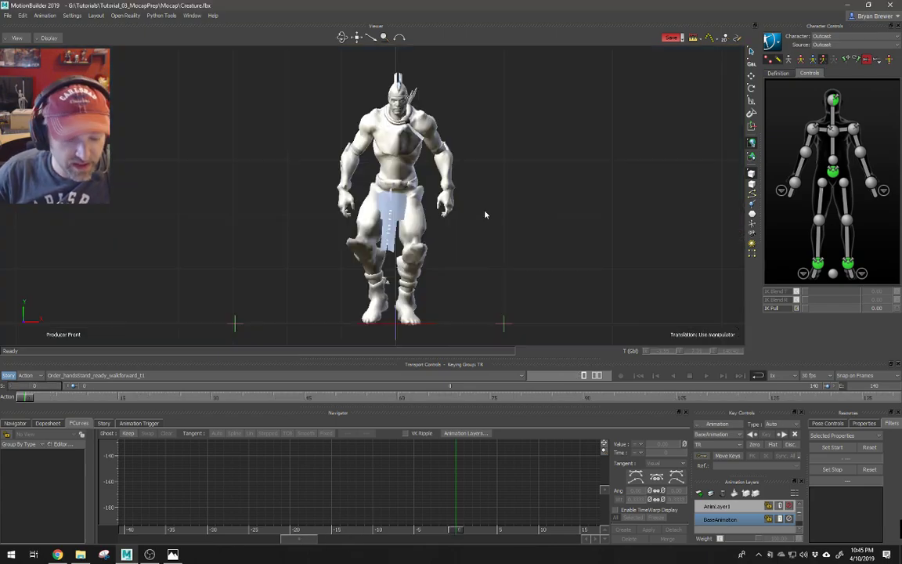
key("space")
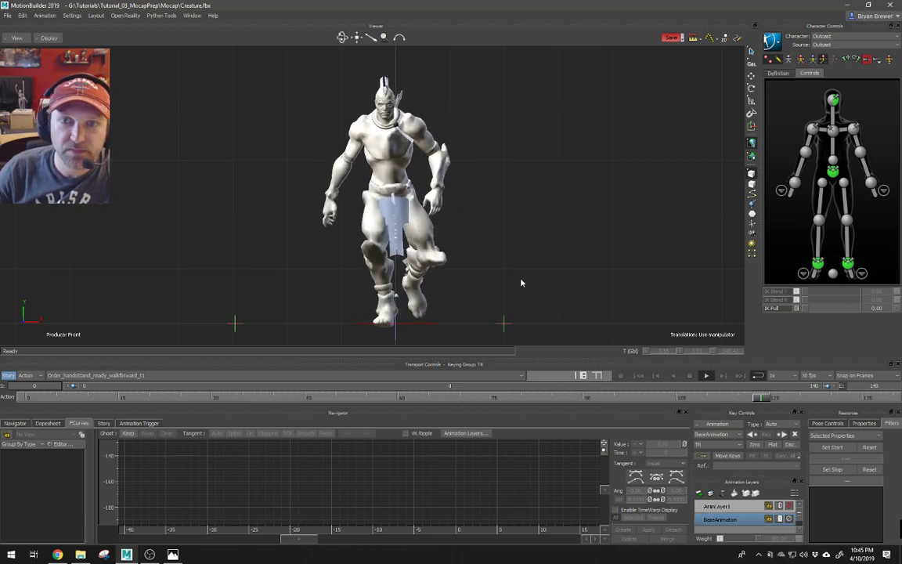
Bake the walk to the skeleton and back onto the control rig for the 0–140 range
key("ctrl+e")
left_click_drag(505, 245, 461, 246, "ctrl+shift")
left_click(784, 42)
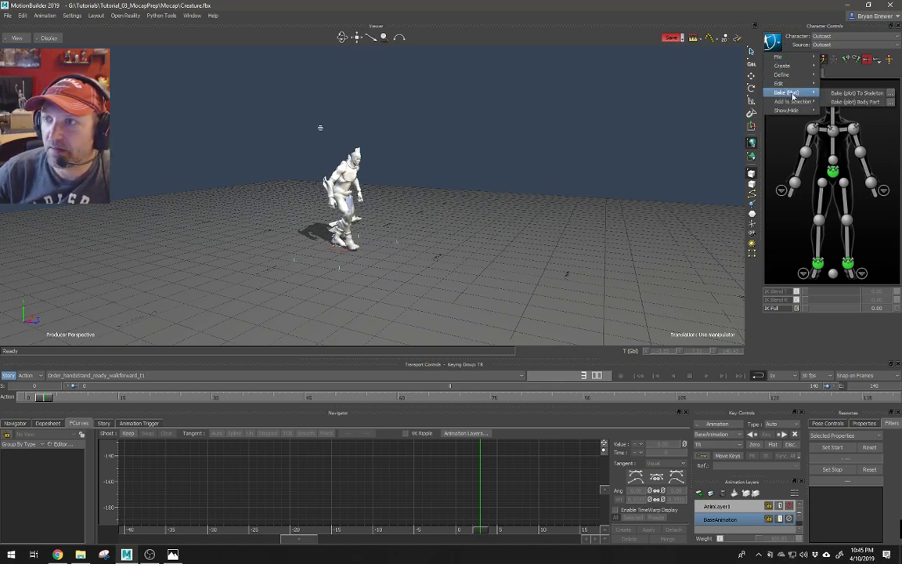
left_click(757, 86)
left_click(774, 42)
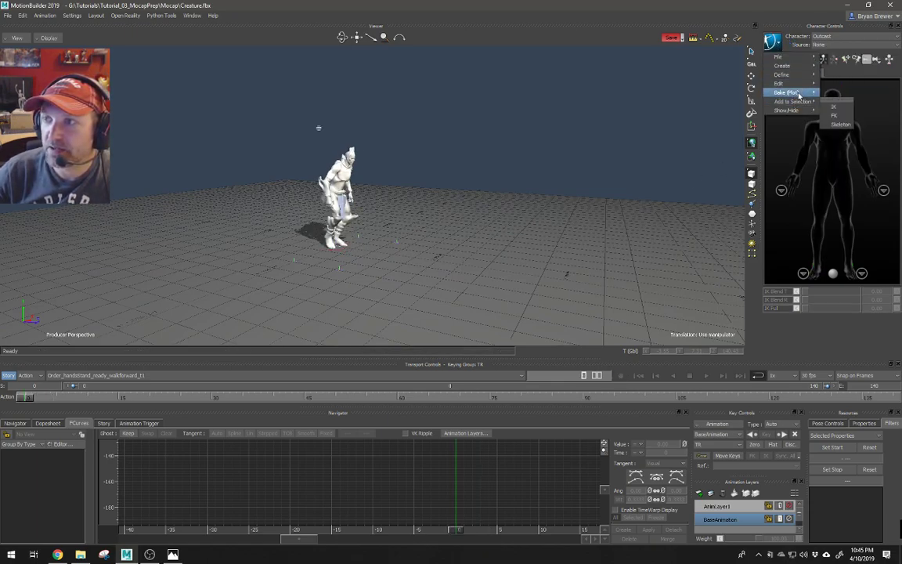
mouse_move(789, 92)
left_click(853, 103)
left_click_drag(430, 244, 353, 241, "ctrl+shift")
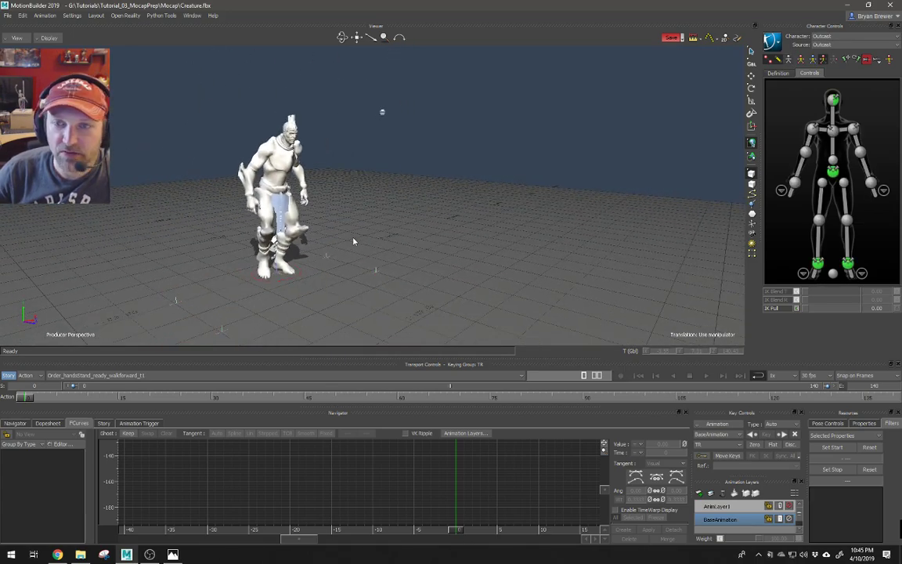
Select the hips effector and frame its animation curves to examine the key range after baking
left_click(832, 171)
key("a")
scroll(337, 452, "down", 5)
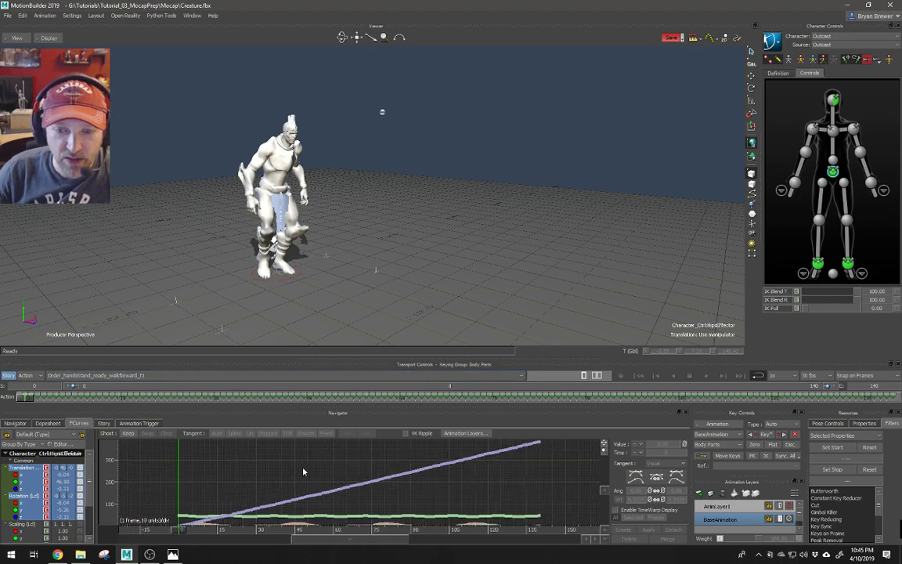
left_click_drag(336, 452, 423, 388, "ctrl")
Clear the selection and review the trimmed walk's playback from several angles in the perspective view
left_click(457, 140)
key("space")
left_click_drag(424, 258, 500, 274, "ctrl+shift")
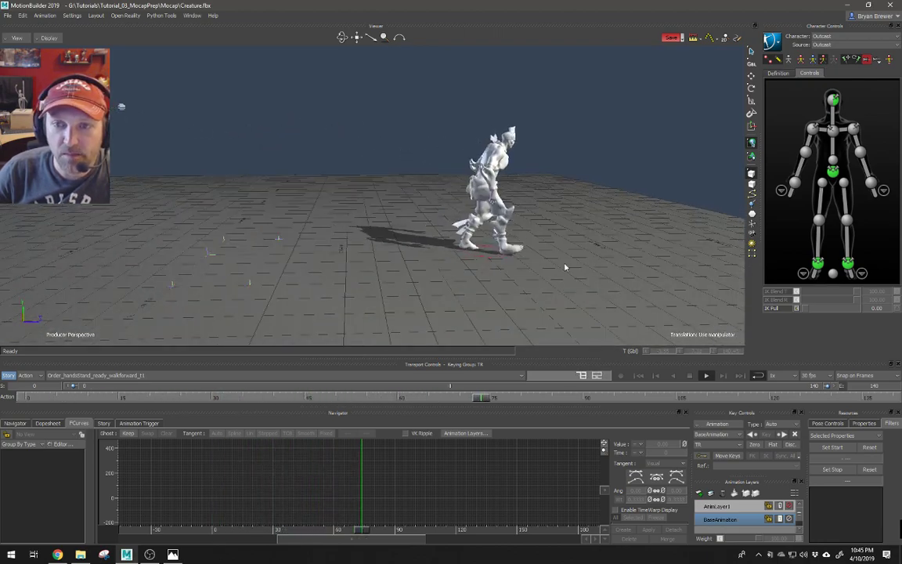
key("space")
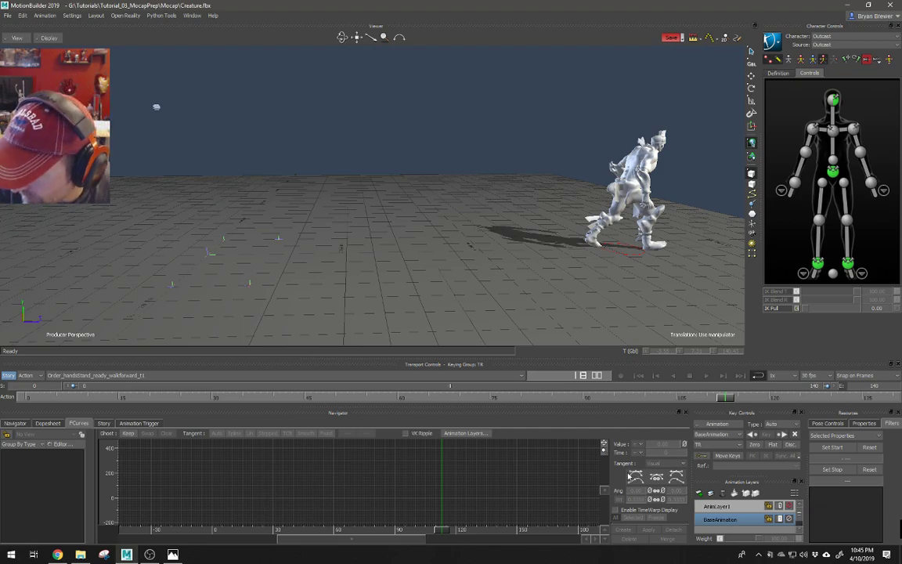
left_click_drag(533, 246, 484, 252, "ctrl+shift")
key("ctrl+space")
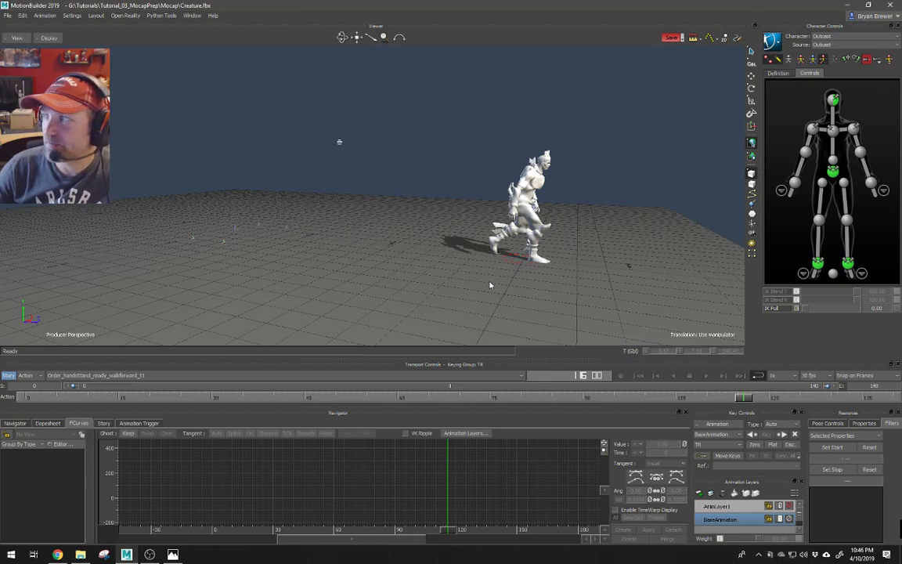
left_click_drag(489, 284, 454, 244)
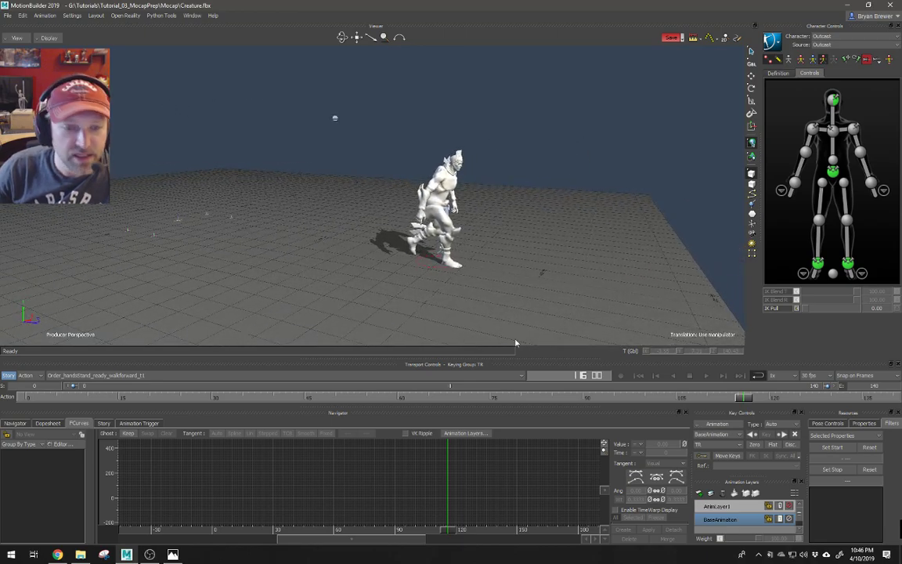
Add a character track for Outcast in the Story and insert the current take as a clip
left_click(103, 424)
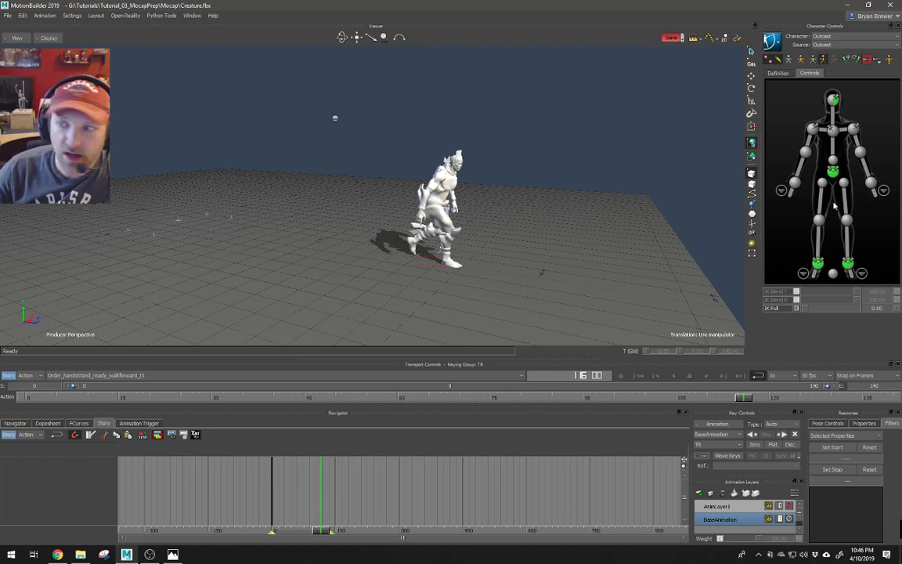
left_click(833, 174)
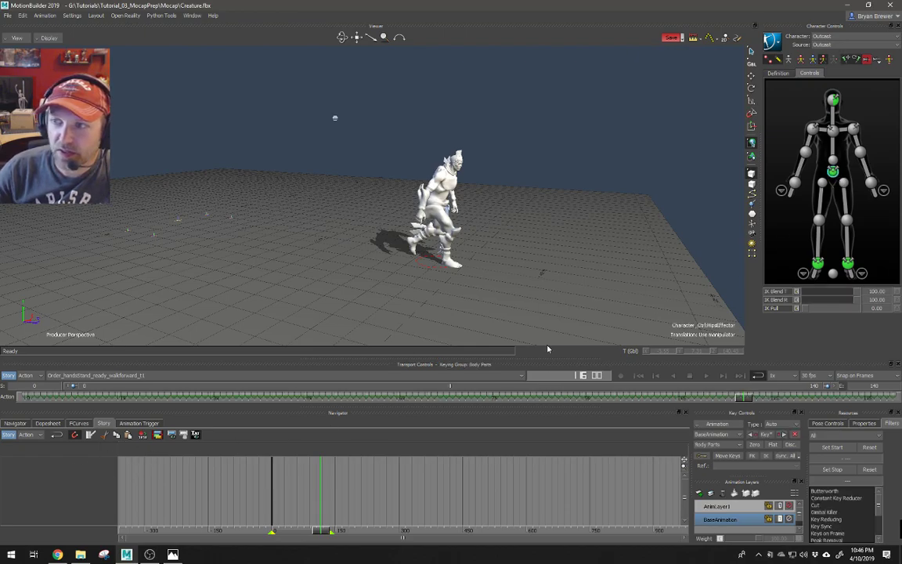
right_click(75, 474)
mouse_move(119, 271)
left_click(227, 279)
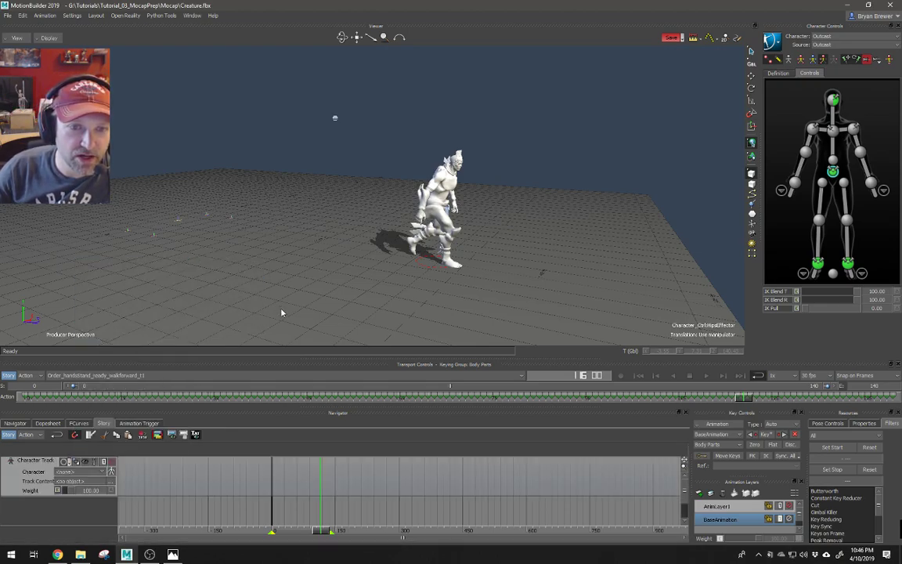
left_click(83, 472)
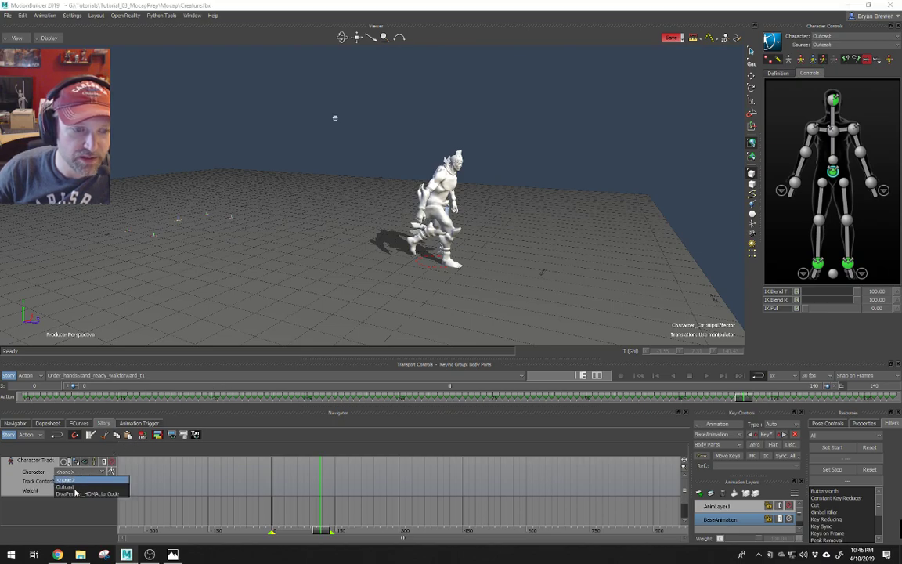
left_click(72, 486)
right_click(270, 468)
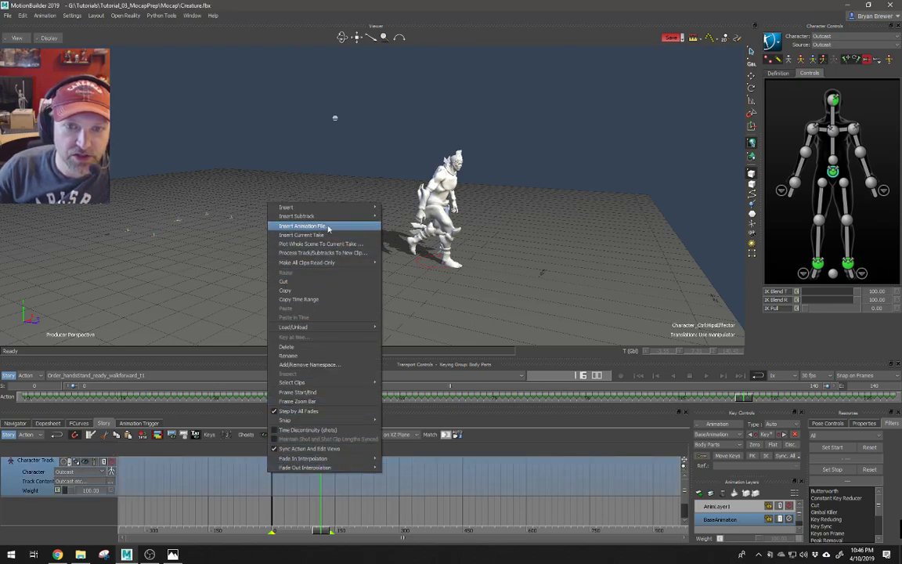
left_click(302, 234)
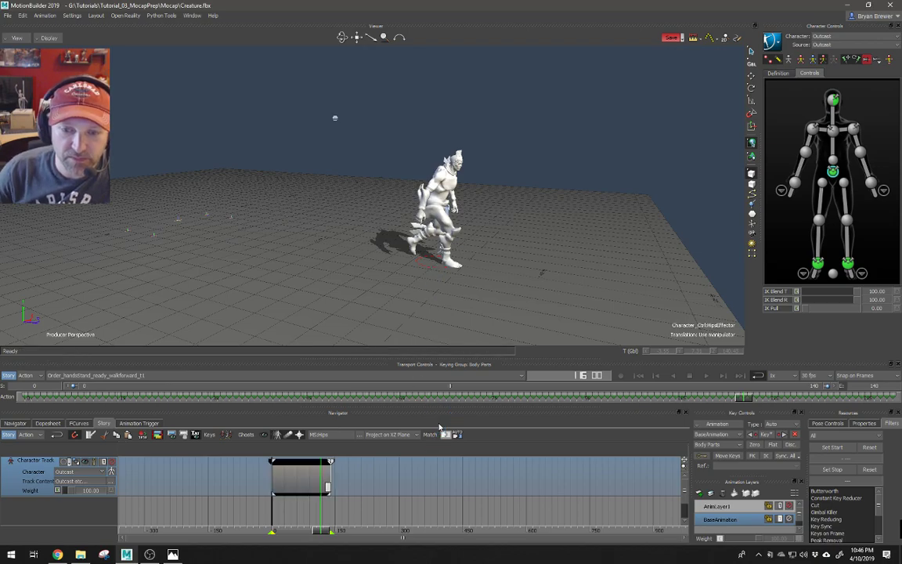
Try extending the end of the walk clip to frame 184, and undo it
left_click_drag(271, 501, 635, 455, "ctrl")
mouse_move(323, 500)
left_mouse_down("ctrl")
mouse_move(592, 479)
mouse_move(419, 481)
mouse_move(520, 486)
left_mouse_up("ctrl")
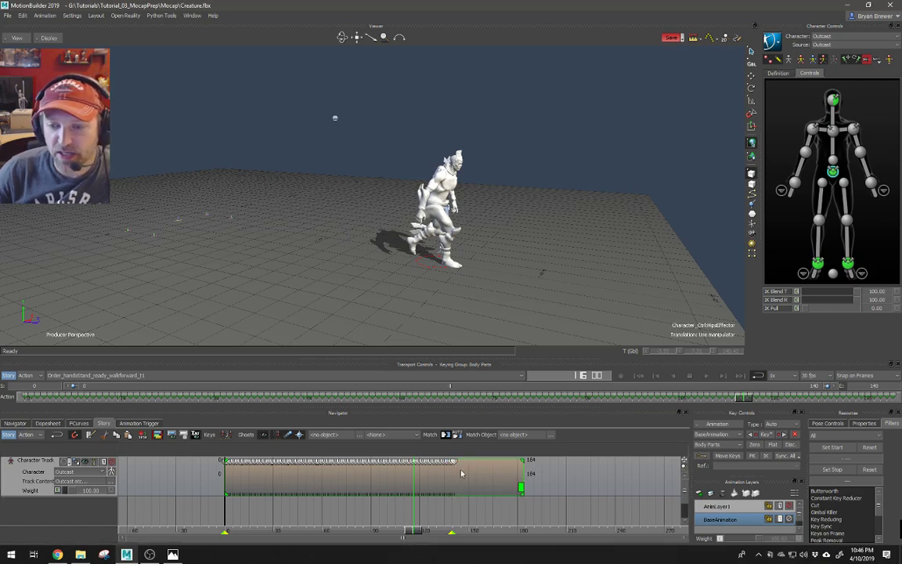
key("ctrl+z")
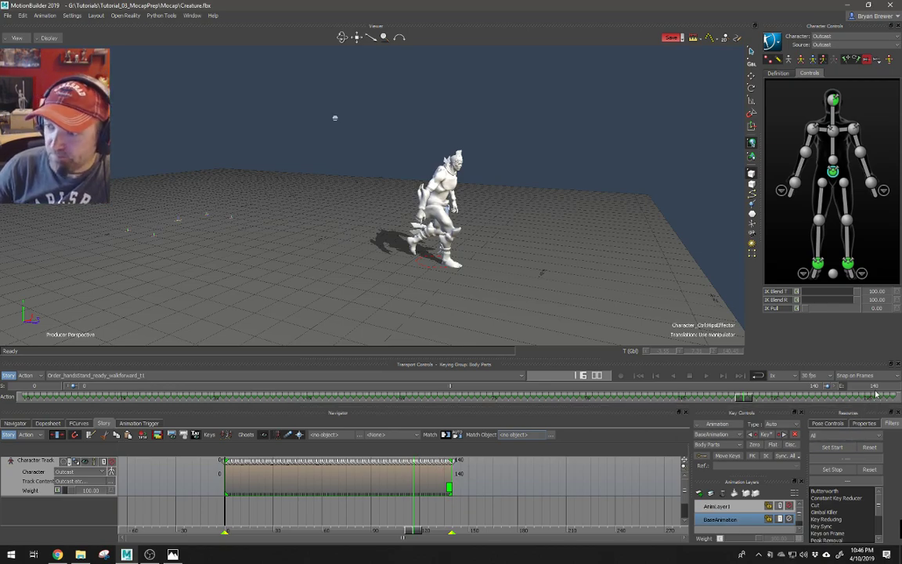
Set time snapping to No Snap, compress the walk clip to end at frame 116 and play it from the start
left_click(856, 376)
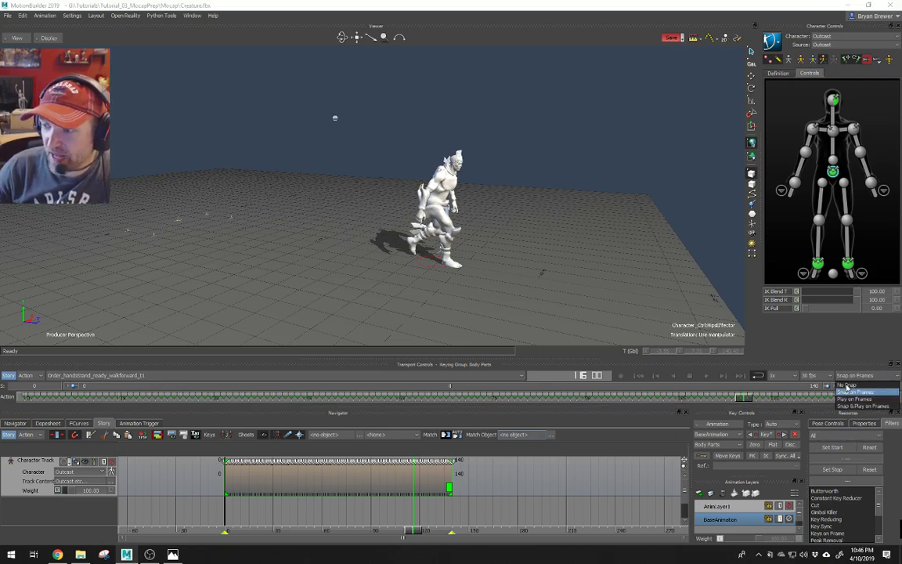
left_click(846, 385)
left_click_drag(450, 471, 409, 474)
left_click_drag(412, 532, 224, 517)
key("space")
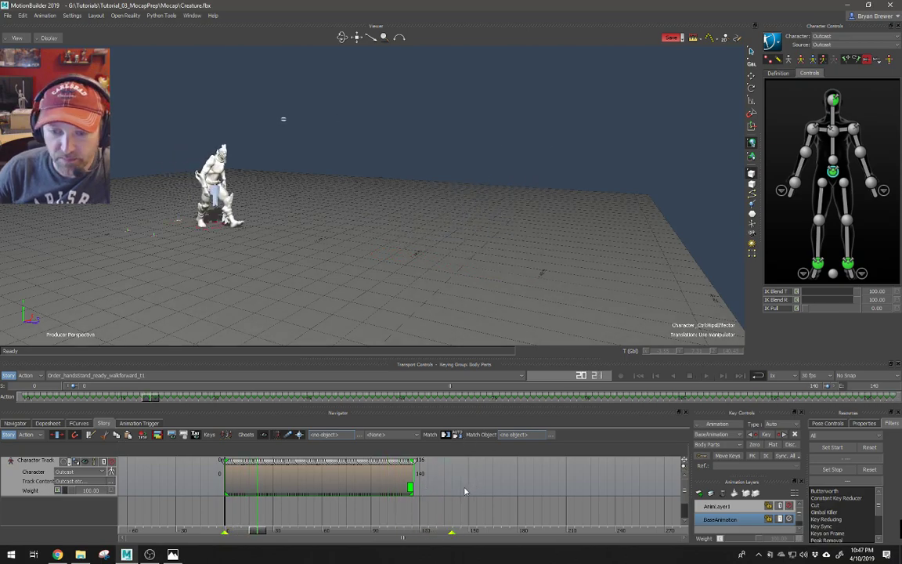
Slow the walk by stretching the clip's end to frame 164 and on to frame 245 during playback
left_click_drag(415, 474, 488, 474)
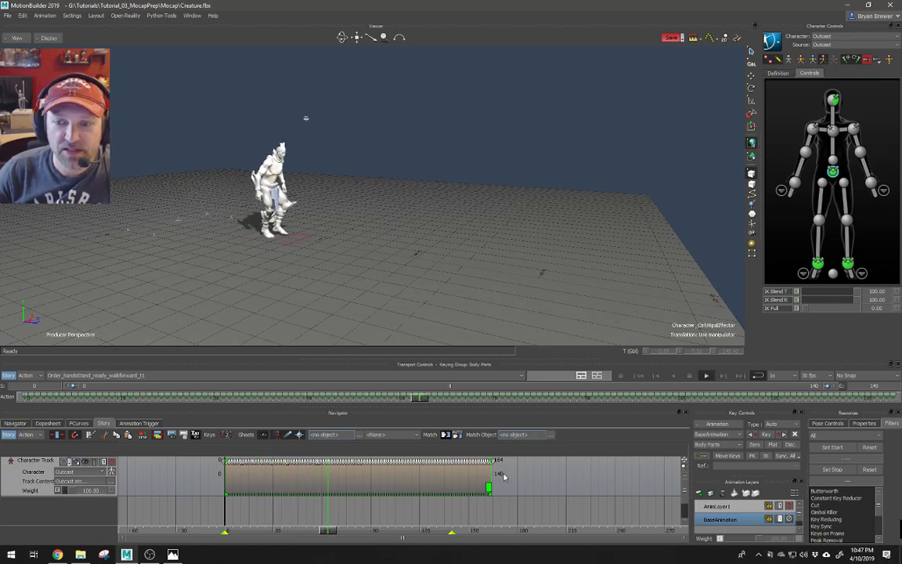
left_click_drag(490, 473, 621, 473)
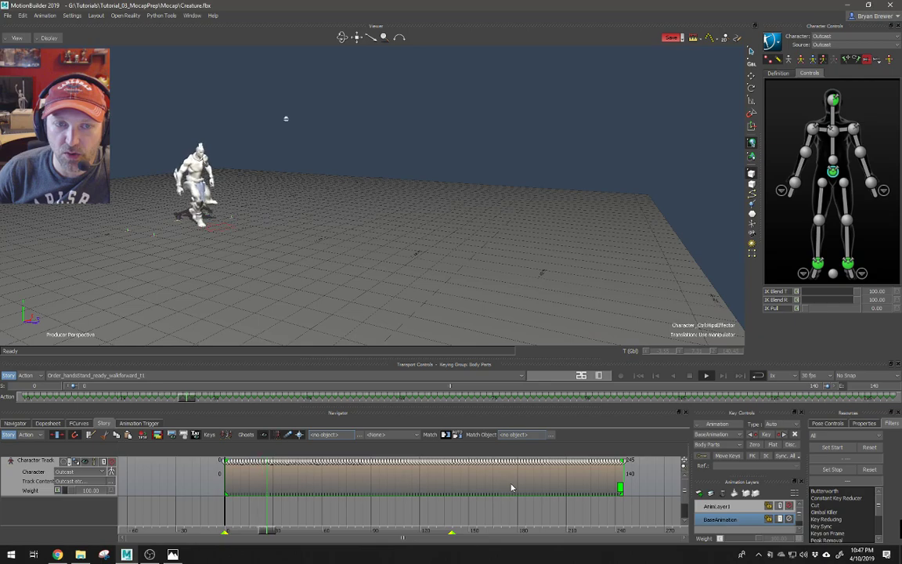
Undo the last two clip stretches, try compressing the walk clip to end at about frame 72, and play it from the start
key("ctrl+z")
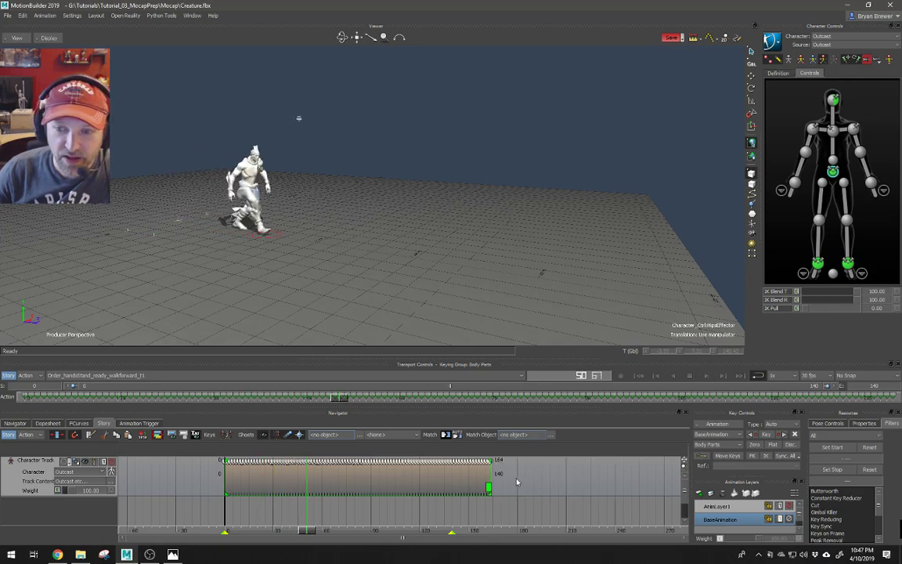
key("ctrl+z")
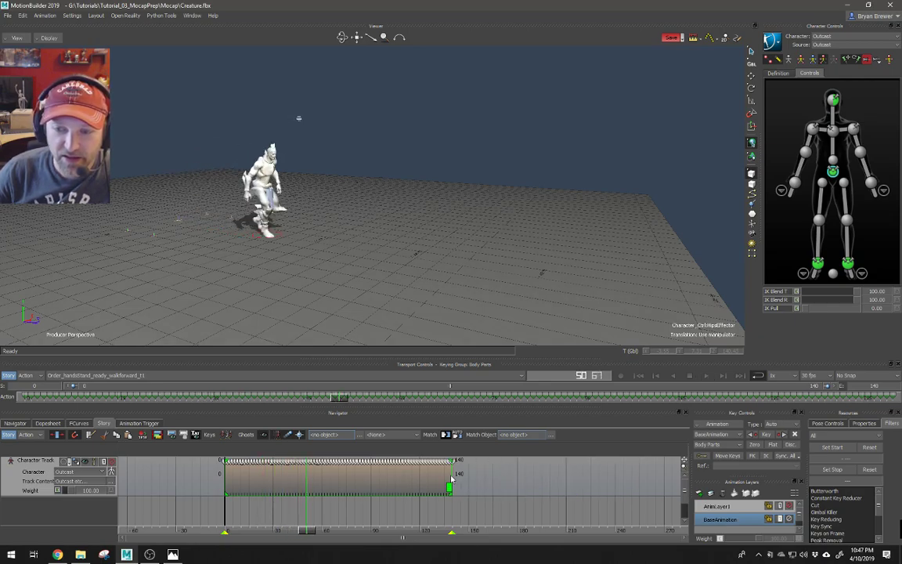
left_click_drag(449, 475, 338, 473)
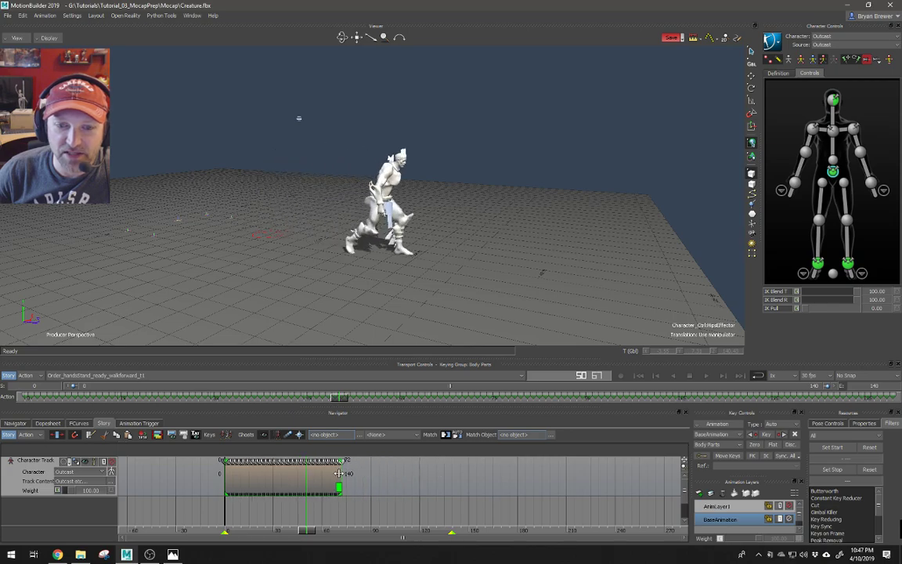
left_click_drag(306, 530, 223, 525)
key("space")
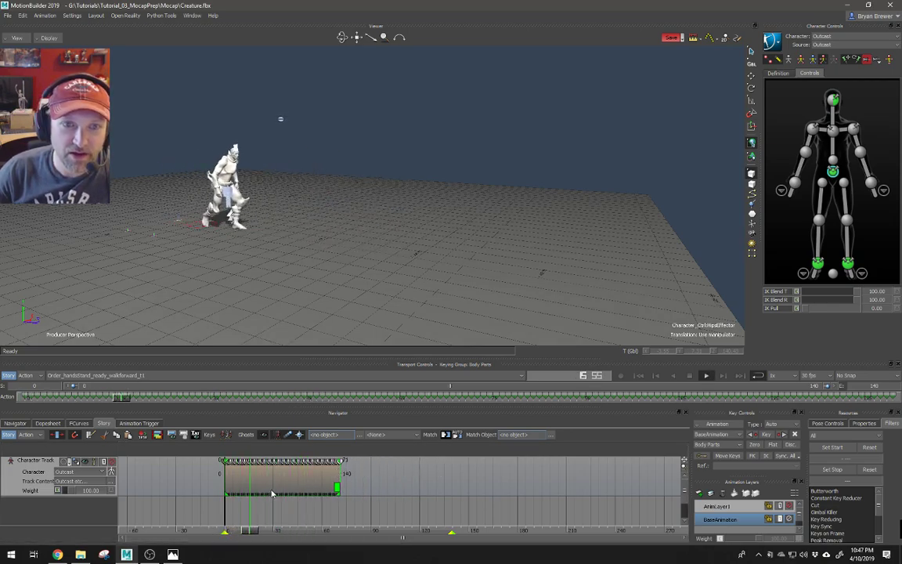
key("space")
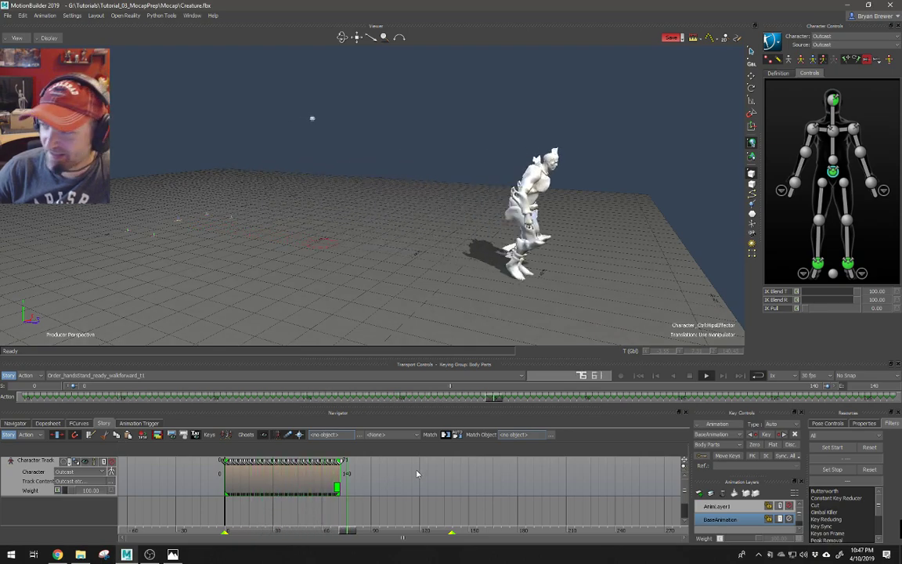
Undo the clip compression and delete the character track from the Story
key("ctrl+z")
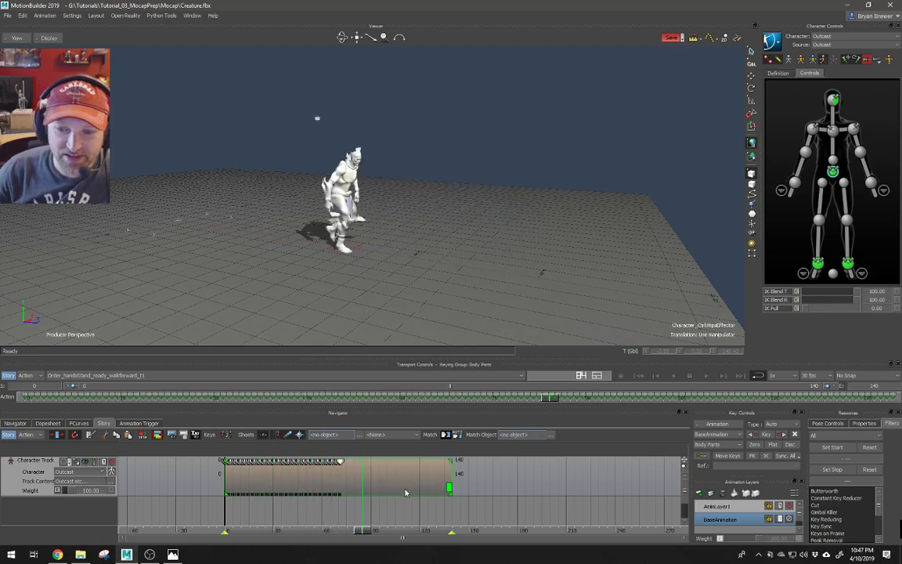
left_click_drag(362, 533, 398, 533)
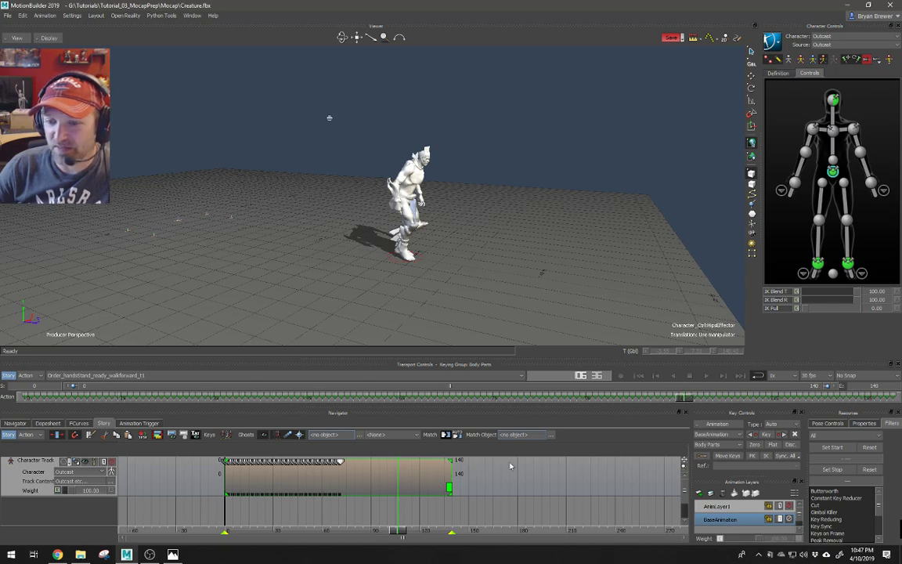
right_click(539, 471)
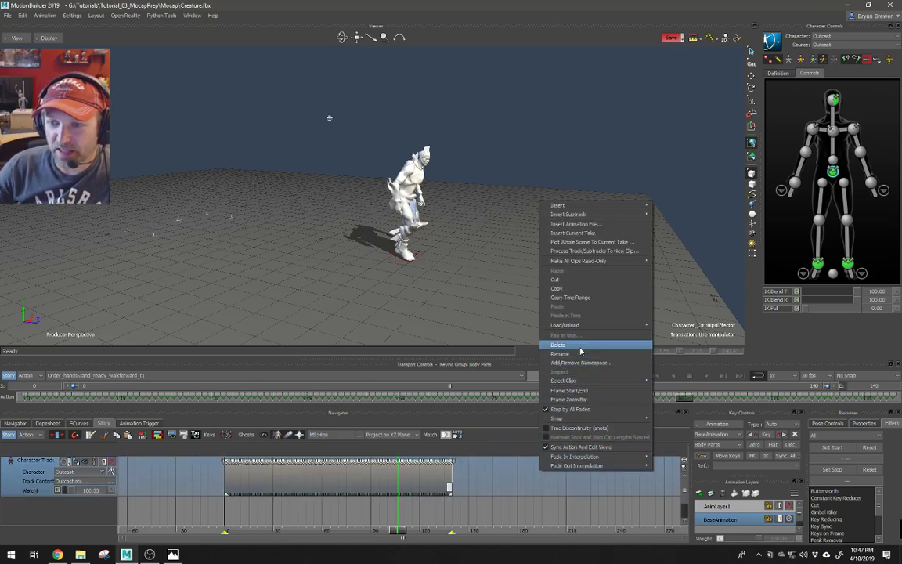
left_click(580, 346)
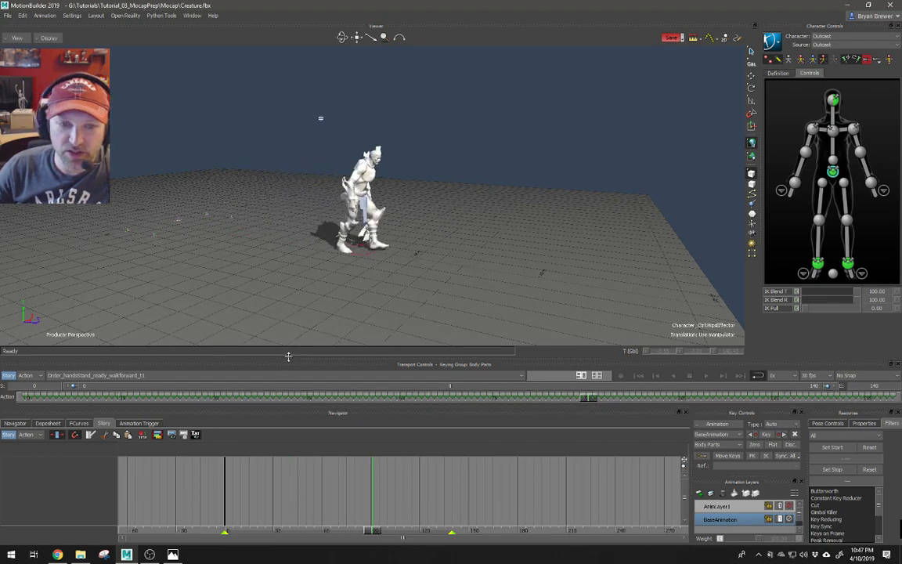
Switch the Outcast character's keying group to Full Body
left_click_drag(284, 356, 320, 237)
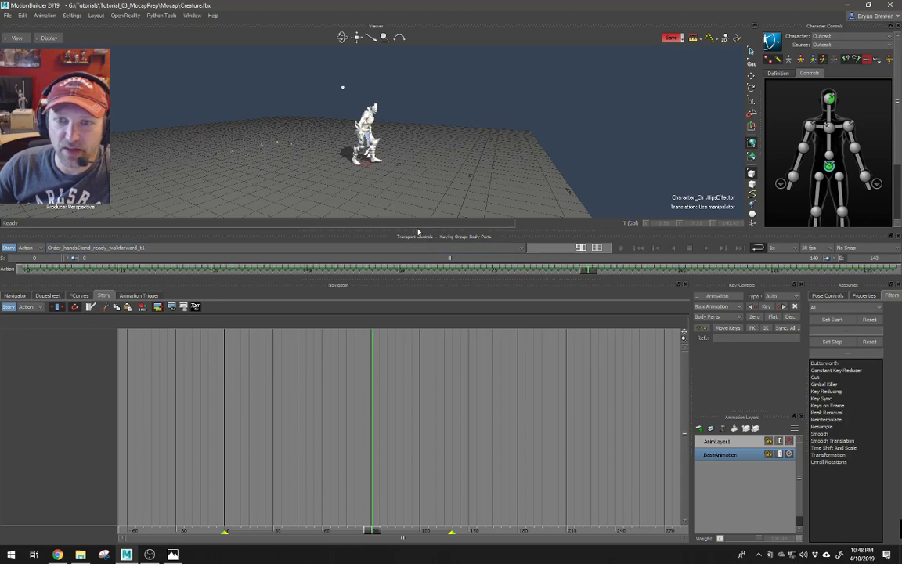
left_click_drag(417, 230, 395, 418)
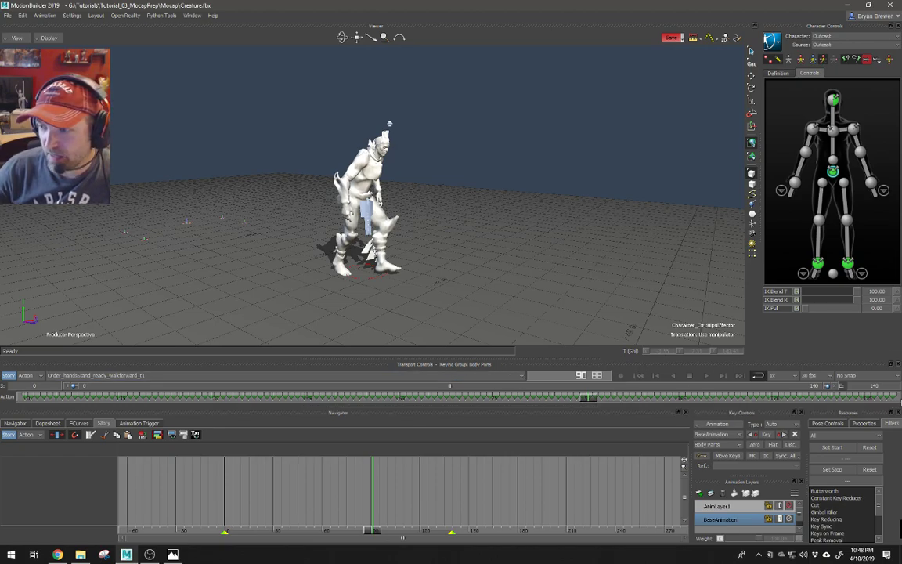
left_click(800, 60)
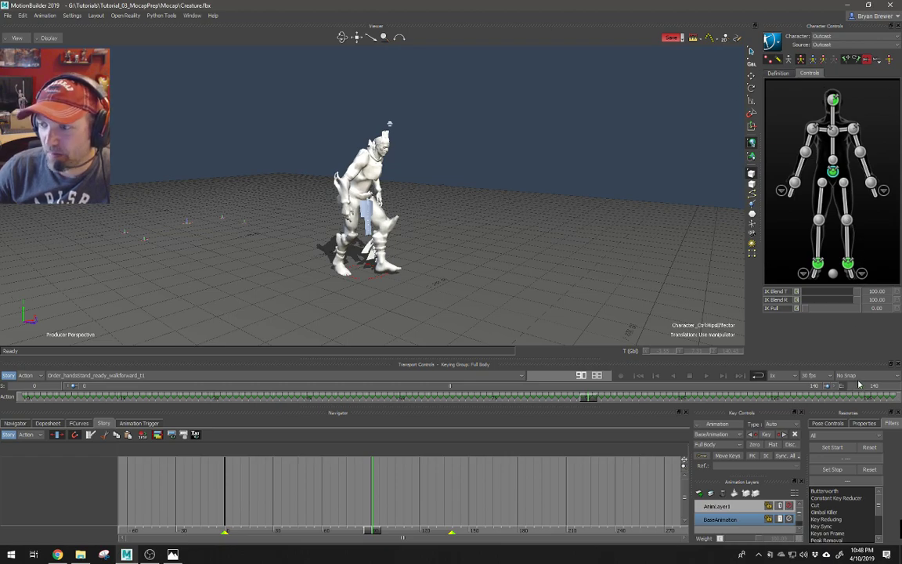
left_click(859, 377)
left_click(850, 379)
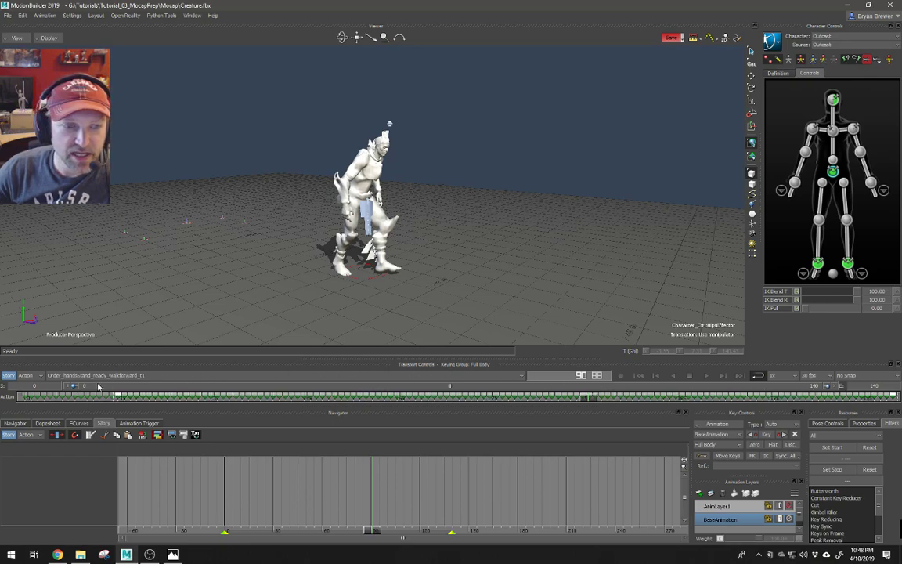
Try rescaling the full-body keys from frames 0–140 to end at frame 100, play the result, and restore the end to frame 140
left_click(12, 399)
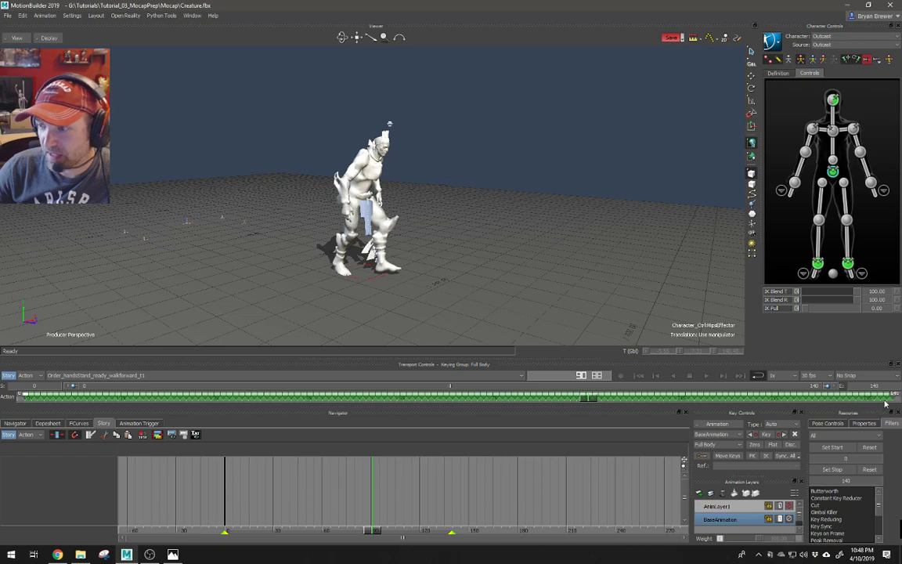
double_click(896, 396)
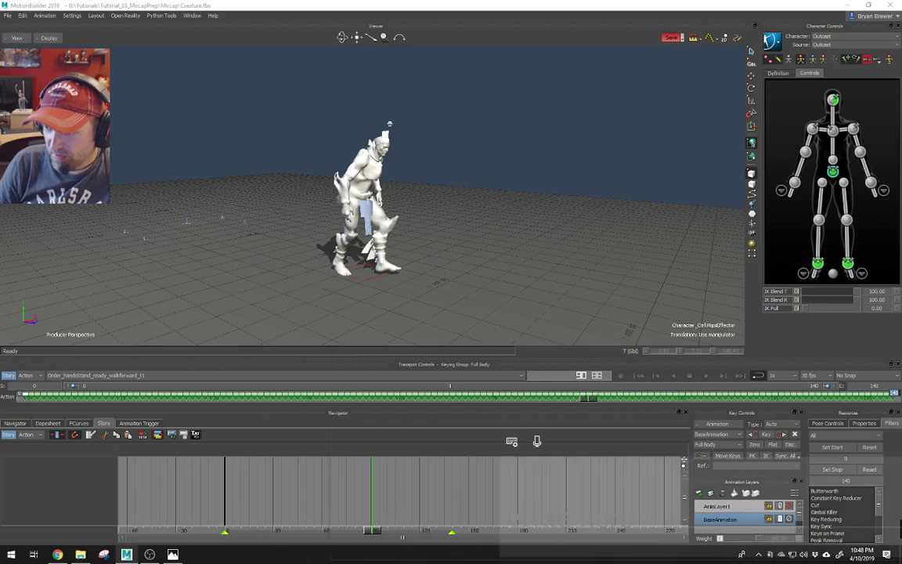
key("Escape")
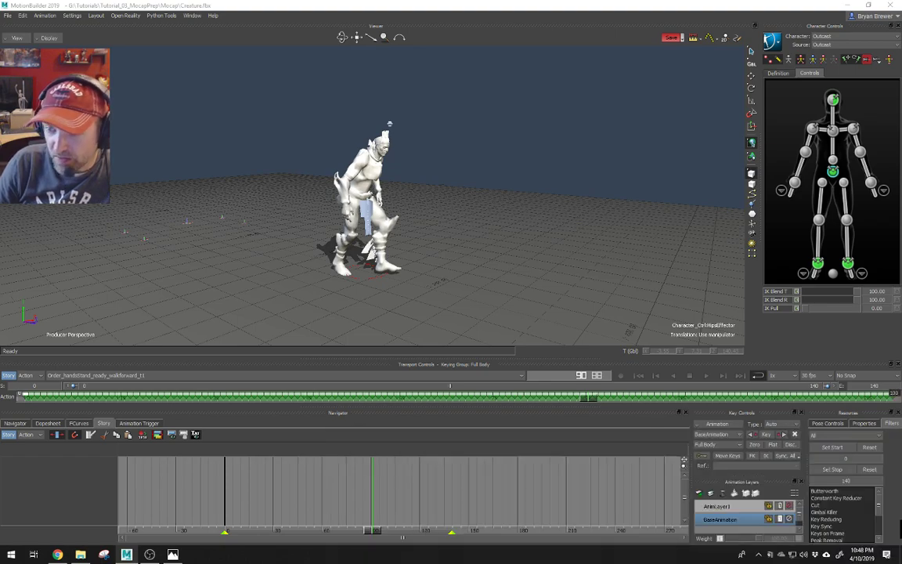
type("100")
key("Return")
left_click_drag(592, 400, 137, 400)
key("space")
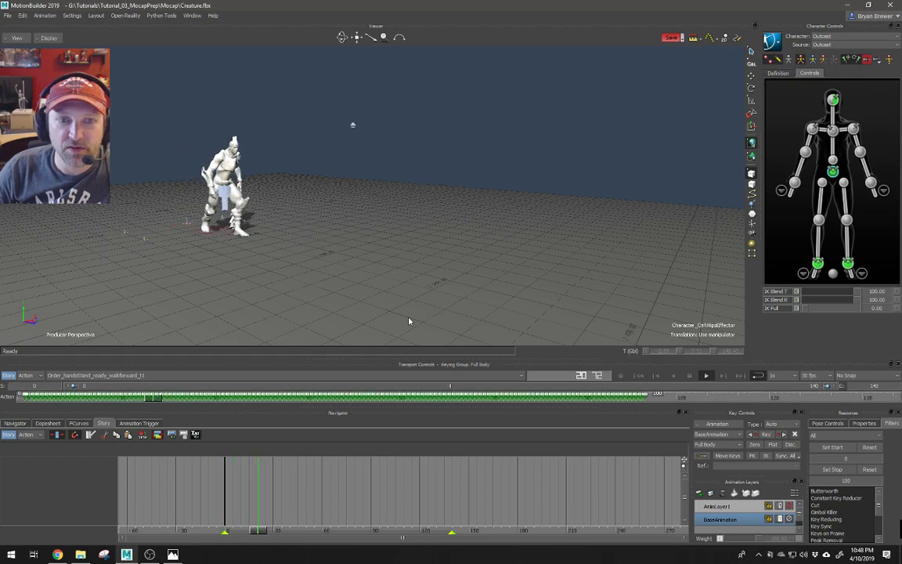
mouse_move(394, 251)
left_mouse_down("ctrl+shift")
mouse_move(436, 250)
mouse_move(420, 244)
mouse_move(603, 249)
left_mouse_up("ctrl+shift")
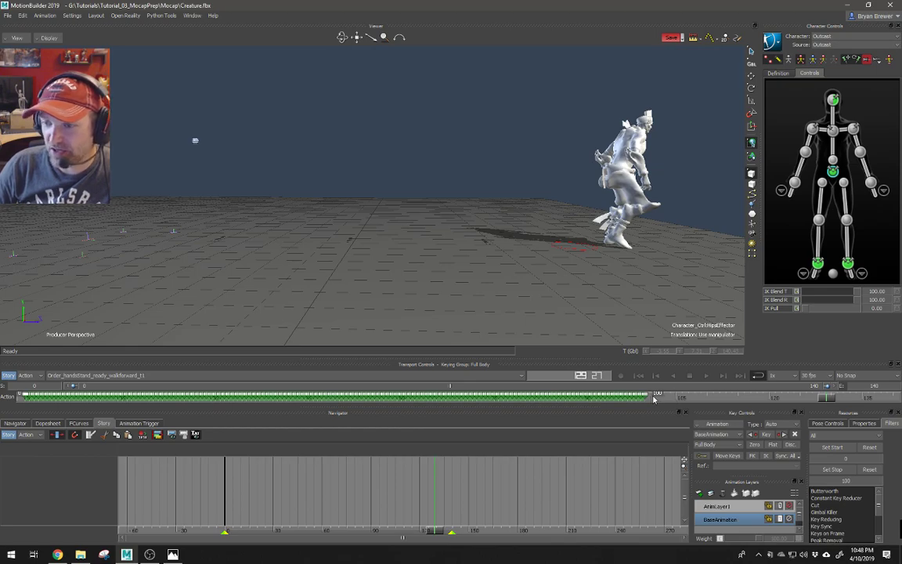
left_click_drag(646, 398, 843, 394)
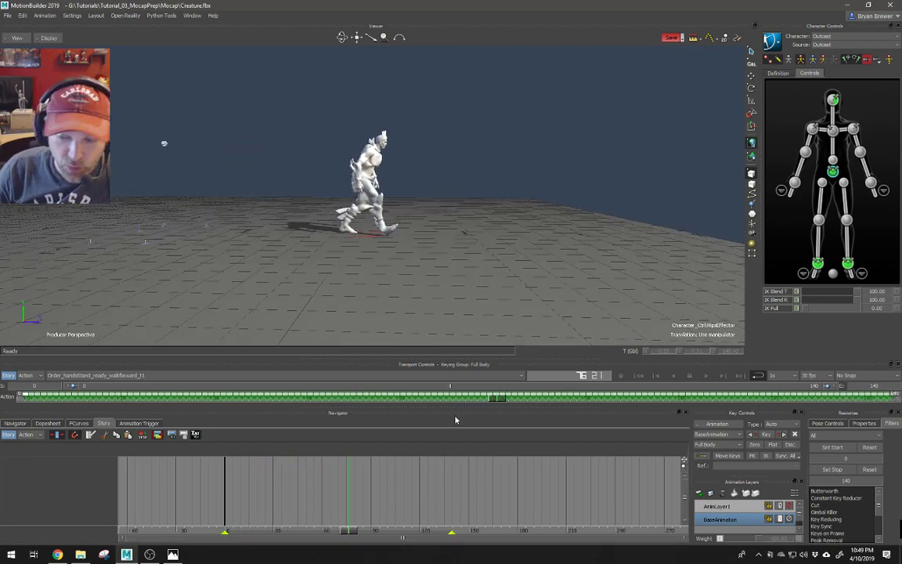
Play the walk backward and forward from an angled view to review the timing
left_click_drag(551, 251, 698, 220, "ctrl+shift")
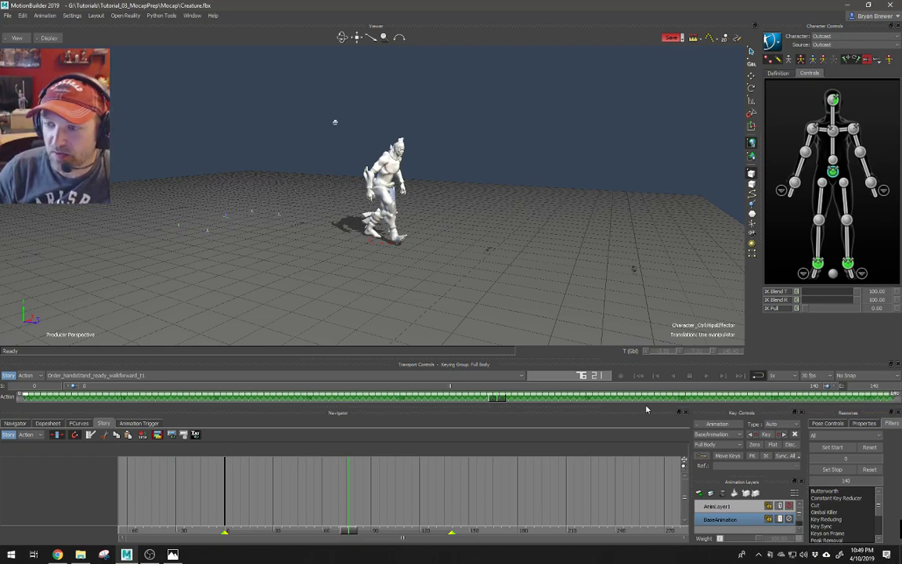
left_click(672, 375)
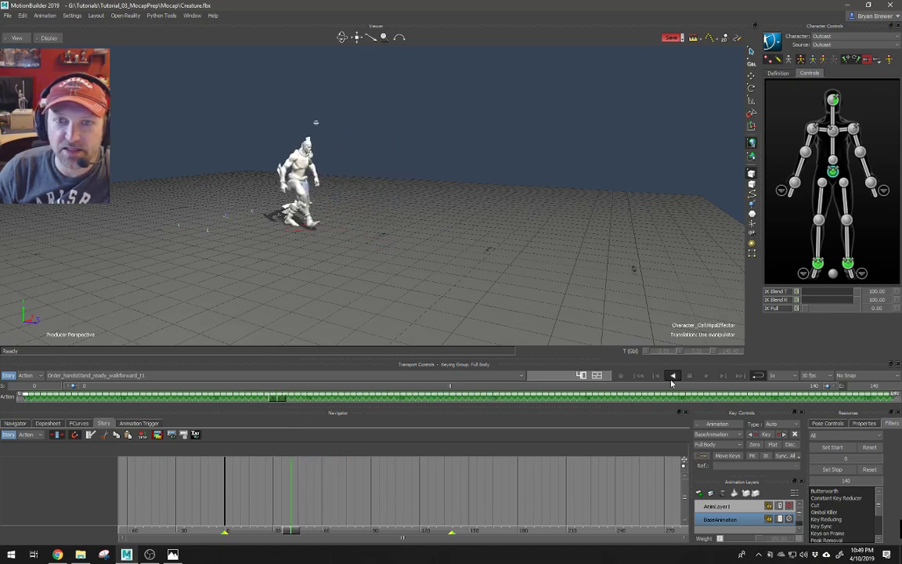
left_click(672, 377)
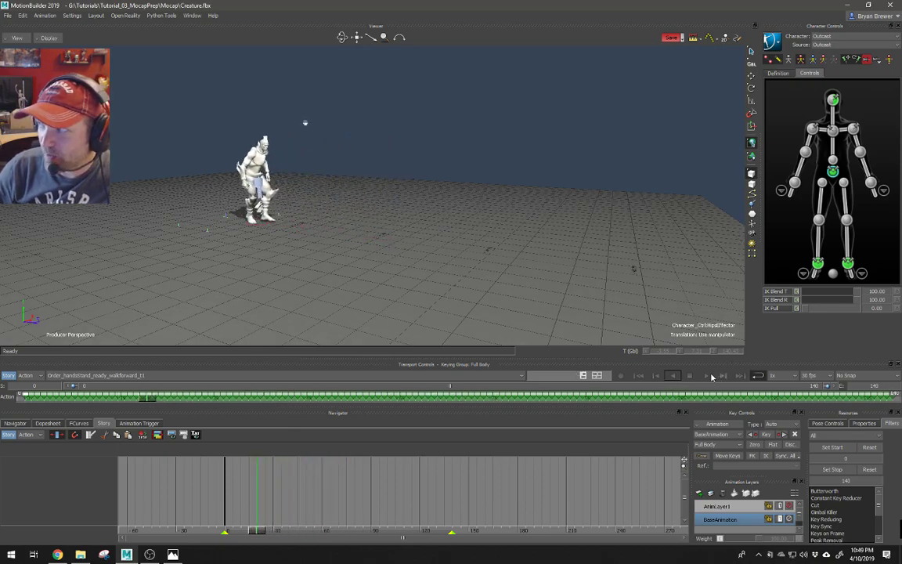
left_click(706, 375)
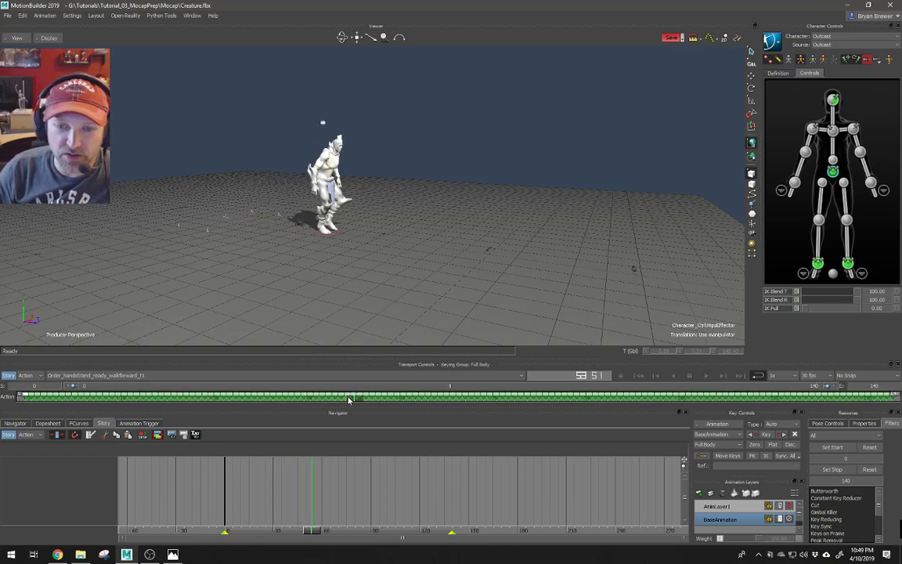
Clear the selection, open the FCurves editor and enlarge its area for curve editing
left_click(394, 272)
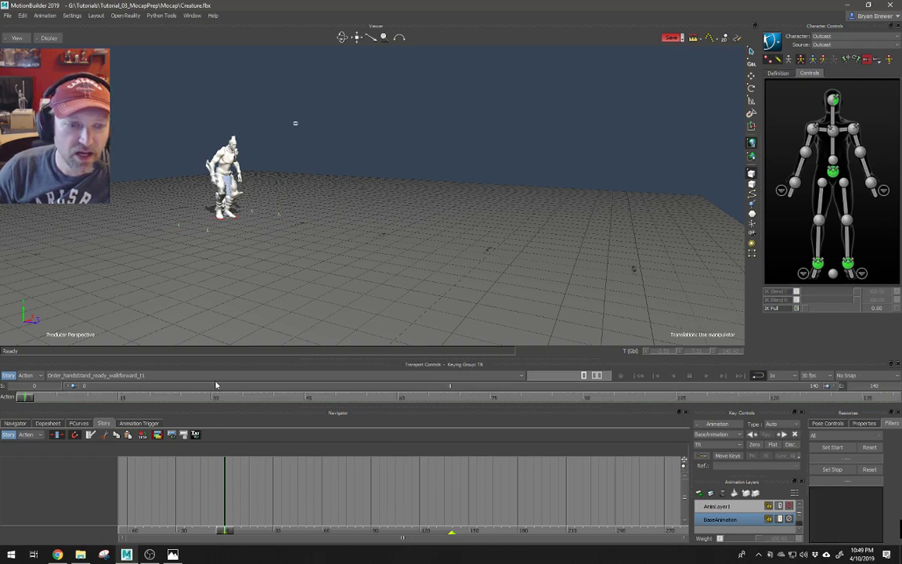
left_click(79, 423)
left_click_drag(265, 357, 266, 235)
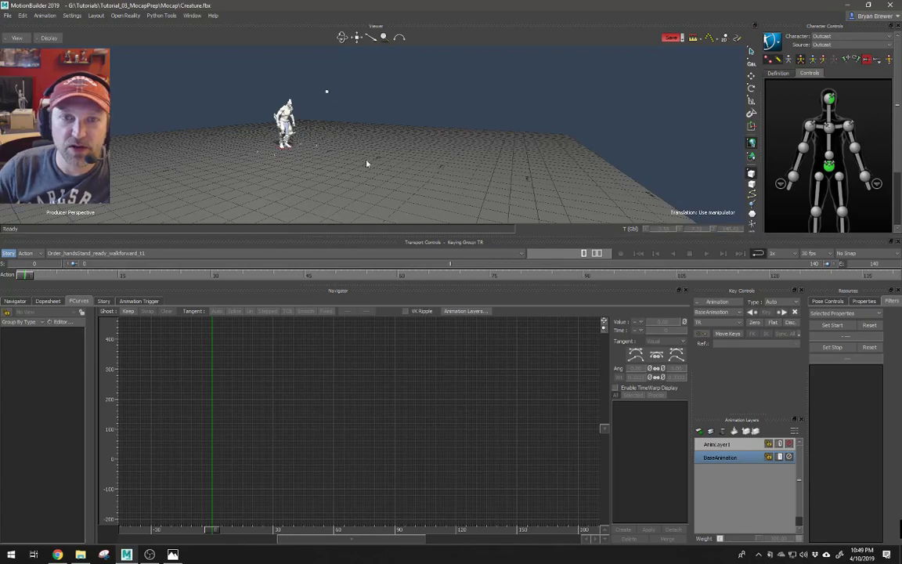
left_click_drag(371, 160, 305, 143)
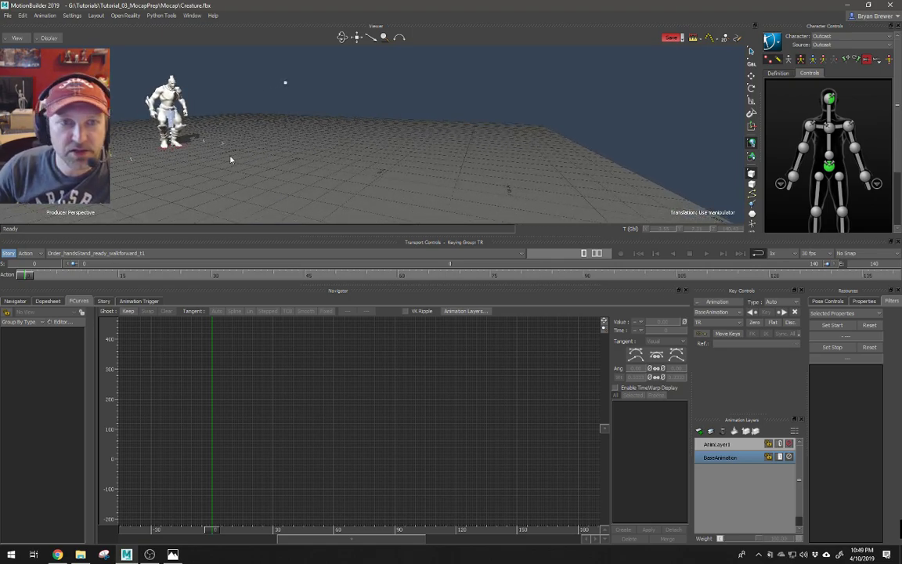
left_click_drag(35, 274, 2, 263)
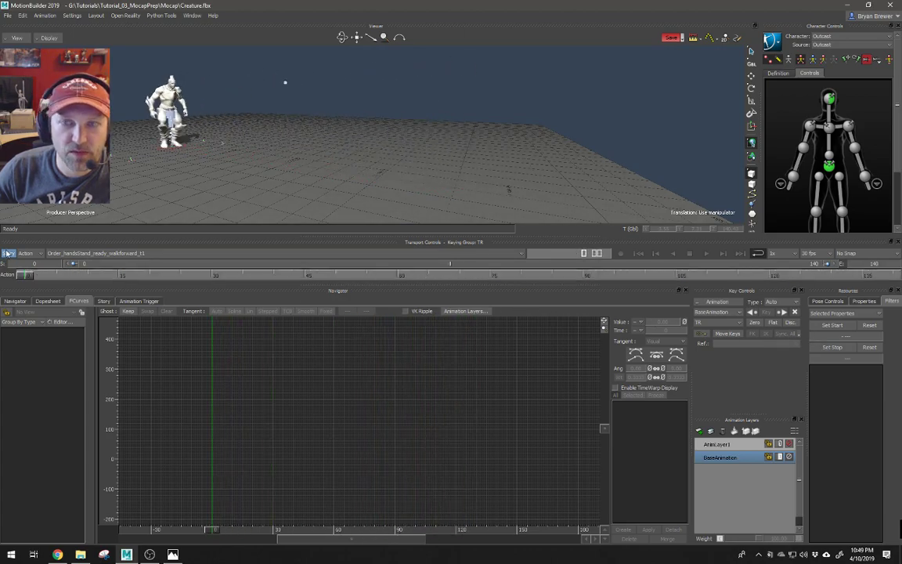
Select the Character_Ctrl:Reference control rig with its whole hierarchy in the schematic view and return to the perspective view
key("ctrl+w")
scroll(535, 197, "down", 5)
scroll(483, 186, "up", 6)
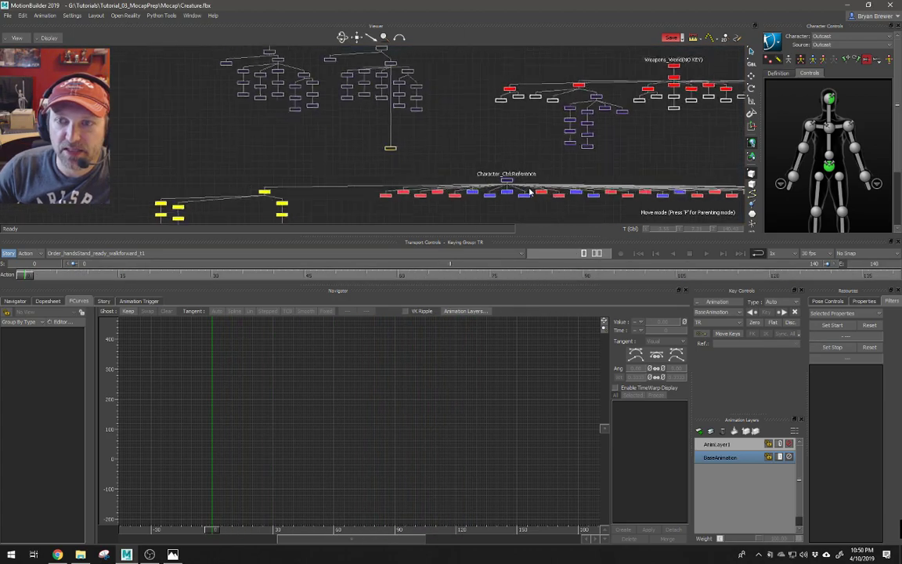
left_click(505, 181)
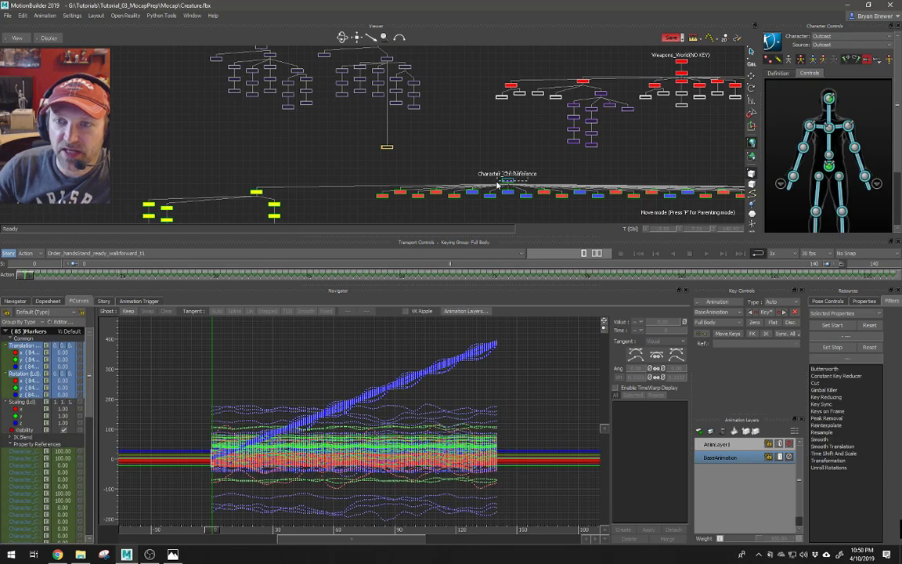
key("ctrl+w")
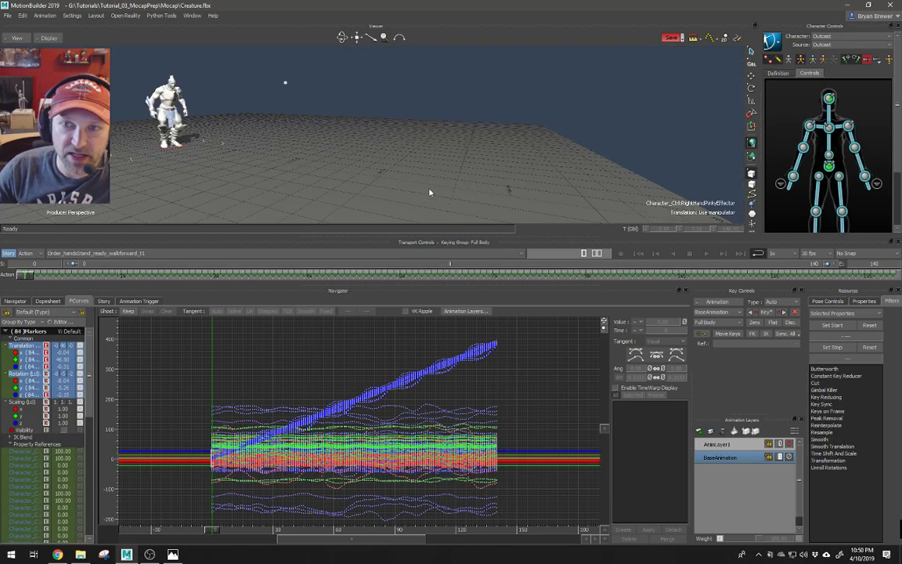
Show the rig's translation and rotation curves together and select all of their keys
left_click(20, 346)
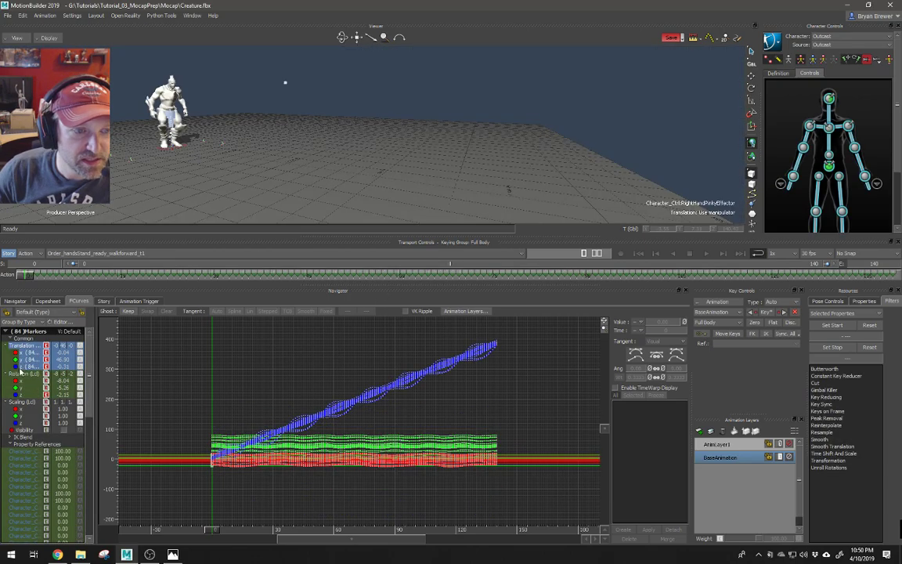
left_click(17, 374, "ctrl")
key("a")
mouse_move(461, 378)
left_mouse_down("ctrl")
mouse_move(384, 349)
mouse_move(359, 360)
left_mouse_up("ctrl")
mouse_move(574, 343)
left_mouse_down()
mouse_move(379, 443)
mouse_move(250, 484)
left_mouse_up()
left_click_drag(231, 364, 199, 363, "shift")
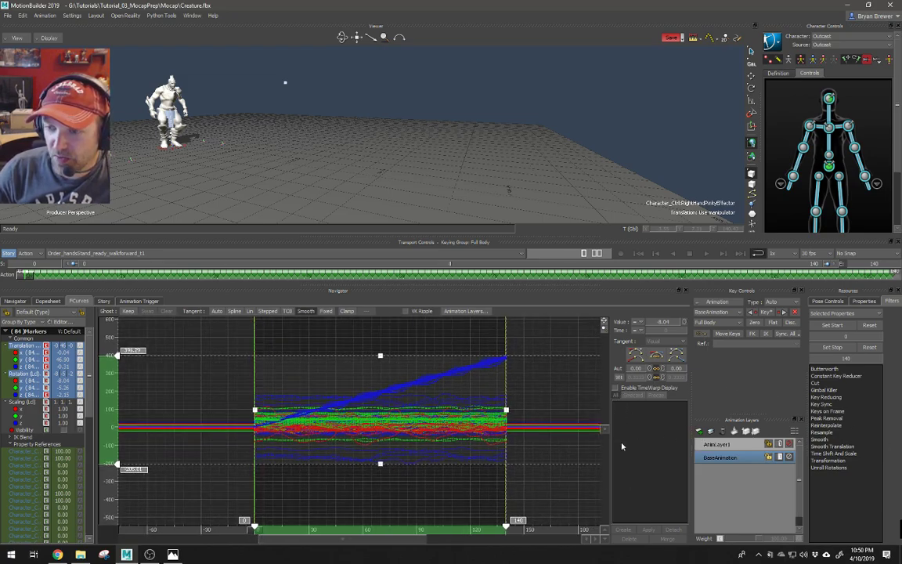
Enable the TimeWarp display, create a time warp and apply it to the rig's translation and rotation curves
left_click(616, 388)
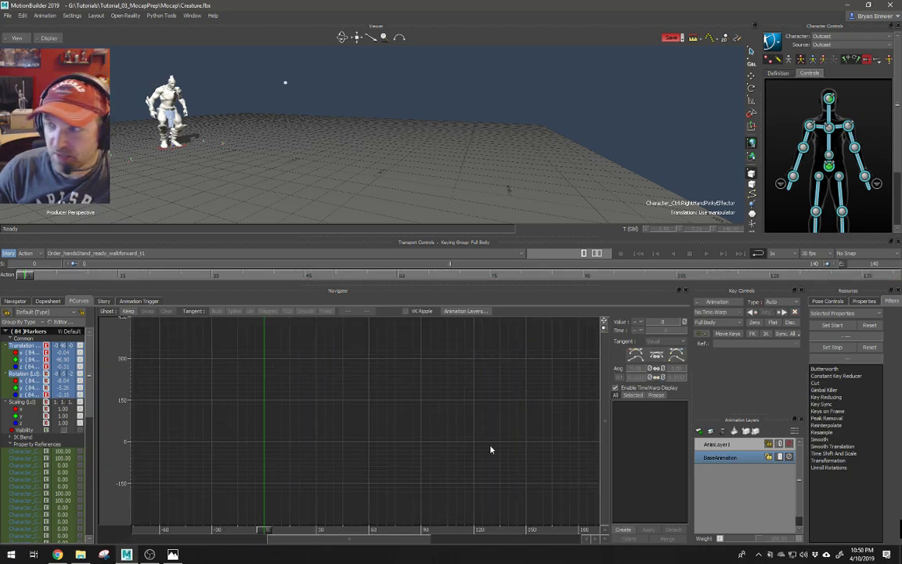
left_click(623, 529)
left_click_drag(334, 445, 318, 529, "ctrl")
mouse_move(367, 398)
left_mouse_down("shift")
mouse_move(358, 431)
mouse_move(387, 387)
mouse_move(363, 429)
mouse_move(369, 414)
left_mouse_up("shift")
left_click_drag(369, 414, 346, 407, "ctrl")
left_click_drag(444, 429, 423, 420, "shift")
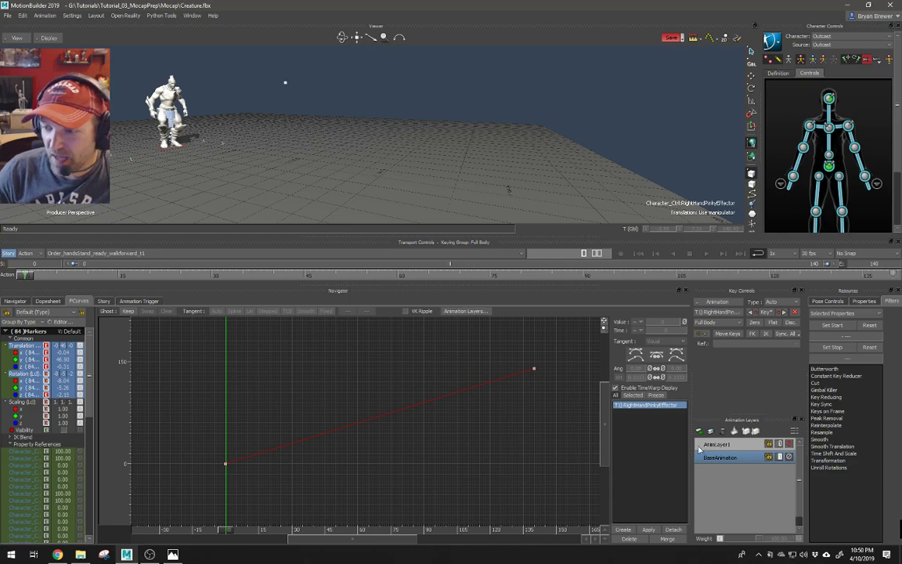
left_click(648, 530)
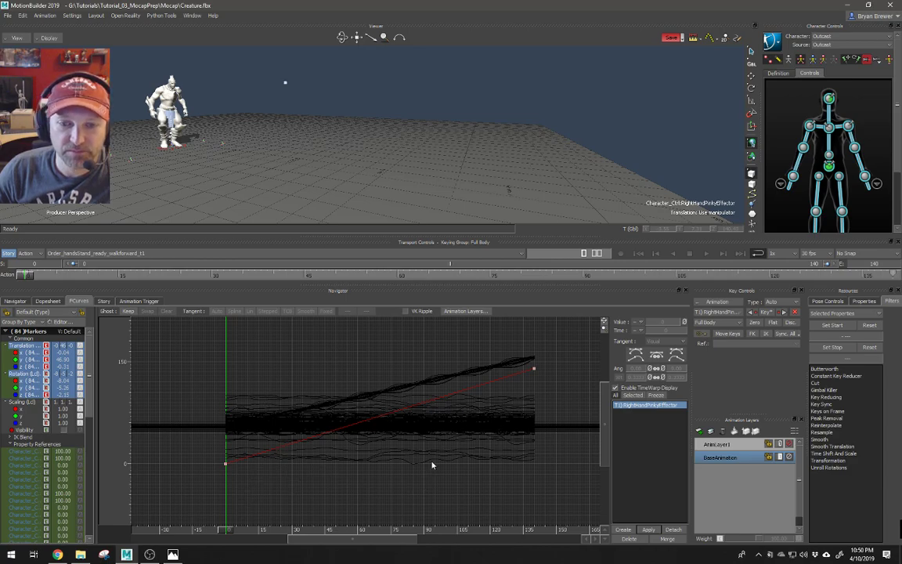
Play the time-warped walk, clear the rig selection and replay the motion from the start
key("ctrl+space")
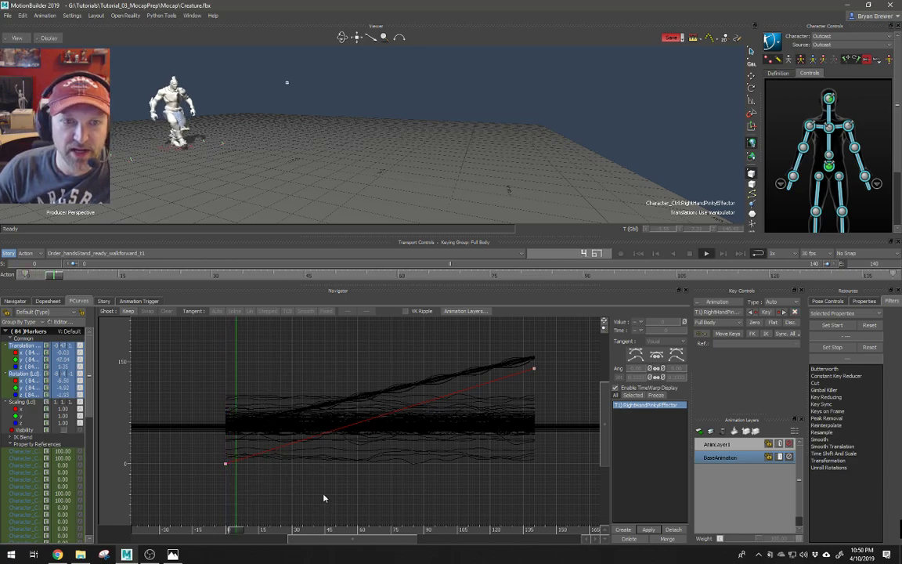
key("ctrl+space")
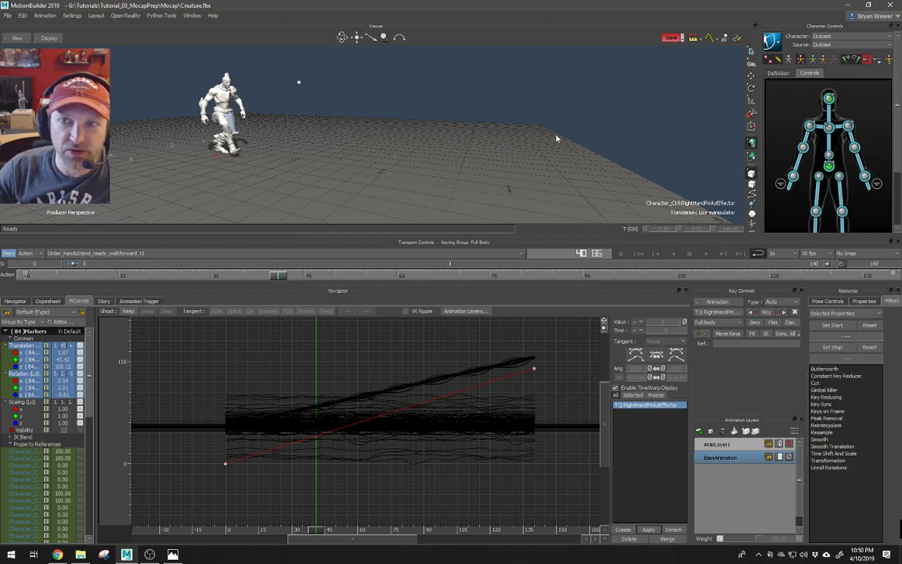
left_click(475, 123)
left_click_drag(313, 531, 227, 526)
key("ctrl+space")
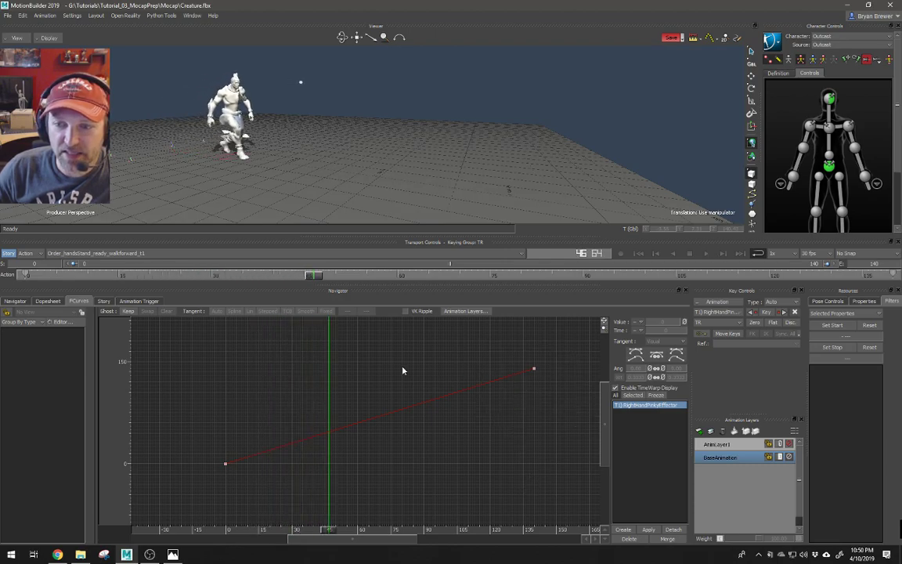
Select both keys of the time warp curve and set their tangents to Smooth
left_click_drag(450, 404, 167, 487)
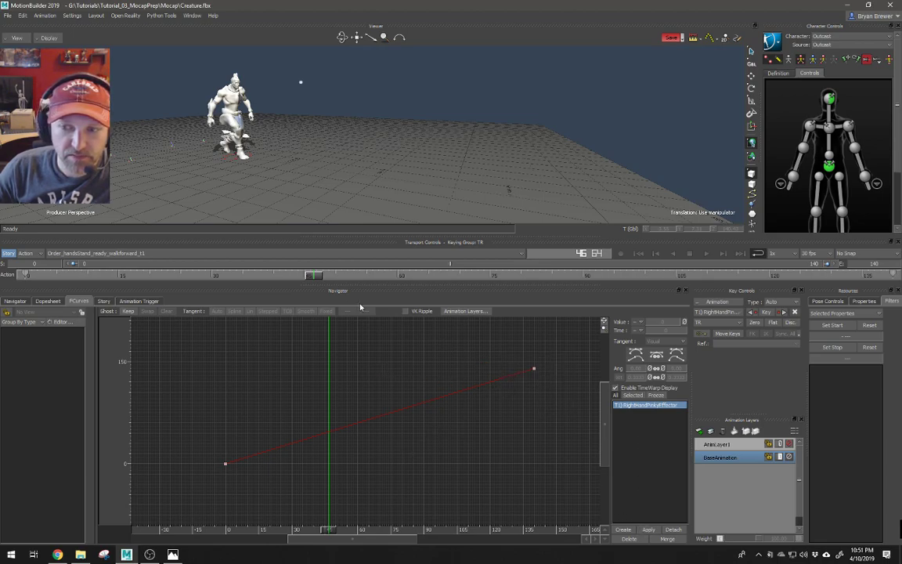
right_click(297, 378)
left_click(219, 408)
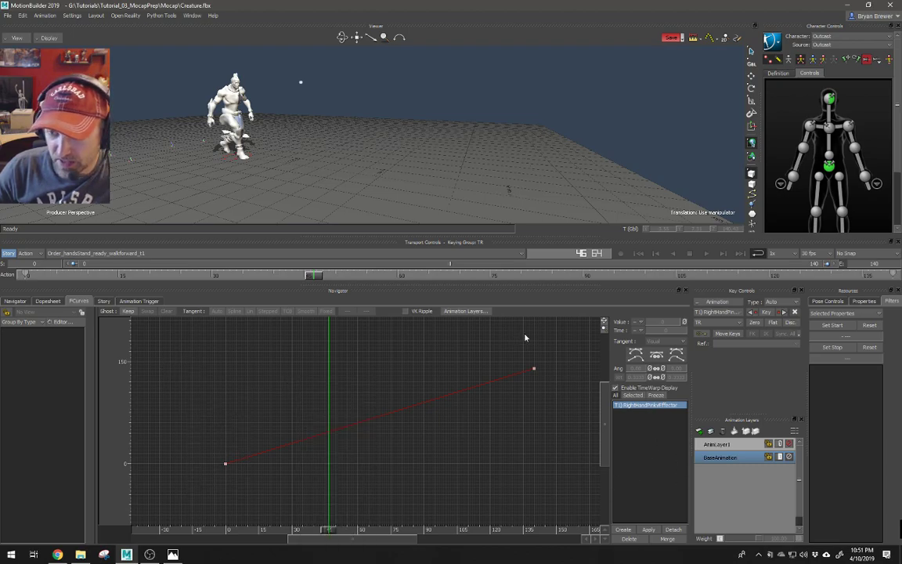
left_click_drag(329, 437, 197, 479)
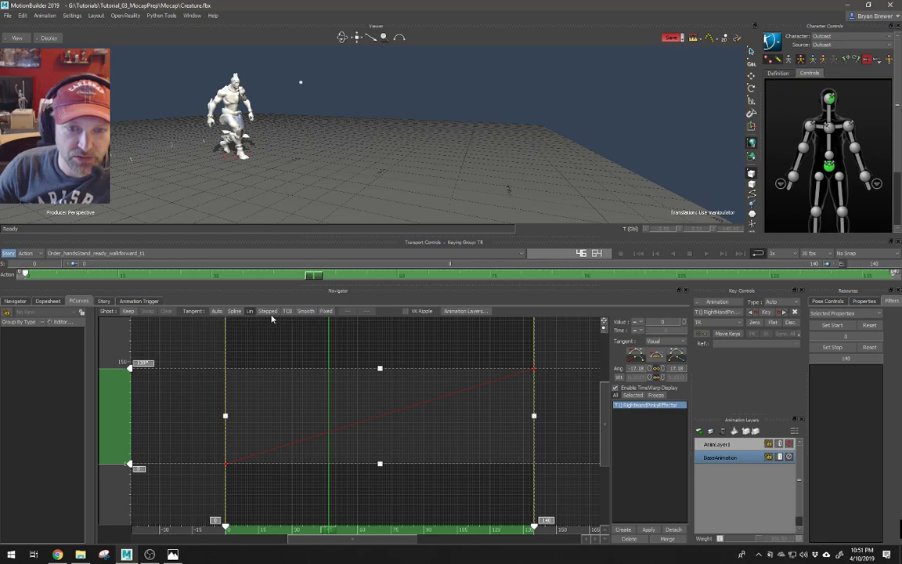
left_click(303, 312)
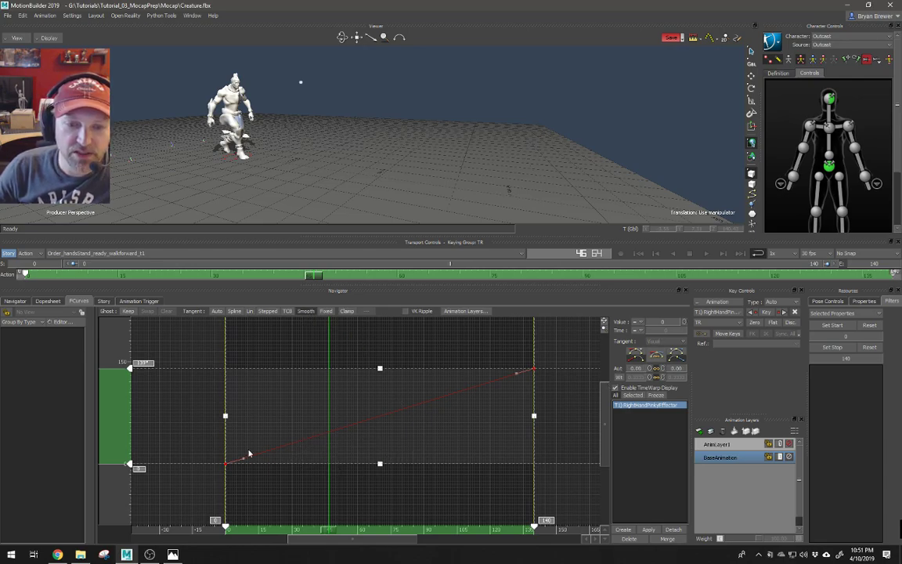
Flatten the tangents of the time warp's start and end keys for an ease-in and ease-out, and play the walk
left_click(296, 439)
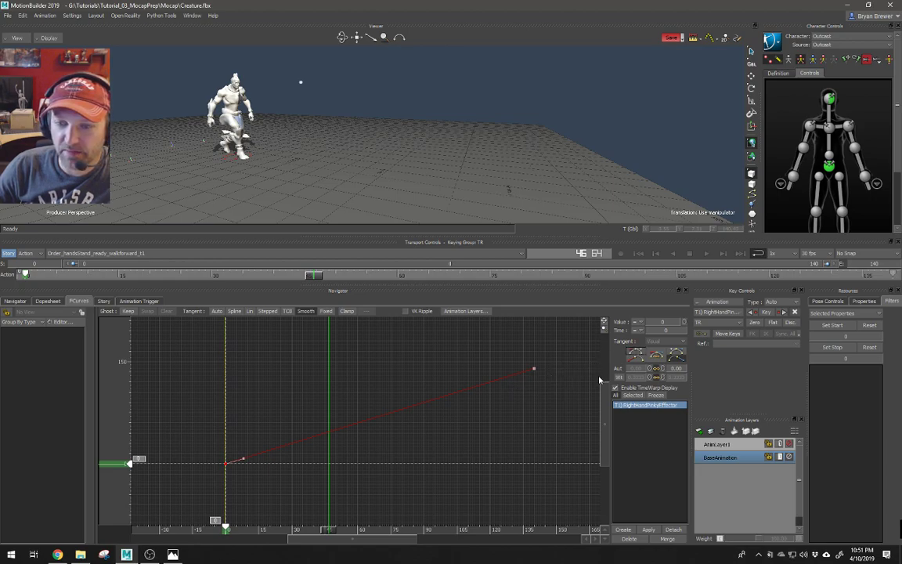
left_click(635, 353)
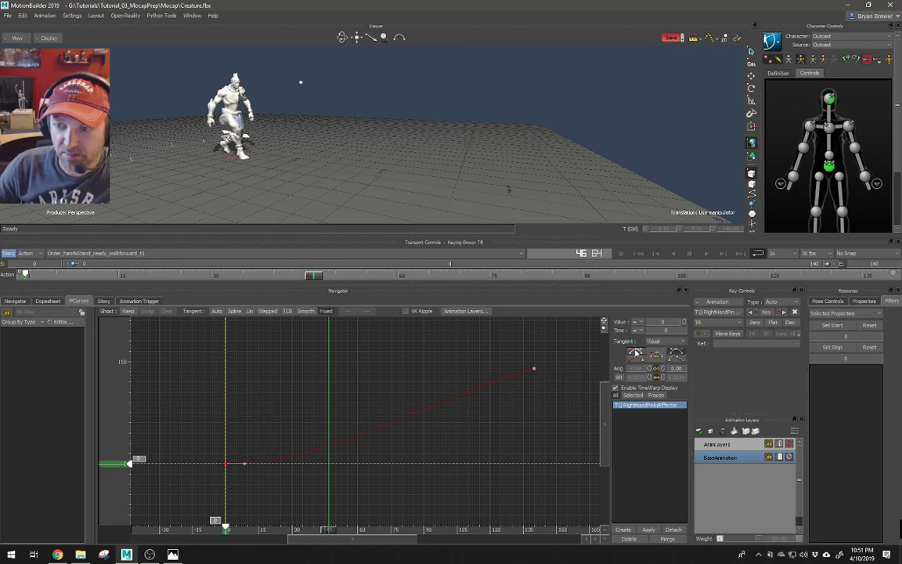
left_click_drag(571, 352, 497, 392)
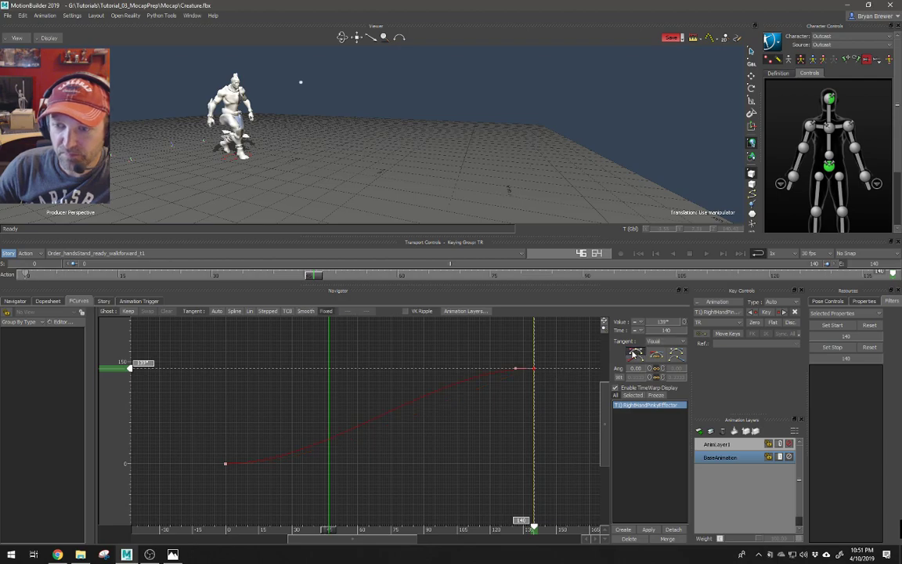
left_click_drag(328, 530, 226, 522)
key("space")
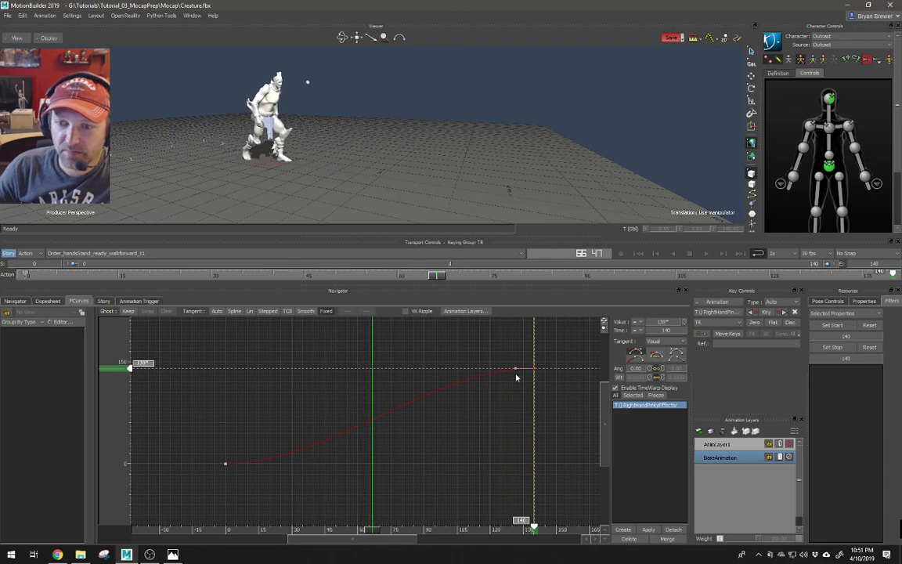
Set both time warp keys back to Smooth tangents and add a key at about frame 72
left_click_drag(275, 463, 205, 493)
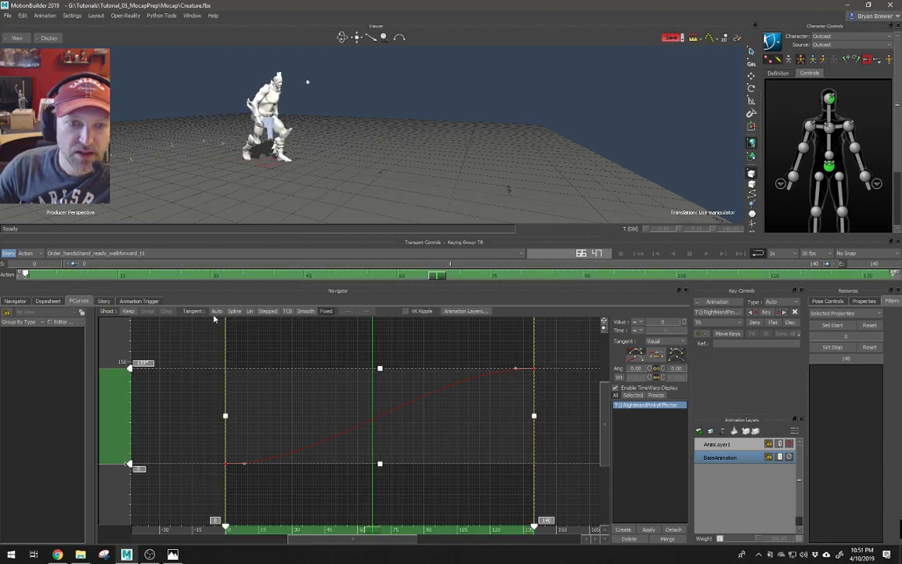
left_click(305, 311)
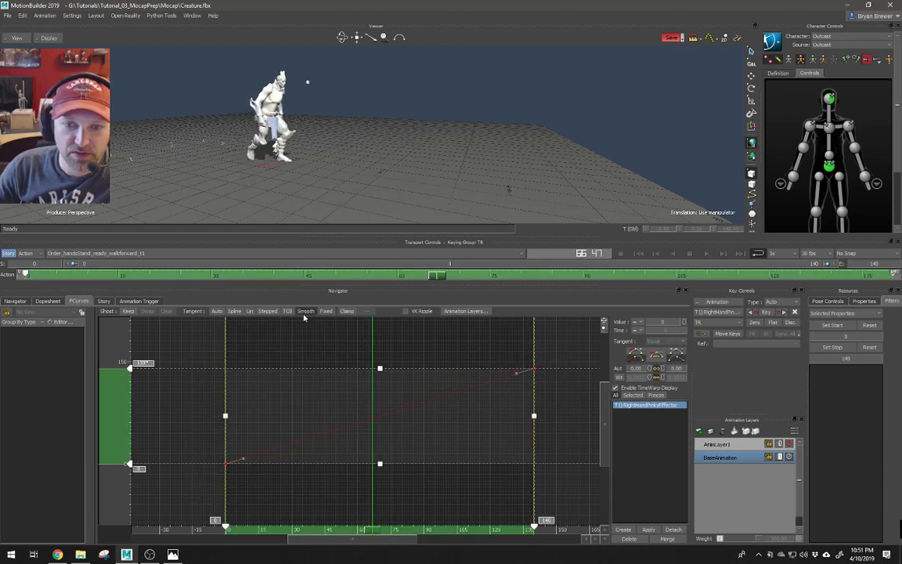
left_click_drag(371, 529, 387, 534)
key("k")
left_click_drag(437, 390, 373, 432)
key("ctrl+z")
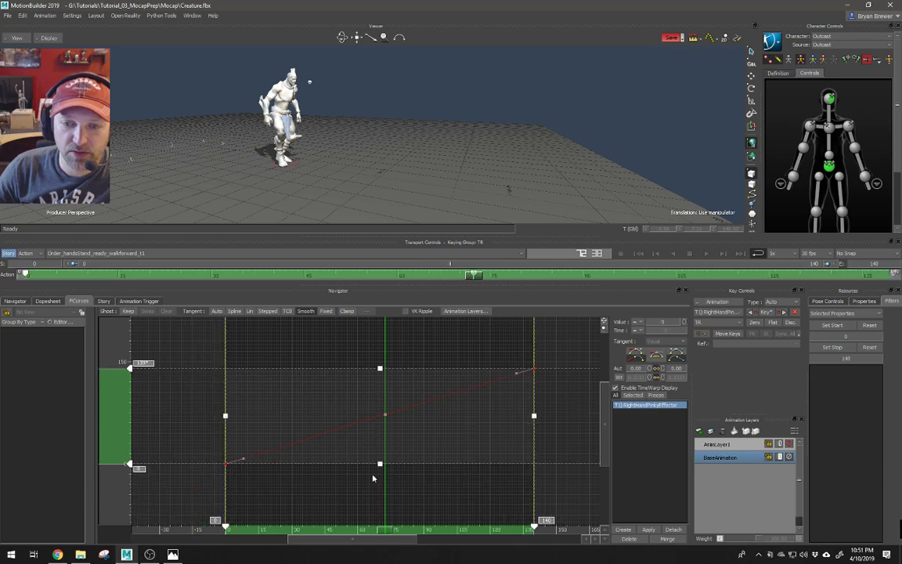
Flatten the middle time warp key's tangent, enable tangent weighting and lengthen both handles to slow the walk mid-way
left_click(195, 509)
left_click_drag(440, 377, 342, 442)
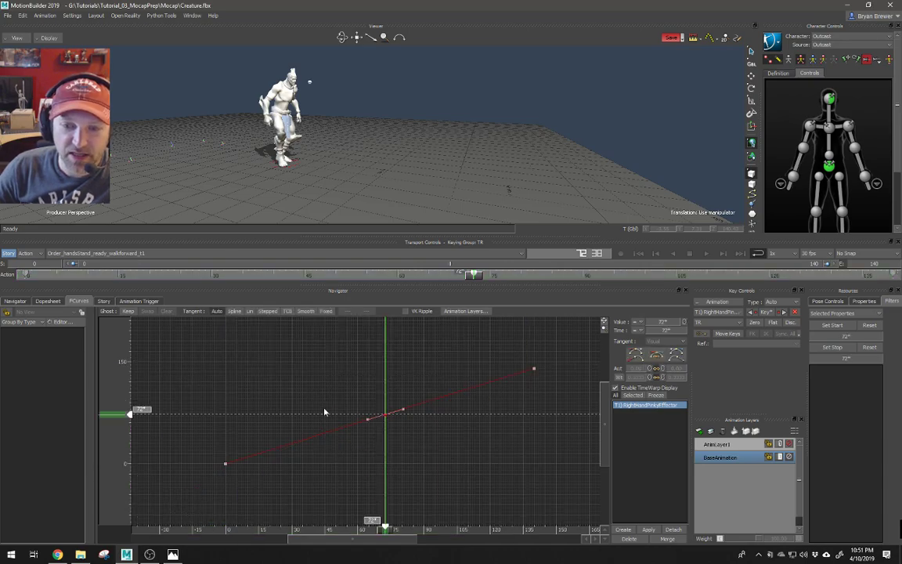
left_click_drag(404, 411, 406, 414)
key("space")
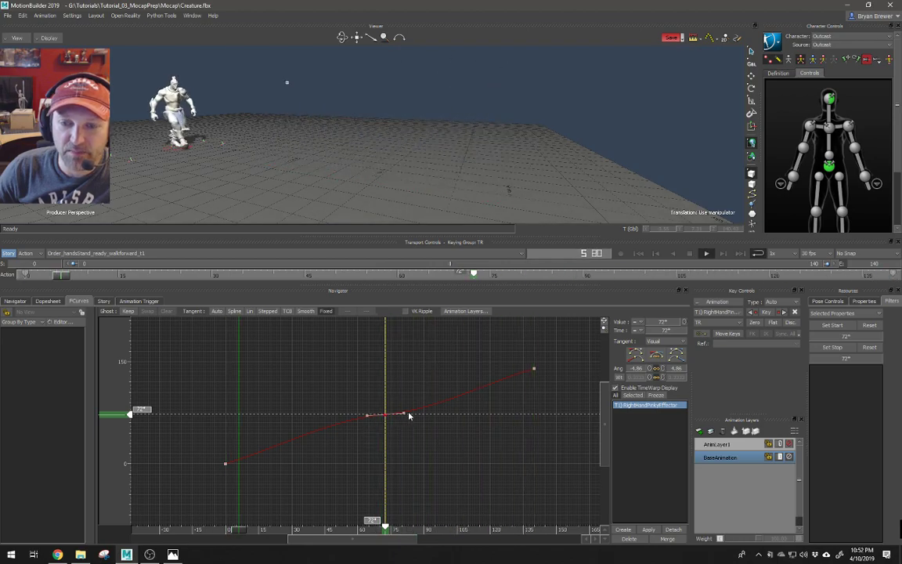
left_click(619, 377)
left_click_drag(338, 421, 289, 420)
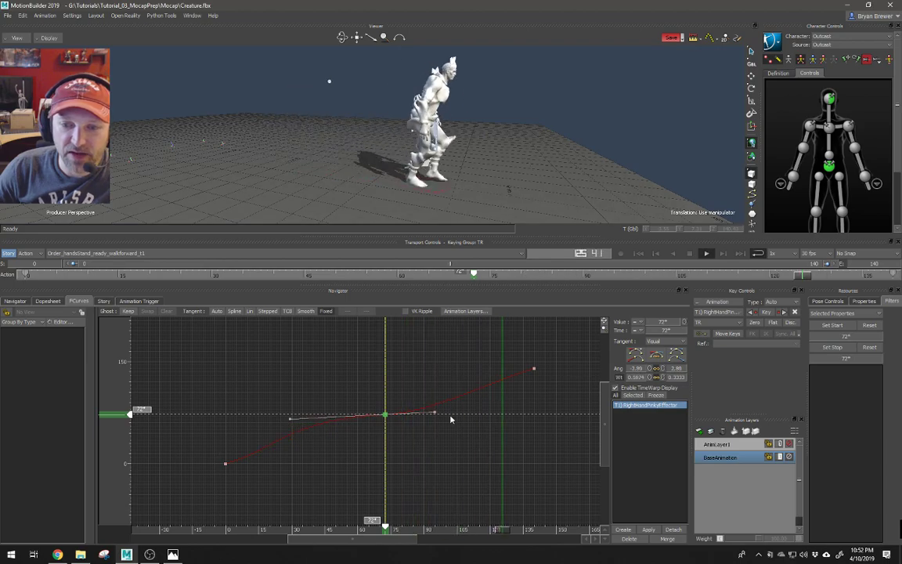
left_click_drag(435, 411, 479, 412)
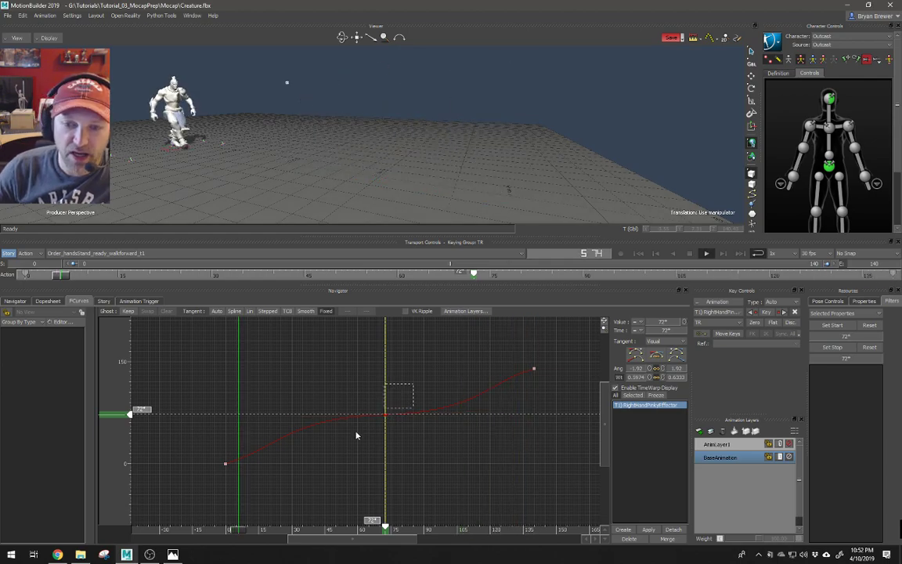
Delete the middle time warp key and move the last key to about frame 38 to speed up the walk
key("Delete")
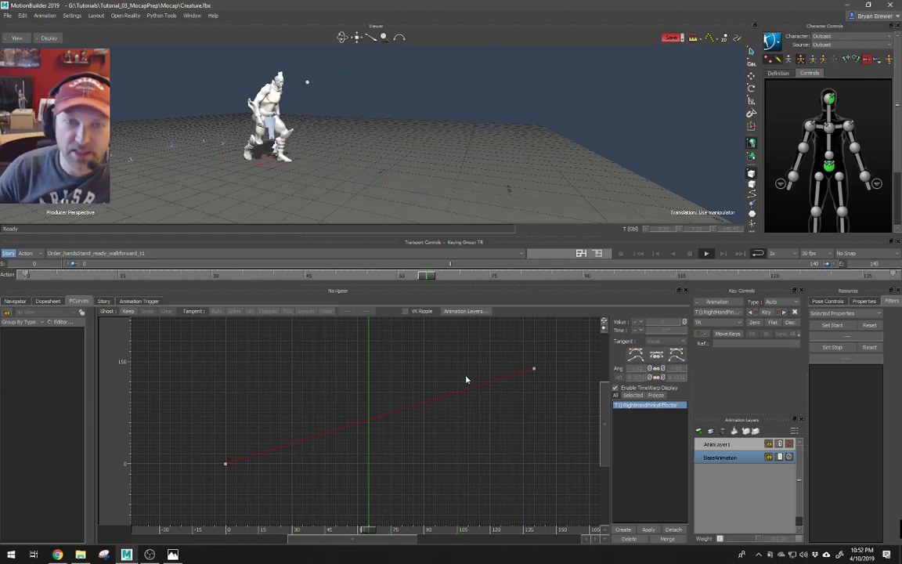
left_click(533, 368)
left_click_drag(527, 526, 302, 526)
Set the transport to Snap on Frames and move the time warp's first key to frame 140
left_click_drag(298, 422, 206, 481)
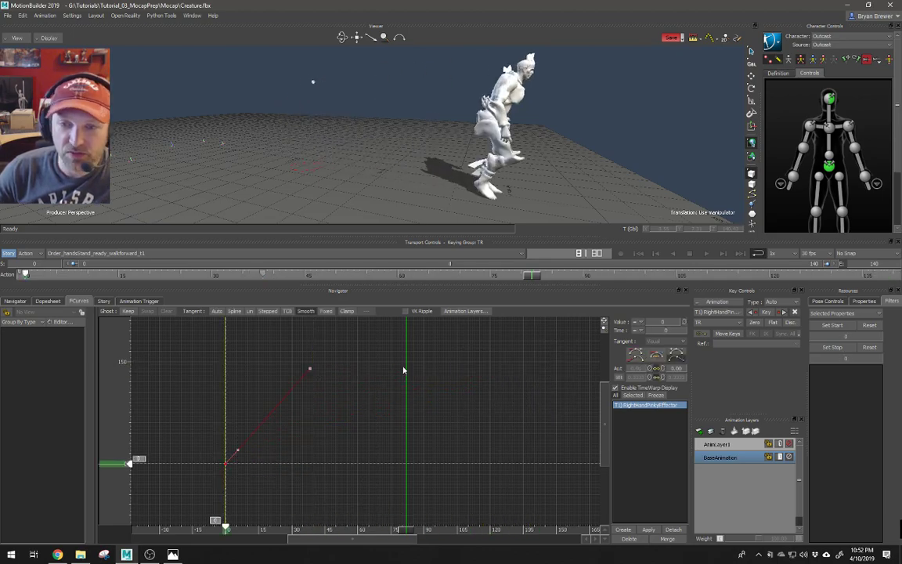
left_click_drag(387, 516, 365, 512)
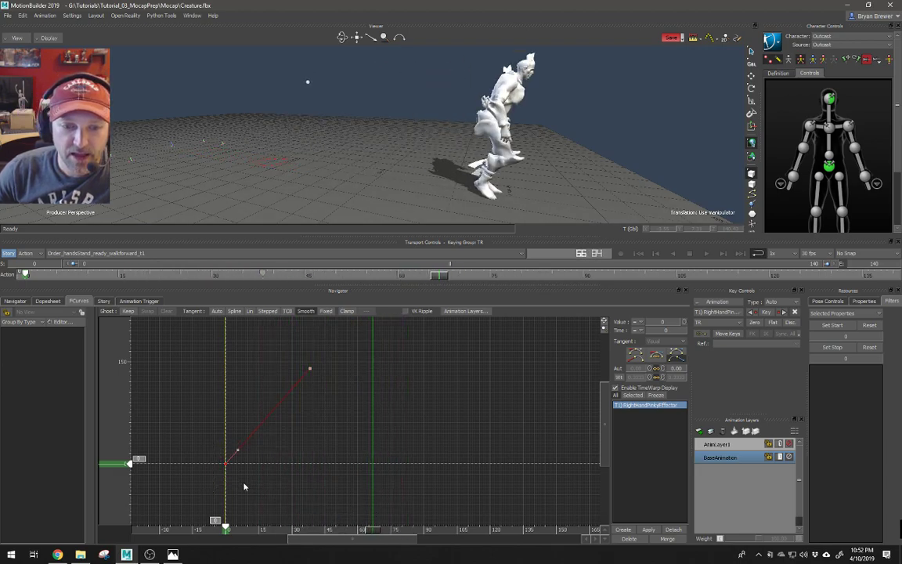
left_click_drag(340, 534, 550, 530)
left_click(865, 253)
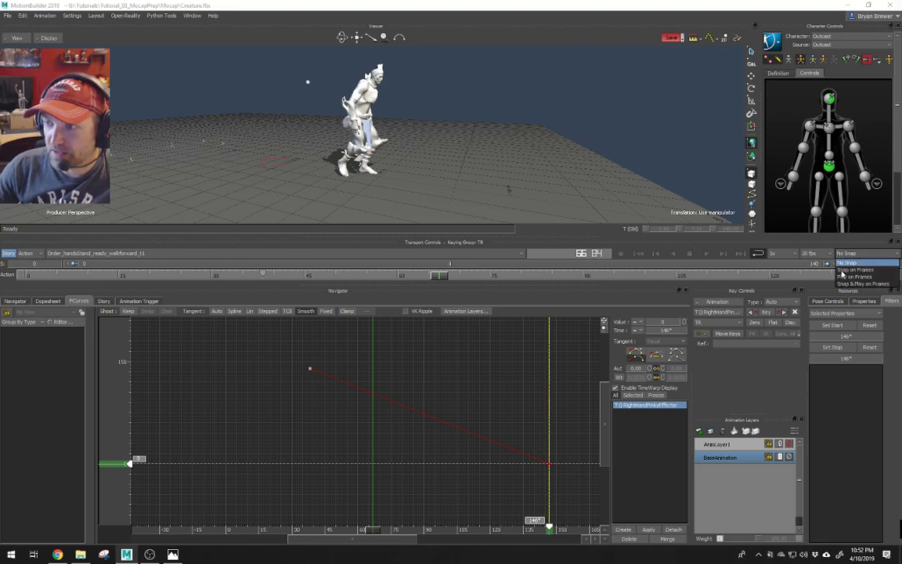
left_click(853, 269)
left_click_drag(550, 530, 527, 534)
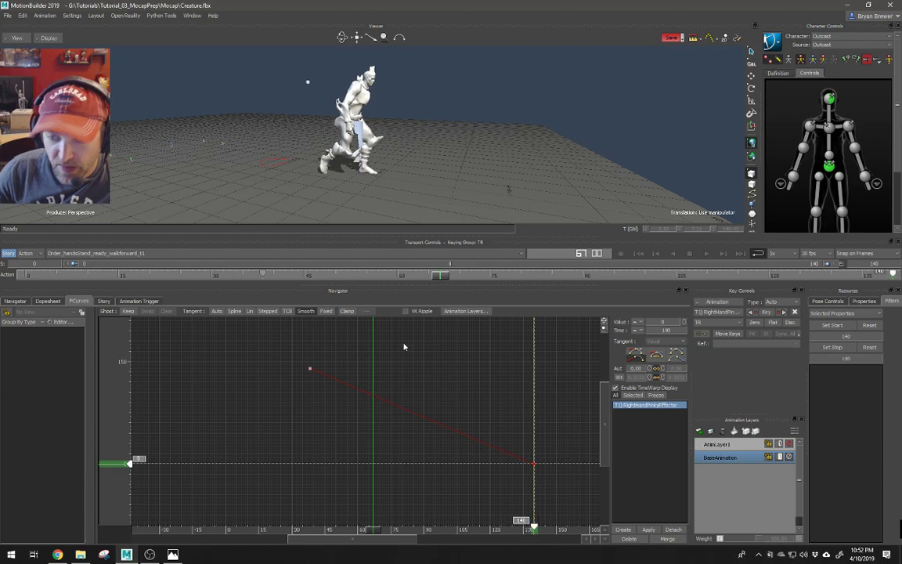
Move the time warp's high-value key to frame 0 and play the walk in reverse
left_click_drag(284, 334, 332, 415)
left_click_drag(310, 531, 234, 535)
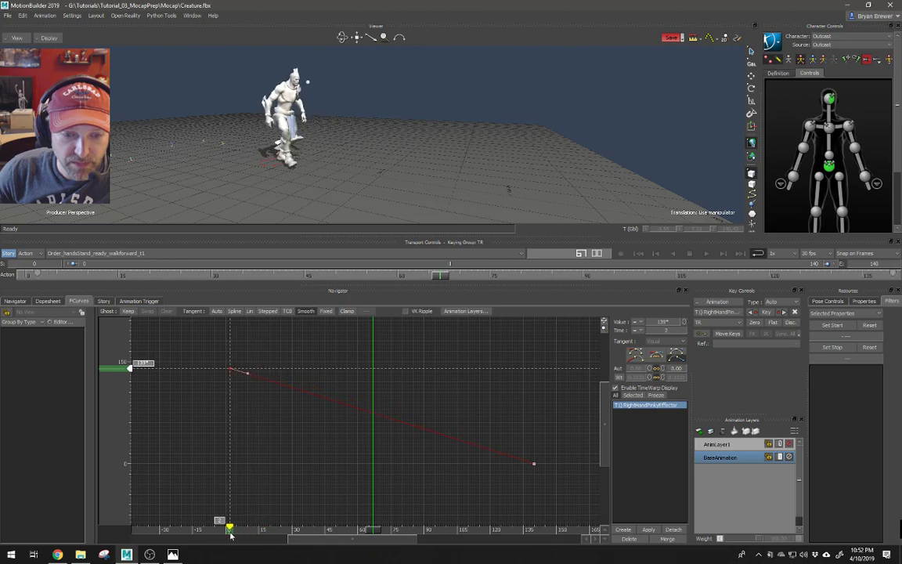
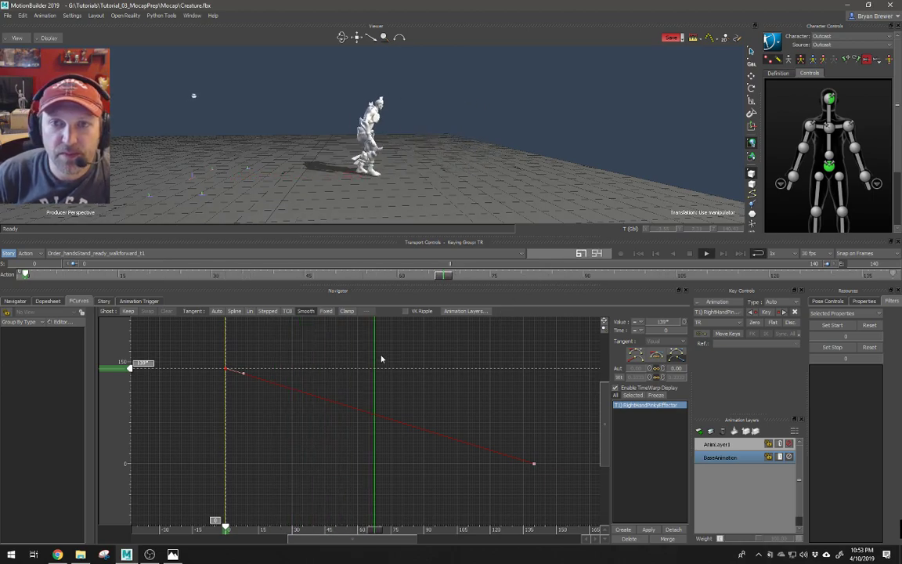
left_click_drag(382, 380, 344, 371, "ctrl")
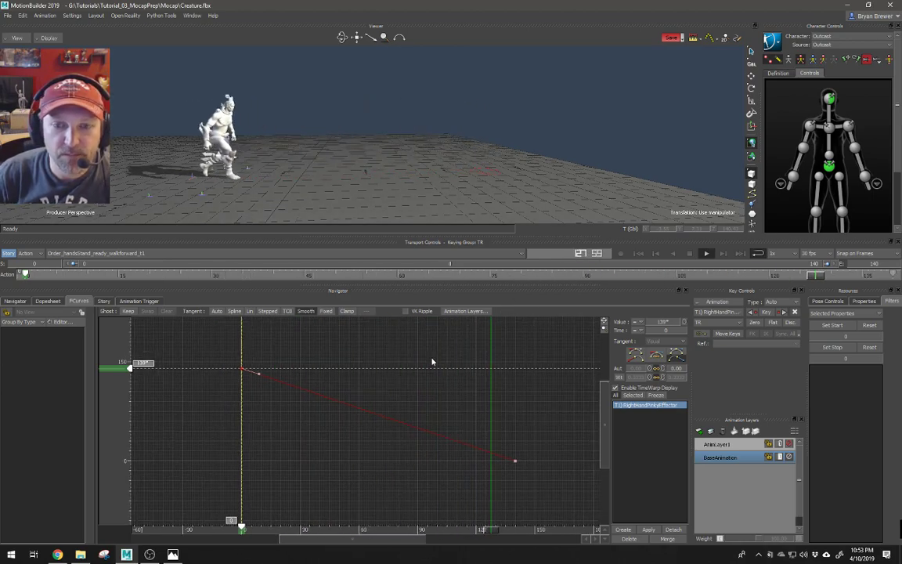
key("ctrl+space")
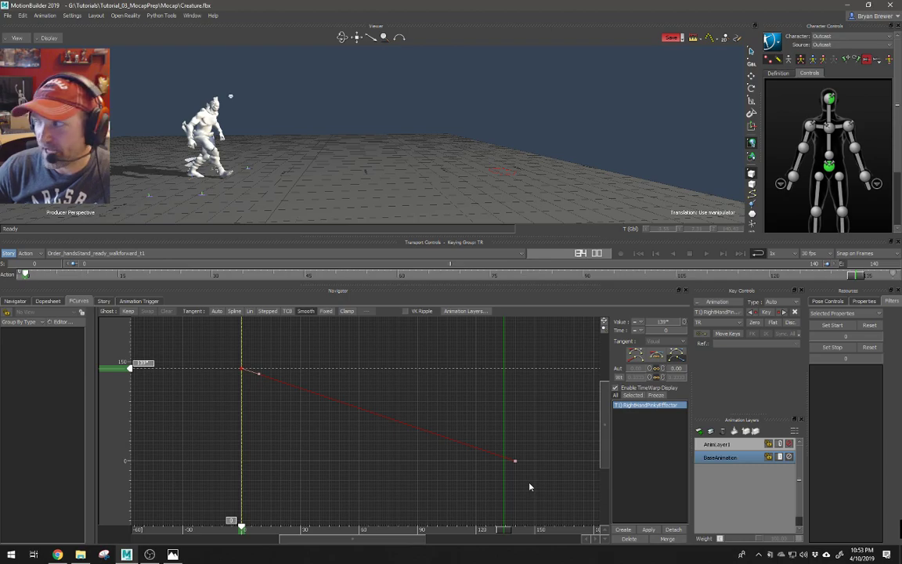
Delete the time warp, turn off the TimeWarp display and review the walk from other angles
left_click(631, 539)
left_click(615, 388)
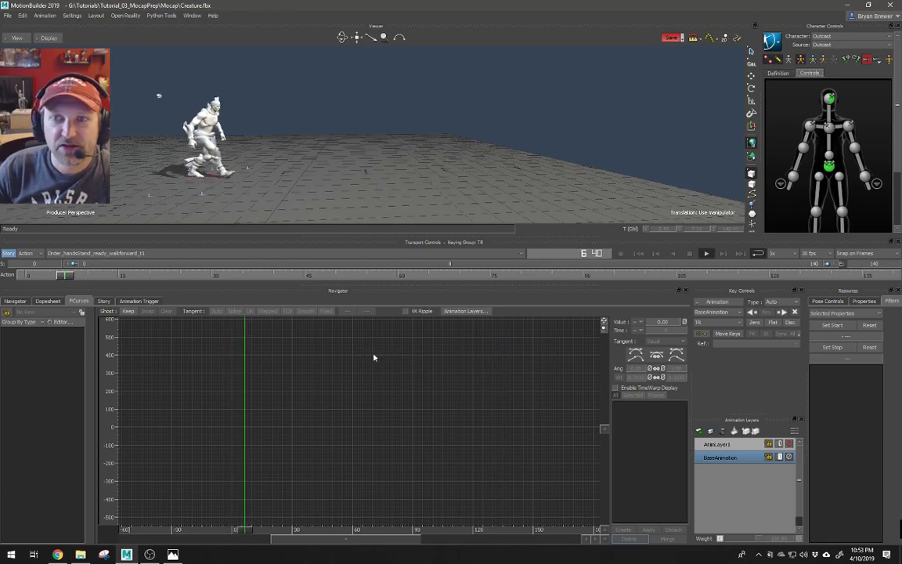
left_click_drag(531, 159, 462, 169, "alt")
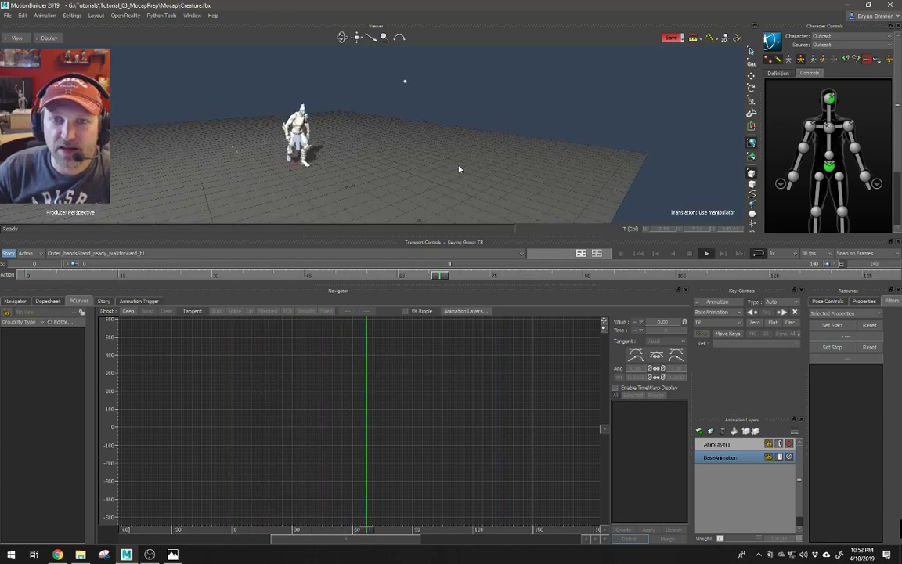
right_click_drag(462, 169, 455, 212, "alt")
left_click_drag(455, 211, 508, 177, "alt")
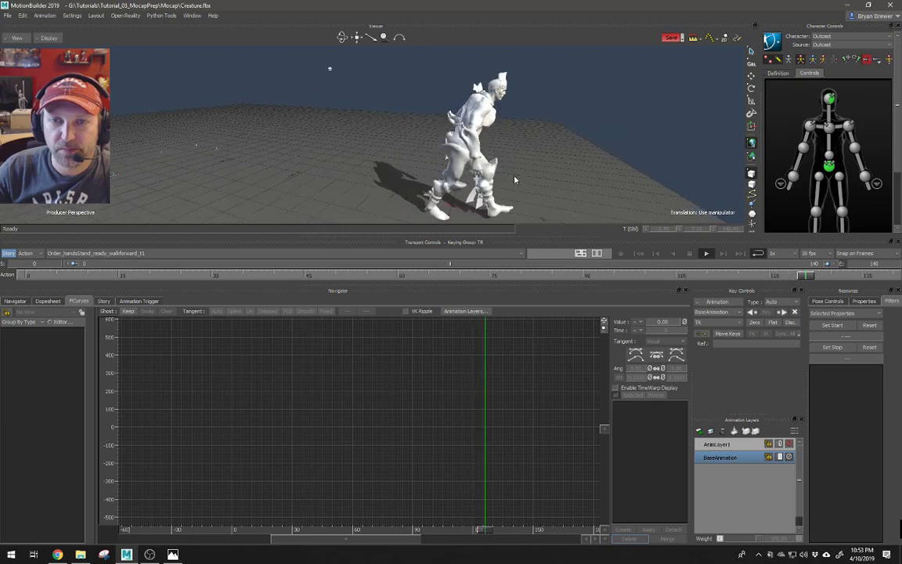
scroll(530, 191, "down", 3)
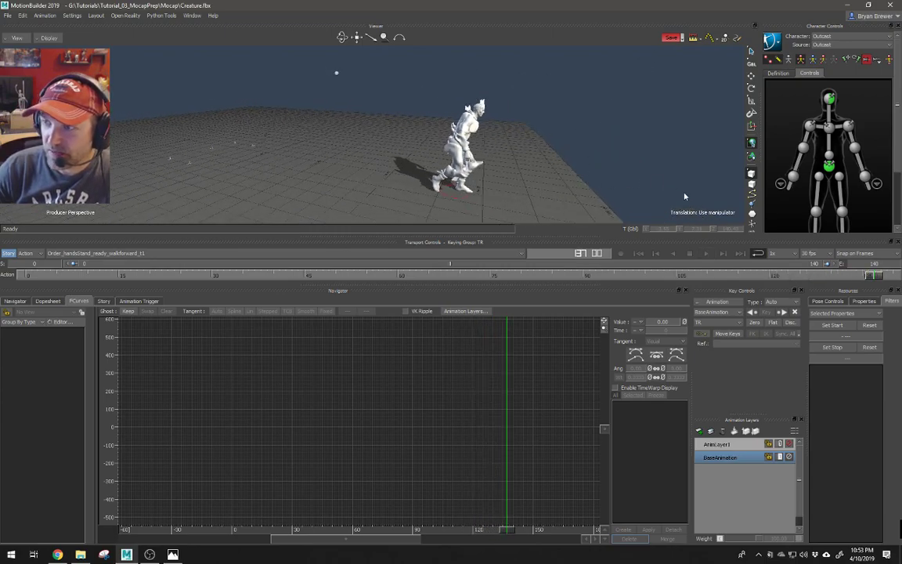
Enlarge the viewer, set the Outcast character's source to None and play the walk on the skeleton
left_click_drag(533, 236, 508, 352)
middle_click_drag(472, 262, 437, 258, "alt")
left_click_drag(437, 258, 479, 261, "alt")
middle_click_drag(479, 261, 499, 261, "alt")
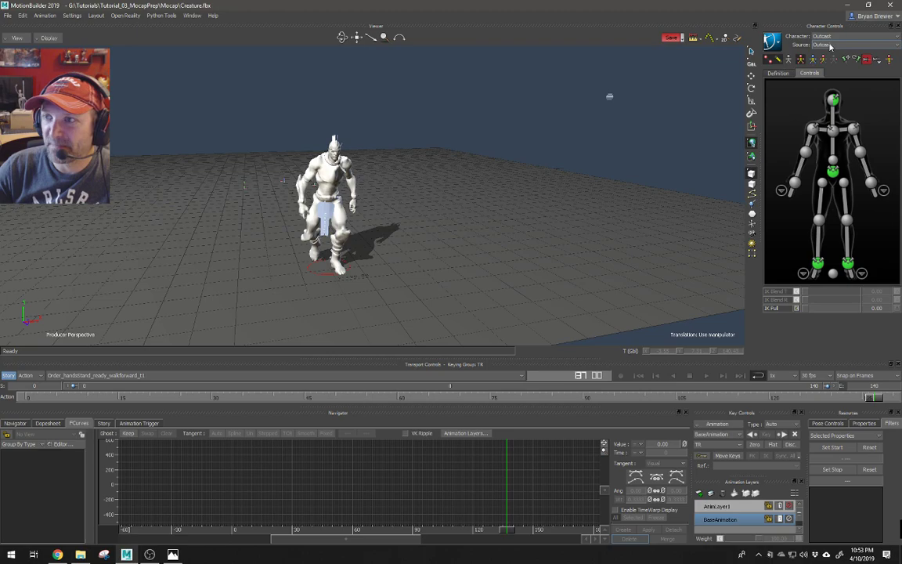
left_click(830, 45)
left_click(819, 54)
key("ctrl+space")
middle_click_drag(369, 234, 338, 241, "alt")
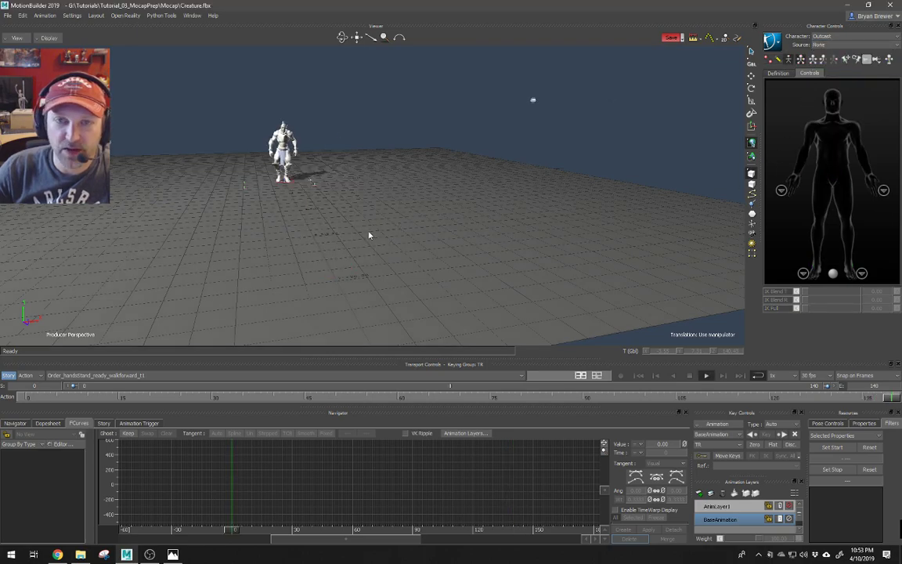
left_click_drag(338, 241, 413, 225, "alt")
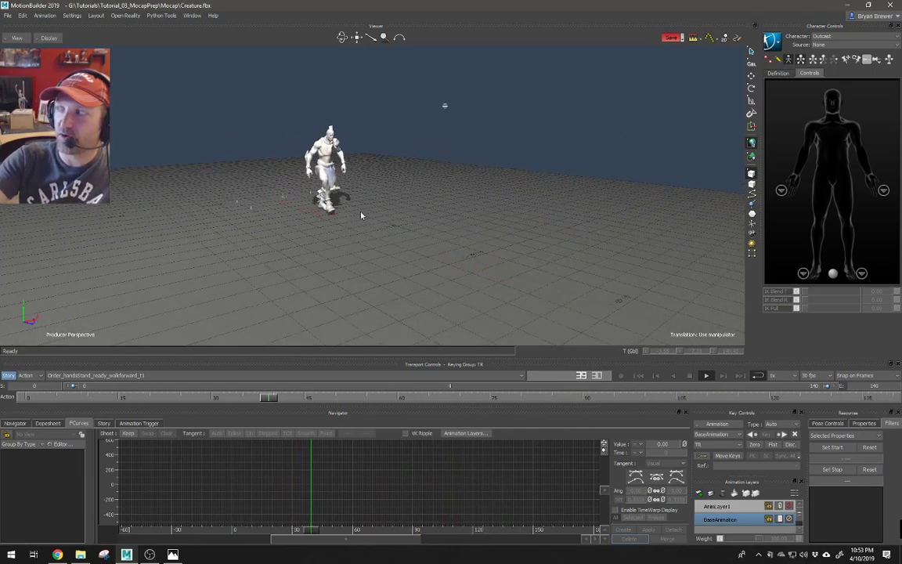
Set the Outcast character's source to its Outcast control rig and raise the right arm with the shoulder effector at frame 35
left_click(837, 45)
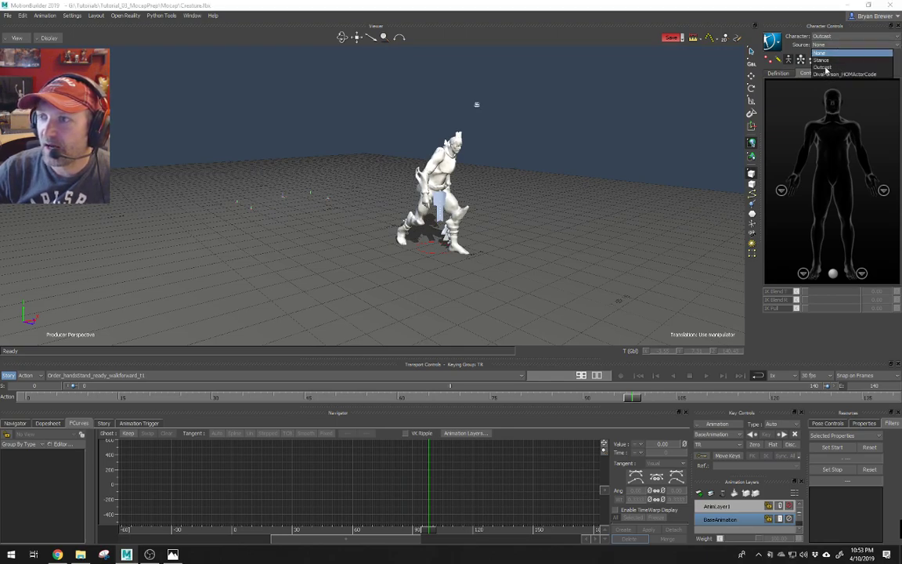
left_click(823, 67)
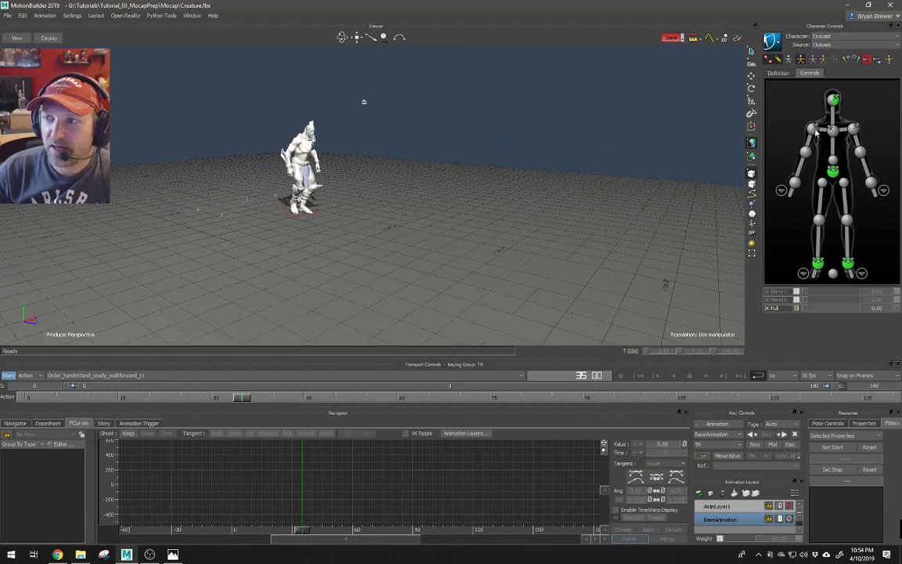
left_click(332, 199)
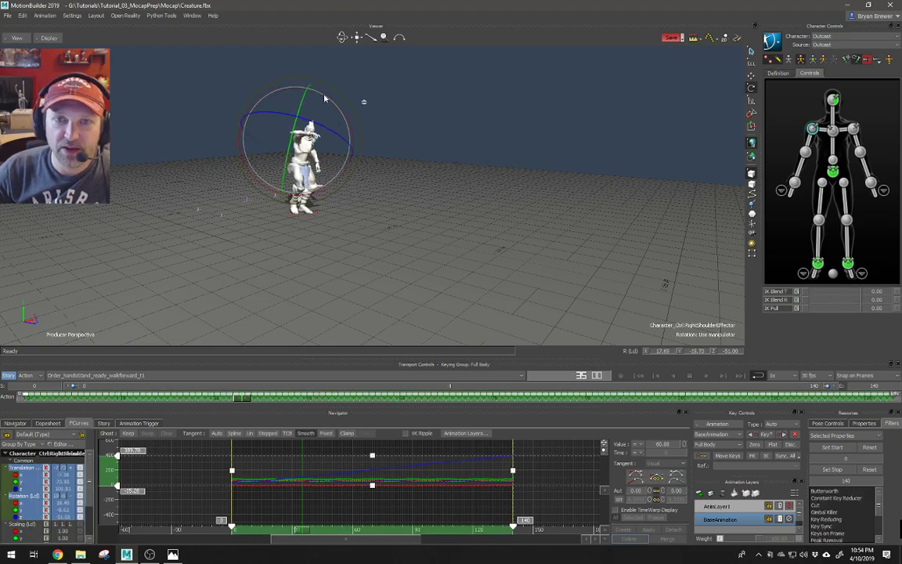
left_click_drag(311, 122, 407, 137, "alt")
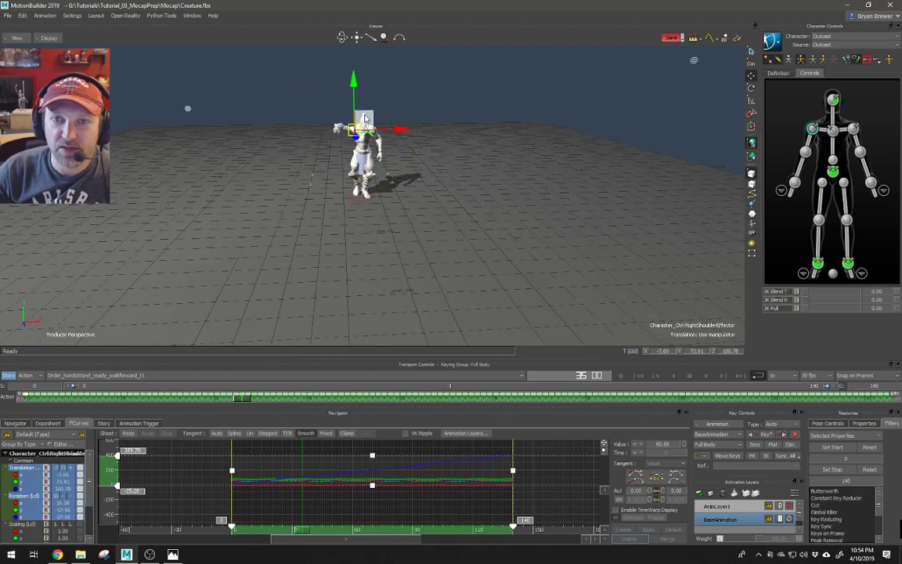
left_click_drag(352, 84, 351, 87)
left_click_drag(313, 174, 358, 204, "alt")
right_click_drag(357, 205, 364, 203, "alt")
left_click_drag(364, 203, 350, 197, "alt")
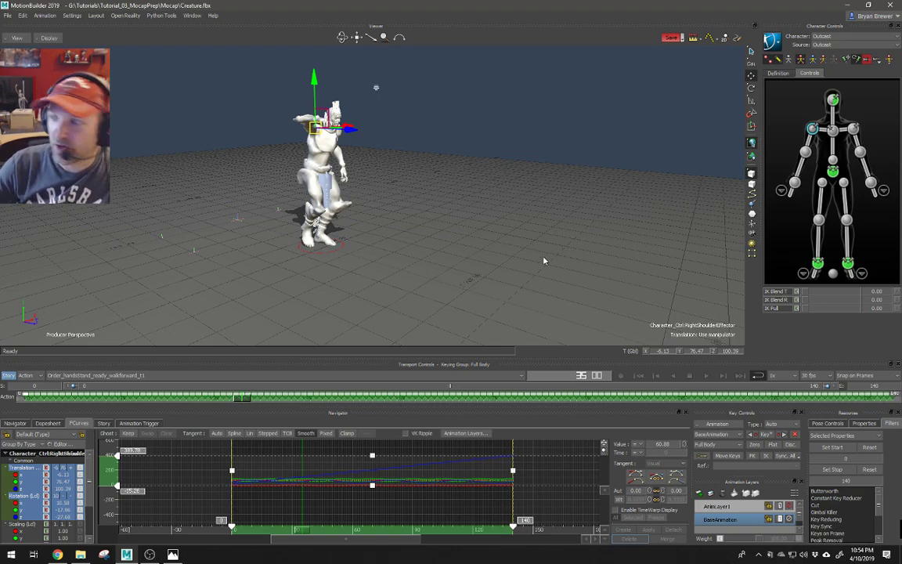
left_click_drag(458, 256, 490, 226, "alt")
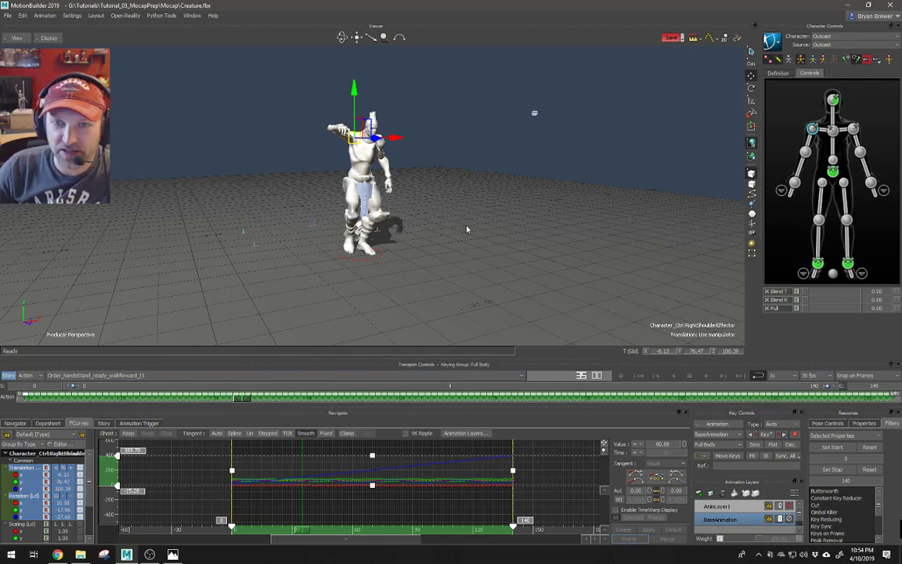
left_click_drag(459, 230, 577, 223, "alt")
Lift the right ankle effector out to the side, key the full-body pose on AnimLayer1 at frame 35 and play it
left_click(817, 263)
left_click_drag(422, 232, 406, 217)
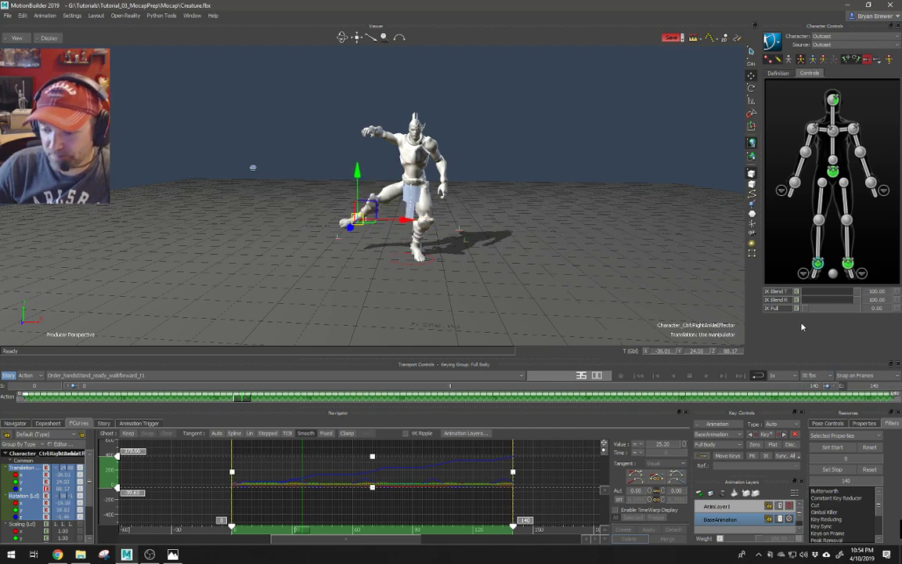
left_click(732, 508)
key("k")
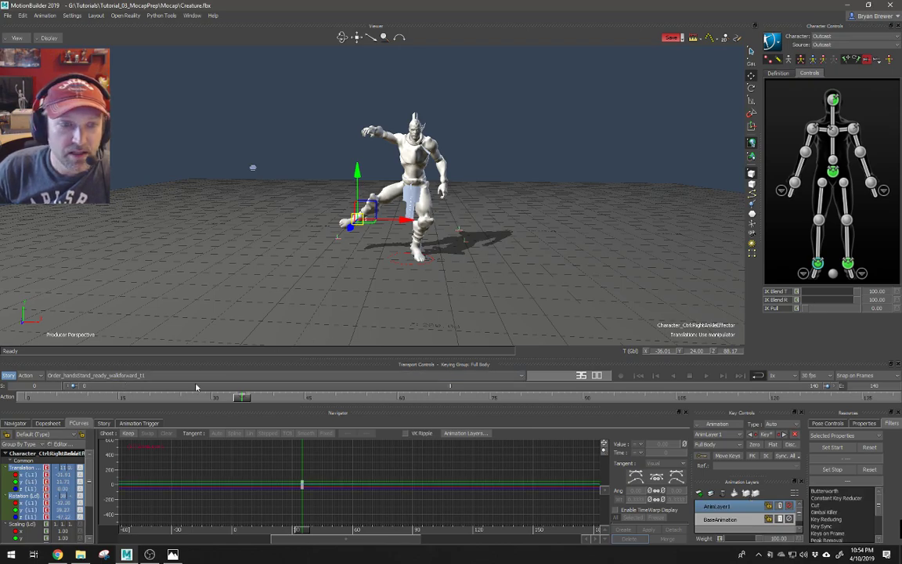
key("space")
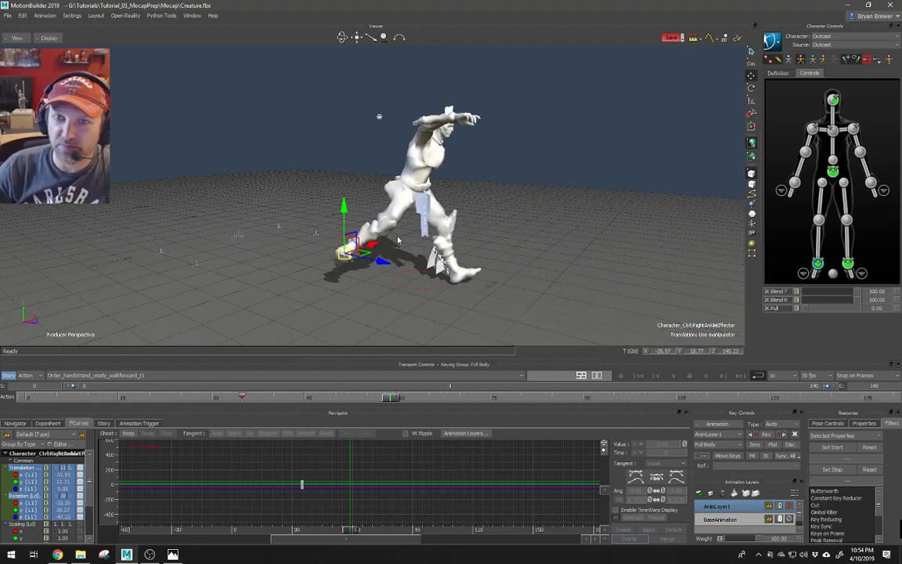
Set the Outcast character's source to None and bake the skeleton's walk back to the control rig
left_click(848, 45)
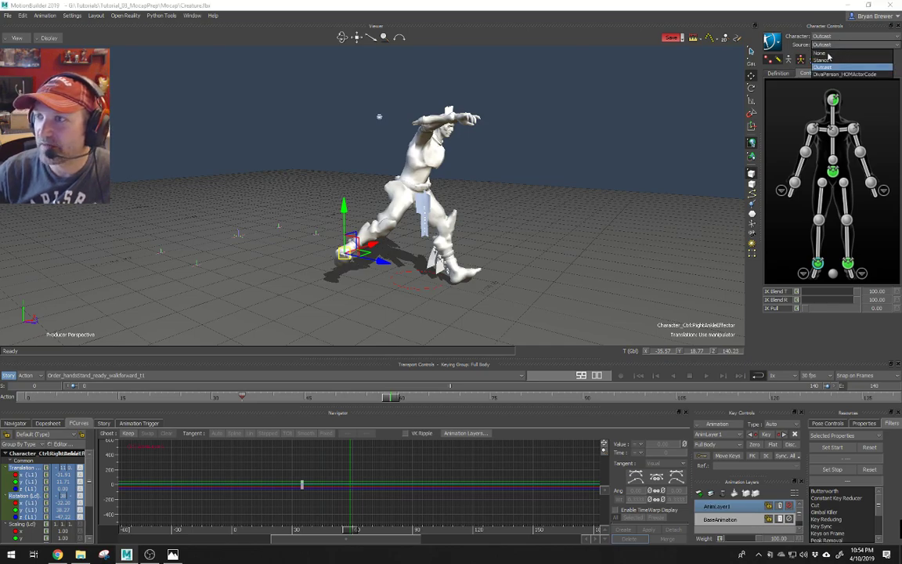
left_click(821, 54)
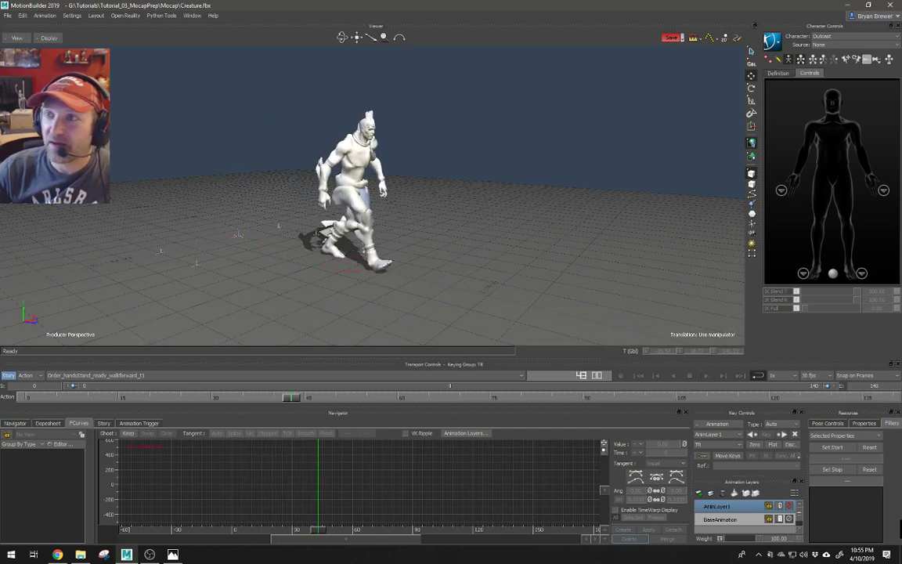
left_click(772, 49)
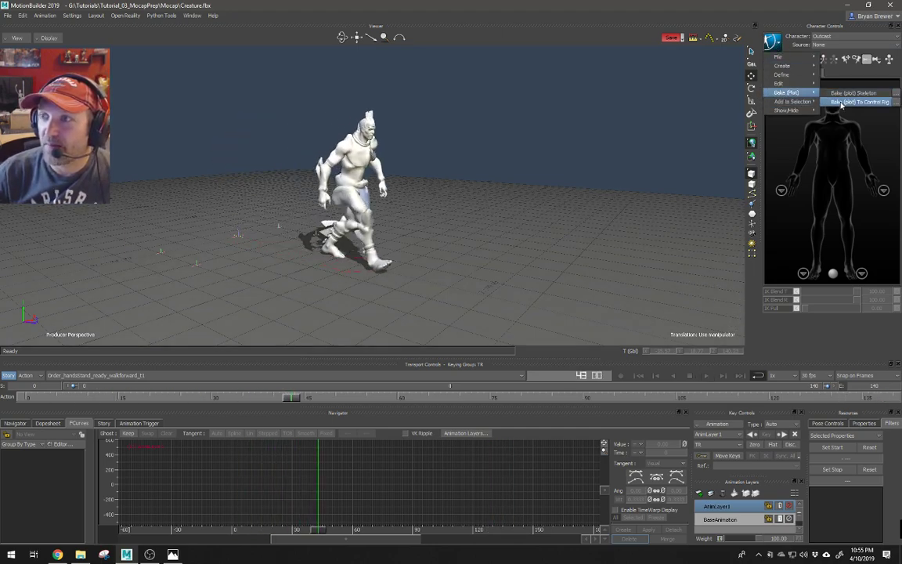
left_click(841, 102)
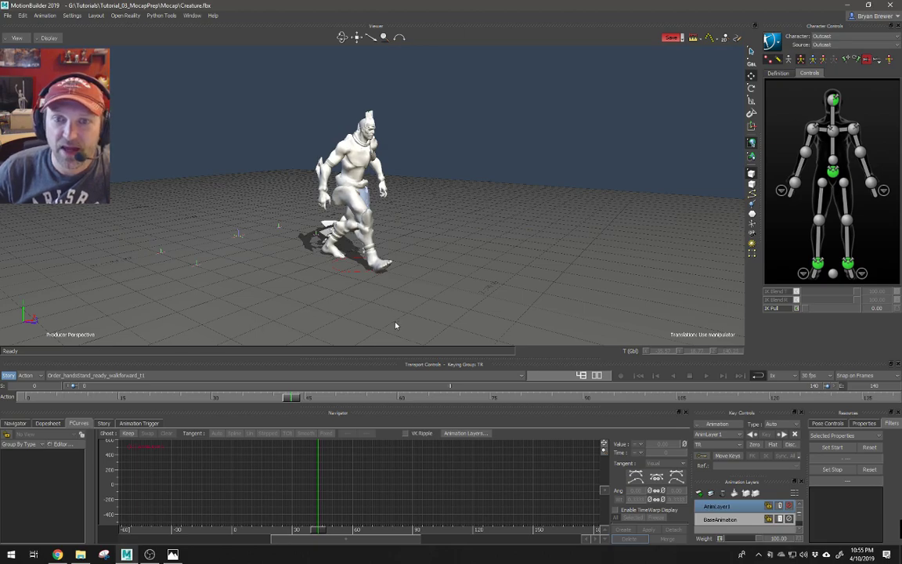
Select the hips effector, play the rebaked walk and check it from several angles
left_click(833, 172)
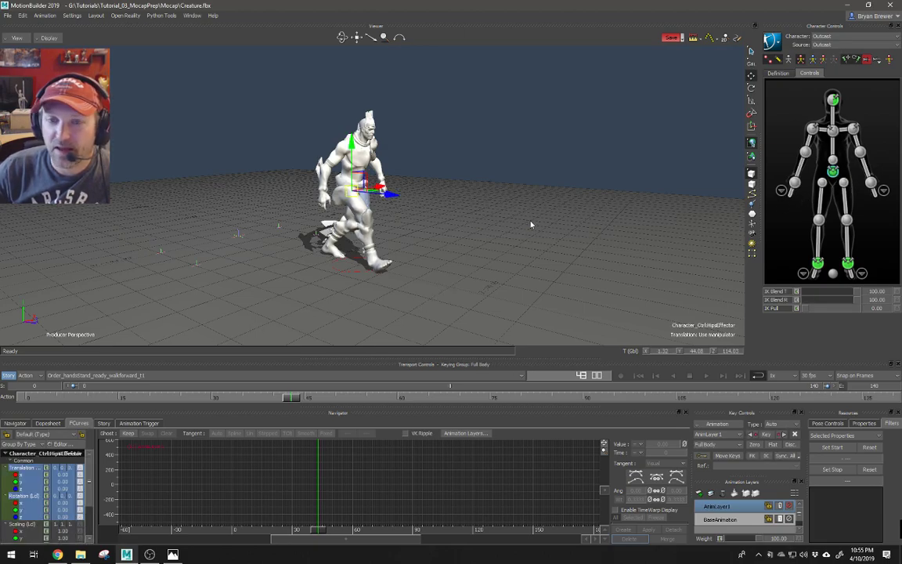
key("space")
left_click_drag(494, 242, 462, 236, "ctrl+shift")
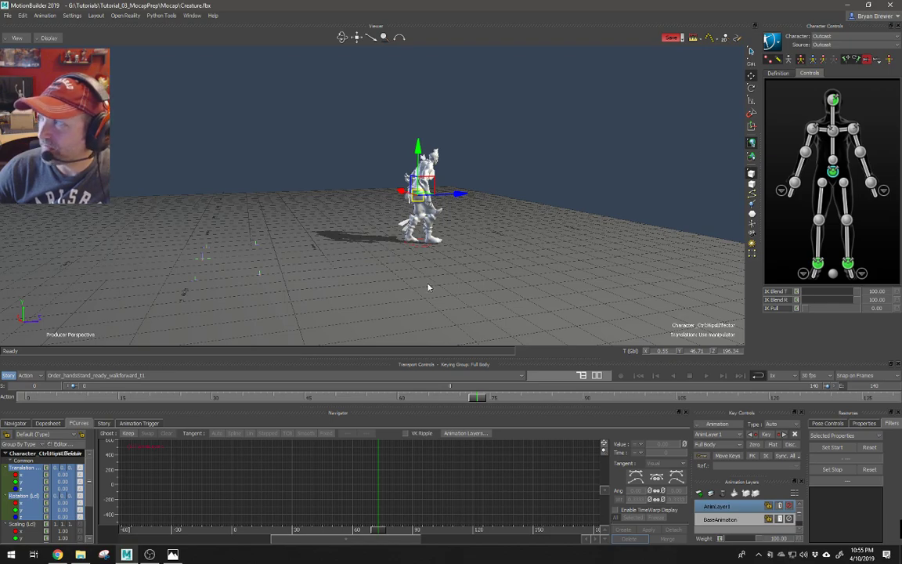
mouse_move(429, 287)
left_mouse_down()
mouse_move(438, 264)
mouse_move(432, 270)
left_mouse_up()
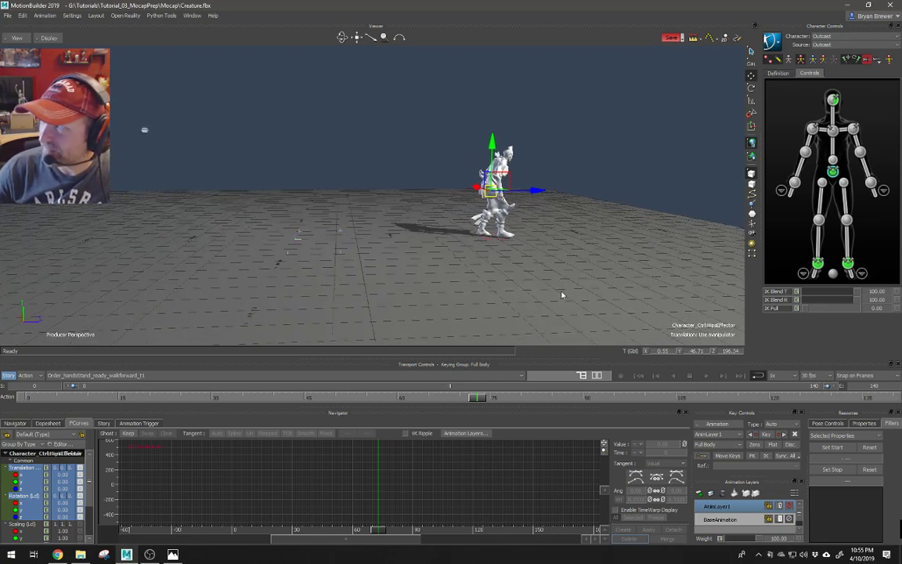
left_click_drag(356, 267, 448, 247)
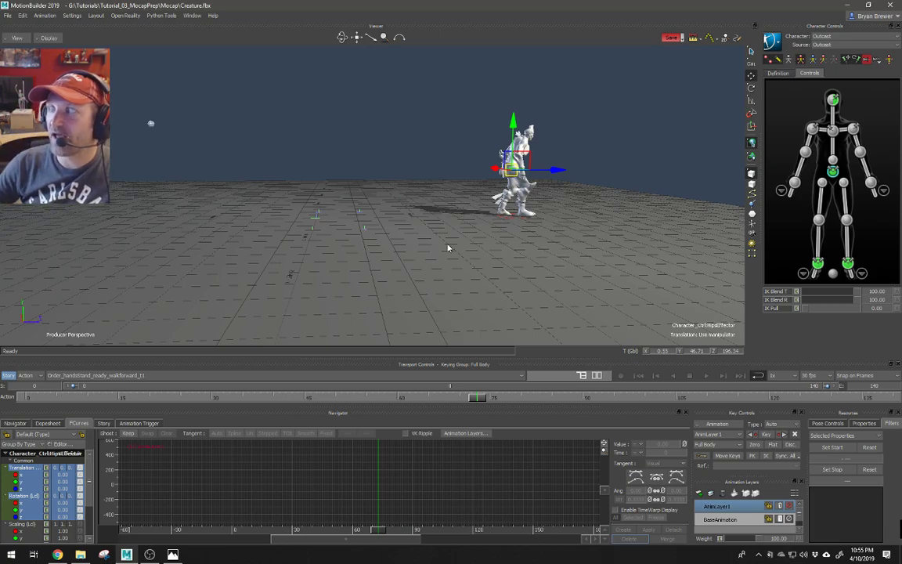
left_click_drag(430, 276, 499, 224)
left_click_drag(409, 292, 398, 268)
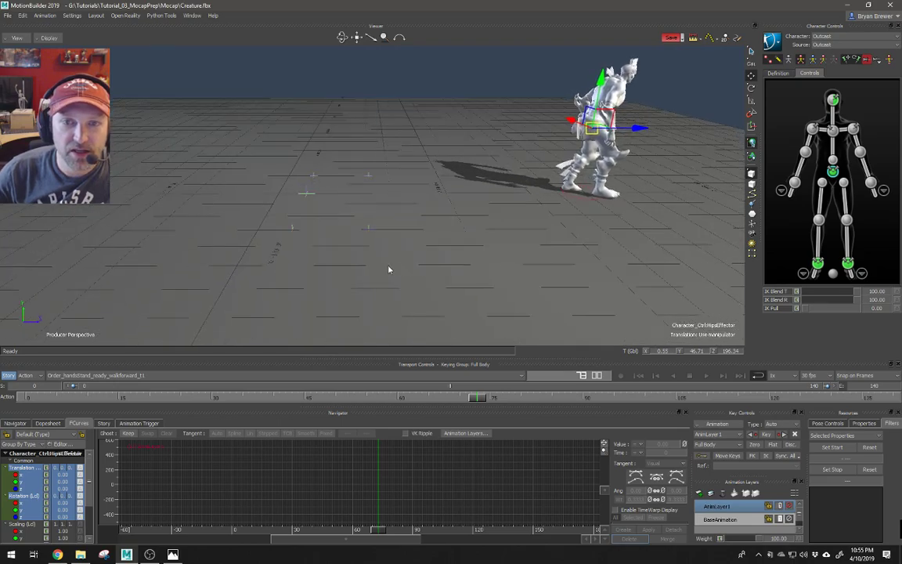
Return to frame 0, enlarge the Outcast character settings area and view the feet up close in X-Ray display
left_click_drag(48, 396, 30, 397)
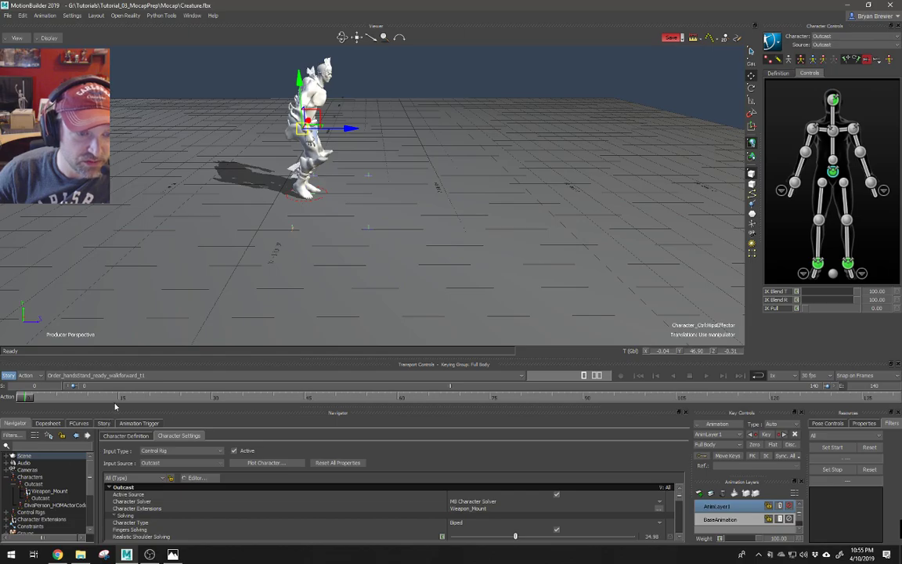
left_click_drag(112, 363, 368, 288)
scroll(436, 195, "up", 6)
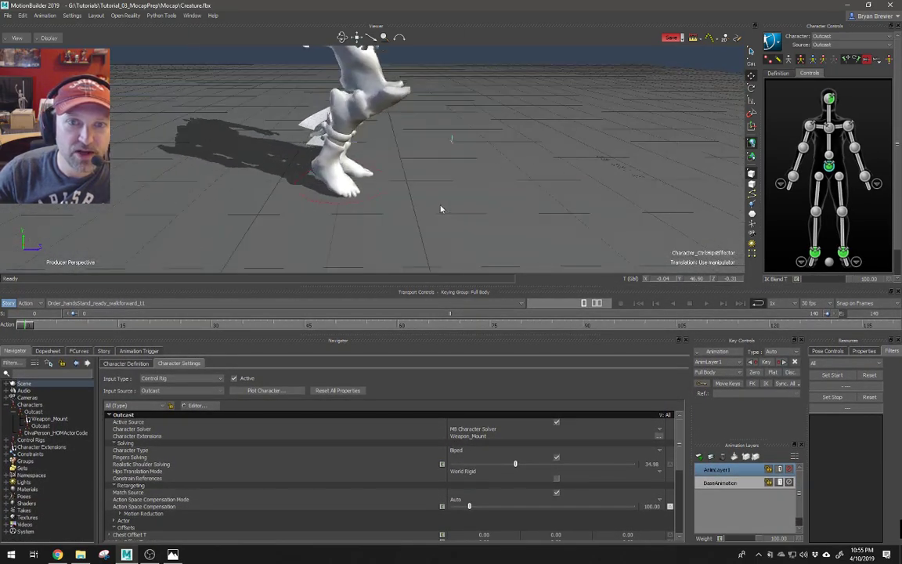
left_click_drag(409, 201, 393, 173)
key("ctrl+a")
key("ctrl+a")
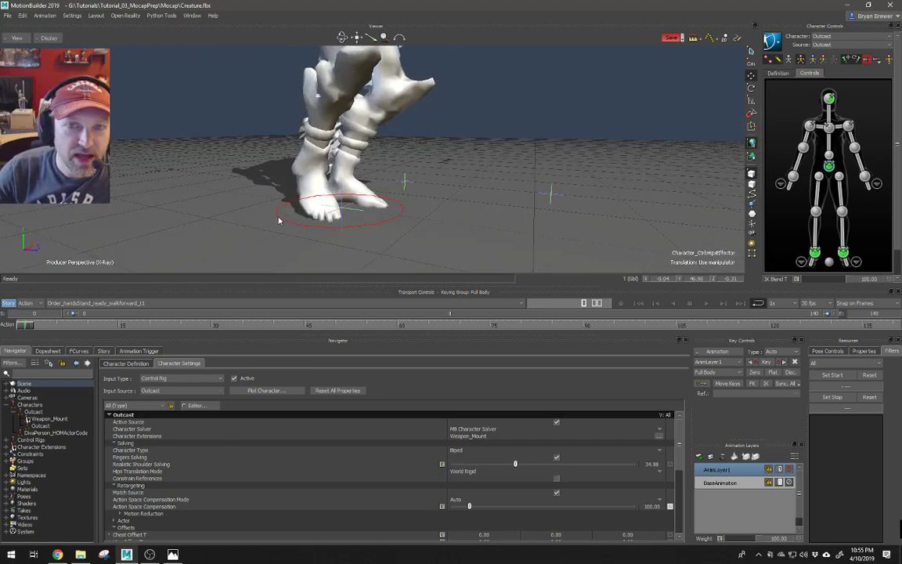
Show the character's floor contact markers, select the right foot's inner heel marker and restore the normal display mode
left_click(771, 42)
mouse_move(779, 93)
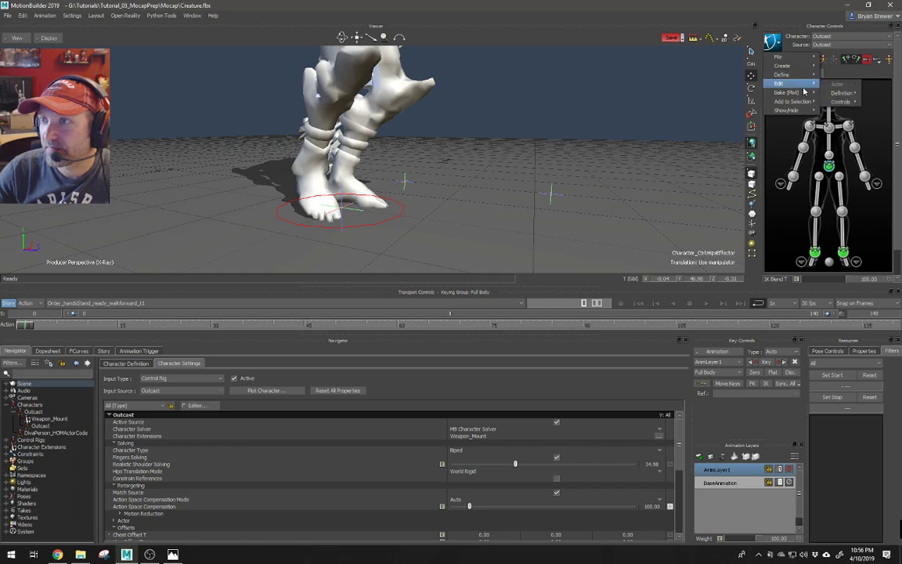
mouse_move(814, 112)
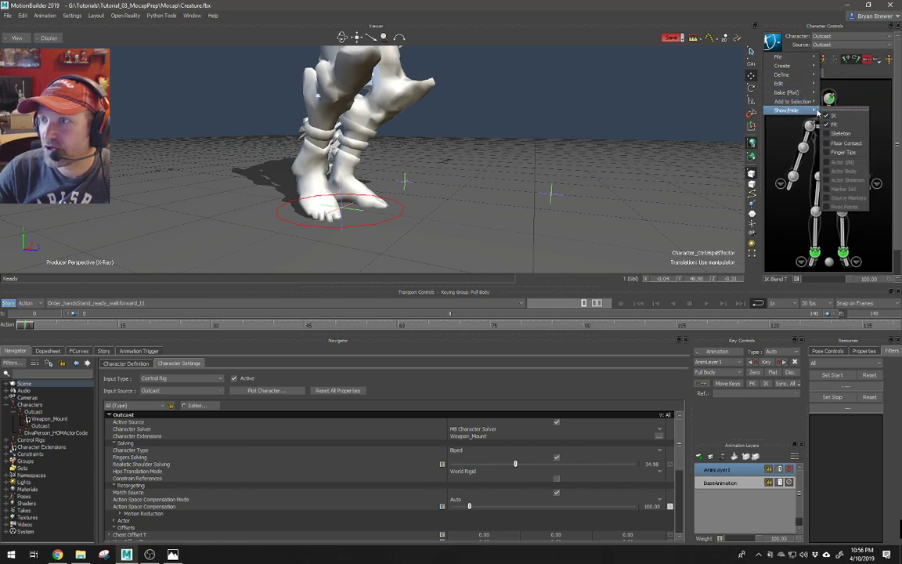
left_click(844, 147)
left_click_drag(341, 199, 480, 183, "alt")
left_click(387, 171)
left_click_drag(391, 171, 413, 151, "alt")
key("ctrl+a")
left_click_drag(471, 133, 477, 161, "alt")
left_click_drag(375, 213, 385, 220, "alt")
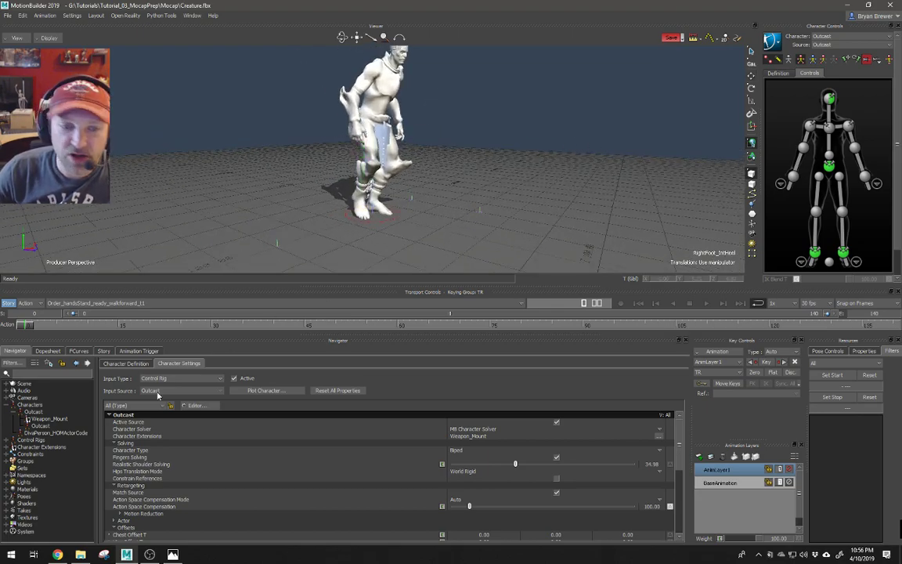
Enable Feet Floor Contact and Toes Floor Contact in the Outcast character's Floor Contacts modifiers
scroll(660, 443, "down", 8)
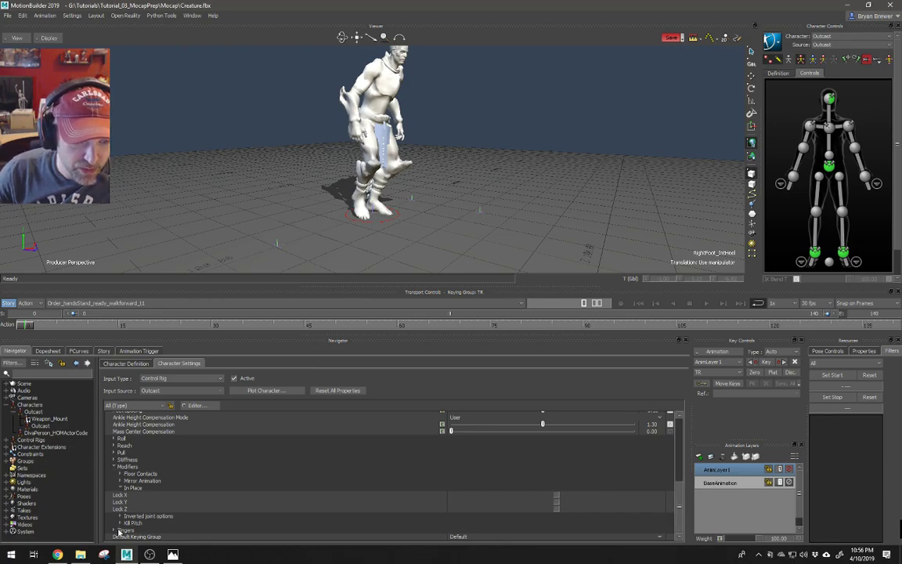
left_click(115, 468)
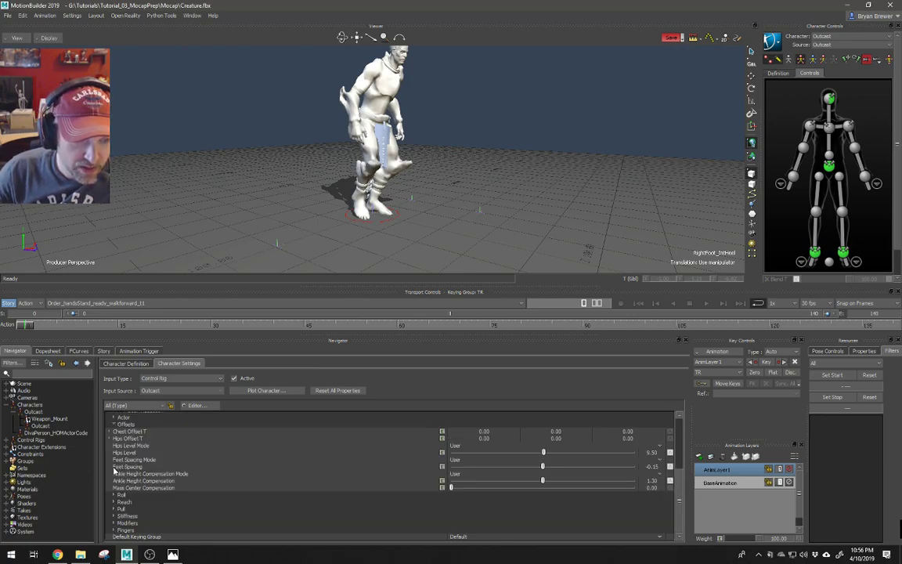
left_click(113, 523)
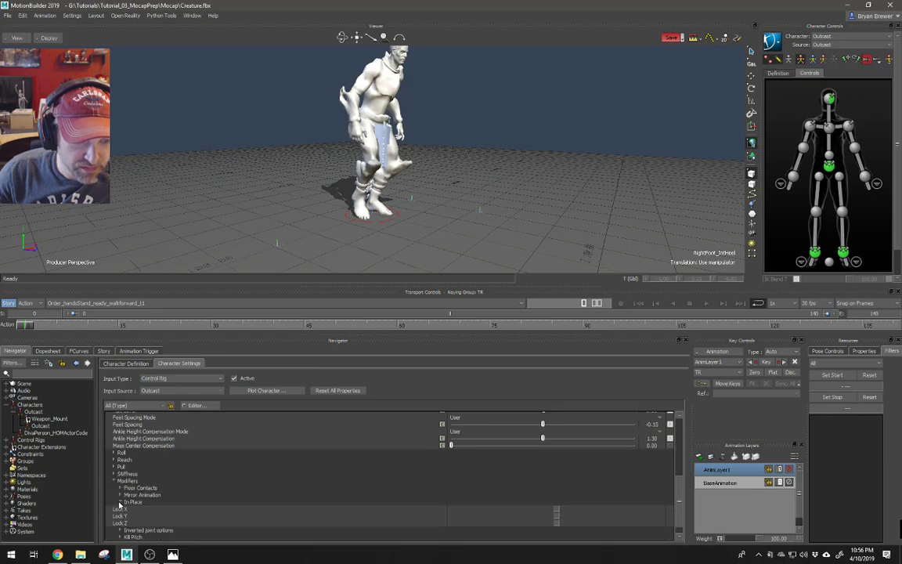
left_click(119, 502)
left_click(120, 495)
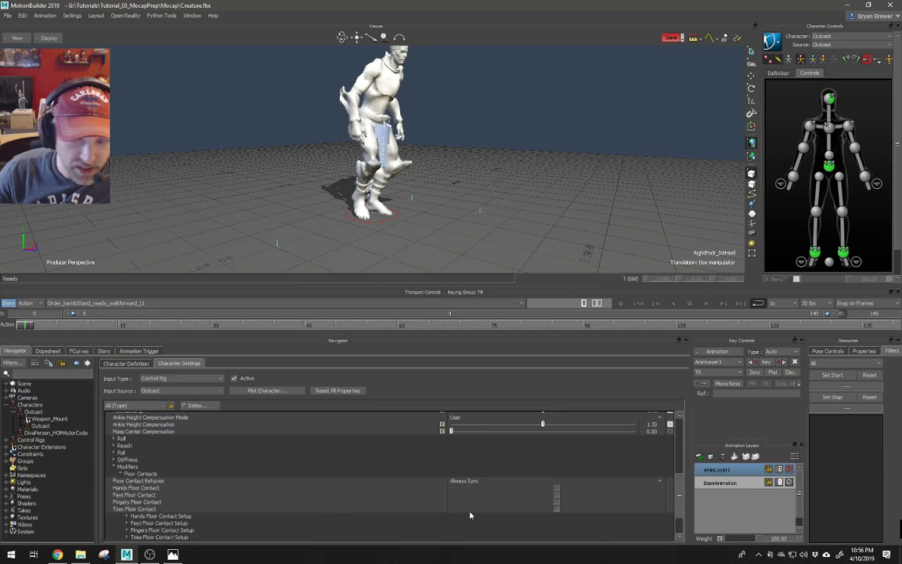
left_click(135, 495)
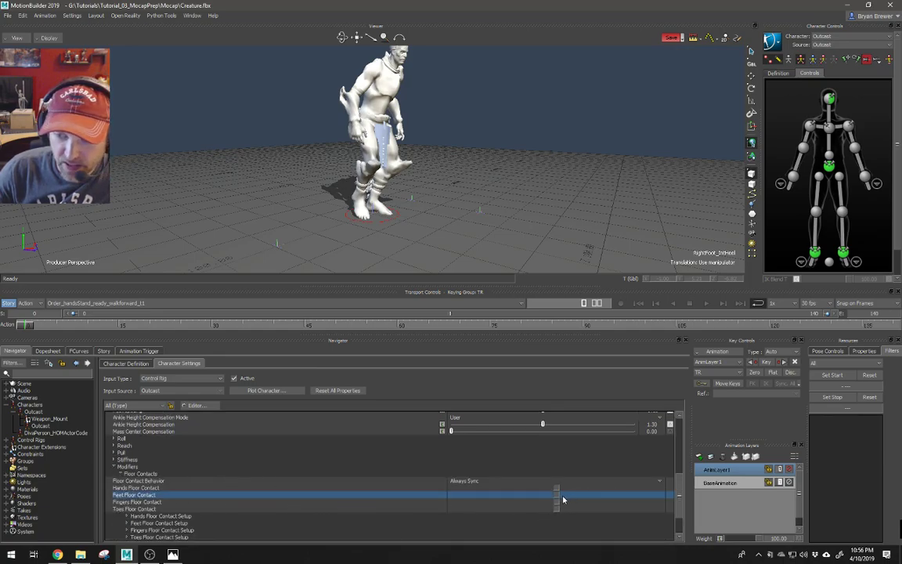
left_click(556, 496)
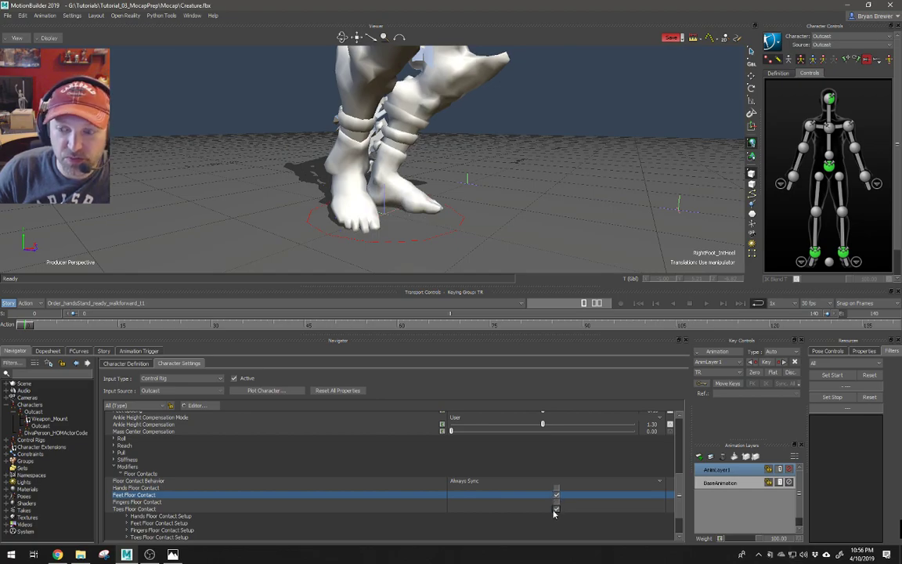
Test the floor contact by pulling the left ankle effector down toward the floor
left_click(842, 252)
key("t")
left_click_drag(384, 124, 351, 215)
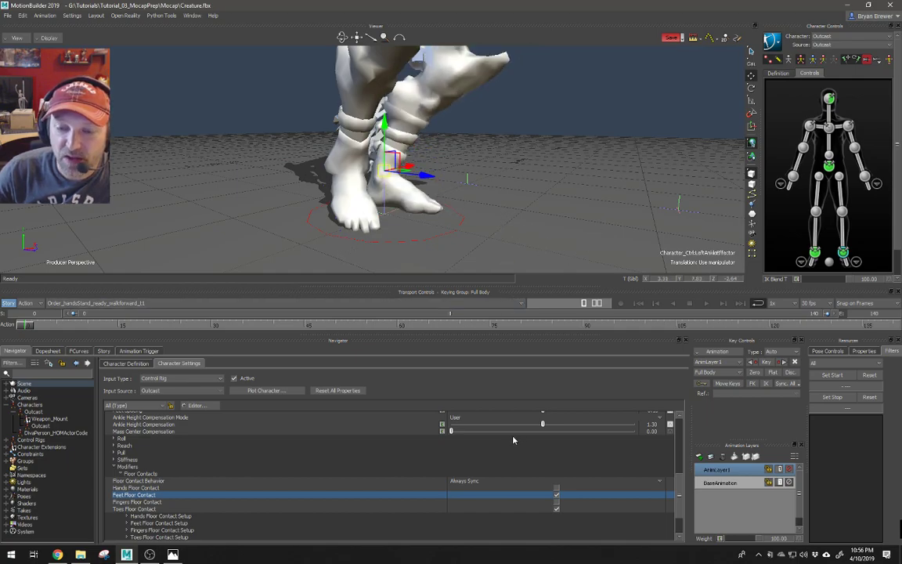
Turn off the feet and toes floor contacts, move the left ankle effector to compare, and enable both contacts again
left_click(556, 495)
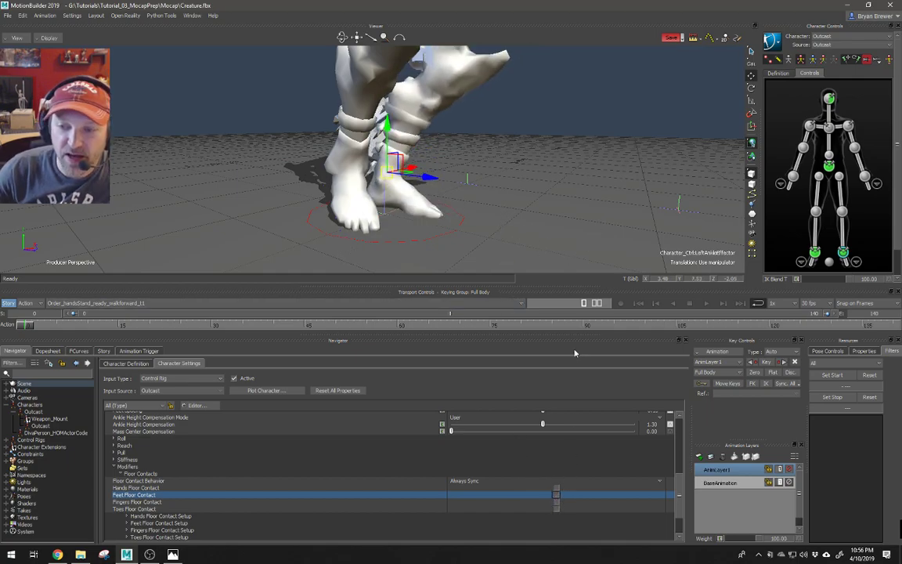
mouse_move(383, 145)
left_mouse_down()
mouse_move(374, 180)
mouse_move(405, 122)
mouse_move(393, 137)
left_mouse_up()
left_click(556, 495)
left_click(556, 509)
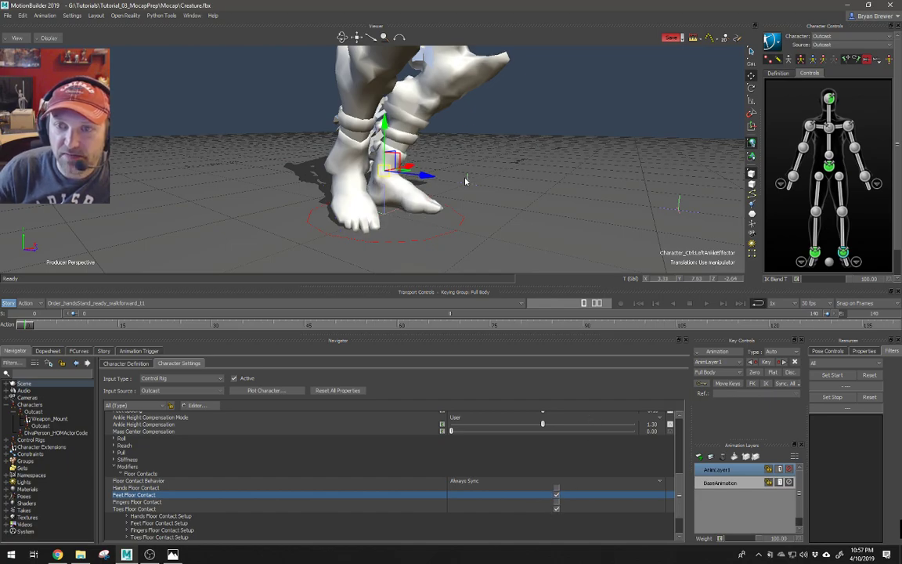
Select the LeftFootFloor marker beside the left foot, examine it up close and try moving it
left_click(450, 209)
right_click_drag(493, 181, 481, 180, "alt")
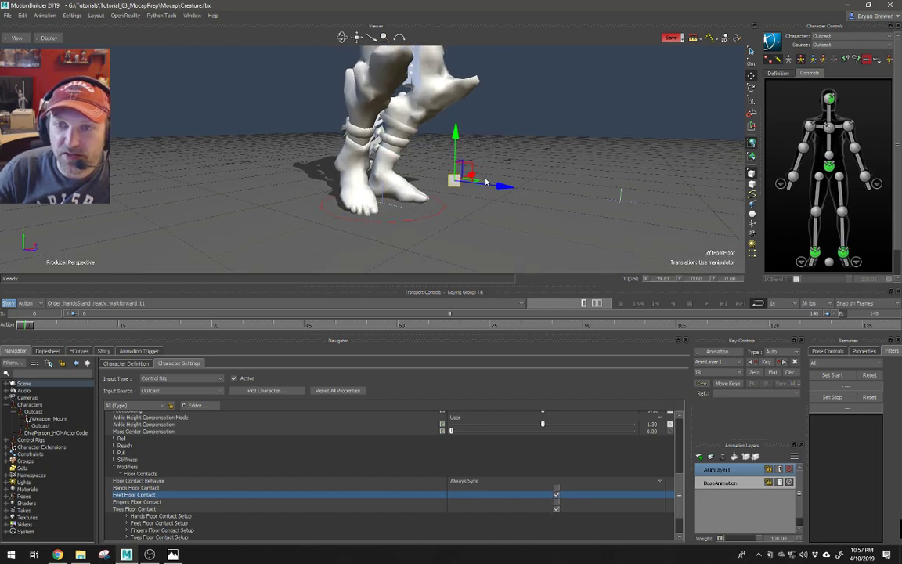
left_click_drag(482, 180, 459, 183, "alt")
right_click_drag(458, 183, 408, 196, "alt")
left_click_drag(407, 196, 423, 197, "alt")
right_click_drag(438, 194, 540, 169, "alt")
left_click_drag(483, 189, 506, 180, "alt")
left_click_drag(444, 137, 463, 134)
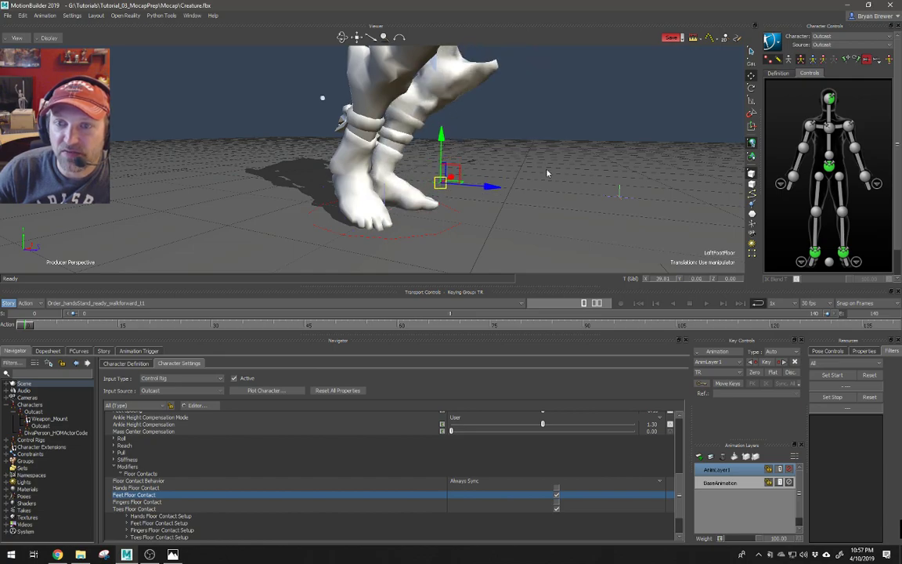
Try moving the LeftFootFloor marker up and away from the left foot, and undo the move
left_click_drag(508, 200, 446, 160, "alt")
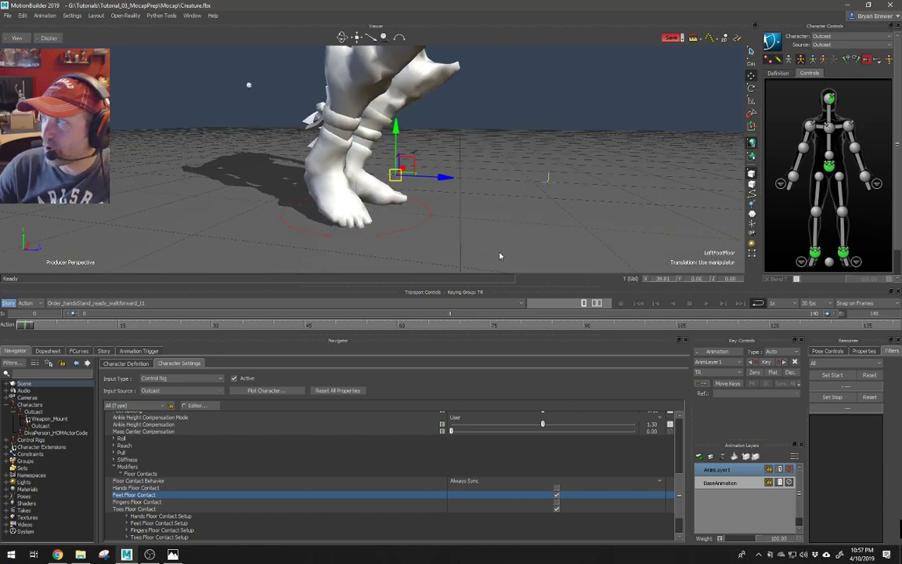
left_click_drag(396, 173, 646, 119)
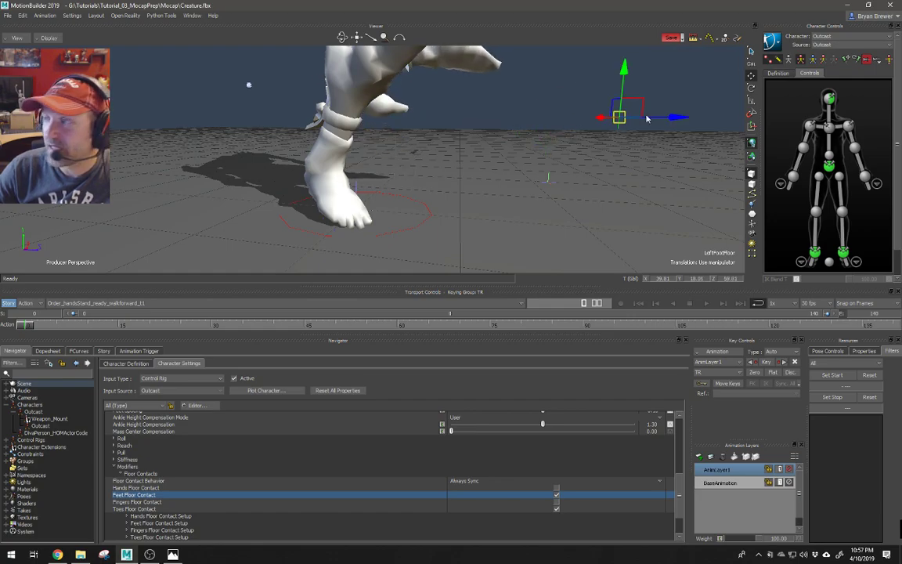
key("ctrl+z")
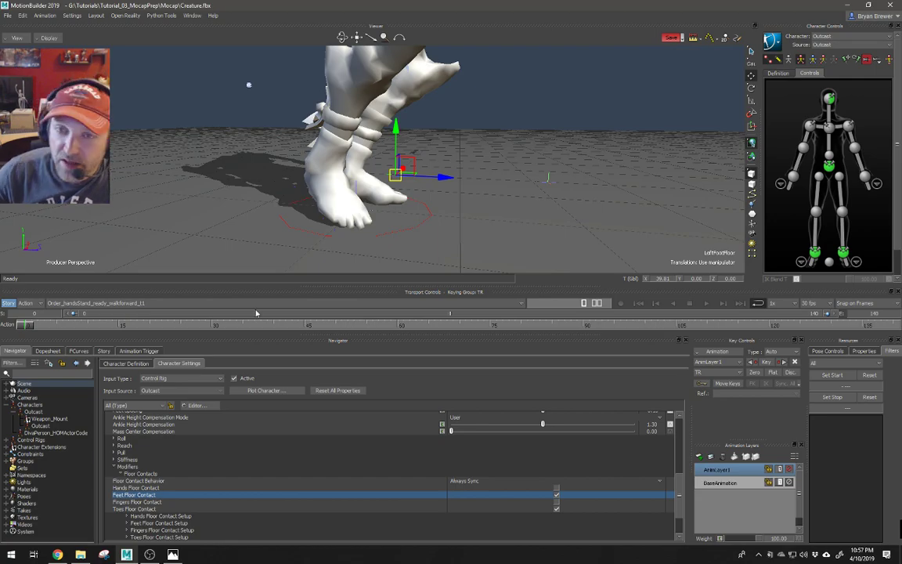
Turn off Feet Floor Contact and Toes Floor Contact for the Outcast character
mouse_move(478, 250)
left_mouse_down("alt")
mouse_move(507, 226)
mouse_move(488, 235)
left_mouse_up("alt")
right_click_drag(538, 187, 485, 201, "alt")
left_click_drag(485, 202, 481, 222, "alt")
left_click(555, 495)
left_click(556, 509)
right_click_drag(494, 205, 521, 208, "alt")
left_click_drag(520, 208, 592, 133, "alt")
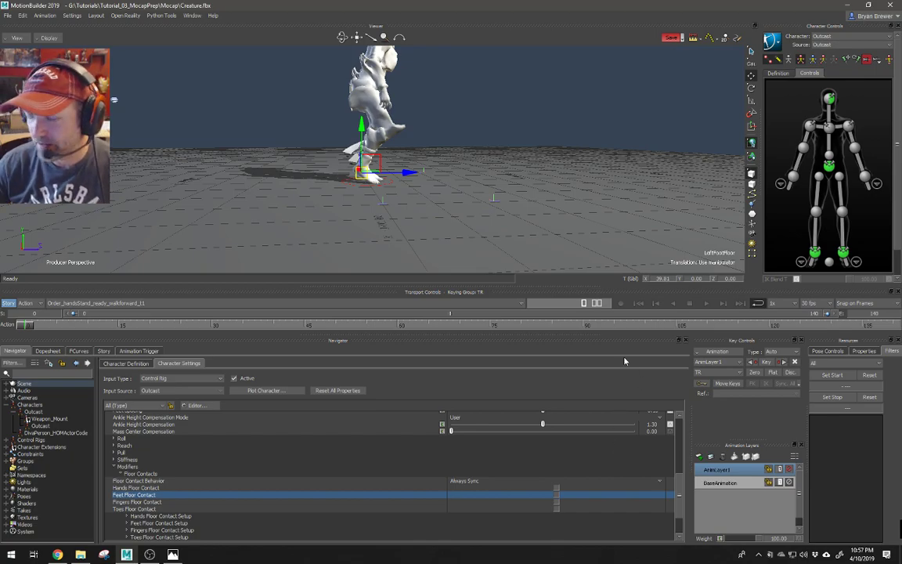
Select the ground Plane in the schematic, try moving it and tilting it about -14 degrees on X, and undo both changes
key("ctrl+w")
left_click_drag(638, 197, 579, 186, "ctrl")
left_click_drag(611, 187, 489, 222, "shift")
left_click_drag(514, 170, 527, 192, "ctrl")
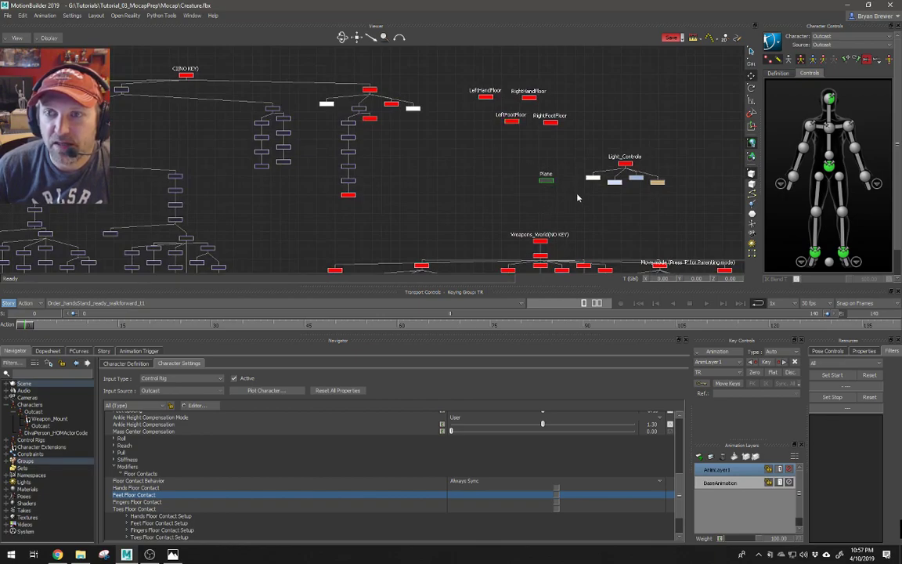
left_click_drag(614, 201, 569, 200, "ctrl")
key("ctrl+e")
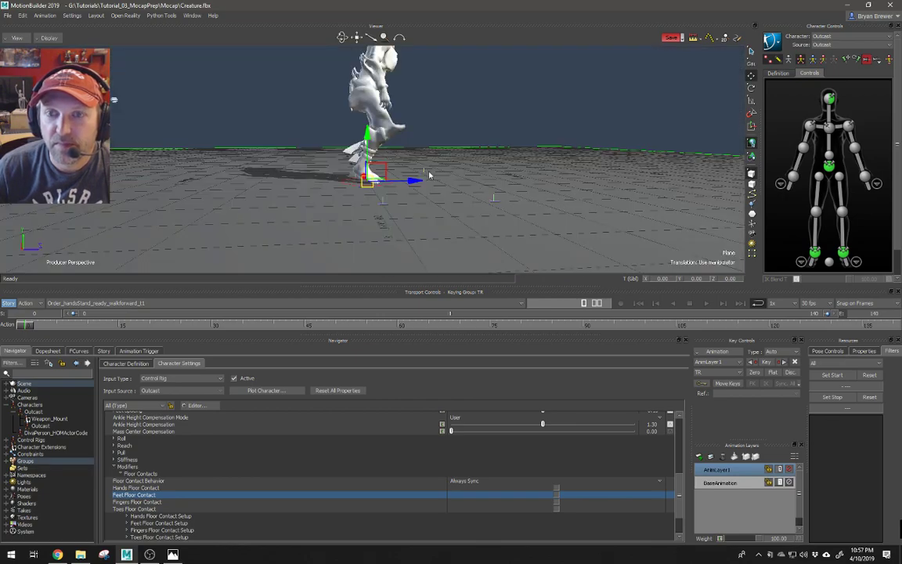
left_click_drag(370, 142, 435, 160)
key("ctrl+z")
key("r")
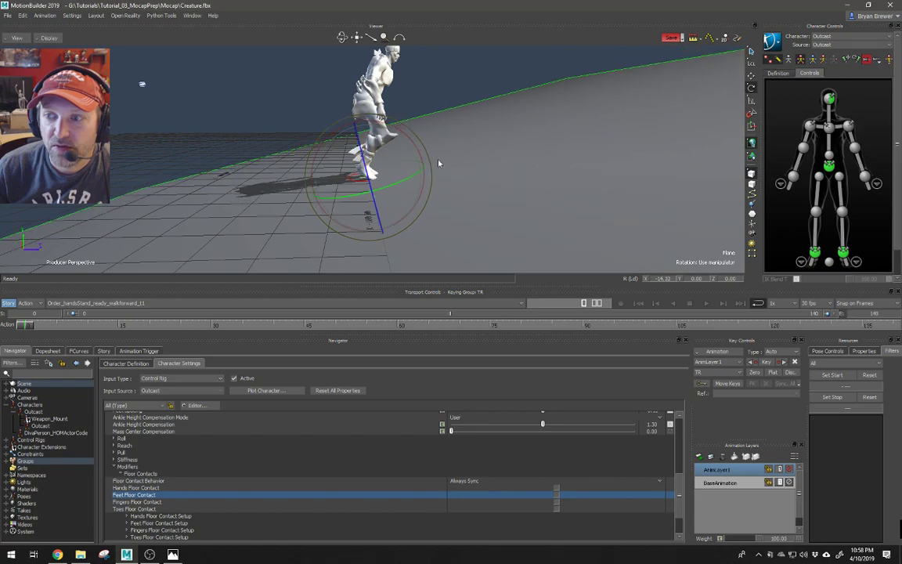
key("ctrl+z")
key("ctrl+z")
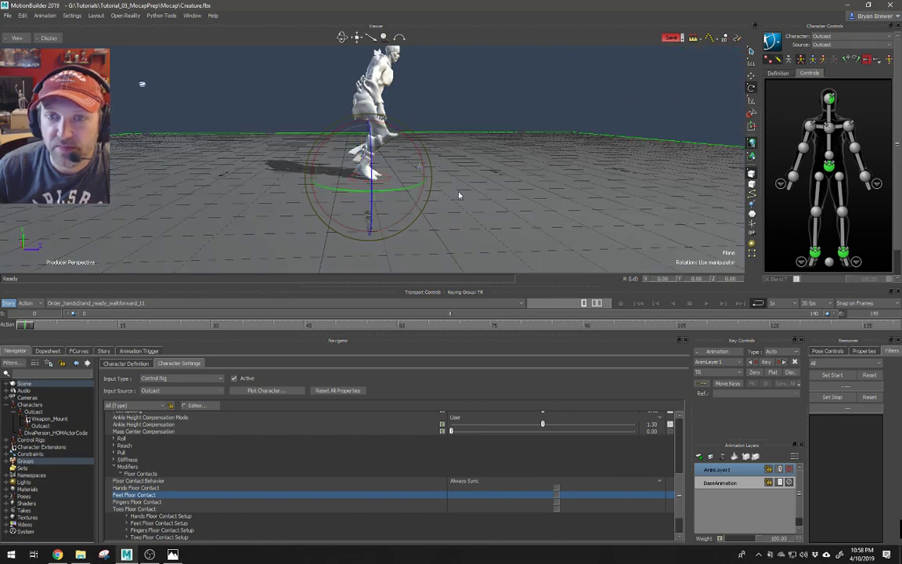
Parent the LeftHandFloor, RightHandFloor, LeftFootFloor and RightFootFloor markers under the Plane in the schematic, and select the Plane
key("ctrl+w")
right_click_drag(539, 178, 618, 177, "alt")
middle_click_drag(618, 192, 495, 175, "alt")
right_click_drag(494, 175, 567, 151, "alt")
middle_click_drag(529, 79, 515, 154, "alt")
left_click_drag(517, 79, 356, 164)
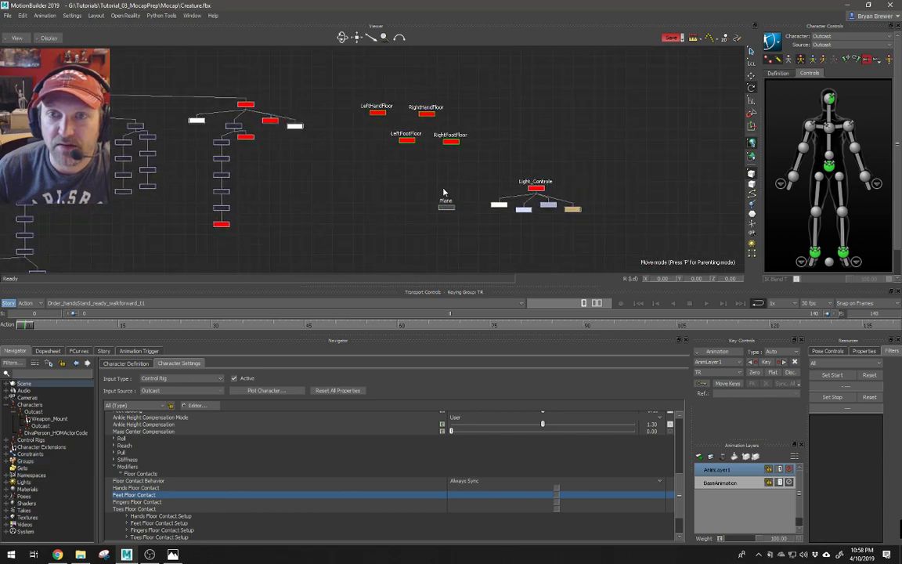
left_click_drag(468, 178, 440, 211)
left_click(467, 202)
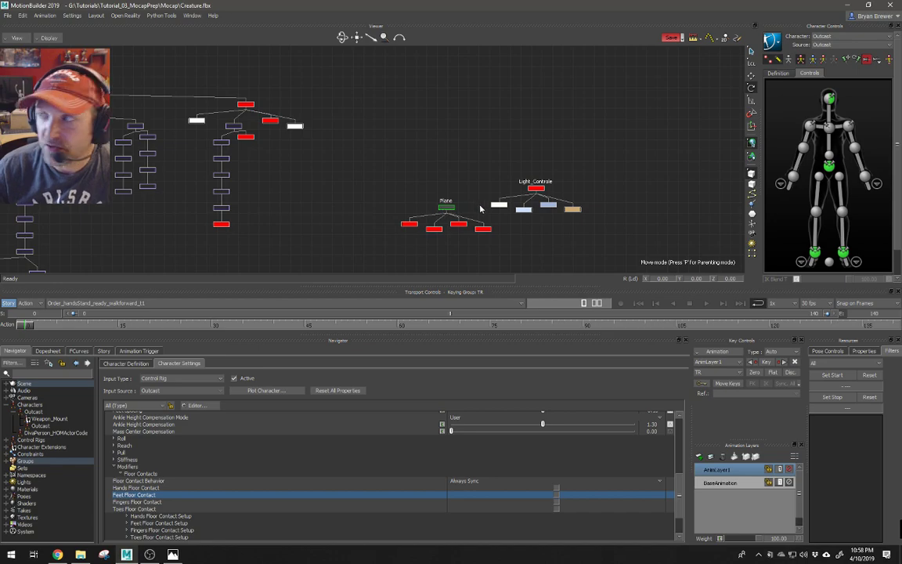
Tilt the ground Plane about X, trying a rotation of 10 and setting it to -10
key("ctrl+e")
left_click_drag(428, 162, 416, 153)
left_click_drag(673, 278, 668, 280)
double_click(666, 279)
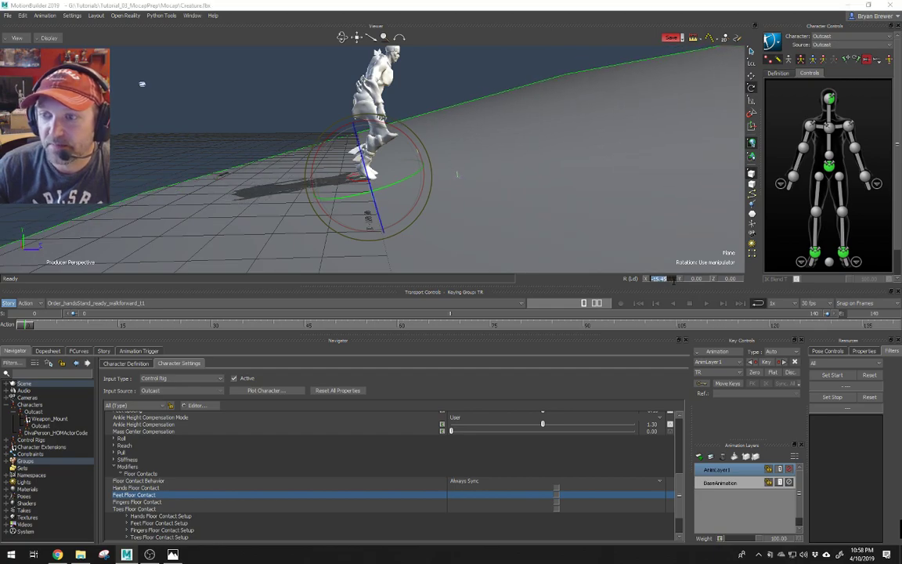
type("-45")
key("Return")
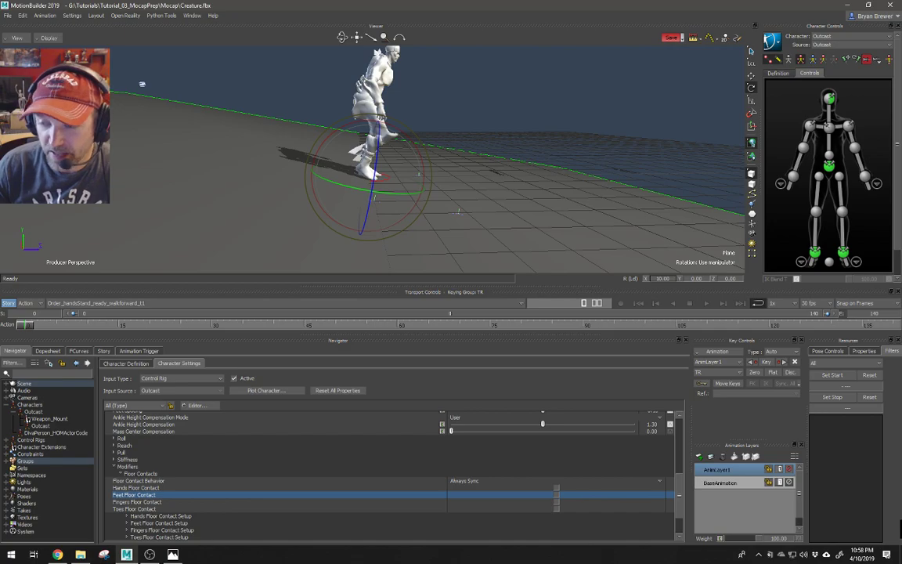
left_click_drag(658, 282, 657, 280)
double_click(662, 279)
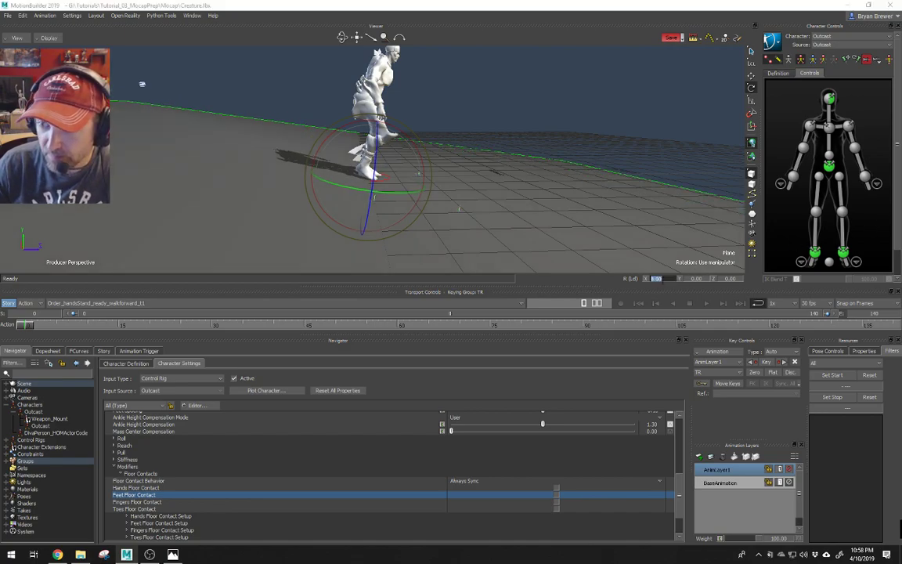
type("-10")
key("Return")
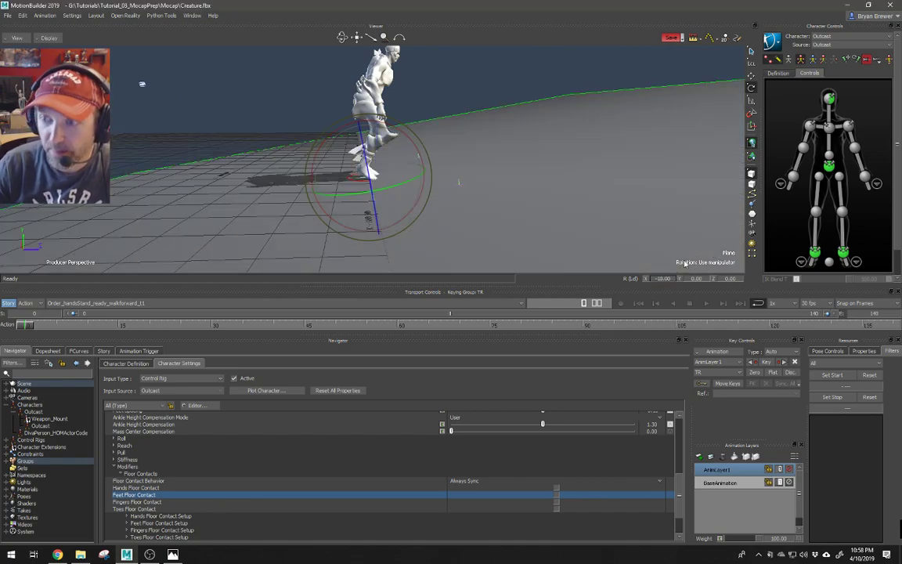
Set the ground Plane's X rotation to -13
left_click_drag(559, 243, 405, 161, "alt")
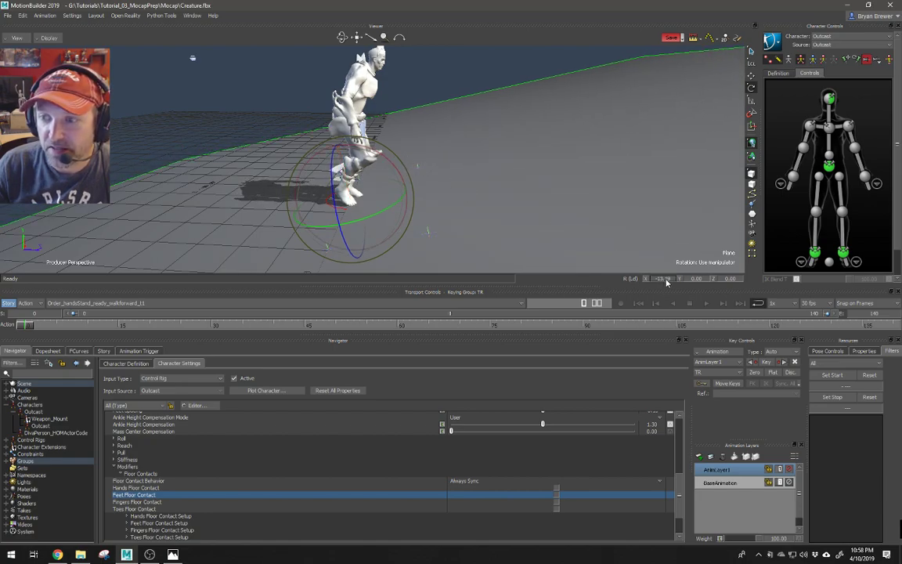
left_click(663, 278)
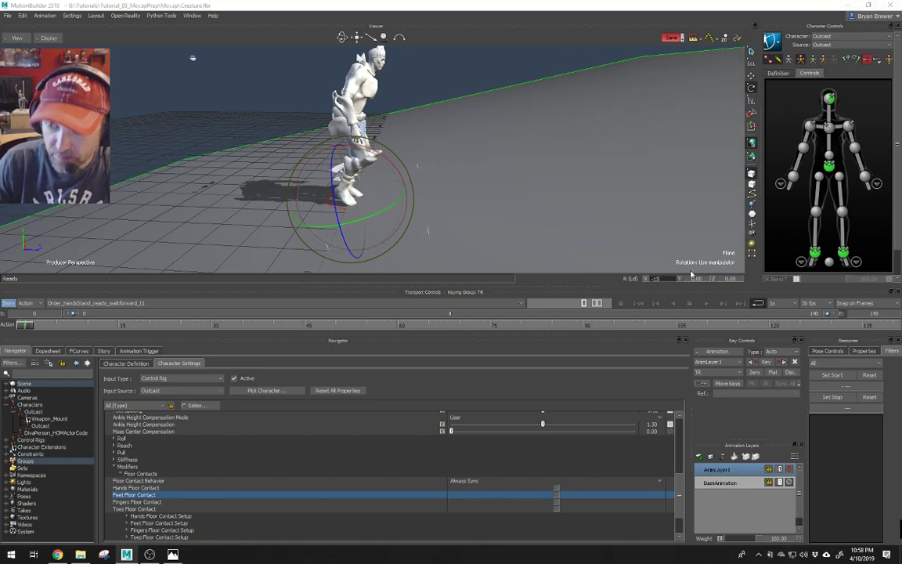
type("-13")
key("Return")
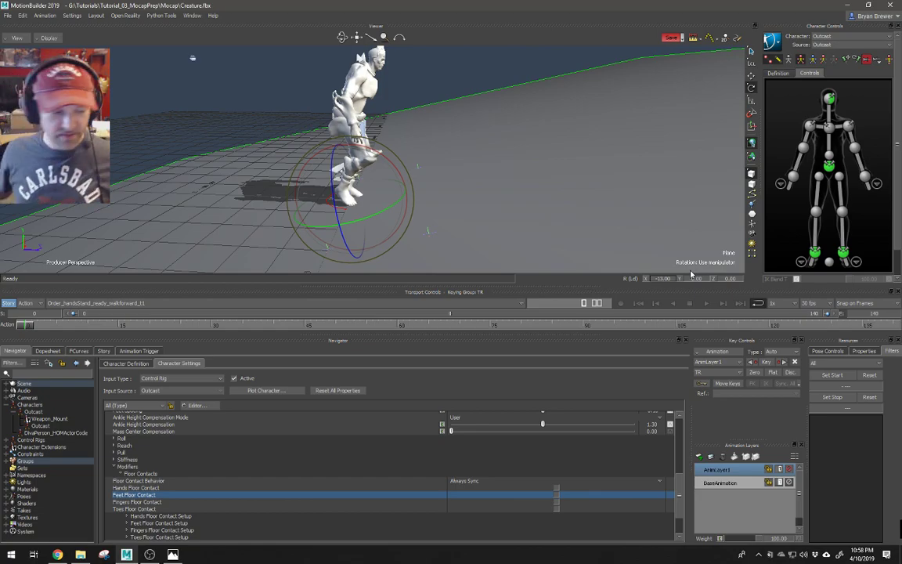
Test Feet Floor Contact on the tilted Plane and turn it off again
left_click_drag(548, 234, 440, 217)
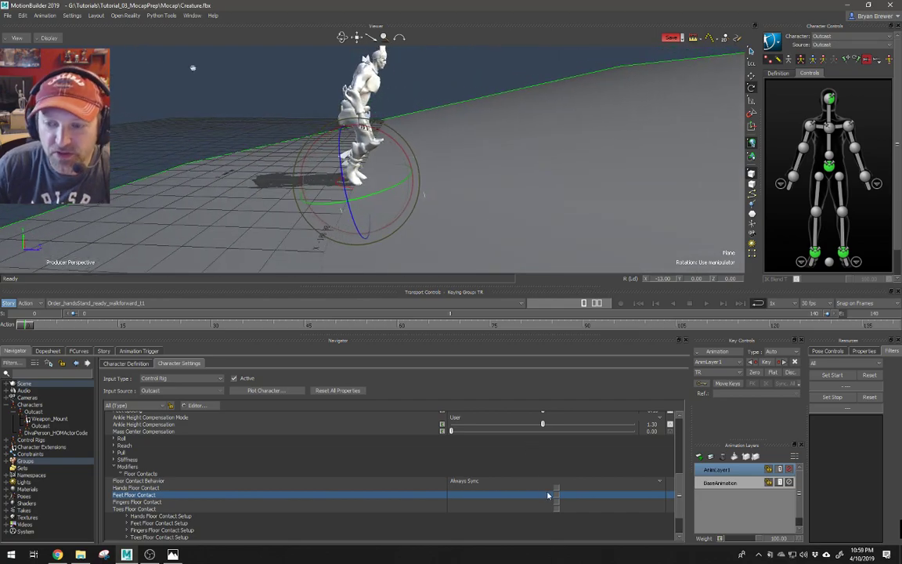
left_click_drag(443, 218, 489, 239)
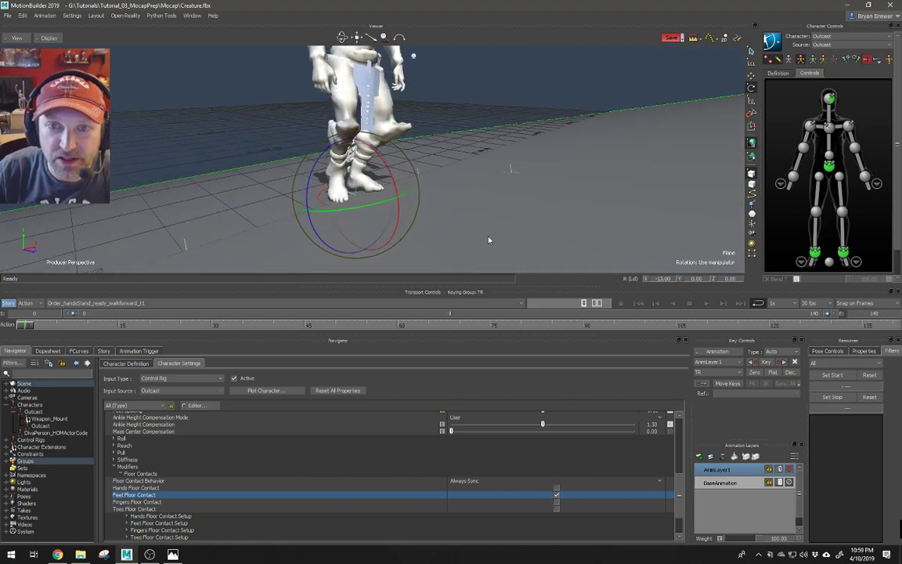
left_click(557, 496)
left_click_drag(439, 180, 358, 183, "ctrl+shift")
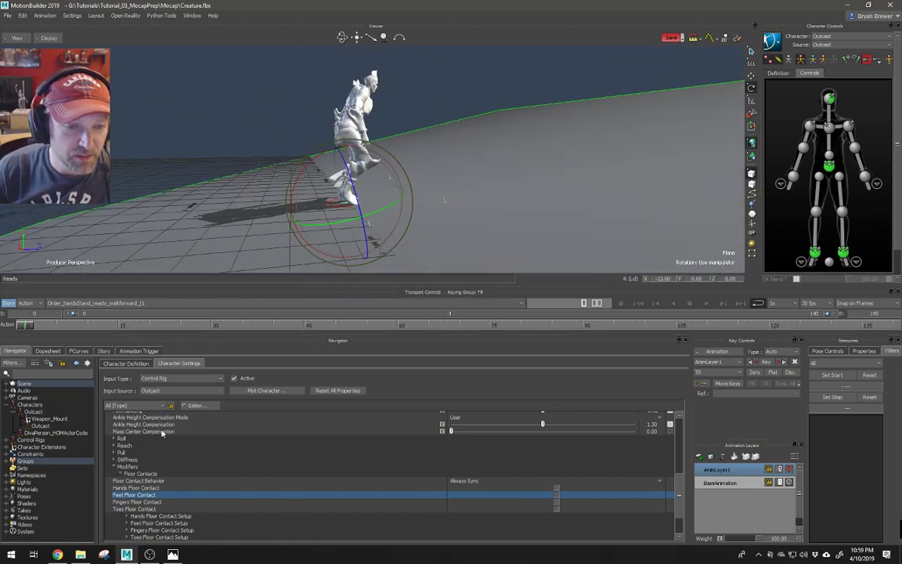
Insert a character track in the Story timeline and assign the Outcast character to it
left_click(103, 350)
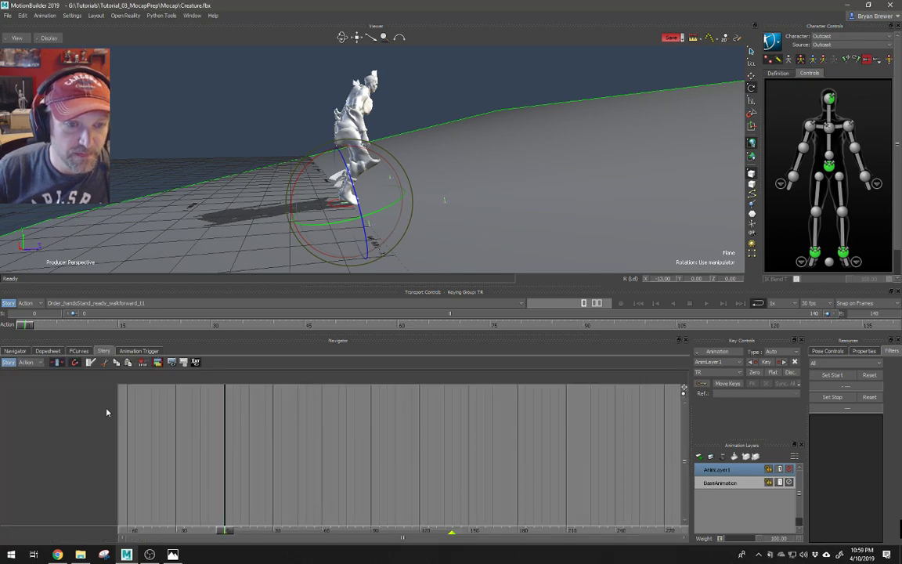
right_click(86, 404)
mouse_move(114, 226)
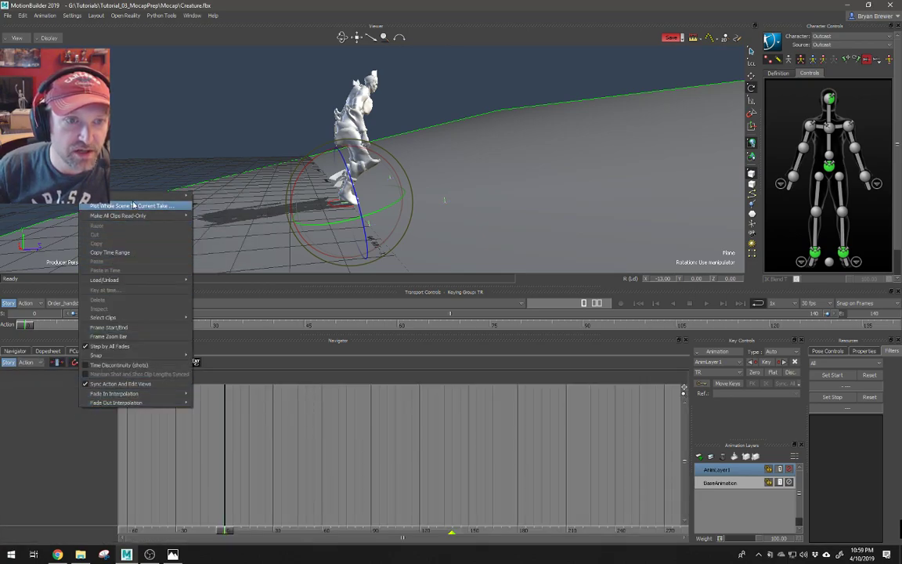
mouse_move(141, 195)
left_click(217, 218)
left_click(71, 399)
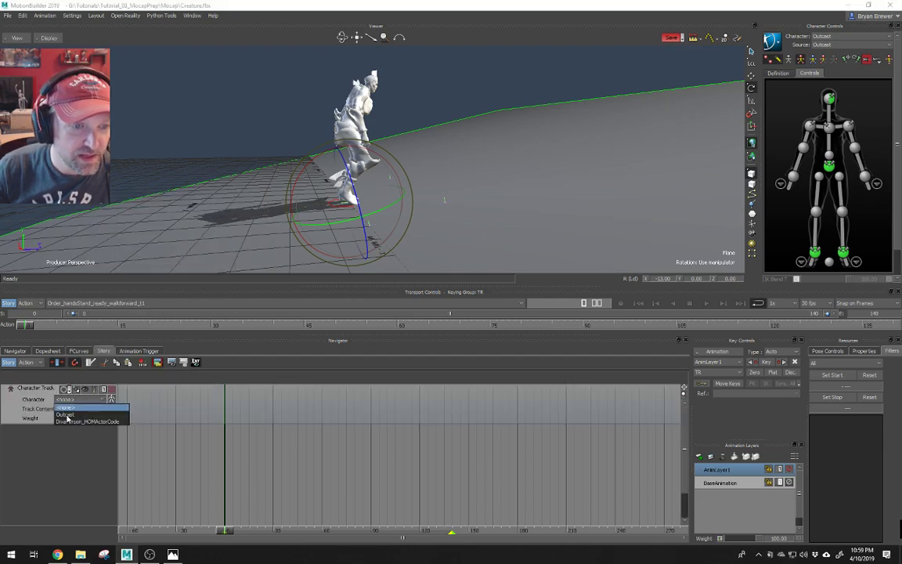
left_click(66, 414)
Insert the current take as a clip on the character track and select the clip
right_click(328, 415)
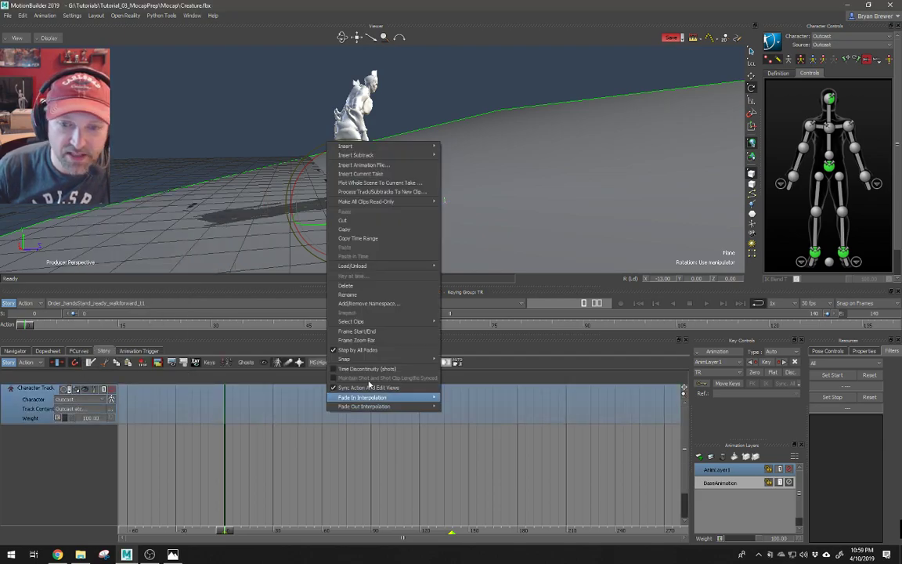
left_click(397, 177)
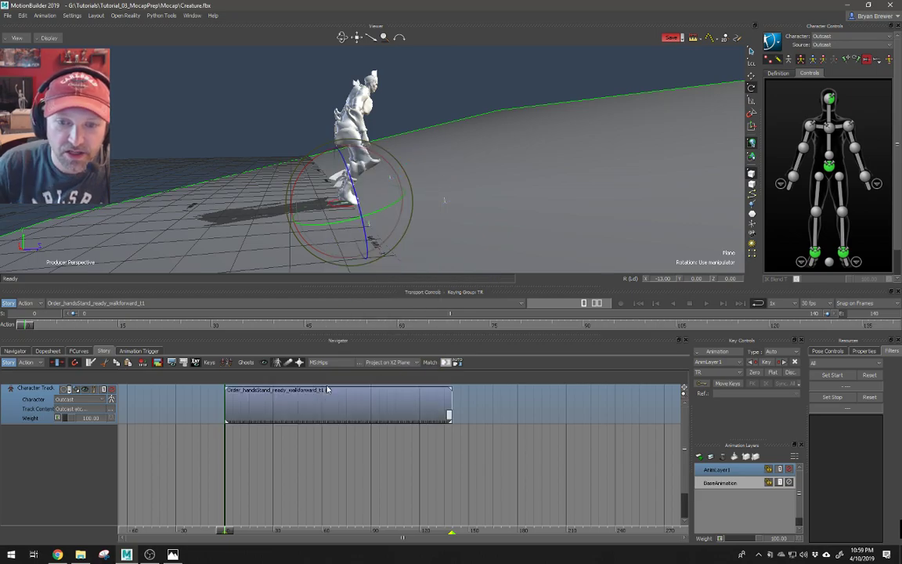
left_click(298, 412)
left_click(84, 391)
Reselect the walk clip and try tilting it about X with the rotation manipulator
mouse_move(376, 213)
left_mouse_down("alt")
mouse_move(365, 205)
mouse_move(390, 186)
mouse_move(430, 200)
mouse_move(364, 193)
mouse_move(377, 201)
left_mouse_up("alt")
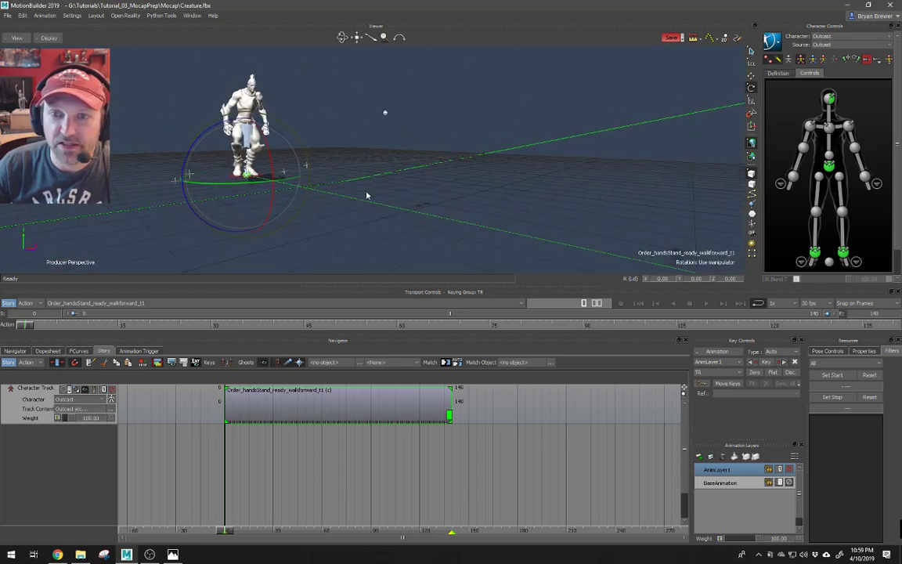
left_click_drag(270, 184, 429, 165, "alt")
left_click(252, 438)
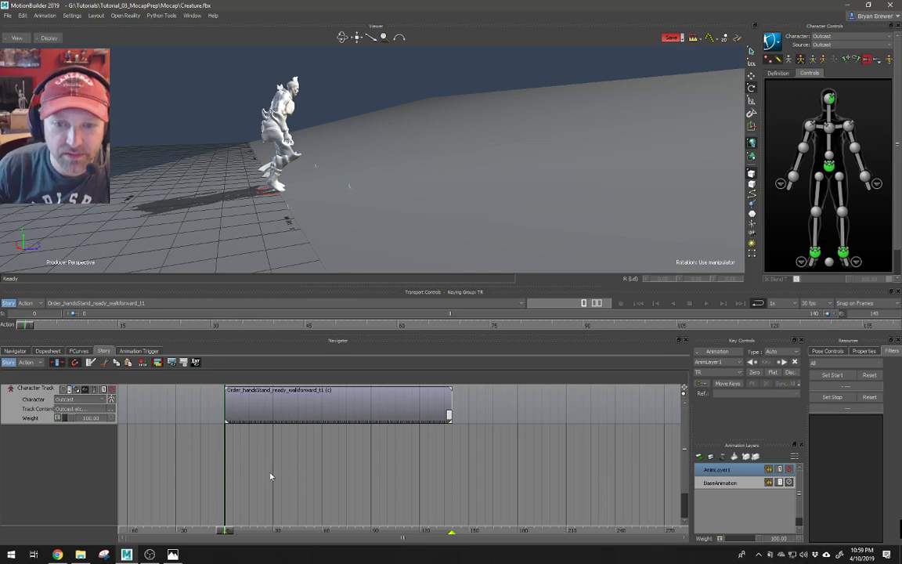
left_click(348, 411)
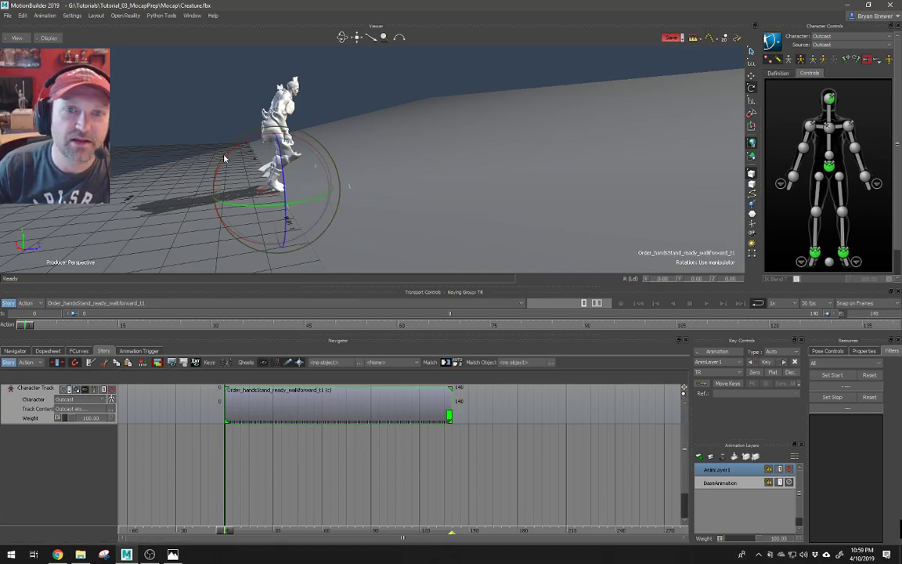
left_click_drag(234, 151, 238, 157)
left_click_drag(381, 169, 393, 171, "ctrl+shift")
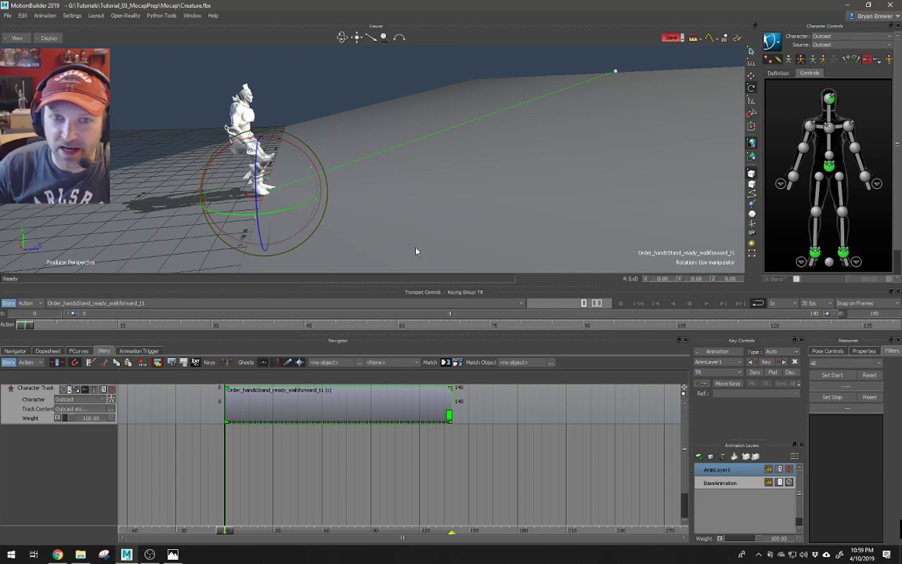
left_click_drag(412, 202, 368, 222, "ctrl+shift")
Try an X rotation of 15 on the walk clip and undo it
double_click(665, 279)
type("15")
key("Return")
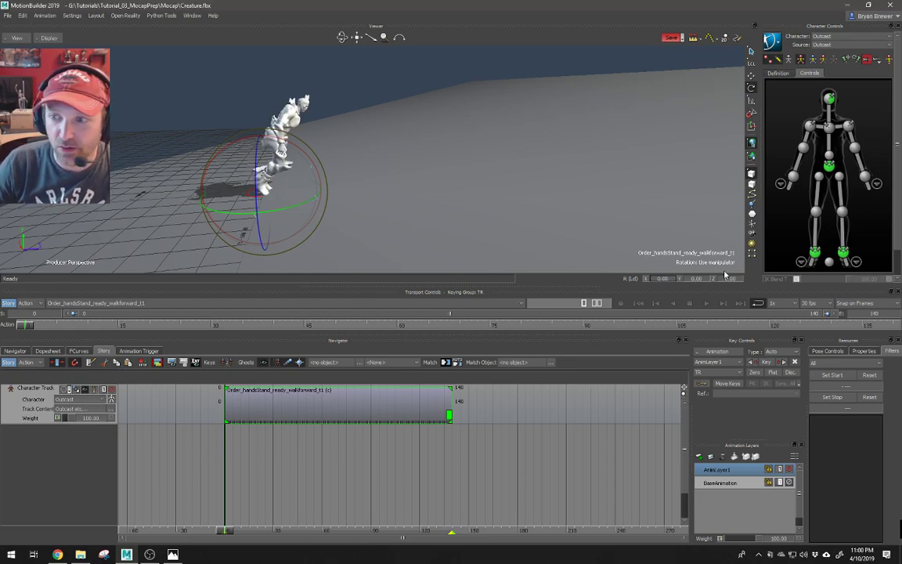
key("ctrl+z")
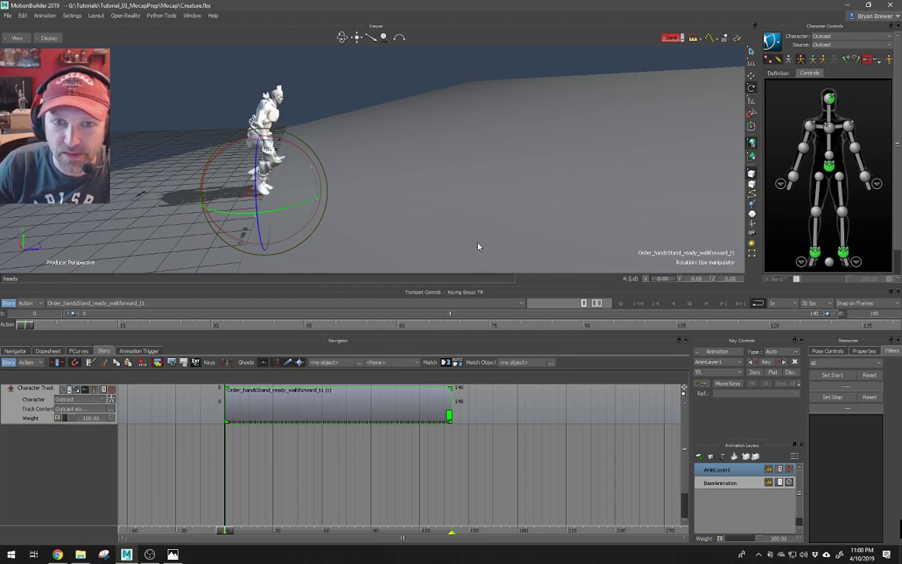
Set the walk clip's X rotation to -15 and play the walk up the slope
double_click(661, 279)
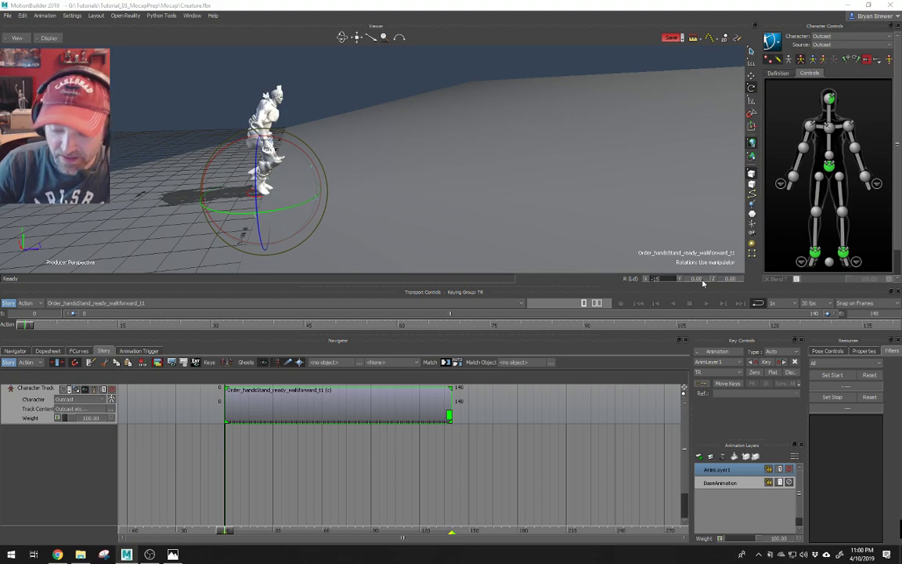
key("Return")
left_click_drag(460, 169, 481, 160, "alt")
key("ctrl+space")
left_click_drag(578, 166, 489, 179, "alt")
left_click(549, 195)
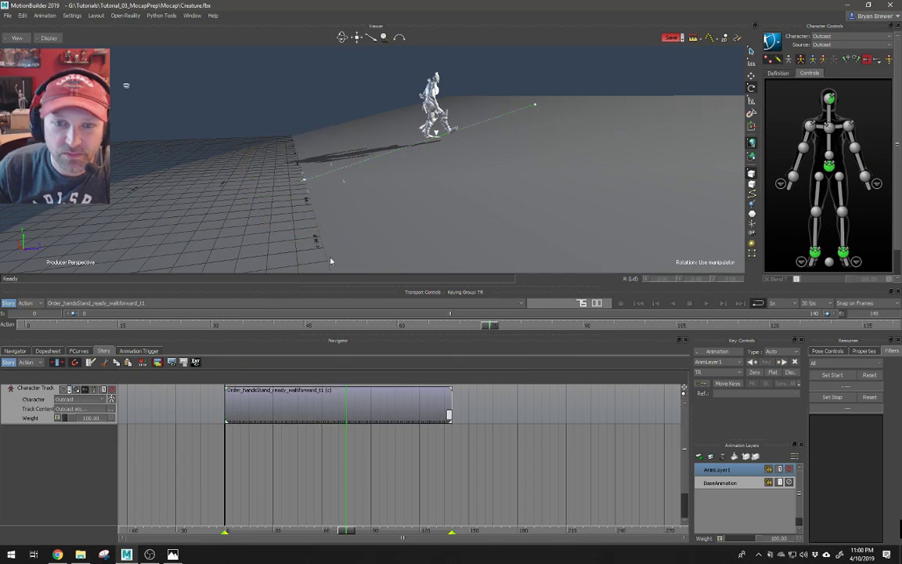
Select the ground Plane in the schematic and set its X rotation to -15 to match the walk clip
key("ctrl+w")
left_click_drag(434, 210, 432, 213)
key("ctrl+w")
key("t")
key("r")
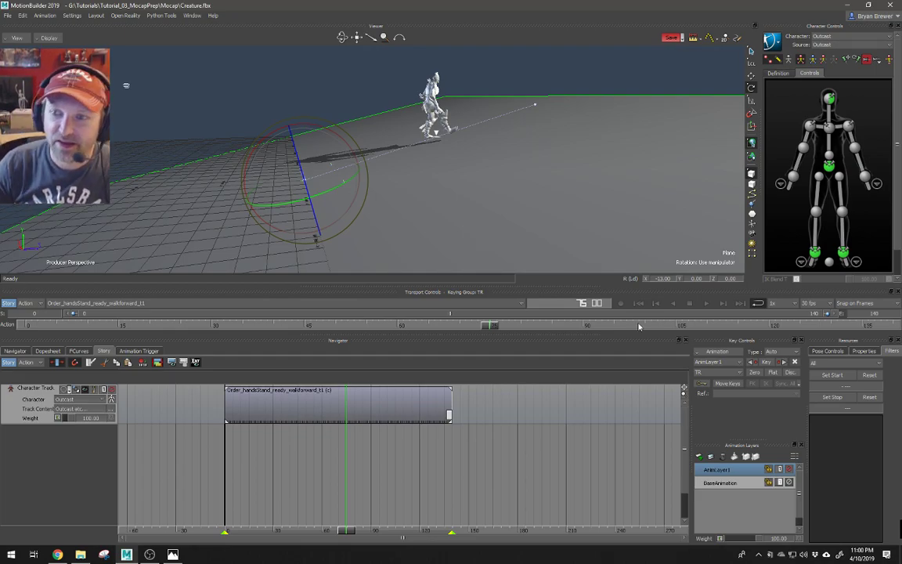
left_click_drag(665, 283, 674, 283)
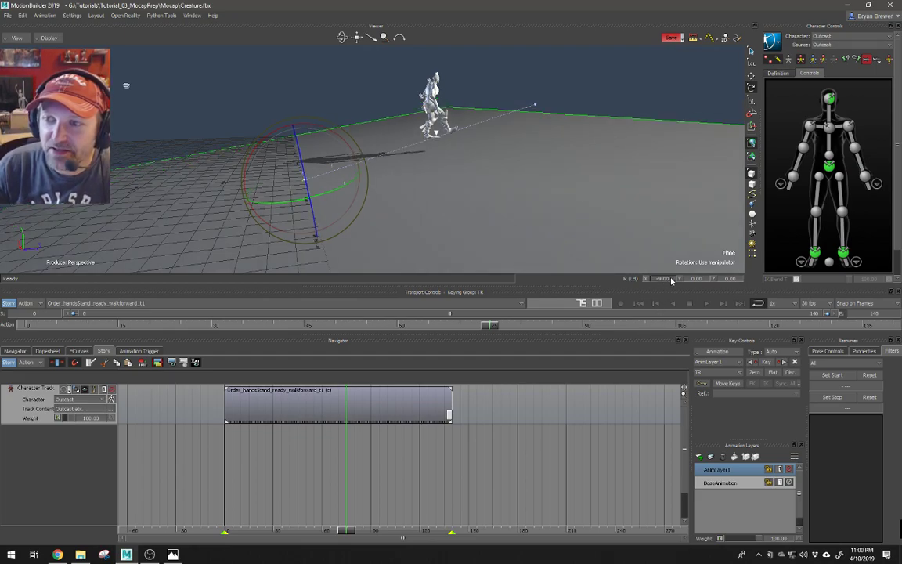
double_click(671, 280)
type("-15")
key("Return")
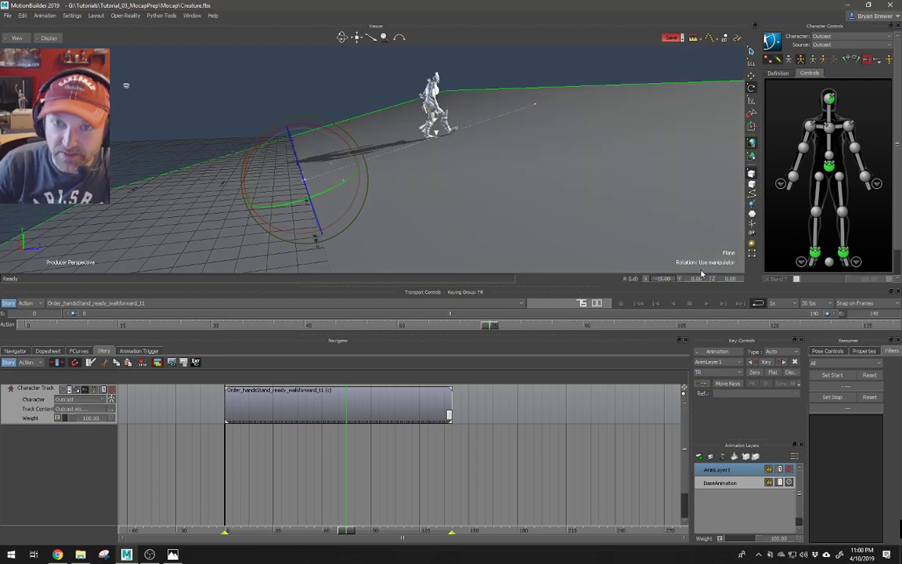
left_click(577, 100)
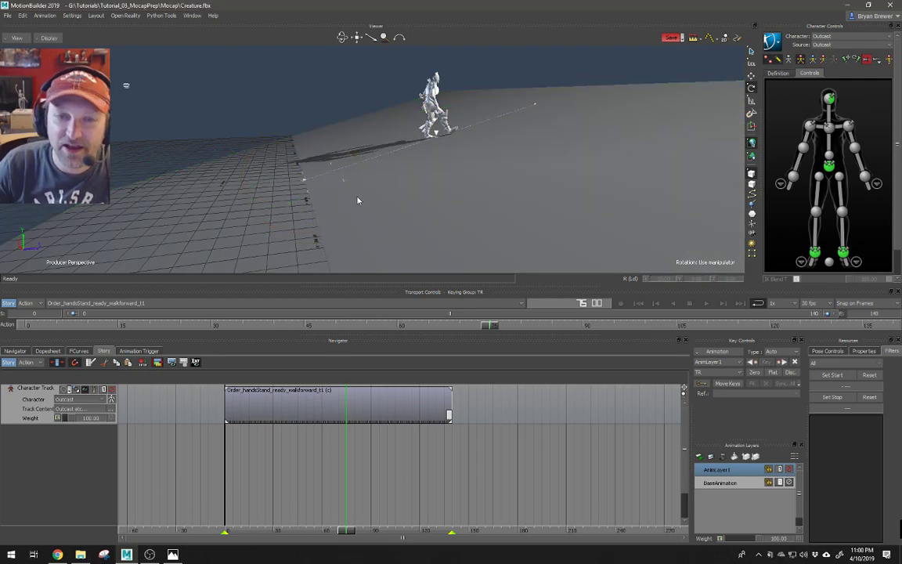
right_click_drag(357, 205, 418, 203, "alt")
middle_click_drag(418, 203, 415, 212, "alt")
left_click_drag(415, 211, 330, 222, "alt")
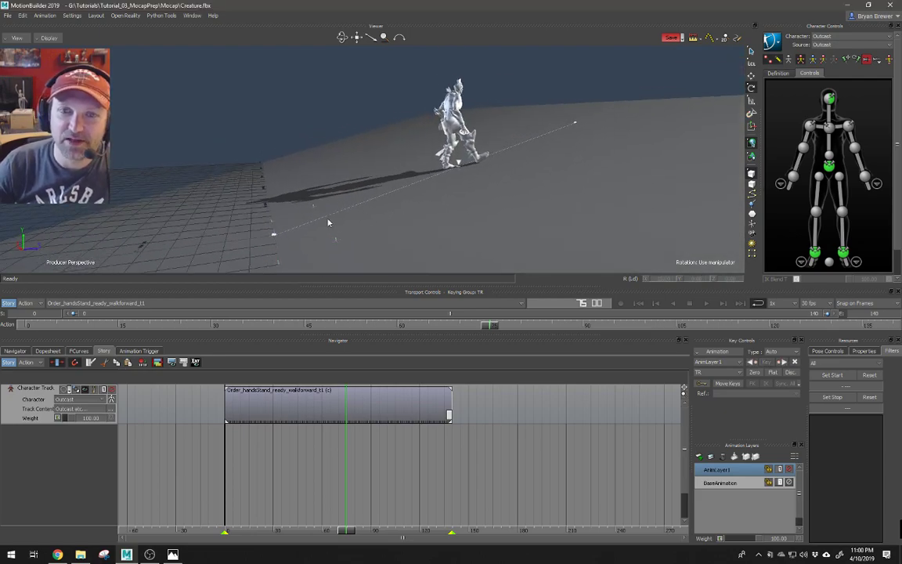
Play back the walk-forward take and examine from several angles how the character follows the slope
middle_click_drag(330, 222, 349, 209, "alt")
left_click_drag(348, 209, 382, 216, "alt")
key("alt+v")
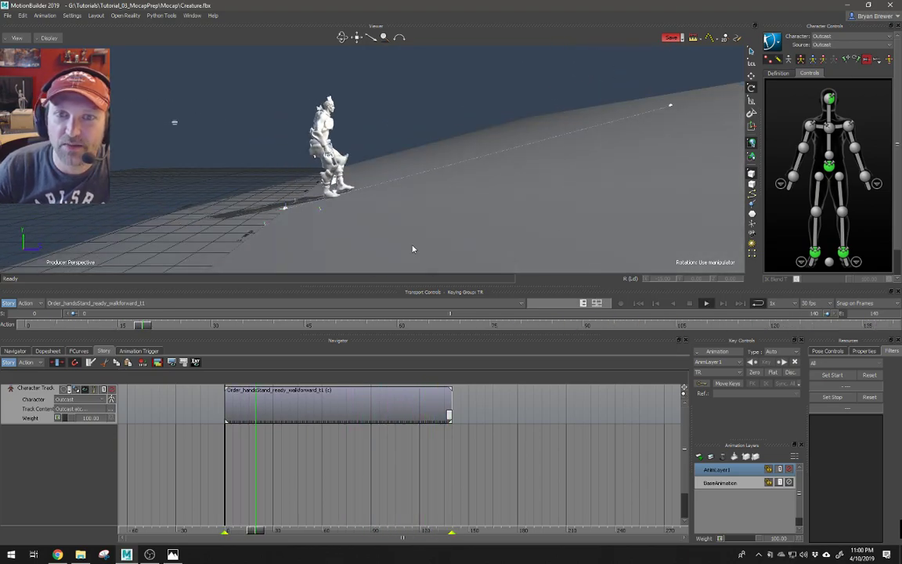
key("alt+v")
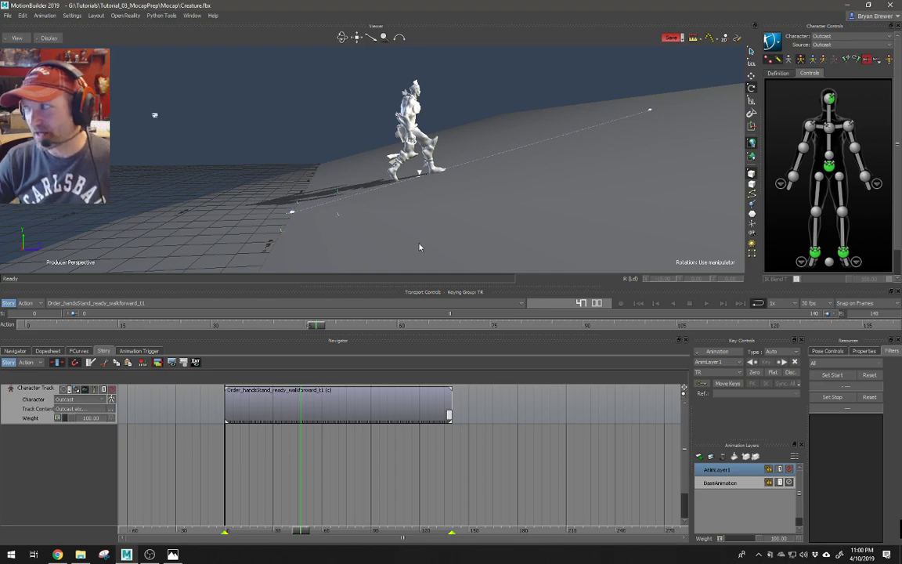
left_click_drag(419, 235, 413, 229, "alt")
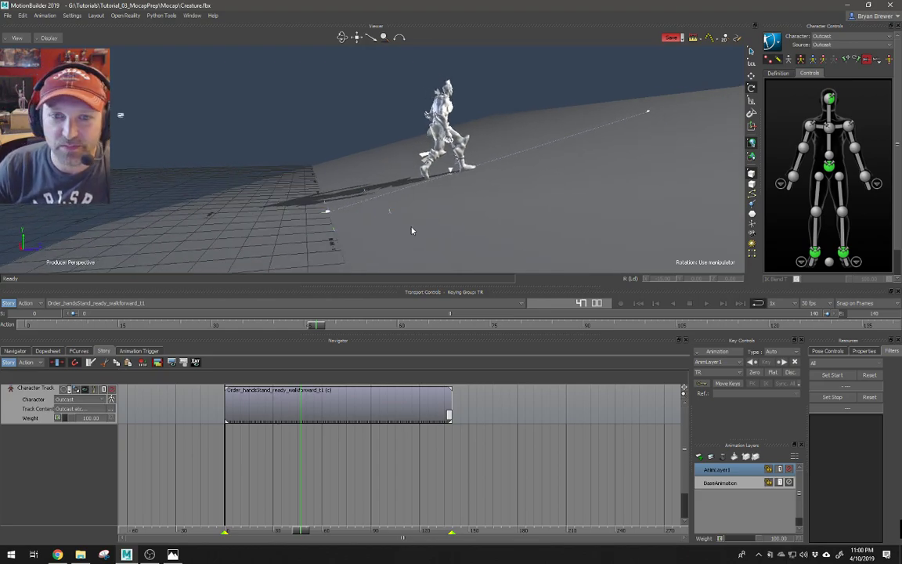
right_click_drag(412, 229, 465, 249, "alt")
key("alt+v")
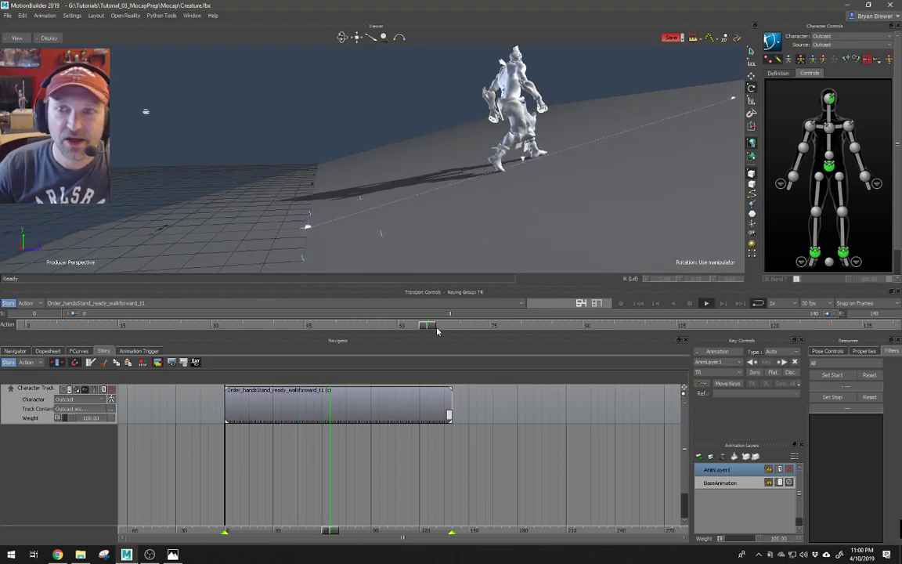
key("alt+v")
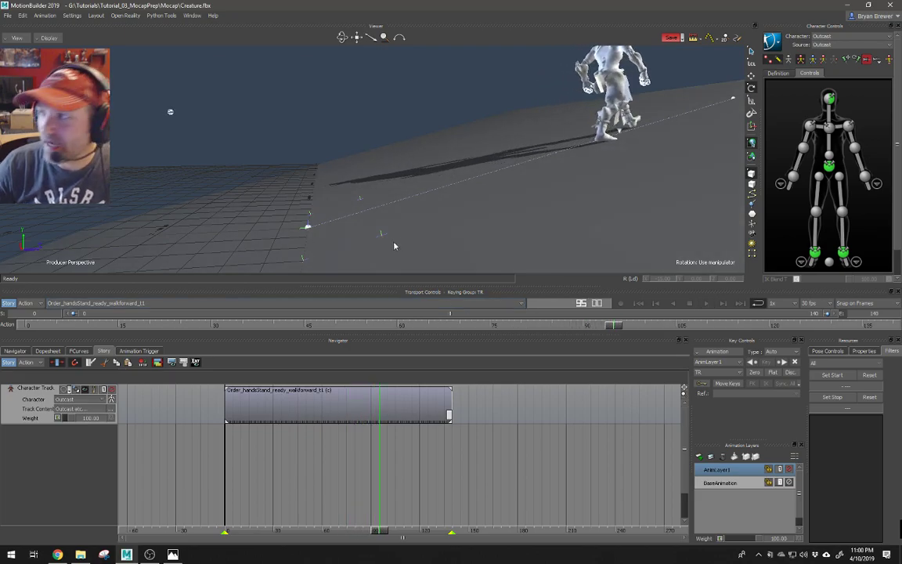
left_click_drag(436, 260, 462, 229, "alt")
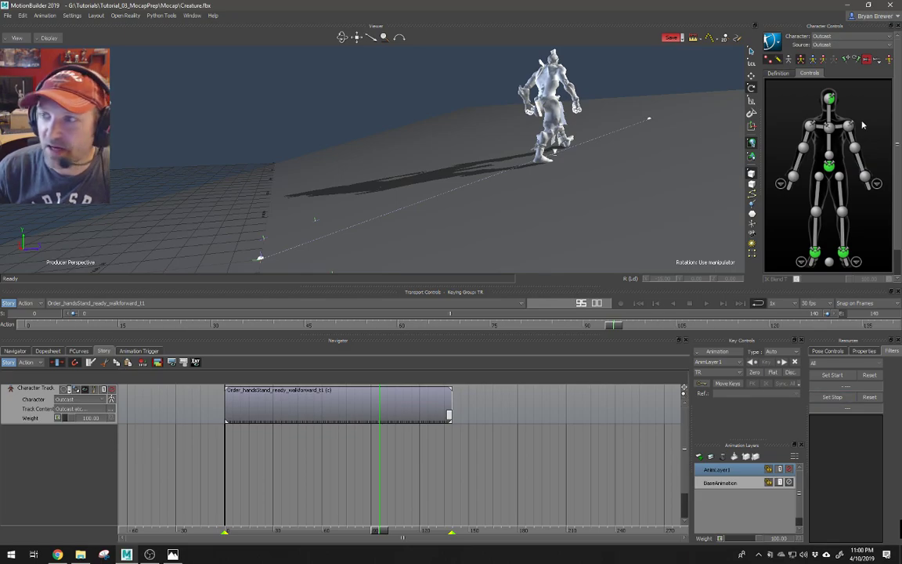
Bake the Outcast character's animation to the skeleton and back onto the control rig
left_click(773, 44)
mouse_move(792, 92)
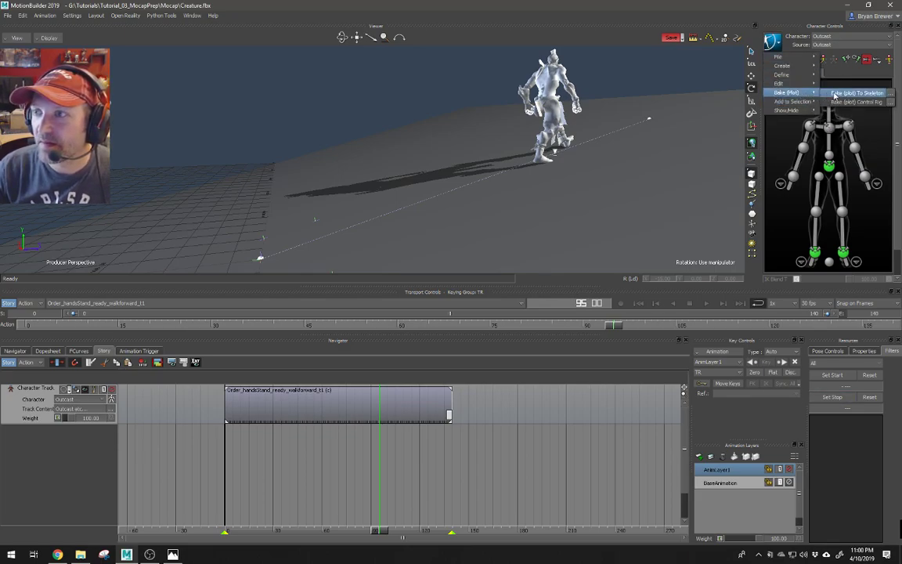
left_click(836, 93)
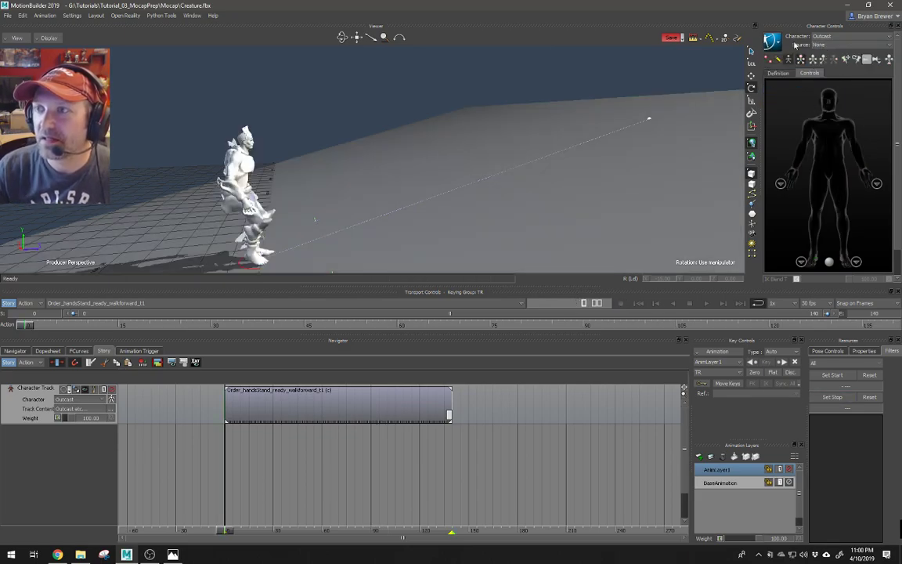
left_click(773, 44)
mouse_move(806, 95)
left_click(860, 102)
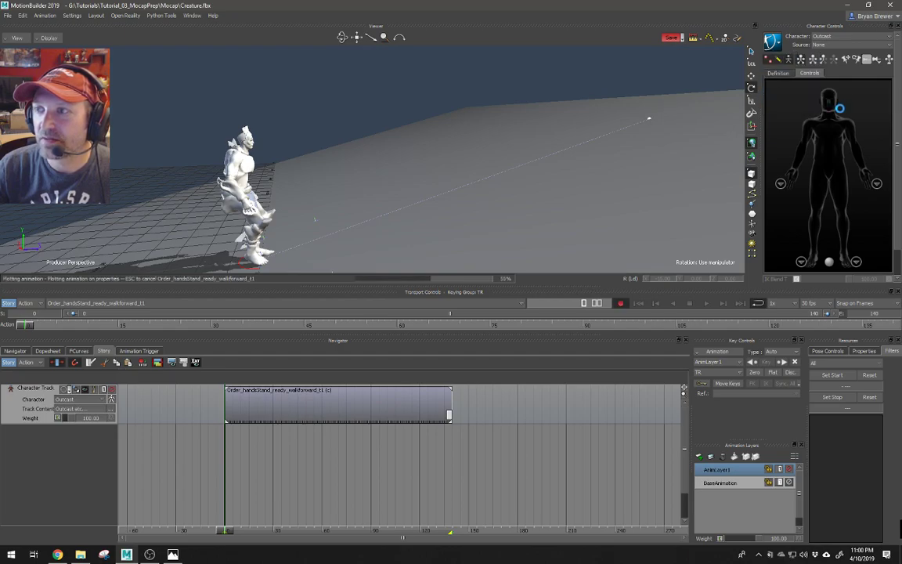
left_click_drag(327, 213, 352, 189, "ctrl+shift")
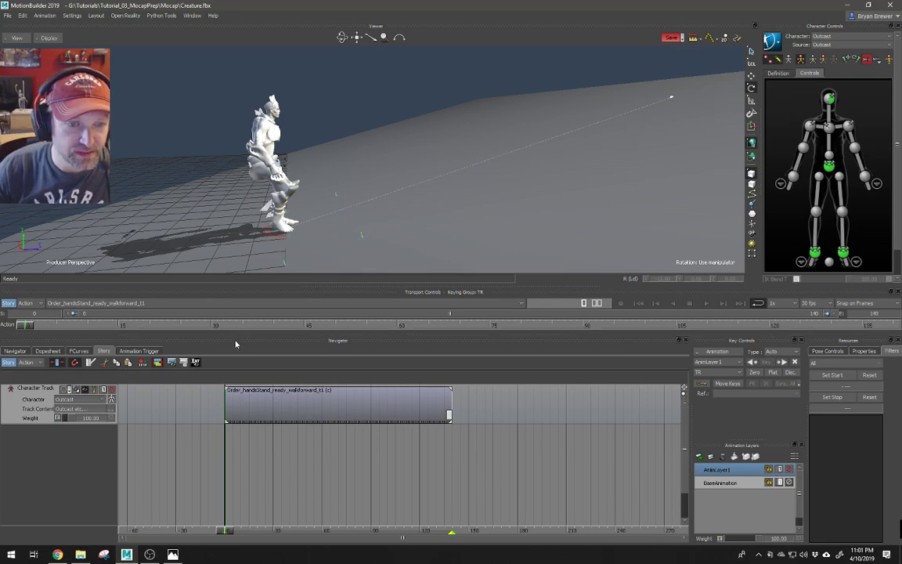
Delete the Story character track that holds the Order_handsStand_ready_walkforward_t1 clip
key("ctrl+w")
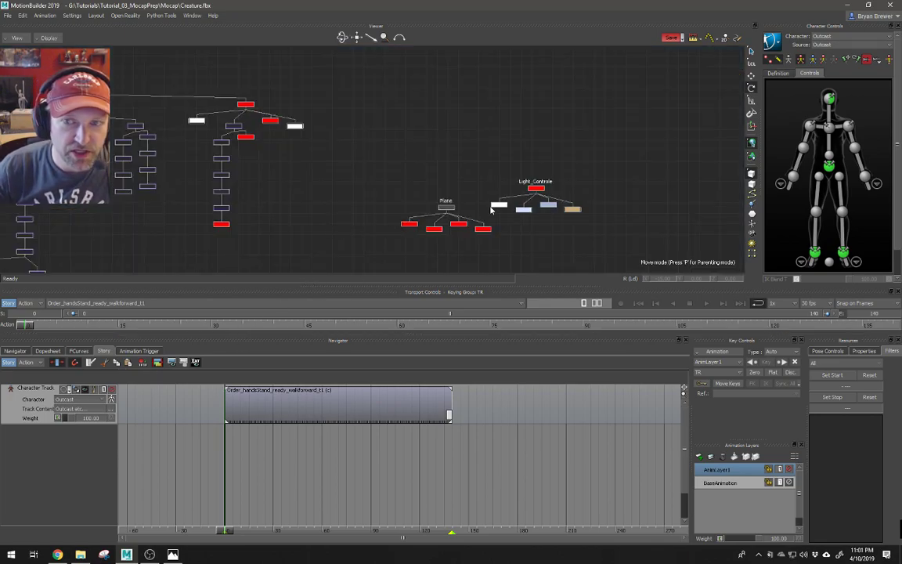
left_click_drag(338, 165, 368, 168, "shift")
left_click_drag(479, 205, 396, 191, "ctrl")
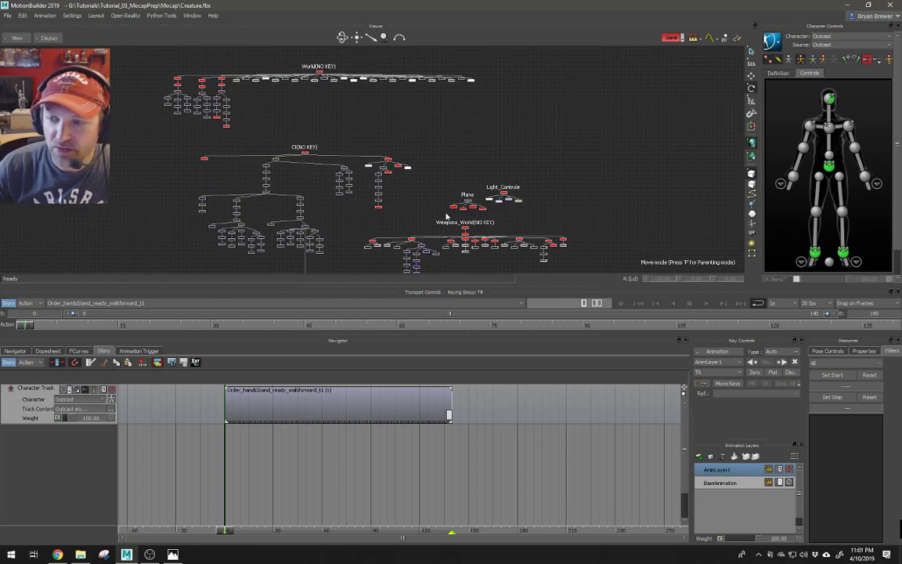
left_click_drag(446, 215, 436, 186, "shift")
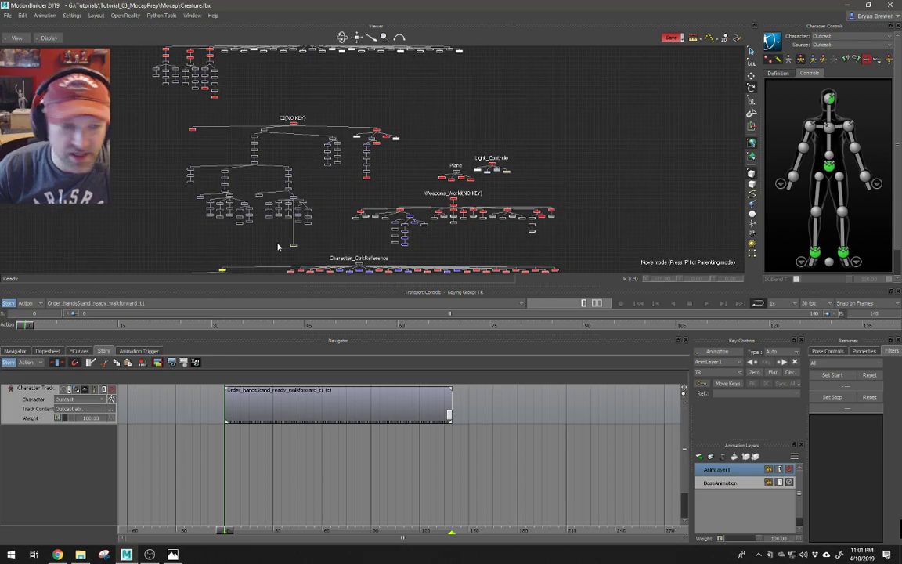
right_click(177, 403)
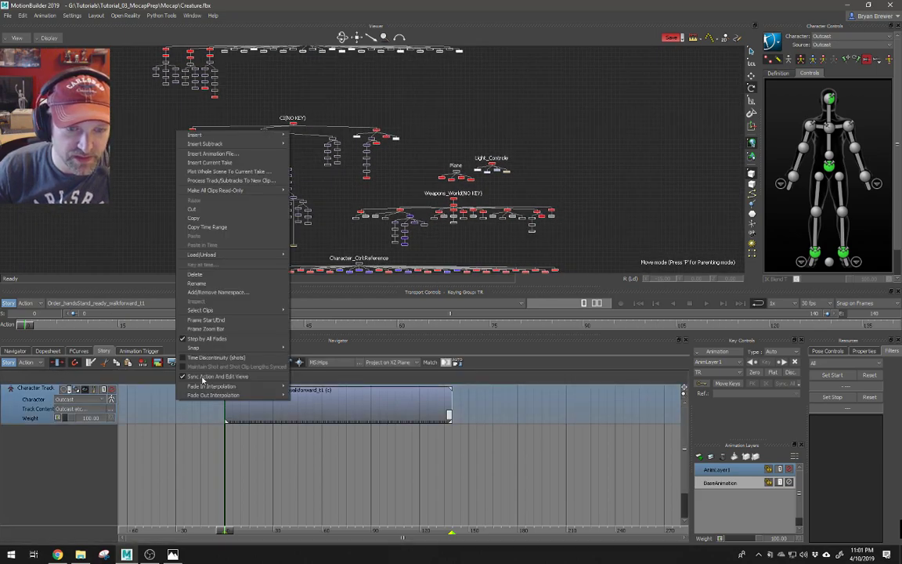
left_click(202, 276)
Expand the scene's character extensions in the Navigator to inspect the contents of Weapon_Mount
left_click(15, 351)
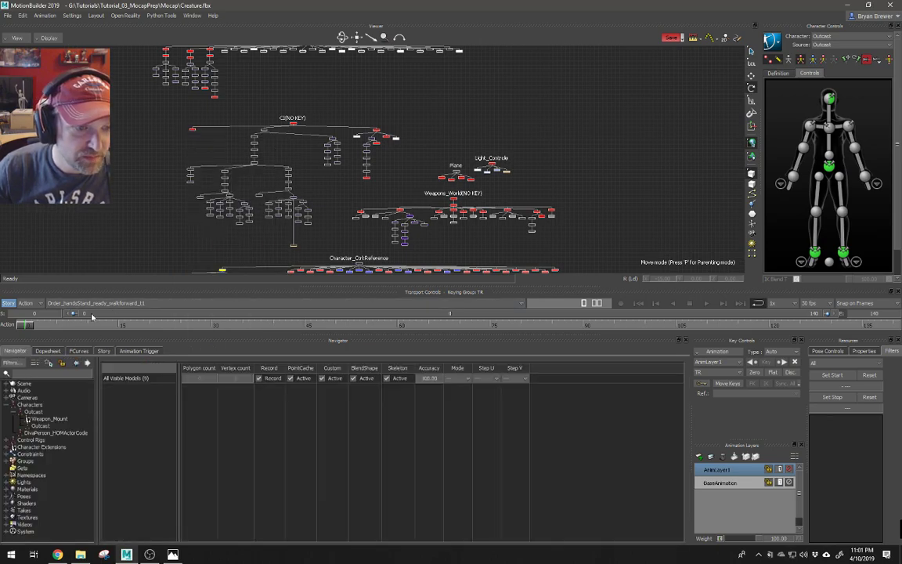
left_click(12, 447)
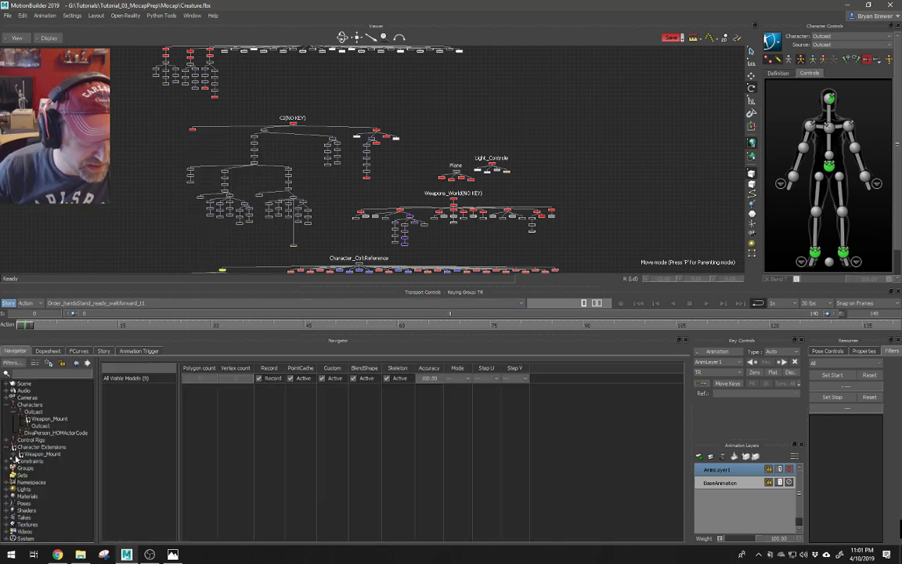
left_click(21, 454)
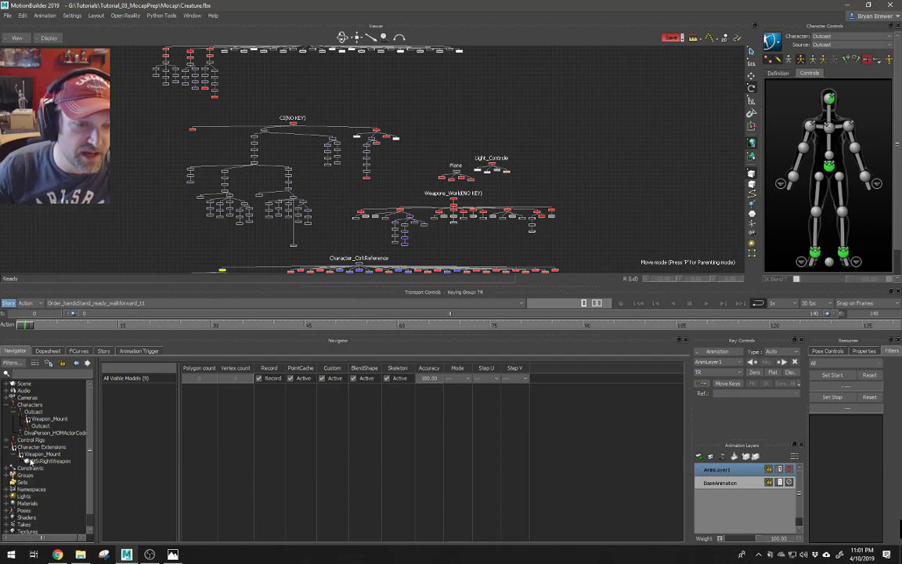
Locate and select PositionNode in the schematic, and show it in the 3D view with the translation manipulator
mouse_move(402, 195)
left_mouse_down("ctrl")
mouse_move(444, 199)
mouse_move(380, 192)
mouse_move(409, 173)
mouse_move(432, 176)
left_mouse_up("ctrl")
left_click_drag(294, 187, 437, 227, "shift")
mouse_move(125, 152)
left_mouse_down("shift")
mouse_move(322, 165)
mouse_move(337, 155)
left_mouse_up("shift")
left_click_drag(368, 156, 298, 192)
left_click_drag(306, 192, 259, 185, "ctrl")
key("ctrl+w")
key("t")
left_click_drag(317, 228, 407, 122, "ctrl+shift")
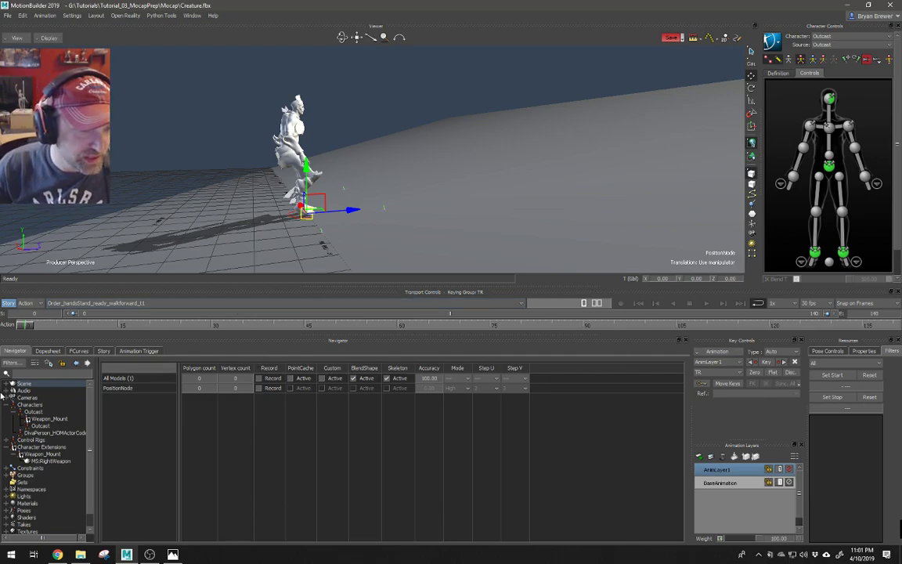
Insert a new character extension and rename it Movement
left_click(33, 448)
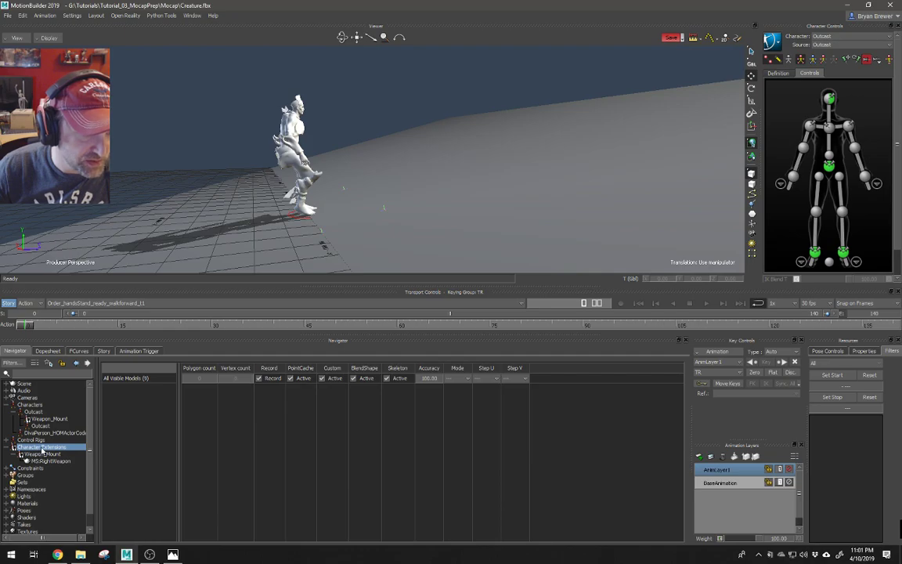
right_click(43, 448)
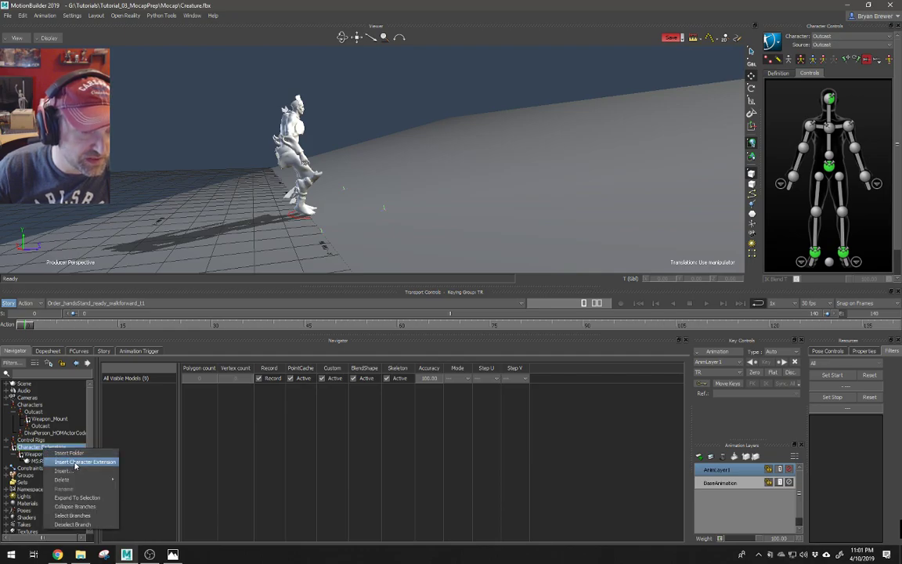
left_click(75, 462)
left_click(47, 467)
right_click(48, 468)
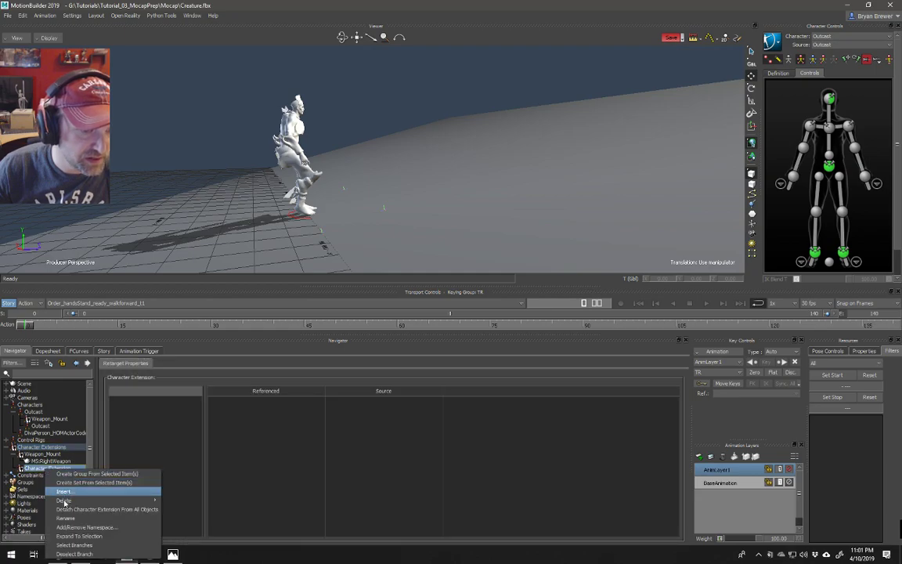
left_click(65, 517)
type("Movement")
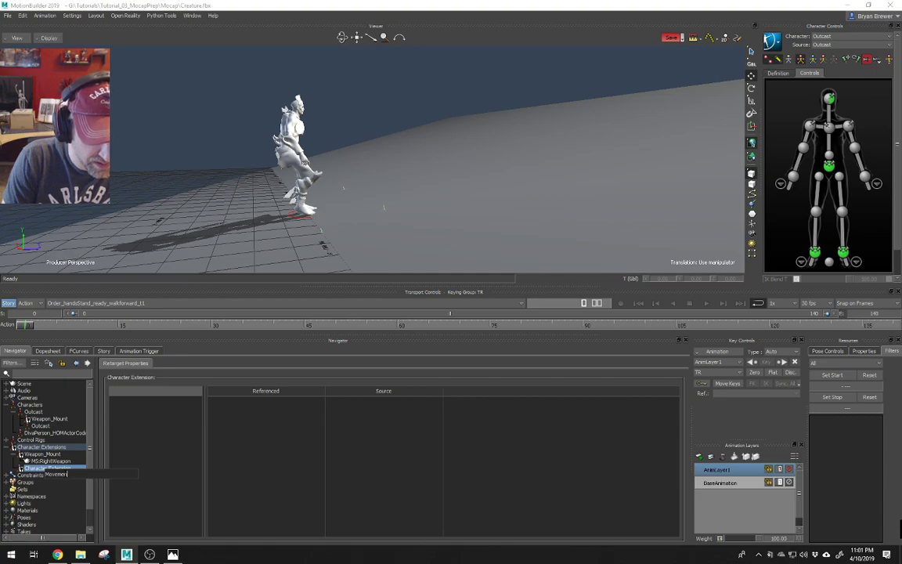
key("Return")
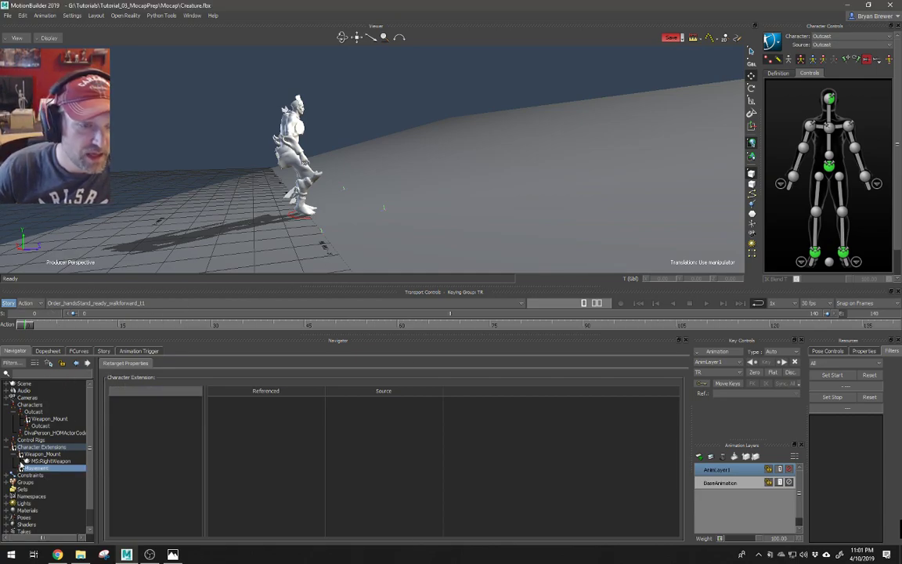
Select PositionNode in the schematic and add it to the Movement character extension
key("ctrl+w")
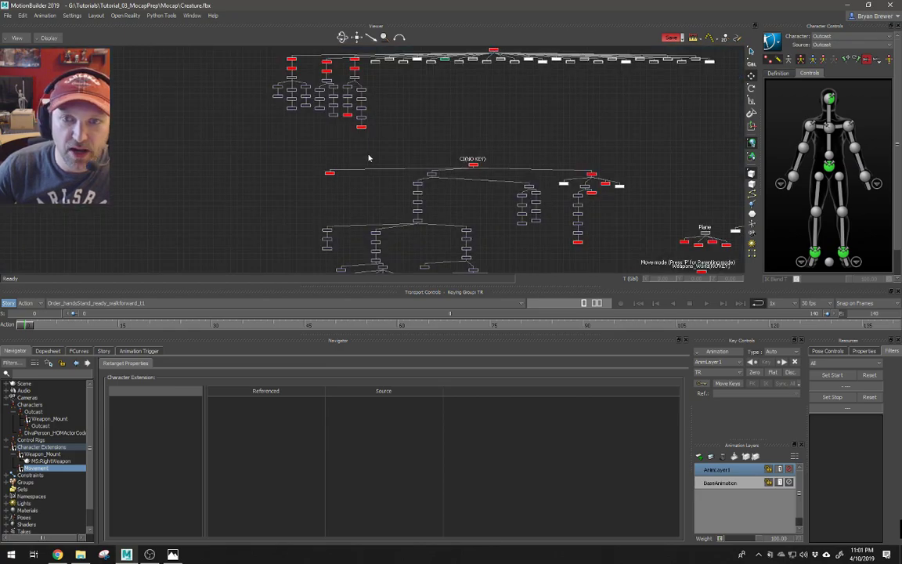
key("ctrl+e")
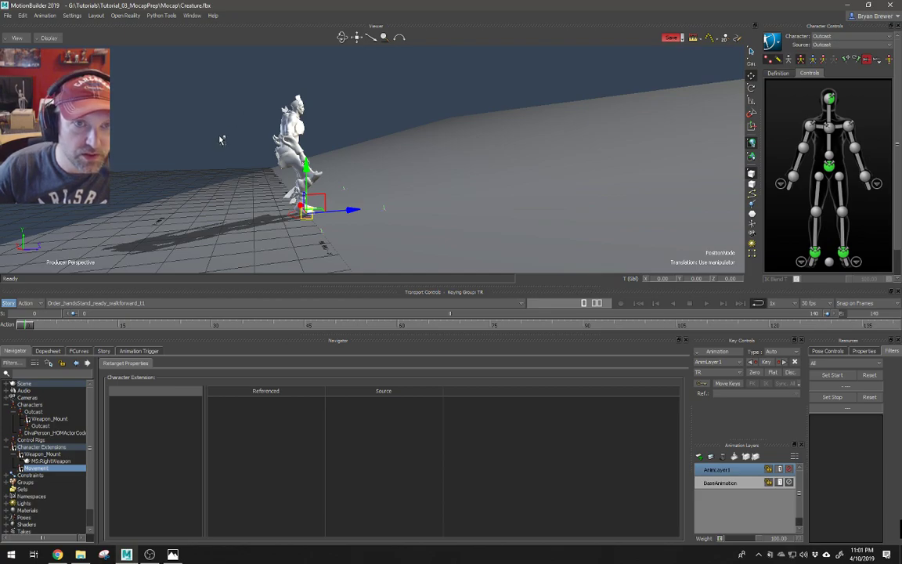
left_click_drag(42, 471, 41, 469, "alt")
left_click(61, 470)
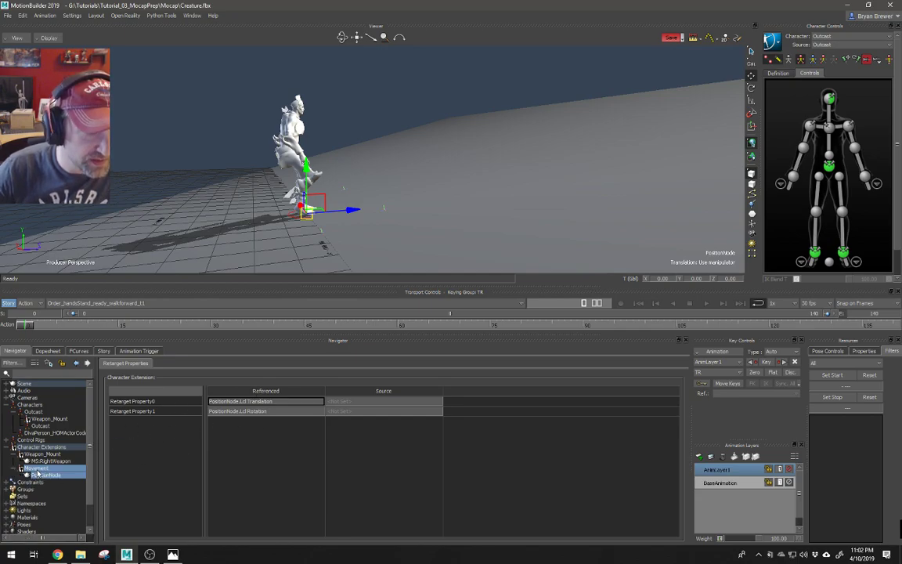
Attach the Movement extension to the Outcast character and accept the reference object notice
key("Up")
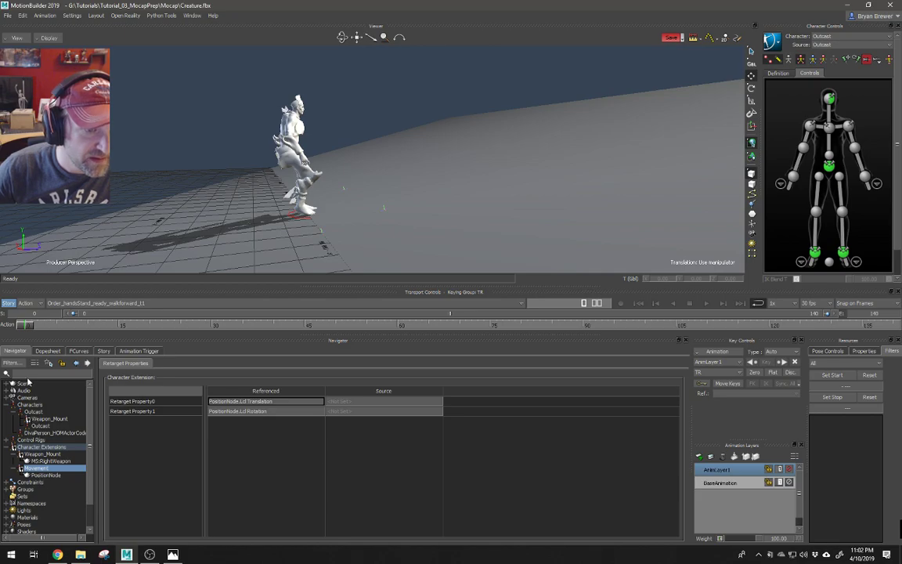
left_click_drag(33, 472, 33, 411)
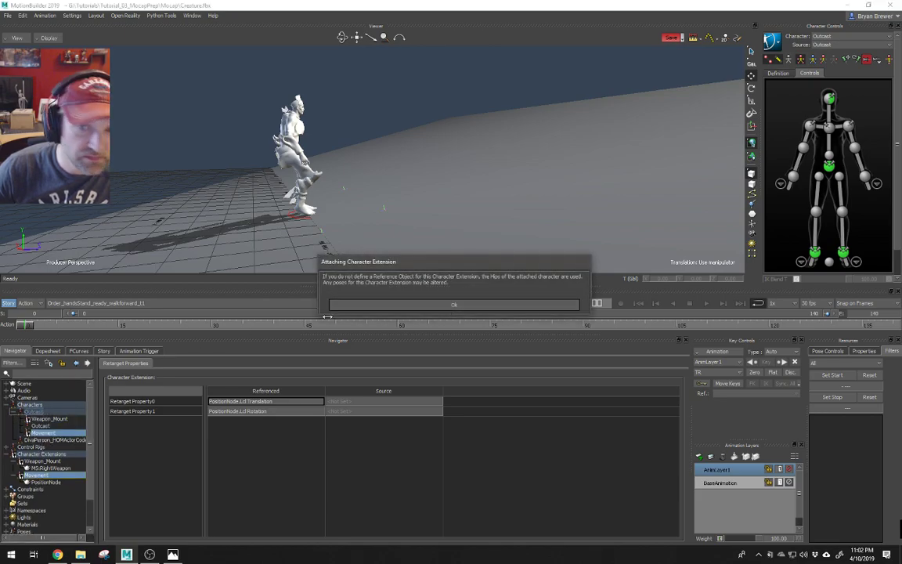
left_click(443, 304)
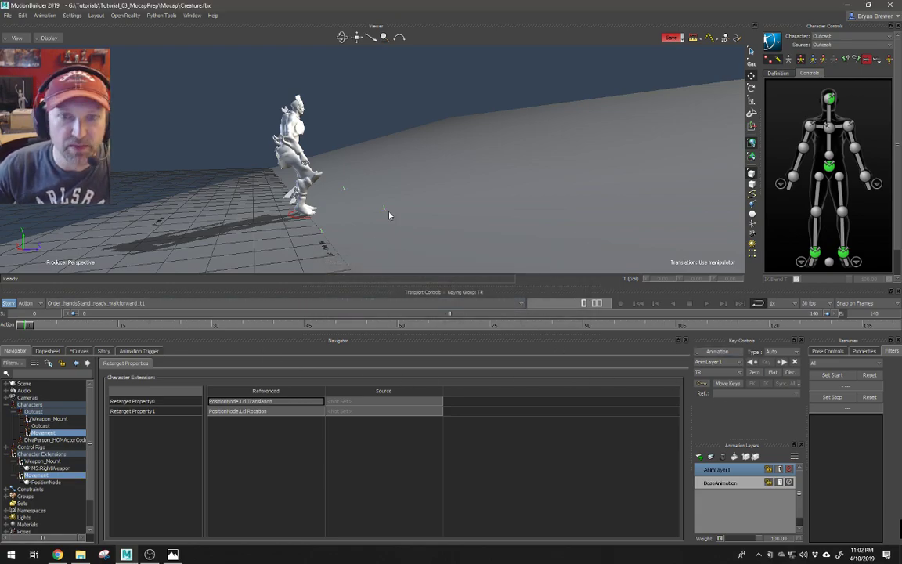
Display the Pose Controls in the Resources area and frame the character
left_click(863, 351)
left_click(827, 351)
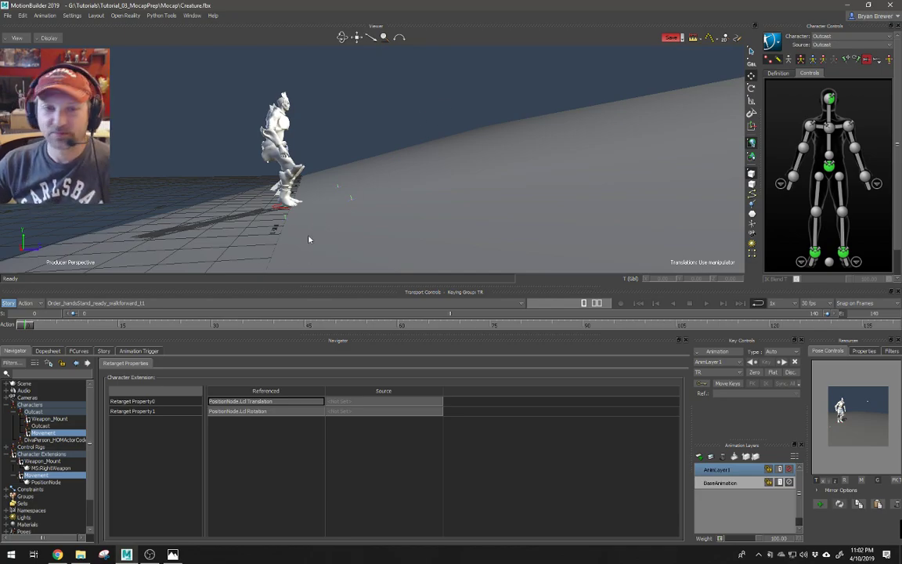
left_click_drag(295, 207, 701, 123, "ctrl+shift")
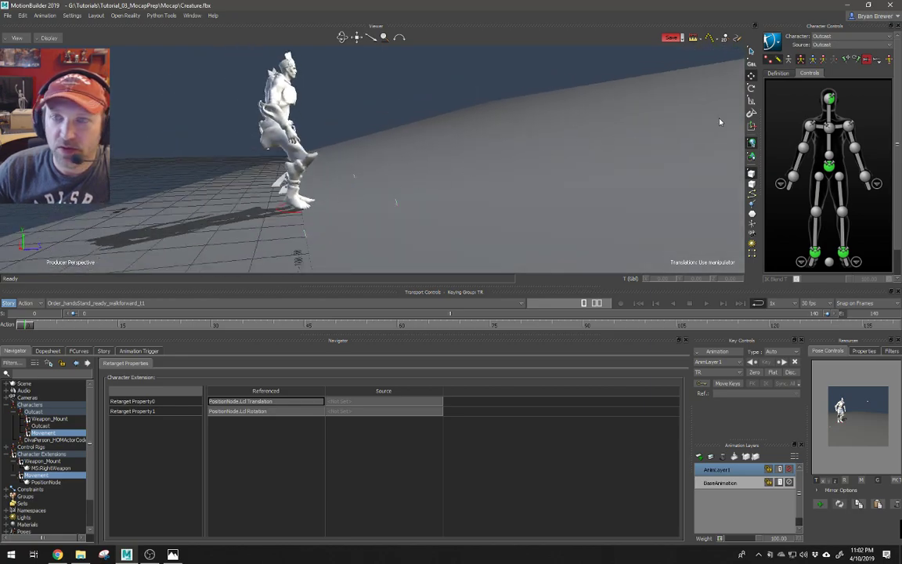
Select the hips effector at frame 0 and try to shift it backward, undoing the move
left_click(829, 166)
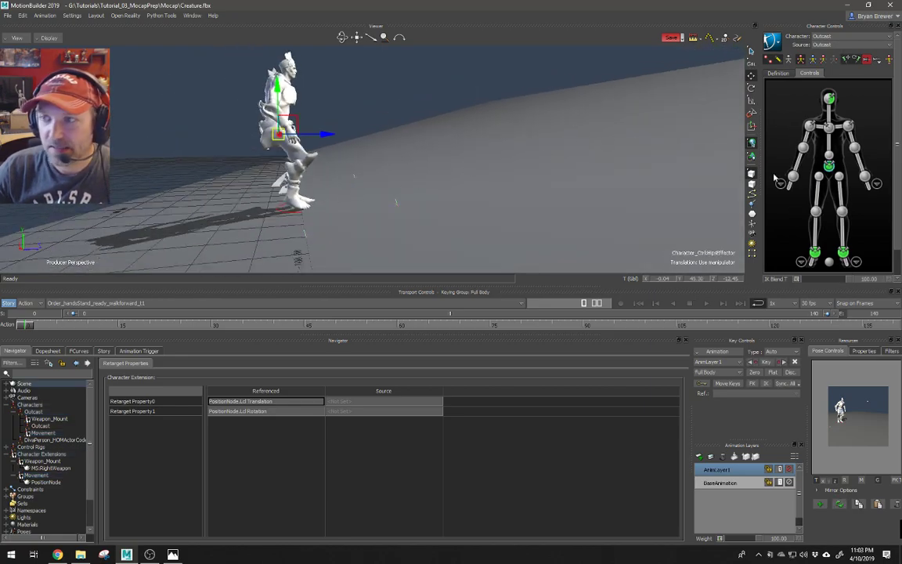
left_click_drag(391, 157, 345, 159, "ctrl")
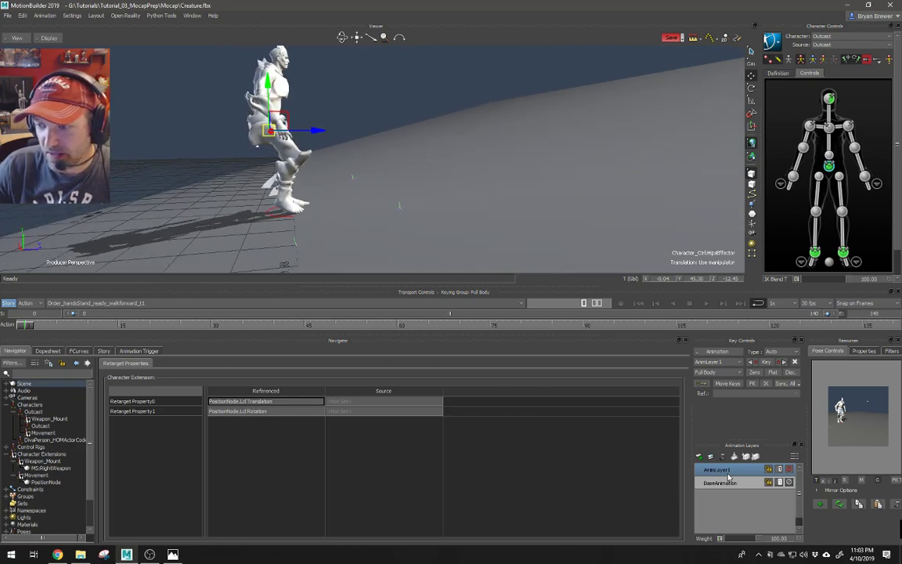
key("ctrl+space")
key("ctrl+space")
left_click_drag(158, 327, 25, 325)
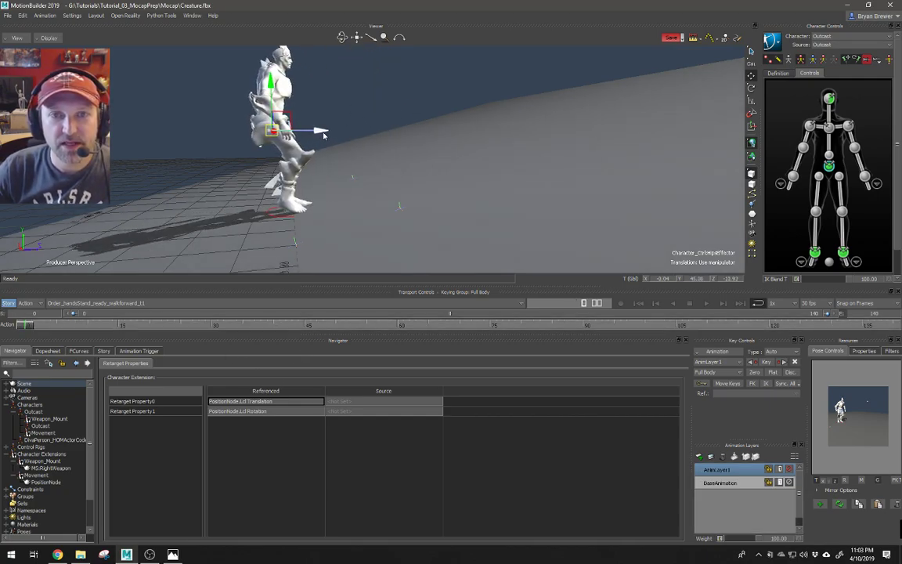
left_click_drag(285, 125, 267, 125)
key("ctrl+z")
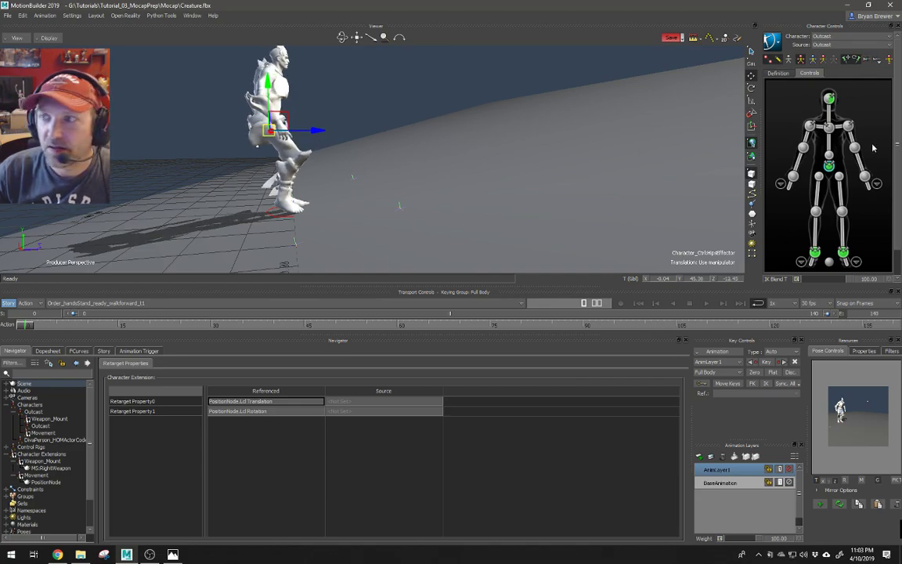
left_click(829, 128)
left_click(848, 126, "shift")
left_click(810, 126, "shift")
left_click(829, 98, "shift")
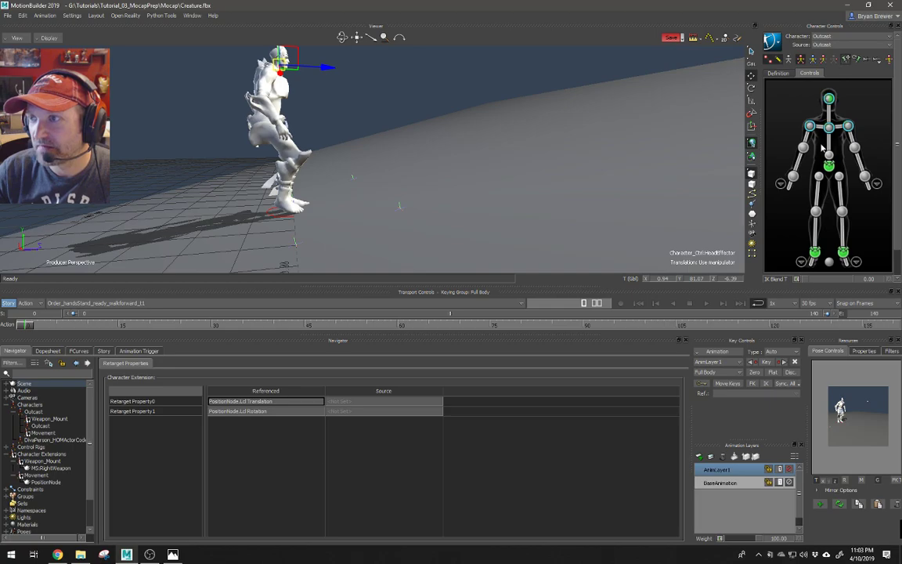
left_click(317, 132)
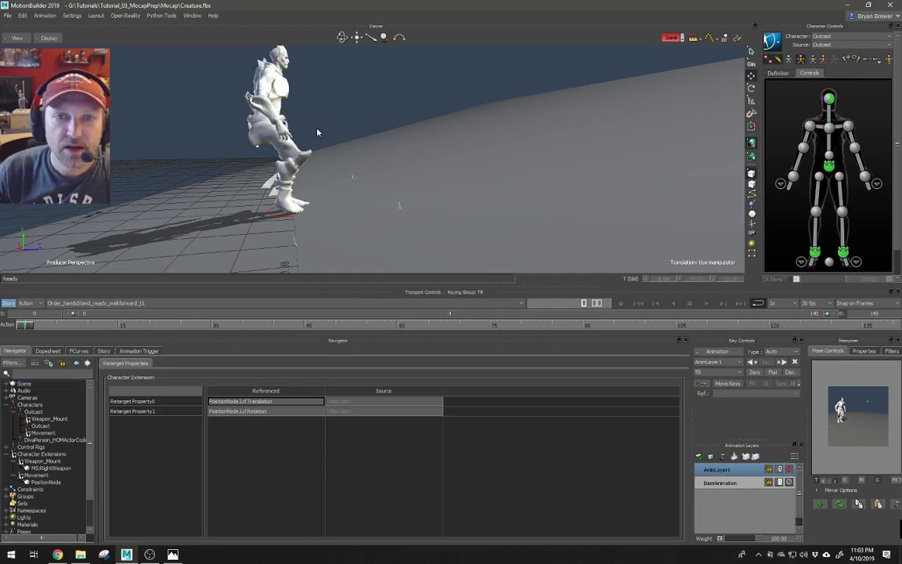
left_click(831, 168)
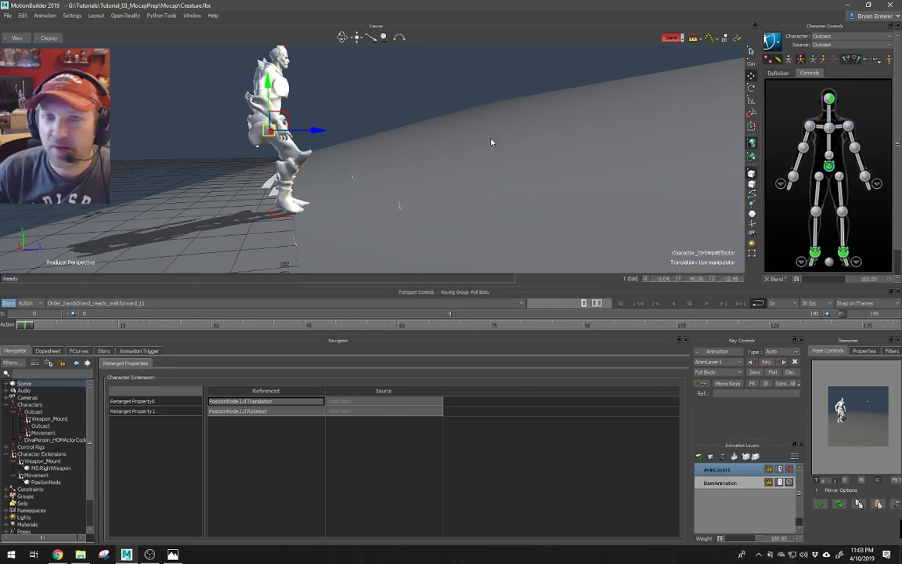
left_click(319, 132)
Shift the hips effector forward about 9.2 and up about 0.7, and rotate it about 17° at frame 0 on AnimLayer1
left_click(832, 167)
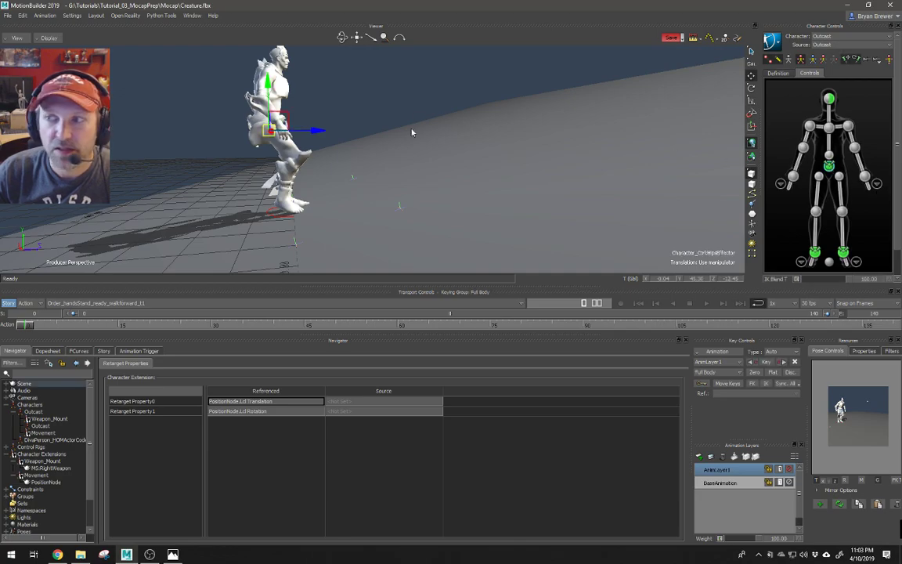
left_click_drag(320, 134, 331, 135)
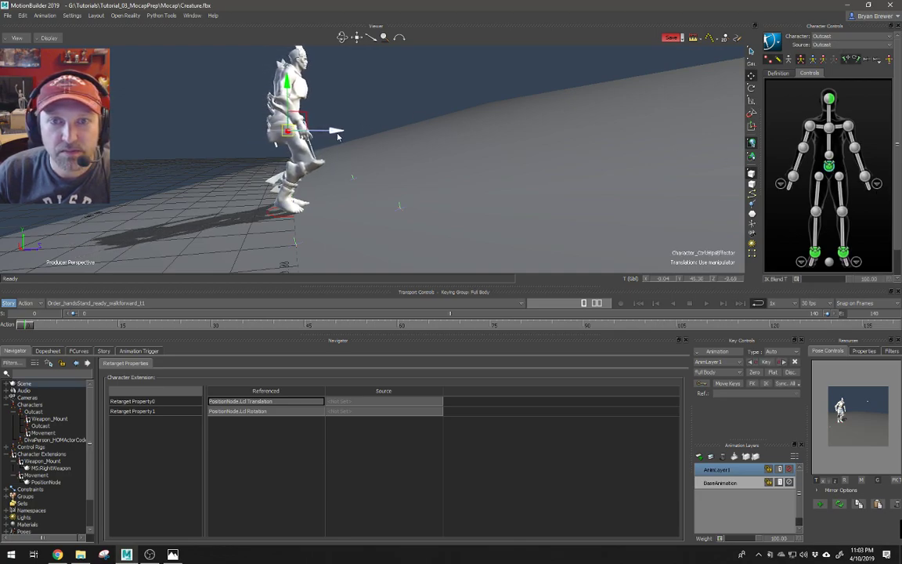
key("e")
left_click_drag(360, 100, 377, 127)
key("w")
left_click_drag(316, 123, 315, 122)
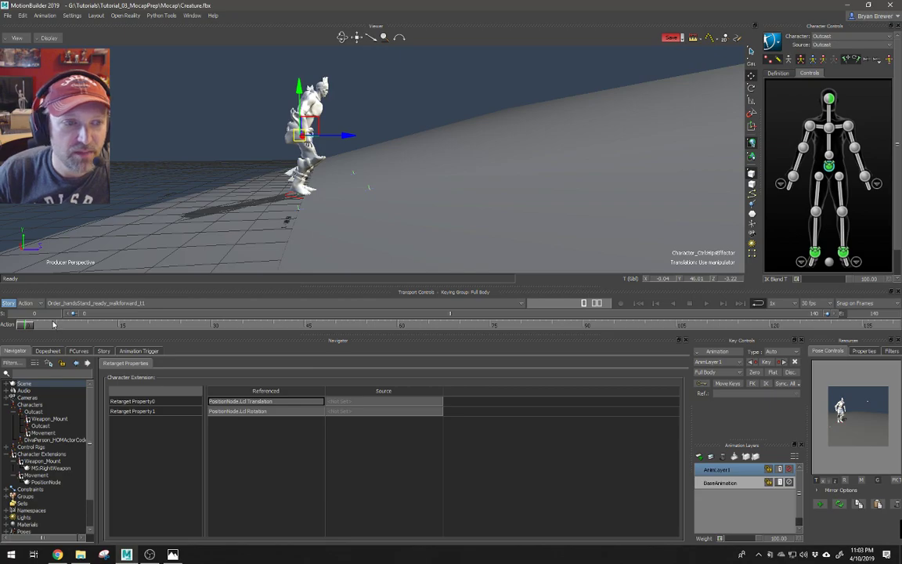
Play the walk up the slope and examine the feet and leg poses around frame 23
key("space")
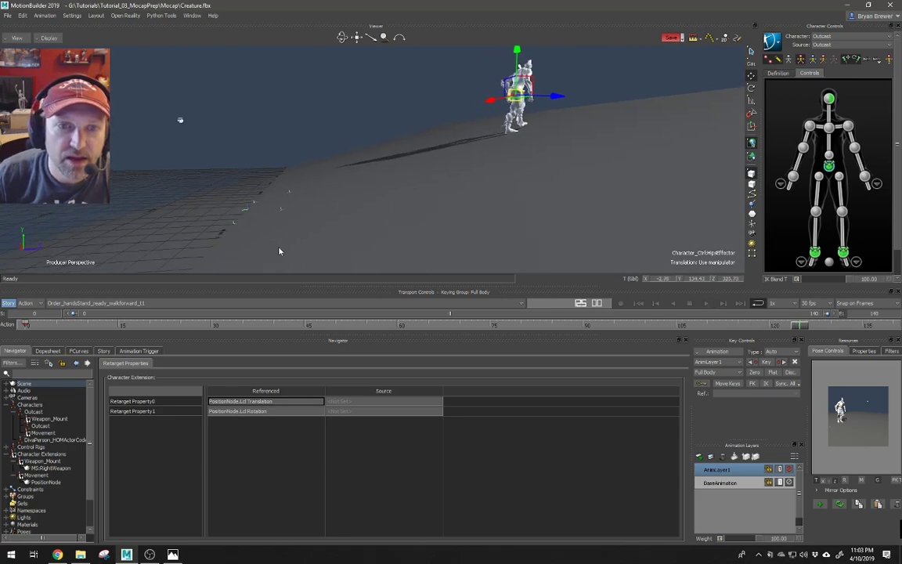
left_click(87, 326)
left_click_drag(87, 327, 166, 331)
right_click_drag(395, 262, 423, 212, "alt")
middle_click_drag(423, 212, 461, 196, "alt")
mouse_move(398, 254)
right_mouse_down("alt")
mouse_move(400, 201)
mouse_move(402, 261)
right_mouse_up("alt")
middle_click_drag(460, 158, 399, 185, "alt")
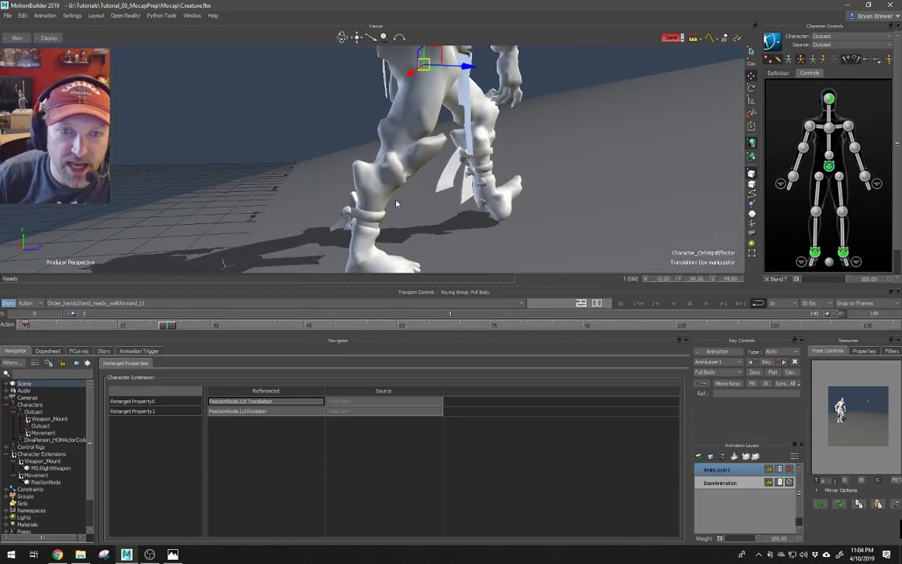
left_click_drag(399, 185, 340, 216, "alt")
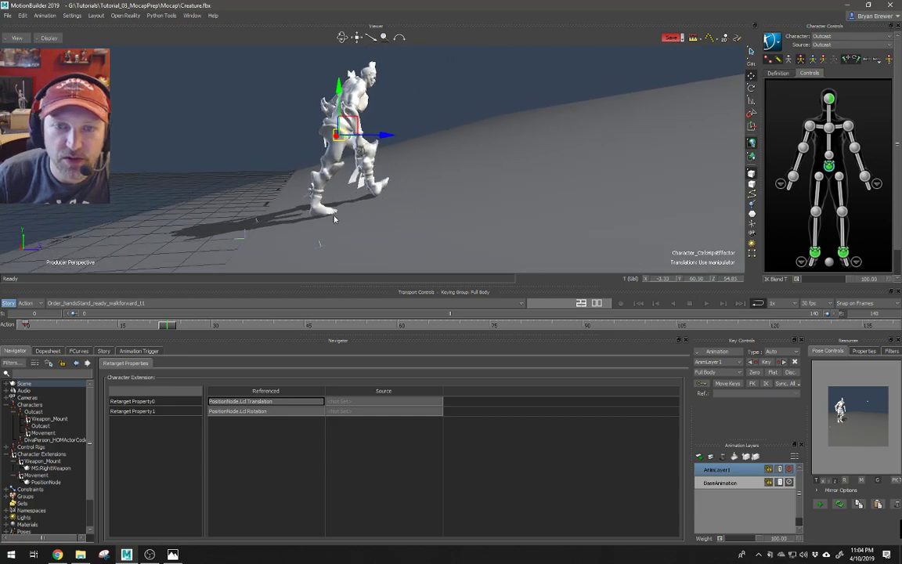
Lower the hips effector's Y translation key at frame 0 to -1.52 on its function curve
left_click(78, 350)
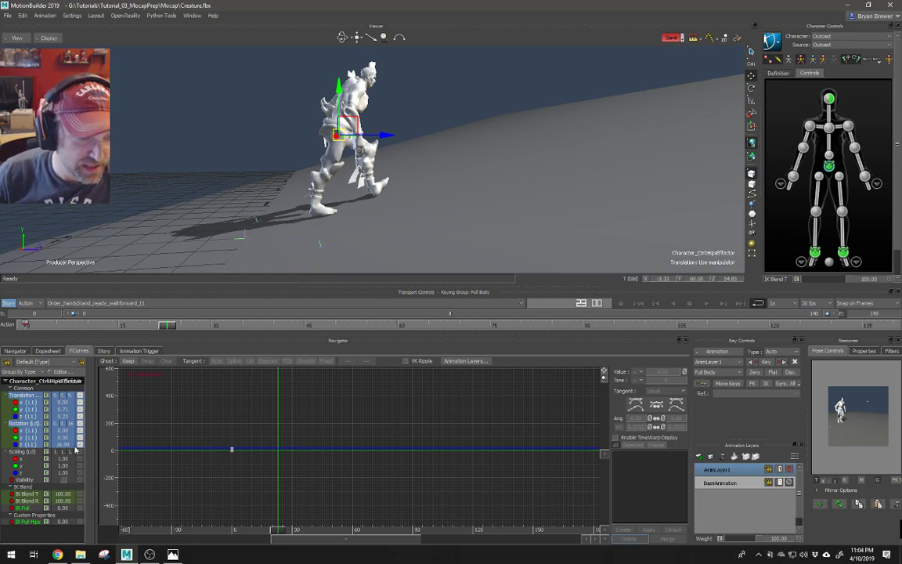
left_click(25, 399)
key("a")
right_click_drag(274, 424, 294, 379, "alt")
left_click_drag(250, 452, 252, 451)
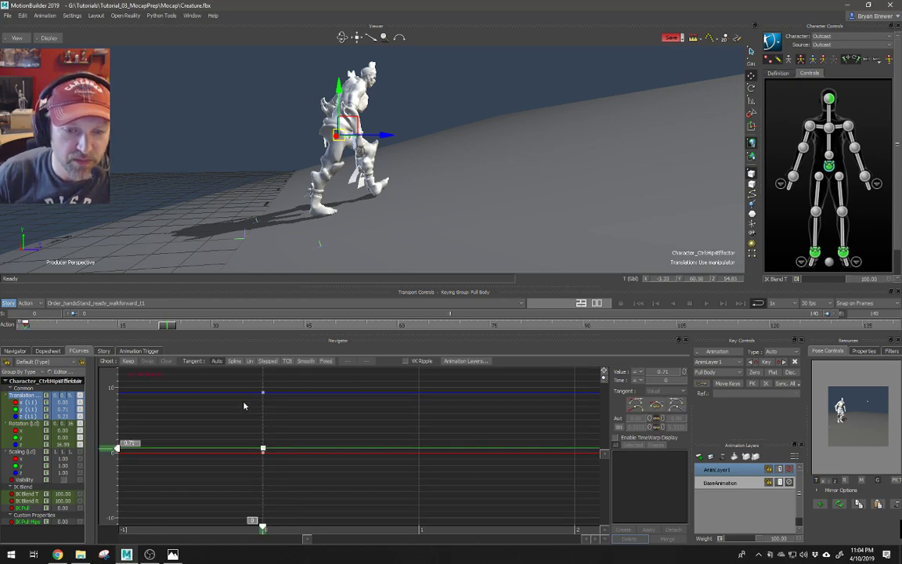
left_click_drag(117, 451, 115, 465)
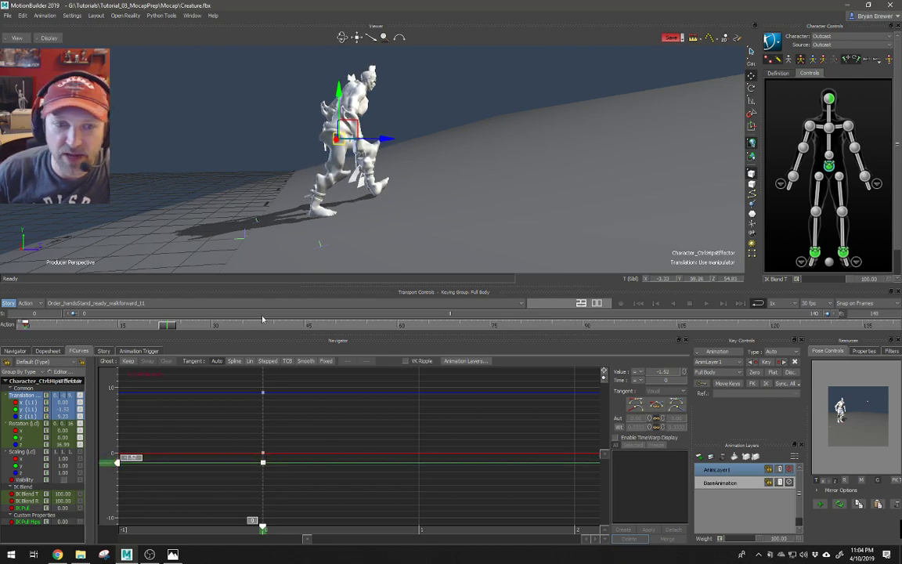
Play the walk again and examine the lowered hips pose from the side at frame 0
left_click_drag(172, 327, 96, 327)
key("space")
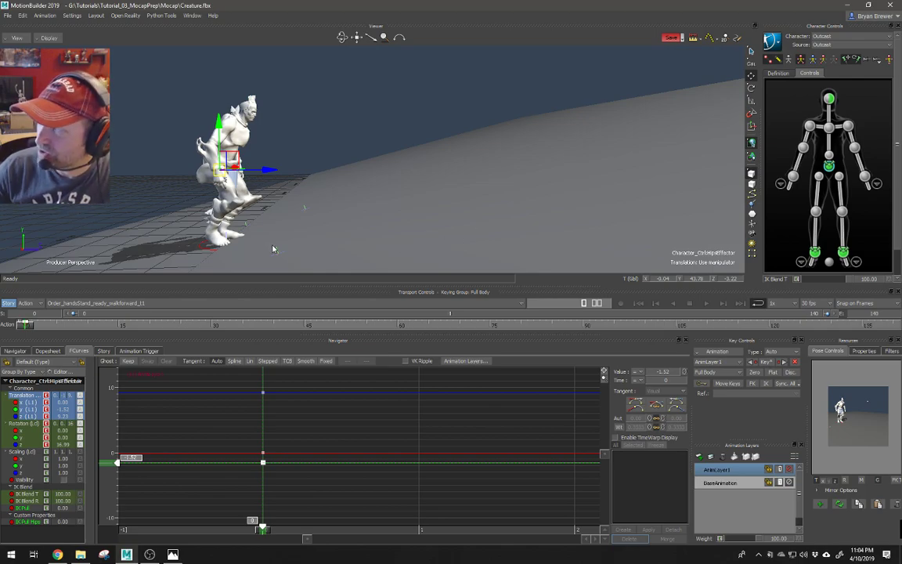
left_click_drag(225, 210, 286, 209, "alt")
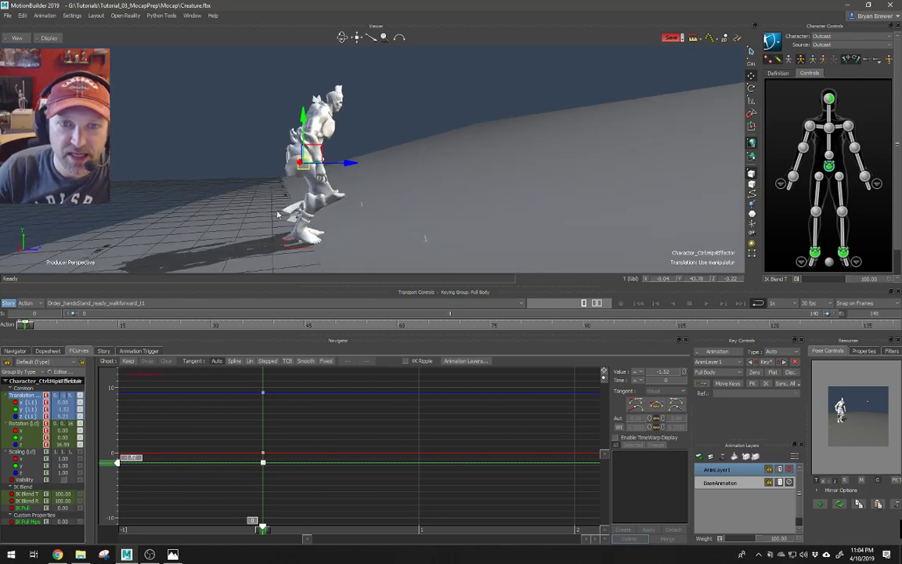
right_click_drag(286, 209, 294, 209, "alt")
mouse_move(294, 210)
middle_mouse_down("alt")
mouse_move(302, 218)
mouse_move(308, 210)
middle_mouse_up("alt")
left_click_drag(309, 210, 306, 212, "alt")
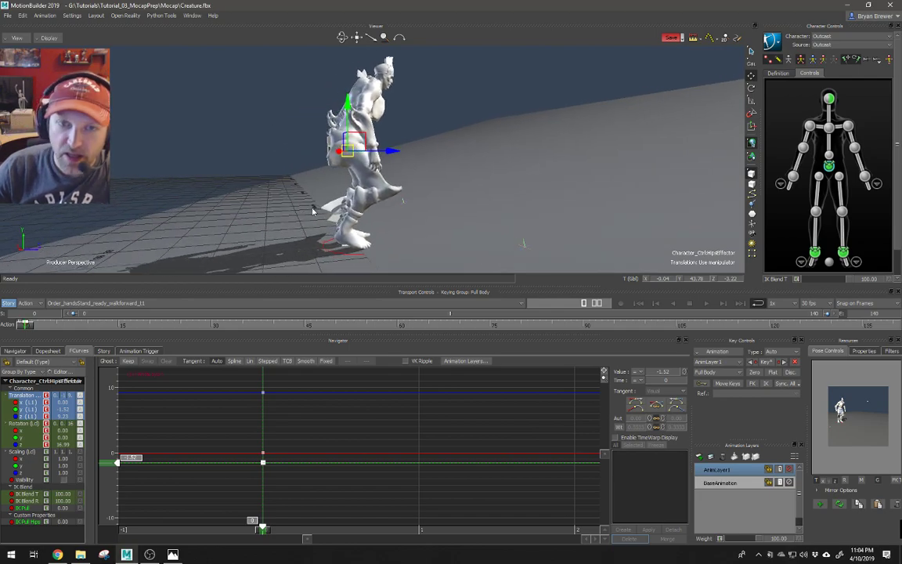
right_click_drag(323, 229, 347, 227, "alt")
mouse_move(346, 227)
left_mouse_down("alt")
mouse_move(338, 223)
mouse_move(353, 223)
left_mouse_up("alt")
Lower the hips effector's Z translation key at frame 0 to 6.78 on its function curve
left_click_drag(27, 325, 24, 324)
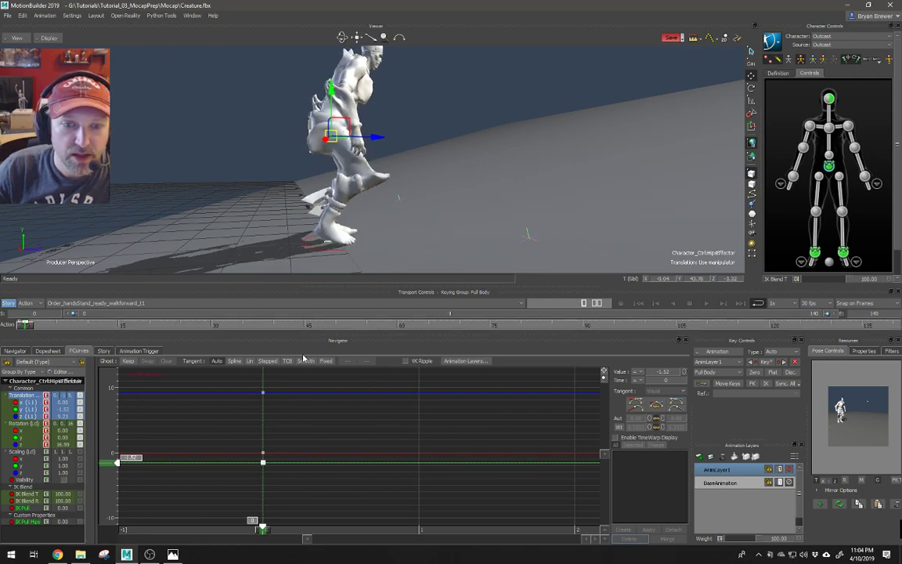
left_click(263, 391)
left_click_drag(115, 396, 113, 413)
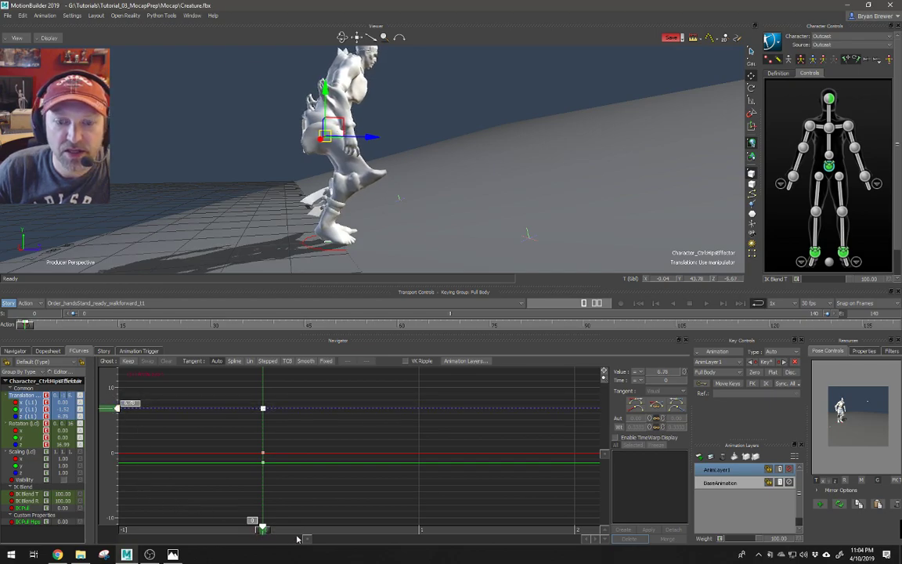
Scrub through the walk and examine the hips curves and the uphill stride around frames 94 to 118
left_click_drag(346, 459, 232, 447, "ctrl")
key("a")
left_click_drag(266, 419, 549, 423, "shift")
left_click_drag(550, 426, 205, 432, "ctrl")
left_click_drag(498, 446, 206, 418, "ctrl")
left_click_drag(462, 431, 332, 435, "ctrl")
left_click_drag(312, 533, 335, 538)
left_click_drag(565, 205, 520, 254, "ctrl")
left_click_drag(344, 529, 406, 543)
left_click_drag(585, 194, 525, 194)
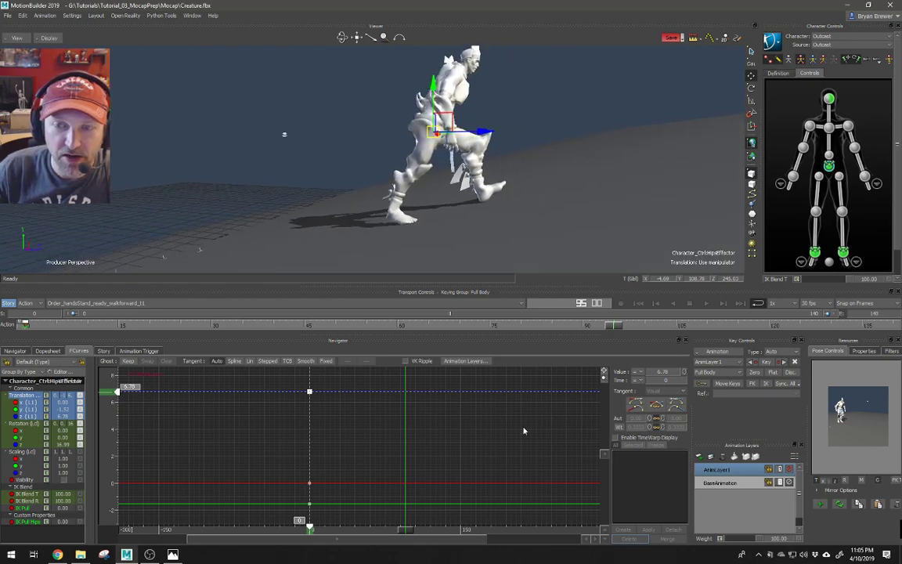
left_click_drag(630, 329, 611, 328)
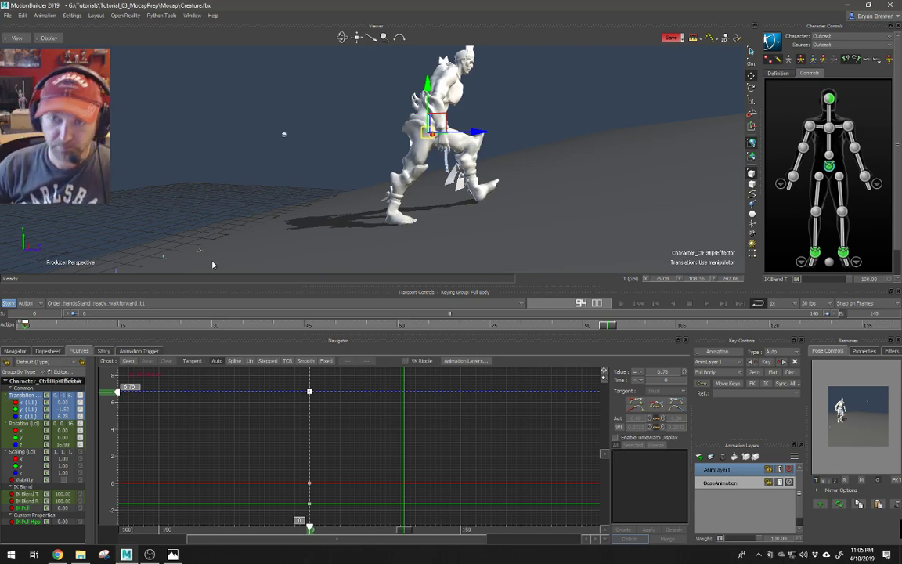
left_click_drag(573, 206, 502, 222, "ctrl")
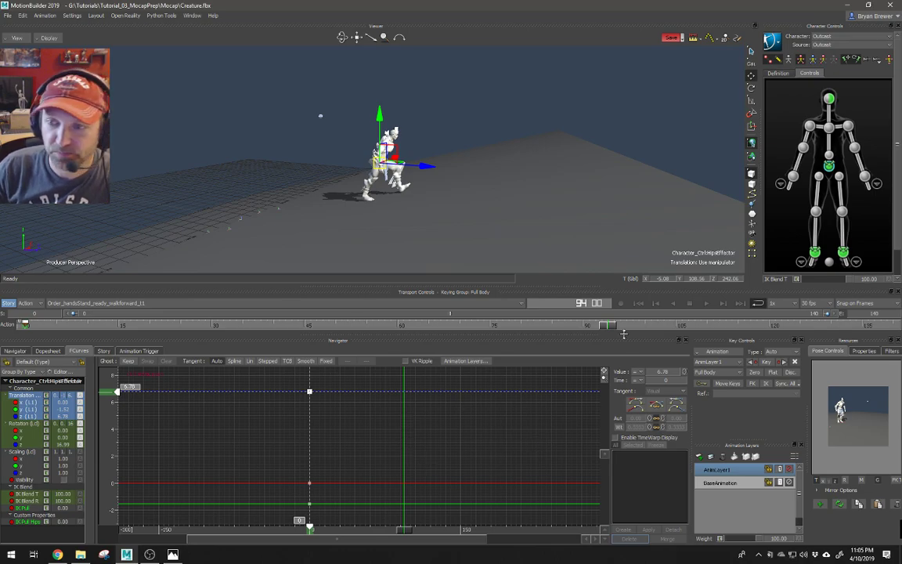
left_click_drag(623, 328, 627, 329)
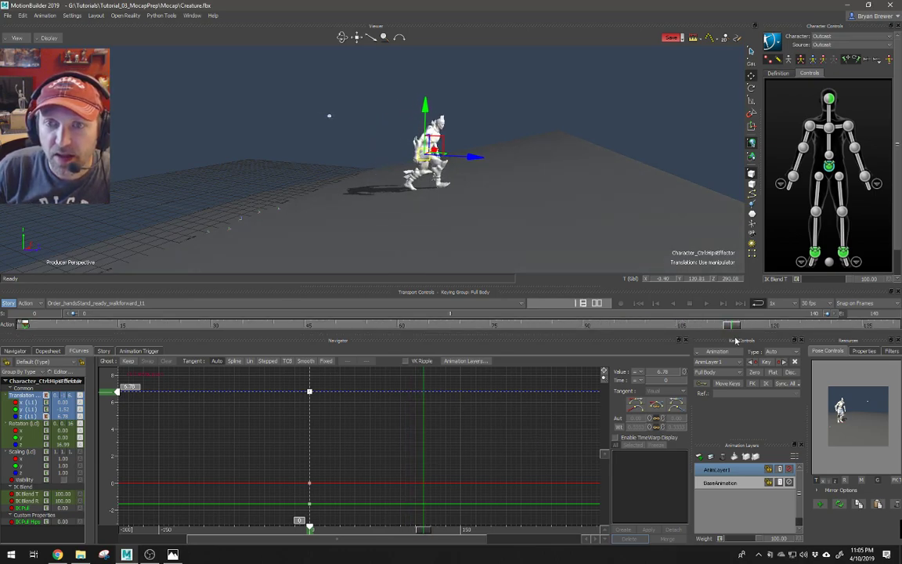
left_click_drag(823, 324, 608, 293)
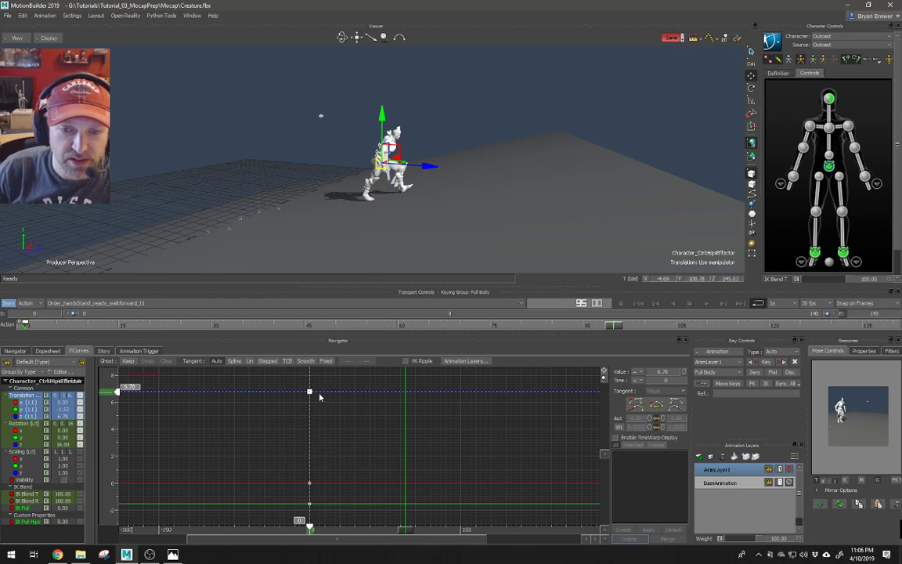
Select PositionNode in the schematic and return to the perspective view of the character
left_click_drag(404, 533, 200, 498)
left_click_drag(356, 190, 436, 181, "alt")
left_click_drag(406, 221, 380, 249, "alt")
key("ctrl+w")
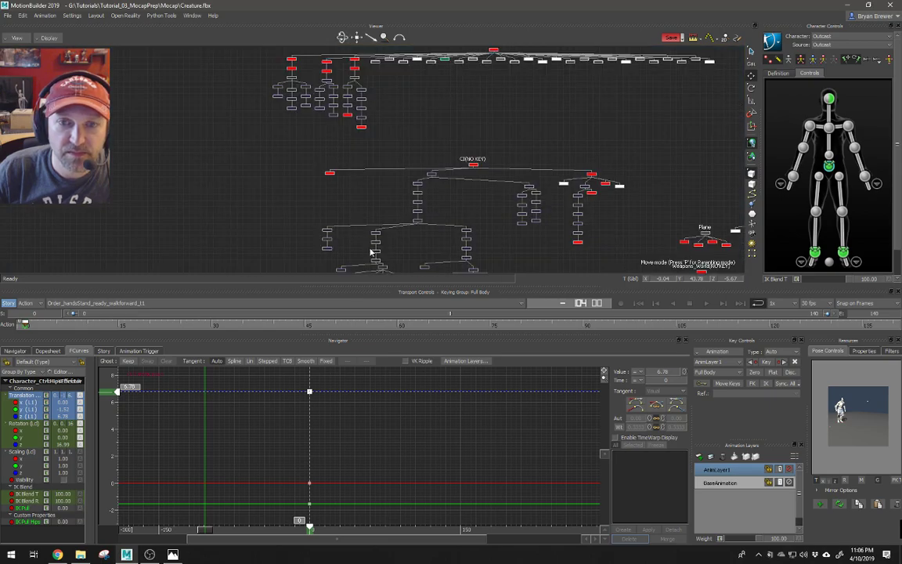
left_click_drag(358, 165, 311, 185)
key("ctrl+e")
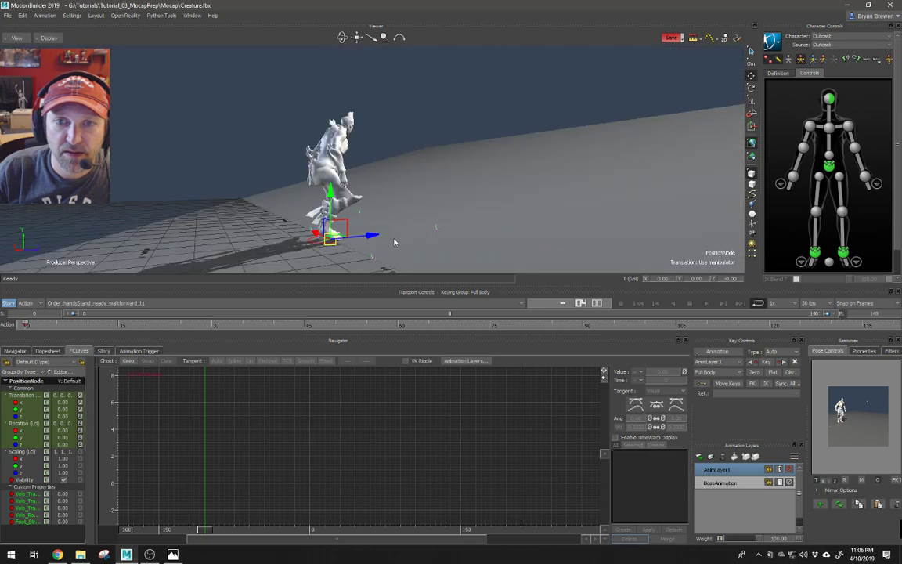
Try moving PositionNode away from the character and undo the move
left_click_drag(367, 218, 393, 254, "alt")
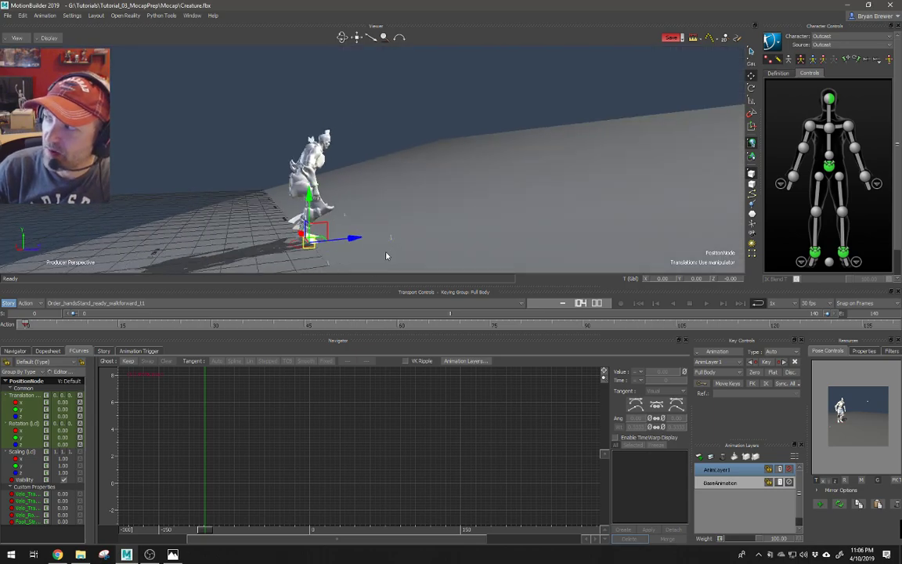
left_click_drag(313, 234, 505, 165)
key("ctrl+z")
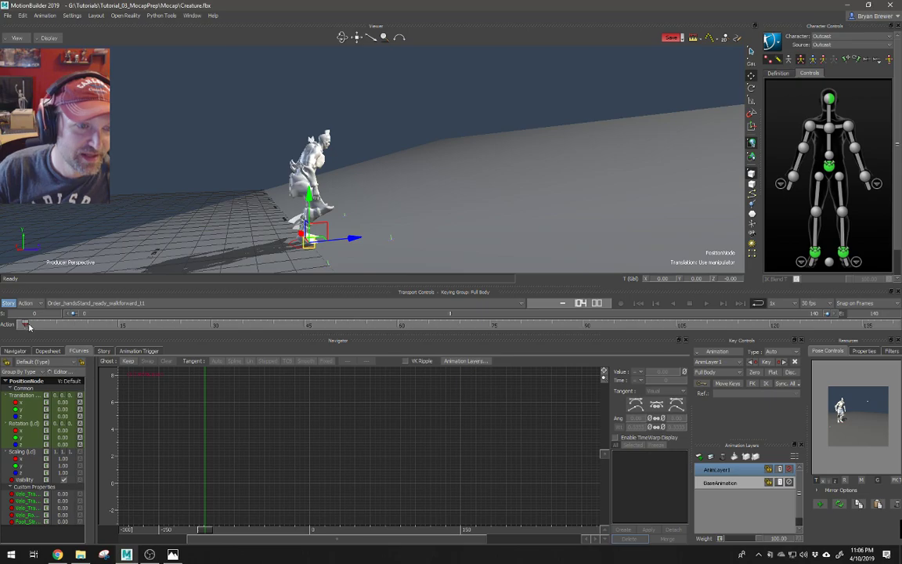
Go to frame 0, then mute and delete AnimLayer1
left_click(25, 326)
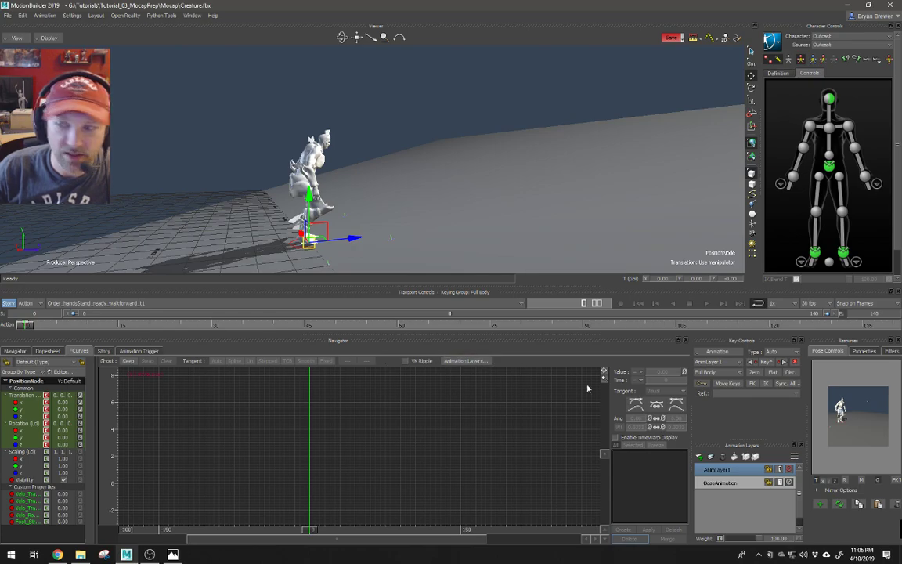
left_click(788, 470)
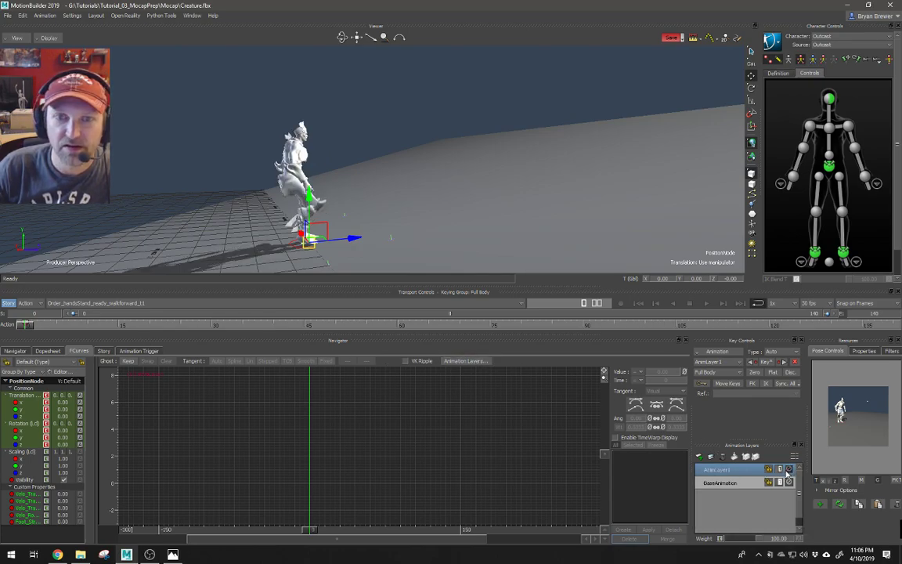
right_click(776, 473)
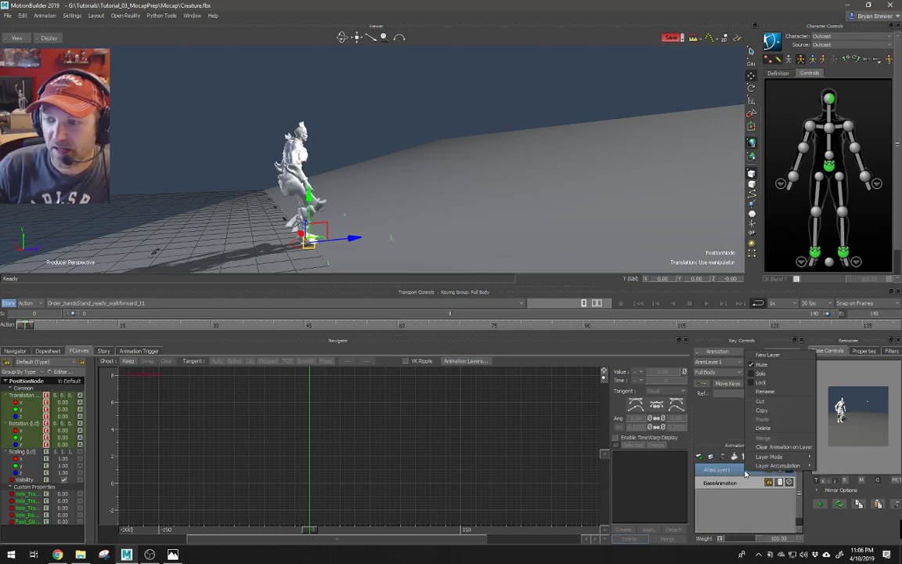
left_click(772, 429)
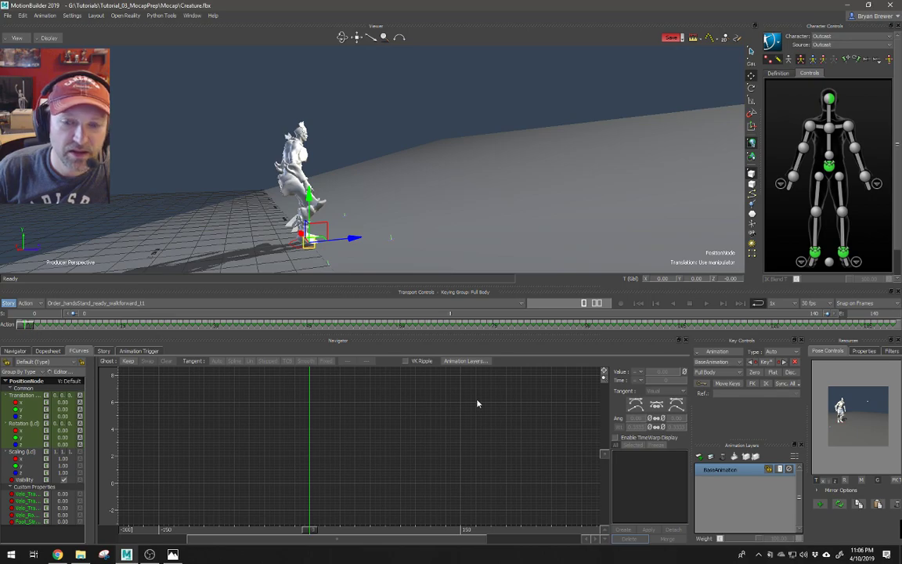
Store the Outcast character's frame 0 pose and widen the Resources area to show the pose list
left_click(820, 505)
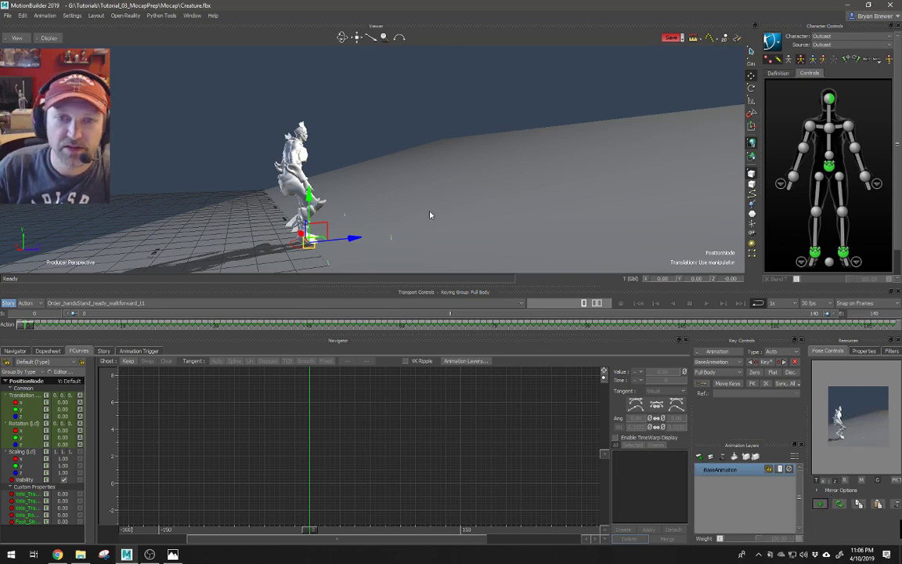
left_click_drag(471, 232, 554, 279, "alt")
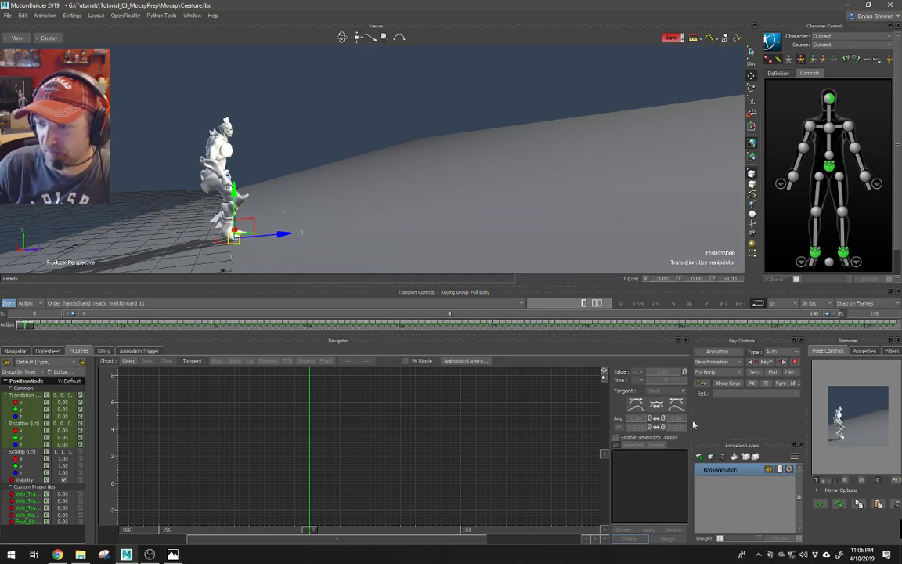
left_click_drag(693, 424, 654, 423)
left_click_drag(804, 415, 700, 421)
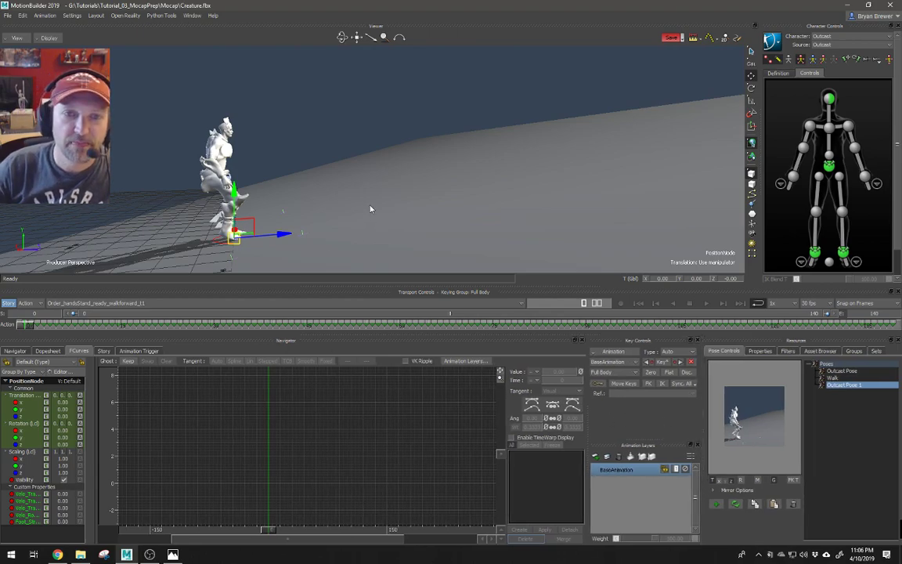
Add a new animation layer, go to frame 140 and paste the stored starting pose onto the character
left_click(594, 456)
left_click_drag(27, 325, 748, 350)
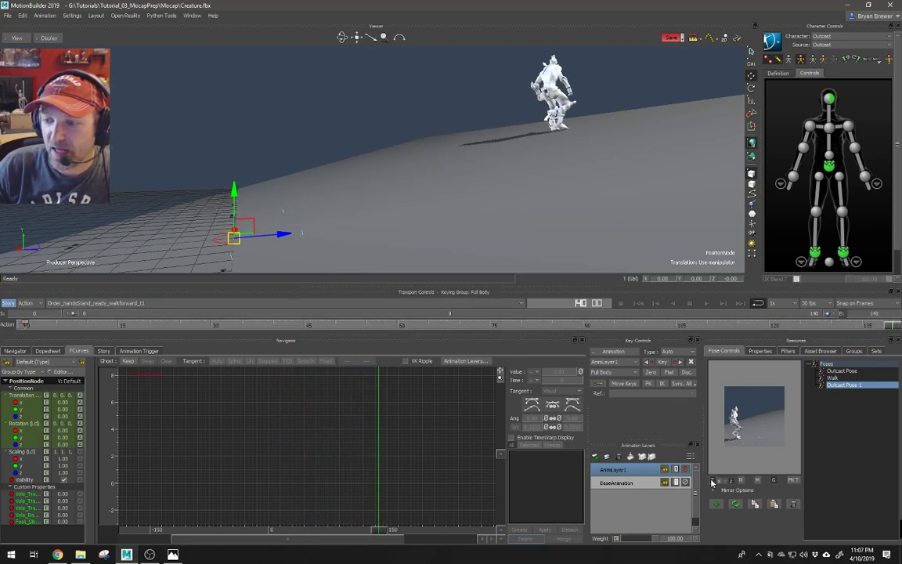
left_click(774, 504)
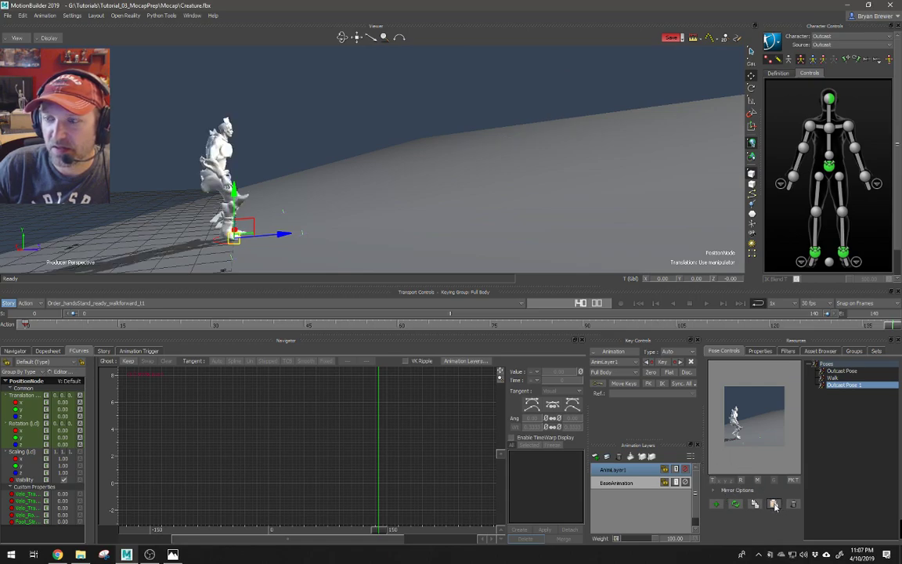
Undo the pasted starting pose, then try pasting it at frame 140 with different match options, undoing each attempt
key("ctrl+z")
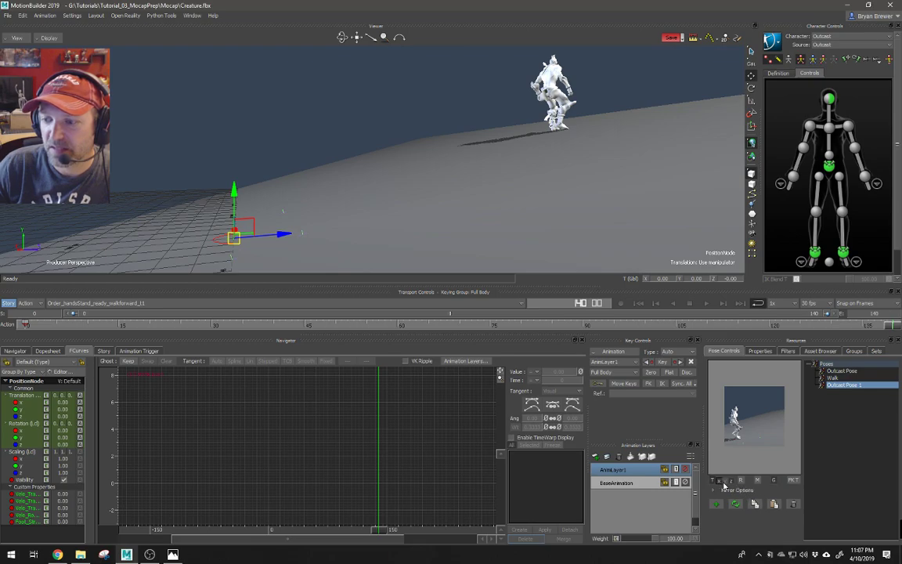
left_click(774, 505)
key("ctrl+z")
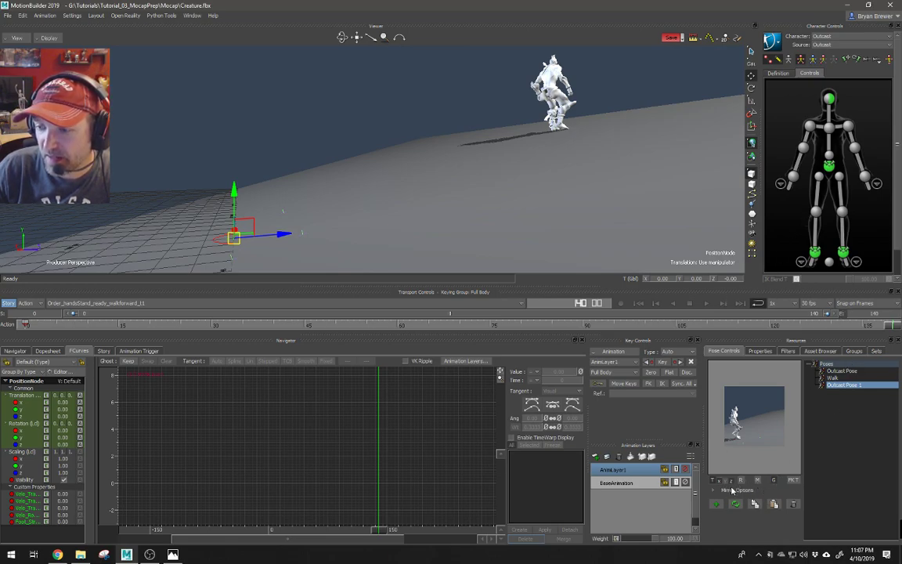
left_click(774, 504)
key("ctrl+z")
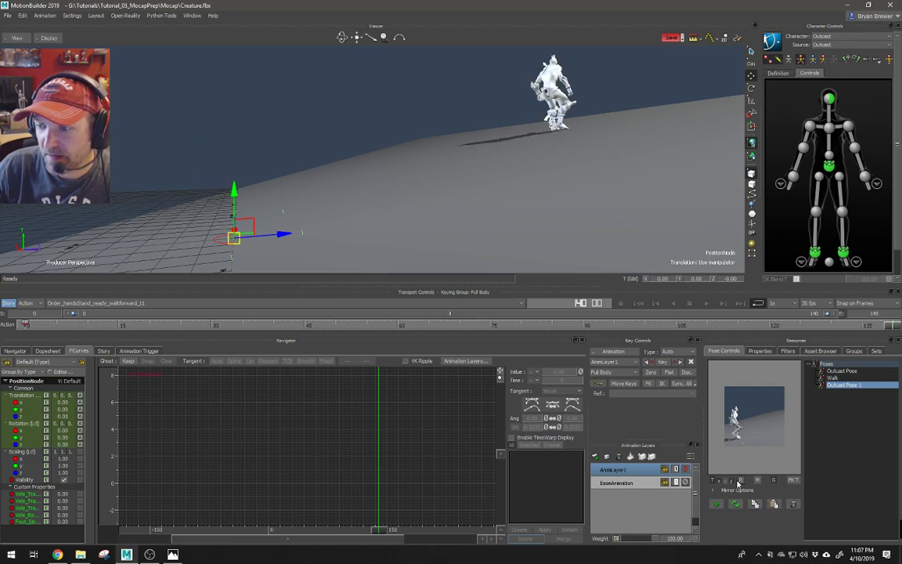
key("ctrl+y")
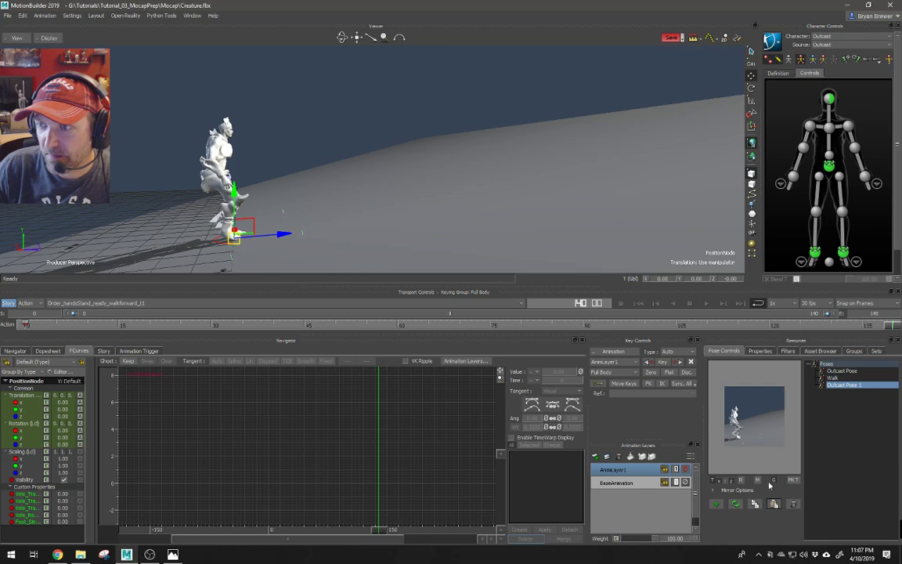
key("ctrl+z")
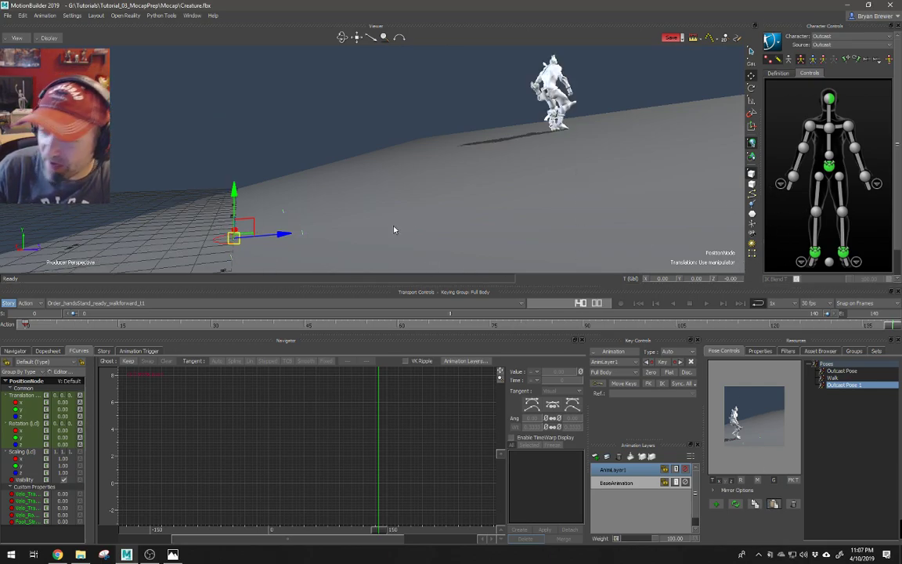
Paste the stored starting pose at frame 140 using the hips effector as the match reference
left_click(827, 169)
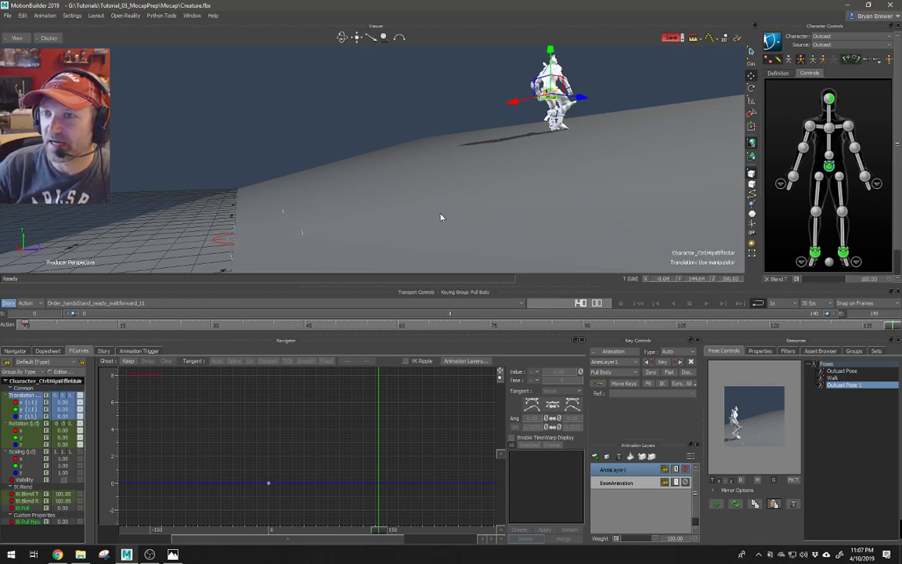
left_click(773, 503)
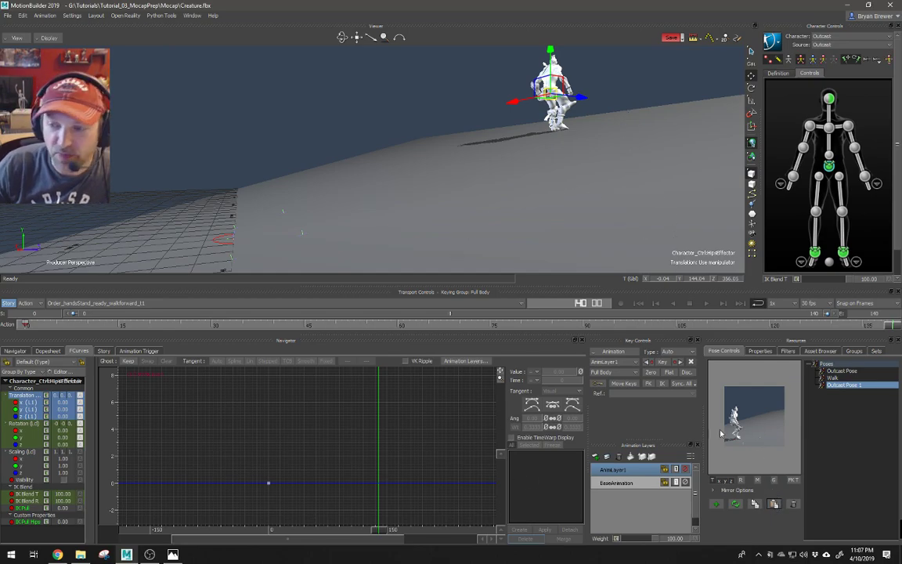
left_click_drag(571, 140, 559, 187, "alt")
middle_click_drag(560, 187, 483, 212, "alt")
right_click_drag(483, 211, 596, 232, "alt")
left_click_drag(596, 232, 561, 209, "alt")
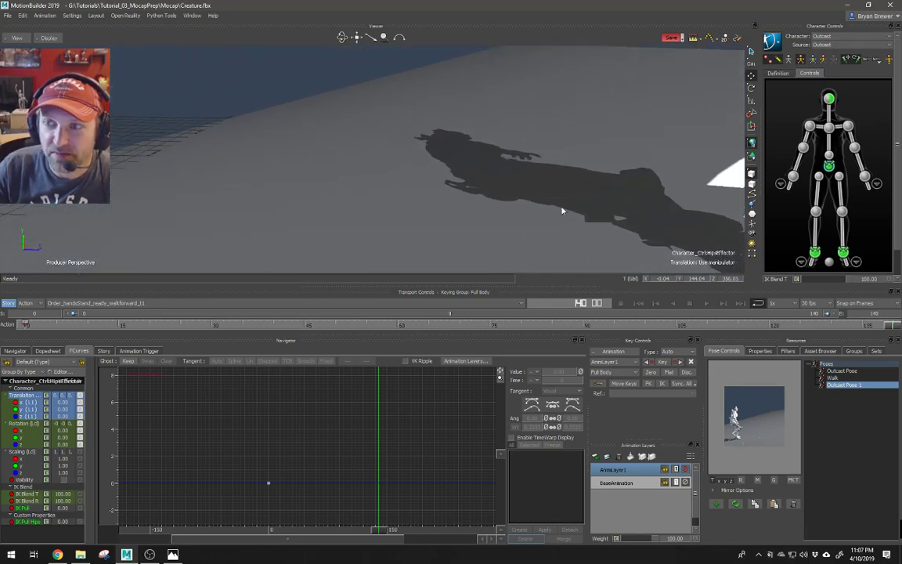
right_click_drag(561, 209, 497, 219, "alt")
left_click_drag(575, 223, 312, 238, "alt")
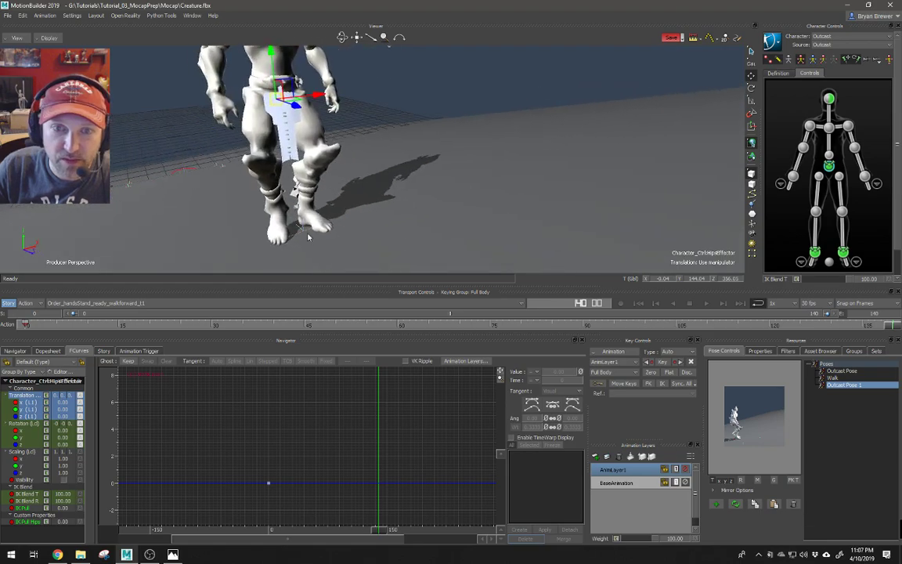
Key PositionNode on the animation layer at frame 140 and again at frame 0
left_click(302, 231)
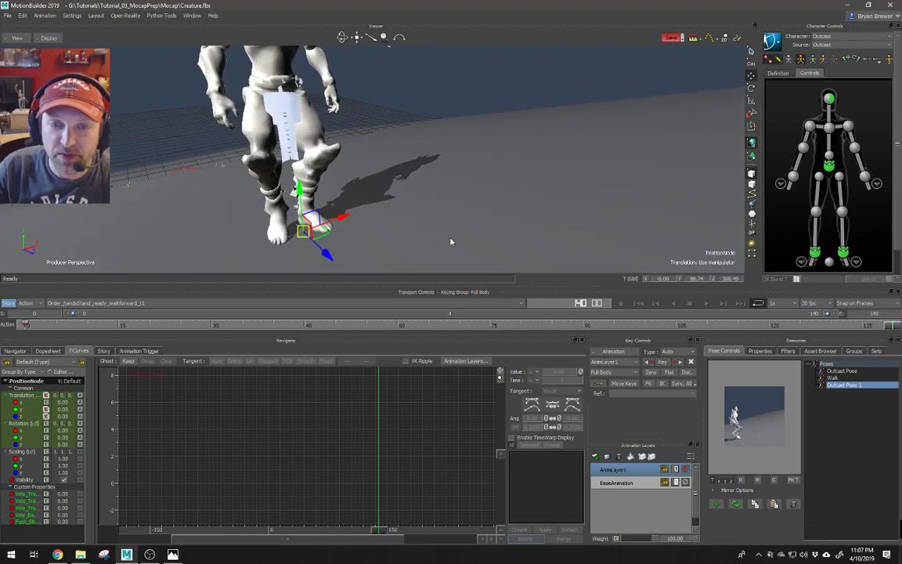
right_click_drag(457, 241, 403, 226, "alt")
left_click_drag(402, 227, 420, 217, "alt")
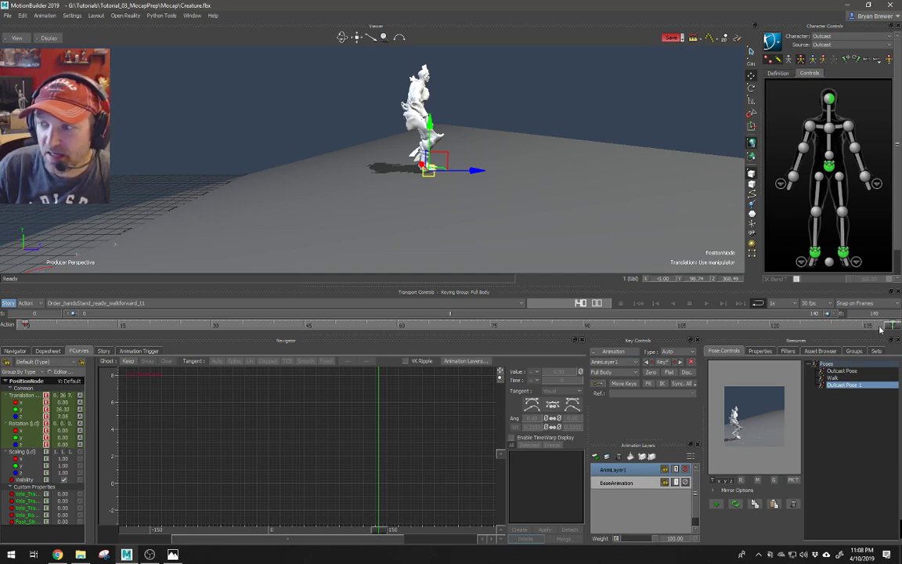
left_click(872, 325)
left_click_drag(873, 326, 45, 321)
left_click_drag(209, 242, 311, 257, "ctrl+shift")
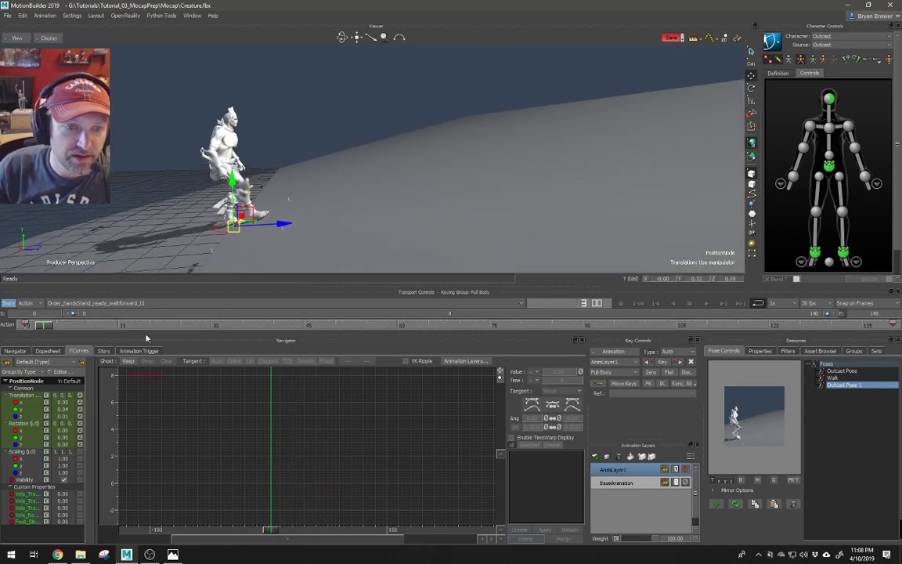
left_click_drag(45, 327, 19, 326)
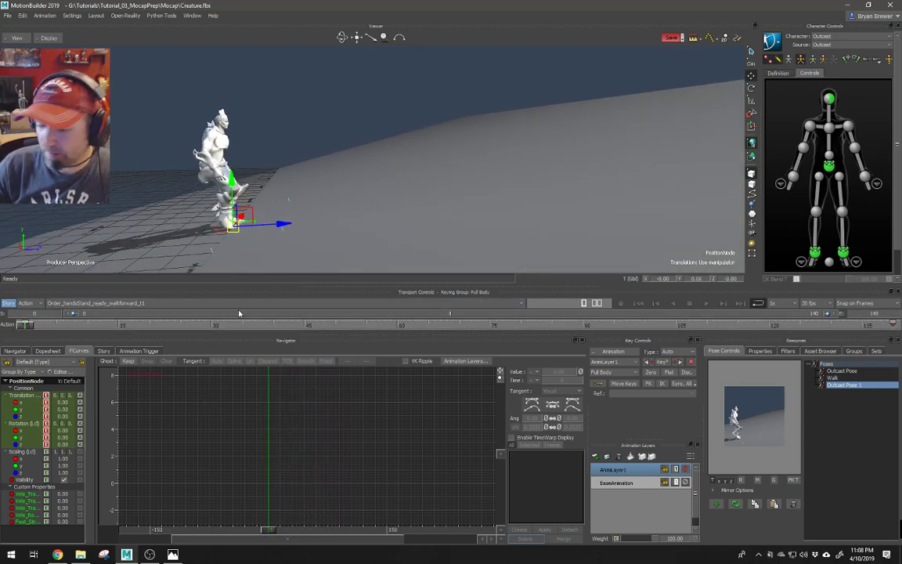
Show PositionNode's translation curves, select all their keys and set the tangents to linear
left_click(28, 396)
key("a")
left_click_drag(359, 433, 272, 374, "ctrl")
key("ctrl+a")
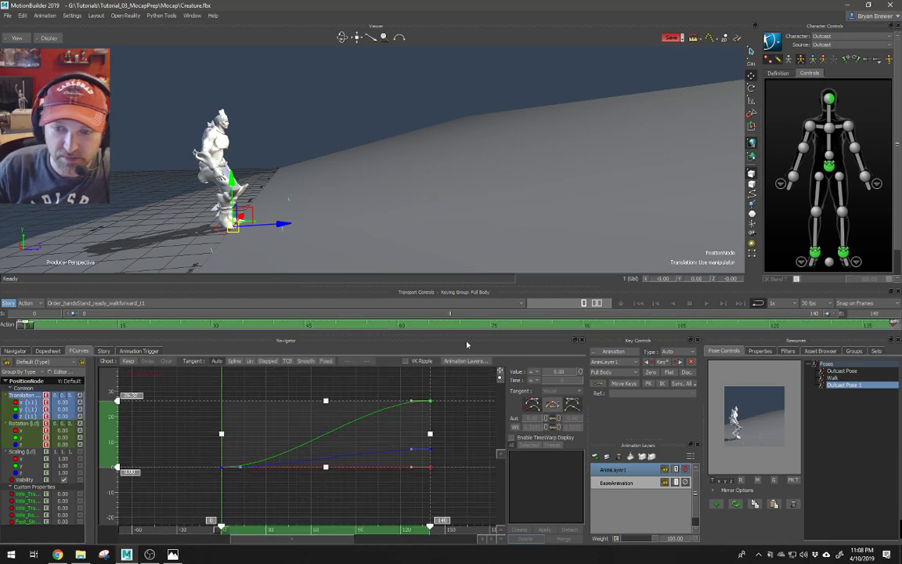
left_click(250, 361)
left_click(187, 399)
Play and scrub the walk to check how PositionNode follows the character, returning to the start of the timeline
key("space")
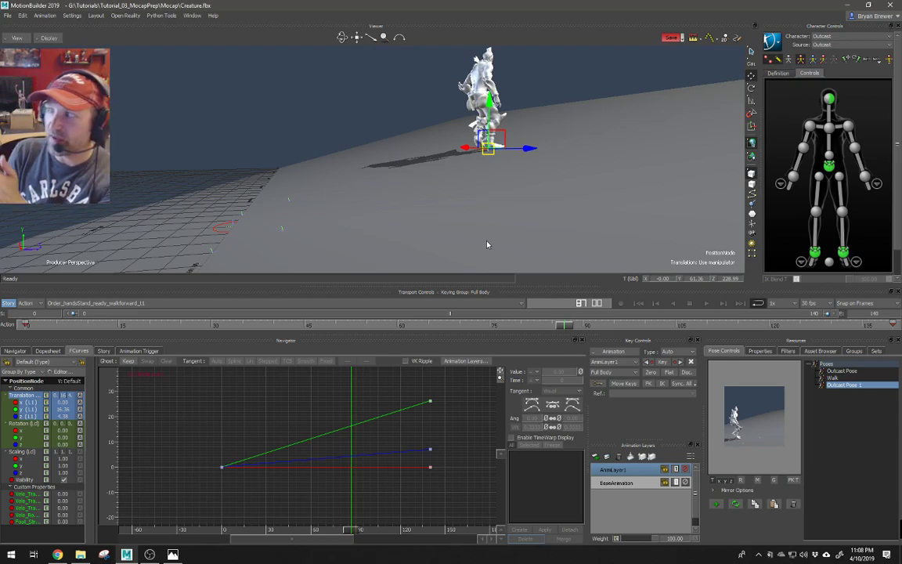
left_click_drag(403, 321, 376, 324)
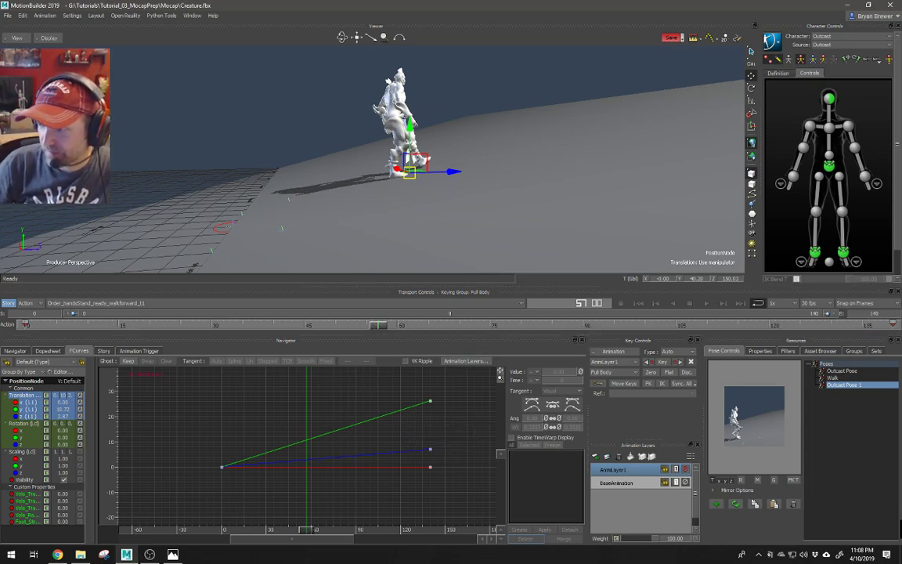
middle_click_drag(486, 210, 420, 221)
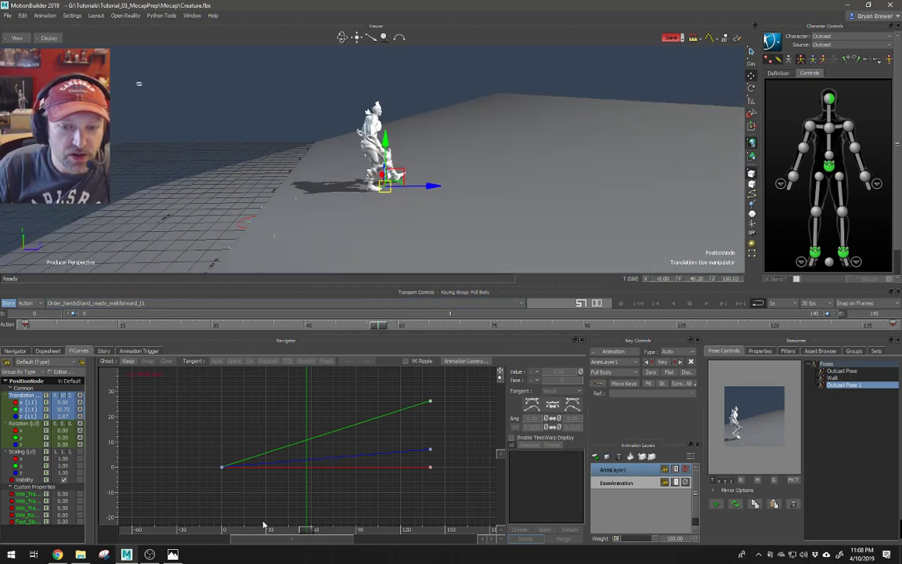
left_click_drag(276, 530, 221, 523)
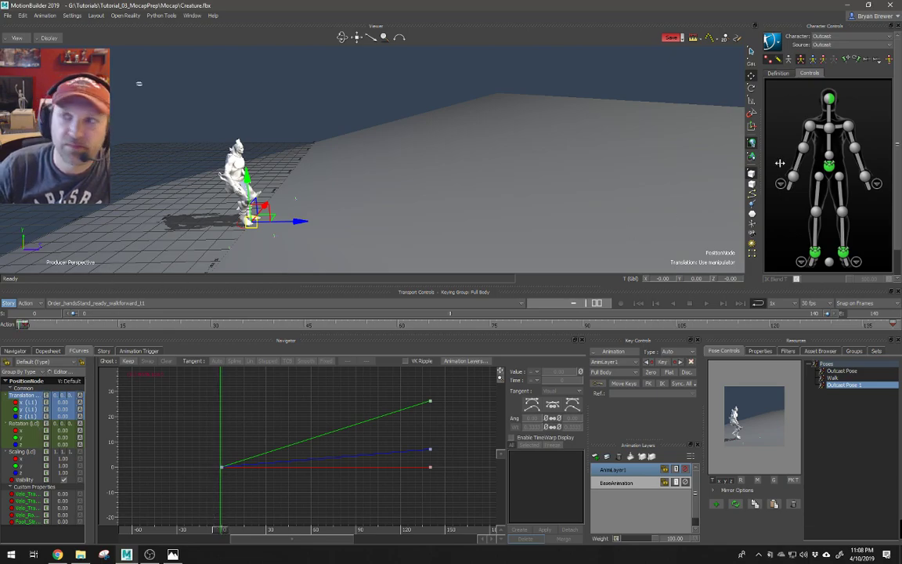
Bake the Outcast character's animation to the skeleton, then bake it back to the control rig
left_click(776, 44)
left_click(783, 86)
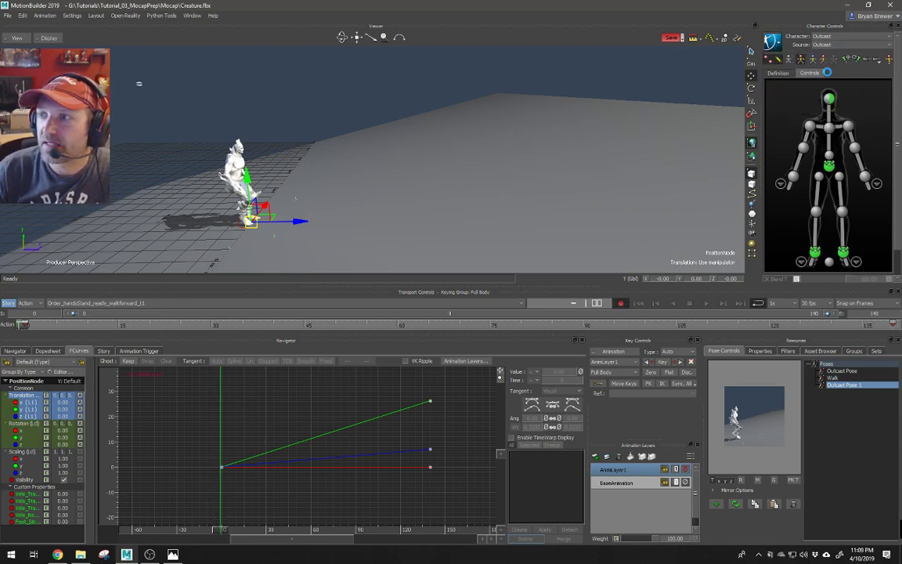
left_click(773, 41)
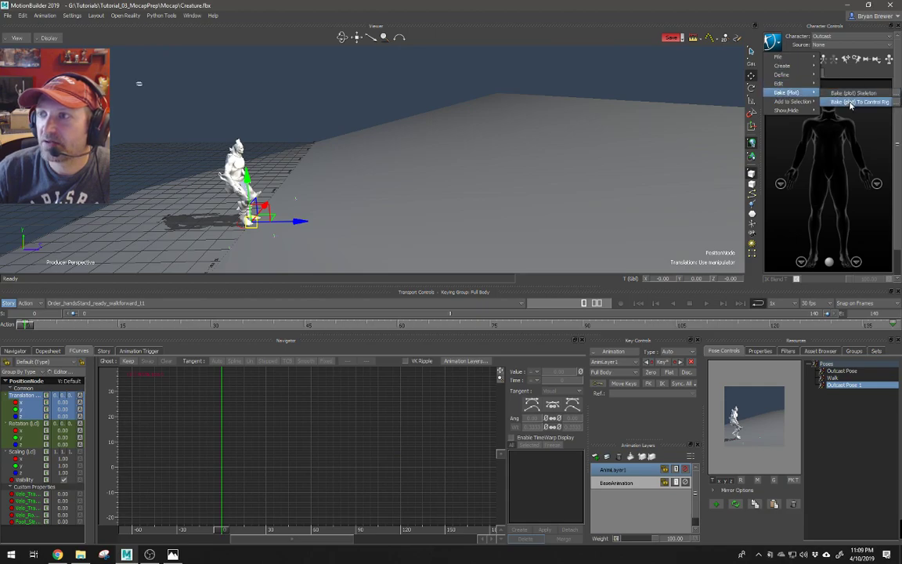
left_click(787, 96)
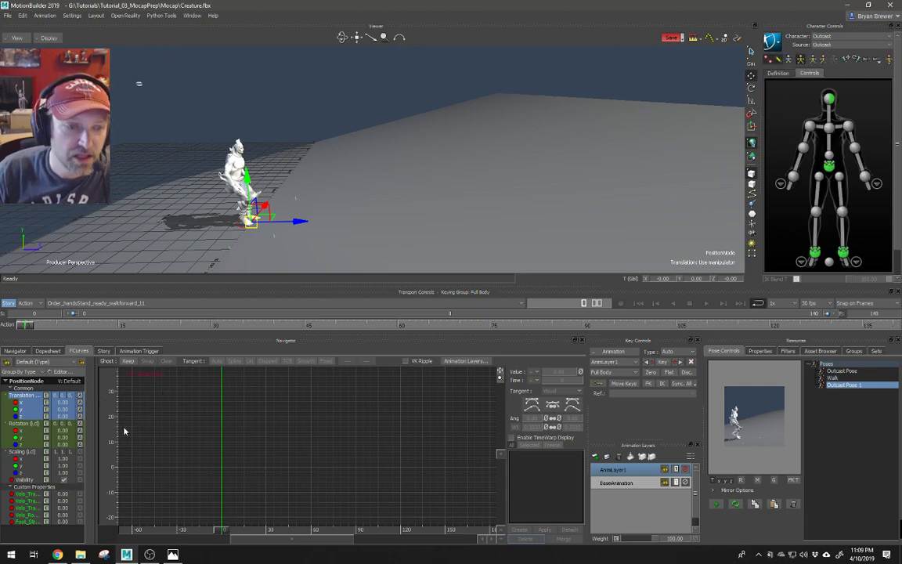
At frame 0, move the hips effector forward about 9.6 in Z, rotate it about 12 in Z and key it on AnimLayer1
left_click_drag(225, 530, 243, 534)
left_click_drag(305, 536, 193, 518)
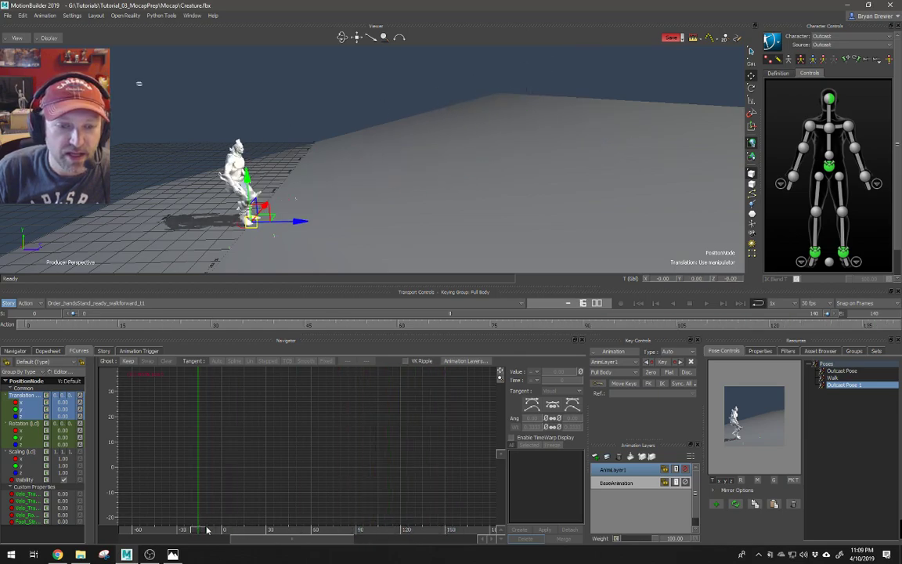
left_click_drag(75, 330, 26, 327)
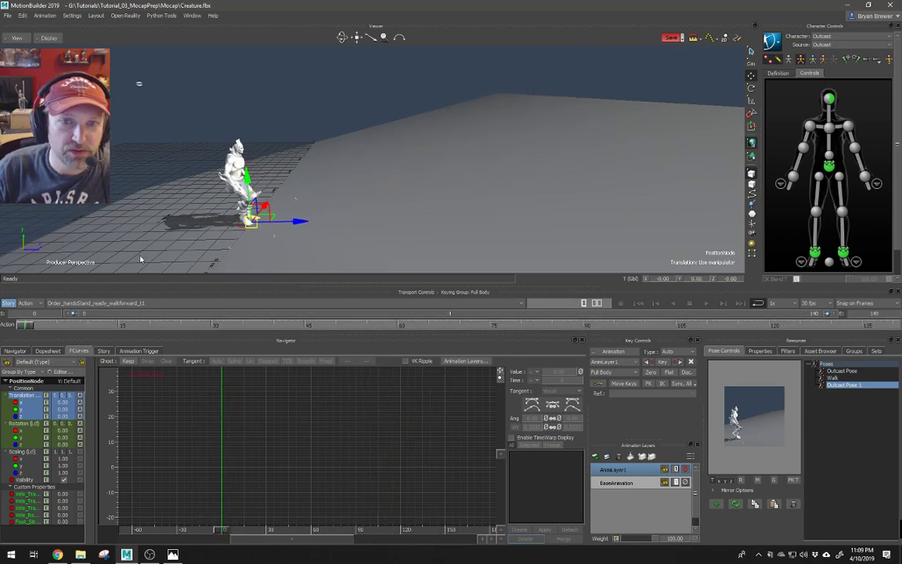
right_click_drag(223, 213, 278, 205, "alt")
left_click_drag(278, 205, 295, 198, "alt")
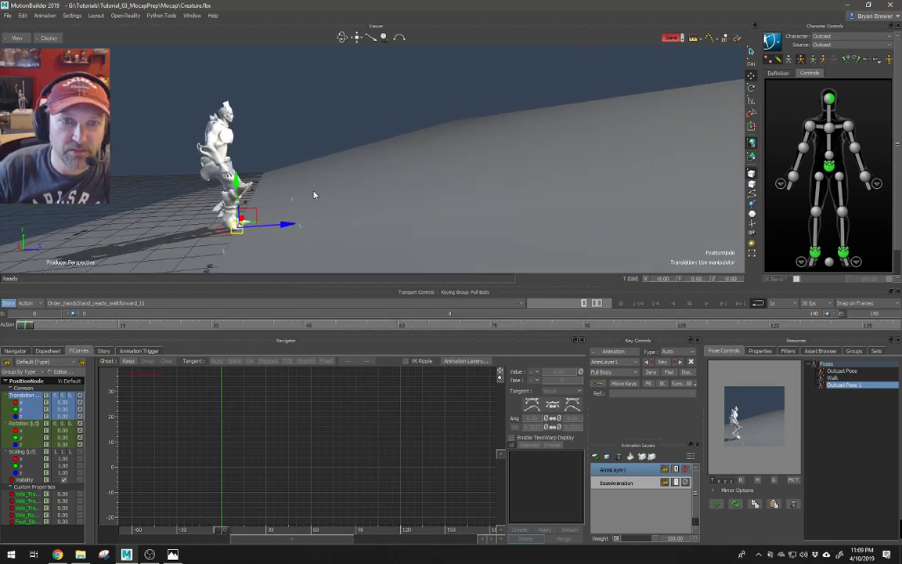
right_click_drag(295, 198, 336, 195, "alt")
left_click_drag(337, 194, 349, 193, "alt")
left_click(829, 167)
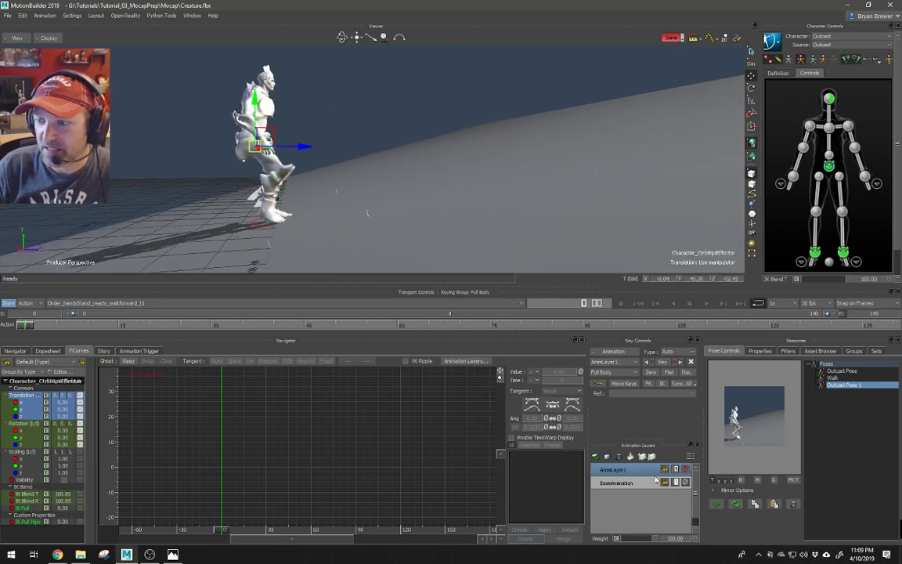
left_click_drag(275, 133, 294, 133)
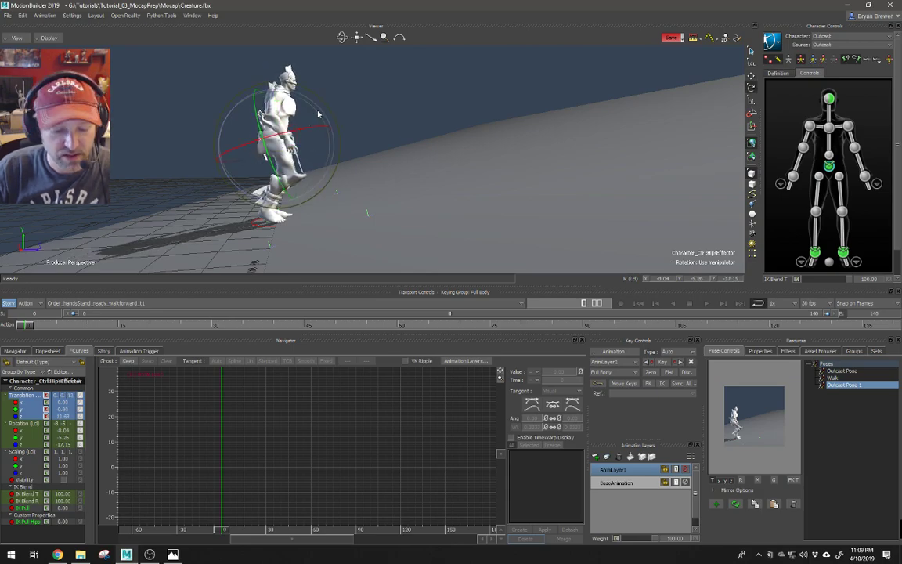
left_click_drag(321, 116, 316, 148)
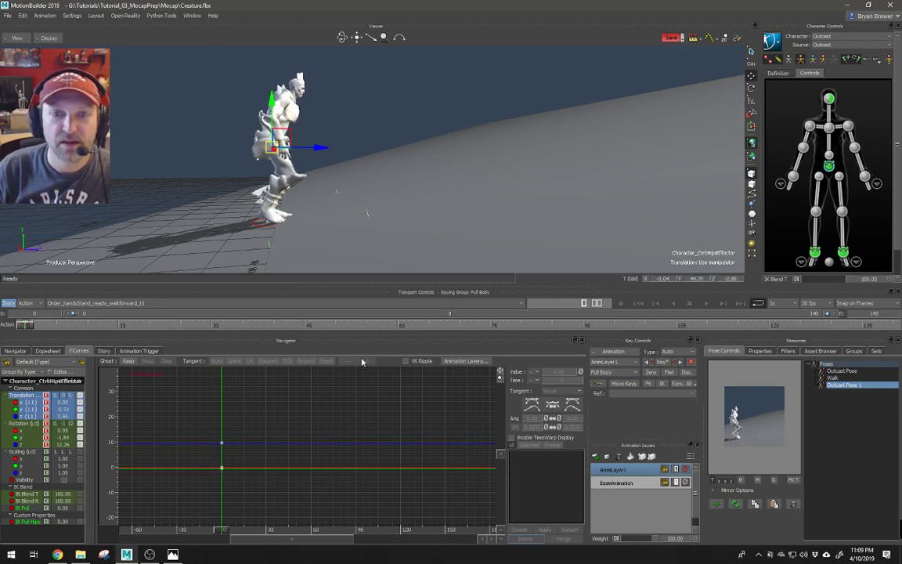
Check the walk in motion, then set the hips' layer translation keys to 3.99 in Z and -4.44 in Y
key("space")
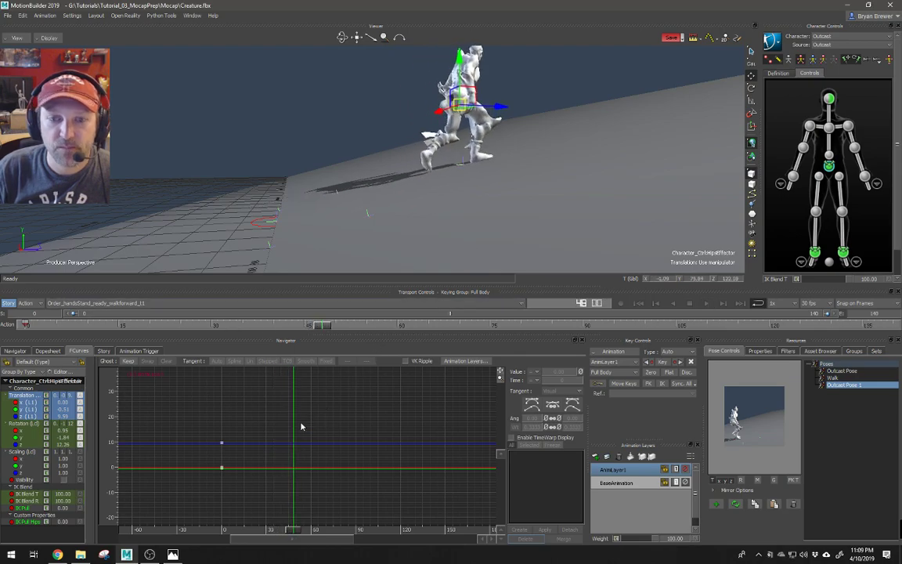
left_click_drag(294, 530, 261, 532)
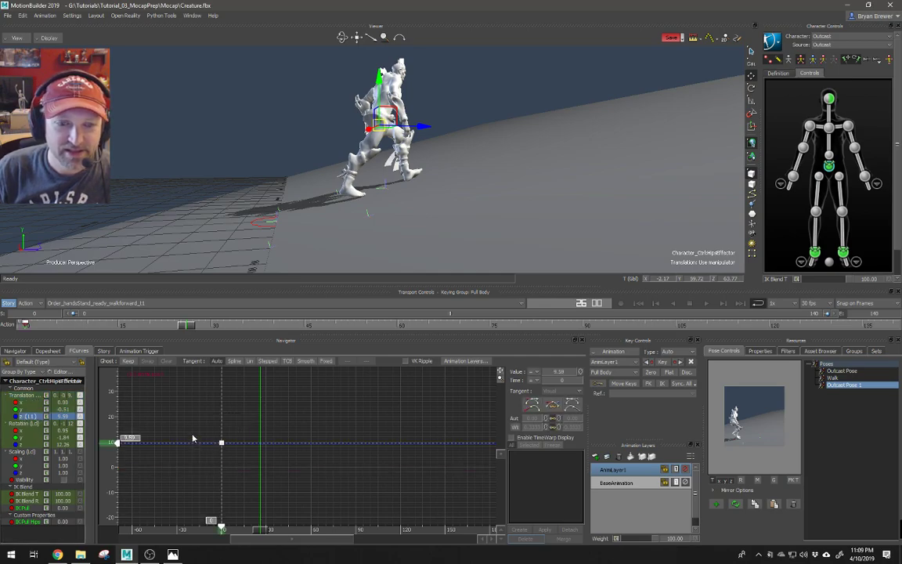
left_click_drag(115, 445, 113, 462)
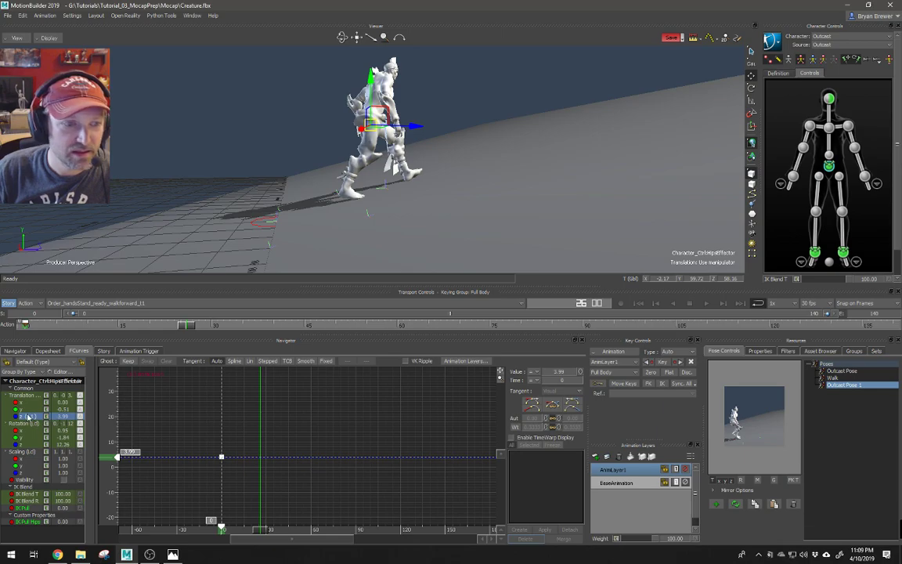
left_click(63, 408)
left_click_drag(115, 470, 115, 473)
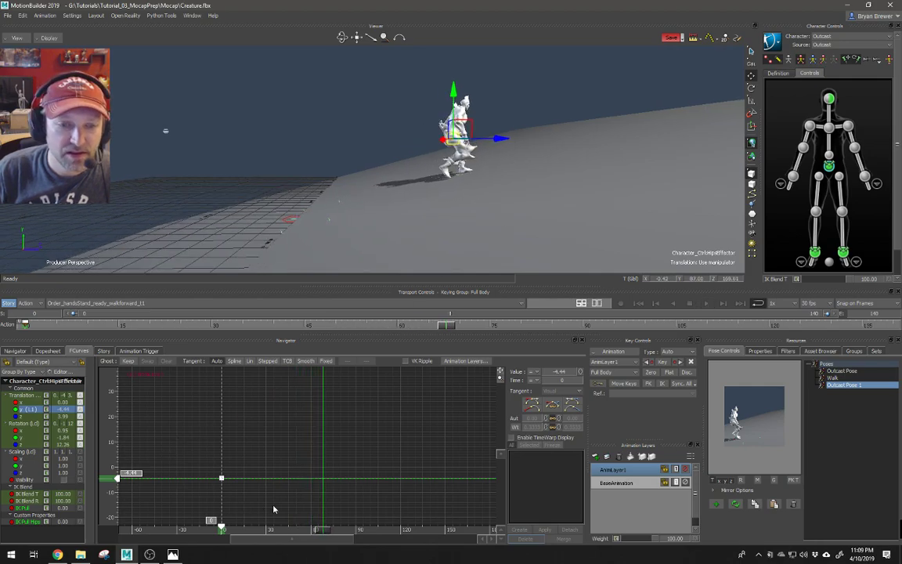
Check frame 94, set the hips' Y translation key to -2.38, review the walk and return to frame 0
left_click_drag(317, 531, 362, 508)
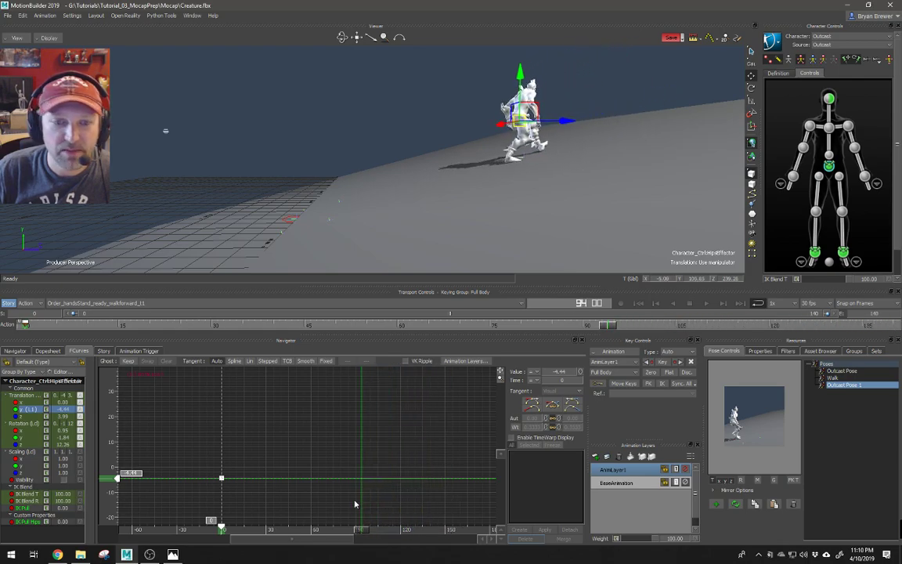
left_click_drag(115, 481, 117, 474)
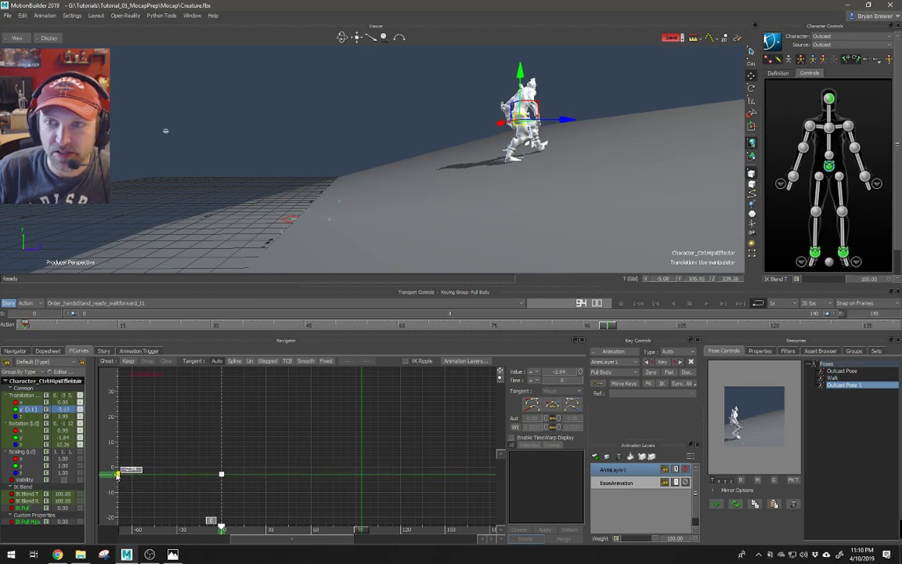
left_click_drag(369, 518, 223, 525)
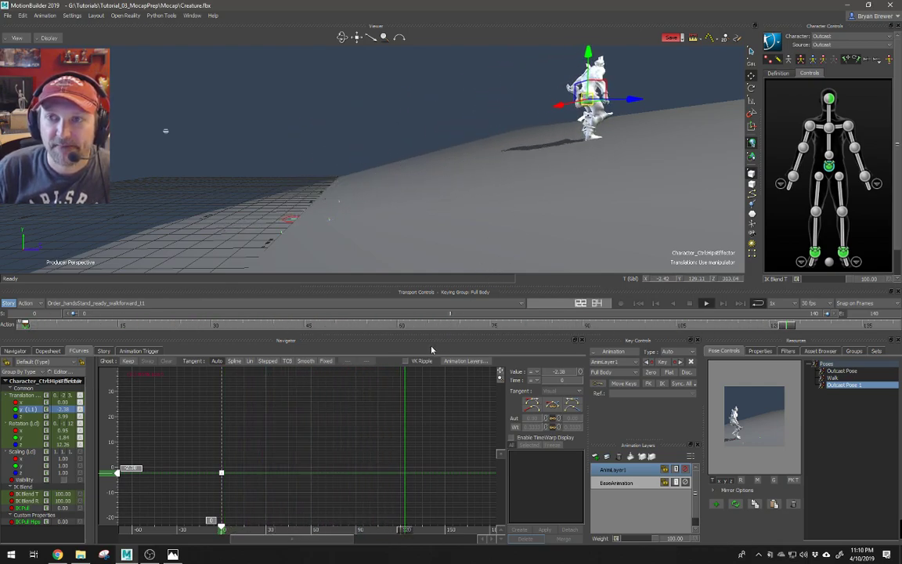
key("ctrl+space")
left_click_drag(223, 535, 217, 534)
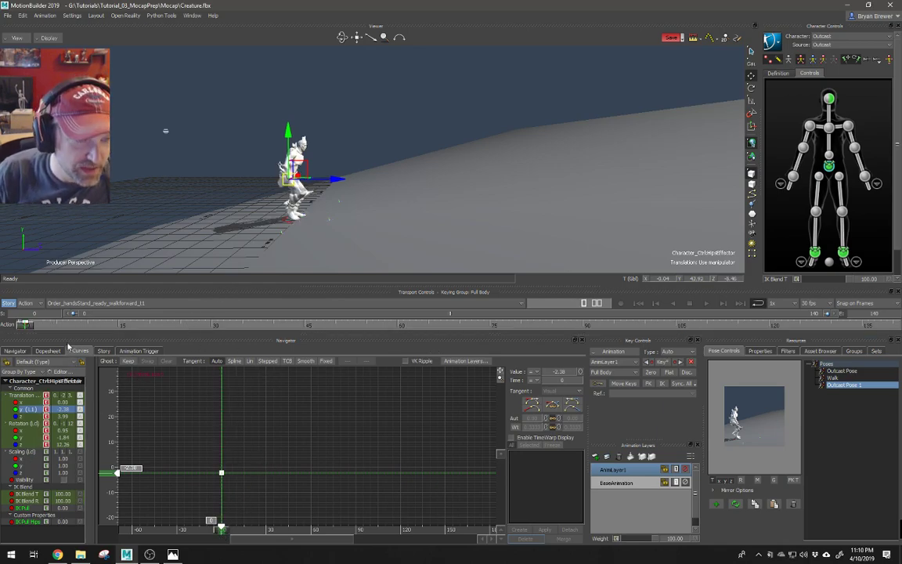
Enable feet and toes floor contact in the Outcast character's settings
left_click(17, 352)
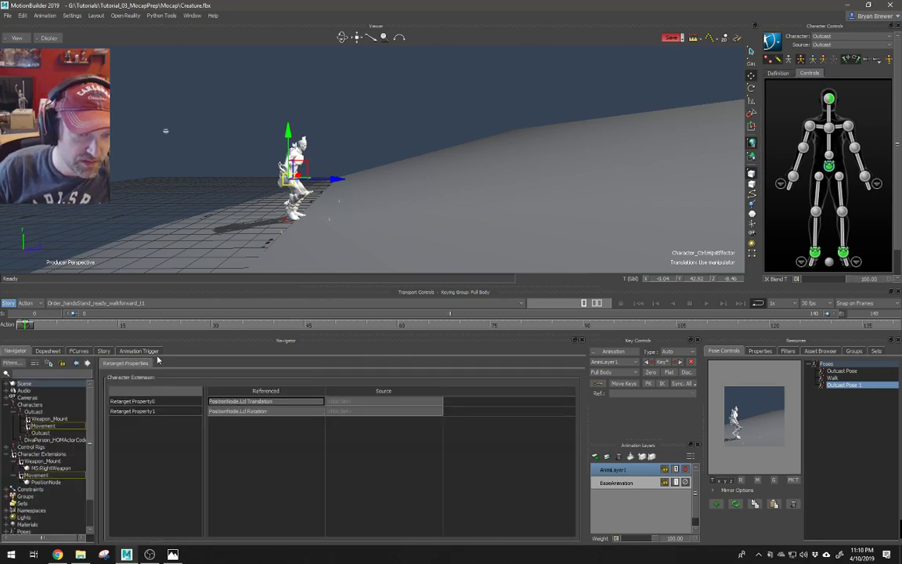
left_click(8, 405)
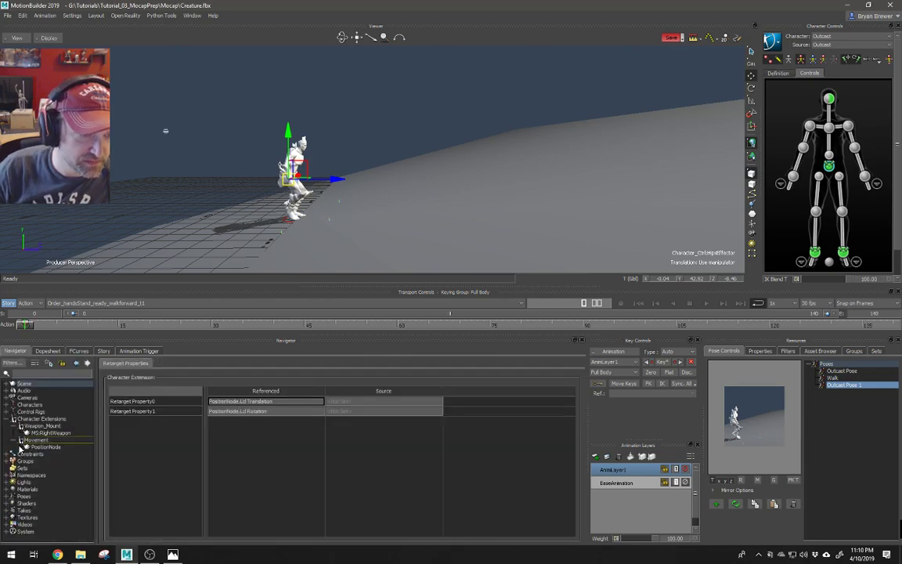
left_click(11, 419)
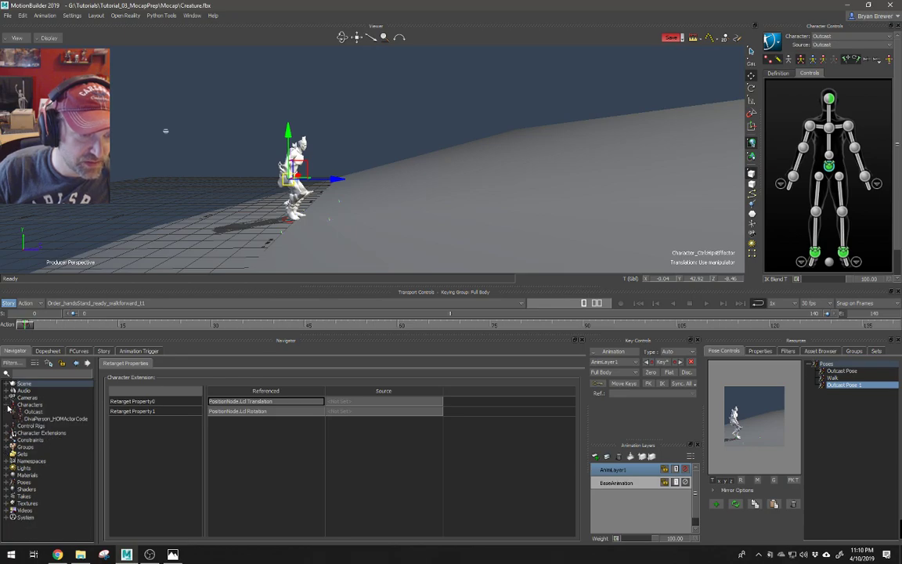
left_click(32, 412)
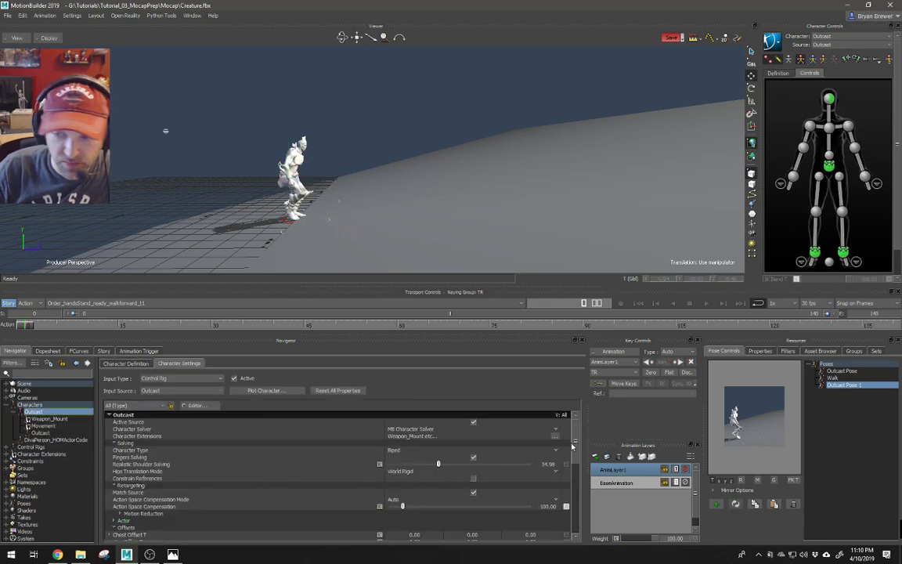
scroll(130, 470, "down", 10)
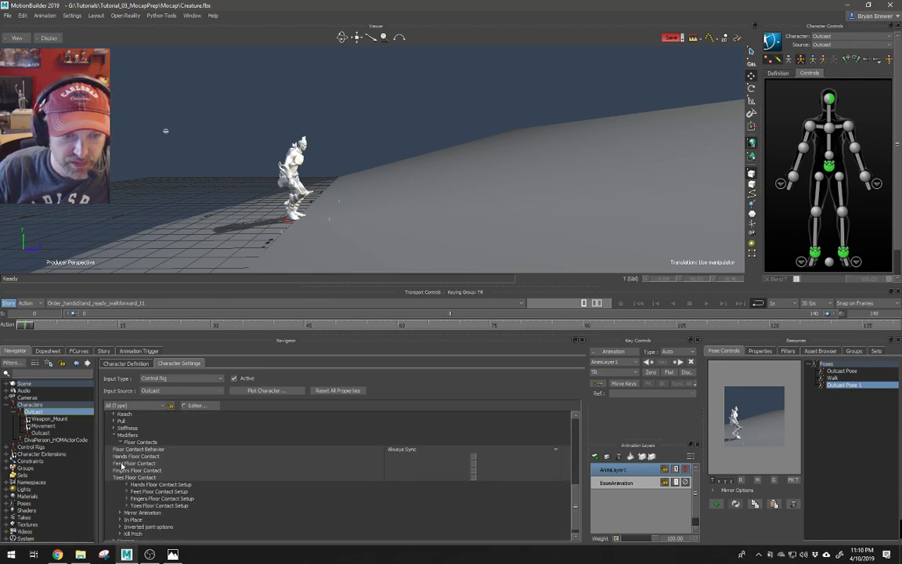
left_click(125, 464)
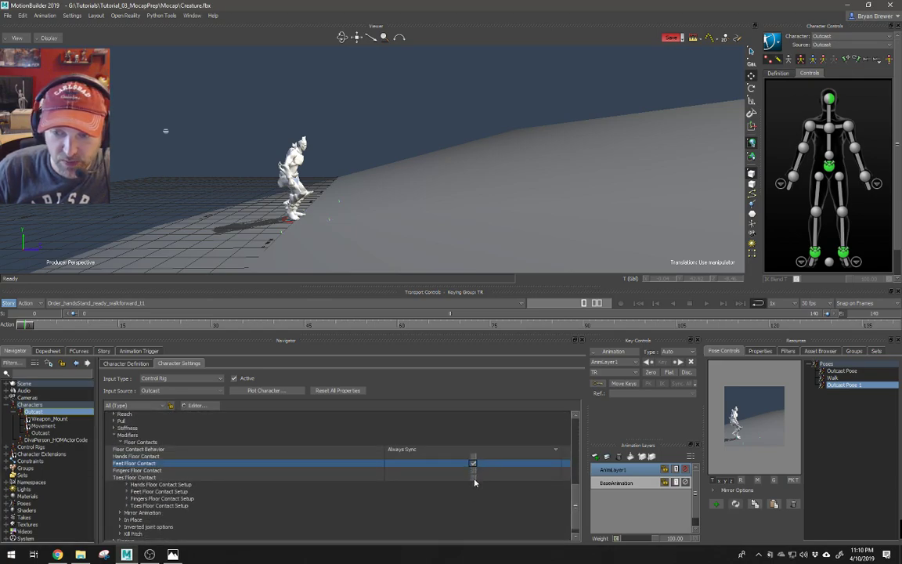
Play and scrub the uphill walk to examine how the feet meet the floor, then return to frame 0
key("ctrl+space")
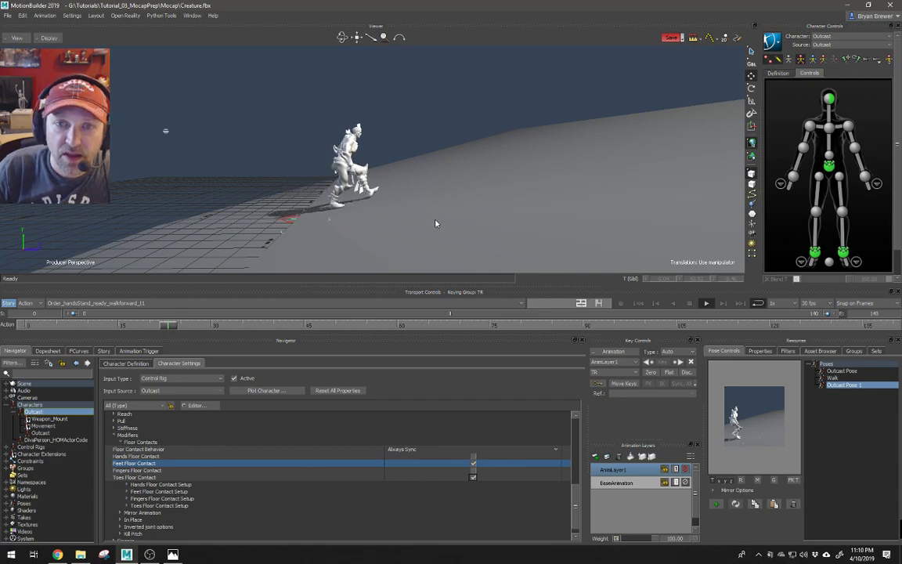
left_click_drag(461, 216, 482, 195, "ctrl")
left_click_drag(546, 185, 531, 200, "ctrl+shift")
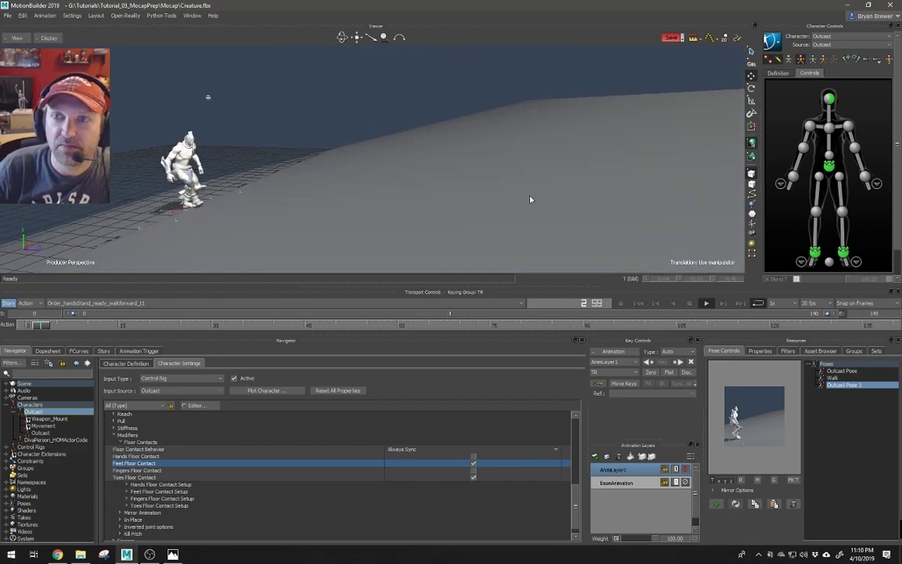
left_click_drag(396, 223, 433, 191, "ctrl+shift")
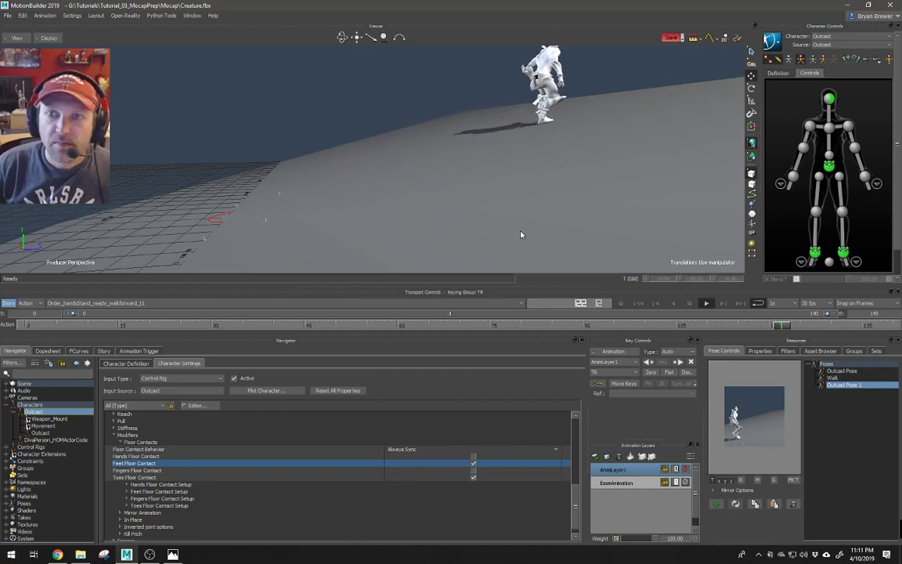
mouse_move(360, 232)
left_mouse_down("alt")
mouse_move(437, 226)
mouse_move(419, 215)
mouse_move(461, 230)
mouse_move(433, 235)
mouse_move(459, 235)
mouse_move(468, 225)
mouse_move(429, 242)
left_mouse_up("alt")
left_click_drag(176, 322, 219, 325)
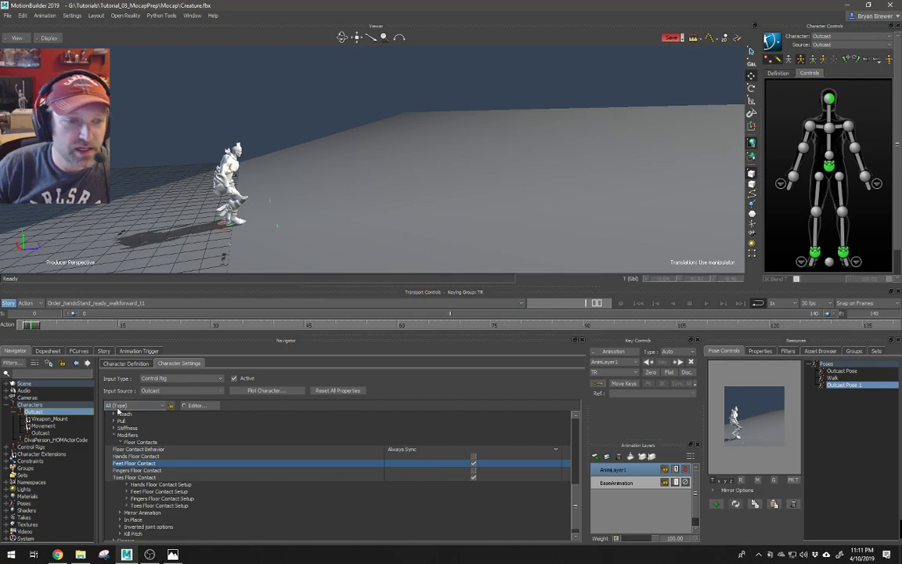
left_click(25, 328)
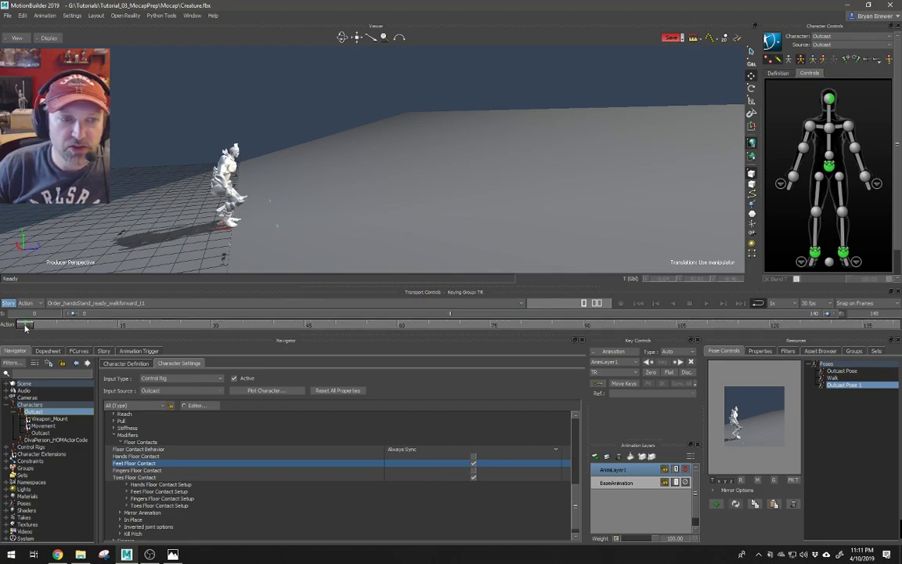
Try pasting Outcast Pose 1 at frame 140 with PositionNode selected through the schematic, then undo the paste
left_click(829, 164)
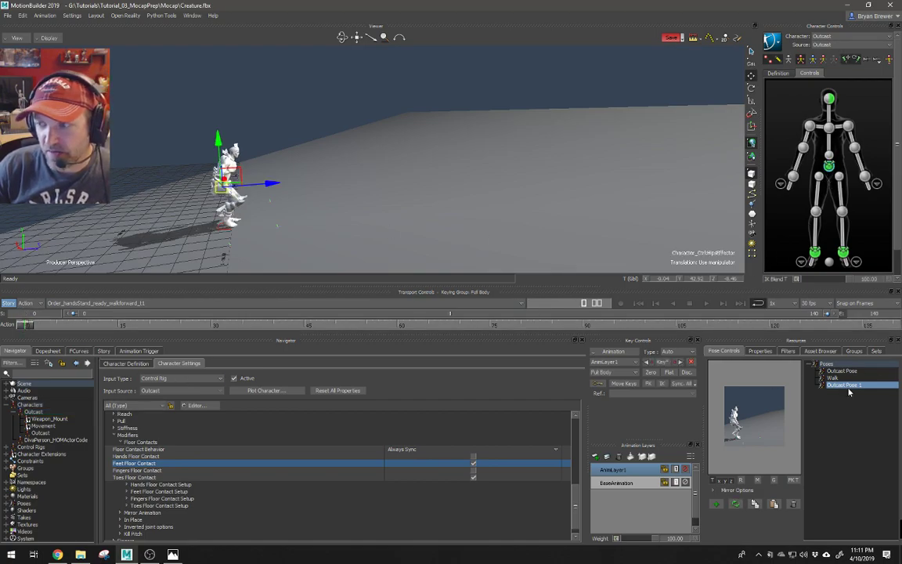
left_click_drag(29, 327, 898, 336)
mouse_move(535, 197)
left_mouse_down("ctrl+shift")
mouse_move(487, 201)
mouse_move(533, 201)
left_mouse_up("ctrl+shift")
key("ctrl+w")
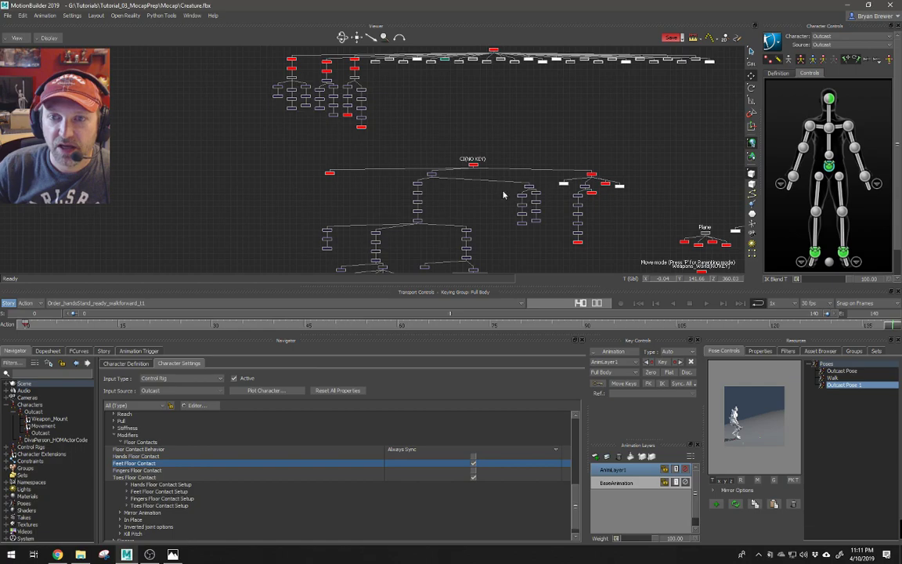
key("ctrl+e")
left_click_drag(472, 163, 466, 229, "ctrl+shift")
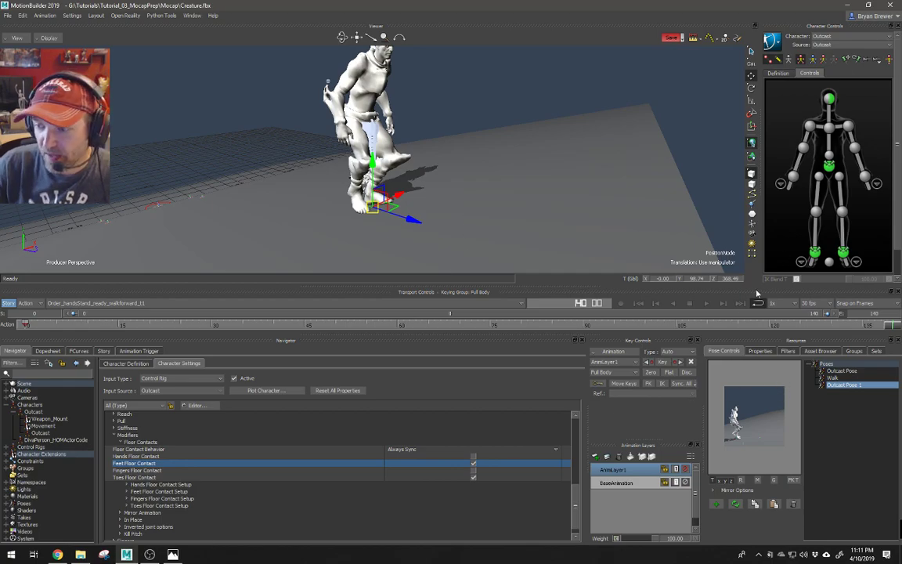
left_click(775, 505)
key("ctrl+z")
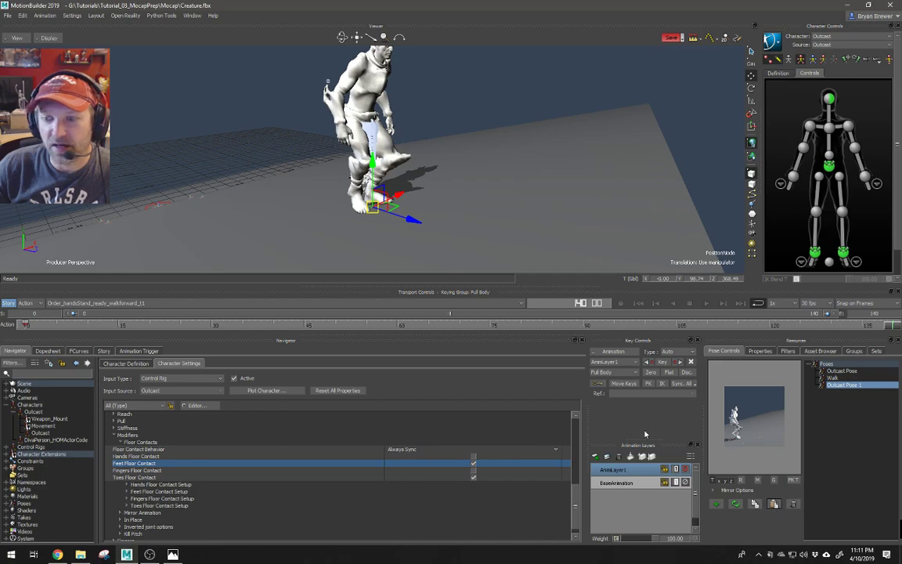
Store a new full-body pose at frame 0 with PositionNode selected, then paste and key it at frame 140
left_click_drag(62, 325, 2, 315)
left_click_drag(314, 259, 526, 162, "ctrl+shift")
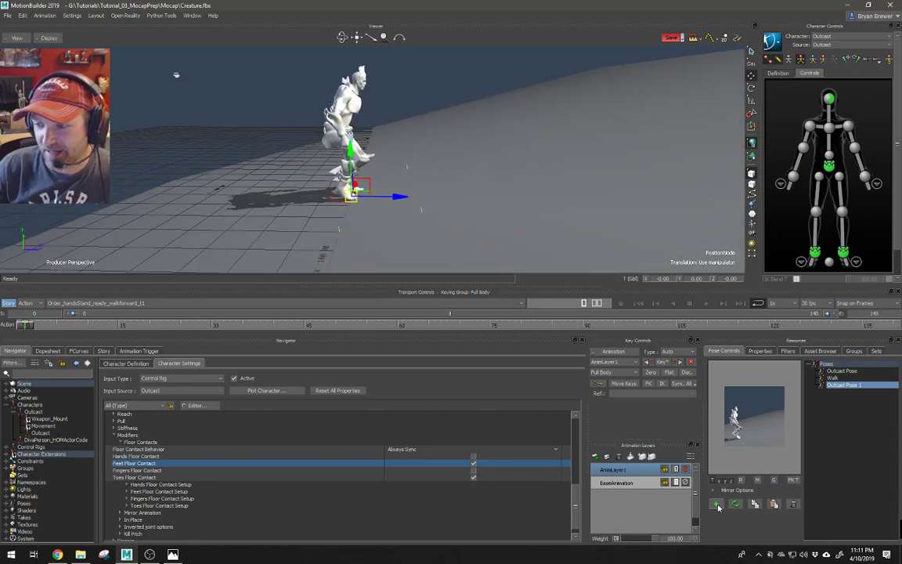
left_click_drag(543, 220, 439, 355, "ctrl+shift")
left_click_drag(604, 327, 897, 326)
key("f")
left_click_drag(555, 158, 443, 192, "ctrl+shift")
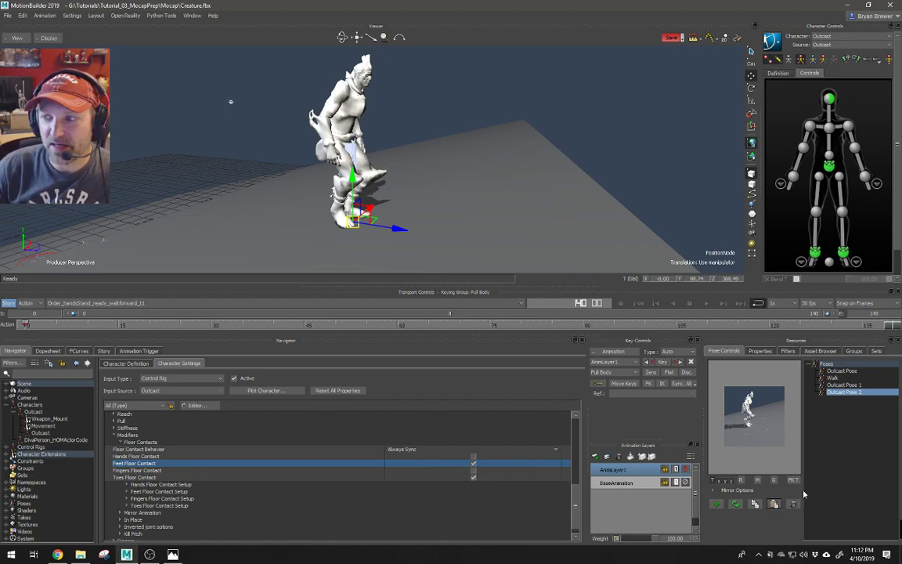
left_click_drag(890, 326, 25, 325)
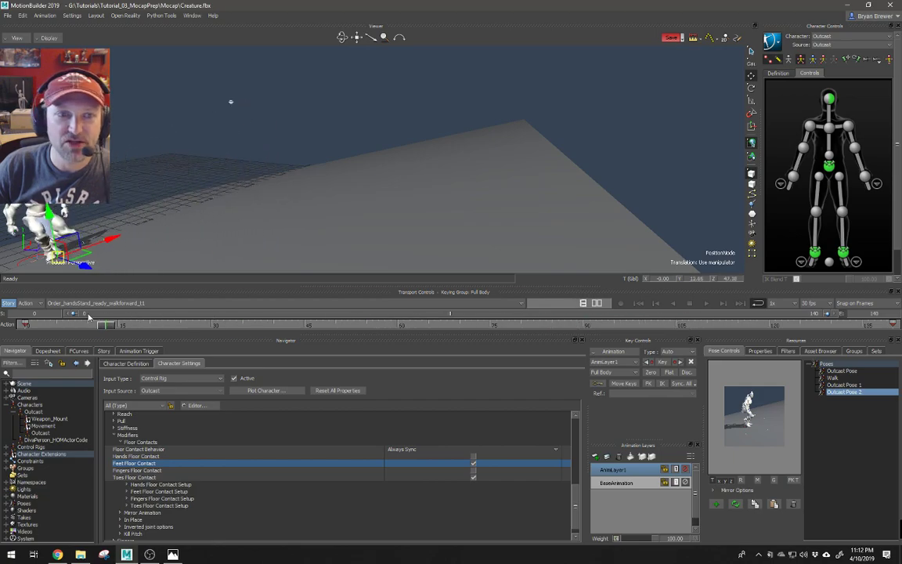
key("space")
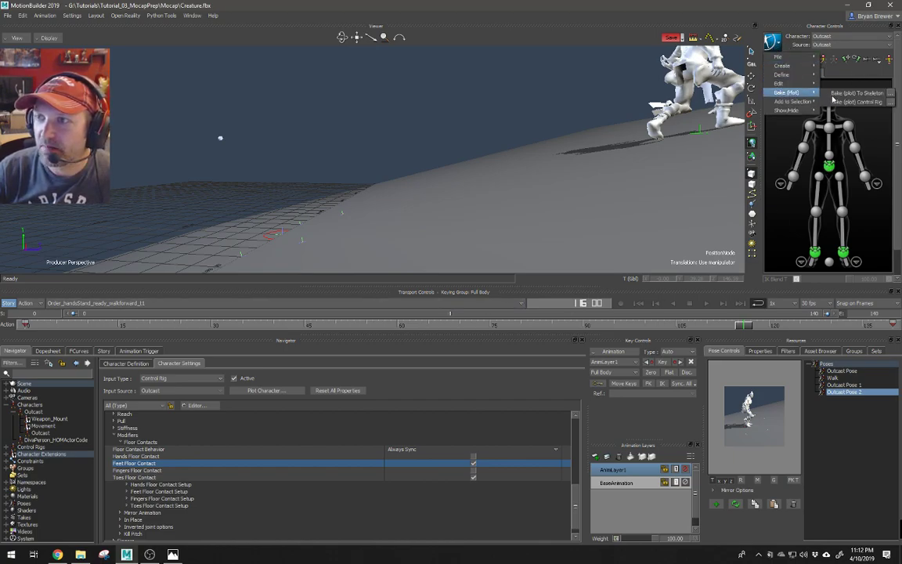
Bake the Outcast's animation to the skeleton, then bake it back to the control rig
left_click(772, 43)
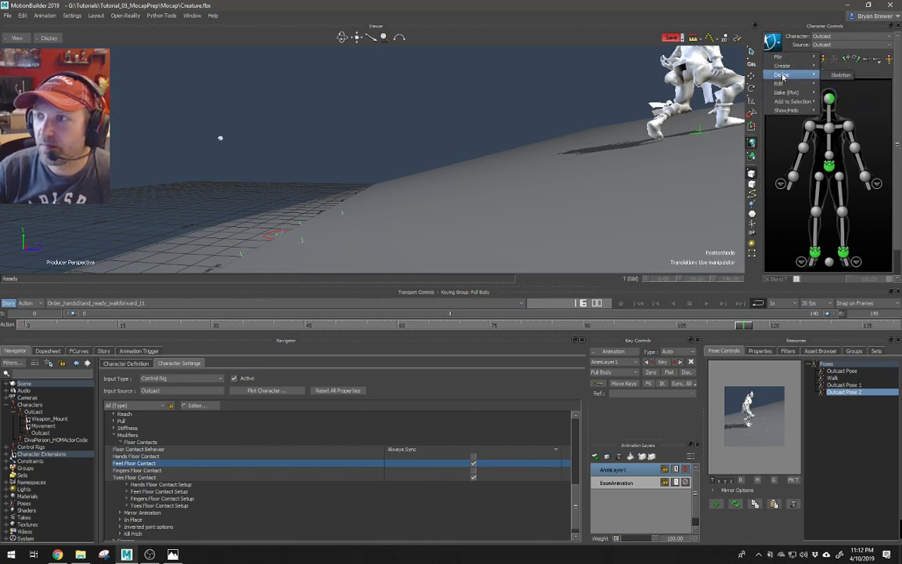
mouse_move(790, 92)
left_click(857, 93)
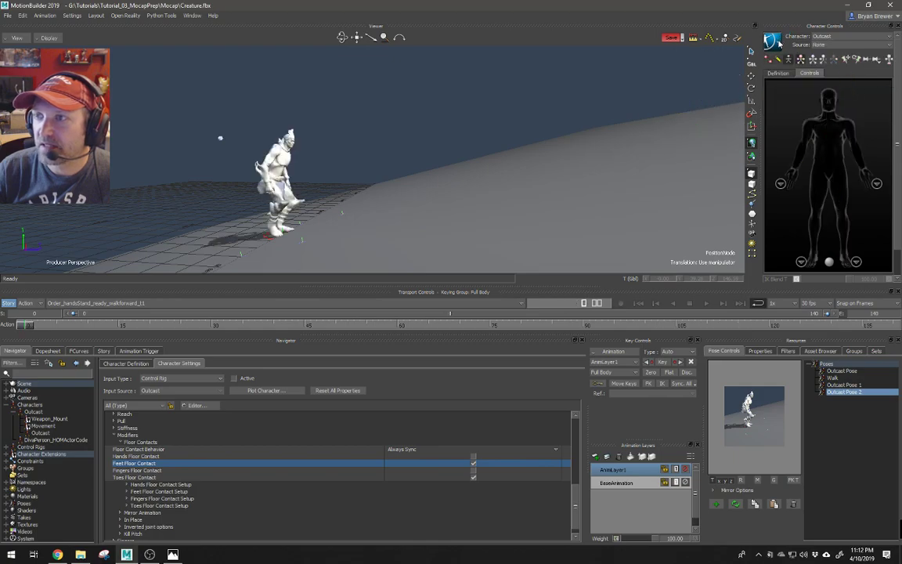
left_click(773, 43)
left_click(848, 118)
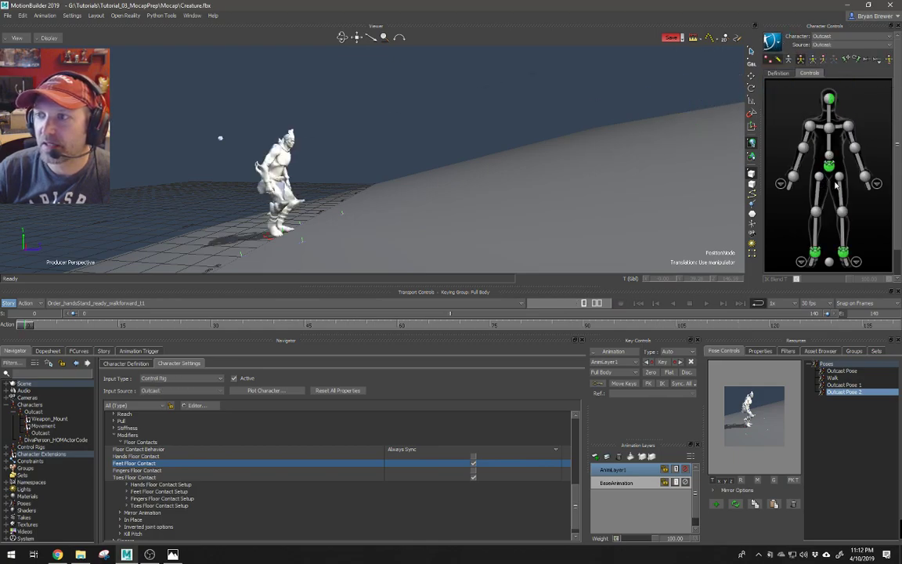
Examine the hips effector's Y translation curve on the BaseAnimation layer
left_click(828, 168)
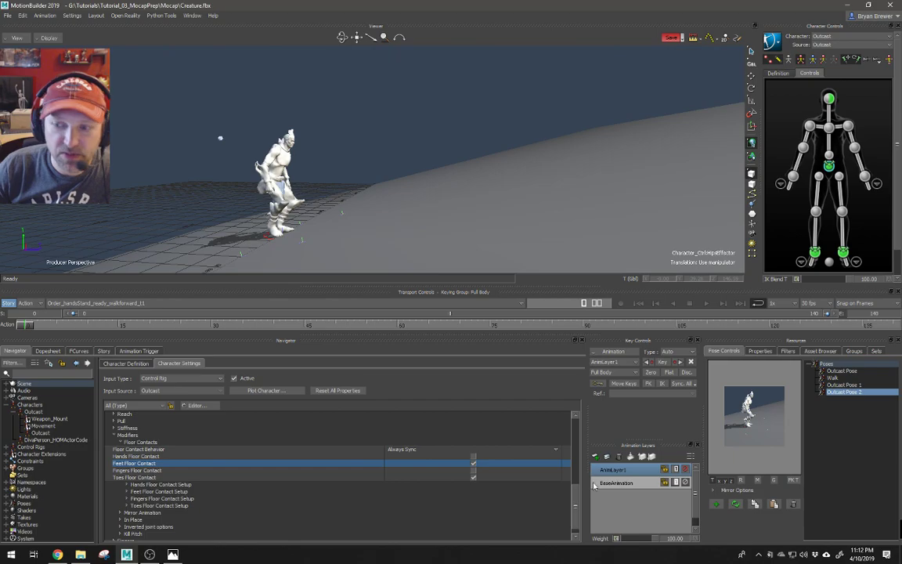
left_click(626, 485)
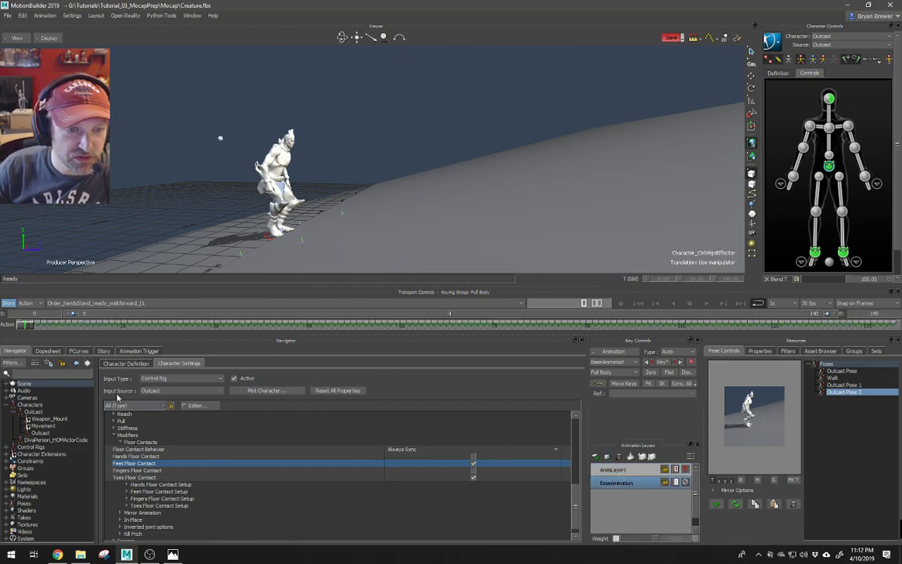
left_click(86, 352)
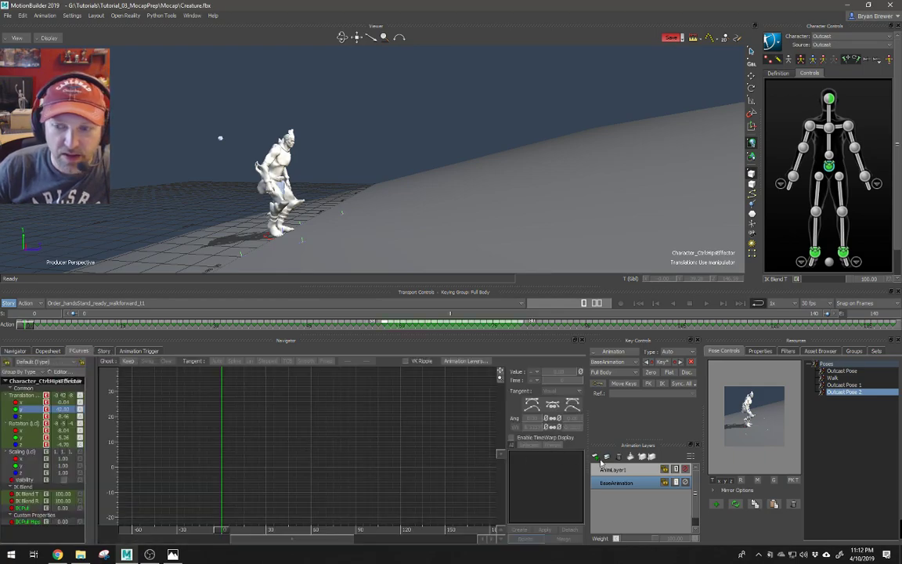
key("a")
left_click_drag(403, 440, 287, 394, "ctrl")
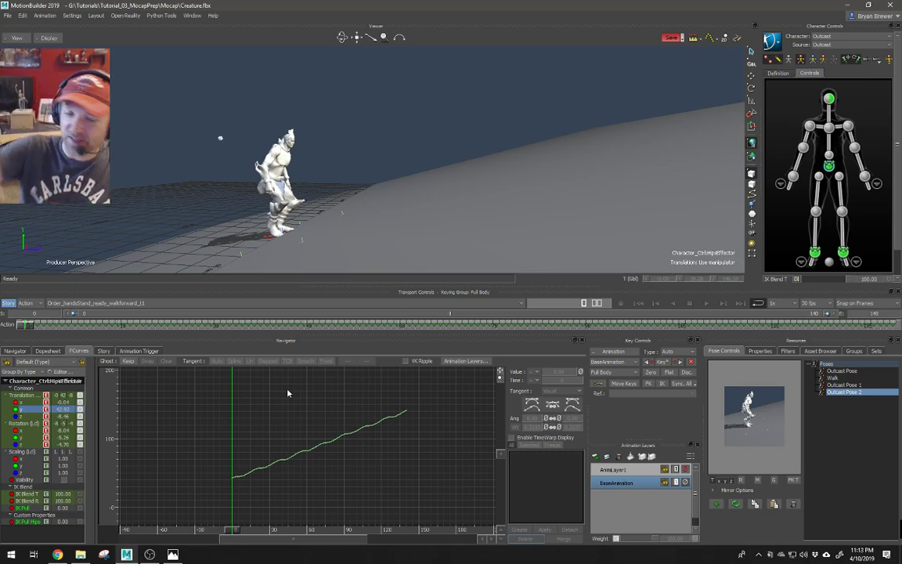
left_click_drag(288, 394, 319, 437, "ctrl")
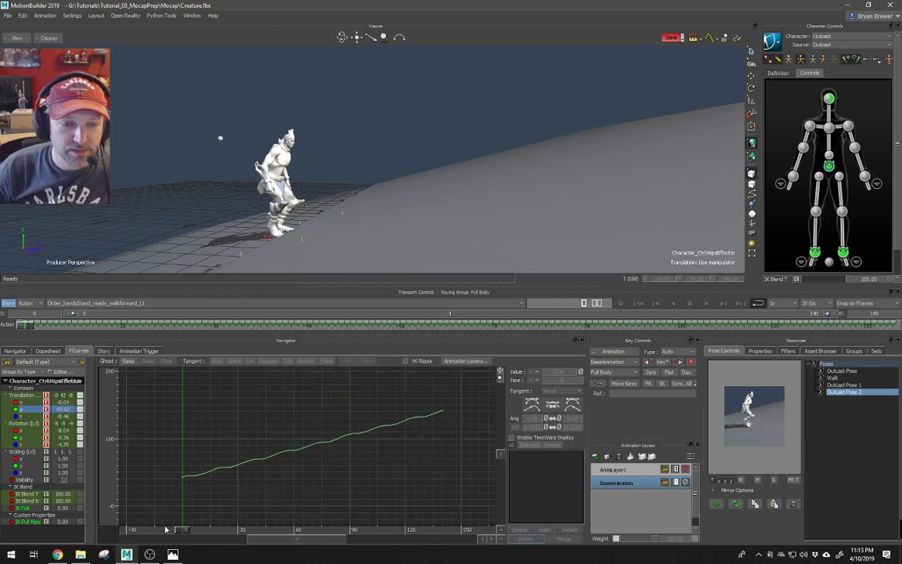
mouse_move(180, 531)
left_mouse_down()
mouse_move(208, 534)
mouse_move(183, 532)
left_mouse_up()
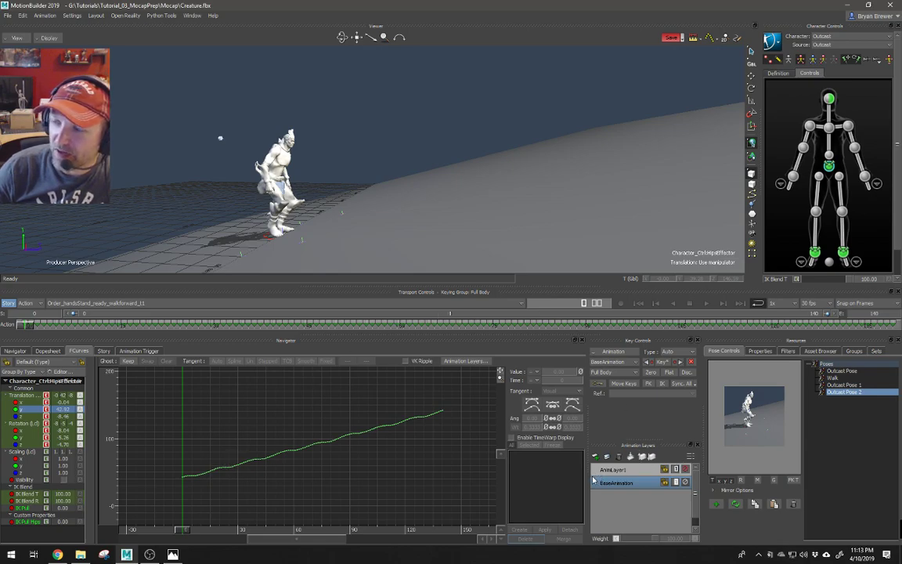
Set keying to Body Parts and key the hips effector on AnimLayer1 at frames 0 and 140
left_click(618, 469)
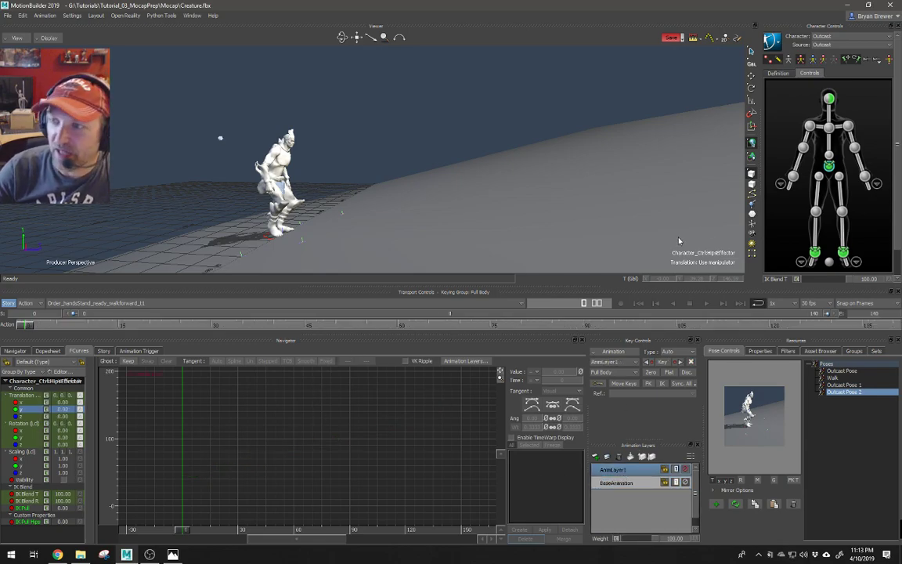
key("k")
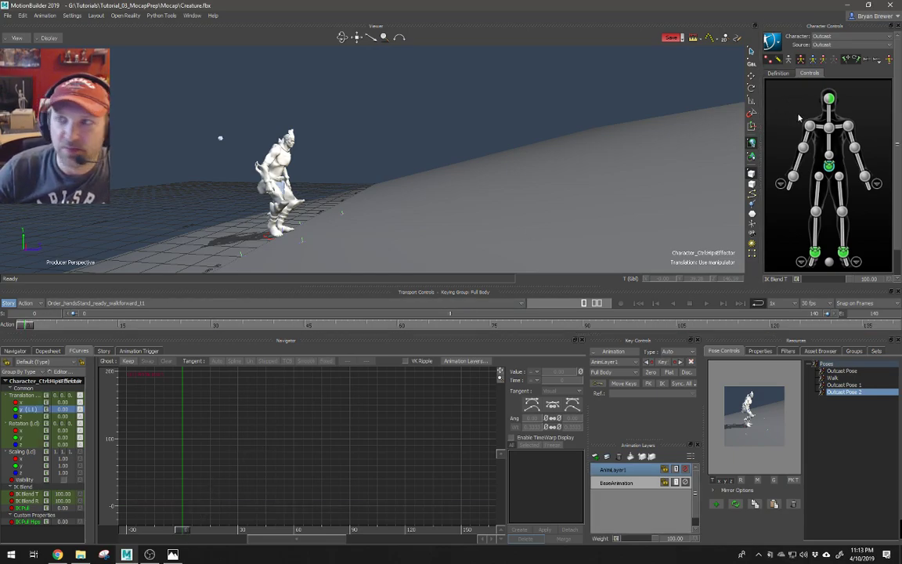
left_click(821, 60)
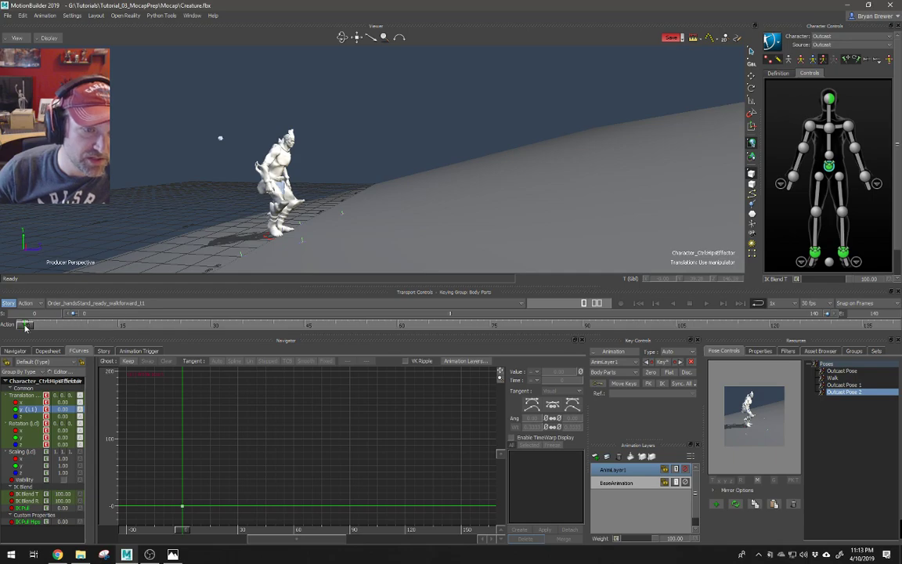
mouse_move(26, 327)
left_mouse_down()
mouse_move(83, 327)
mouse_move(129, 346)
mouse_move(857, 324)
mouse_move(29, 325)
left_mouse_up()
key("k")
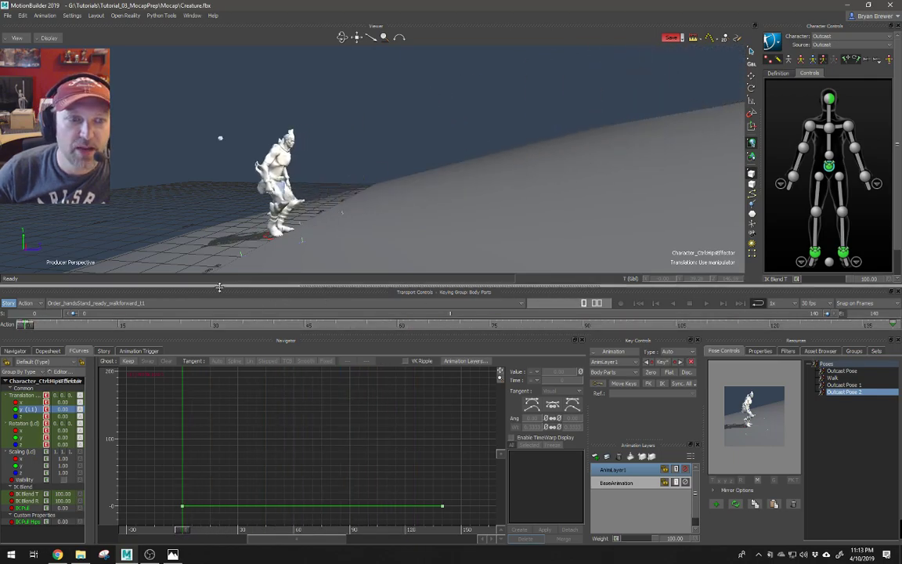
mouse_move(344, 196)
left_mouse_down("alt")
mouse_move(328, 202)
mouse_move(346, 194)
left_mouse_up("alt")
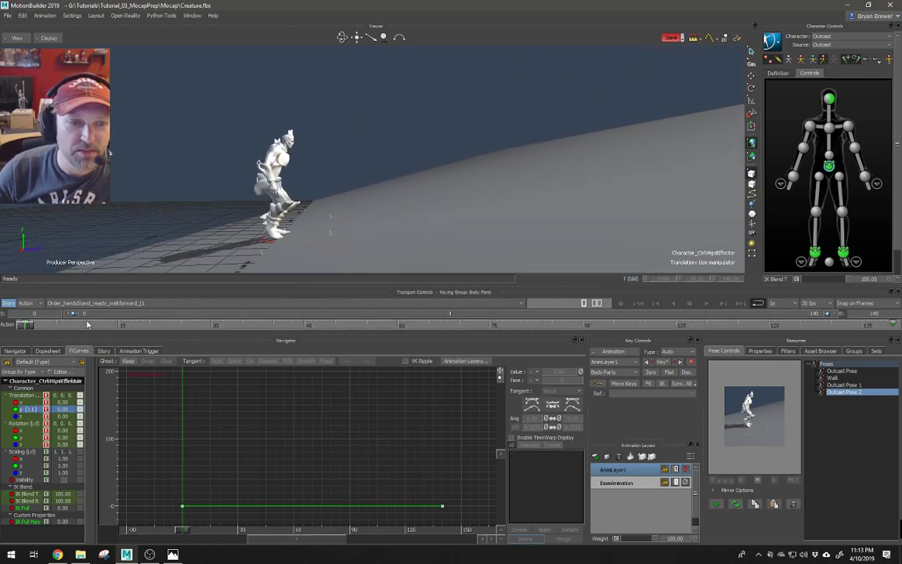
Key the hips effector on AnimLayer1 at the walk's successive high and low poses from frame 5 through frame 54
left_click_drag(26, 326, 113, 335)
key("k")
left_click_drag(117, 327, 365, 332)
key("k")
key("k")
key("k")
key("k")
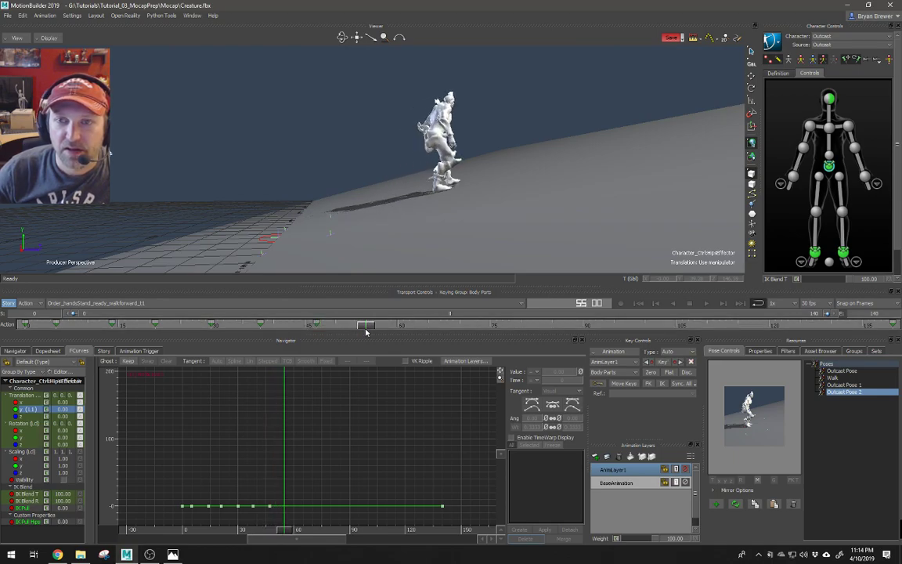
key("k")
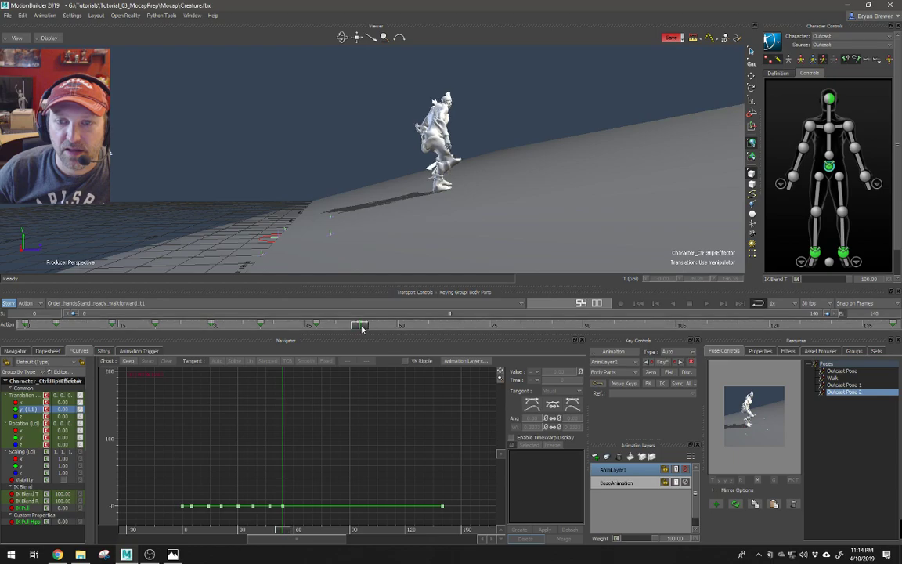
Continue keying the hips effector on AnimLayer1 at each high and low pose from frame 64 to the end of the walk
left_click_drag(363, 332, 422, 333)
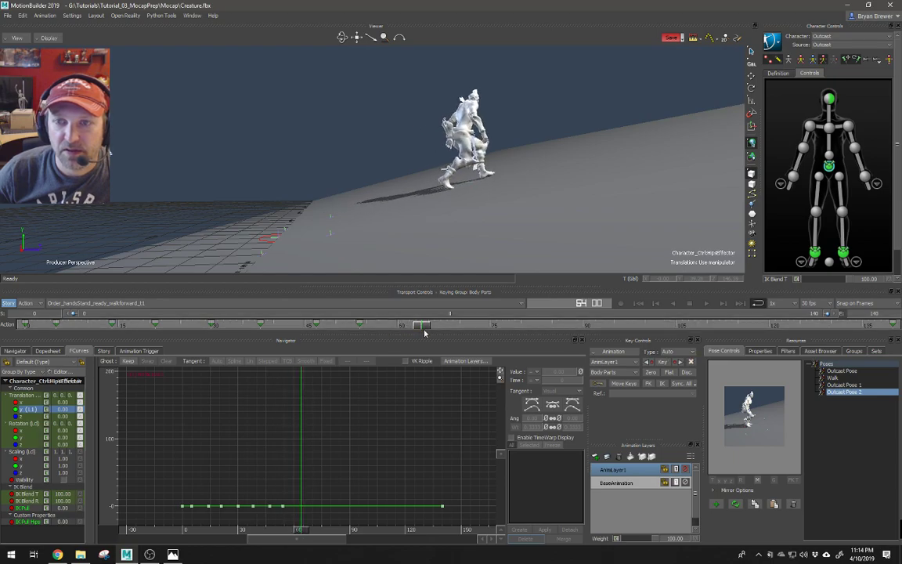
key("k")
left_click_drag(589, 224, 507, 246, "alt")
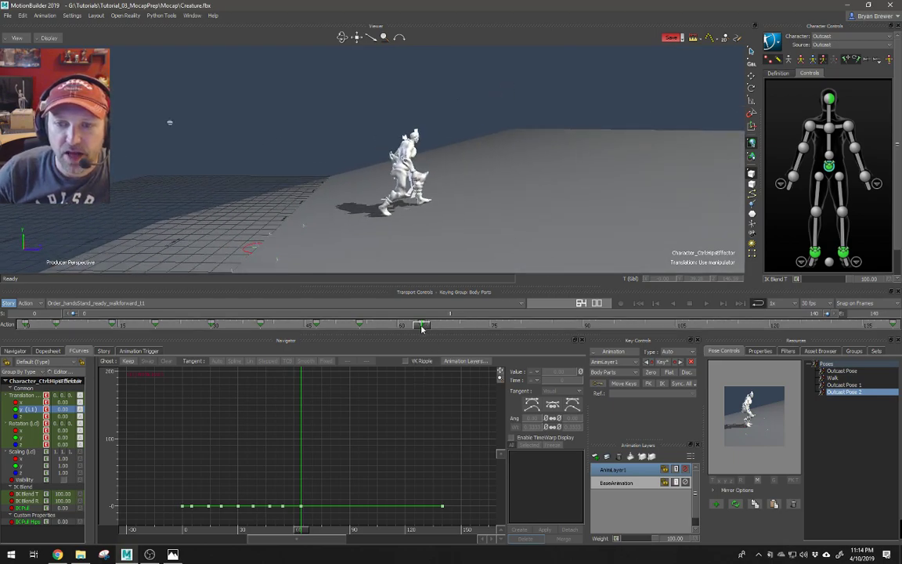
left_click_drag(421, 327, 59, 324)
key("k")
key("k")
key("k")
Try raising every other hips Y translation key from frame 5 through frame 124 to about 2.79
middle_click_drag(245, 461, 257, 402, "alt")
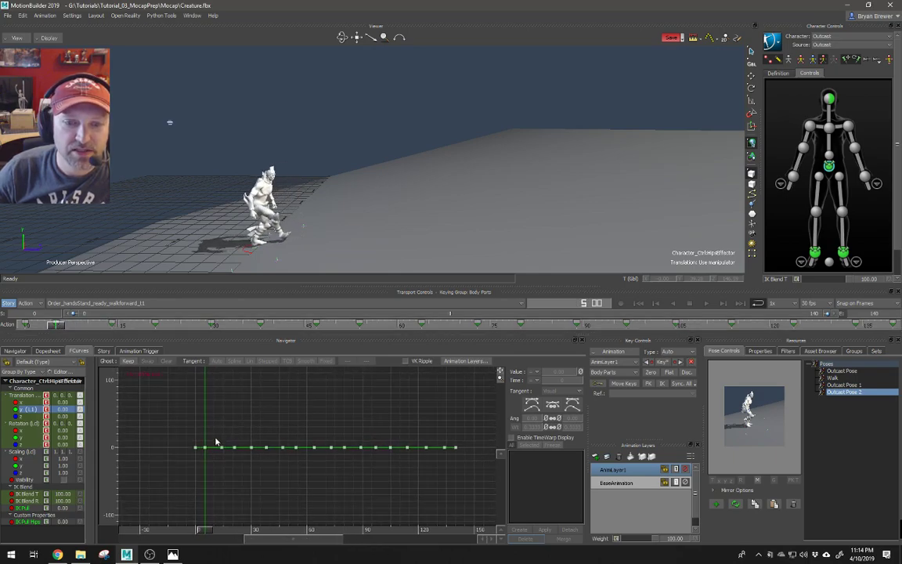
left_click_drag(201, 457, 201, 457)
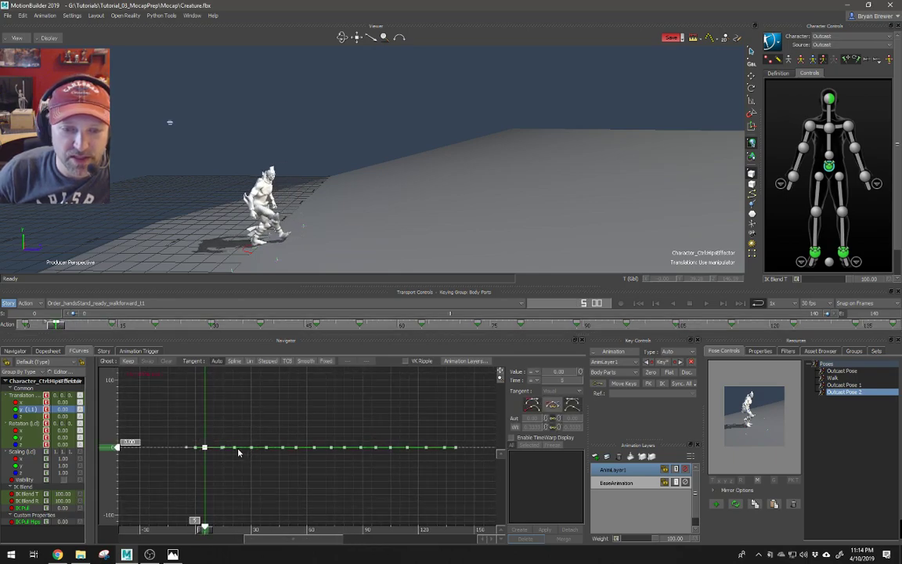
left_click(234, 449, "shift")
left_click(267, 447, "shift")
key("f")
scroll(391, 415, "down", 4)
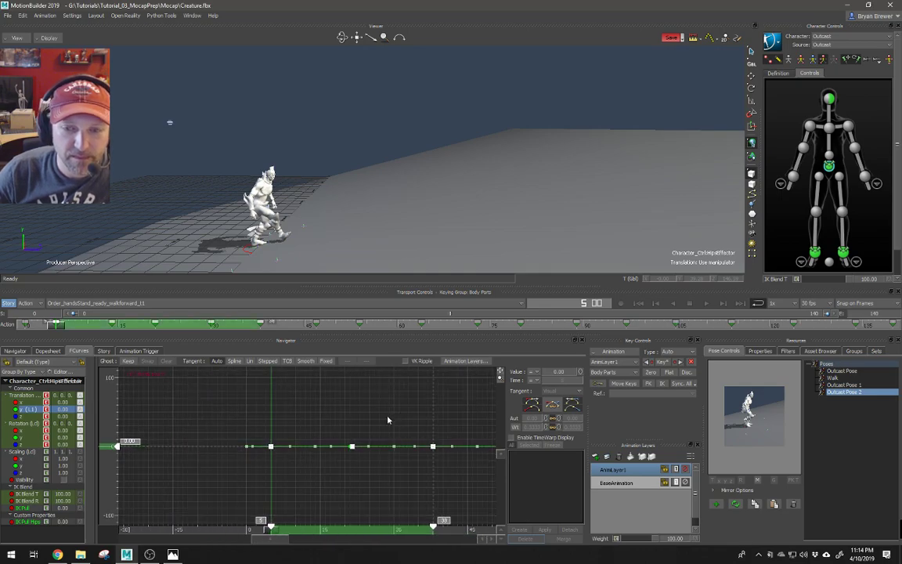
scroll(397, 417, "down", 6)
scroll(311, 431, "up", 3)
left_click(281, 446, "shift")
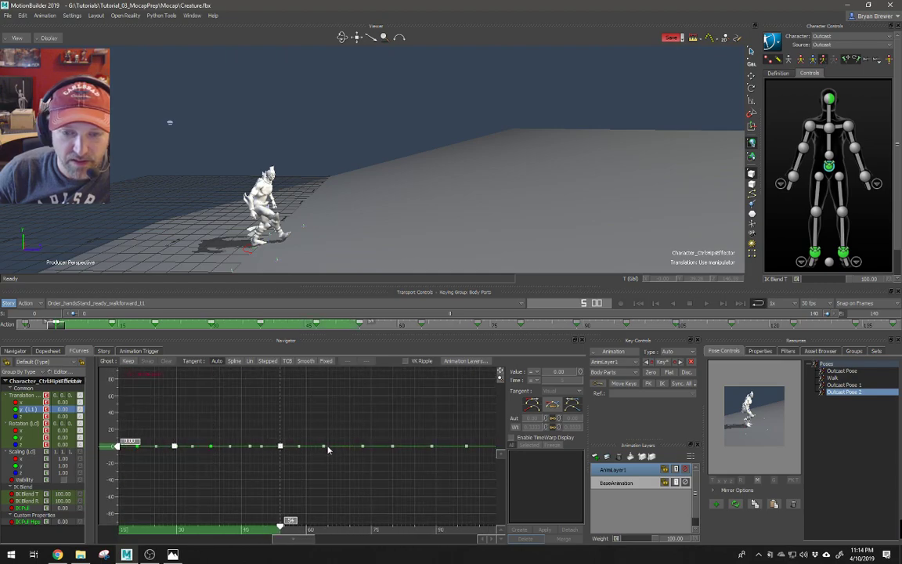
left_click(324, 447, "shift")
left_click(394, 446, "shift")
left_click_drag(433, 424, 289, 412, "shift")
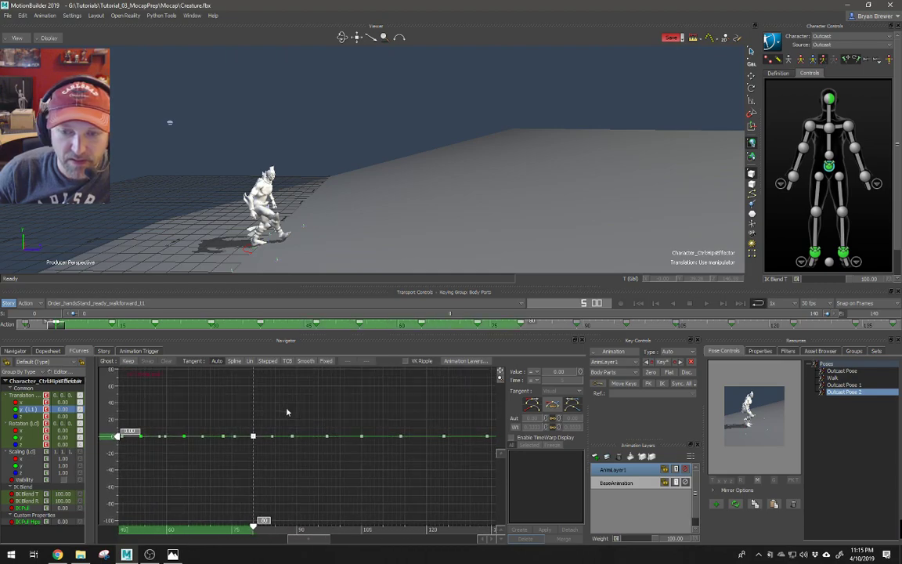
left_click(325, 447, "shift")
left_click(398, 448, "shift")
left_click_drag(423, 412, 314, 417, "shift")
left_click(303, 423, "shift")
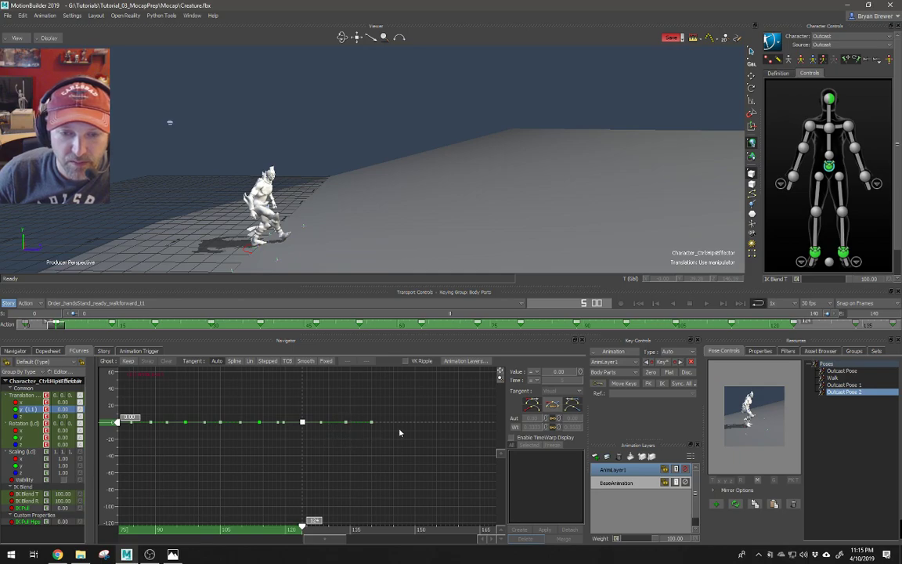
left_click_drag(210, 422, 273, 425, "shift")
left_click_drag(116, 427, 120, 425)
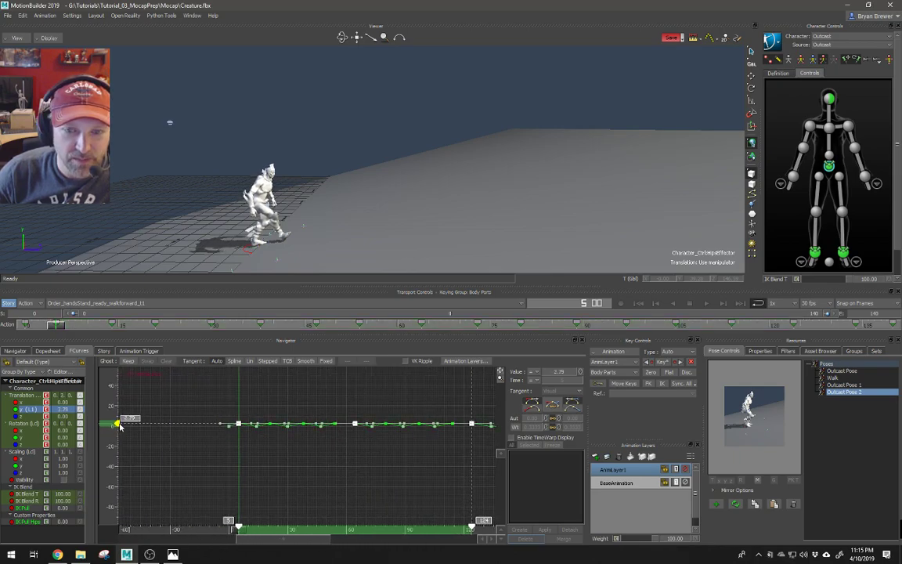
key("a")
left_click_drag(340, 451, 288, 540, "ctrl")
mouse_move(333, 427)
left_mouse_down("ctrl")
mouse_move(311, 505)
mouse_move(319, 428)
left_mouse_up("ctrl")
key("ctrl+z")
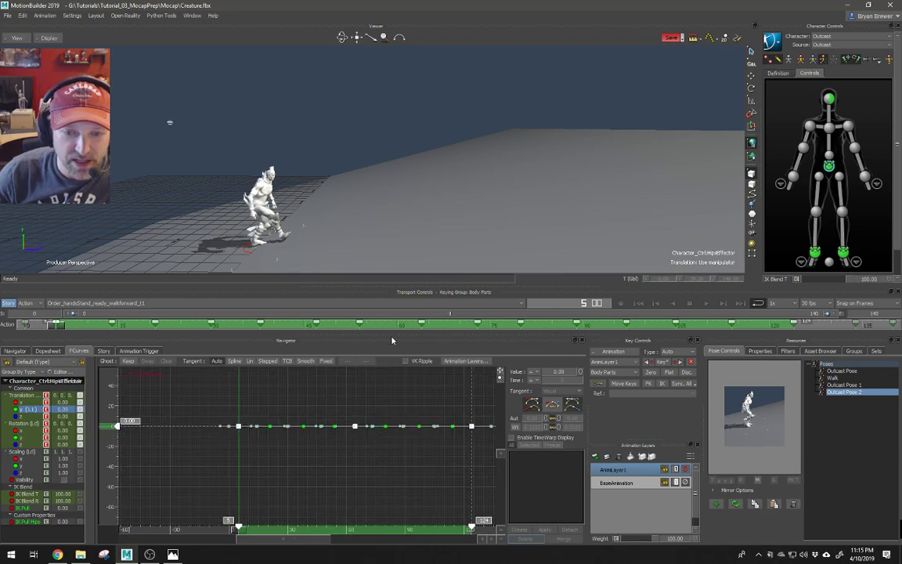
Reselect every other hips Y translation key from frame 5 through frame 124 and raise them to about 2.3
mouse_move(245, 411)
left_mouse_down("shift")
mouse_move(191, 406)
mouse_move(185, 430)
mouse_move(316, 429)
left_mouse_up("shift")
left_click(207, 401)
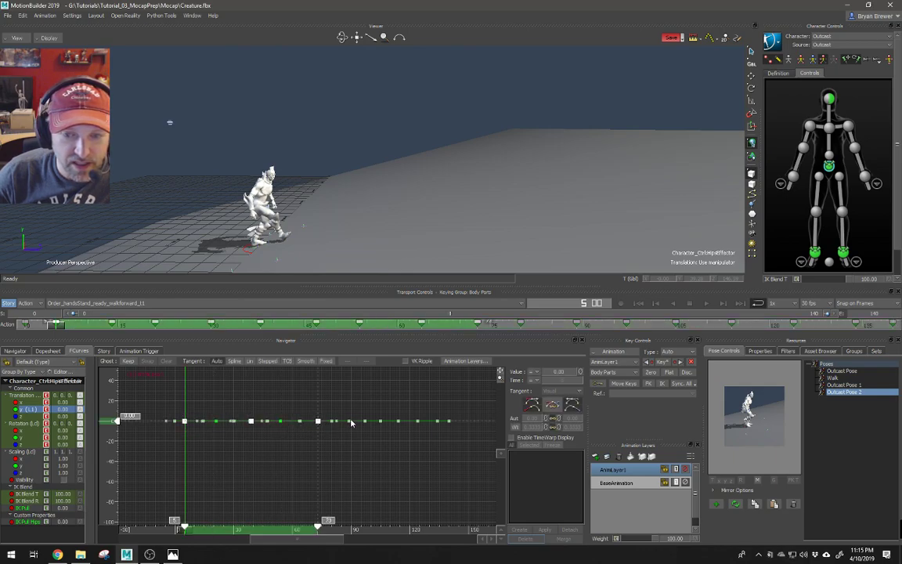
mouse_move(376, 416)
left_mouse_down("ctrl")
mouse_move(389, 425)
mouse_move(433, 423)
left_mouse_up("ctrl")
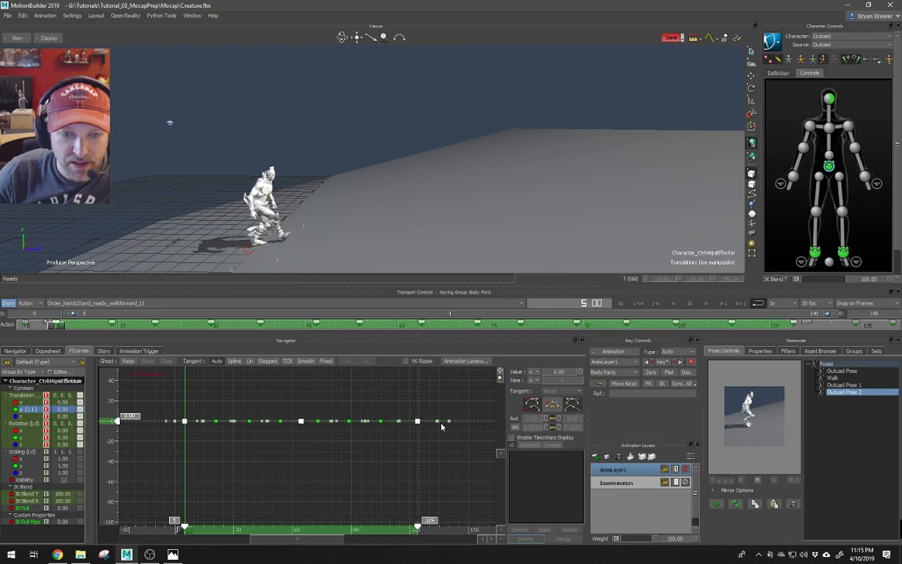
left_click_drag(116, 420, 115, 420)
left_click(146, 463)
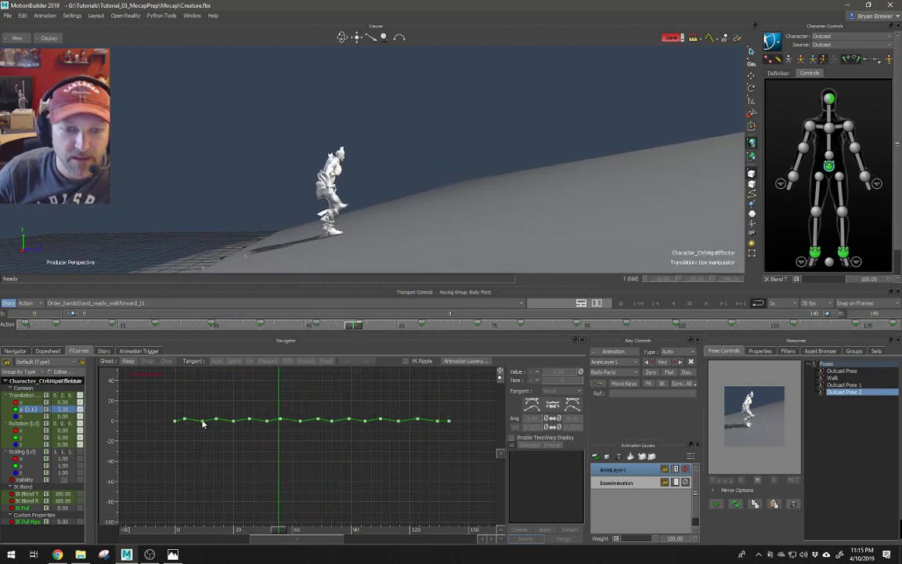
key("a")
left_click_drag(315, 444, 311, 402, "ctrl")
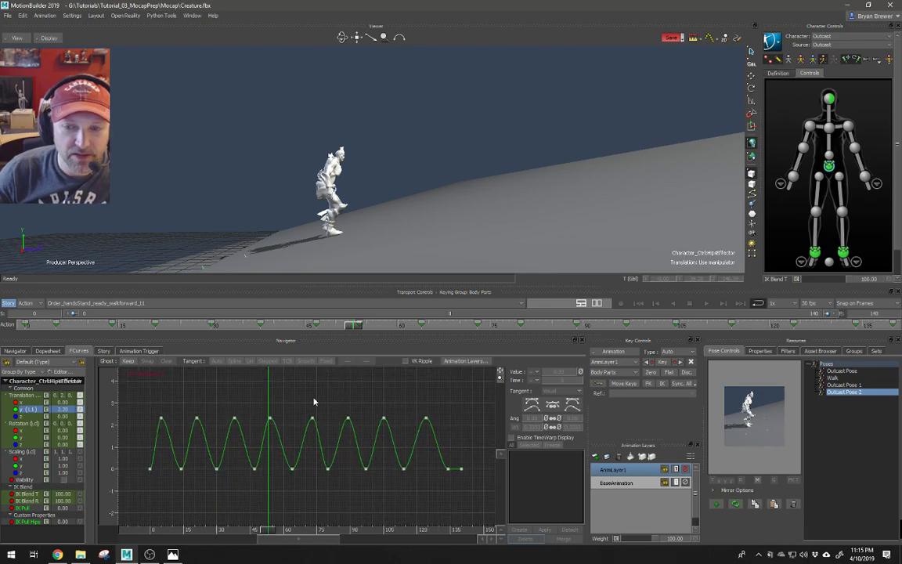
Raise the hips Y translation keys at frames 0 and 140 to 0.53 and angle their tangents to follow the wave
left_click_drag(270, 533, 447, 518)
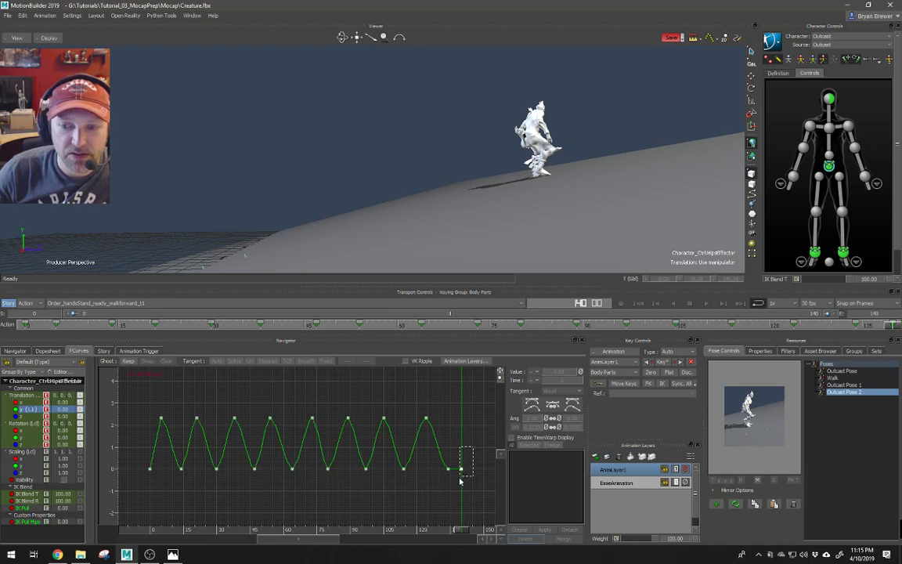
left_click(150, 468)
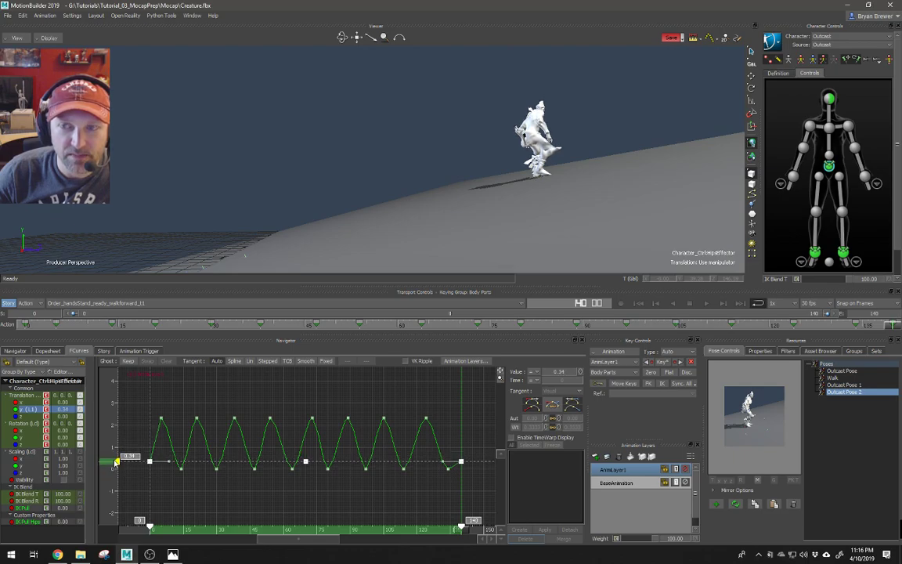
left_click(185, 490)
key("a")
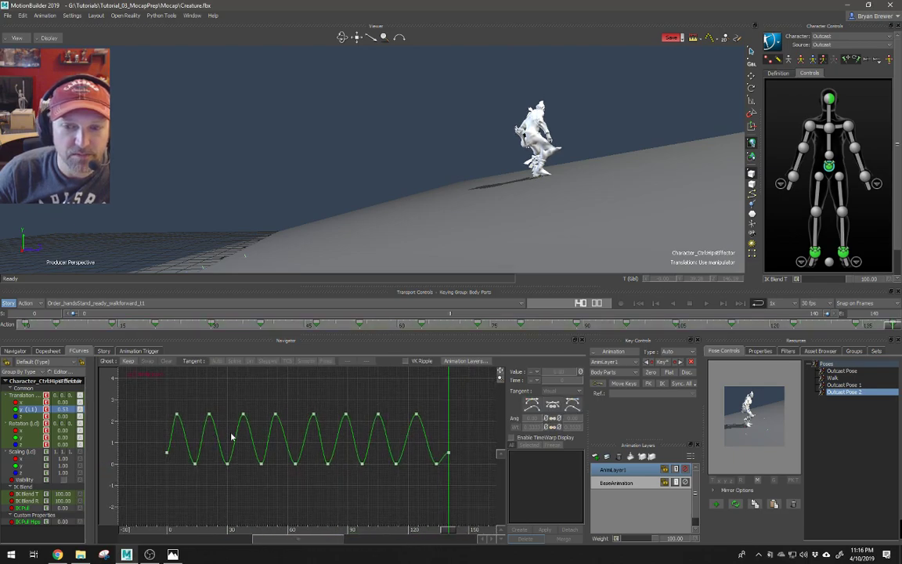
left_click_drag(155, 459, 155, 459)
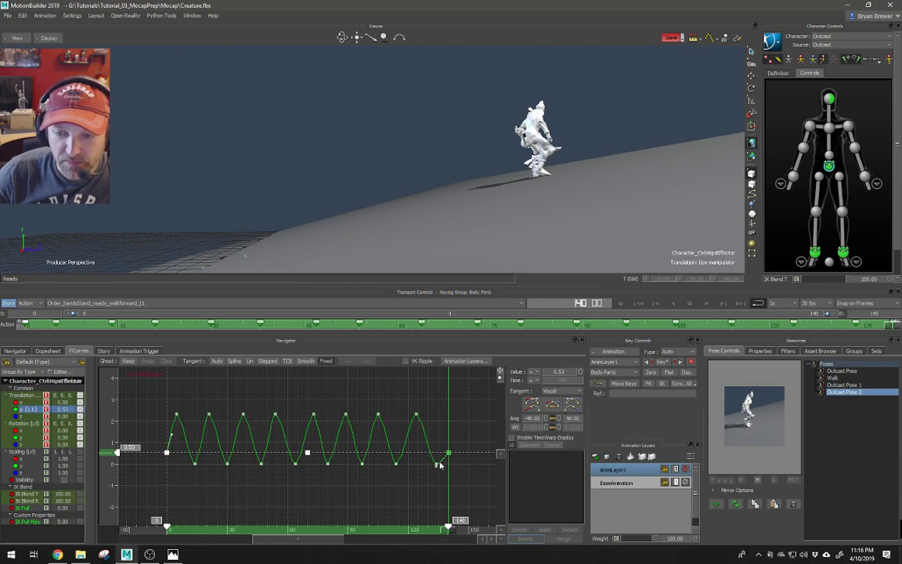
left_click(162, 463)
Play back the walk and stretch the hips Y translation curve downward so its low keys sit at about -0.7
left_click_drag(208, 531, 169, 530)
key("ctrl+space")
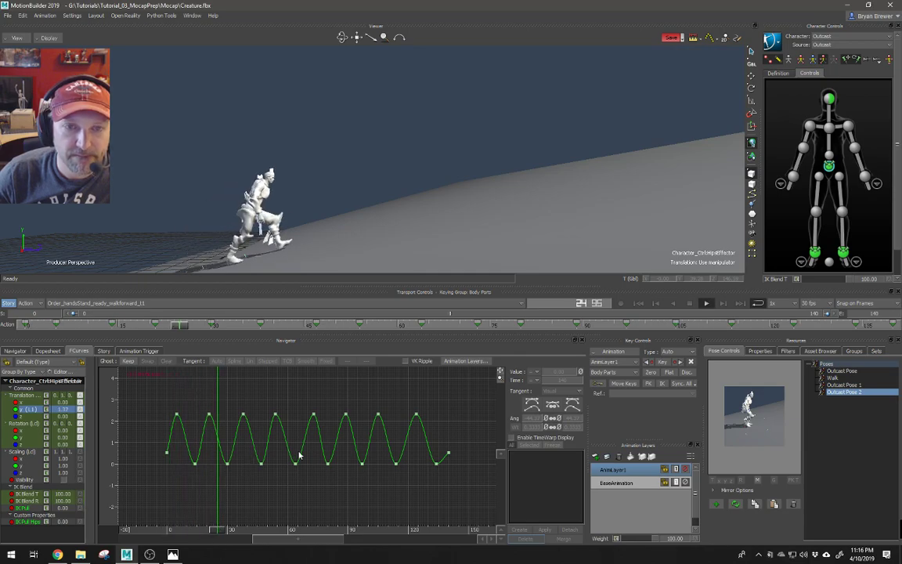
left_click_drag(296, 455, 361, 410, "ctrl")
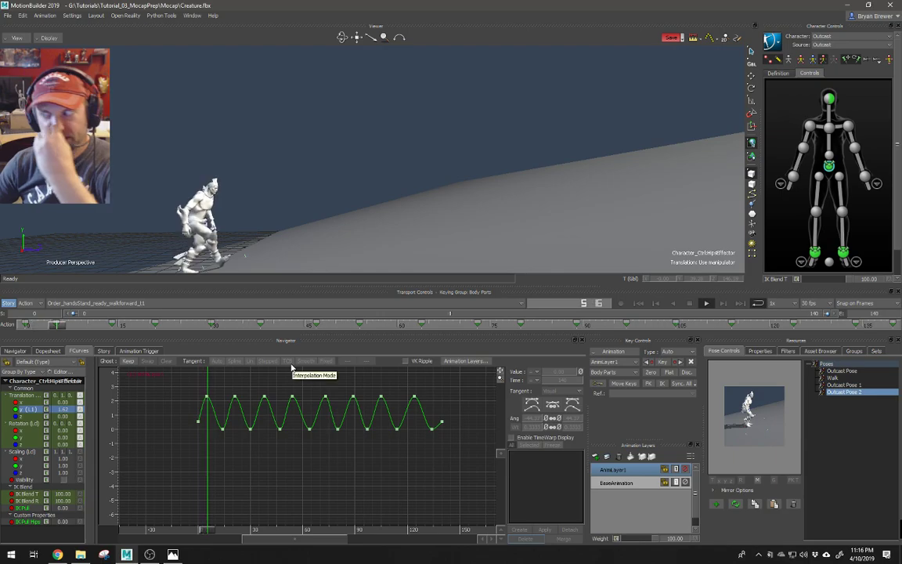
left_click_drag(385, 427, 352, 430, "ctrl")
left_click_drag(472, 200, 438, 211, "ctrl+shift")
left_click_drag(200, 401, 405, 479)
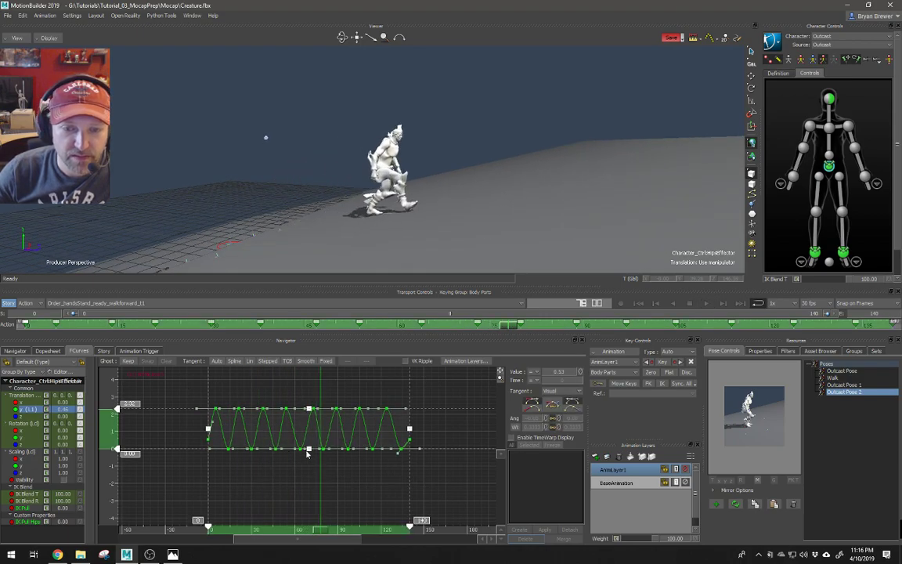
left_click_drag(306, 475, 308, 465)
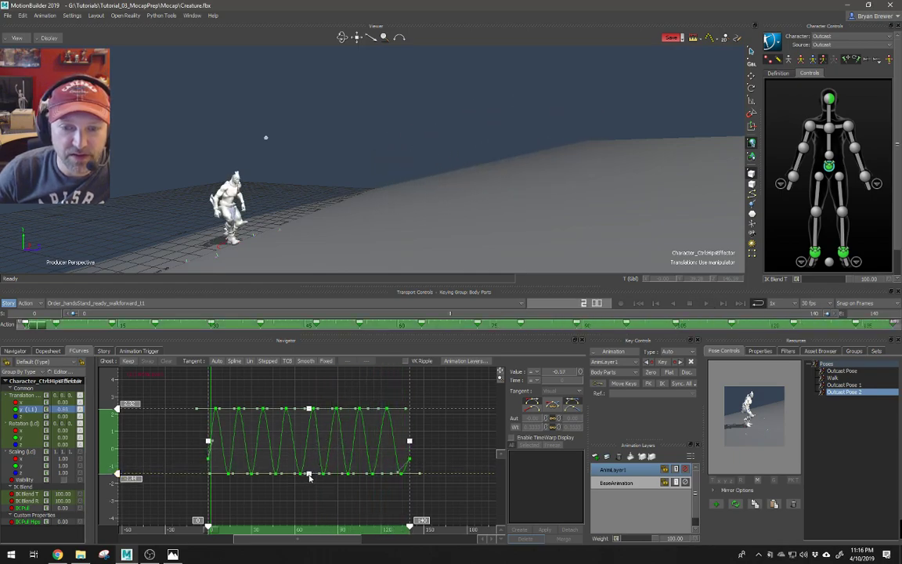
Try raising only the peak keys of the hips Y translation curve between frames 5 and 124
left_click_drag(452, 388, 165, 440)
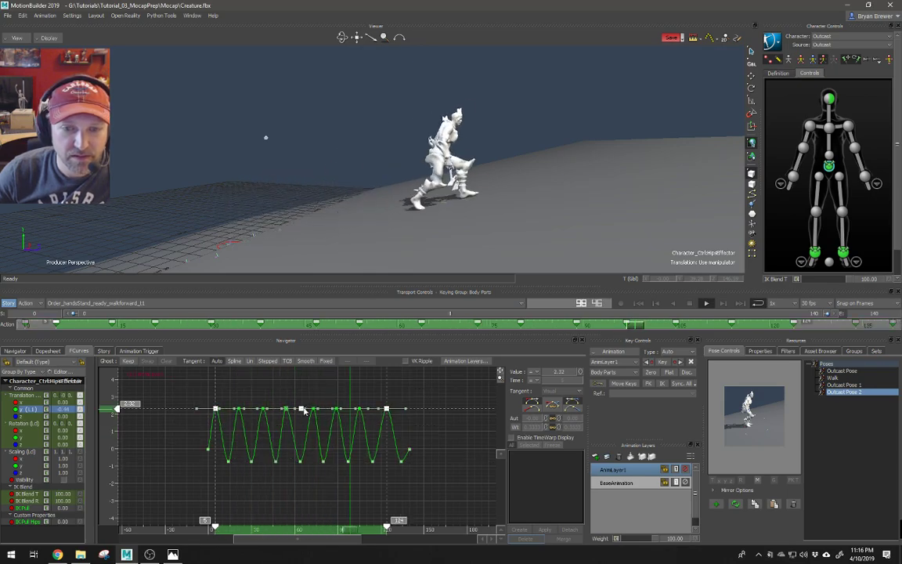
left_click_drag(304, 408, 304, 401)
key("ctrl+z")
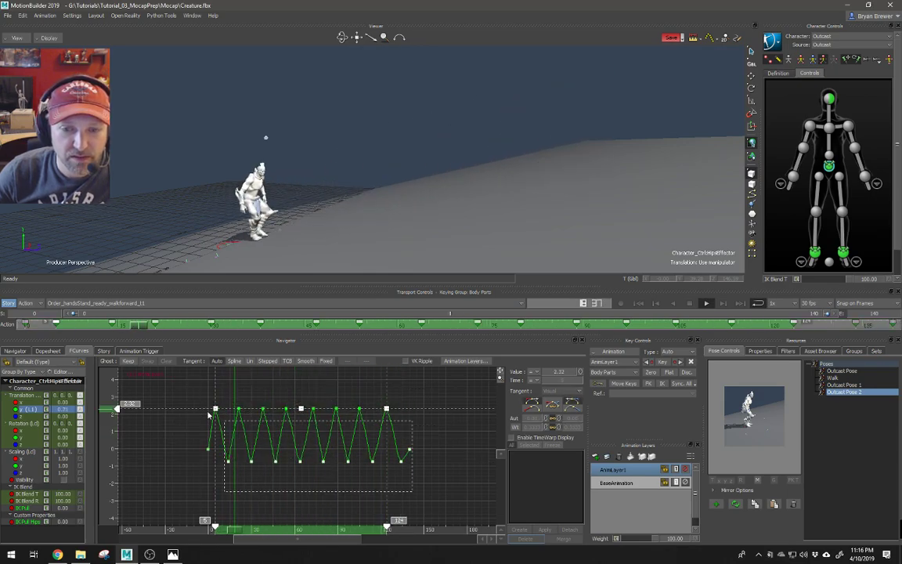
Stretch the whole hips Y translation curve upward so its peaks reach about 2.6
left_click_drag(424, 478, 200, 400)
left_click_drag(308, 408, 311, 403)
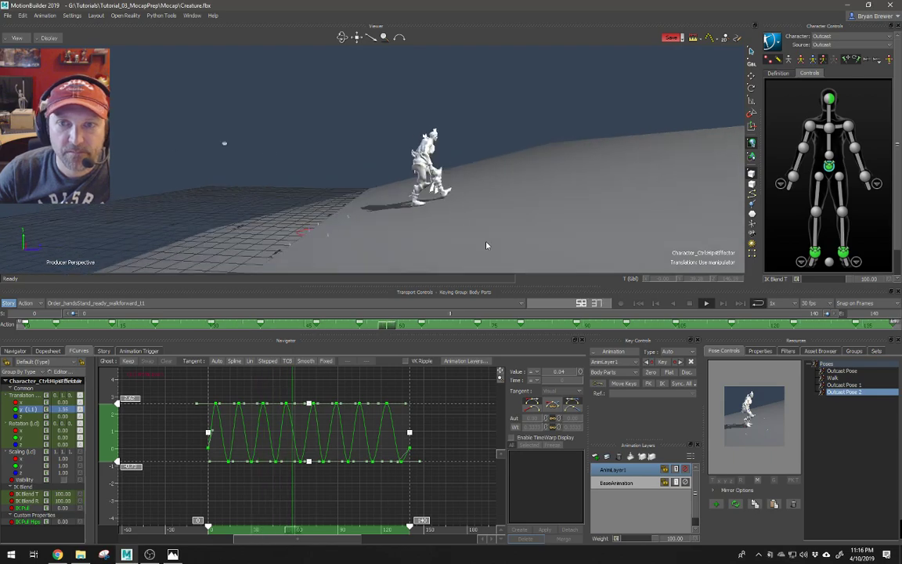
left_click(419, 501)
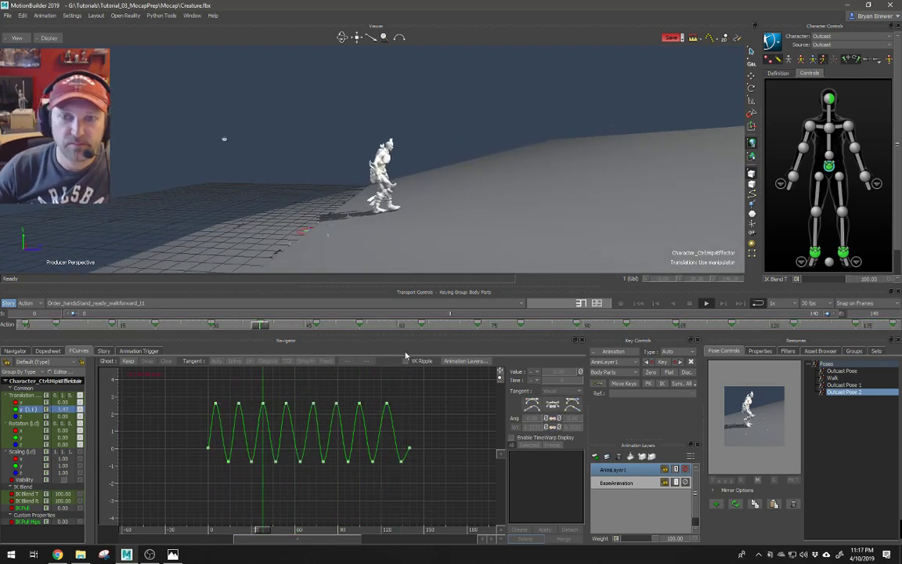
left_click_drag(243, 407, 304, 383, "ctrl")
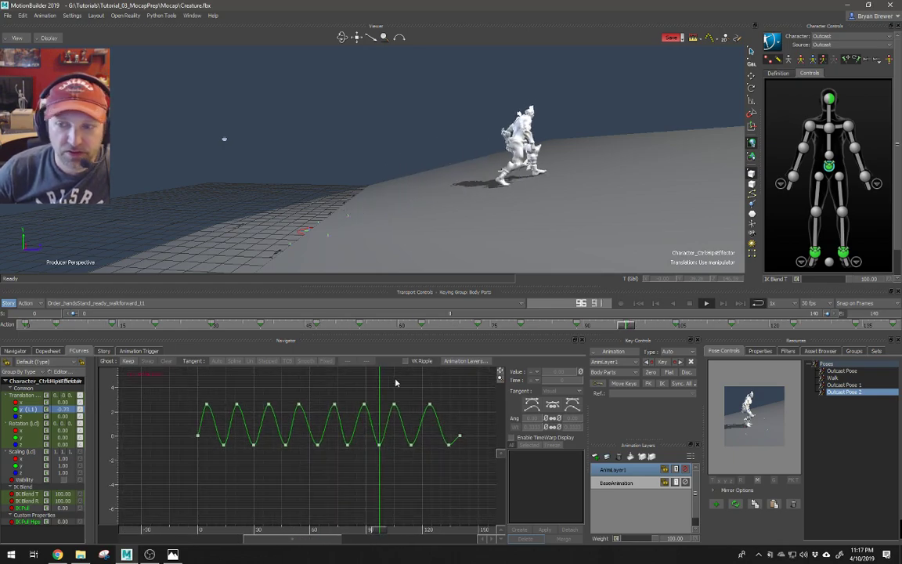
Mute AnimLayer1 during playback and examine the walk from the side without the hips adjustment
left_click(685, 470)
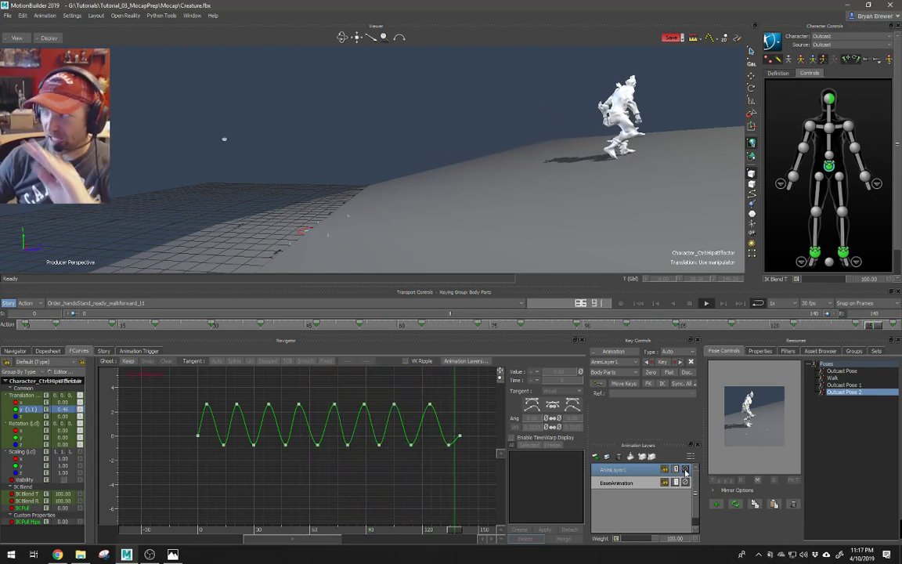
middle_click_drag(453, 218, 395, 237, "alt")
right_click_drag(394, 237, 468, 230, "alt")
left_click_drag(468, 229, 477, 225, "alt")
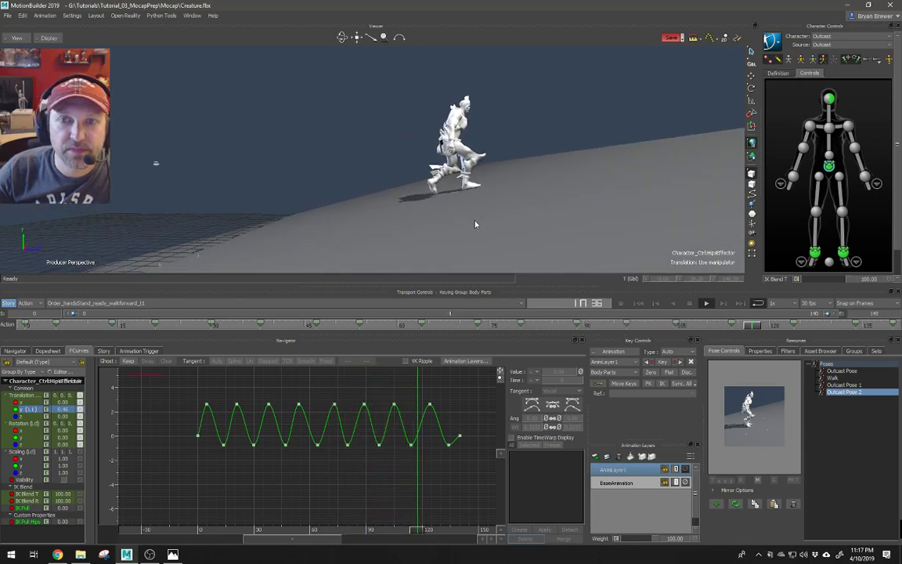
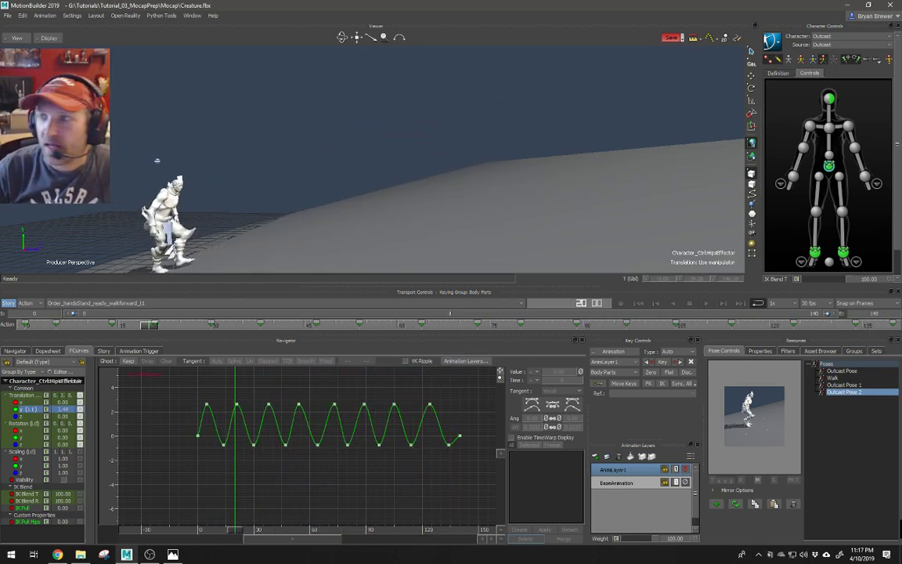
On BaseAnimation, select both upper arm controls and show only their rotation curves
left_click(811, 125)
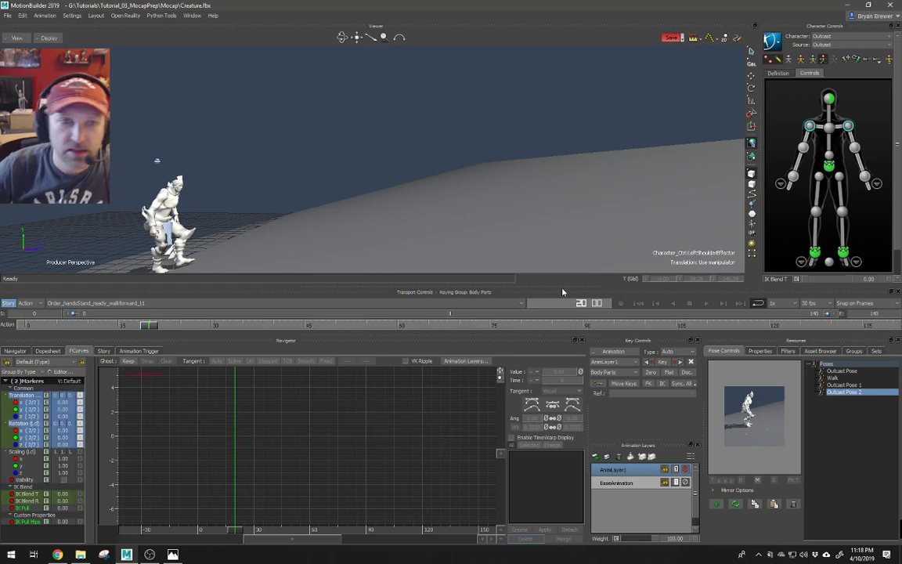
left_click(636, 484)
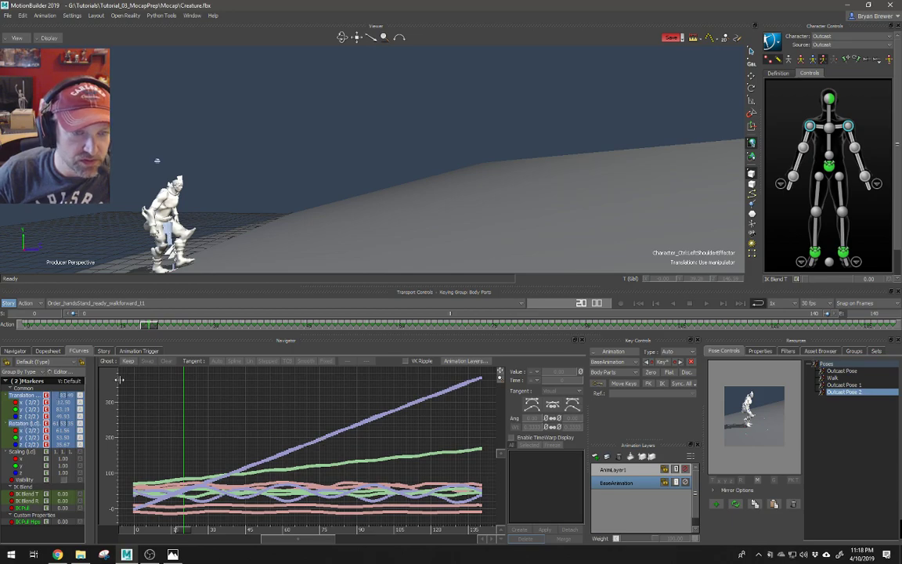
left_click(812, 139)
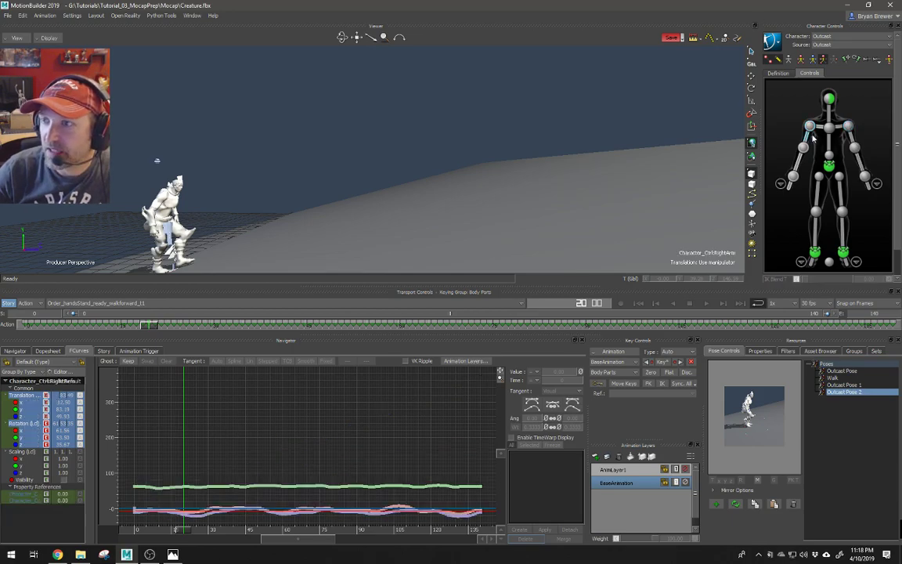
left_click(854, 146, "shift")
key("a")
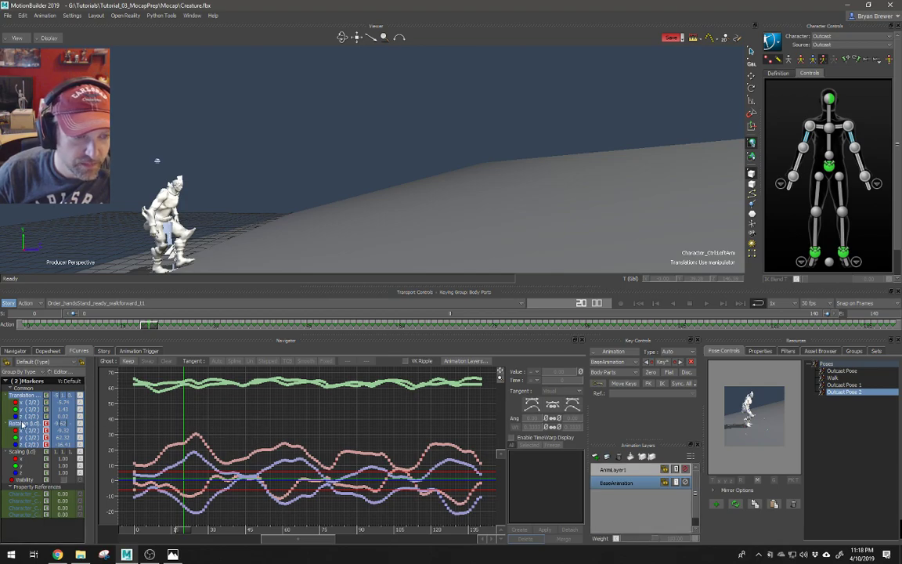
left_click_drag(267, 459, 277, 356, "ctrl")
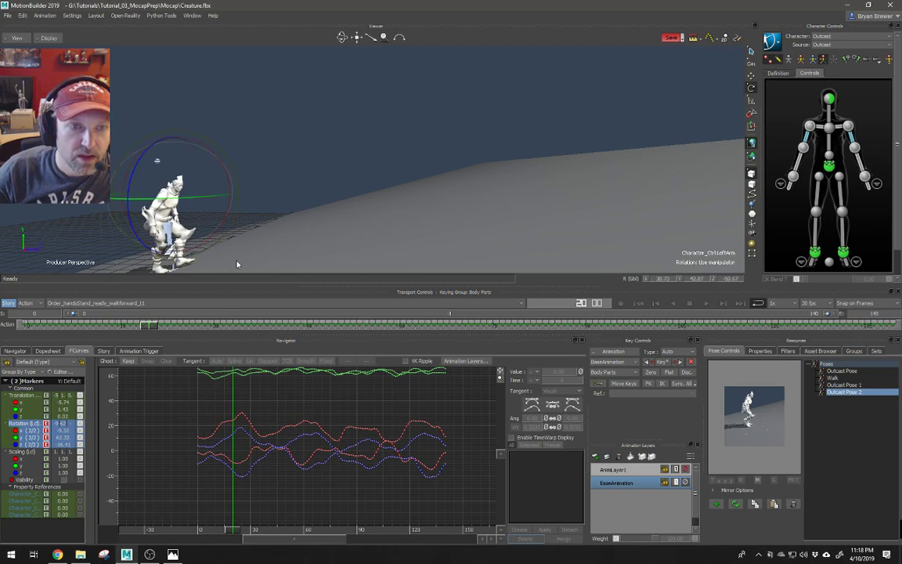
Switch the rotation manipulator to local space and compare the rotation curves of both upper arms
key("f")
left_click_drag(425, 243, 363, 214, "ctrl")
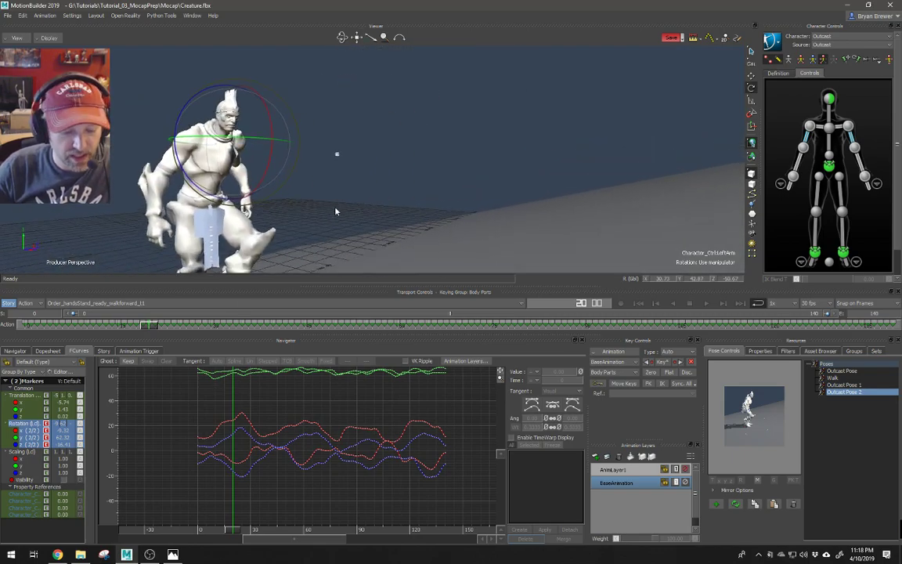
key("F5")
mouse_move(316, 227)
left_mouse_down("ctrl+shift")
mouse_move(329, 228)
mouse_move(311, 228)
left_mouse_up("ctrl+shift")
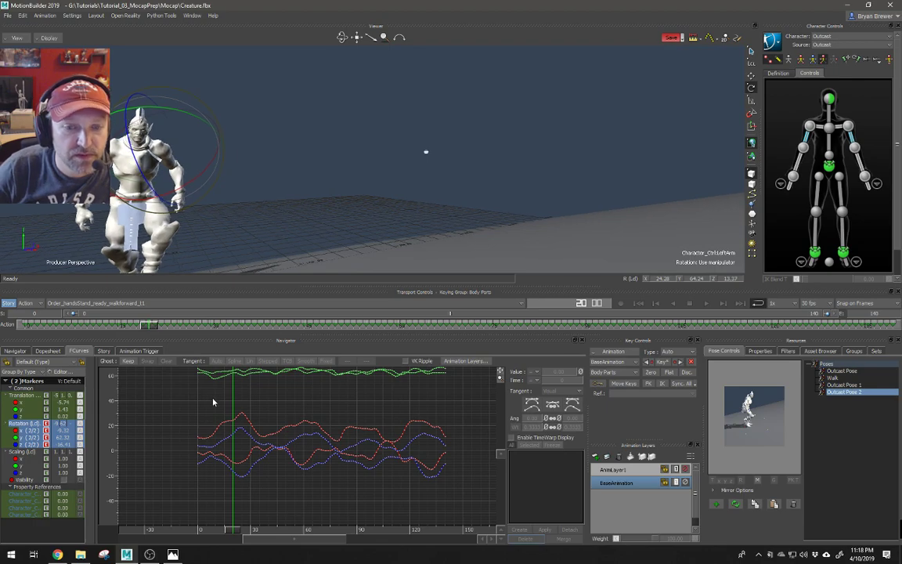
left_click(23, 431)
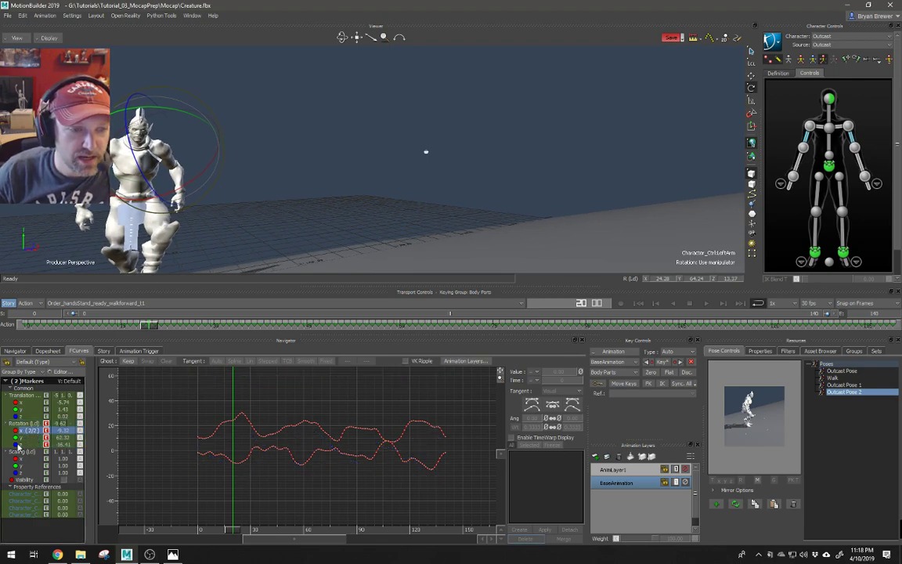
key("a")
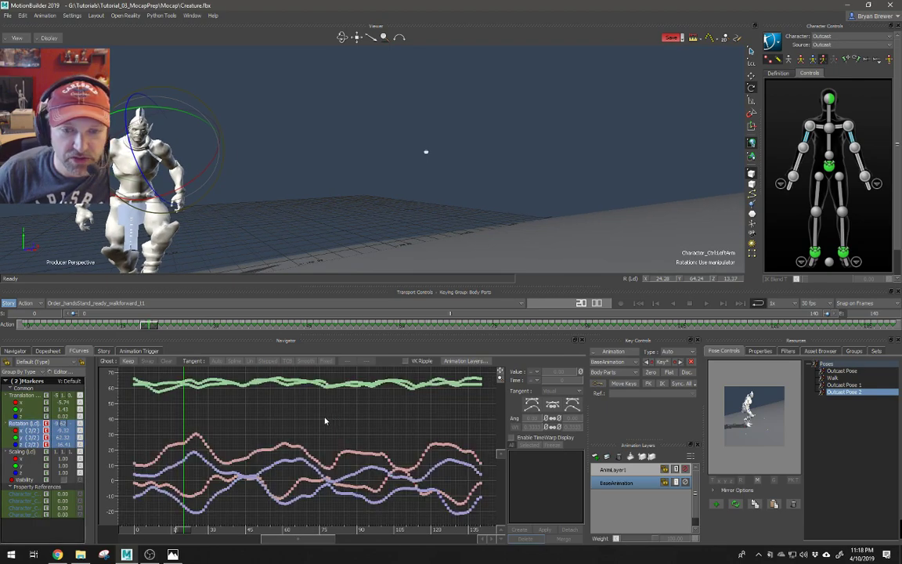
left_click_drag(329, 419, 267, 374, "ctrl")
left_click_drag(242, 410, 263, 408, "shift")
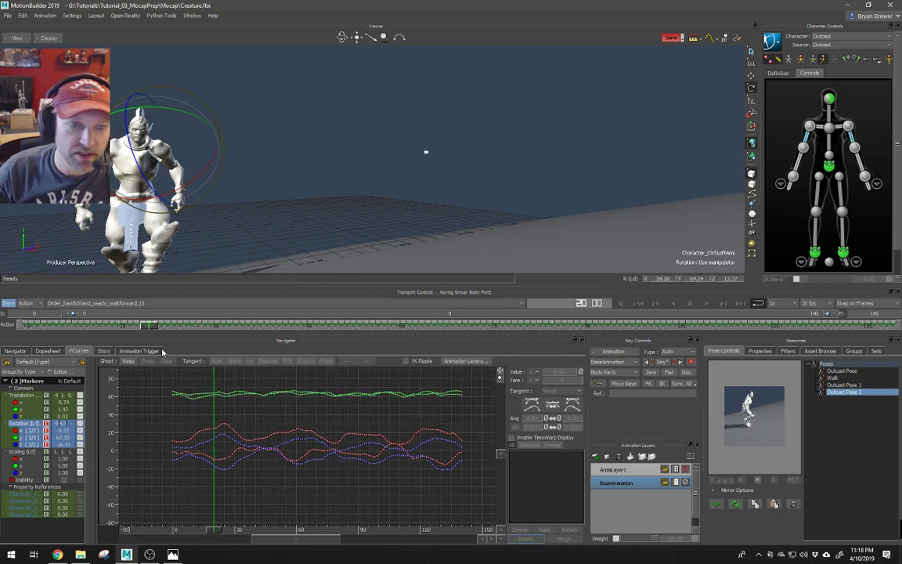
Isolate the left upper arm's X rotation curve and try raising all its keys by about 17 degrees
left_click(854, 139)
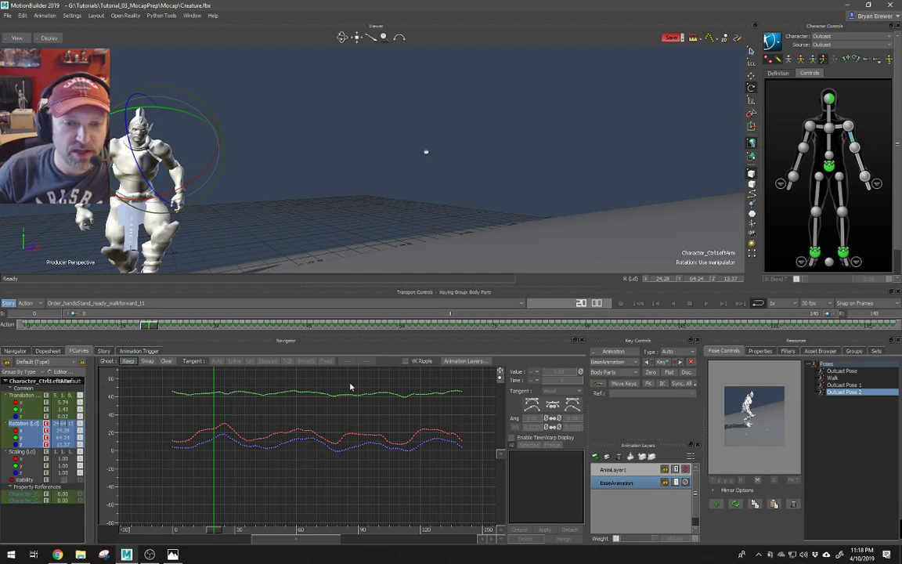
key("a")
left_click_drag(307, 438, 184, 394, "ctrl")
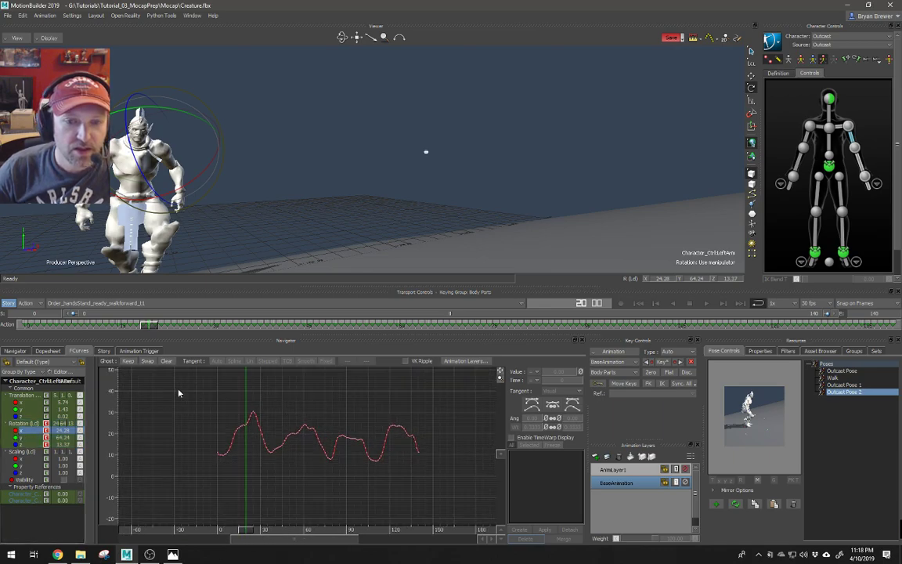
left_click_drag(457, 503, 456, 502)
mouse_move(337, 188)
left_mouse_down("ctrl+shift")
mouse_move(320, 172)
mouse_move(191, 249)
mouse_move(246, 207)
mouse_move(311, 229)
mouse_move(299, 280)
left_mouse_up("ctrl+shift")
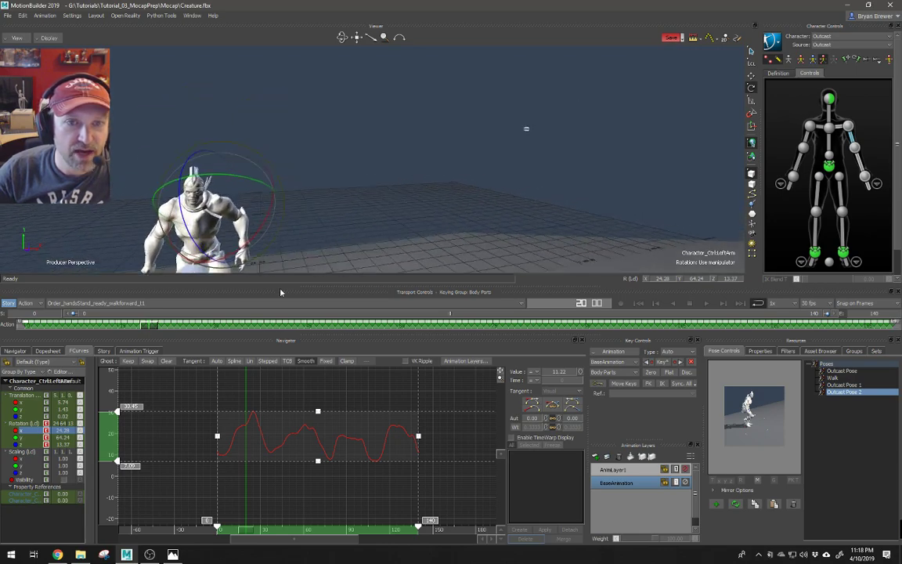
left_click_drag(118, 444, 111, 411)
key("ctrl+z")
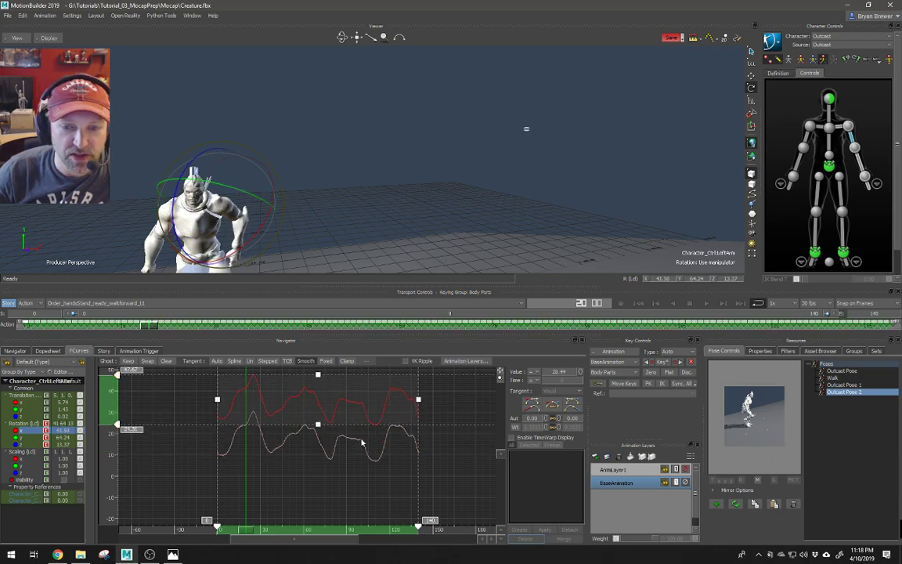
Swap the left arm's raised X rotation curve with its ghost to compare both versions, and undo the raise
left_click(148, 360)
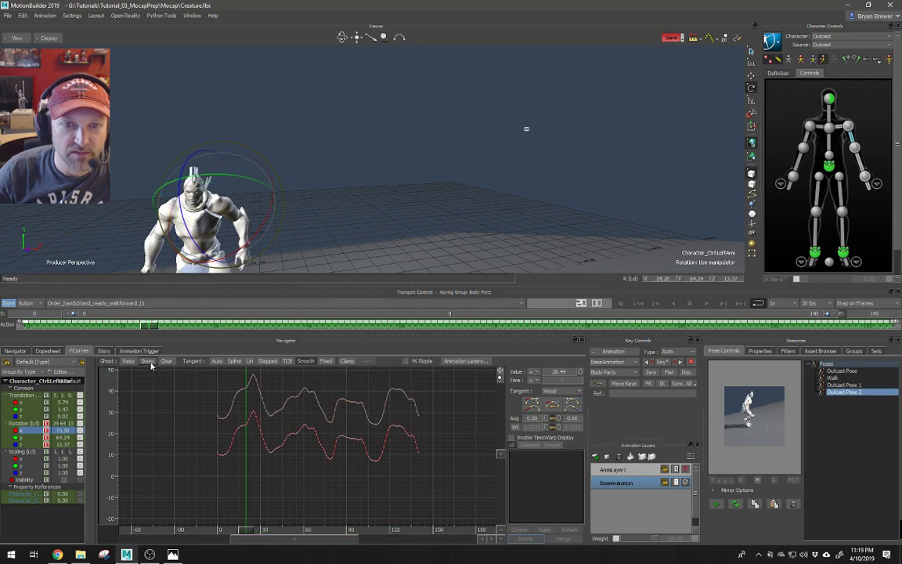
left_click(149, 362)
left_click(150, 362)
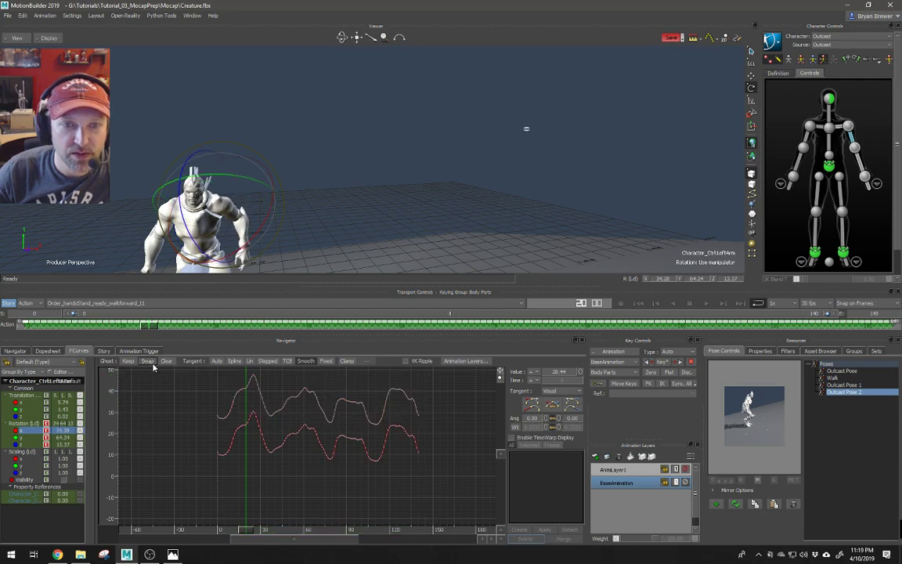
left_click(150, 362)
key("ctrl+z")
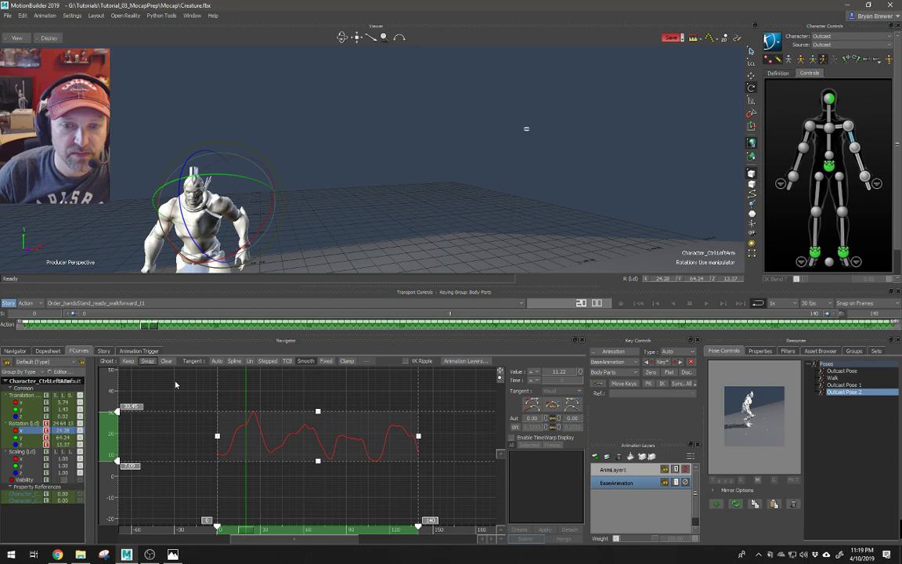
Examine the shapes of the left upper arm's Z and Y rotation curves
left_click(176, 382)
key("Delete")
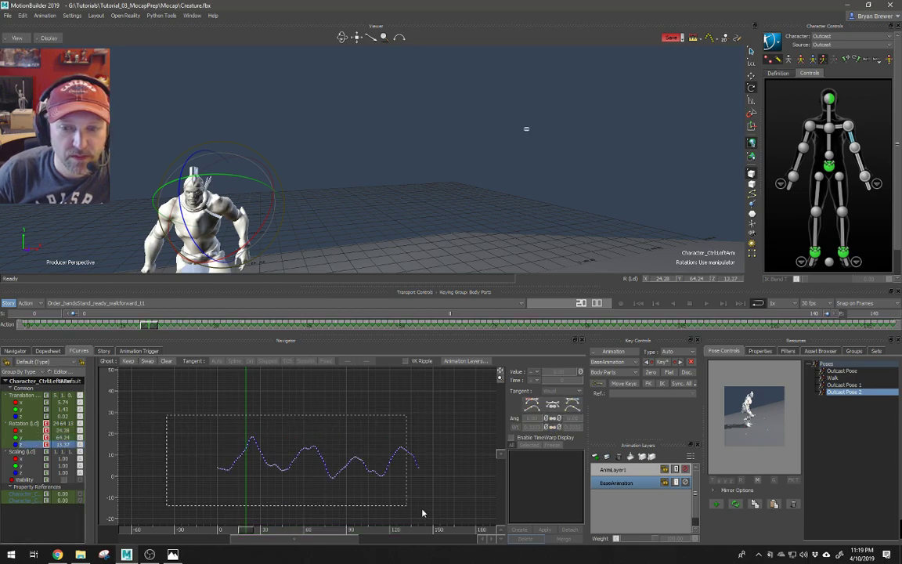
left_click_drag(417, 512, 418, 513)
left_click_drag(109, 462, 213, 459)
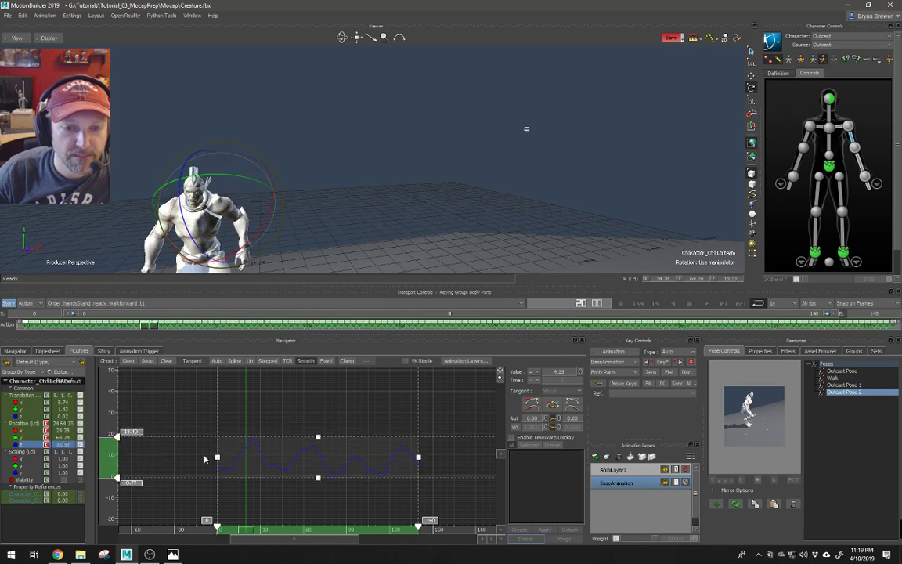
left_click(21, 453)
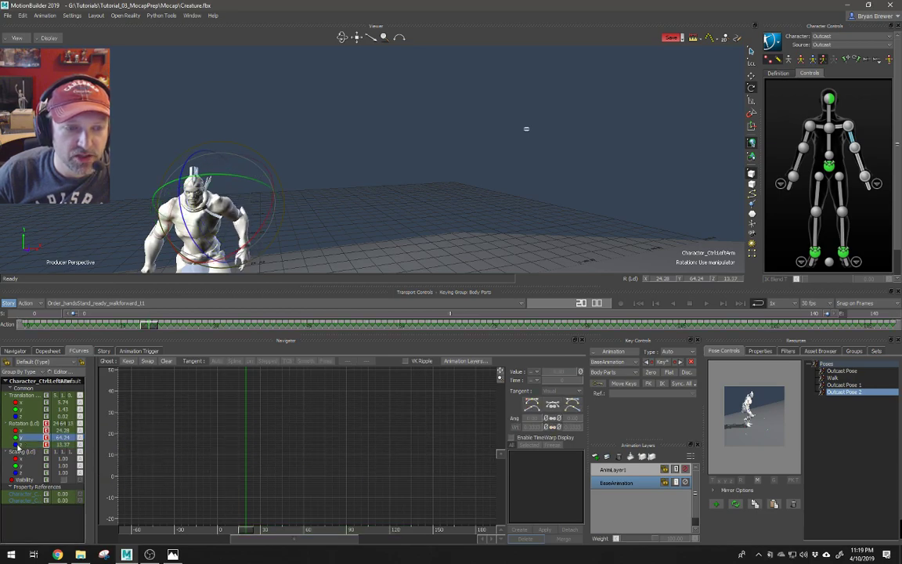
left_click(18, 444)
key("a")
left_click_drag(288, 425, 177, 423, "ctrl")
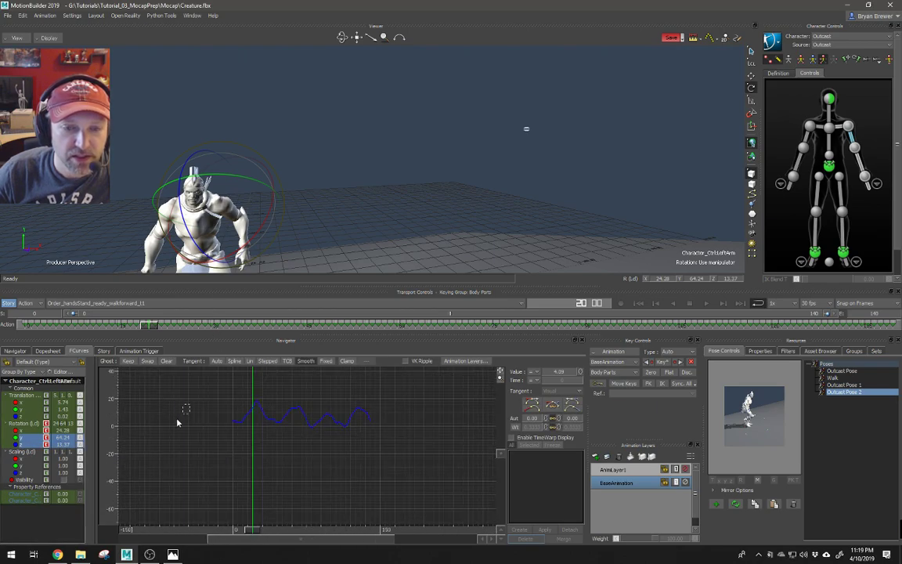
Try shifting the left upper arm's whole Y rotation curve slightly downward
left_click(17, 440)
key("a")
left_click_drag(324, 431, 315, 409, "ctrl")
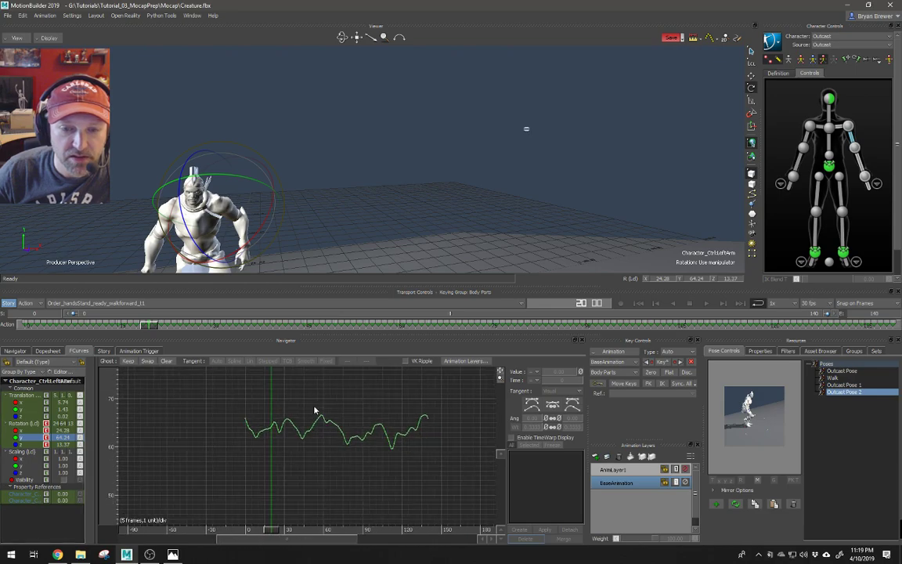
left_click_drag(235, 385, 453, 473)
mouse_move(108, 432)
left_mouse_down()
mouse_move(109, 425)
mouse_move(109, 444)
left_mouse_up()
key("ctrl+z")
Stretch the left upper arm's Z rotation curve so its peak reaches about 30 and its lowest key about -12
left_click(11, 443)
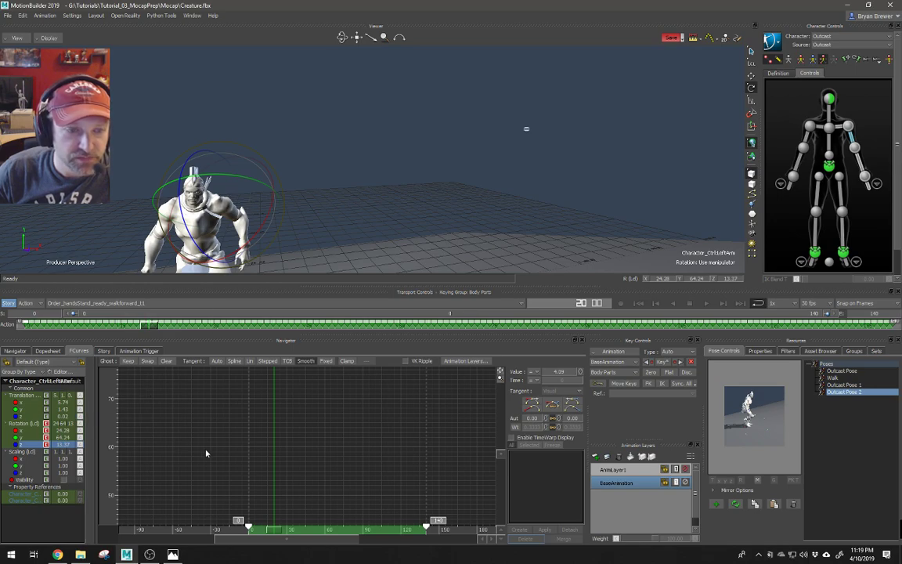
key("a")
left_click_drag(374, 436, 206, 389, "ctrl")
left_click_drag(467, 523, 463, 520)
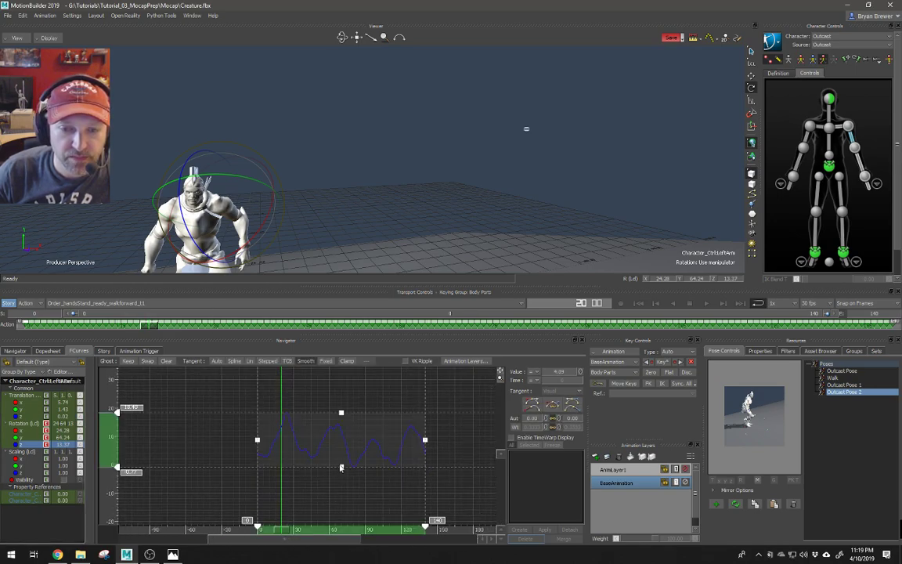
left_click_drag(344, 467, 338, 486)
left_click_drag(341, 412, 354, 381)
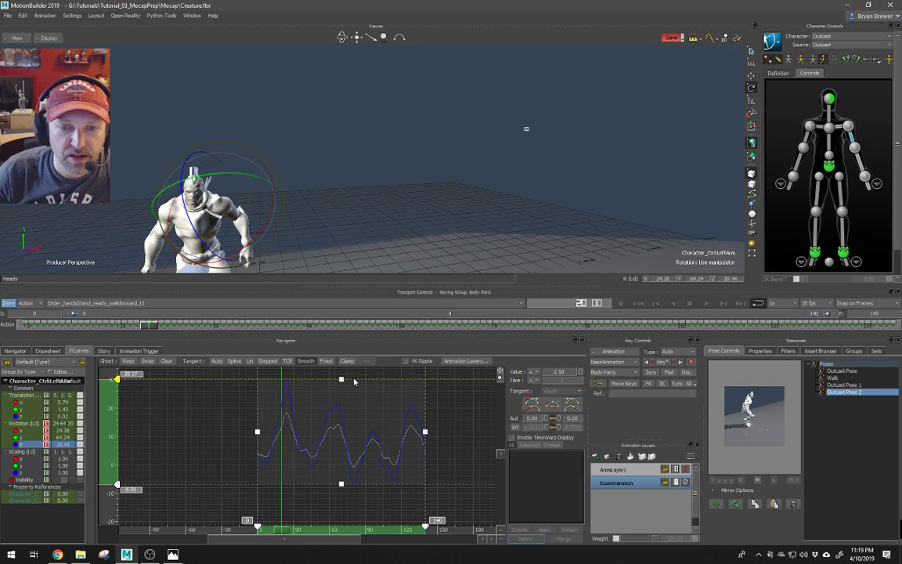
left_click_drag(341, 482, 341, 500)
Stretch the left upper arm's Y rotation curve to span from about 54 to 72
left_click(25, 438)
key("a")
left_click_drag(201, 436, 324, 406, "ctrl")
left_click_drag(324, 475, 322, 505)
key("a")
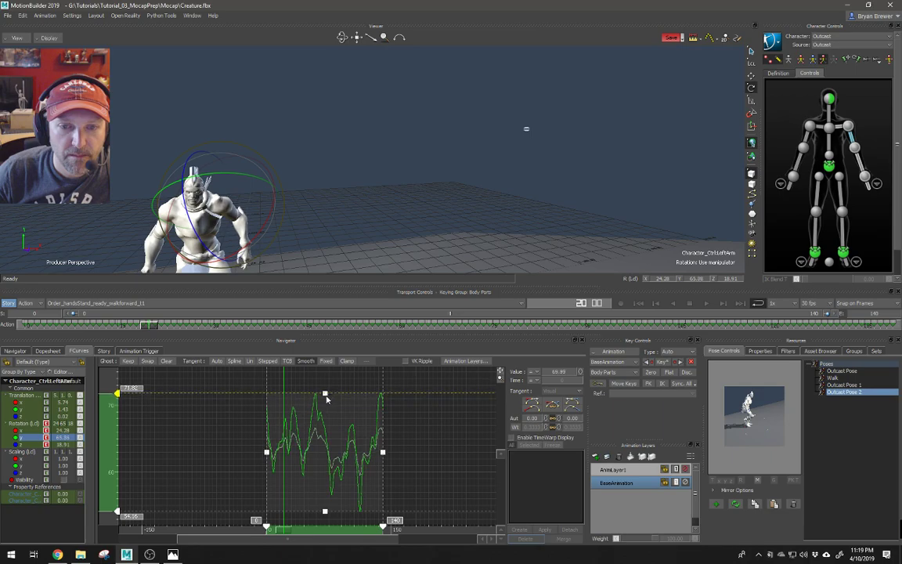
Play the walk from the start and examine the left arm's swing from the side and the front
left_click_drag(154, 329, 7, 317)
left_click_drag(367, 194, 425, 198, "ctrl+shift")
key("space")
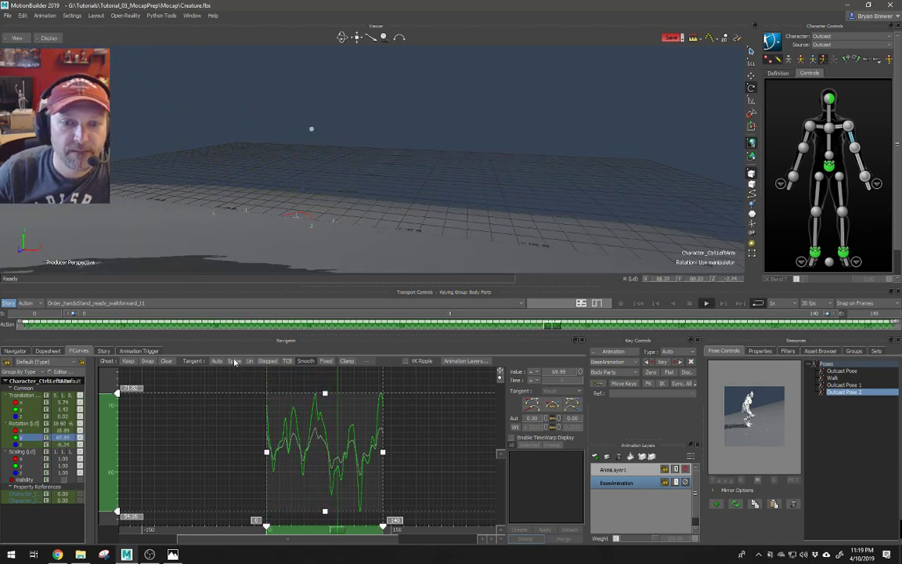
left_click_drag(321, 200, 359, 177, "ctrl+shift")
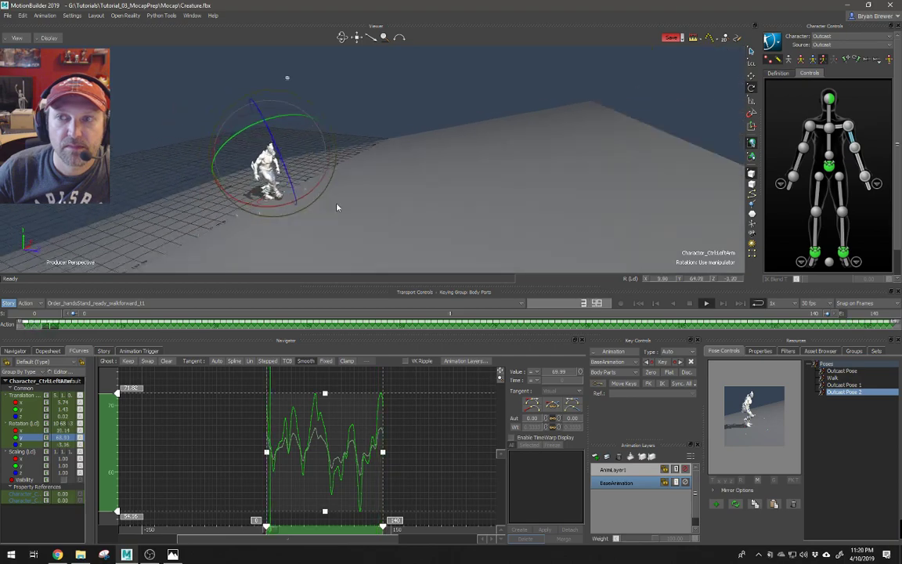
left_click_drag(434, 207, 351, 224, "ctrl+shift")
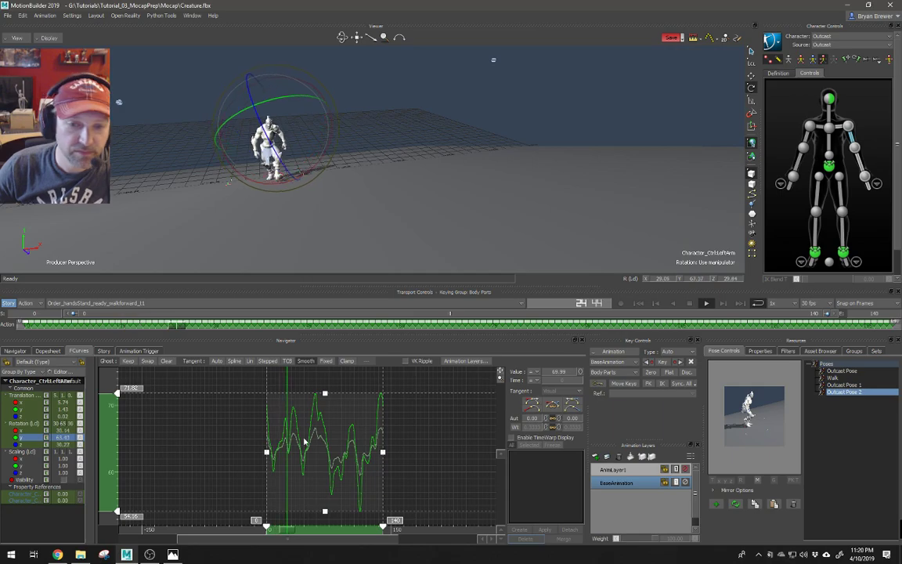
Stretch the left upper arm's Y rotation curve further to span from about 49 to 77
key("a")
left_click_drag(356, 420, 337, 402, "ctrl")
mouse_move(335, 464)
left_mouse_down()
mouse_move(333, 491)
mouse_move(333, 479)
left_mouse_up()
left_click_drag(335, 408, 335, 393)
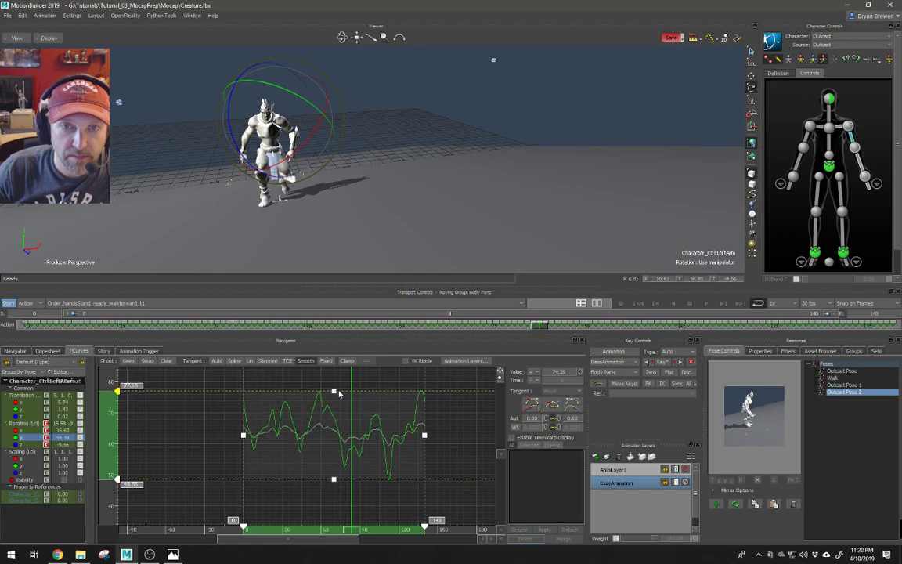
Stretch the left upper arm's Z rotation curve to a peak of about 75 and a low of about -31, and shift it slightly down
left_click(31, 443)
key("a")
left_click_drag(366, 446, 221, 362, "ctrl")
left_click_drag(343, 428, 342, 387)
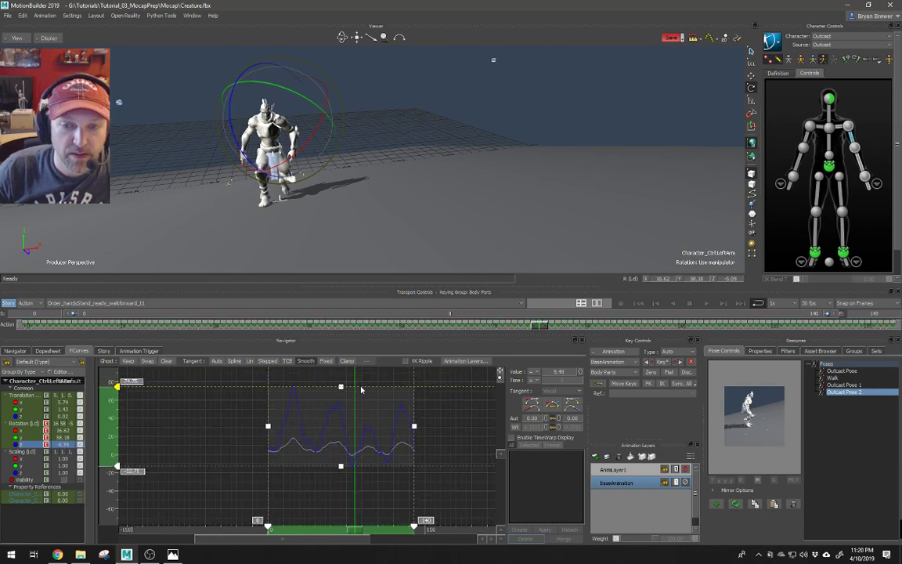
left_click_drag(341, 468, 337, 489)
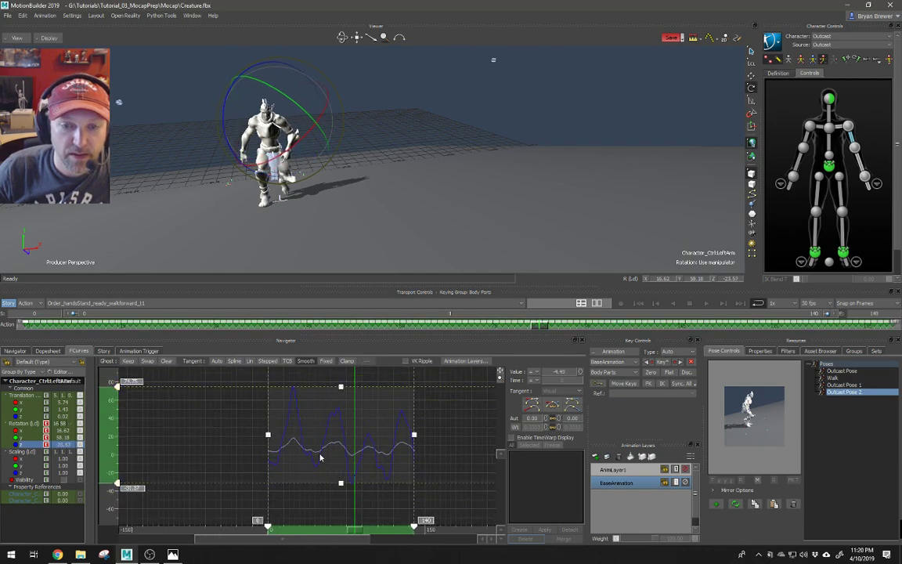
mouse_move(113, 435)
left_mouse_down()
mouse_move(112, 444)
mouse_move(113, 437)
left_mouse_up()
Stretch the left upper arm's X rotation curve to span from about -48 to 33, and play back the walk
left_click(24, 429)
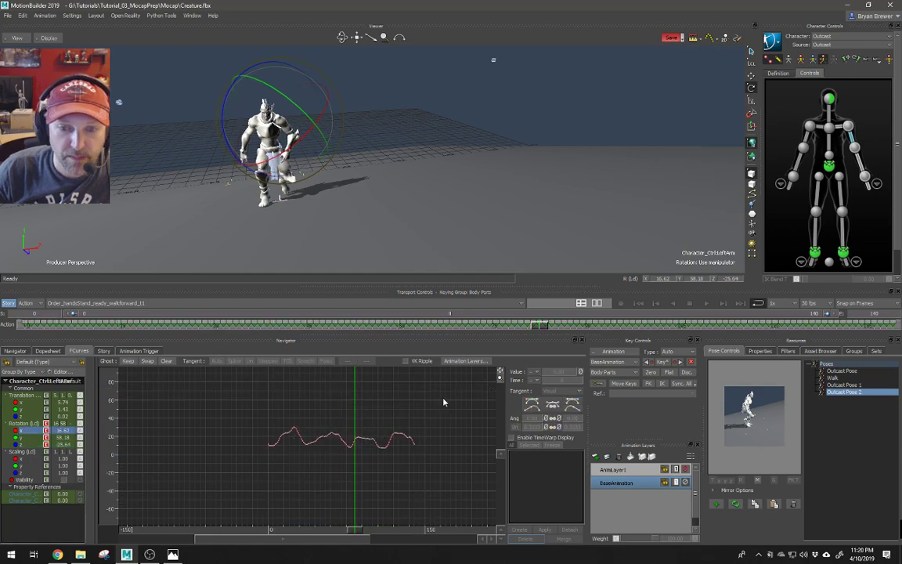
left_click_drag(447, 401, 228, 481)
left_click_drag(340, 429, 336, 488)
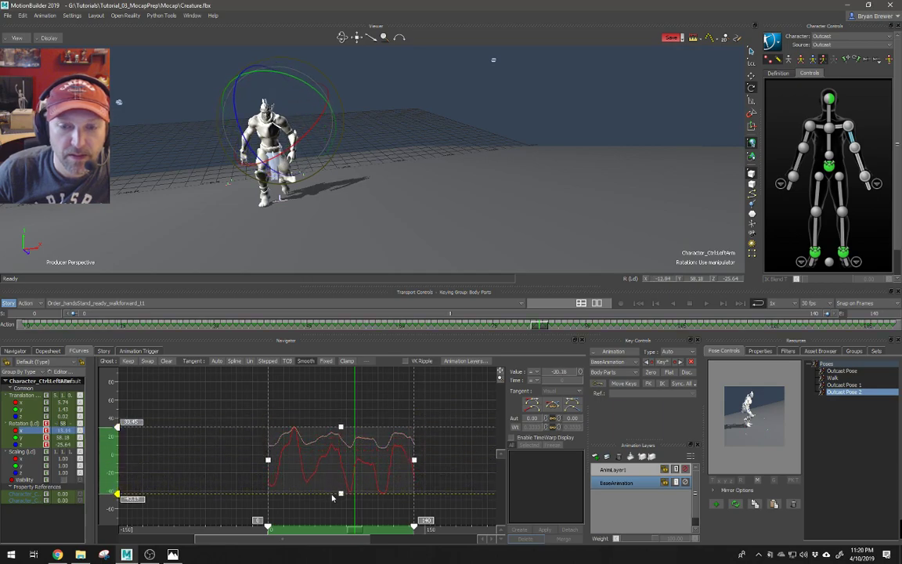
mouse_move(340, 426)
left_mouse_down()
mouse_move(345, 410)
mouse_move(340, 424)
left_mouse_up()
key("ctrl+space")
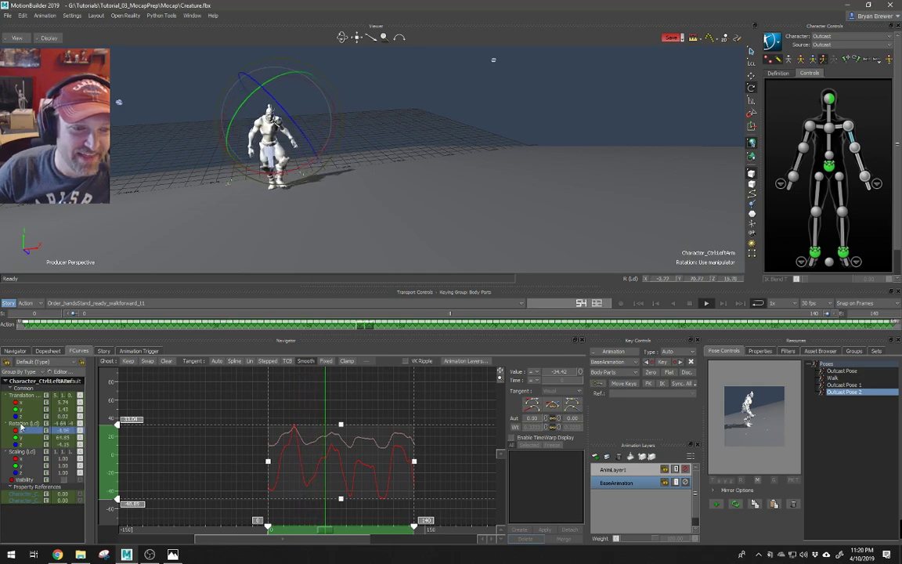
Swap the left upper arm's stretched X, Y and Z rotation curves with their kept ghost curves
left_click(21, 423)
key("a")
left_click_drag(275, 411, 165, 368, "ctrl")
left_click(149, 363)
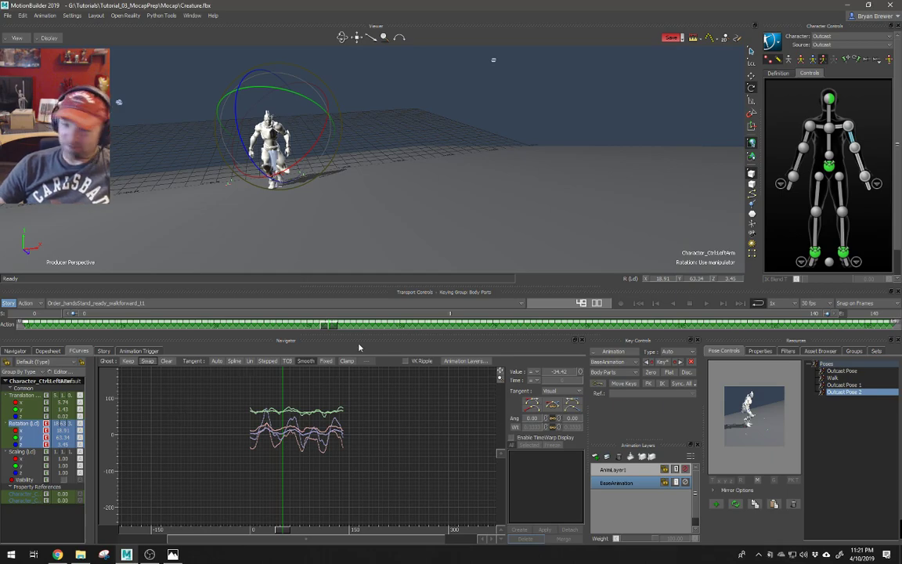
Play back the walk with the swapped arm curves and clear the ghost curves
left_click(453, 435)
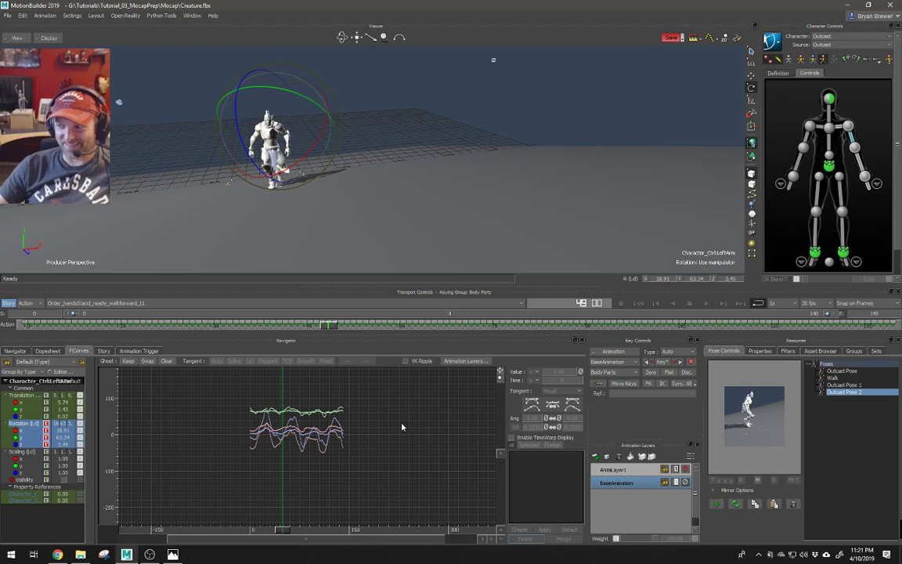
key("ctrl+space")
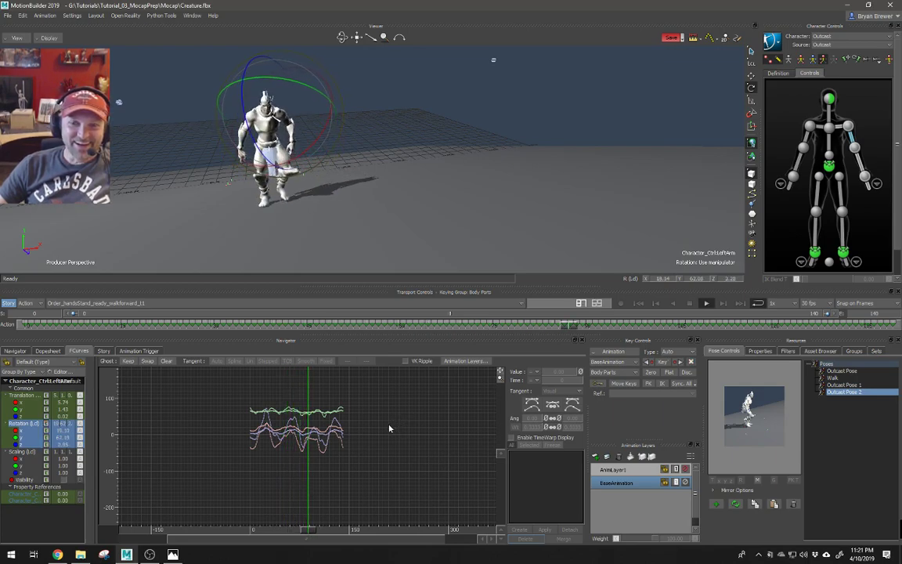
key("ctrl+space")
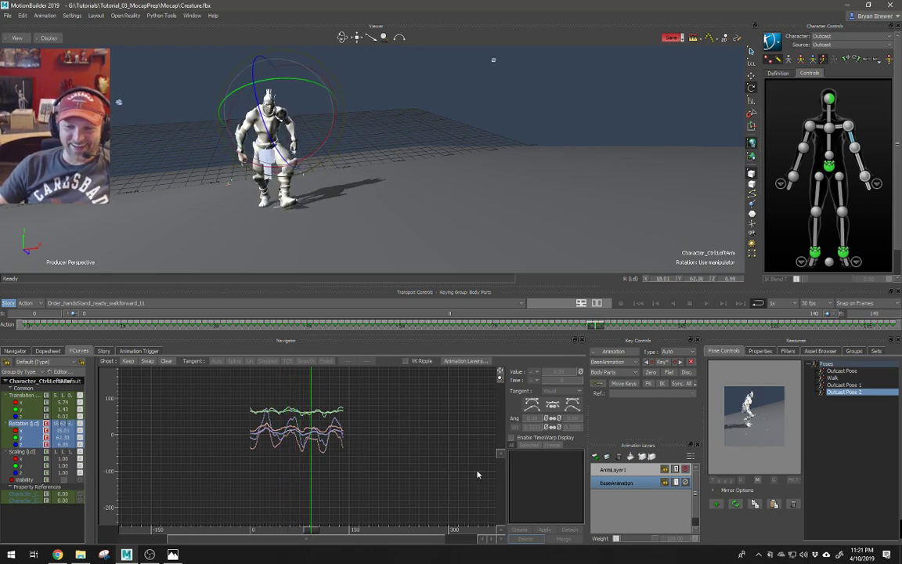
left_click(168, 361)
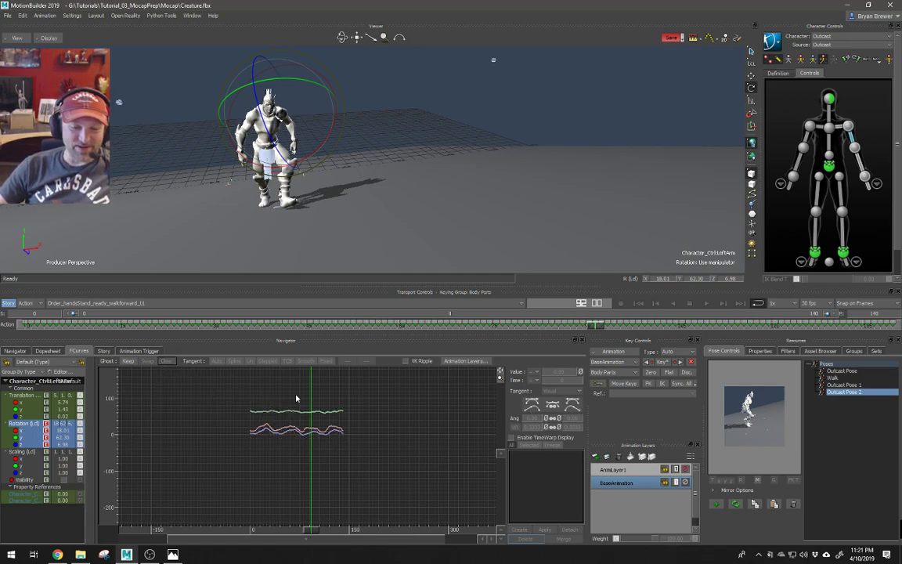
On AnimLayer1 at frame 0, rotate both shoulder effectors together and key the offset for the whole walk
left_click(634, 470)
left_click_drag(312, 174, 446, 207, "ctrl+shift")
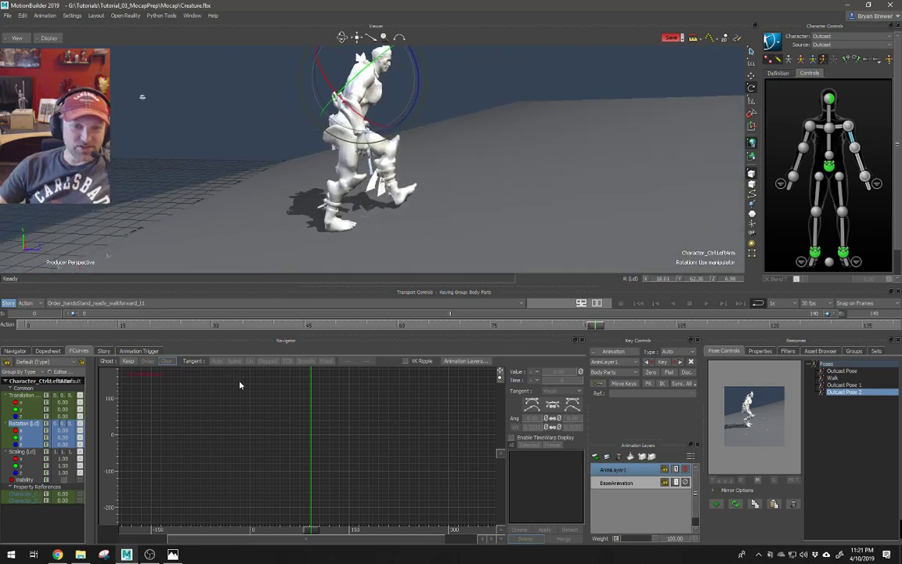
left_click_drag(74, 324, 12, 313)
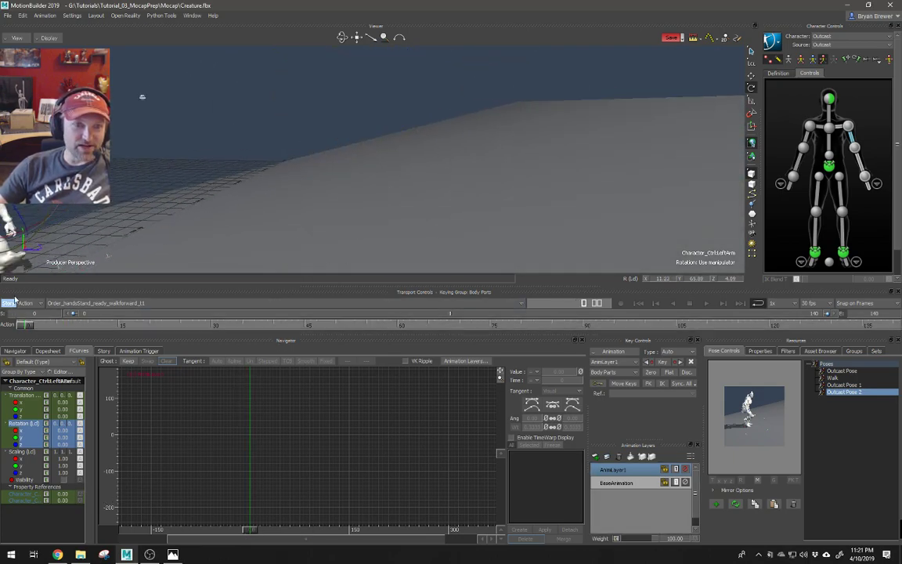
key("f")
left_click_drag(499, 203, 415, 165, "ctrl")
left_click_drag(554, 203, 500, 186, "ctrl")
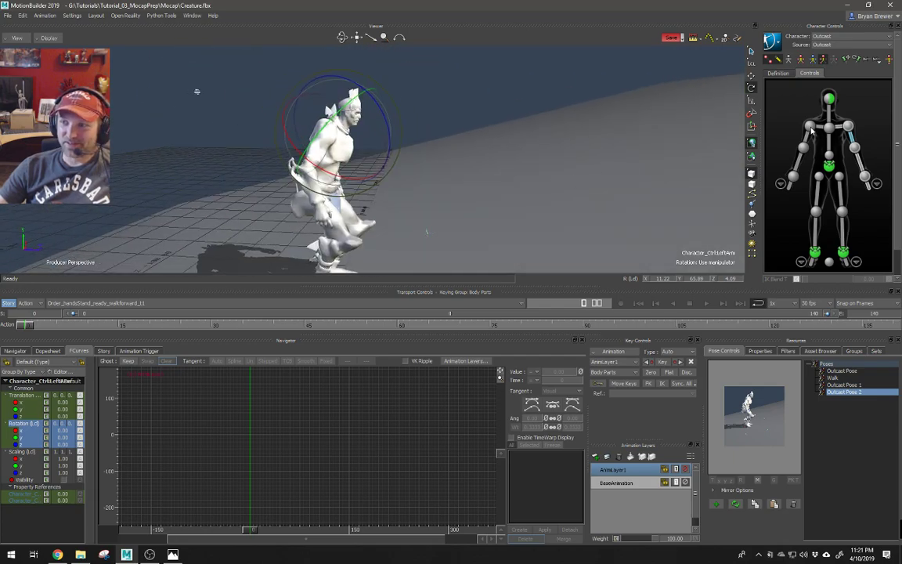
left_click(810, 127)
left_click(847, 126, "shift")
key("t")
key("r")
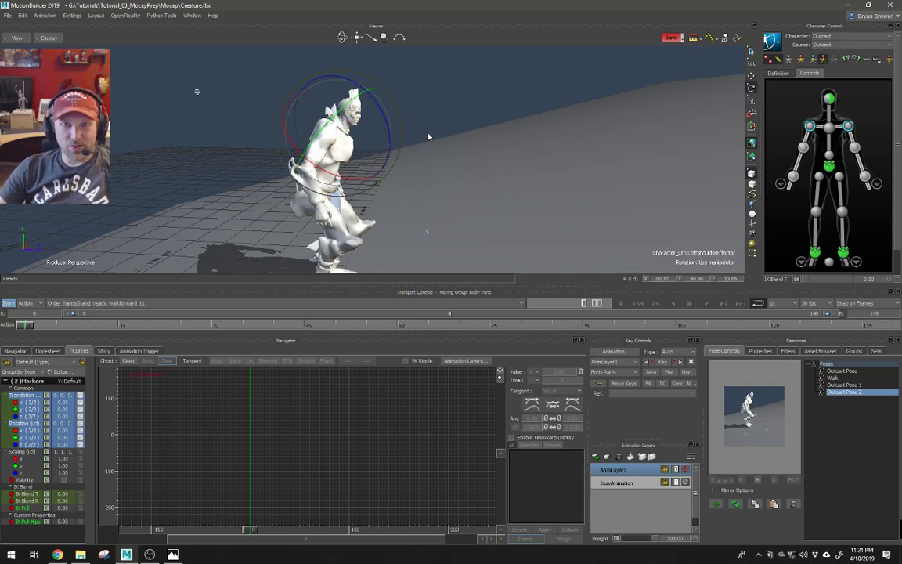
left_click_drag(392, 120, 391, 109)
key("k")
Play and scrub through the walk, examining the offset shoulders from the front and the side
scroll(477, 172, "down", 4)
key("ctrl+space")
left_click_drag(582, 176, 451, 195, "ctrl+shift")
left_click_drag(530, 212, 415, 192, "ctrl")
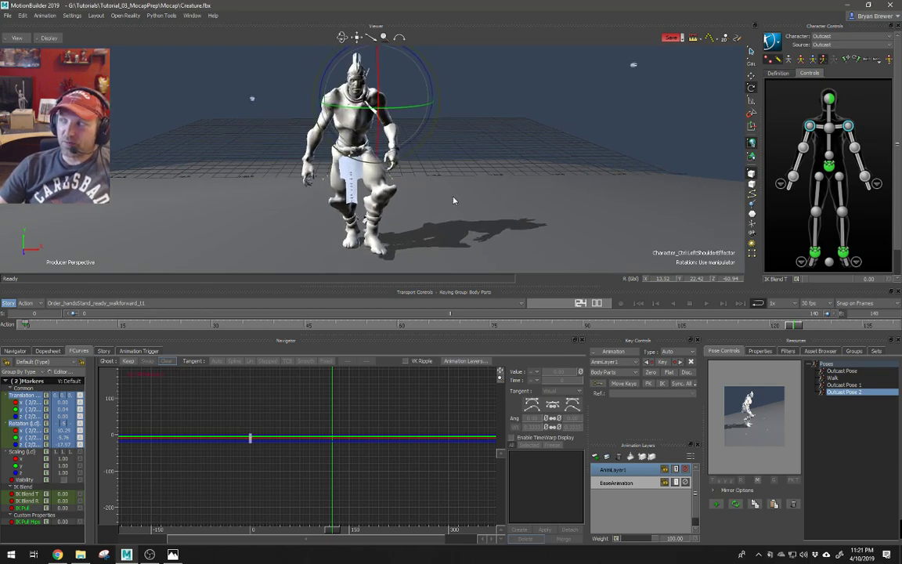
left_click_drag(339, 205, 399, 189, "ctrl+shift")
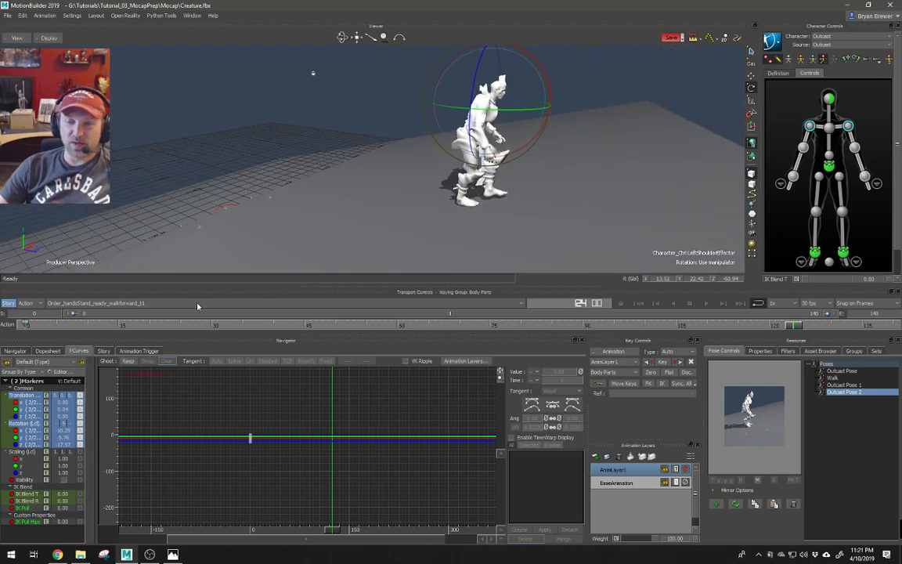
left_click_drag(43, 330, 356, 321)
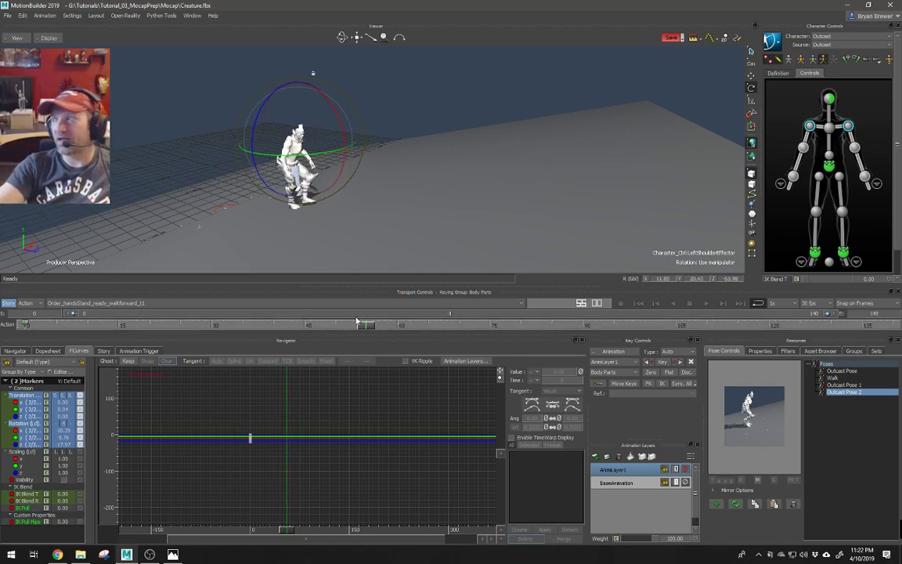
key("space")
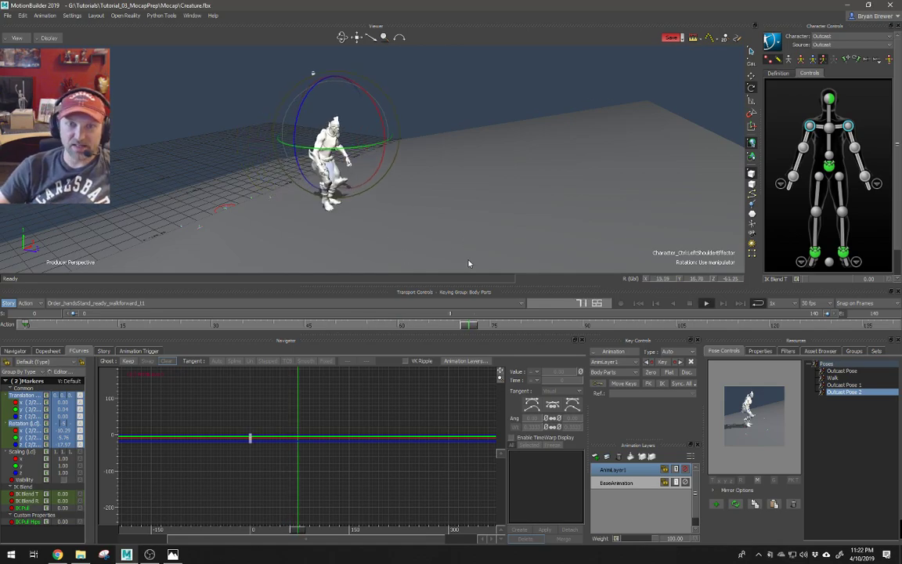
left_click_drag(509, 223, 536, 220)
key("space")
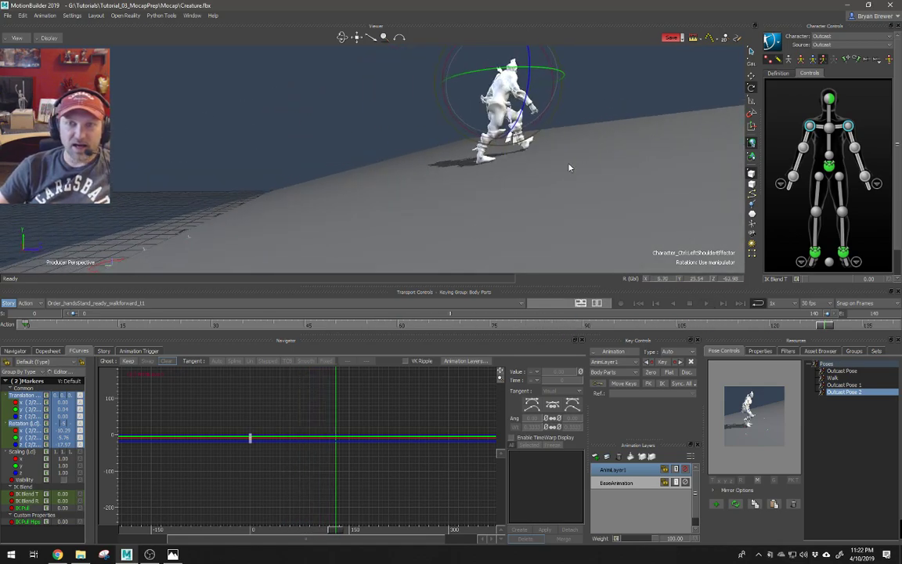
Select the right ankle effector and play the walk from frame 0 to examine the foot on the slope
left_click(814, 252)
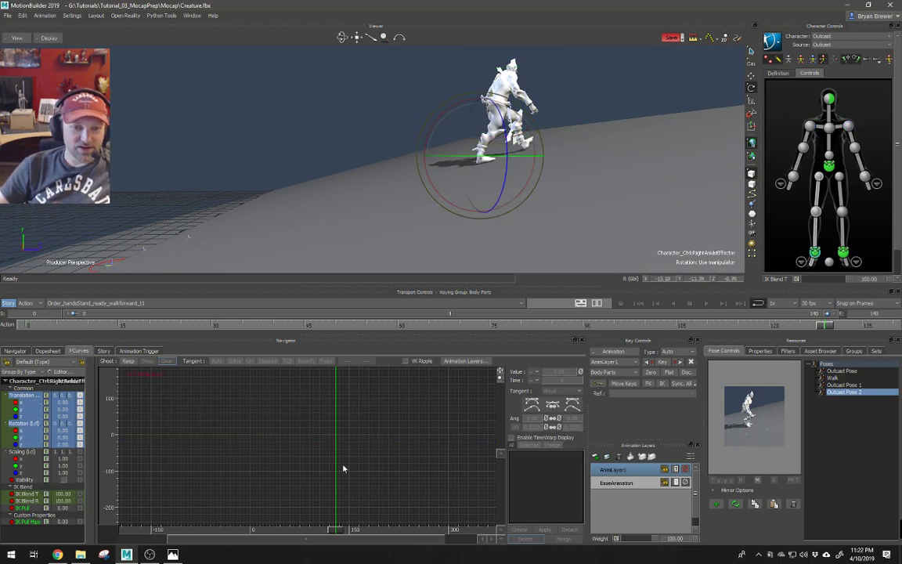
left_click_drag(335, 531, 154, 516)
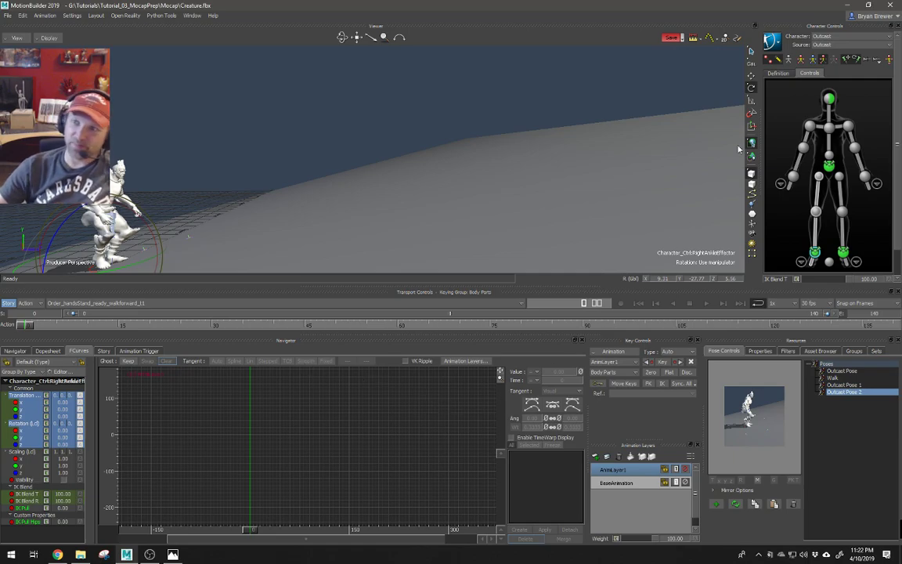
key("space")
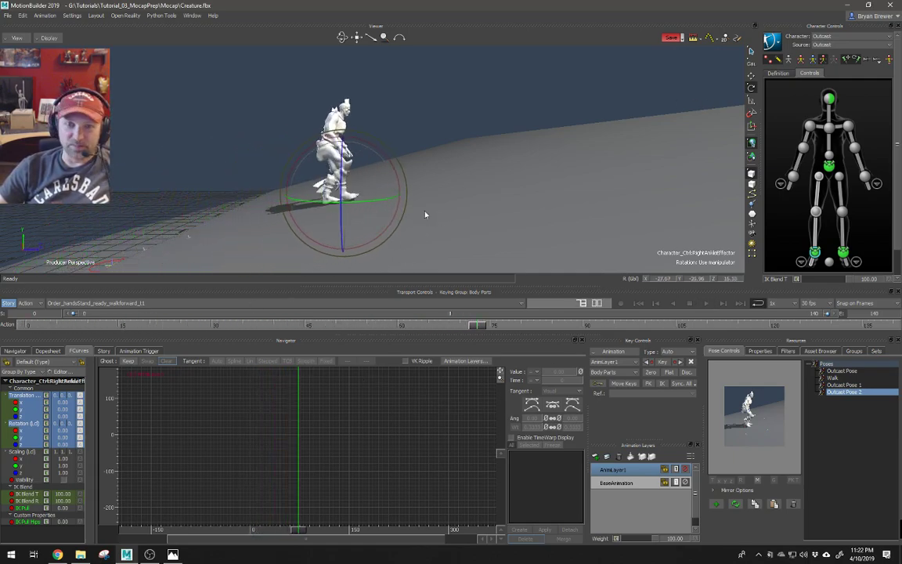
key("t")
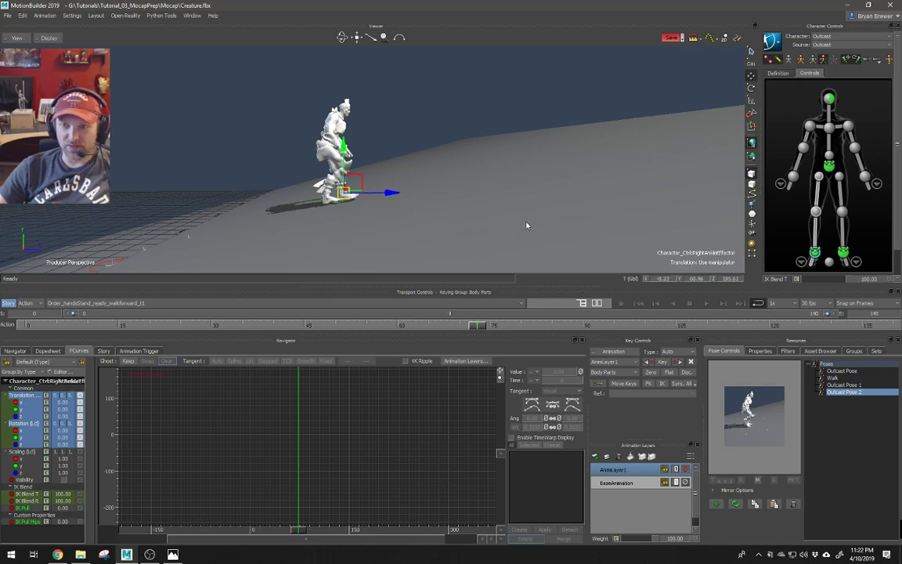
Select the Plane ground object in the schematic view and return to the perspective view
key("ctrl+w")
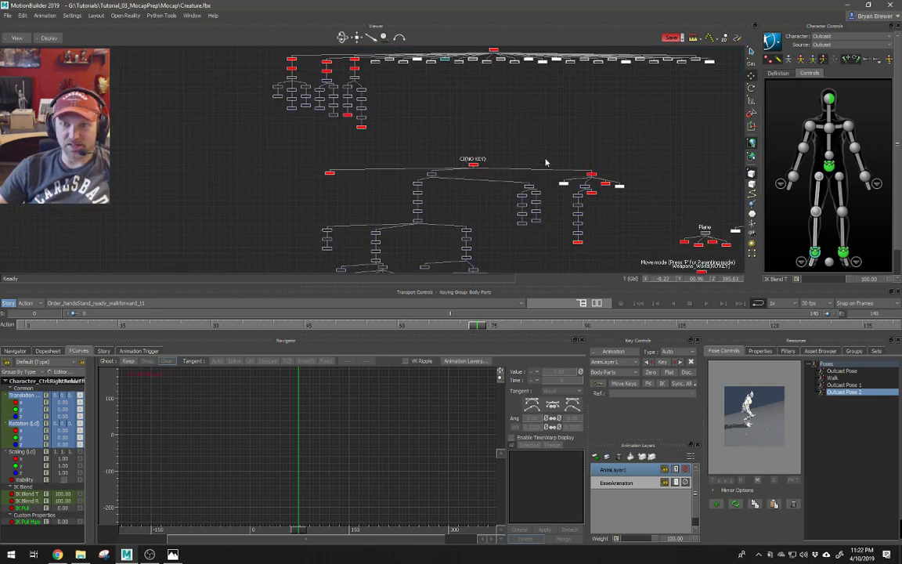
left_click_drag(546, 169, 366, 123, "shift")
left_click_drag(495, 219, 400, 171, "shift")
left_click_drag(401, 170, 510, 170, "ctrl")
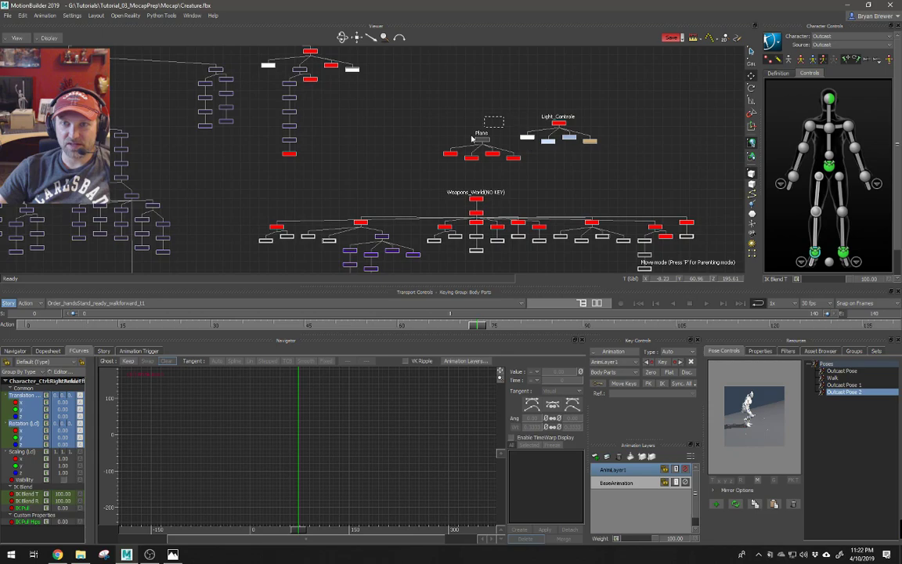
left_click(478, 134)
key("ctrl+w")
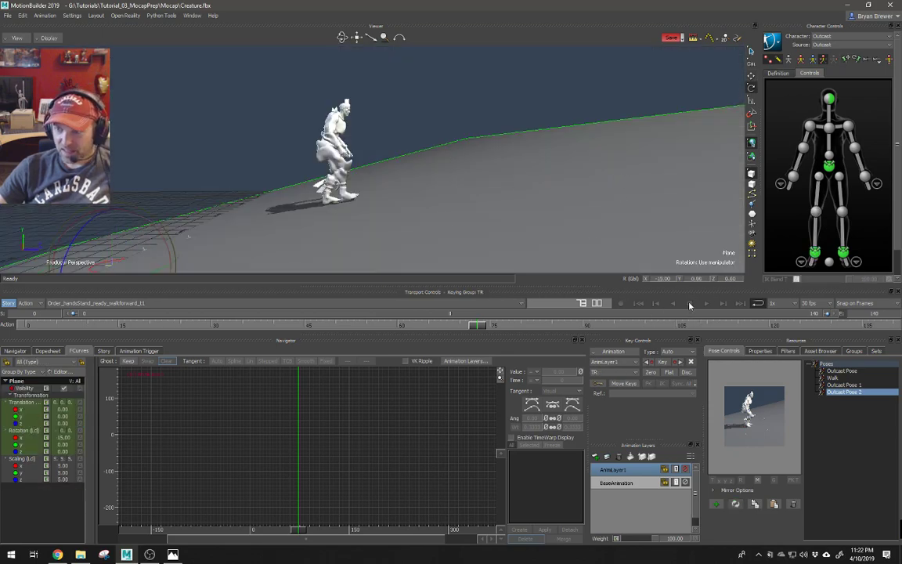
Examine the slope from several angles, deselect the plane, and play the uphill walk from the side
left_click_drag(518, 201, 489, 203, "ctrl+shift")
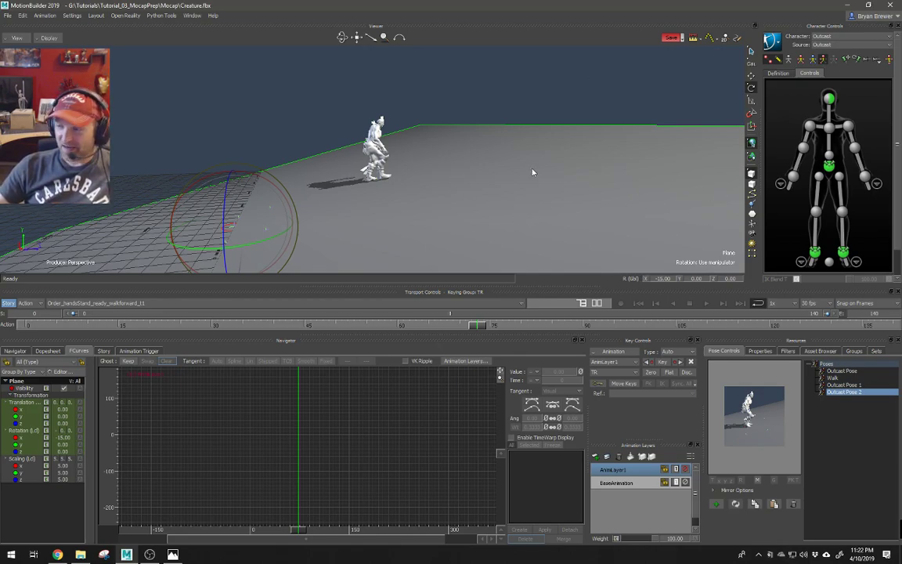
left_click_drag(458, 181, 479, 179, "ctrl+shift")
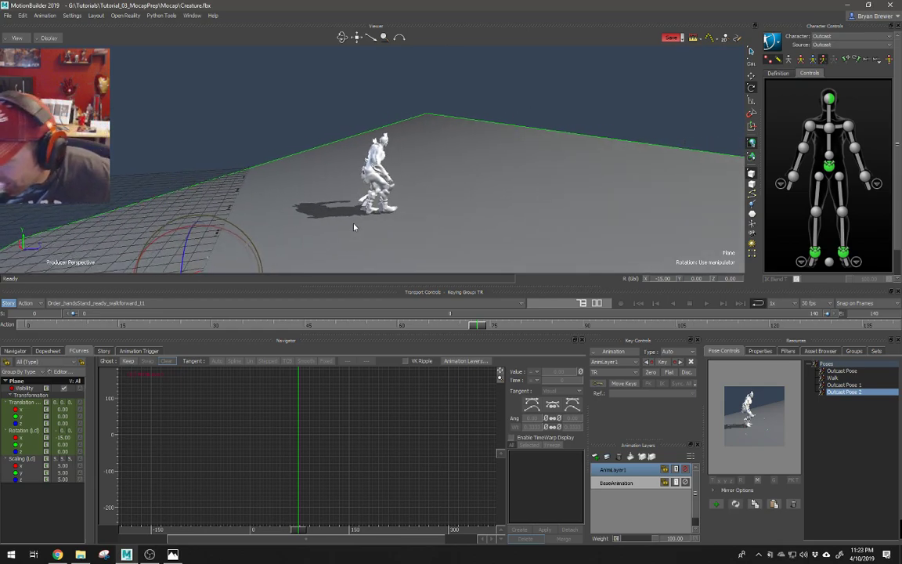
left_click_drag(436, 201, 489, 168, "ctrl+shift")
left_click(545, 110)
left_click_drag(546, 109, 545, 158, "ctrl+shift")
key("space")
key("space")
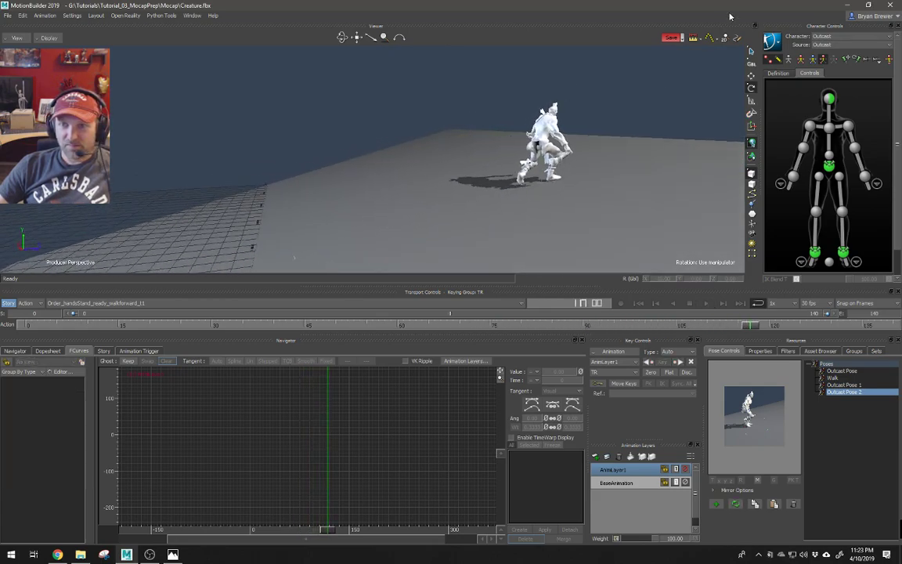
mouse_move(552, 177)
left_mouse_down("ctrl+shift")
mouse_move(533, 165)
mouse_move(550, 170)
left_mouse_up("ctrl+shift")
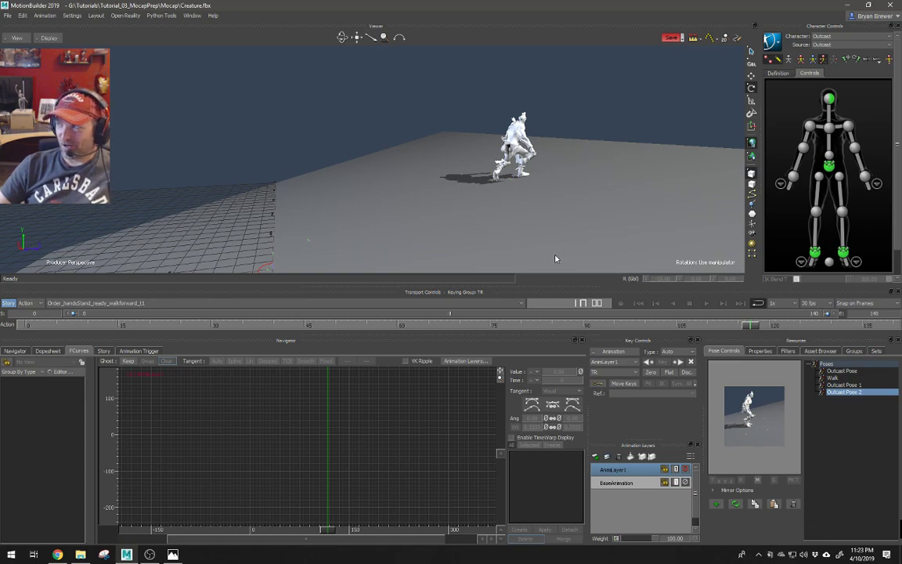
key("ctrl+space")
left_click_drag(626, 177, 597, 227, "ctrl+shift")
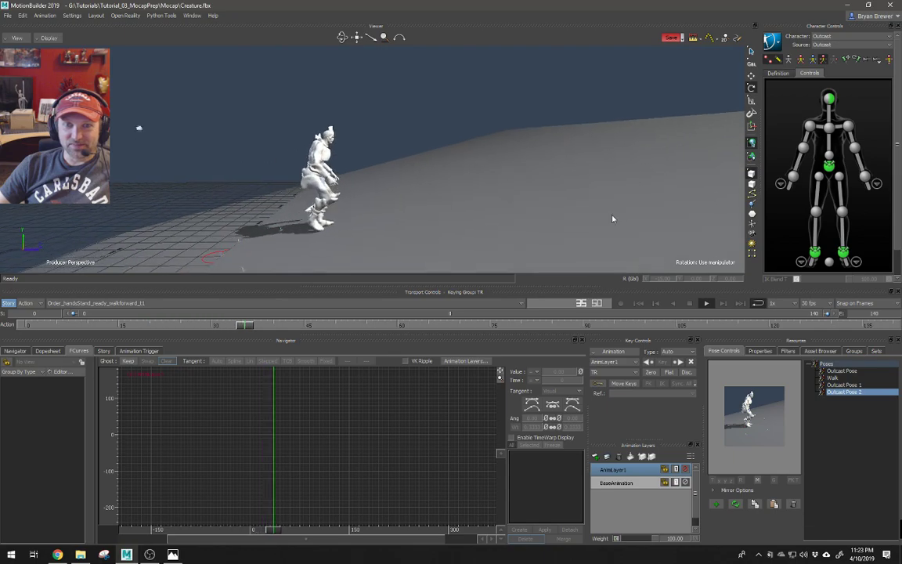
left_click_drag(610, 219, 569, 228, "ctrl+shift")
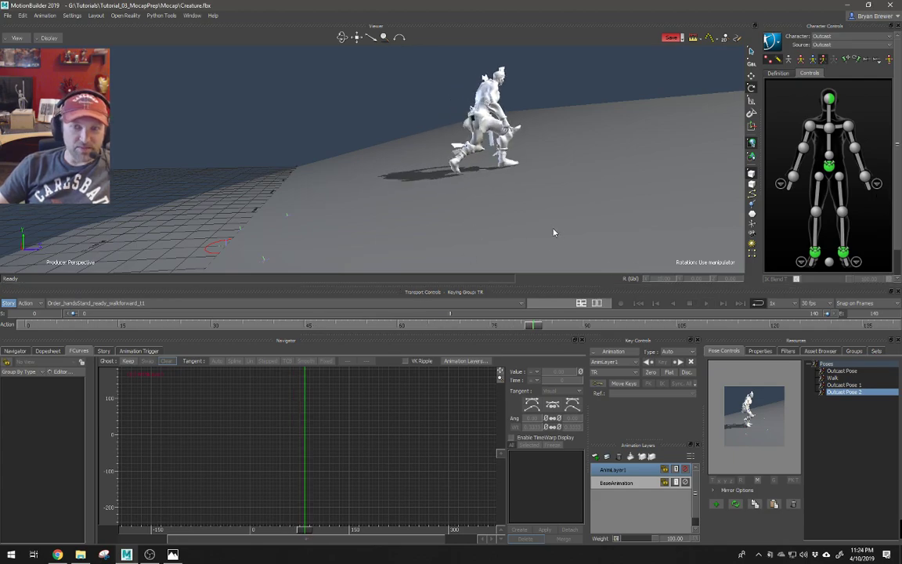
Add a character animation track in Story, assign Outcast as its character, and insert the current take as a clip
key("ctrl+w")
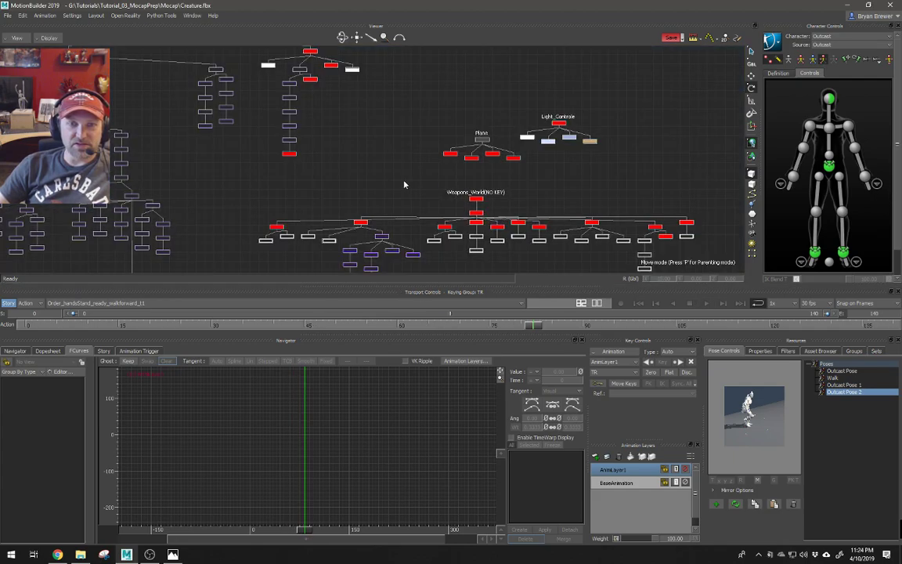
key("ctrl+e")
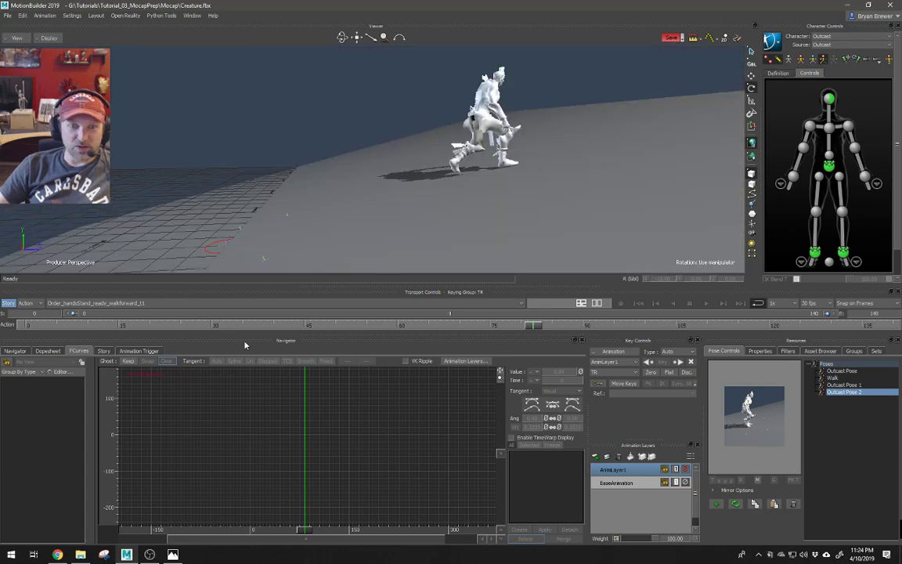
left_click(103, 351)
right_click(74, 403)
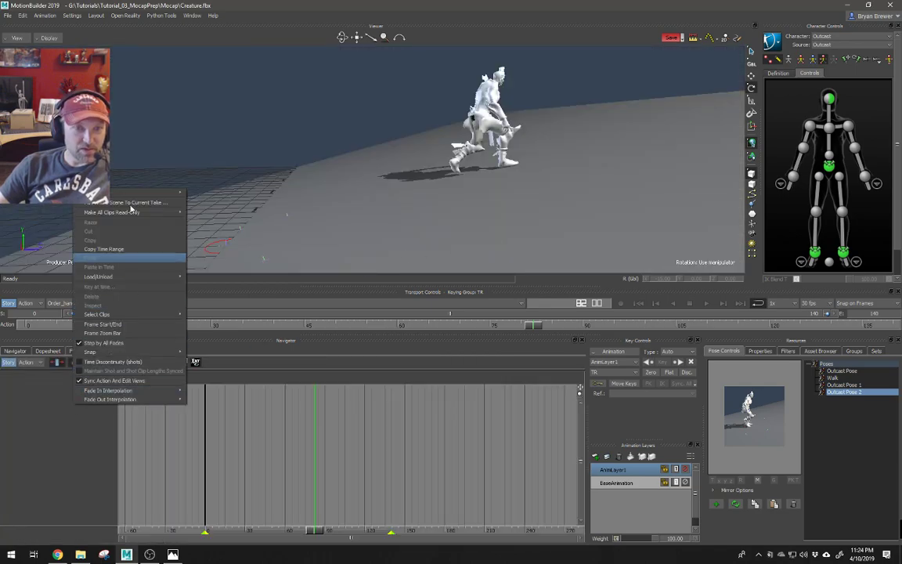
mouse_move(117, 195)
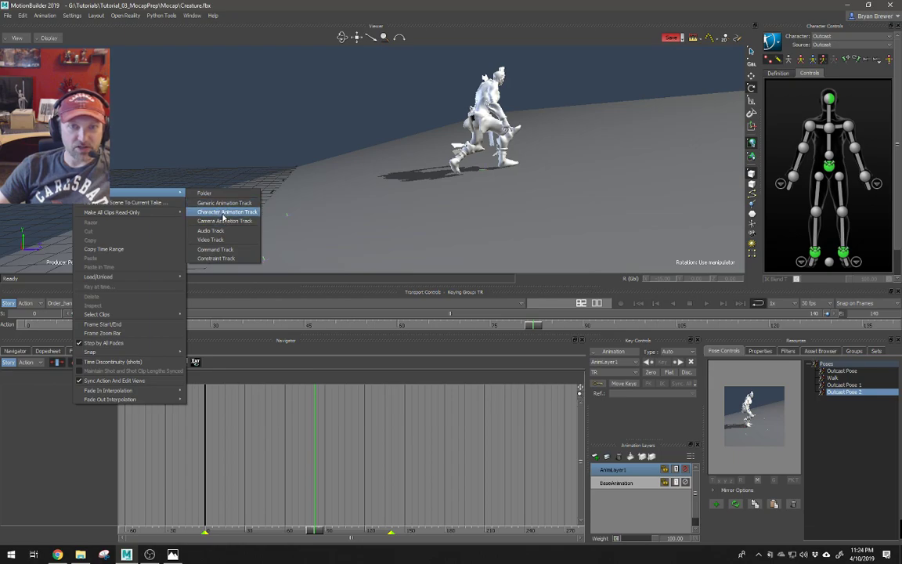
left_click(225, 212)
left_click(78, 399)
left_click(72, 418)
right_click(225, 406)
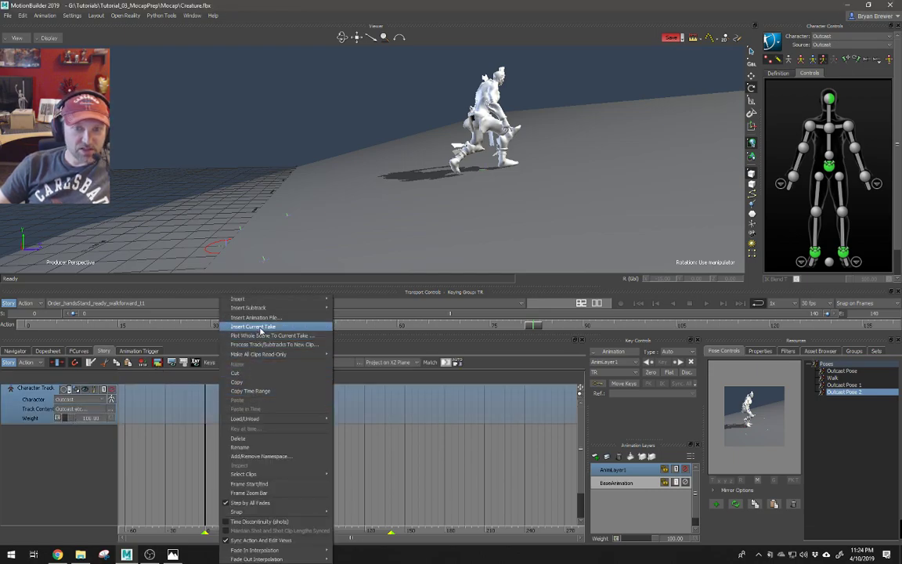
left_click(266, 339)
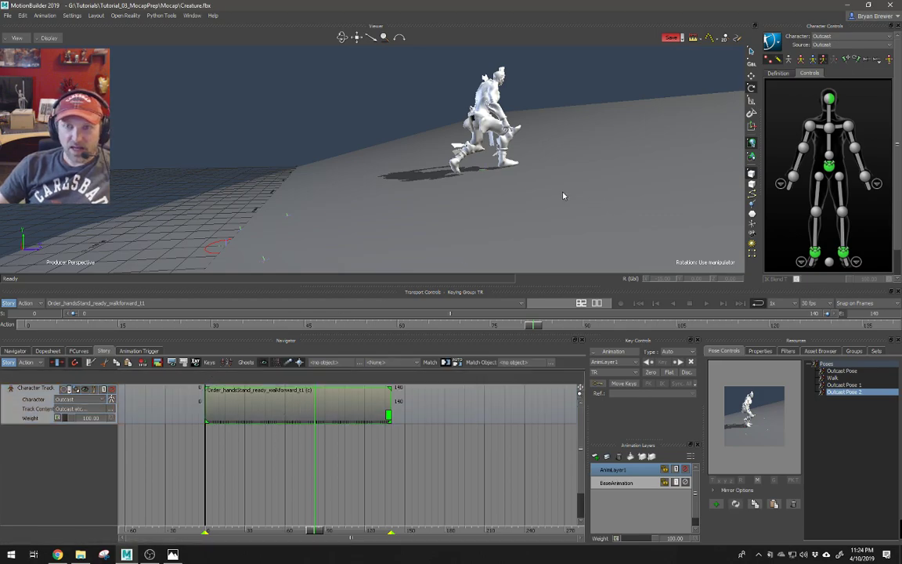
Turn on the character track's ghost display and view the walk clip's travel path
right_click_drag(563, 195, 458, 180, "alt")
left_click(84, 393)
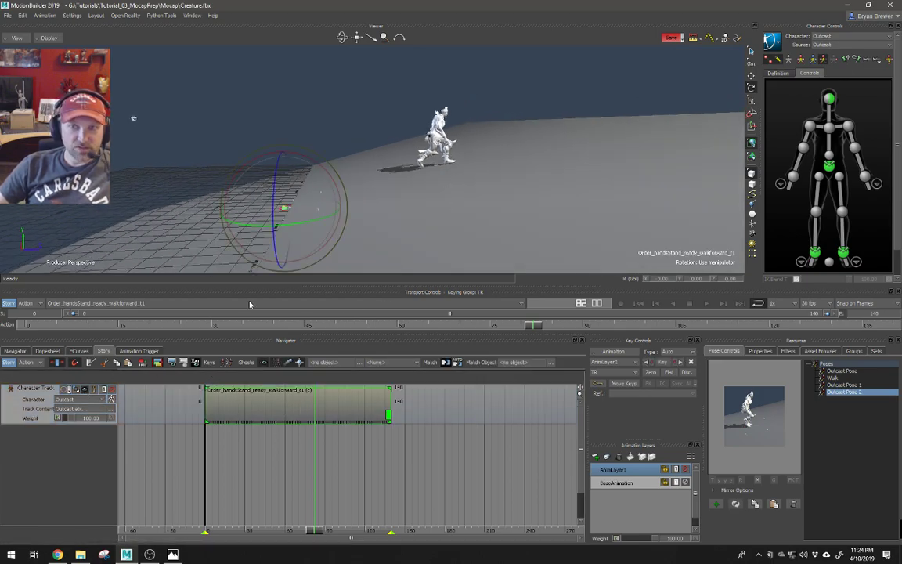
left_click_drag(460, 162, 322, 190, "alt")
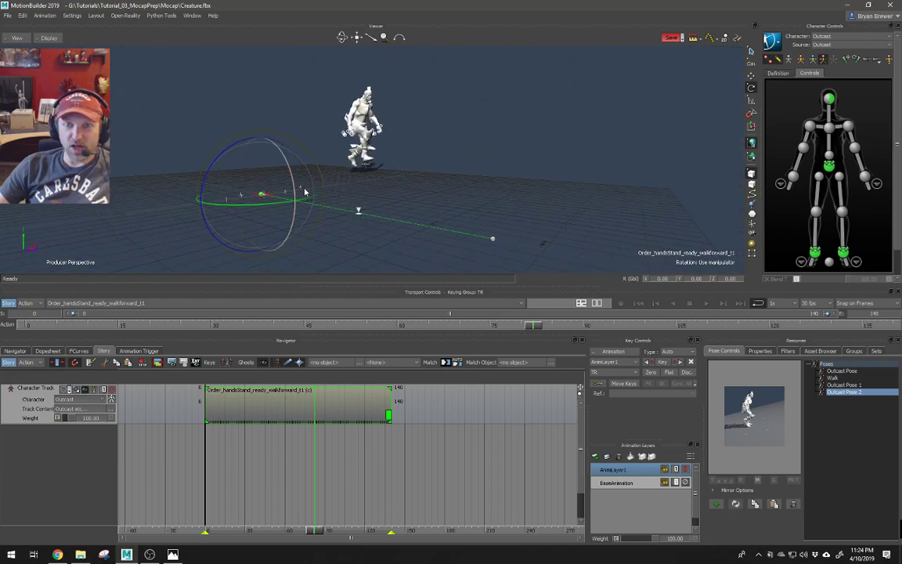
Try rotating the Story walk clip 15 degrees about X to match the slope, and play the walk from several angles
left_click_drag(440, 220, 430, 202, "alt")
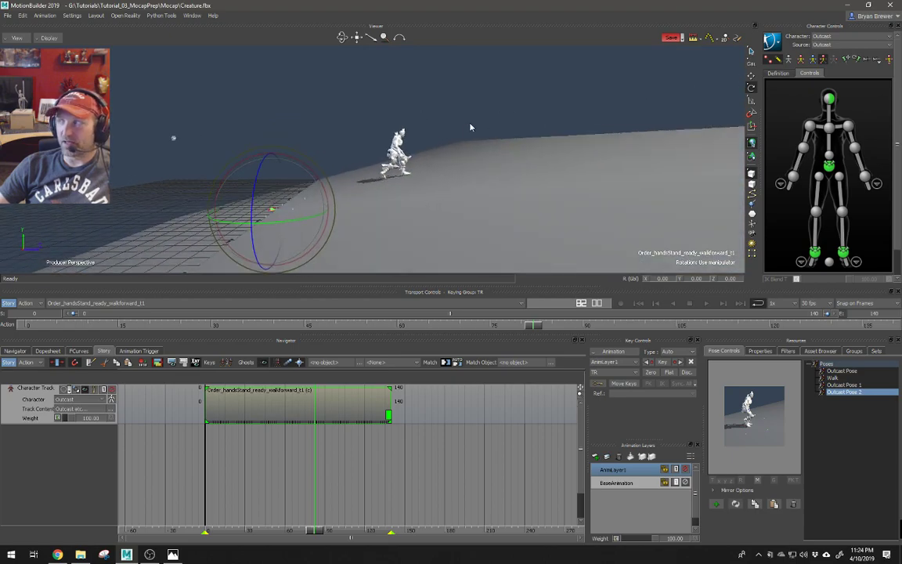
double_click(663, 280)
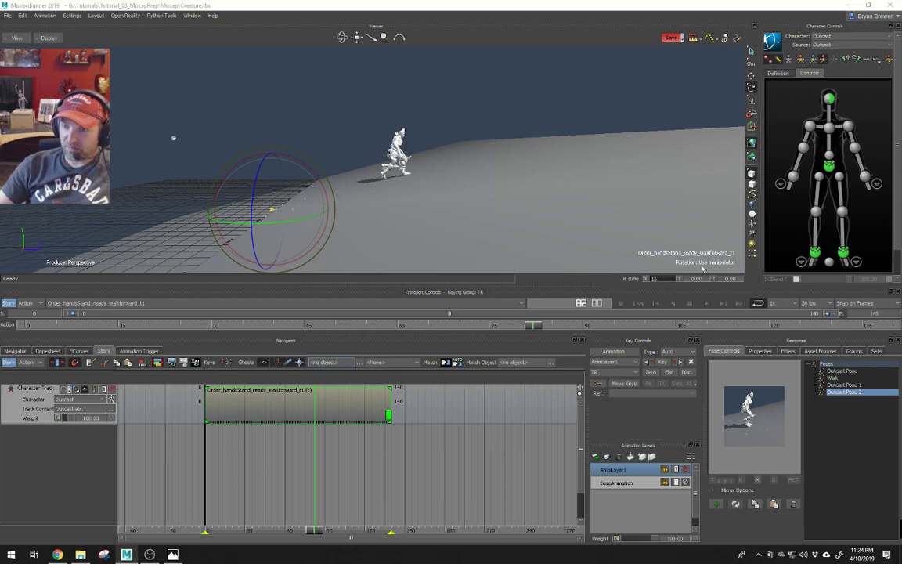
key("Return")
left_click_drag(482, 163, 465, 204, "alt")
key("alt+v")
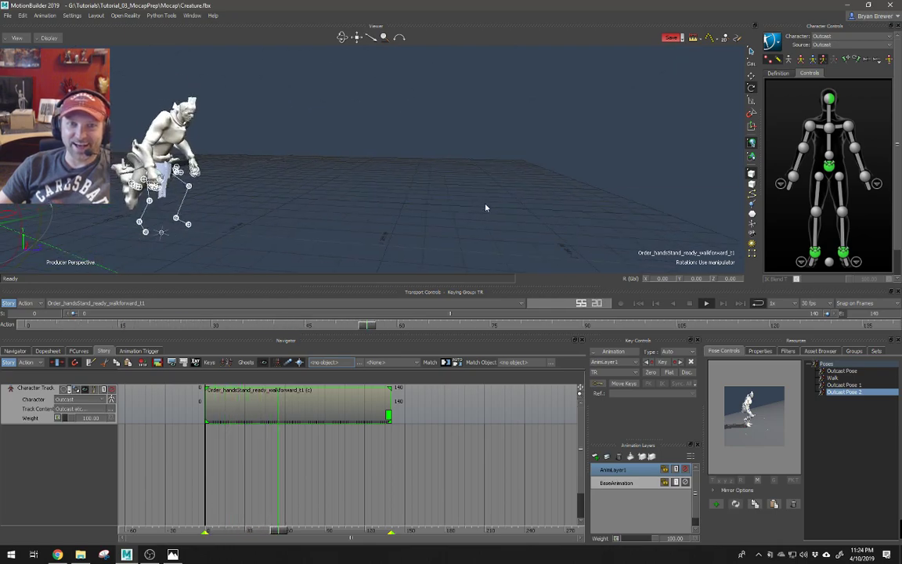
left_click_drag(407, 182, 483, 209, "alt")
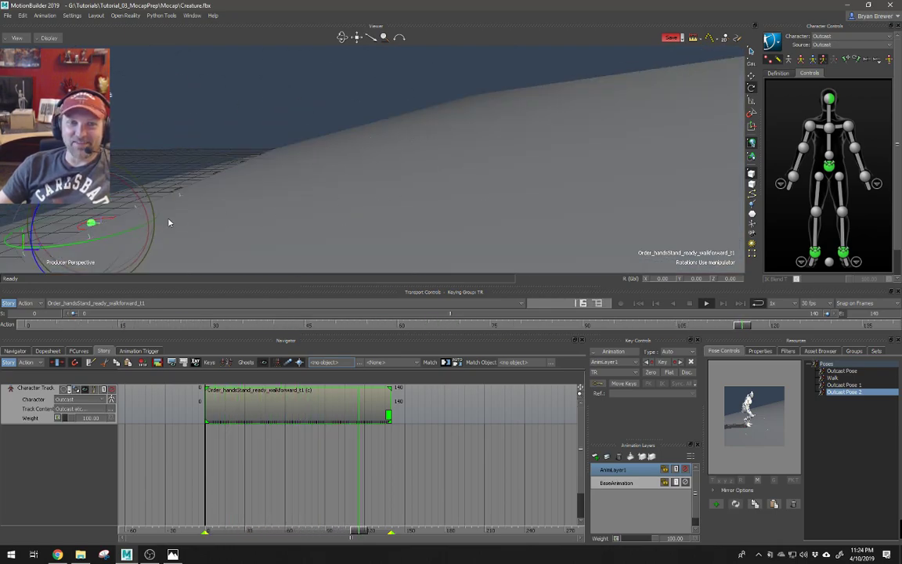
left_click_drag(226, 210, 315, 187, "alt")
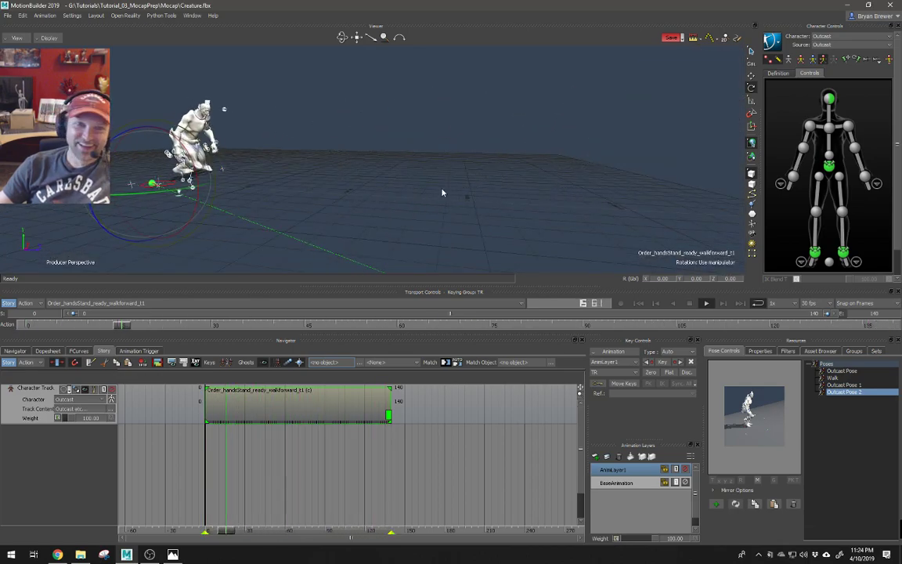
Turn off feet and toes floor contact in Outcast's character settings
left_click(15, 351)
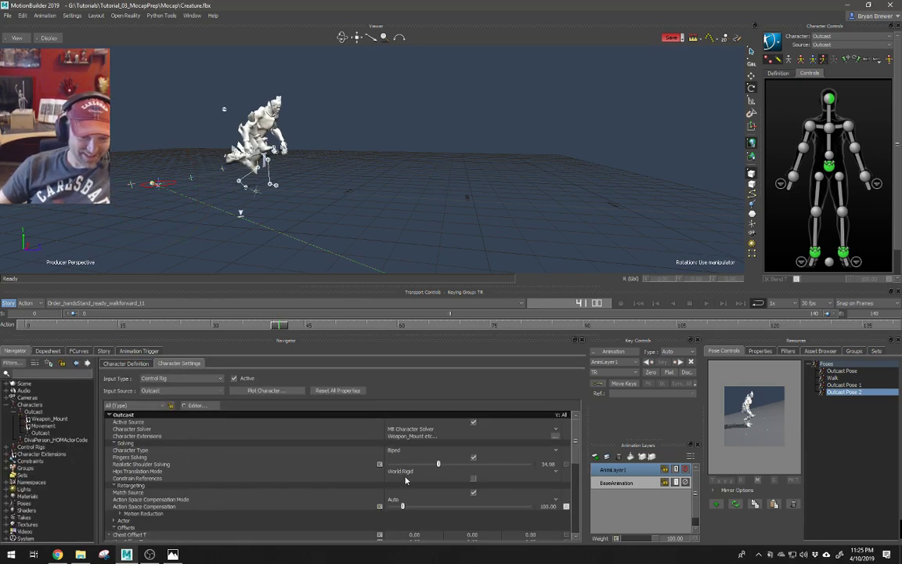
scroll(493, 450, "down", 5)
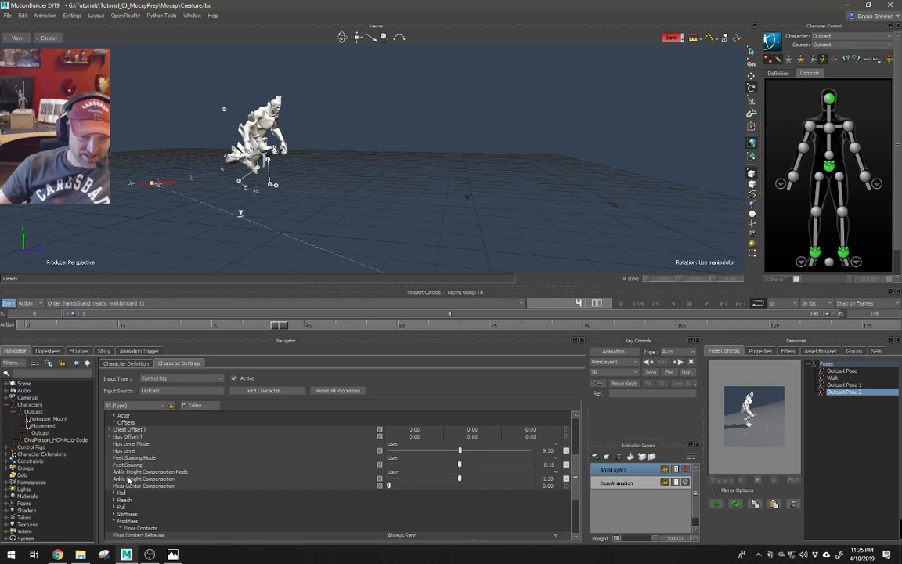
scroll(487, 482, "down", 5)
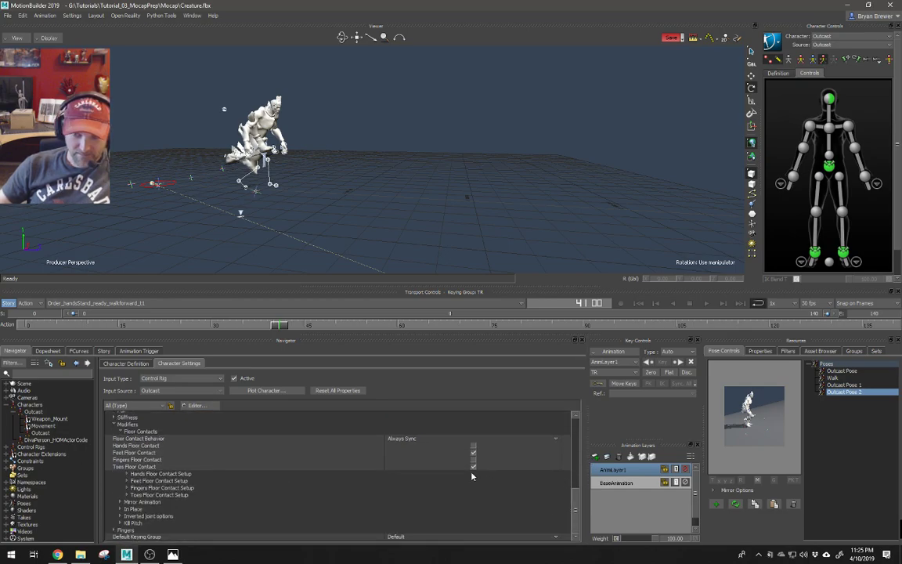
left_click(473, 454)
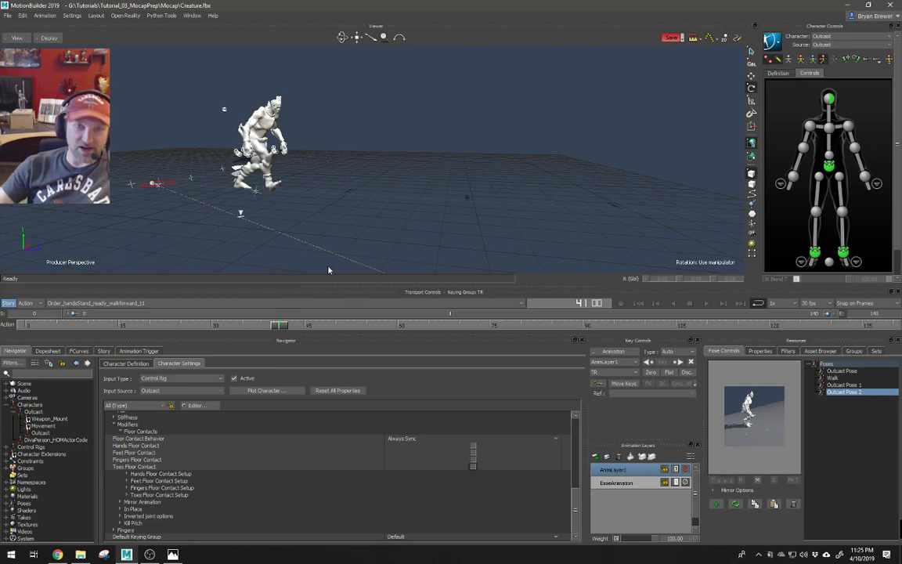
Play the walk with floor contacts off and examine the feet against the slope and the ground grid
left_click_drag(356, 226, 543, 100, "alt")
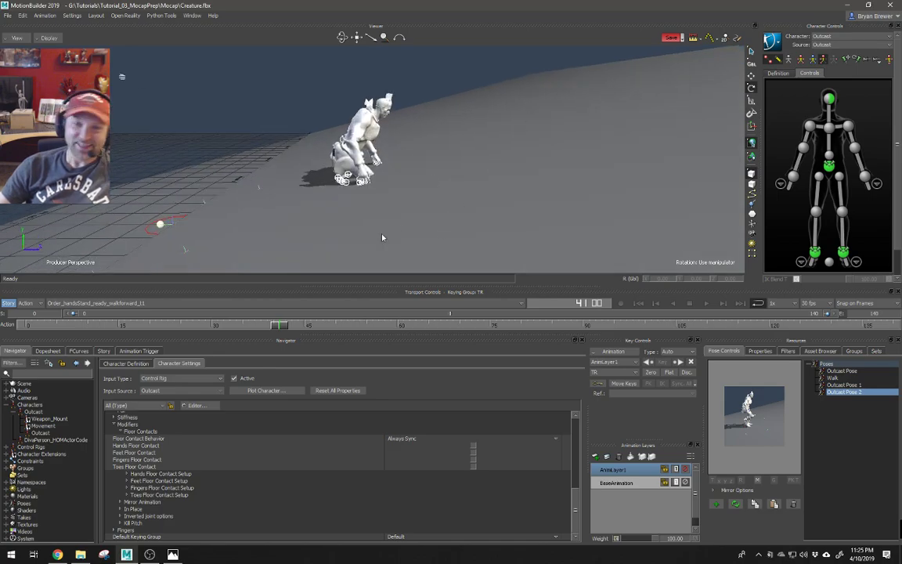
left_click_drag(382, 234, 404, 233, "alt")
key("ctrl+space")
left_click_drag(456, 213, 422, 204, "alt")
right_click_drag(423, 207, 407, 203, "alt")
left_click_drag(406, 204, 430, 219, "alt")
key("ctrl+space")
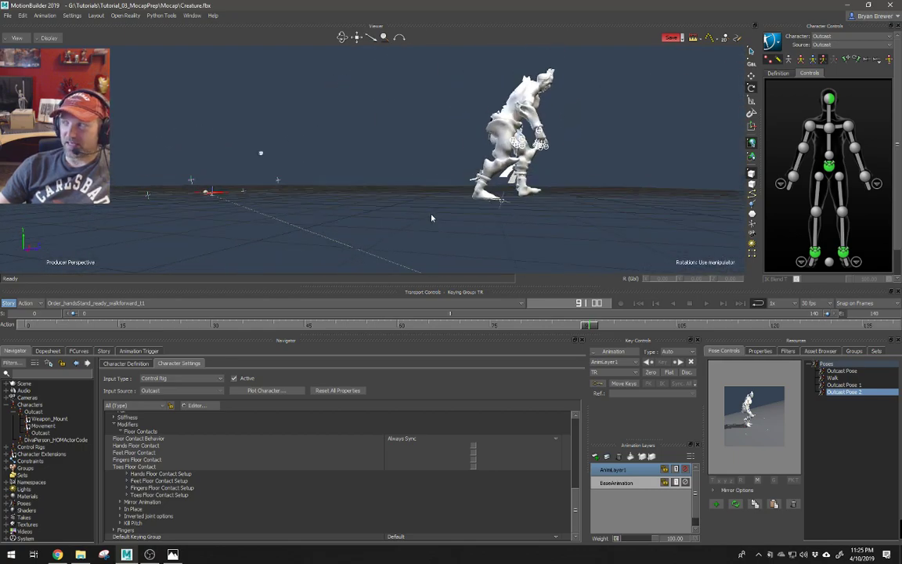
key("ctrl+space")
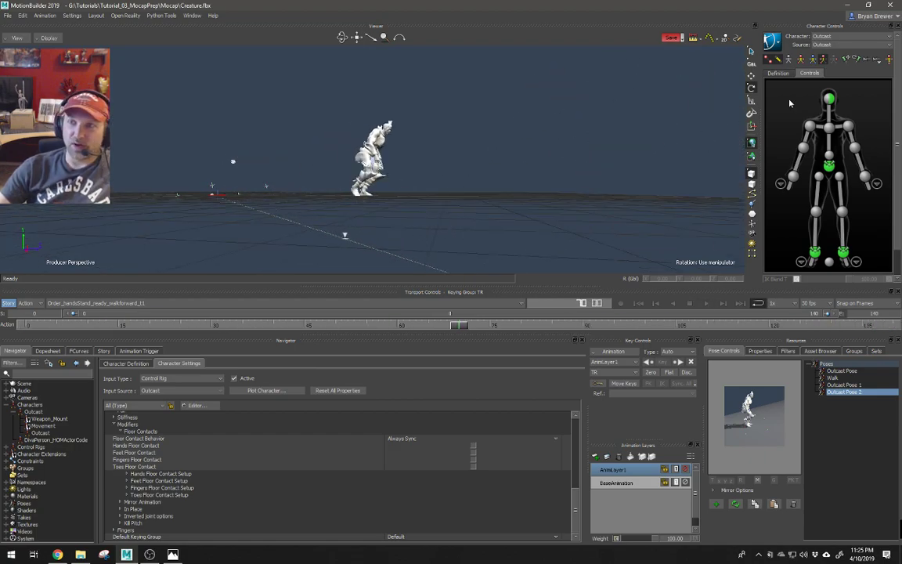
Bake Outcast's motion to the skeleton and back onto the control rig, and play the take
left_click(773, 41)
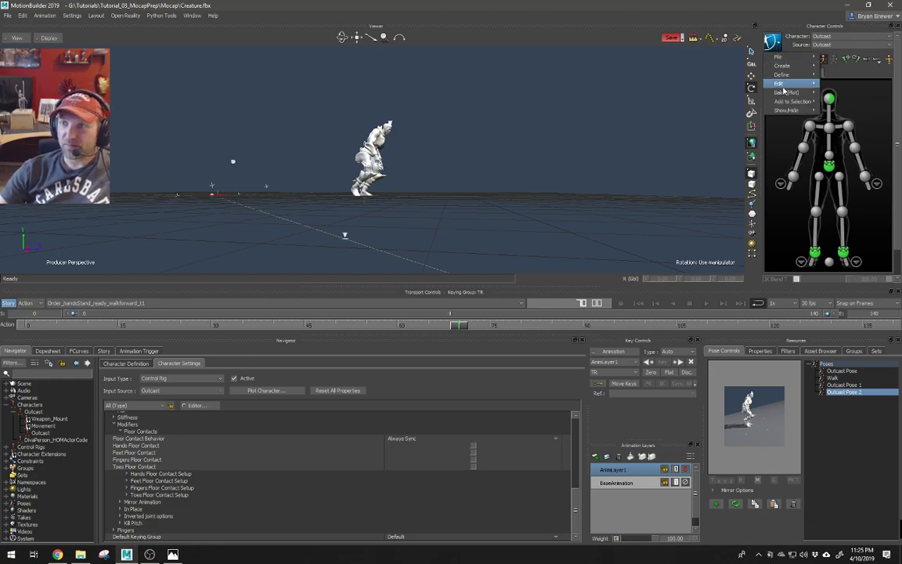
left_click(783, 86)
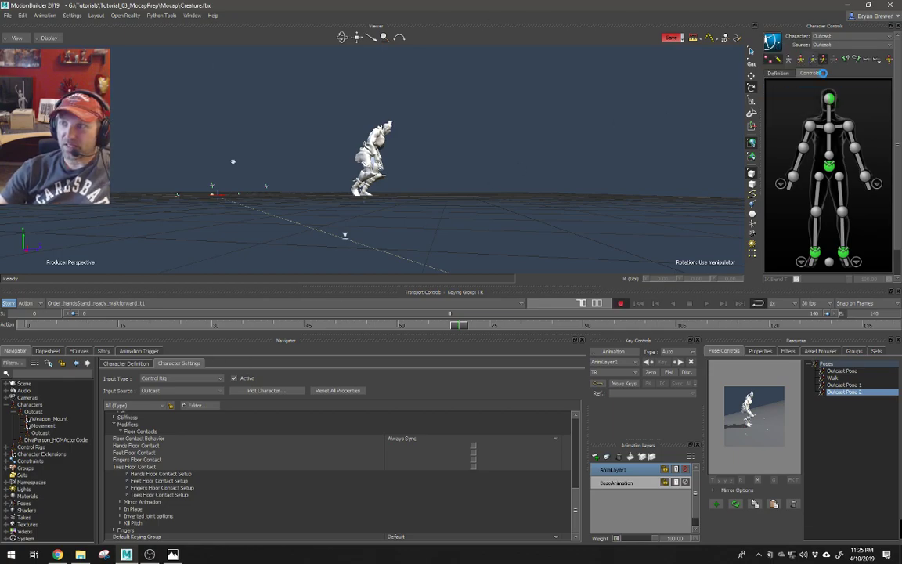
left_click(773, 43)
left_click(771, 90)
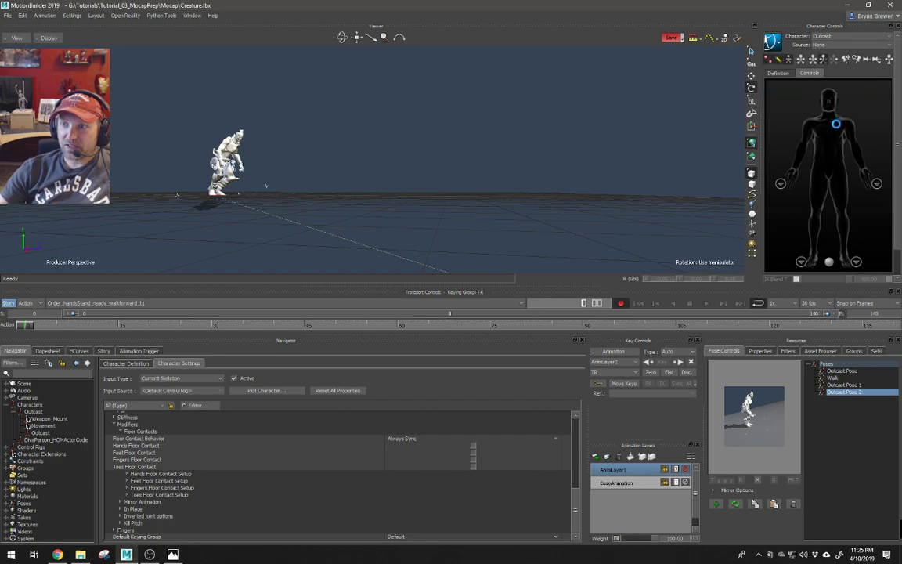
key("space")
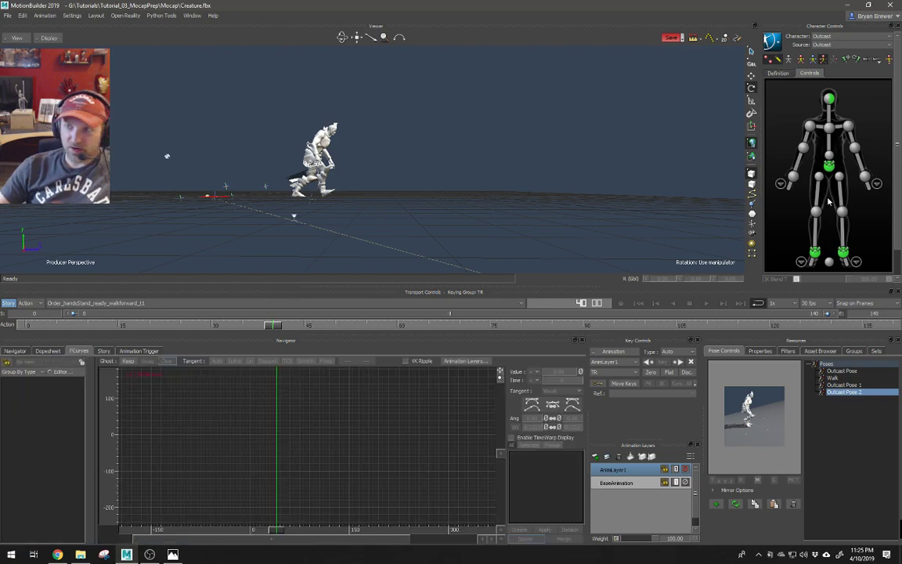
Select both ankle effectors and display their Y translation curves from the BaseAnimation layer, framed in full
left_click(841, 253)
left_click(814, 252, "shift")
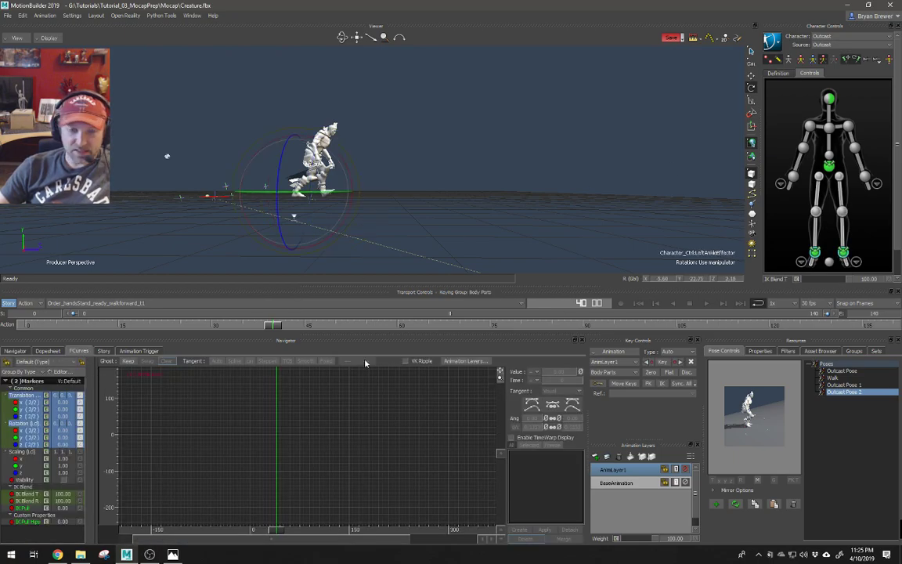
left_click(30, 408)
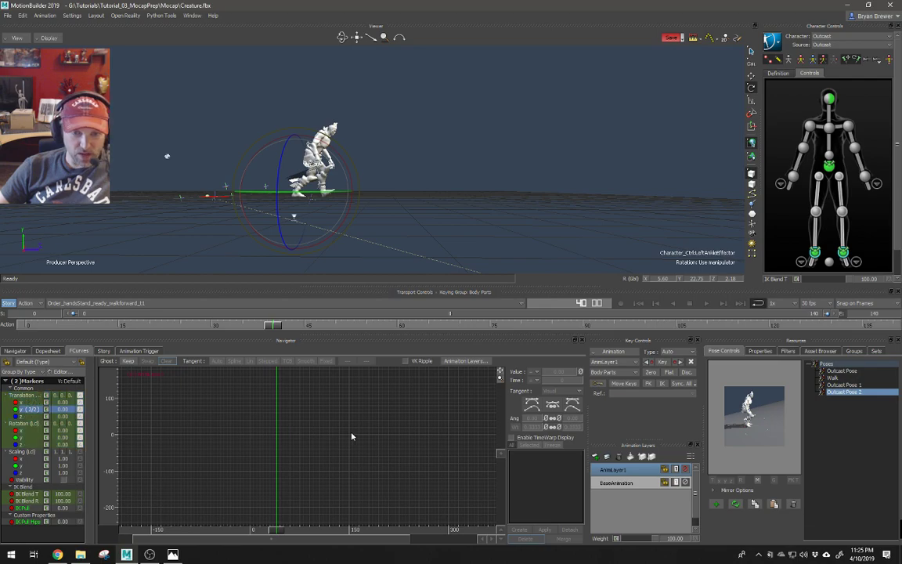
left_click(614, 483)
key("a")
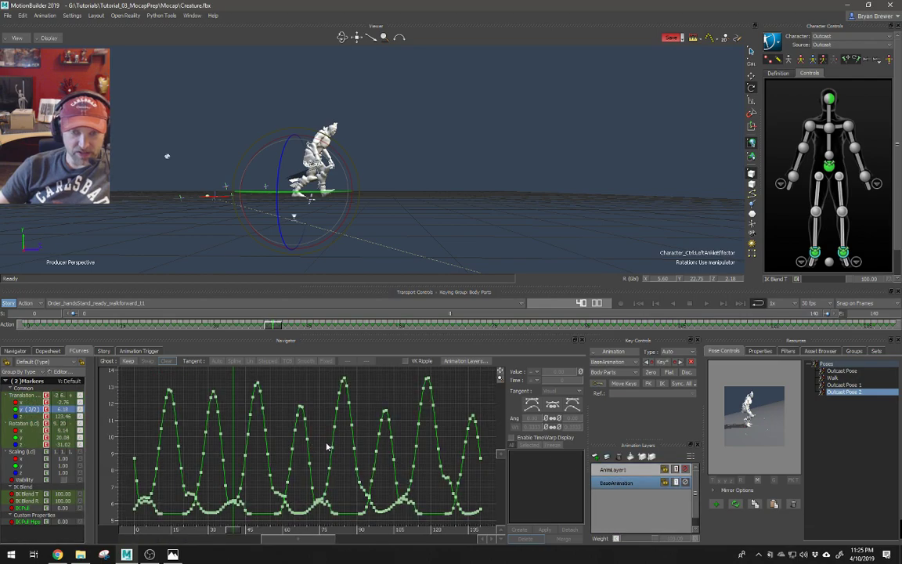
scroll(328, 447, "down", 3)
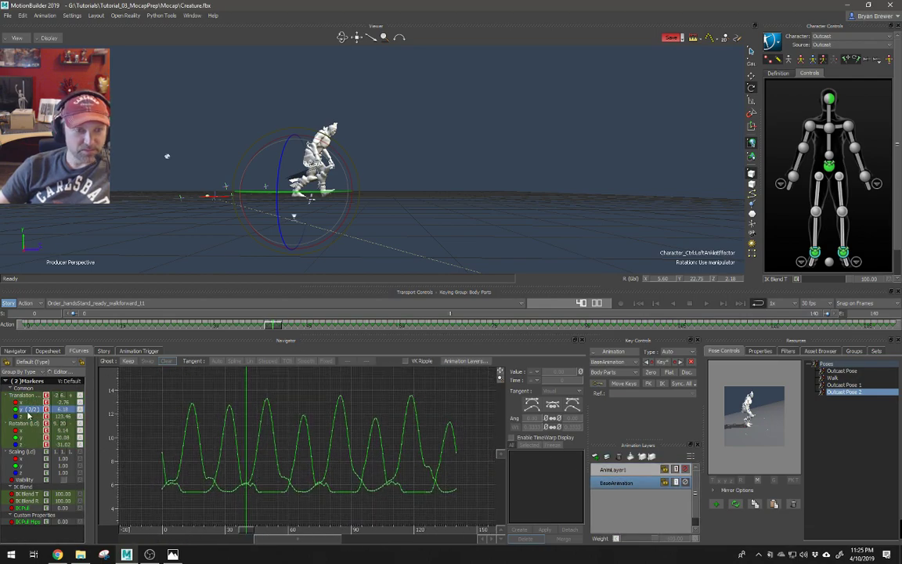
Isolate the right ankle effector's Y translation curve, move to frame 3 and activate the translation manipulator
left_click(815, 257)
scroll(364, 206, "up", 6)
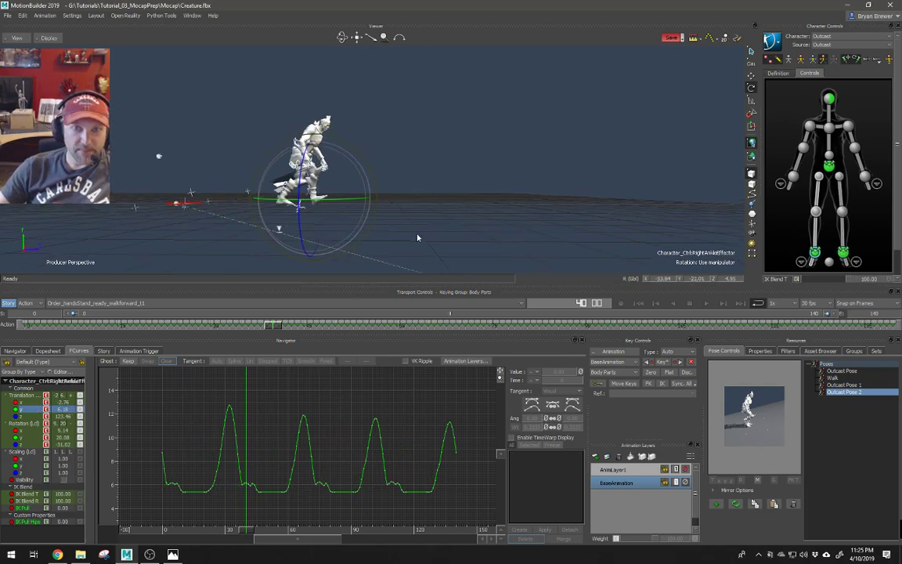
scroll(428, 240, "up", 2)
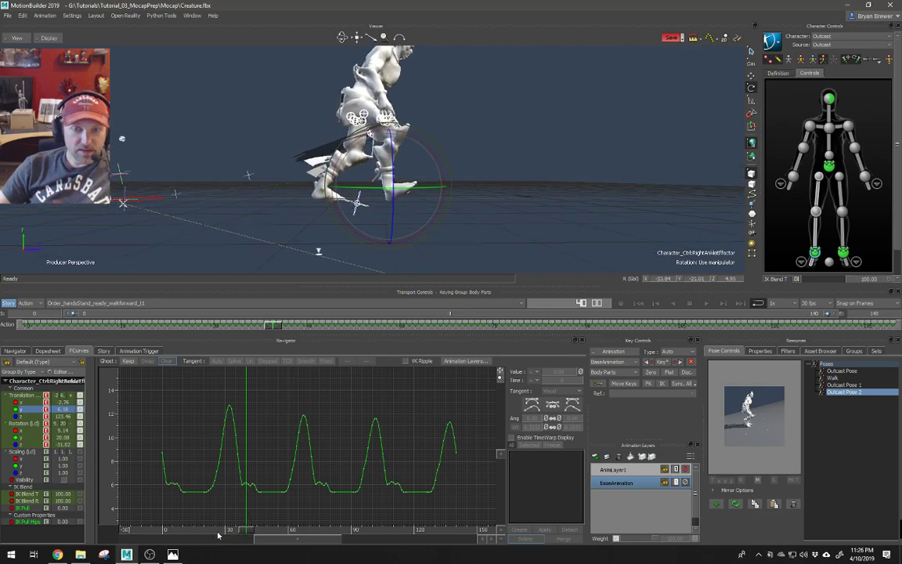
left_click_drag(245, 530, 166, 529)
key("t")
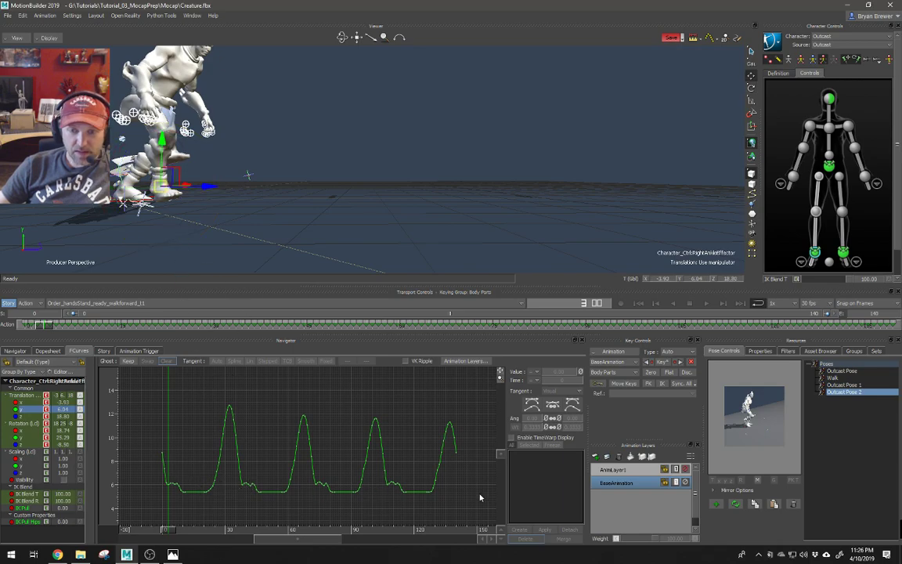
Try stretching the right ankle's lifted Y keys upward at frame 32, to a peak of about 14.4 and to about 34, undoing both
left_click_drag(160, 413, 159, 413)
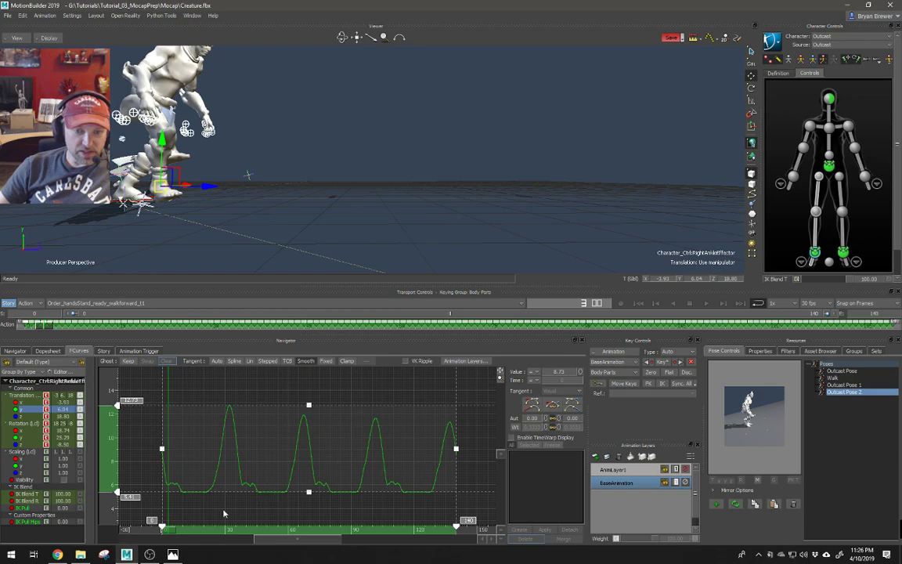
left_click_drag(168, 535, 230, 524)
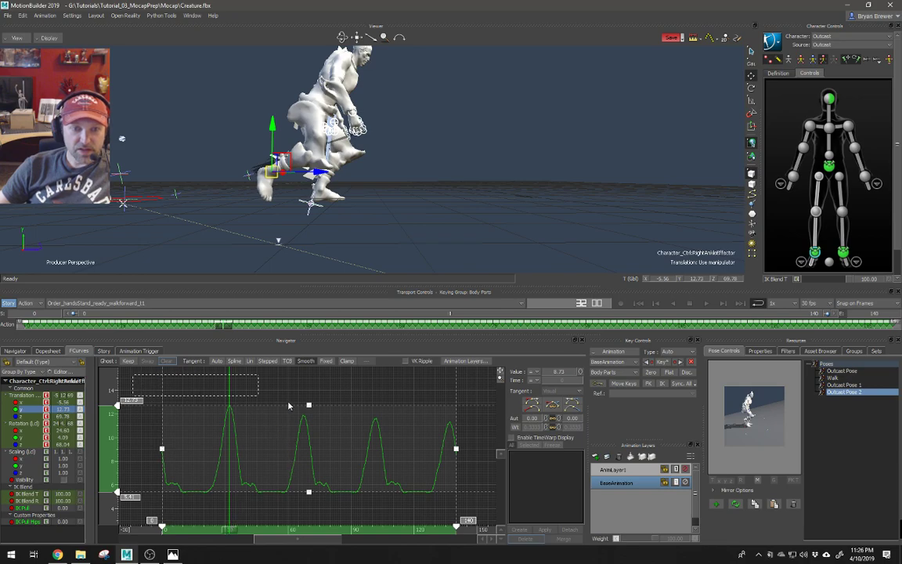
left_click_drag(452, 483, 479, 482)
left_click_drag(309, 407, 308, 385)
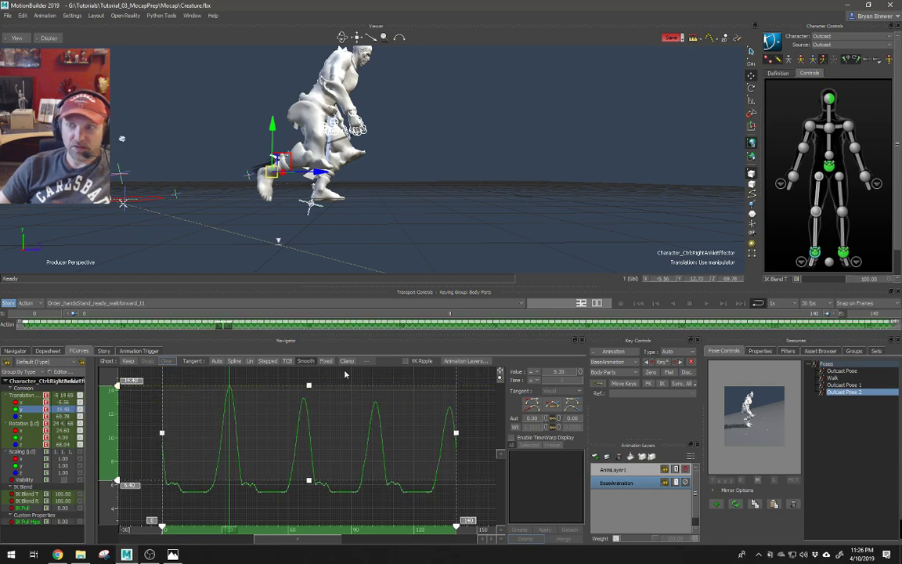
key("ctrl+z")
left_click_drag(388, 438, 374, 358, "ctrl")
left_click_drag(325, 425, 309, 359, "ctrl")
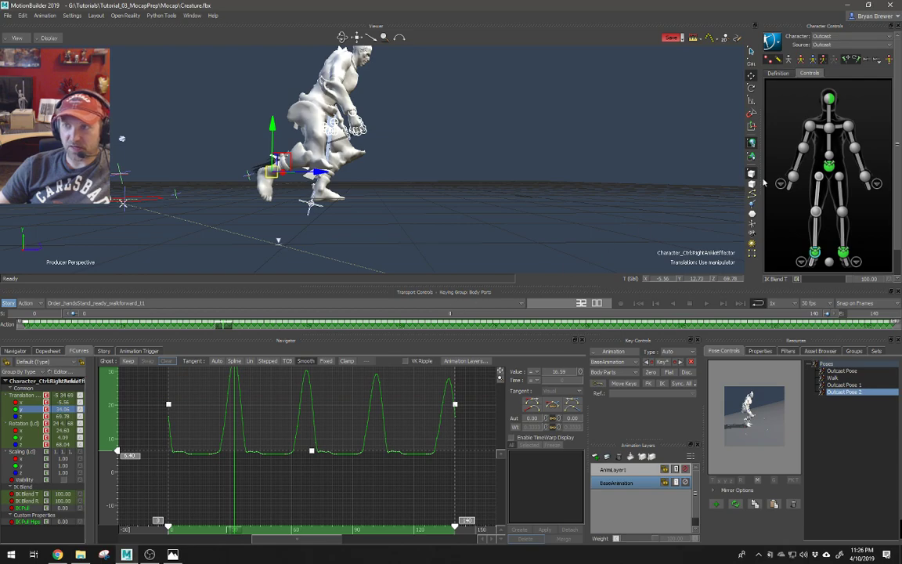
key("ctrl+z")
Delete the character track with its walk clip from Story
left_click(106, 351)
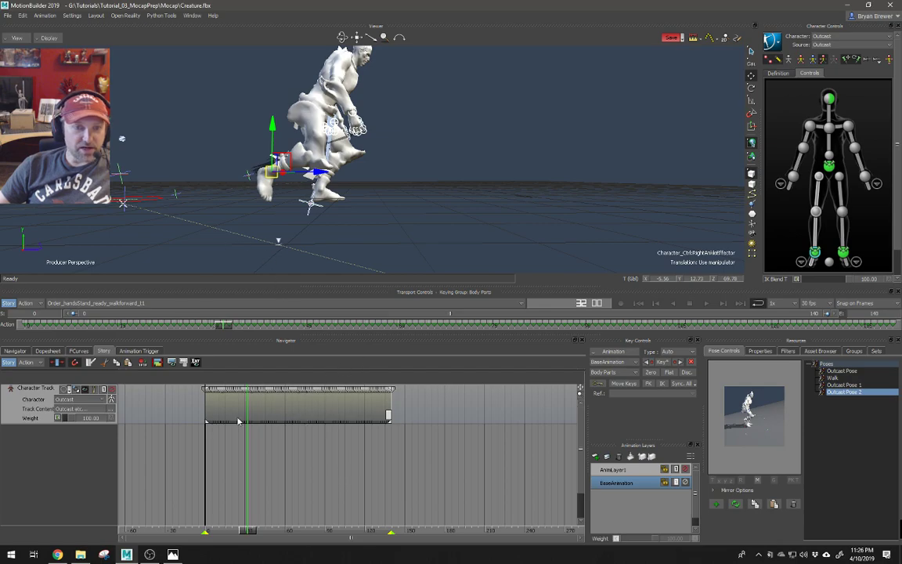
right_click(149, 413)
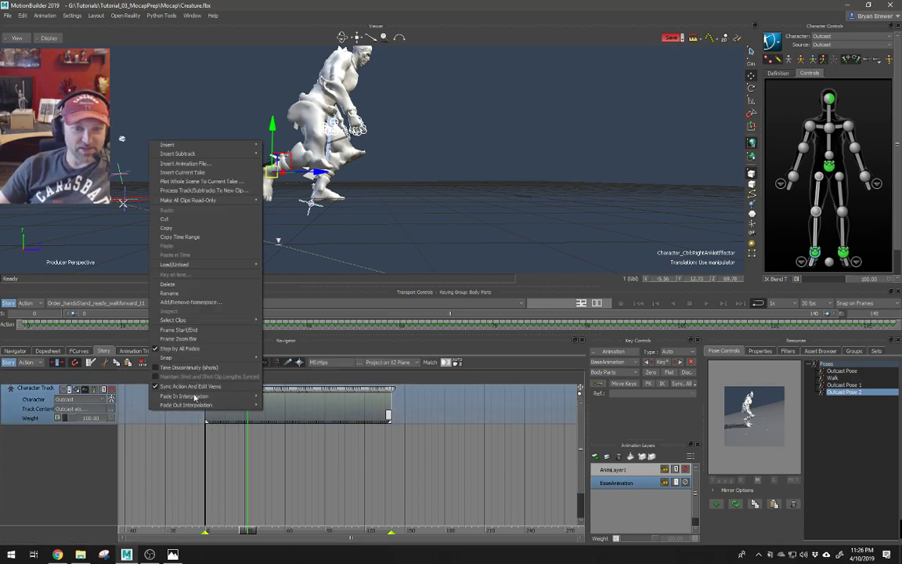
left_click(183, 285)
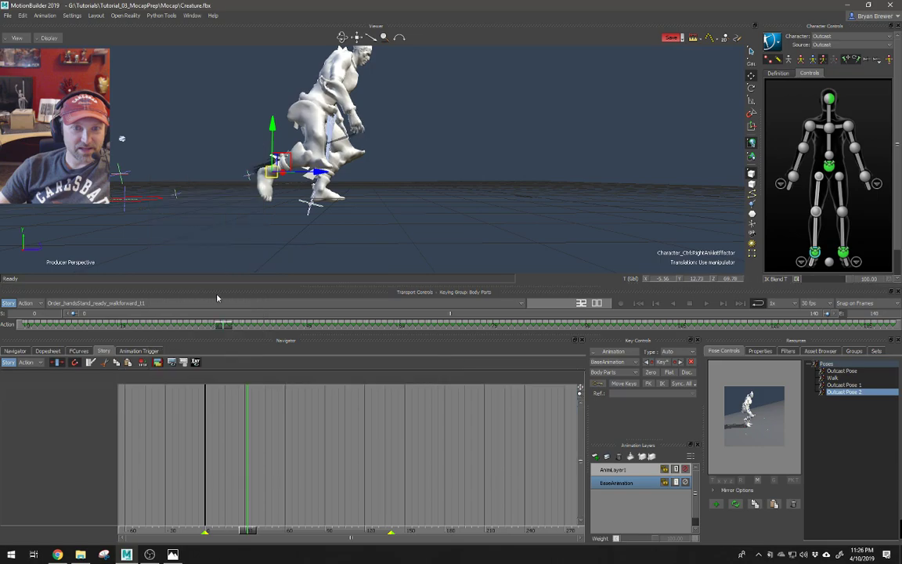
Try stretching the right ankle's Y translation peaks to about 18.8, scrub past frame 32, and undo the change
left_click(77, 350)
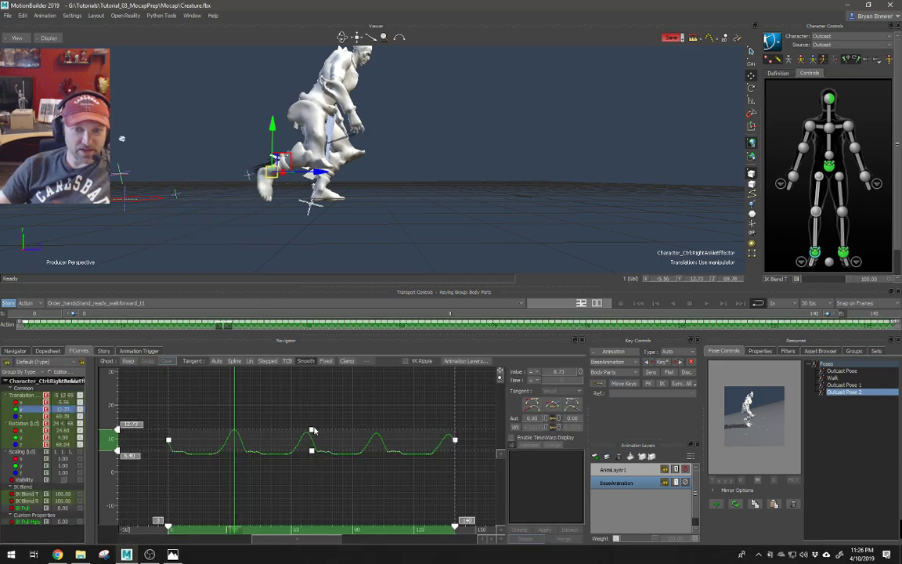
left_click_drag(311, 429, 320, 409)
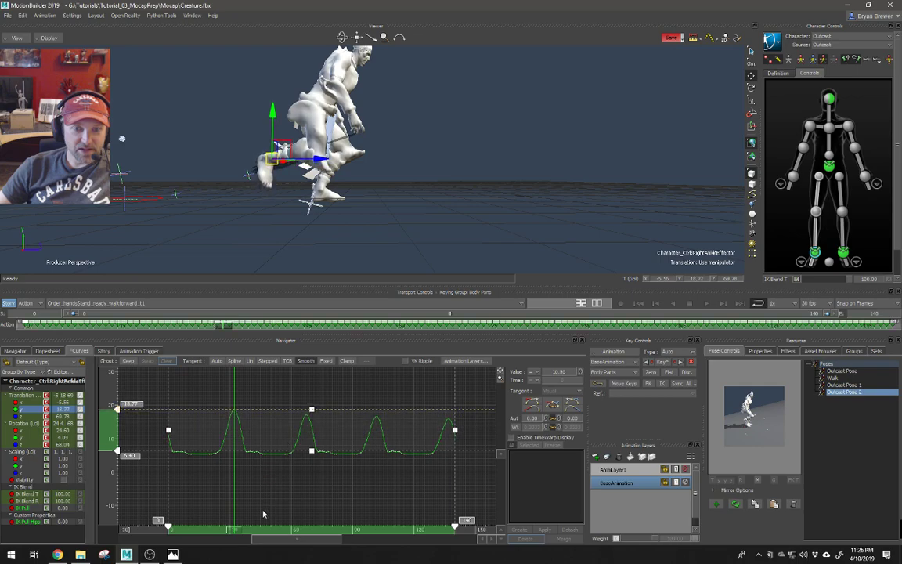
mouse_move(237, 530)
left_mouse_down()
mouse_move(193, 530)
mouse_move(264, 531)
mouse_move(249, 531)
left_mouse_up()
key("ctrl+z")
Adjust the key selection on the right ankle's Y translation curve, stretch its peaks to about 14.9, and scrub through the foot lift
left_click_drag(233, 429, 276, 422, "ctrl")
key("a")
key("a")
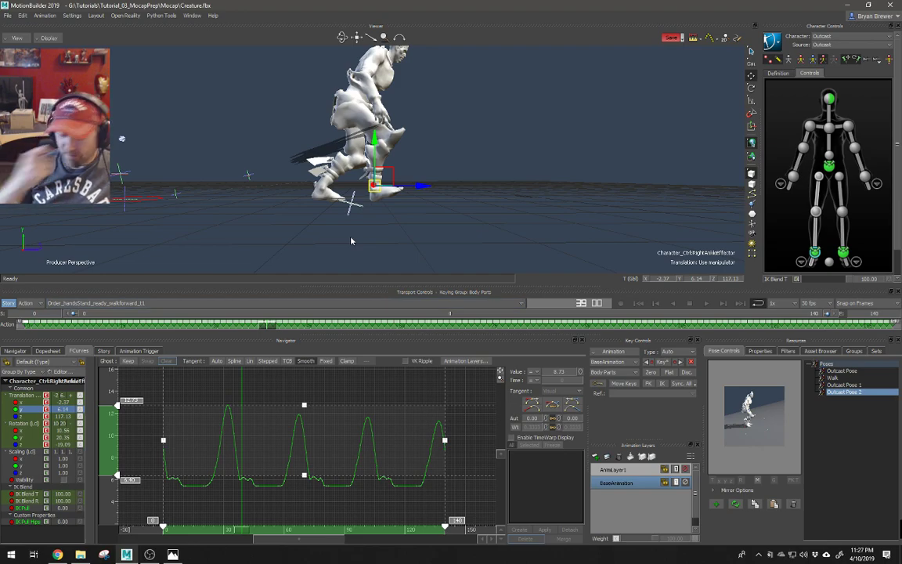
left_click_drag(457, 462, 482, 483)
left_click_drag(306, 407, 317, 384)
left_click_drag(248, 533, 214, 533)
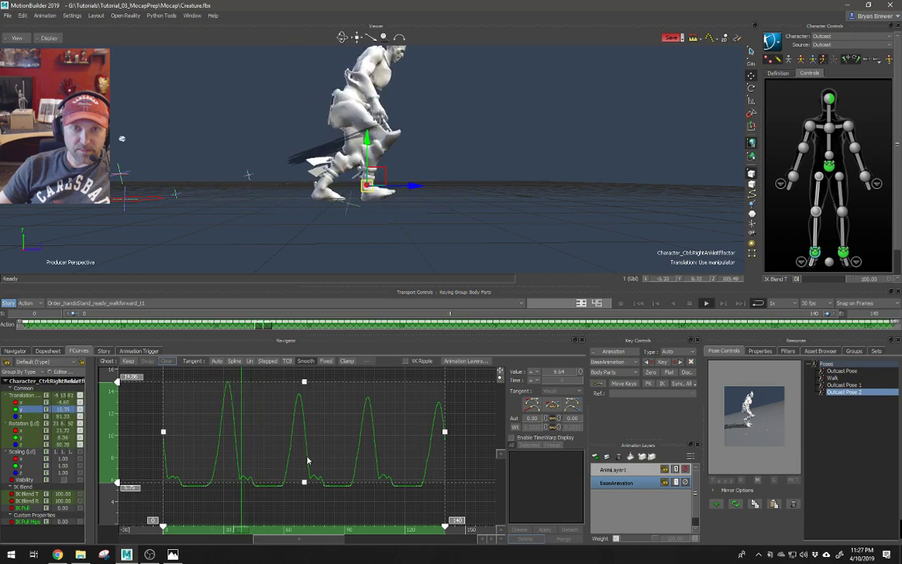
left_click_drag(315, 445, 302, 397, "ctrl")
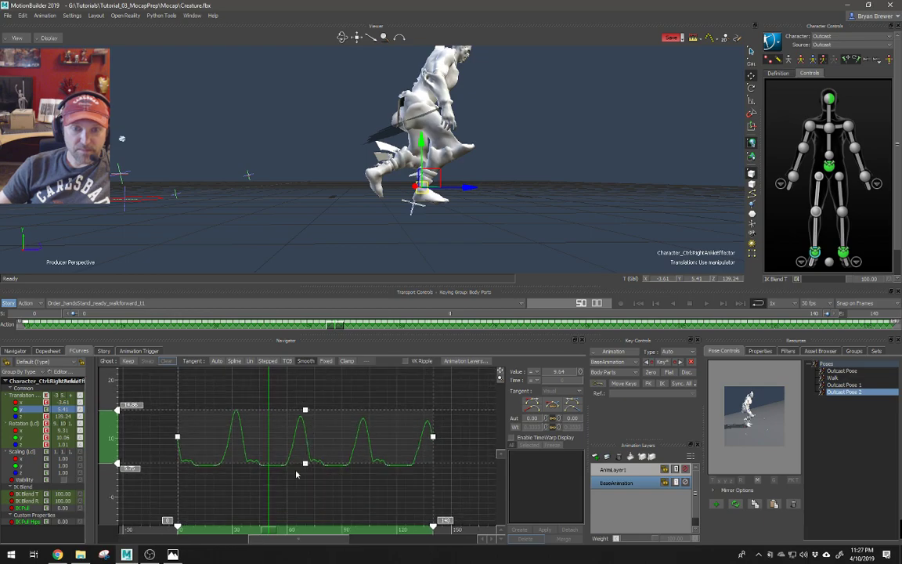
Stretch the right ankle's Y translation peaks to about 19.9 and play back the higher foot lift
left_click_drag(270, 534, 304, 526)
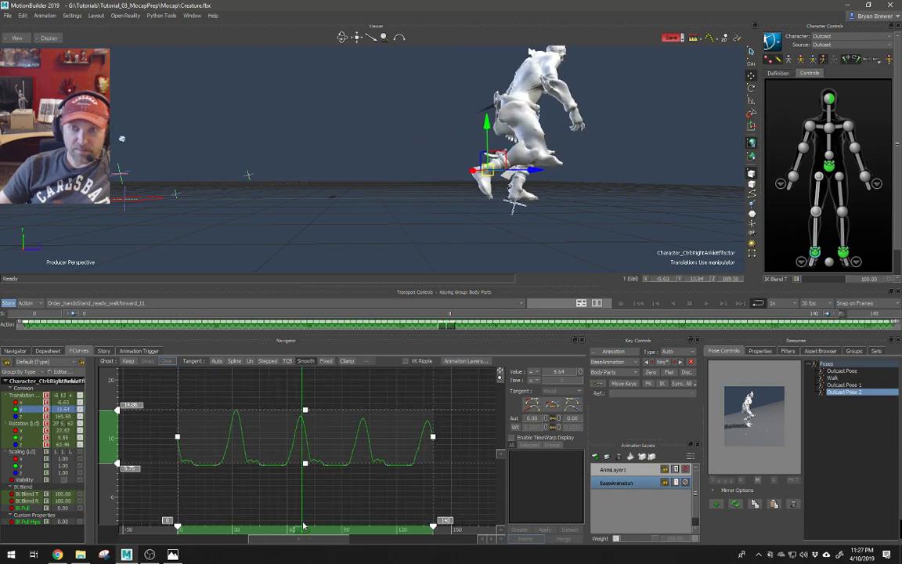
left_click_drag(306, 412, 308, 374)
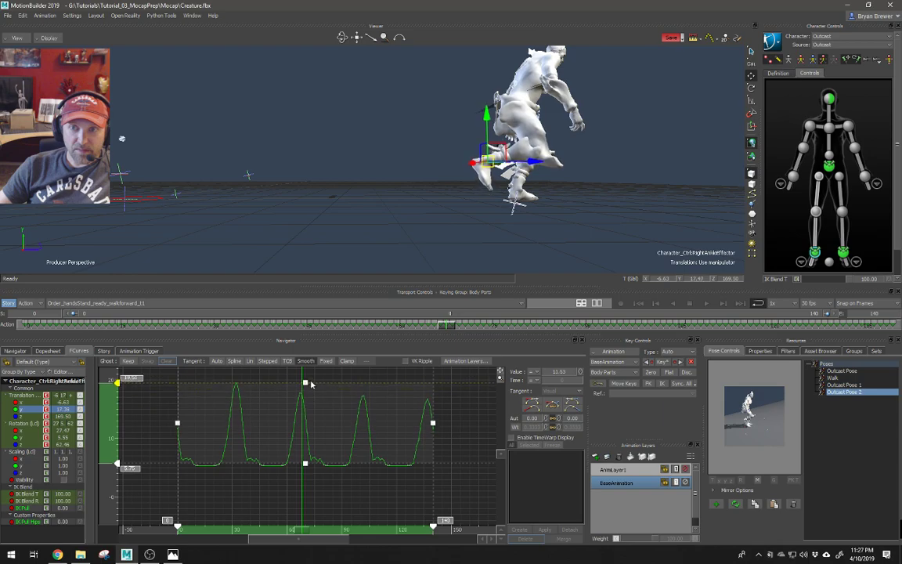
key("space")
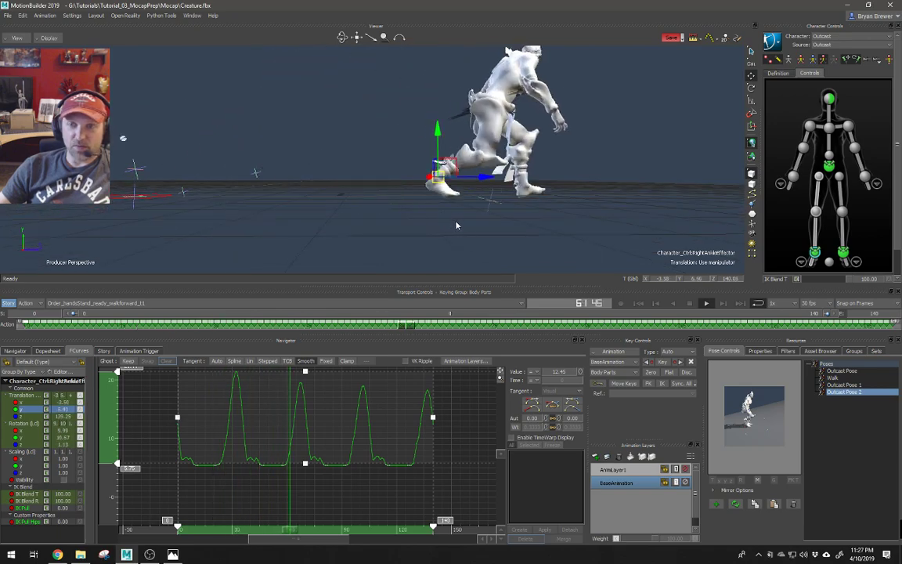
left_click_drag(306, 371, 310, 380)
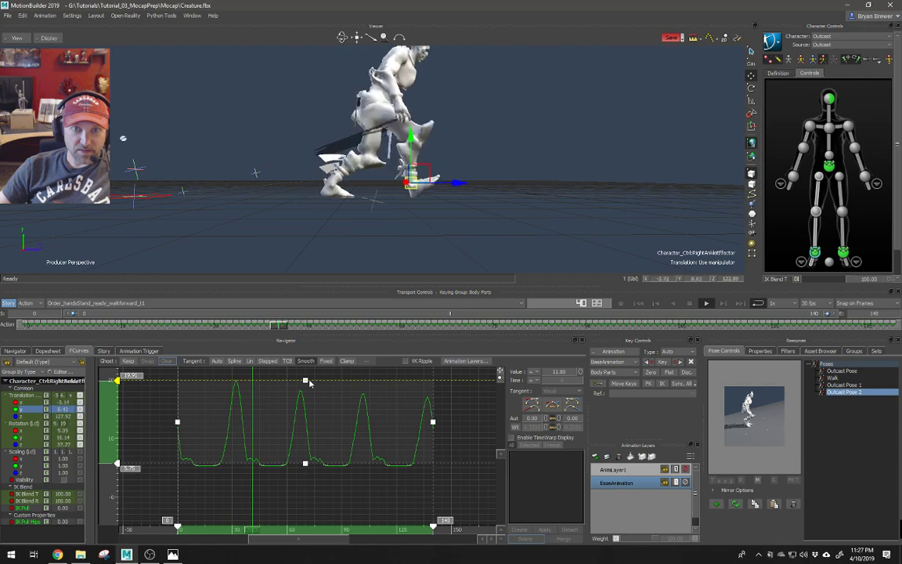
Select the left ankle effector's lifted Y translation keys, stretch their peaks to about 20.8, and play back the walk
left_click(843, 254)
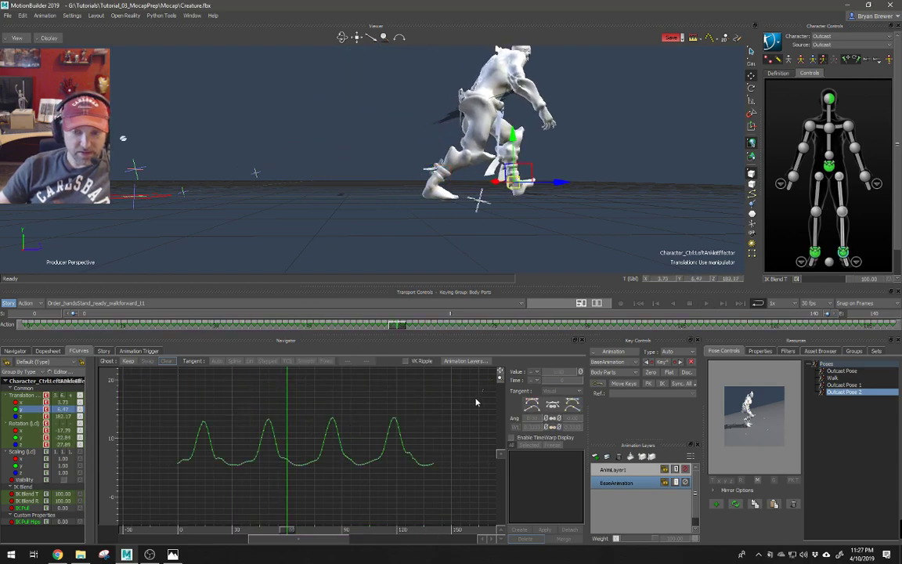
left_click_drag(189, 482, 149, 483)
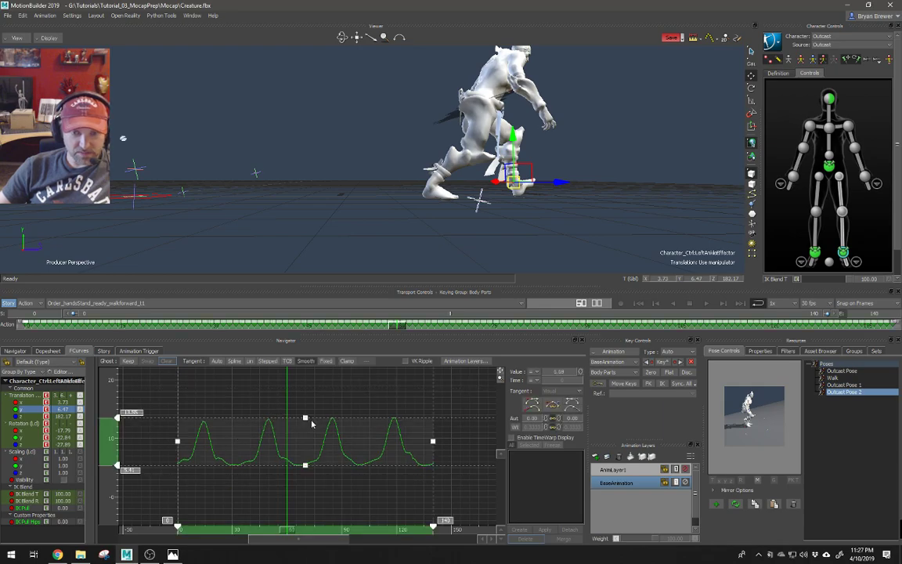
left_click_drag(449, 453, 454, 455)
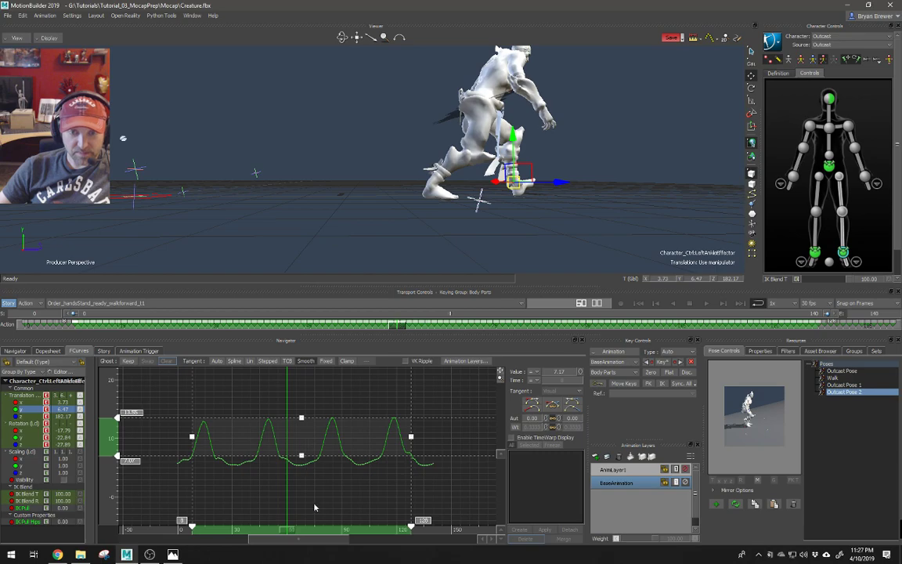
left_click_drag(291, 533, 271, 533)
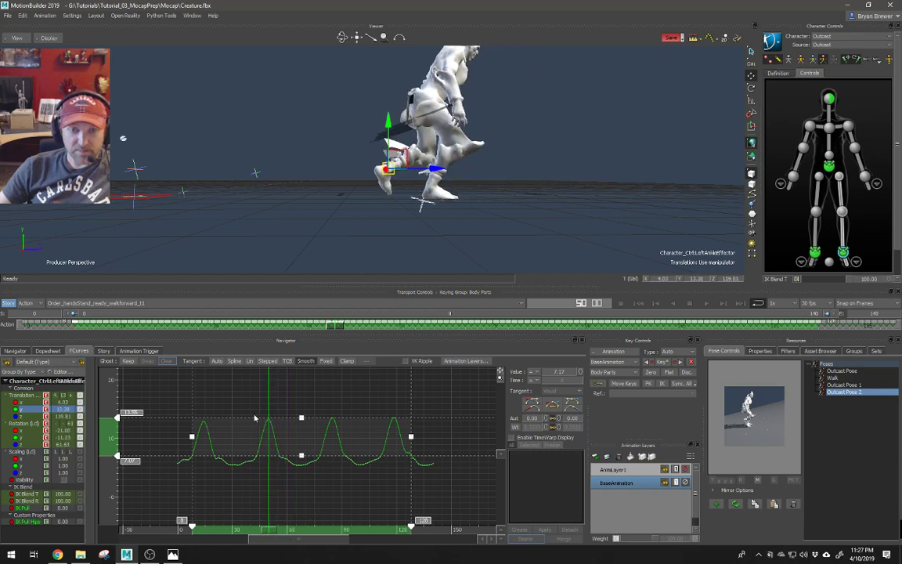
left_click_drag(301, 419, 301, 375)
key("space")
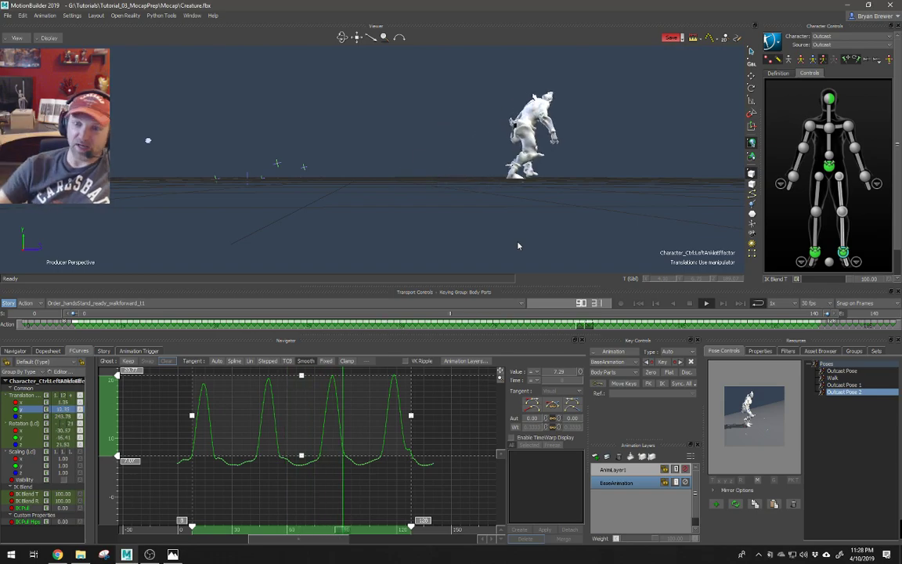
Bake the Outcast's edited walk to the skeleton and back to the control rig
left_click_drag(575, 208, 453, 199, "alt")
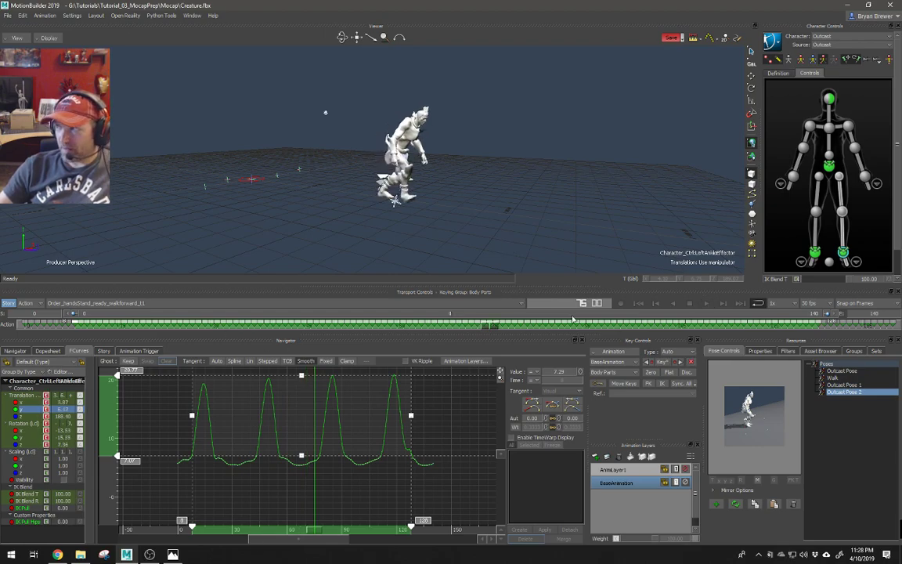
left_click(771, 42)
mouse_move(789, 93)
left_click(836, 94)
left_click(772, 42)
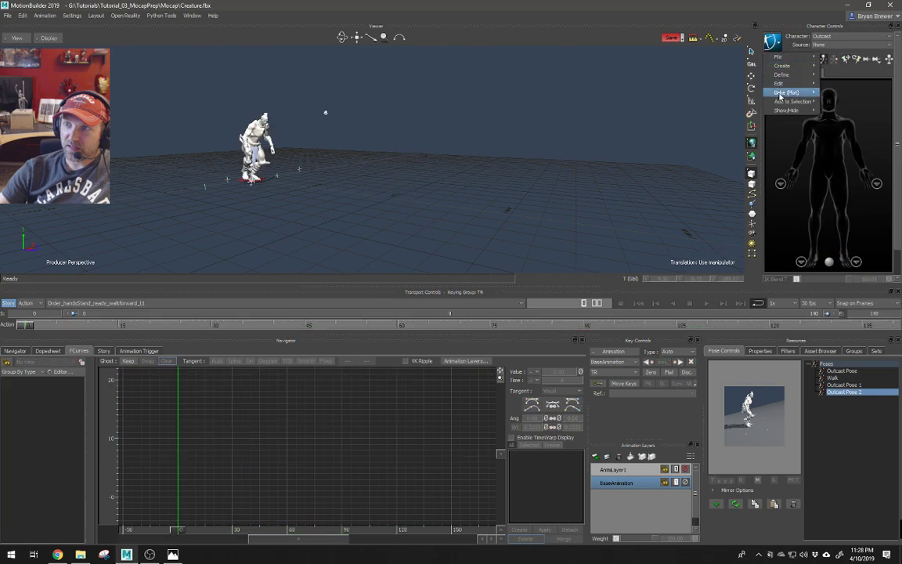
left_click(830, 103)
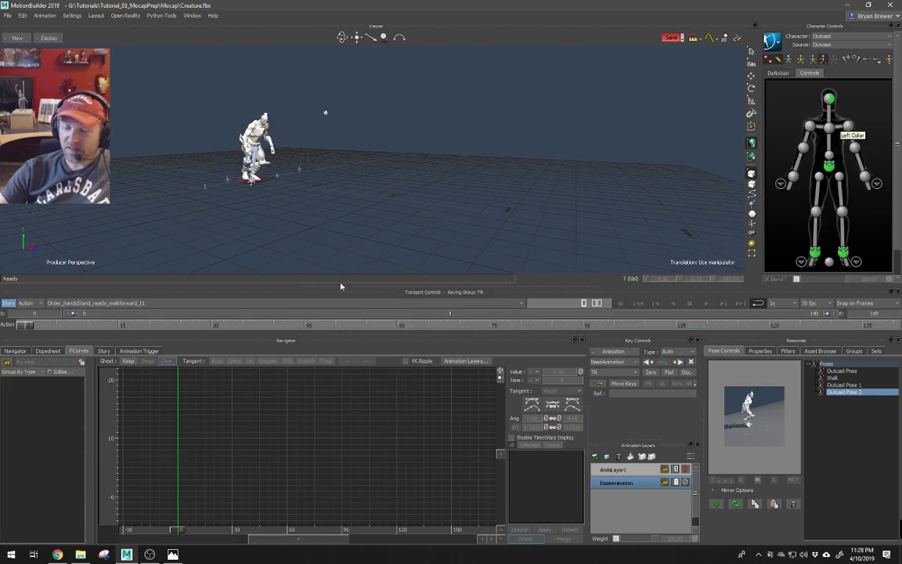
View the character beside the slope and add a new character track in Story
left_click_drag(284, 182, 289, 234, "ctrl+shift")
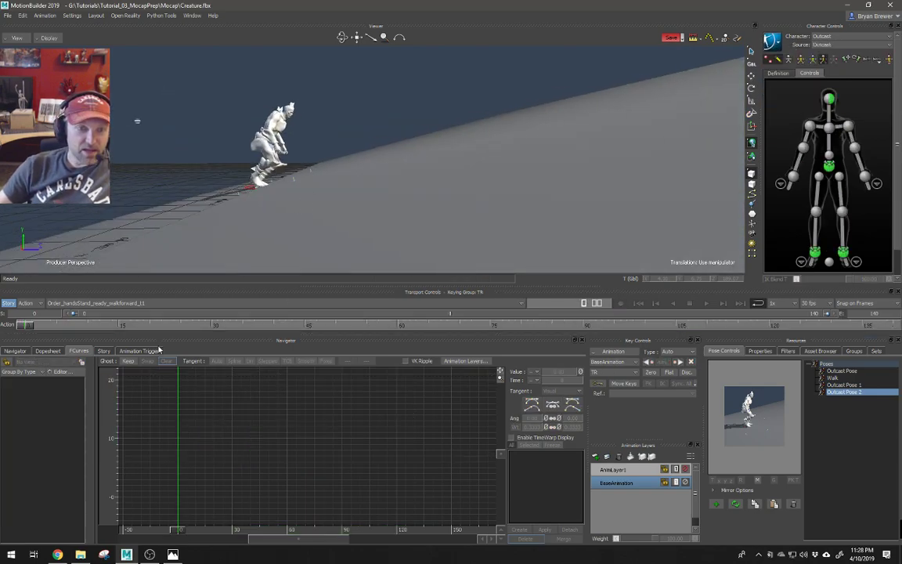
left_click(103, 351)
right_click(79, 395)
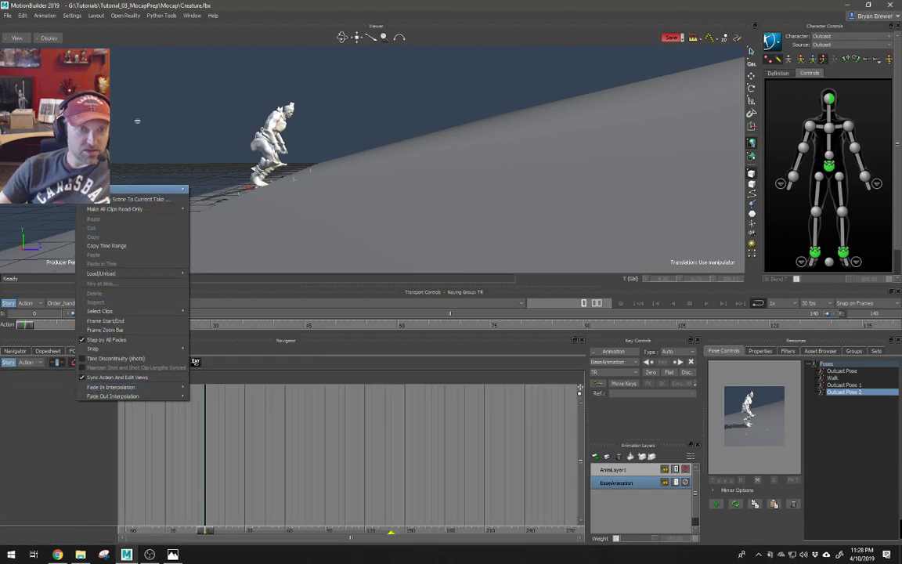
mouse_move(157, 189)
left_click(230, 208)
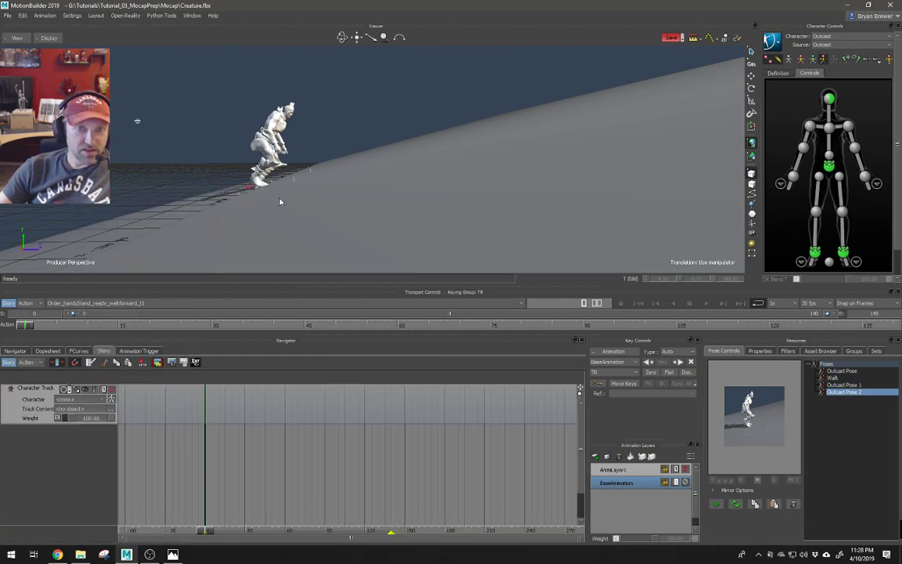
Assign the Outcast to the character track and insert the current take as a clip
right_click(275, 405)
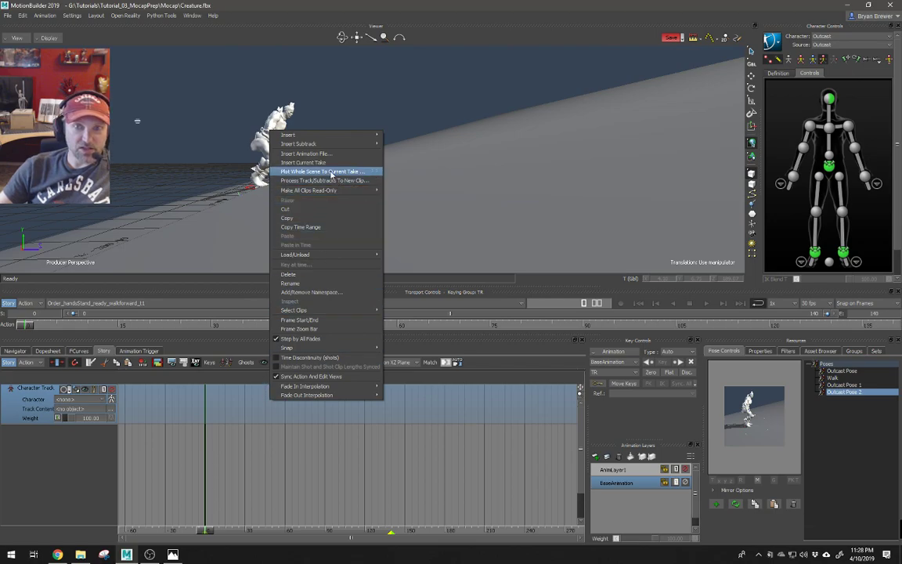
left_click(325, 163)
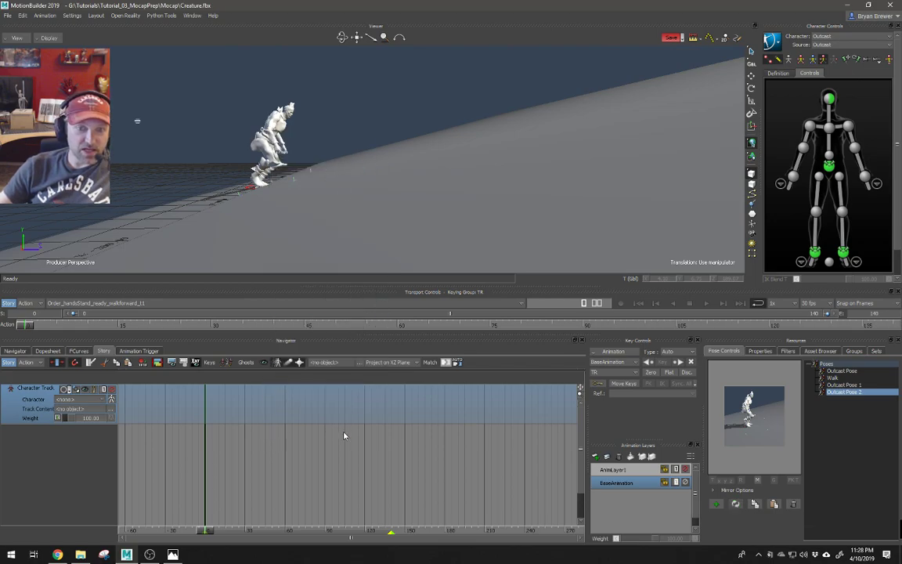
left_click(82, 399)
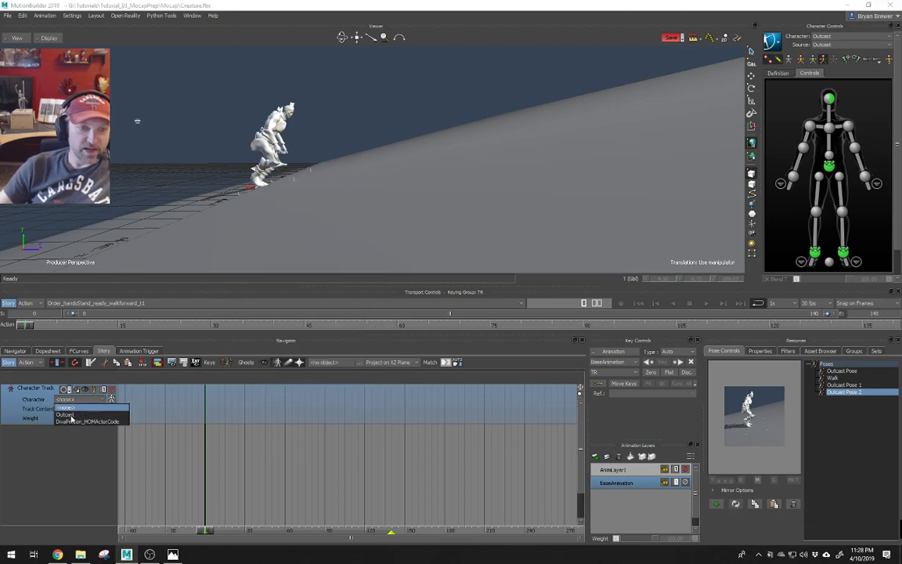
left_click(67, 414)
right_click(248, 406)
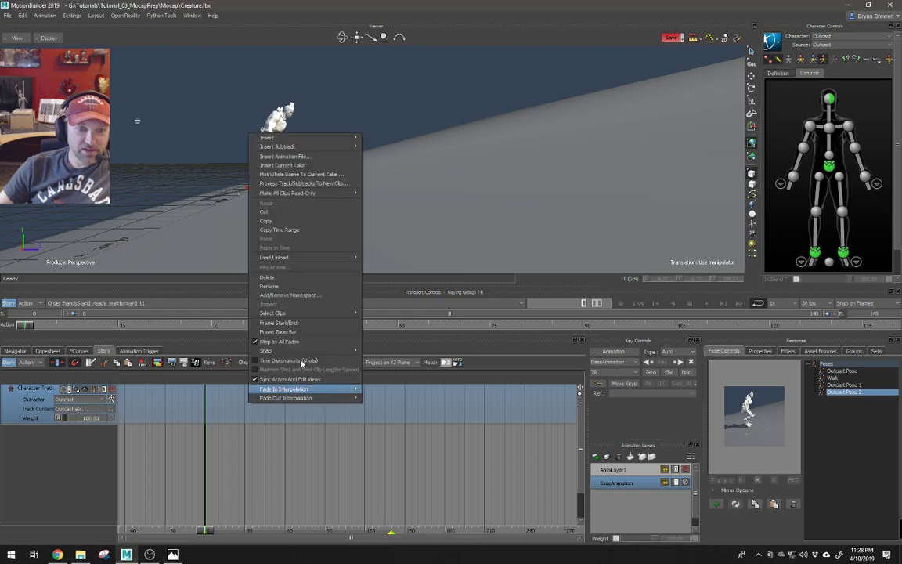
left_click(313, 163)
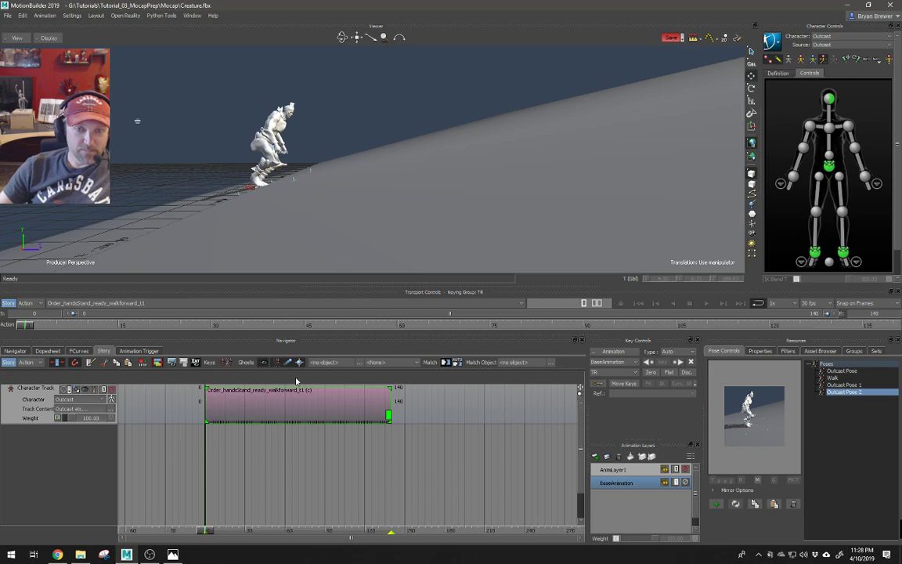
Select the walk clip's manipulator in the viewer and set its X rotation to -15
left_click(87, 391)
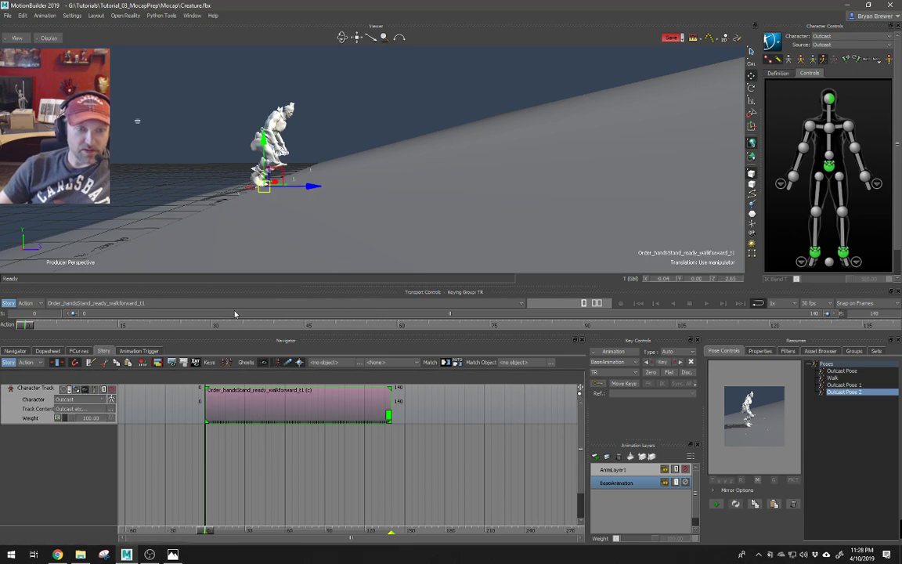
key("e")
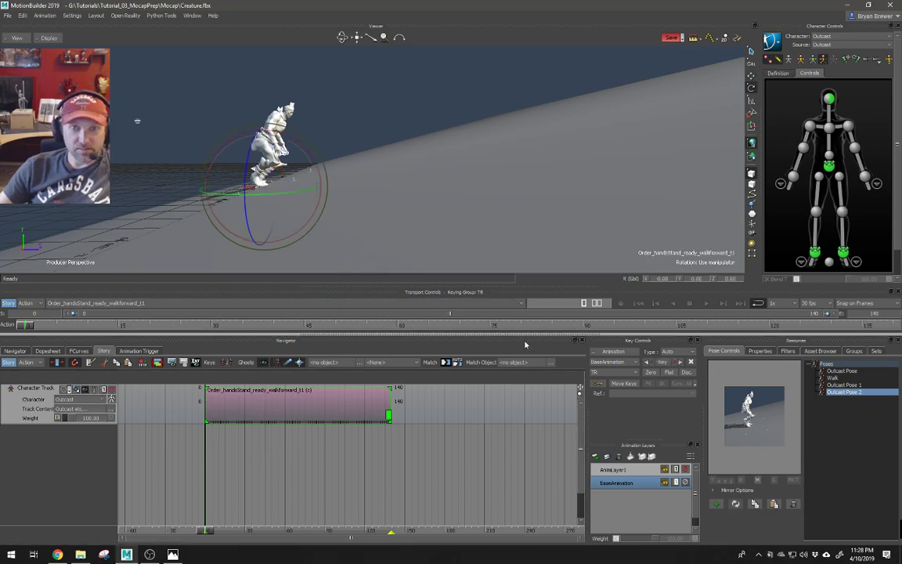
double_click(662, 280)
type("-")
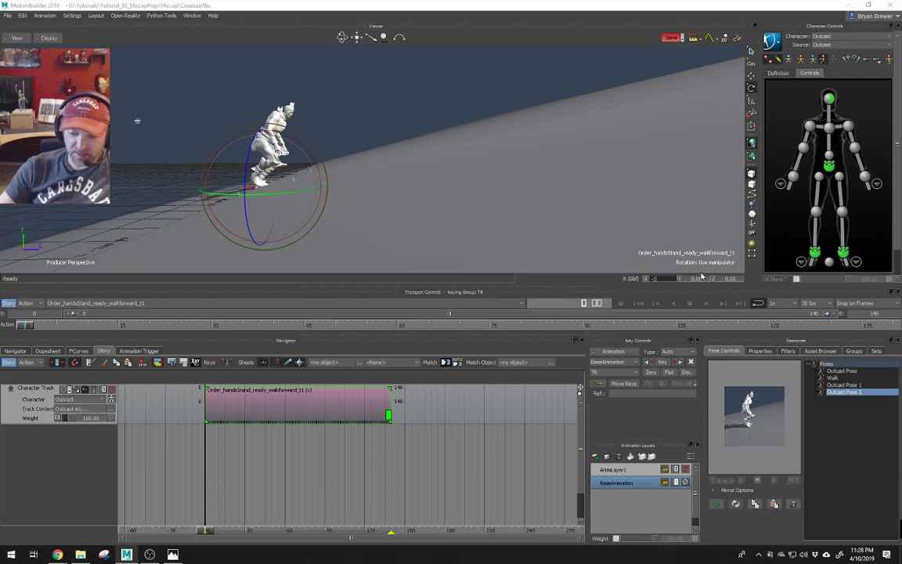
type("15")
key("Return")
Play the rotated walk from several angles and examine how the feet follow the slope
left_click_drag(137, 121, 320, 159, "ctrl+shift")
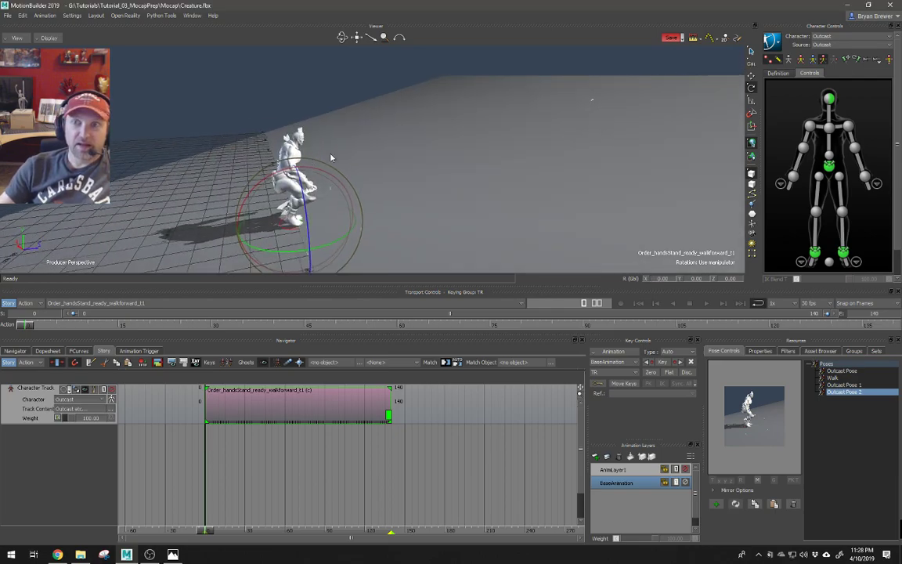
key("ctrl+a")
left_click_drag(479, 185, 553, 197, "ctrl+shift")
key("space")
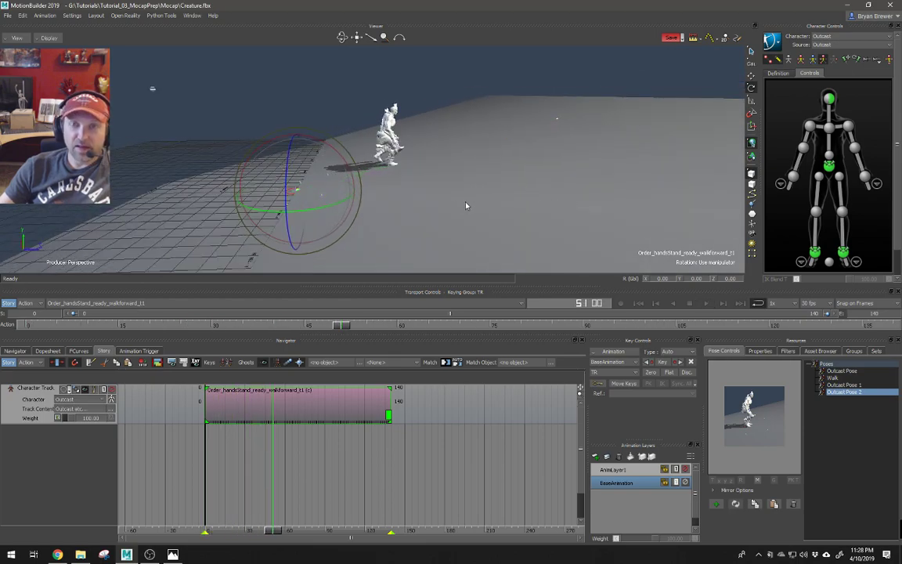
left_click_drag(459, 205, 459, 205, "ctrl+shift")
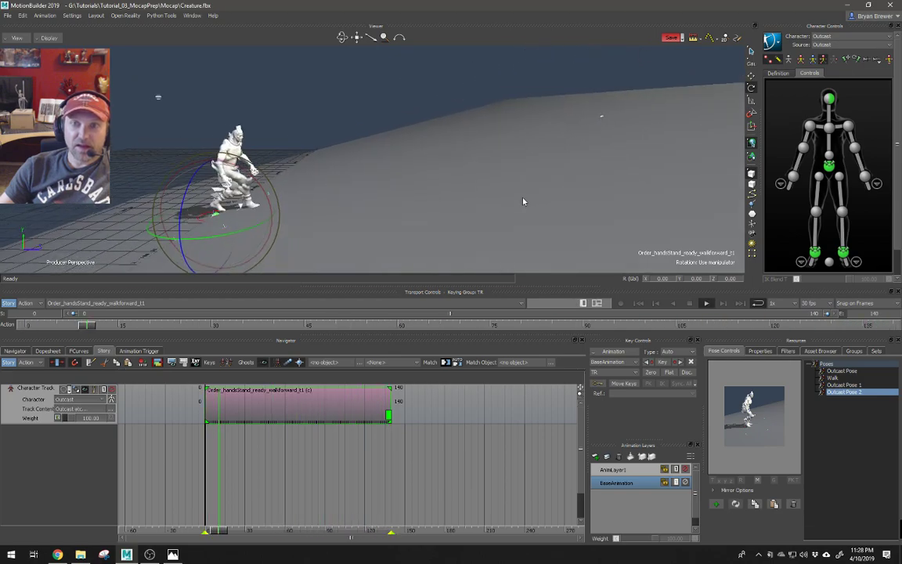
left_click_drag(523, 201, 533, 195, "ctrl+shift")
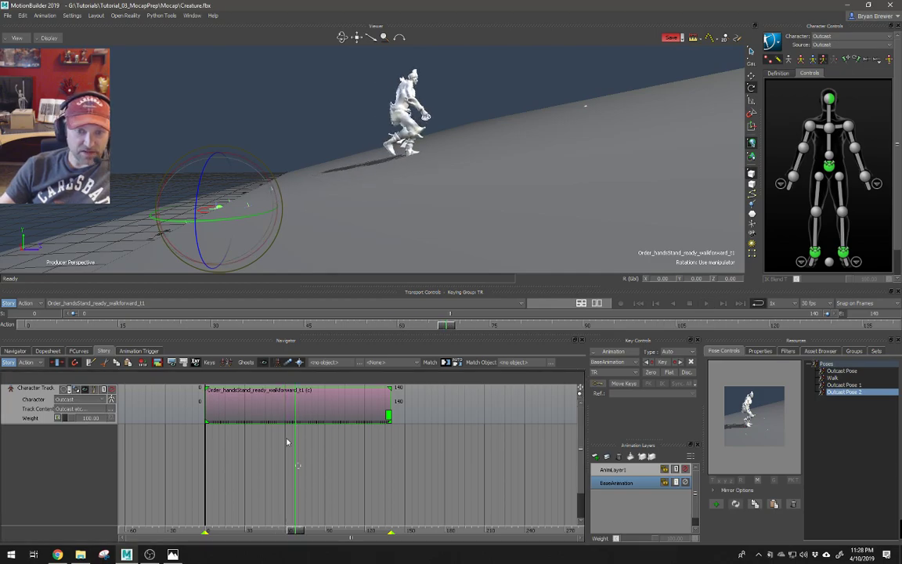
Select the slope's Plane in the schematic to check its rotation, and scrub through the walk to inspect foot placement
key("ctrl+w")
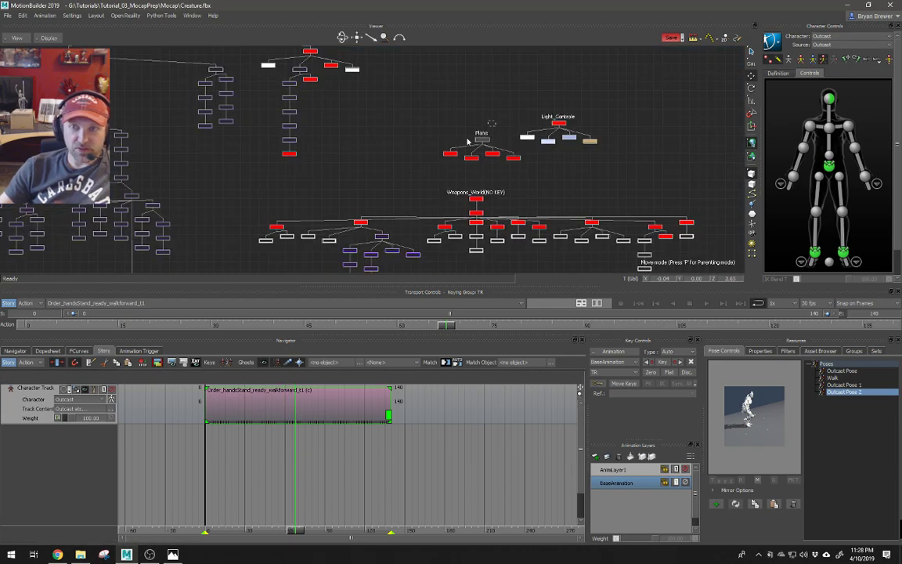
key("ctrl+w")
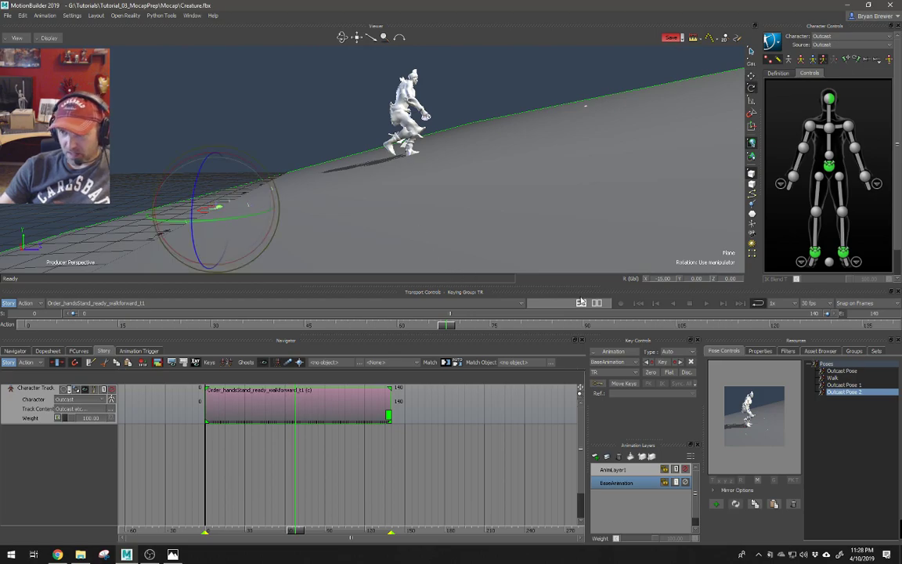
key("ctrl+w")
key("ctrl+w")
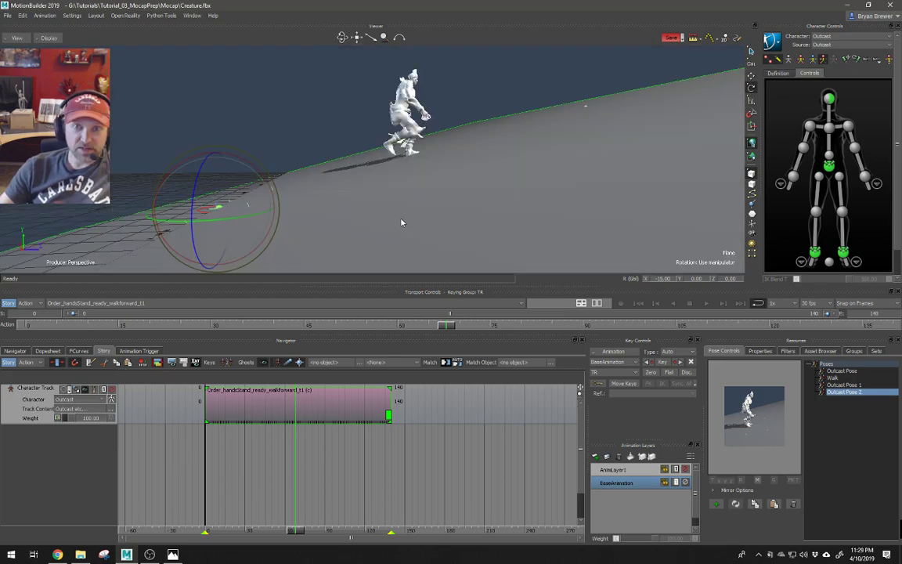
left_click_drag(460, 224, 416, 274)
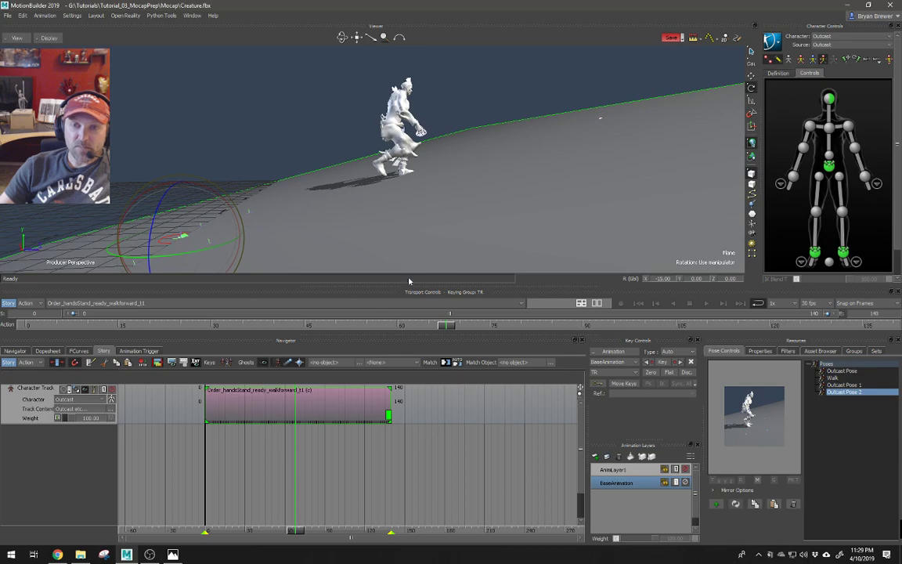
left_click_drag(297, 530, 232, 533)
left_click_drag(222, 532, 286, 547)
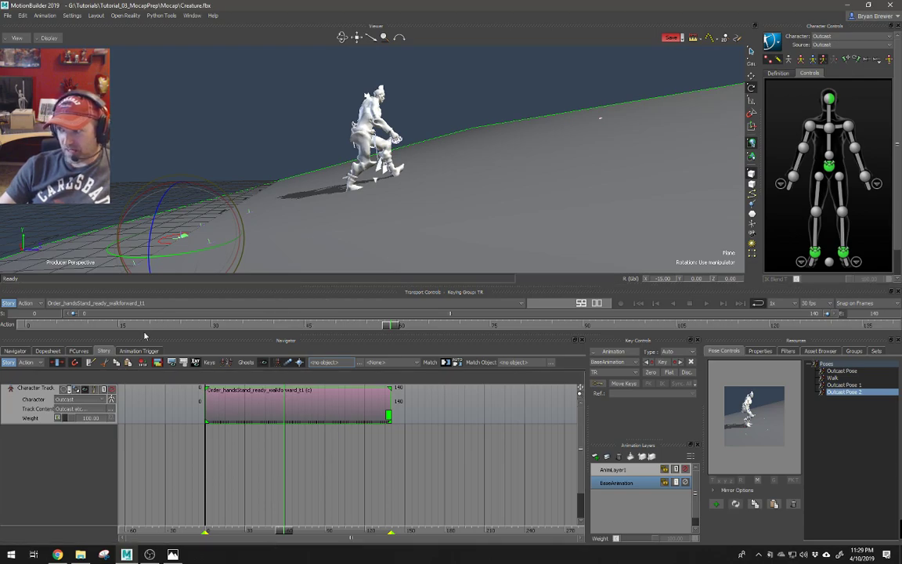
Deselect the plane and bake the uphill walk from Story to the Outcast's skeleton, followed by the control rig
left_click_drag(378, 174, 454, 193, "ctrl+shift")
left_click(635, 201)
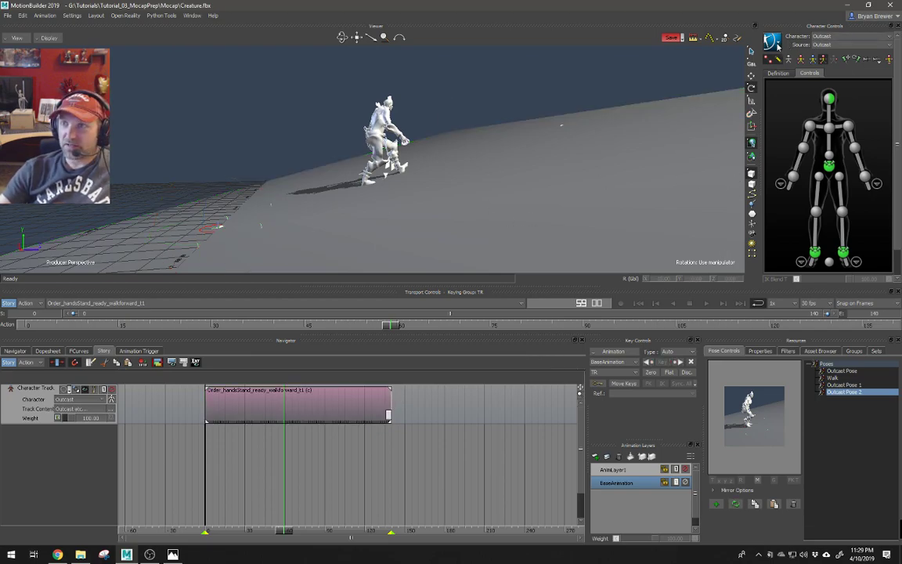
left_click(856, 92)
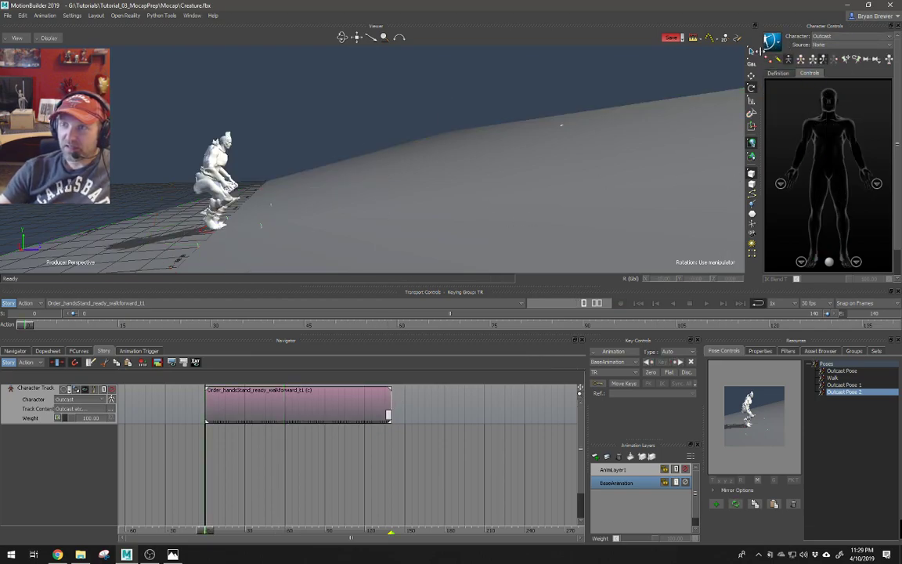
left_click(848, 102)
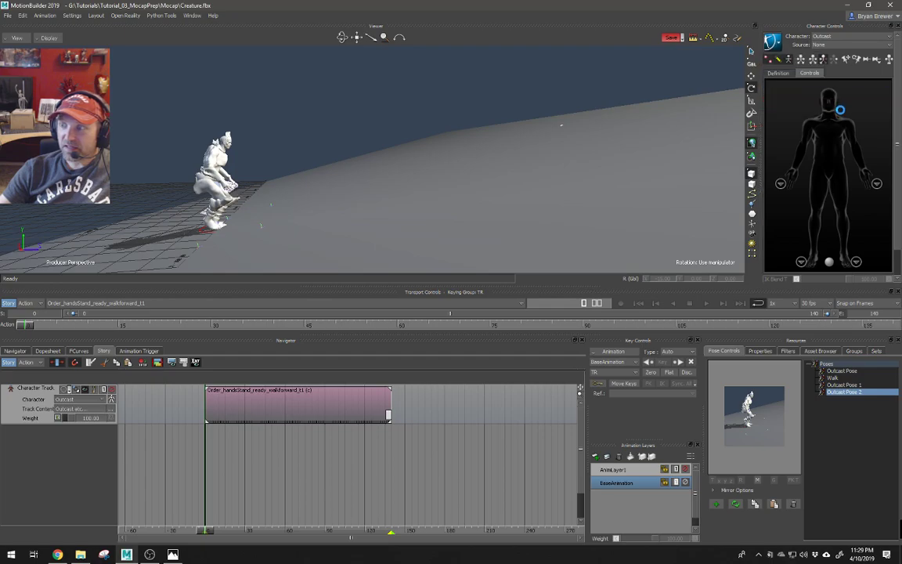
Delete the Outcast's character track with the walk clip from Story
right_click(177, 411)
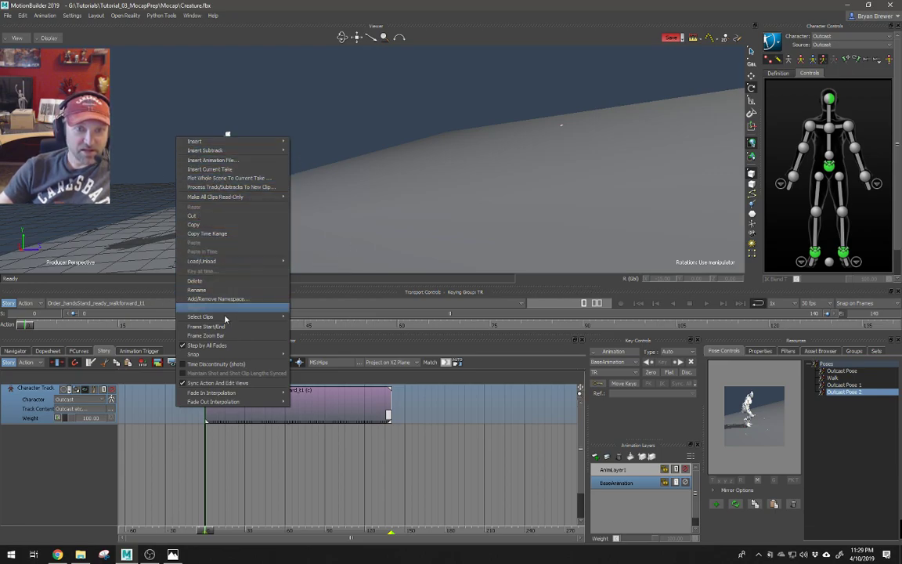
left_click(224, 283)
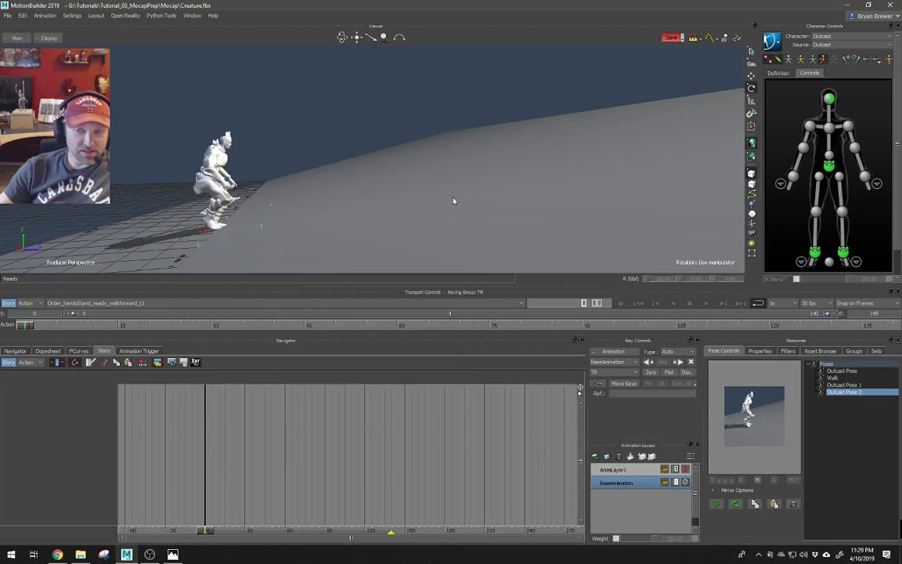
key("ctrl+w")
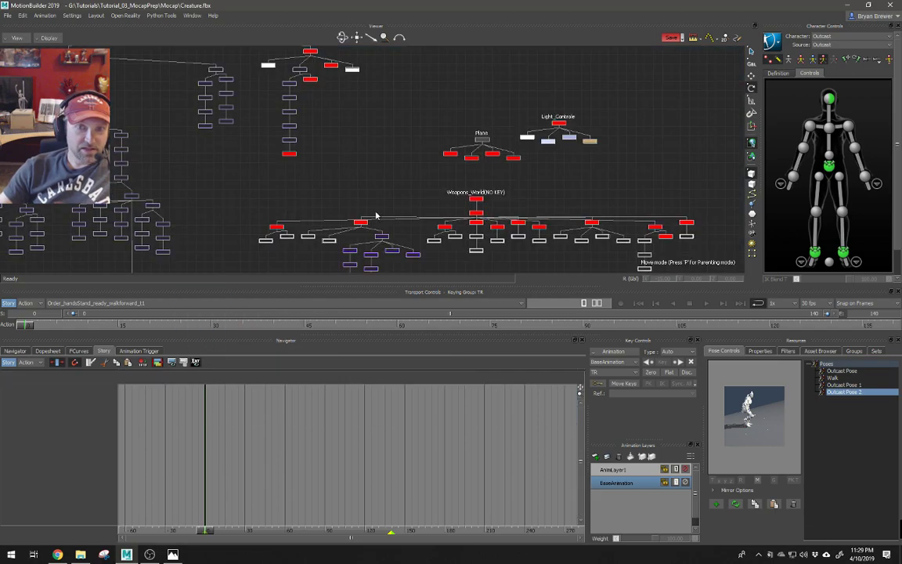
key("ctrl+e")
Enable Feet Floor Contact and Toes Floor Contact in the Outcast's character settings, and play the walk up the slope to check it
left_click(26, 351)
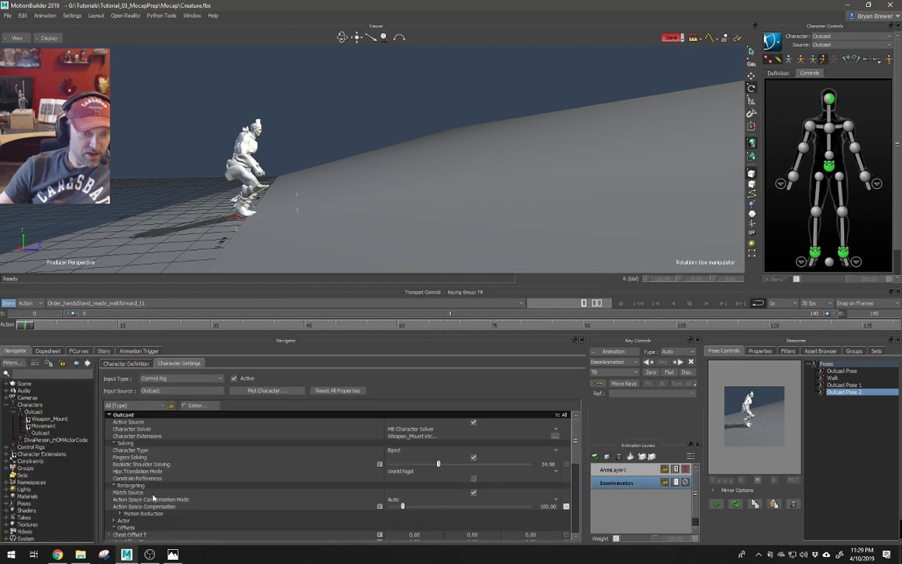
scroll(270, 508, "down", 10)
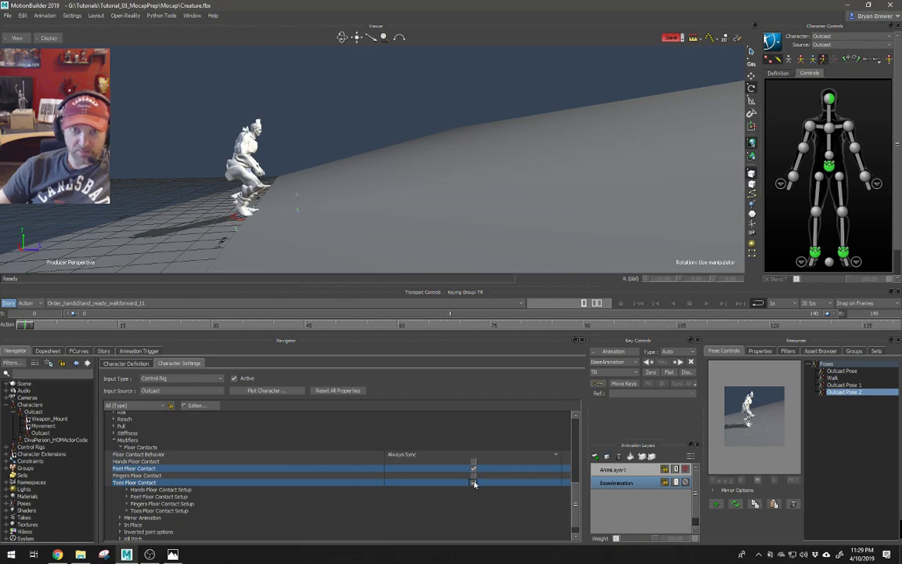
key("ctrl+space")
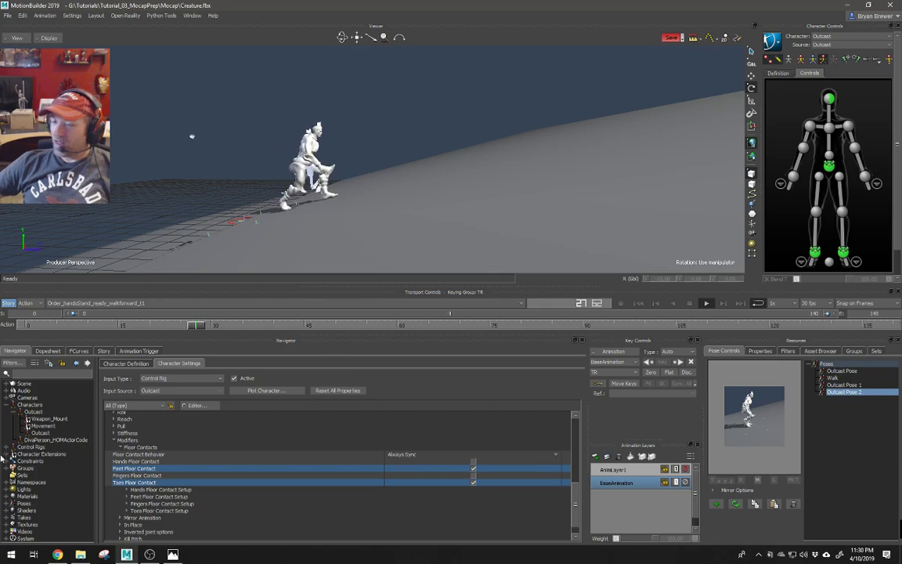
left_click(689, 304)
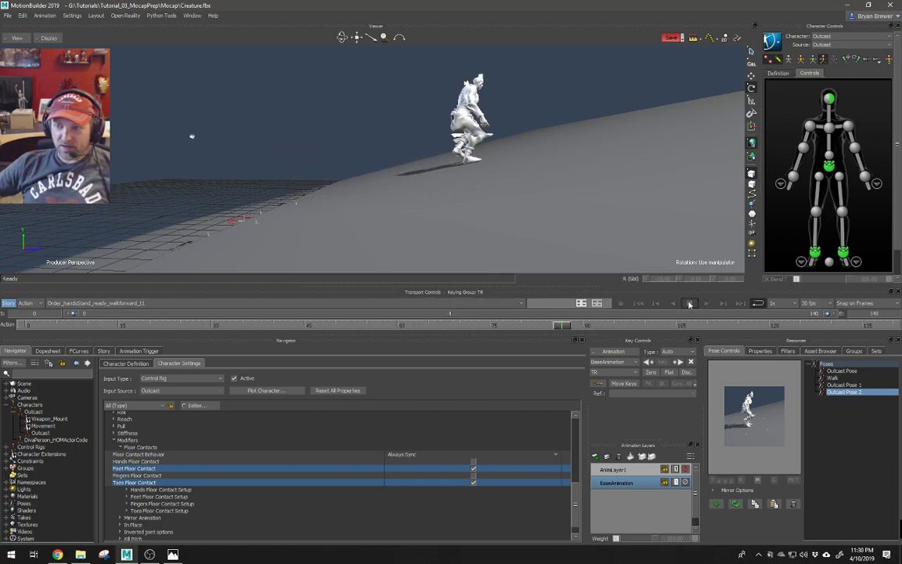